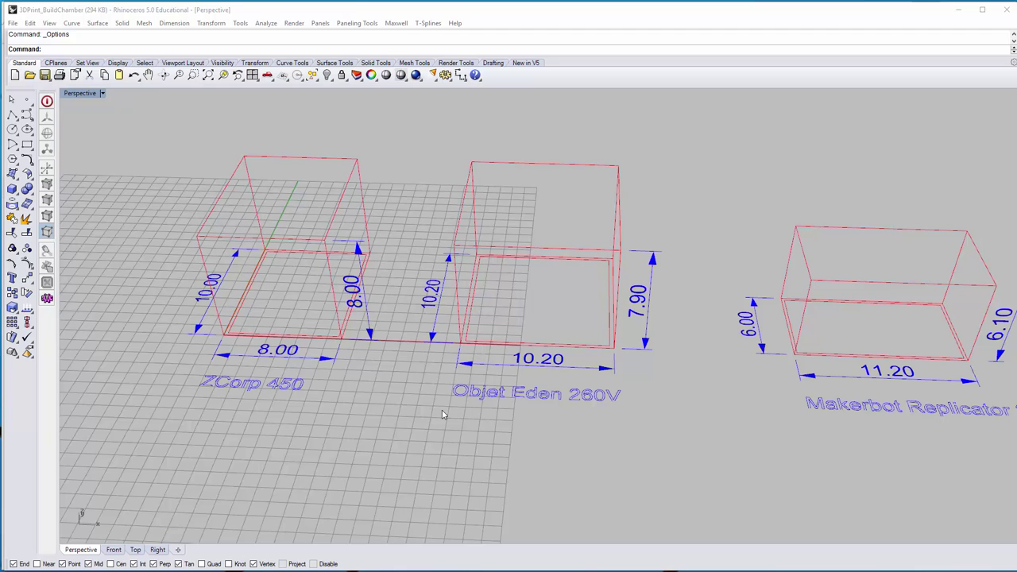
Orbit the build-chamber model, briefly selecting and deselecting the ZCorp 450 and Objet Eden 260V boxes.
right_drag(409, 406, 411, 413)
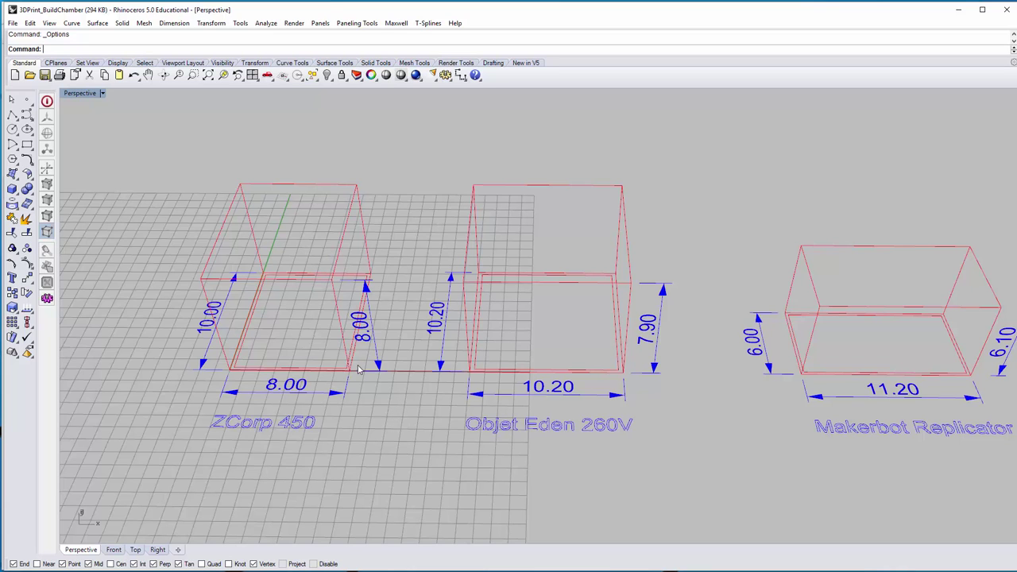
right_drag(262, 356, 390, 352)
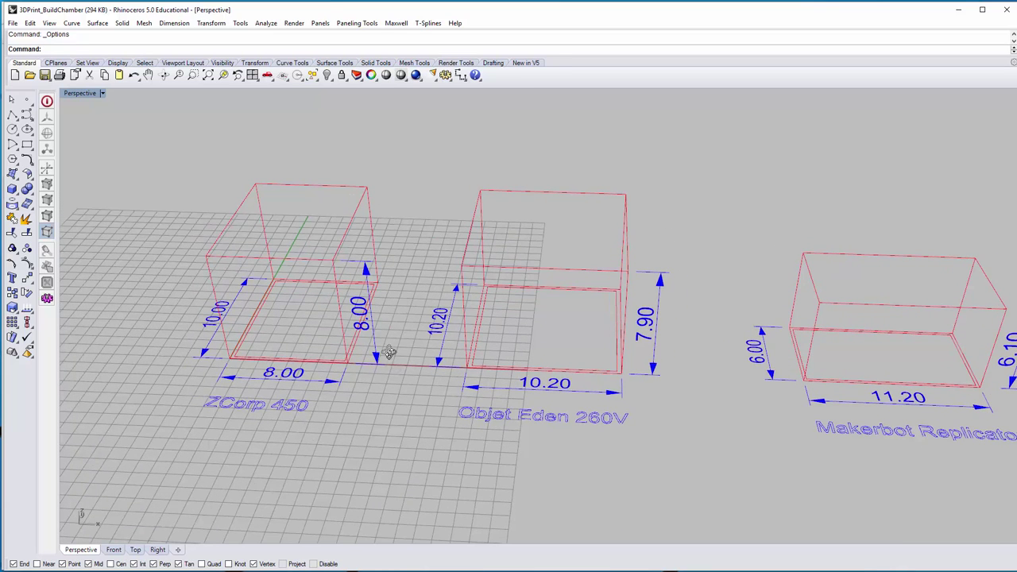
right_drag(389, 259, 397, 284)
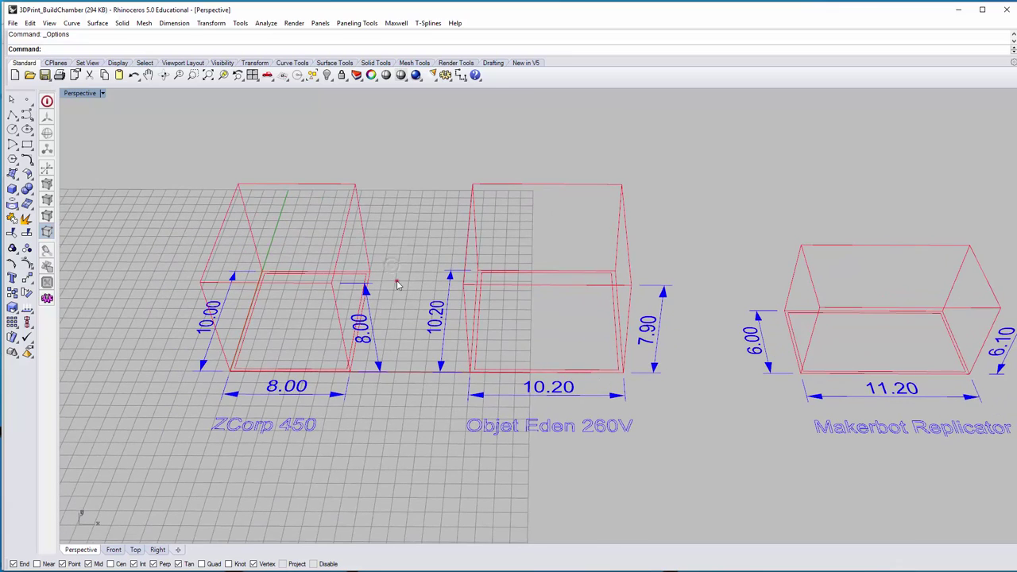
click(397, 282)
click(405, 157)
drag(697, 263, 626, 226)
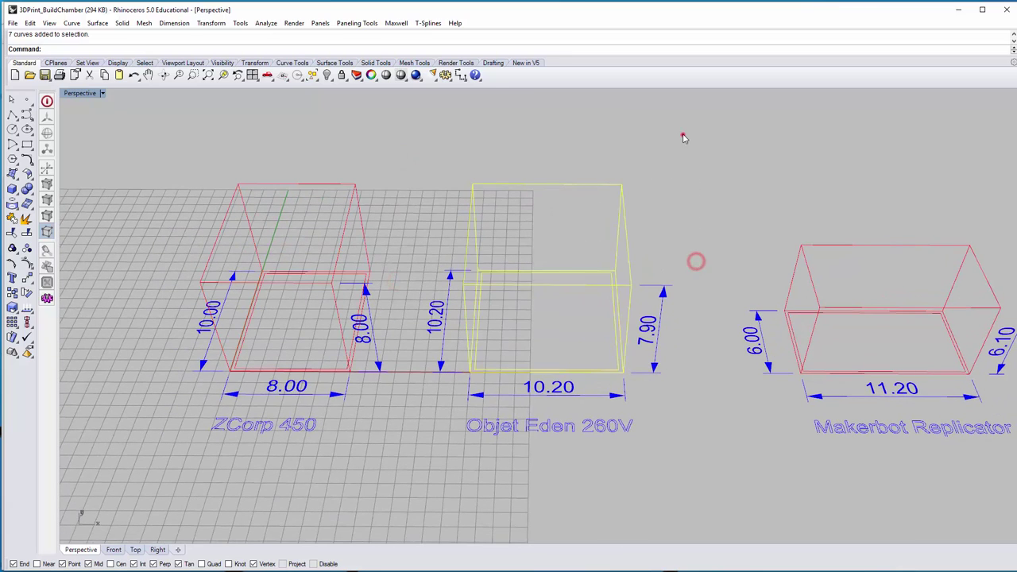
click(681, 135)
scroll(470, 251, up, 3)
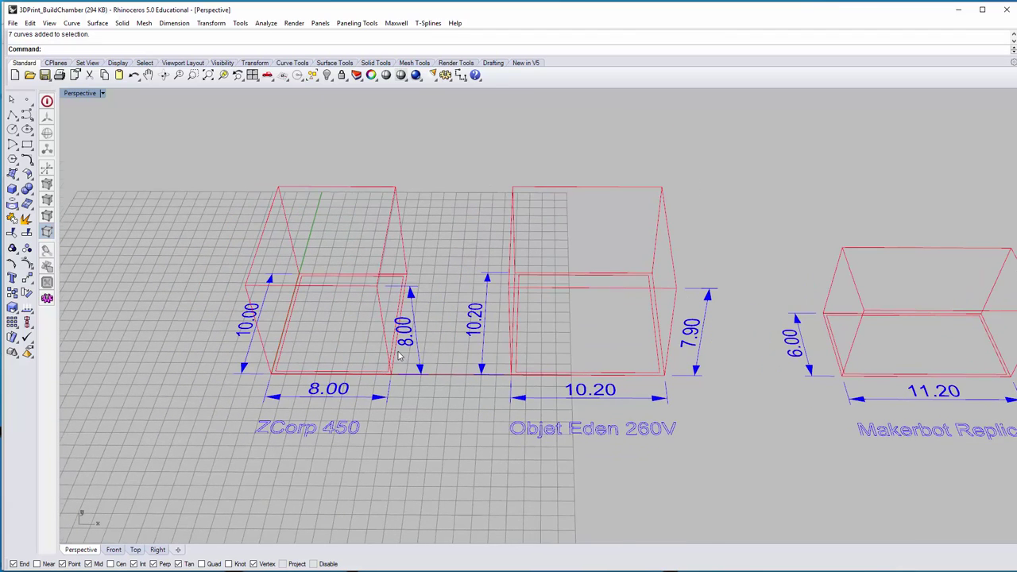
right_drag(446, 337, 458, 374)
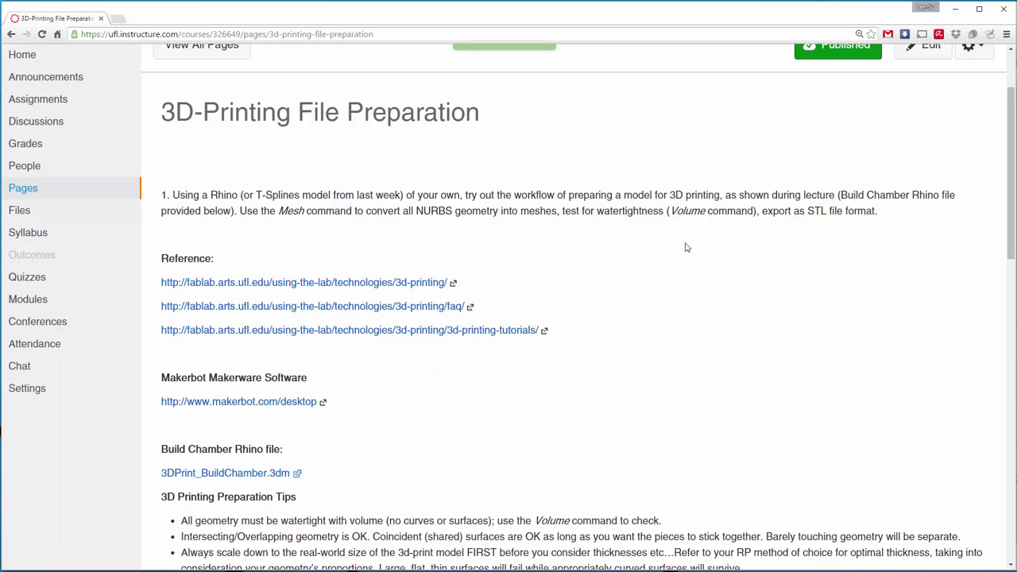
Open the first FabLab 3D printing link from Canvas in a new tab showing the MakerBot Replicator 2.
scroll(636, 248, down, 1)
scroll(605, 248, up, 1)
scroll(397, 253, down, 1)
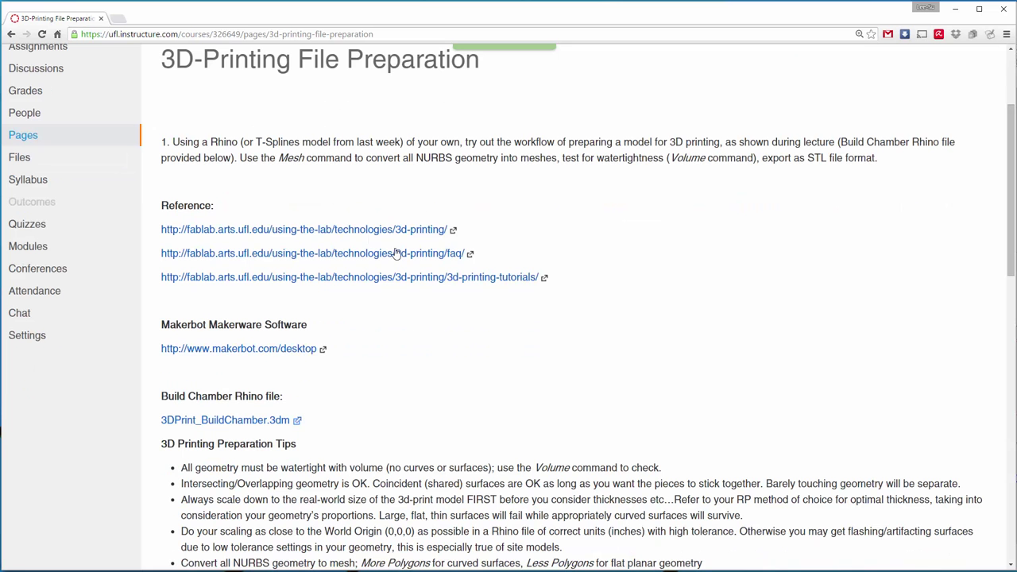
click(289, 229)
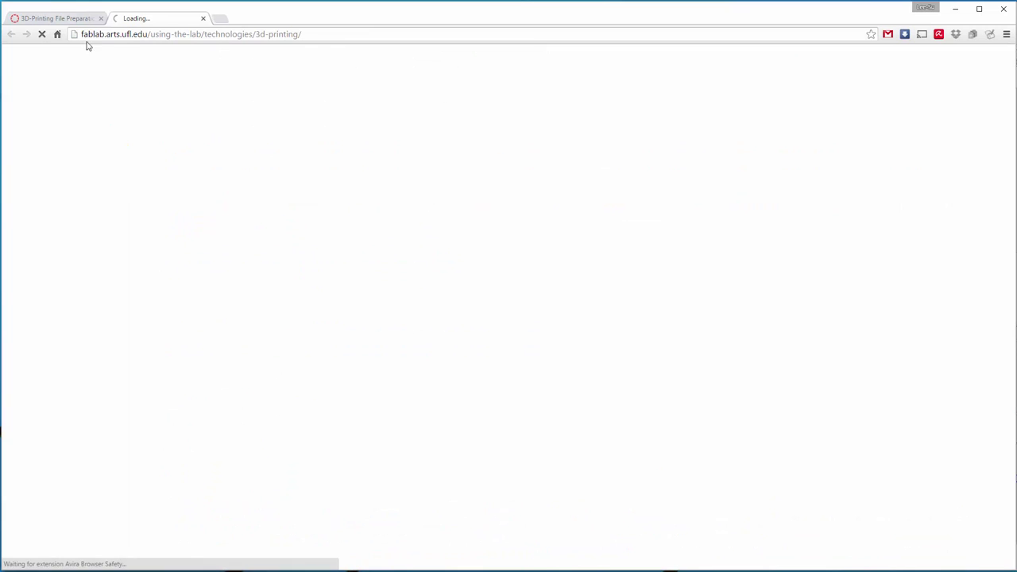
click(71, 18)
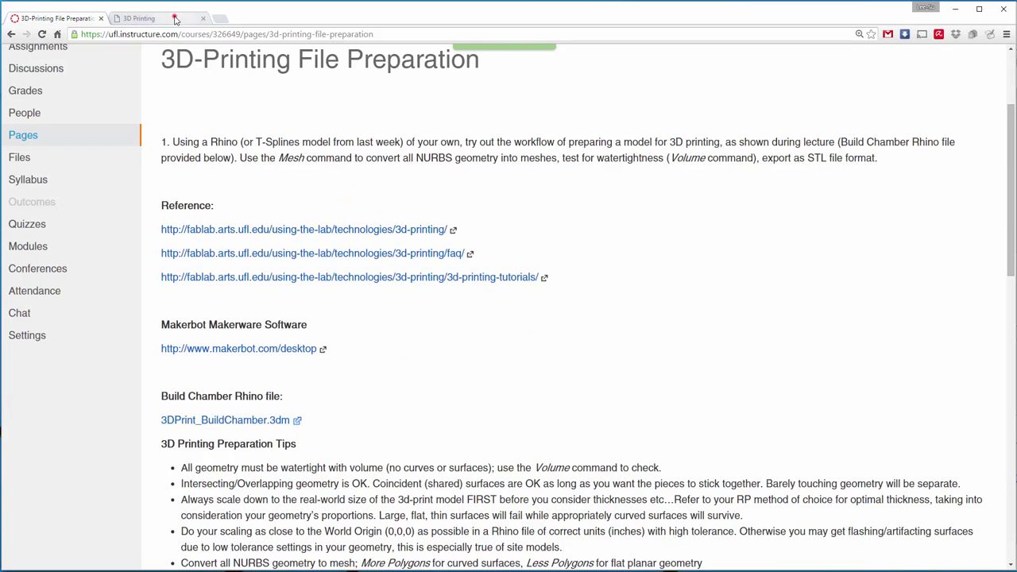
click(174, 17)
scroll(413, 280, down, 4)
scroll(286, 213, up, 1)
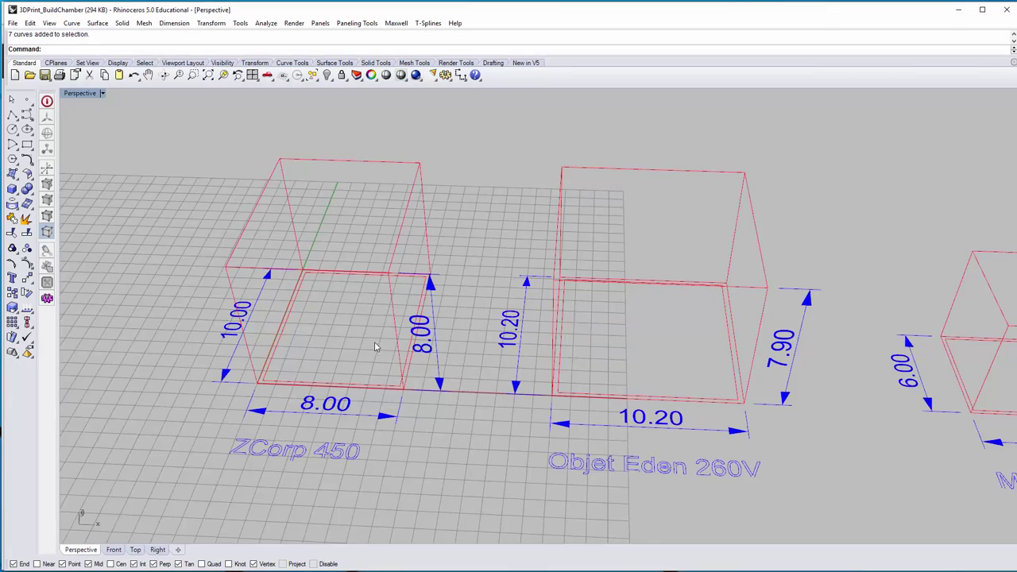
Orbit and zoom out until the ZCorp, Objet and Makerbot Replicator 2 boxes are all visible.
right_drag(376, 346, 702, 400)
right_drag(631, 366, 611, 334)
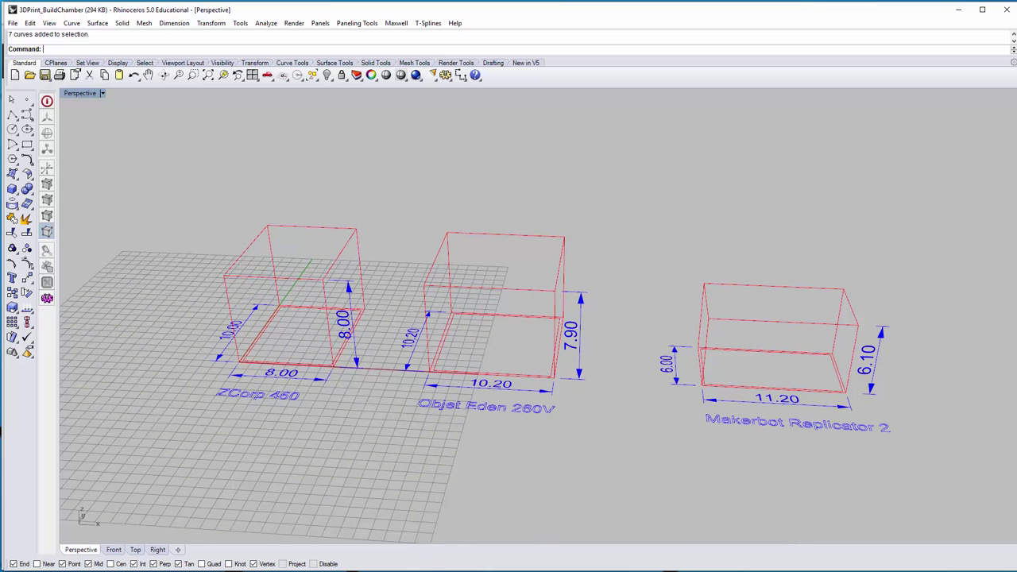
key(alt+Tab)
Read through the 3D Printing equipment specs, then close that page.
click(157, 291)
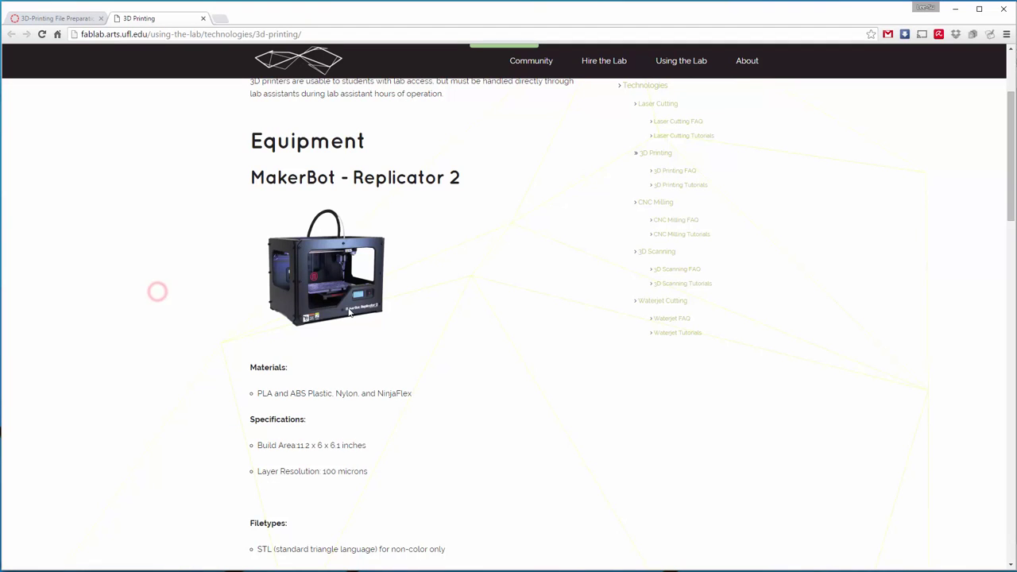
scroll(202, 268, down, 5)
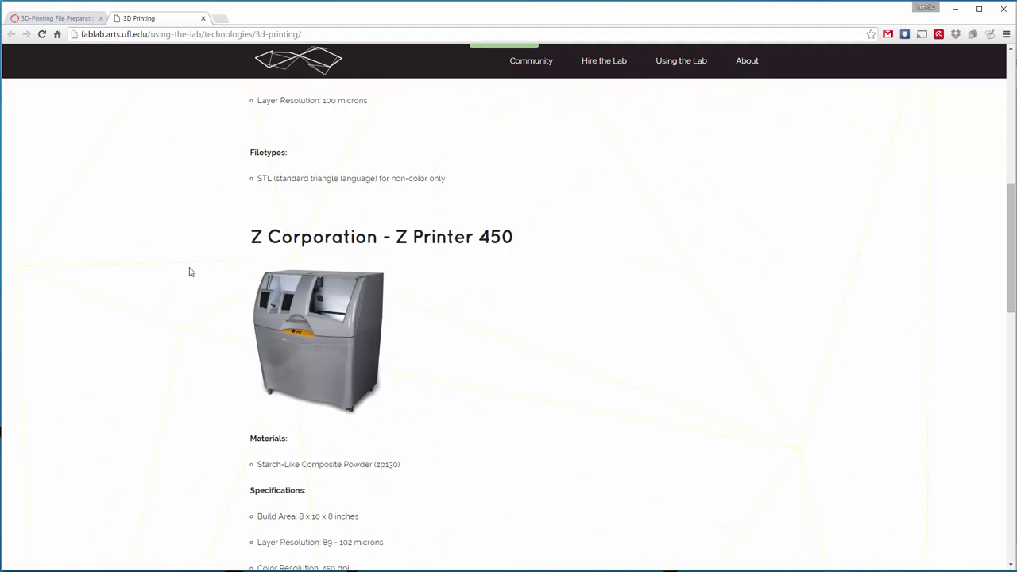
scroll(212, 257, down, 8)
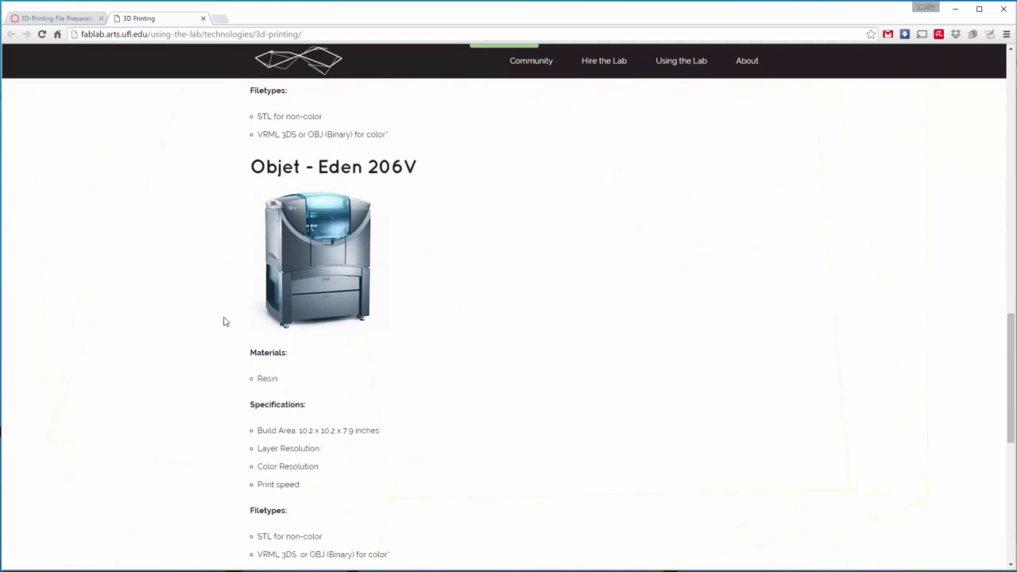
scroll(212, 316, up, 7)
scroll(212, 317, down, 9)
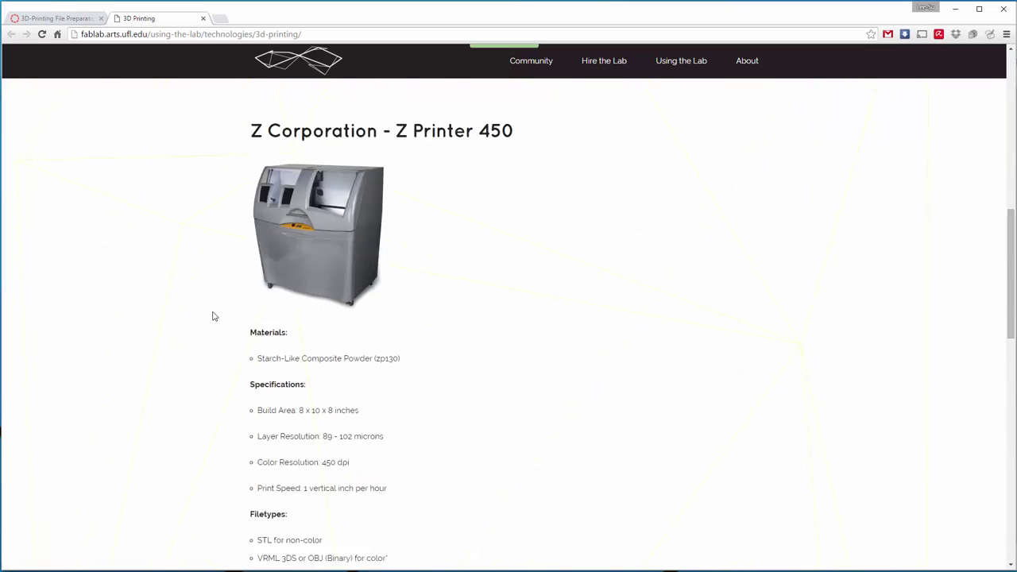
scroll(212, 316, down, 3)
scroll(212, 317, up, 12)
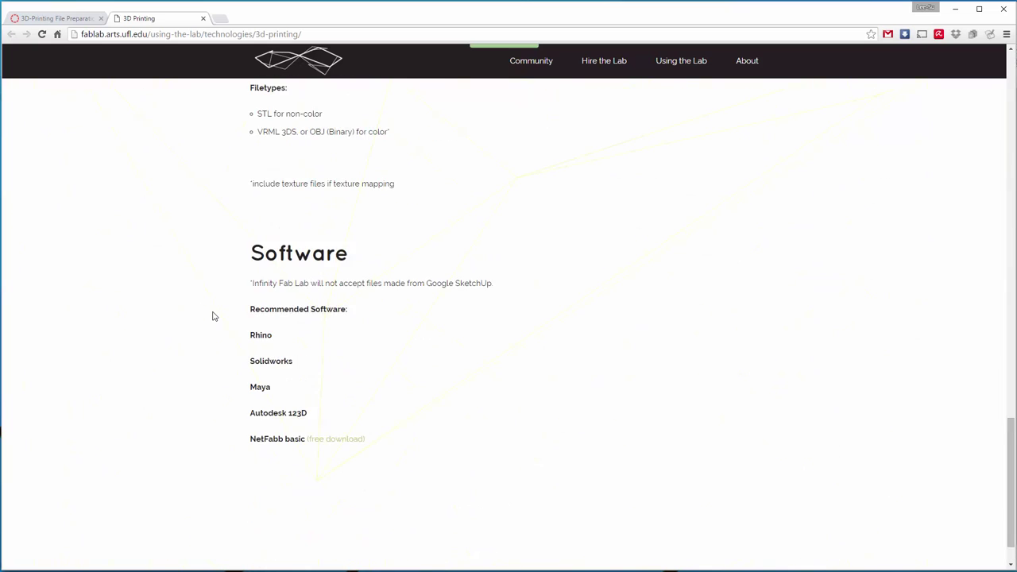
click(202, 18)
Open the FabLab 3D printing FAQ and tutorials links from Canvas in new tabs.
click(421, 330)
click(403, 259)
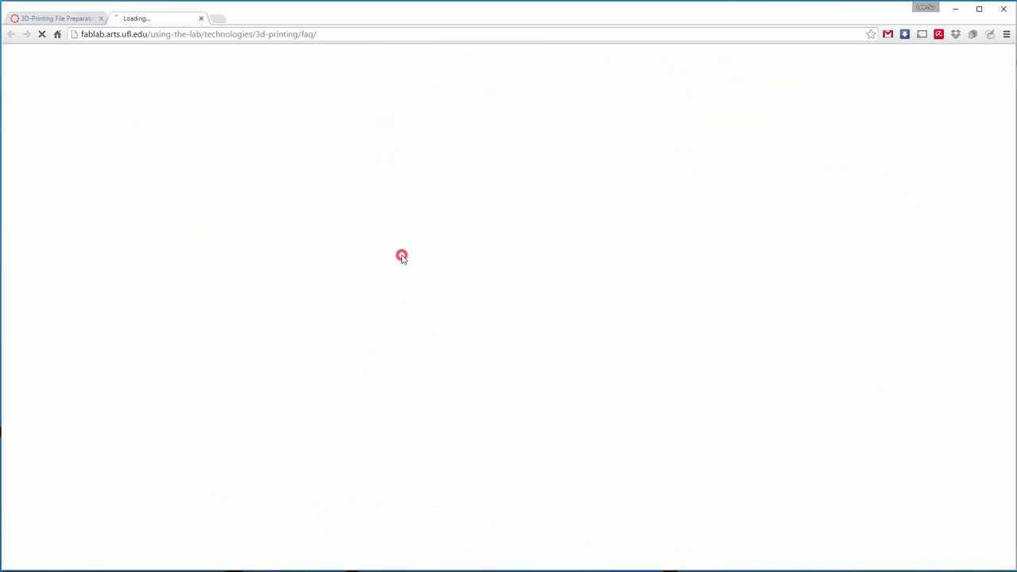
click(94, 18)
click(377, 278)
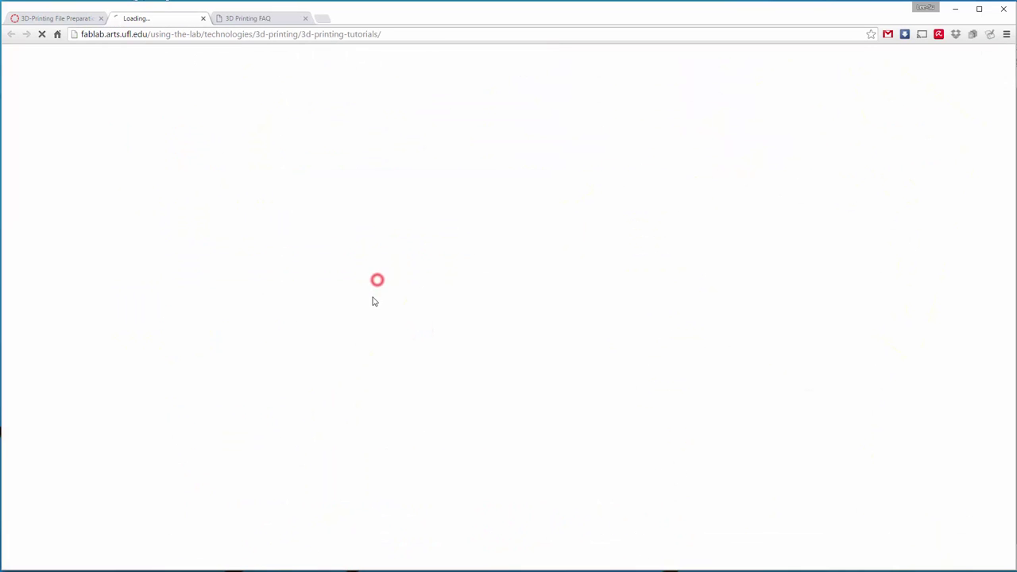
click(248, 18)
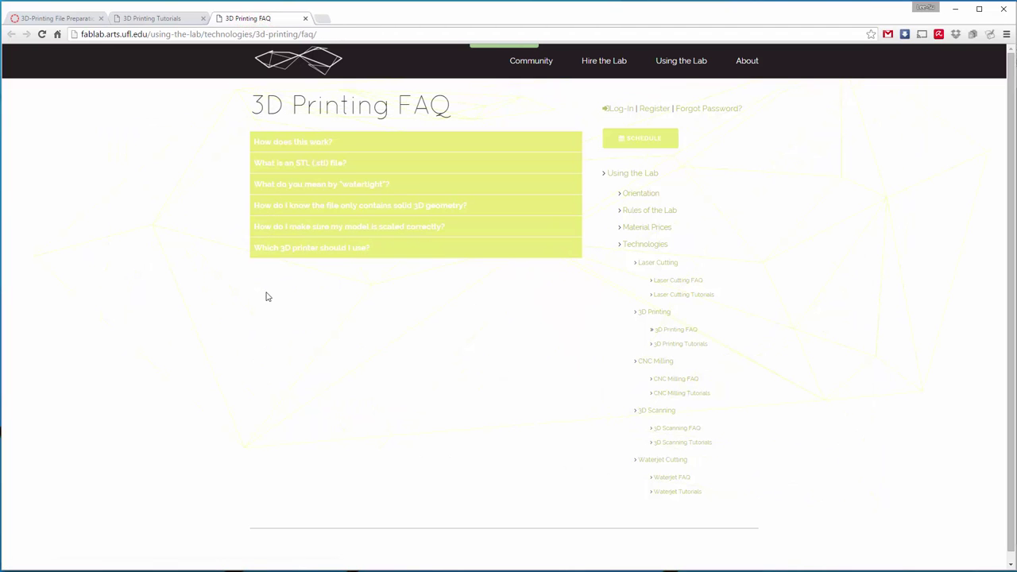
Expand the FAQ answers on scaling, watertight models, solid geometry, STL files and 'How does this work?'.
click(277, 235)
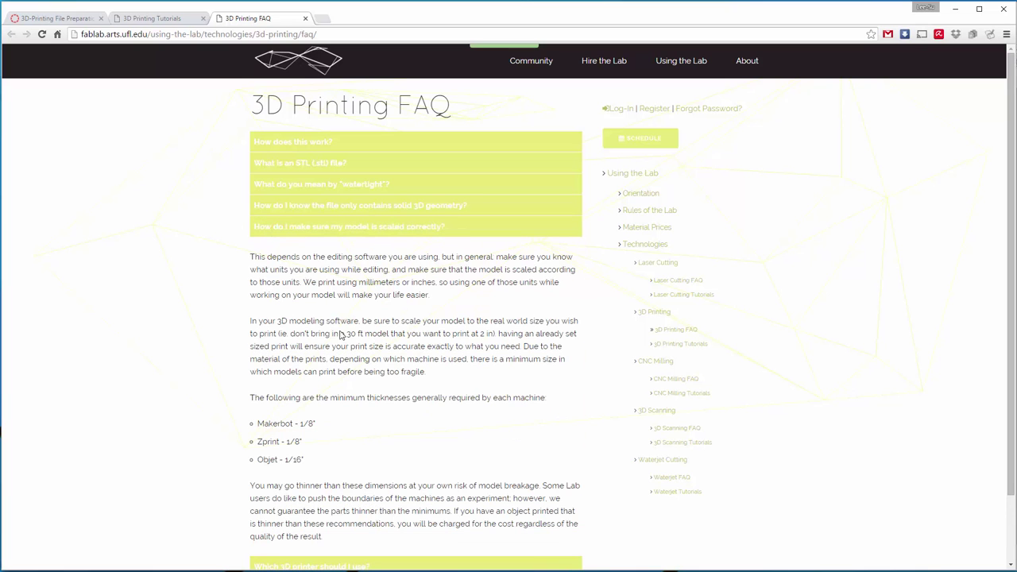
click(335, 184)
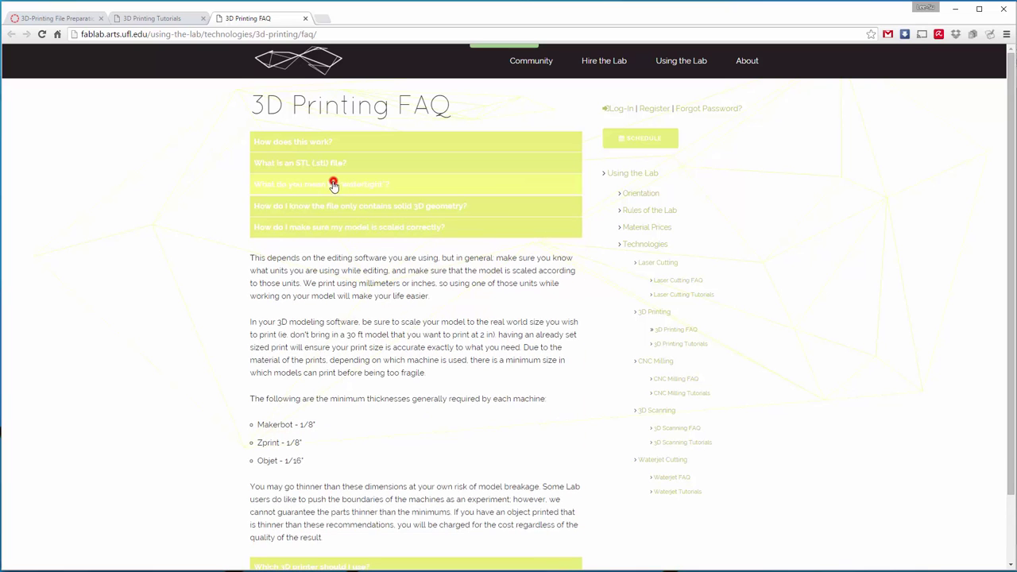
click(324, 300)
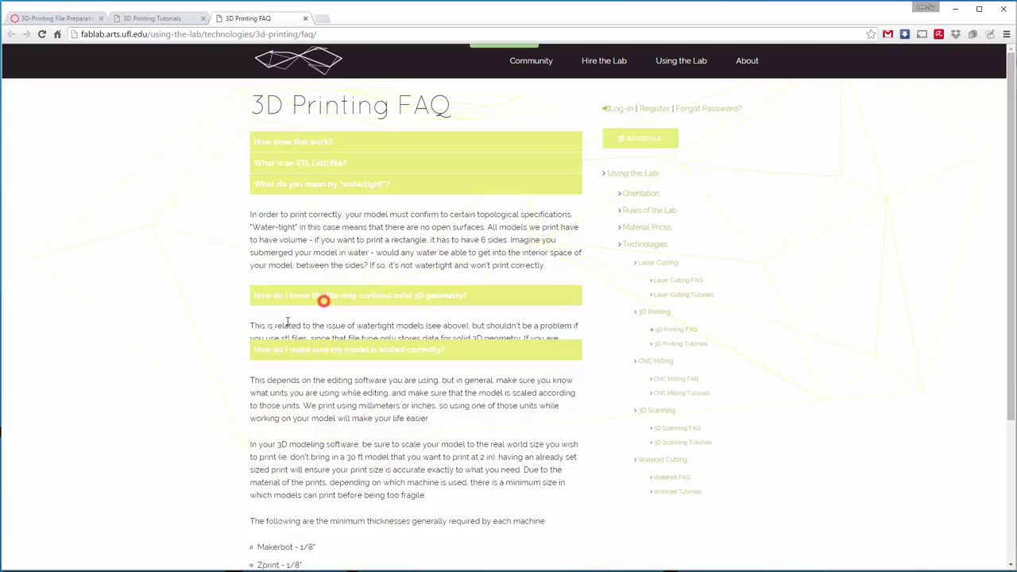
click(294, 168)
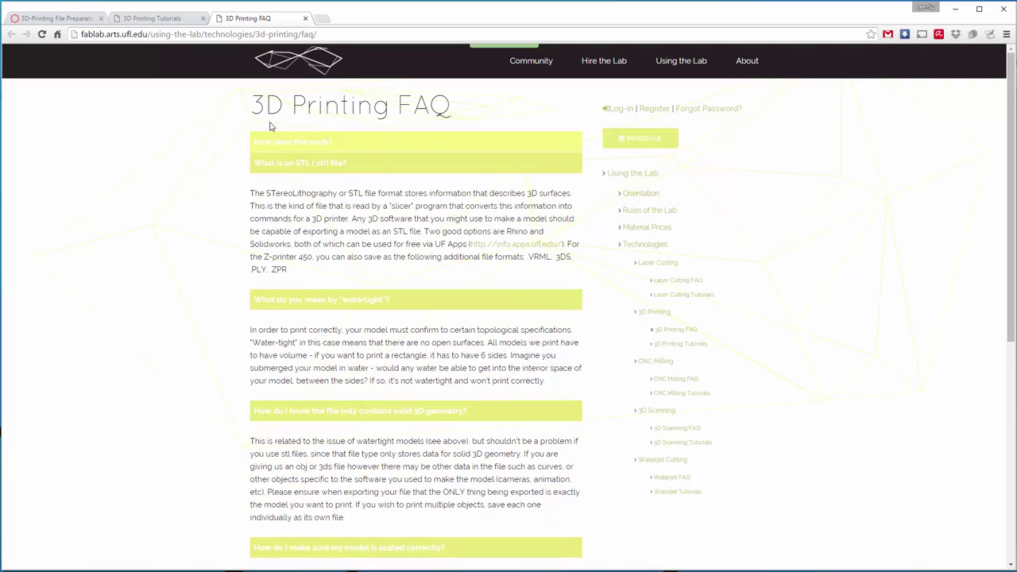
click(274, 141)
scroll(210, 222, down, 2)
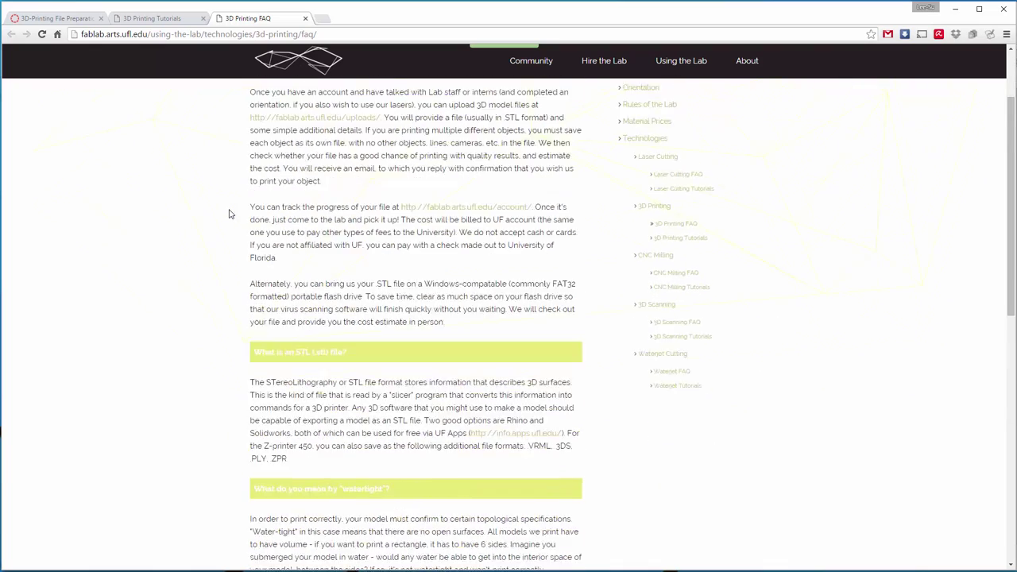
scroll(229, 215, up, 2)
drag(290, 18, 175, 17)
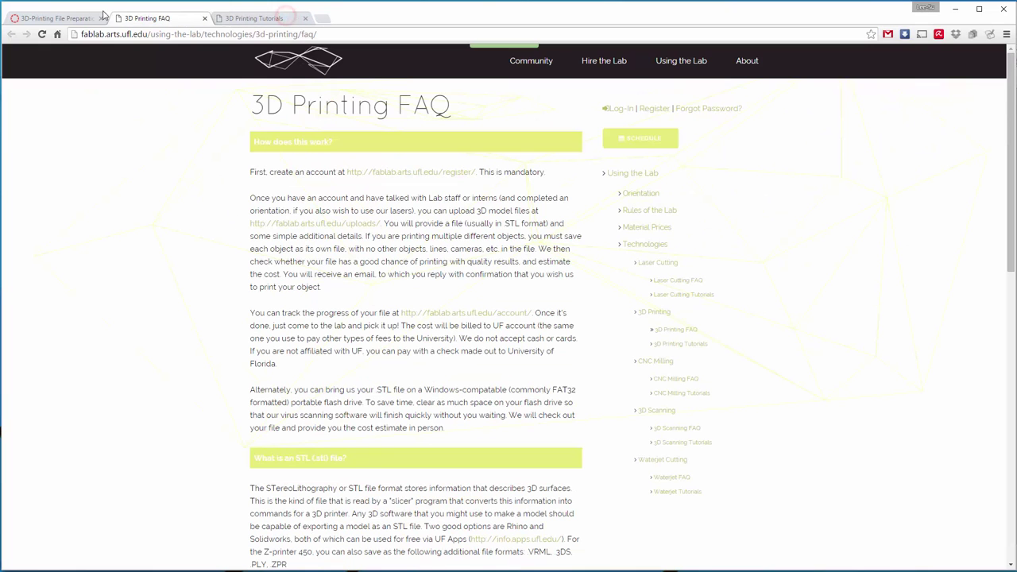
click(69, 16)
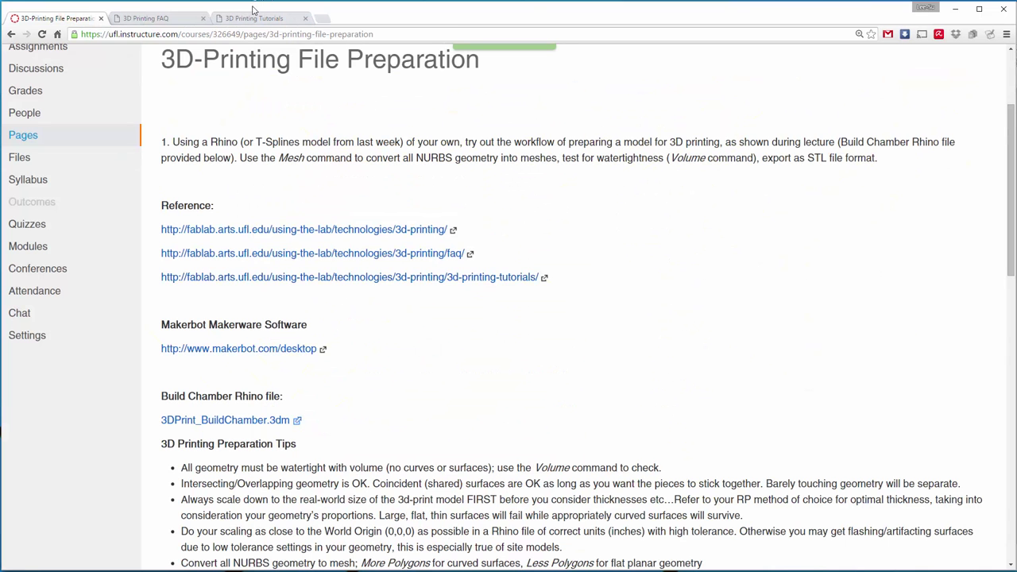
Glance at the Tutorials page and File Preparation tips, then orbit the Rhino build-chamber model again.
click(255, 18)
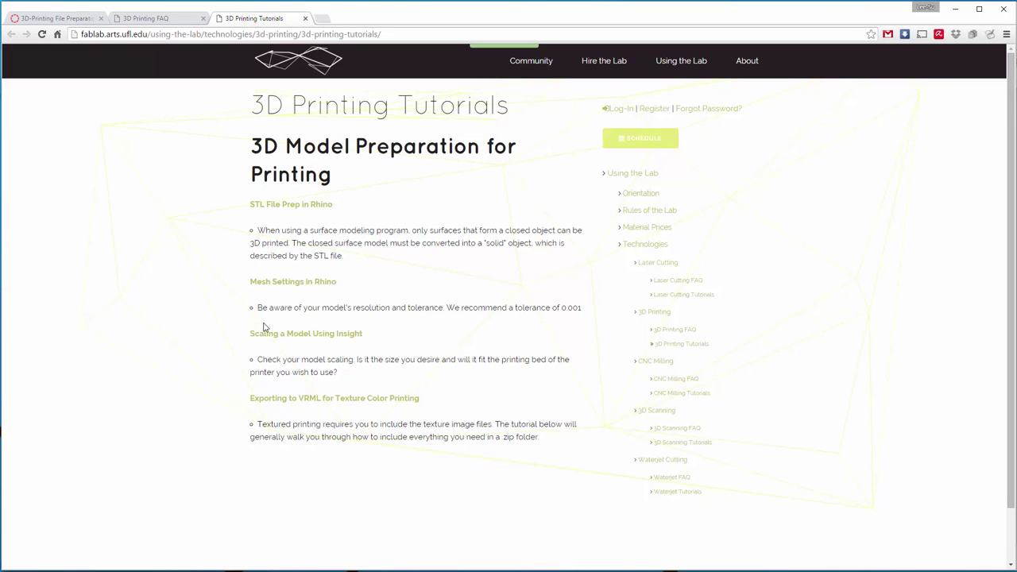
click(73, 18)
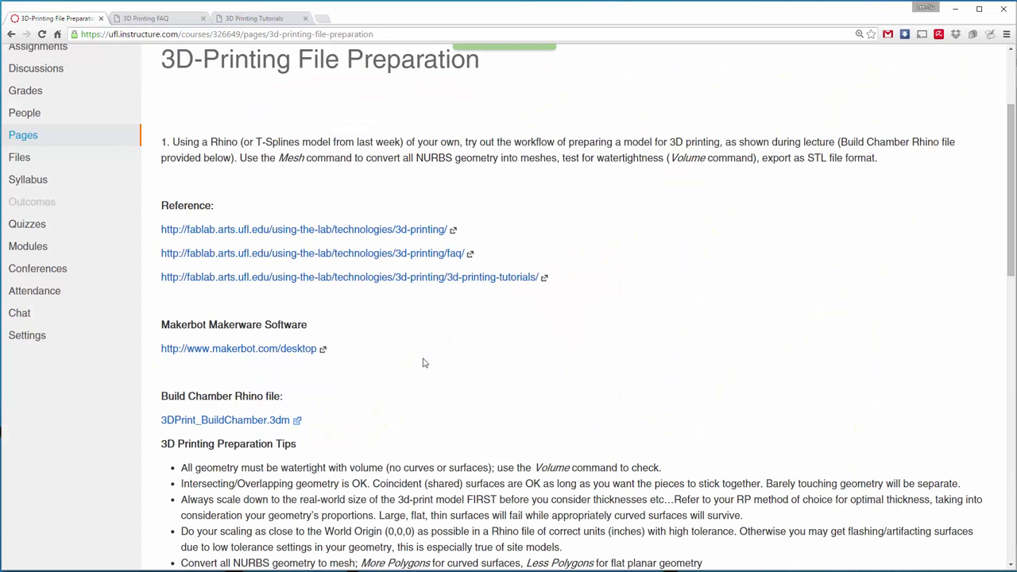
scroll(423, 350, down, 2)
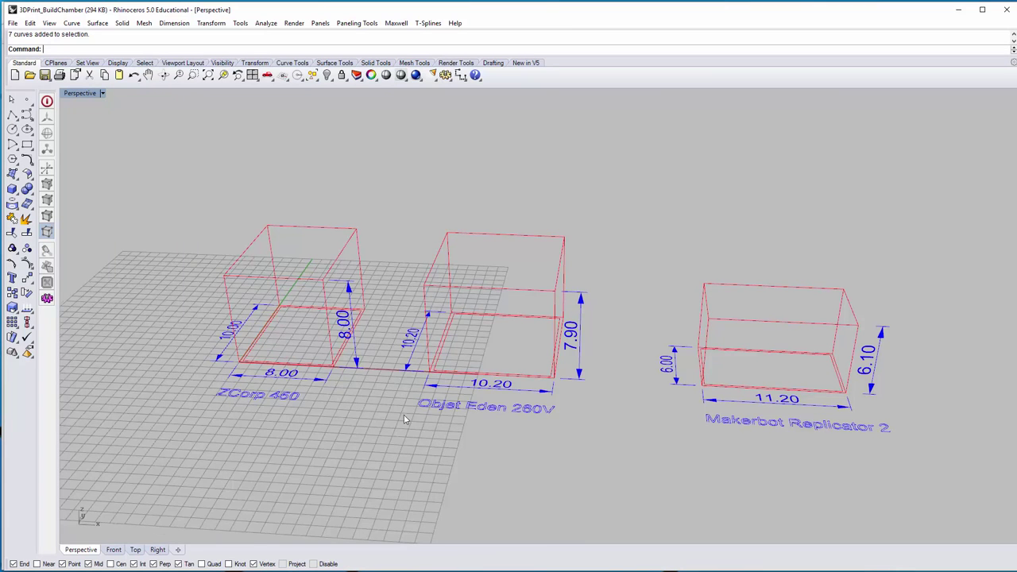
mouse_move(422, 415)
right_down()
mouse_move(421, 455)
mouse_move(436, 411)
mouse_move(419, 397)
mouse_move(413, 411)
right_up()
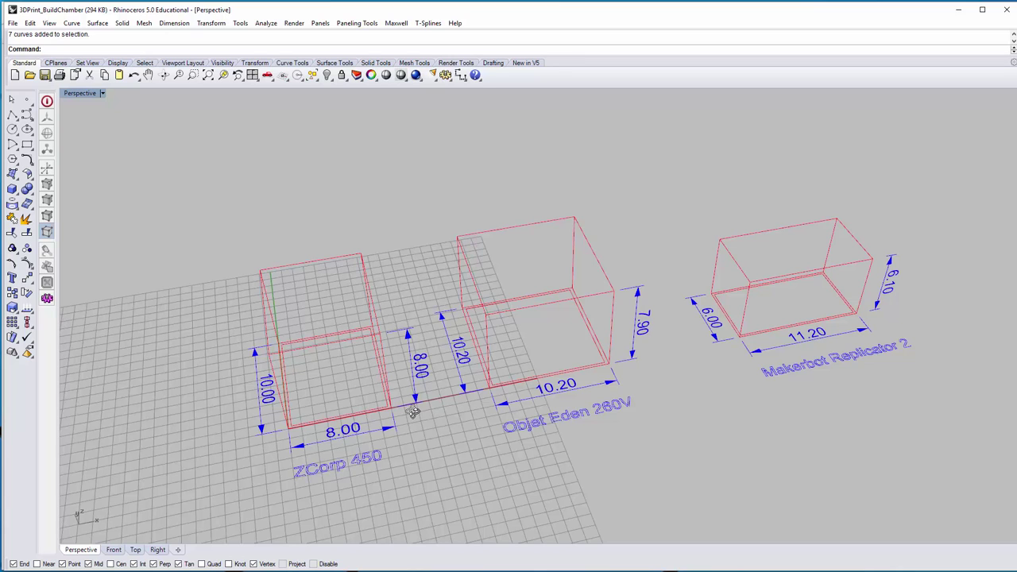
right_drag(414, 411, 334, 405)
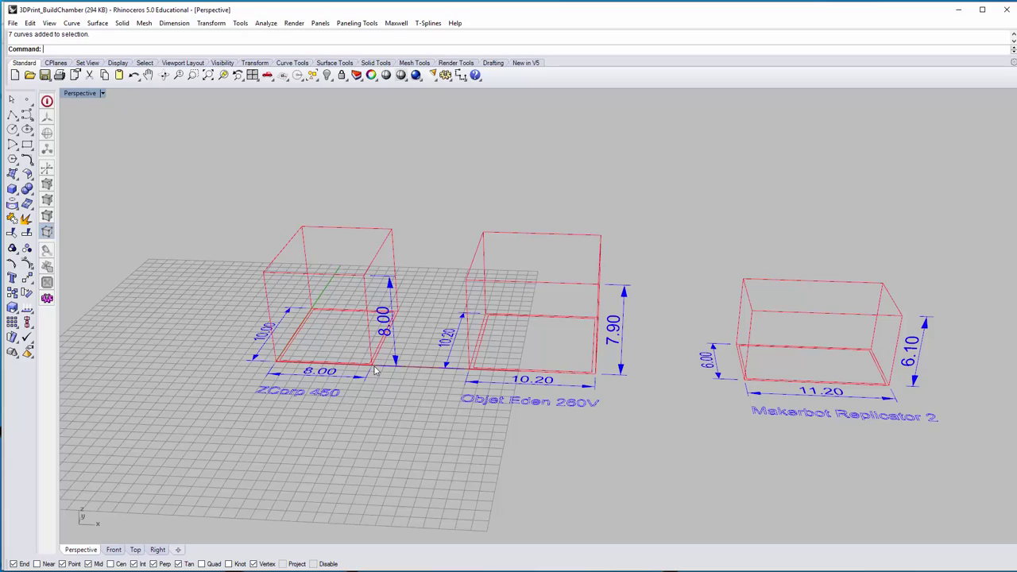
right_drag(378, 370, 390, 386)
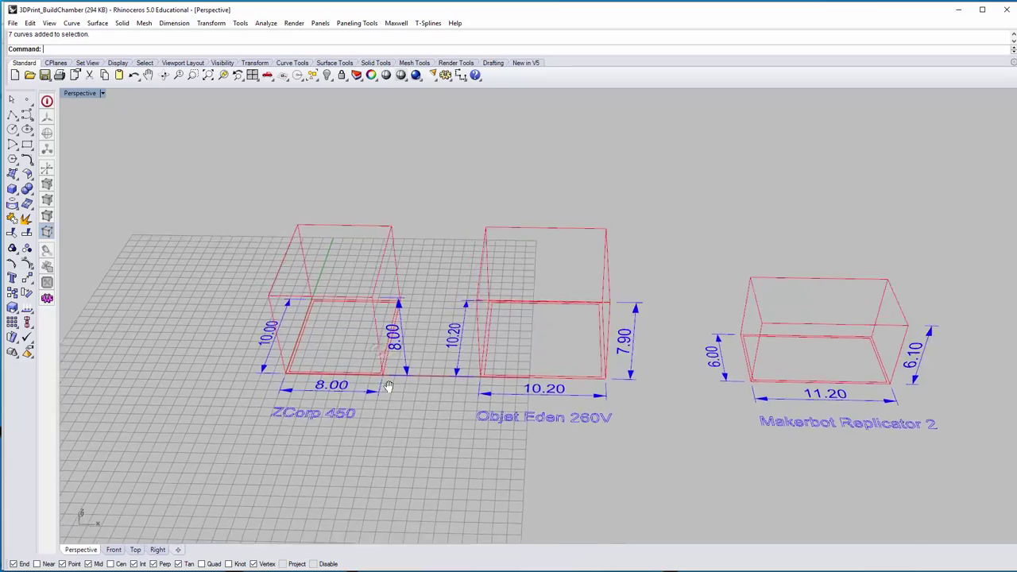
scroll(352, 289, up, 5)
scroll(371, 311, down, 8)
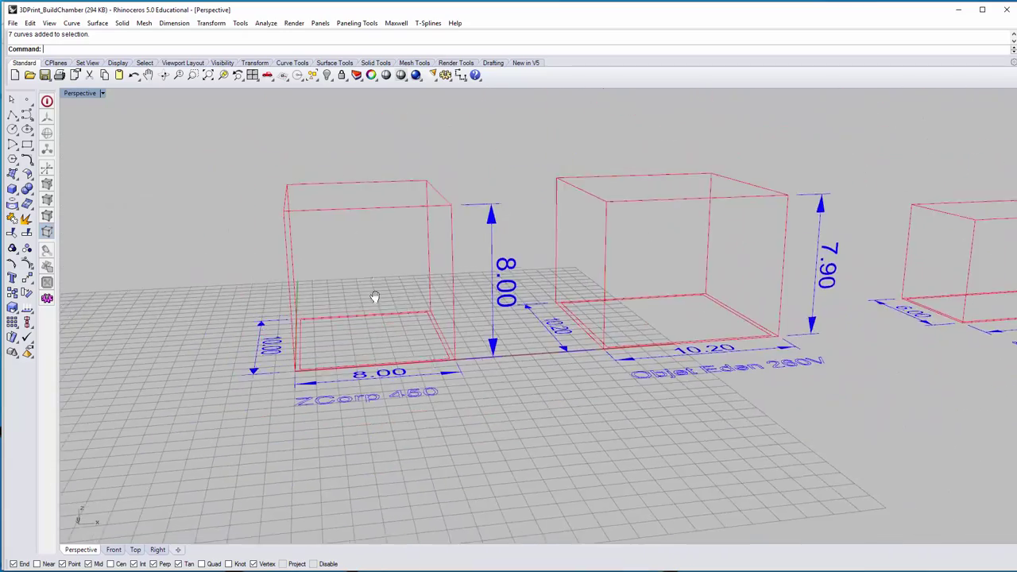
right_drag(336, 255, 400, 313)
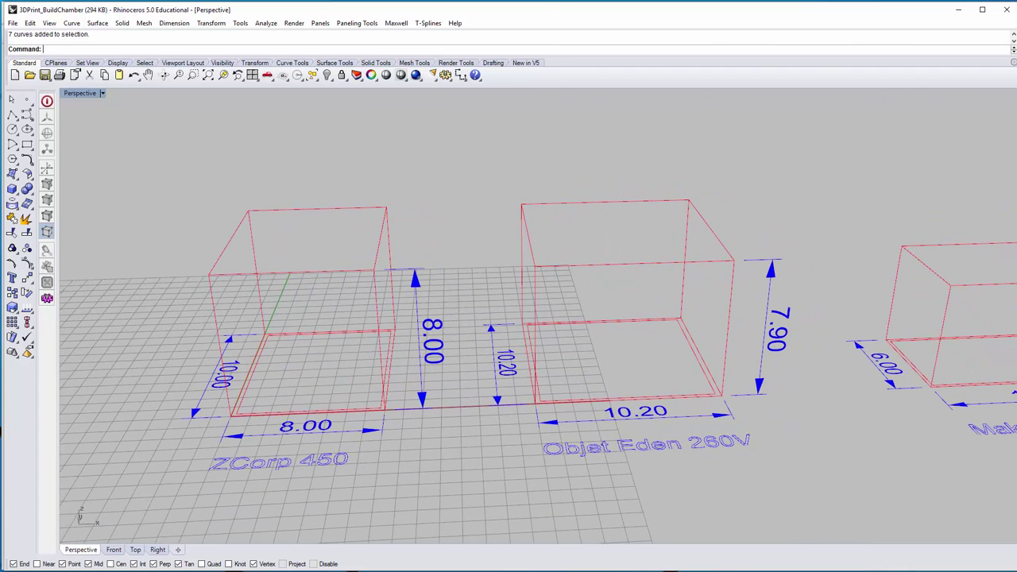
key(alt+Tab)
Review the FAQ's scaling paragraph, then highlight the tutorials' recommended 0.001 tolerance line.
click(249, 16)
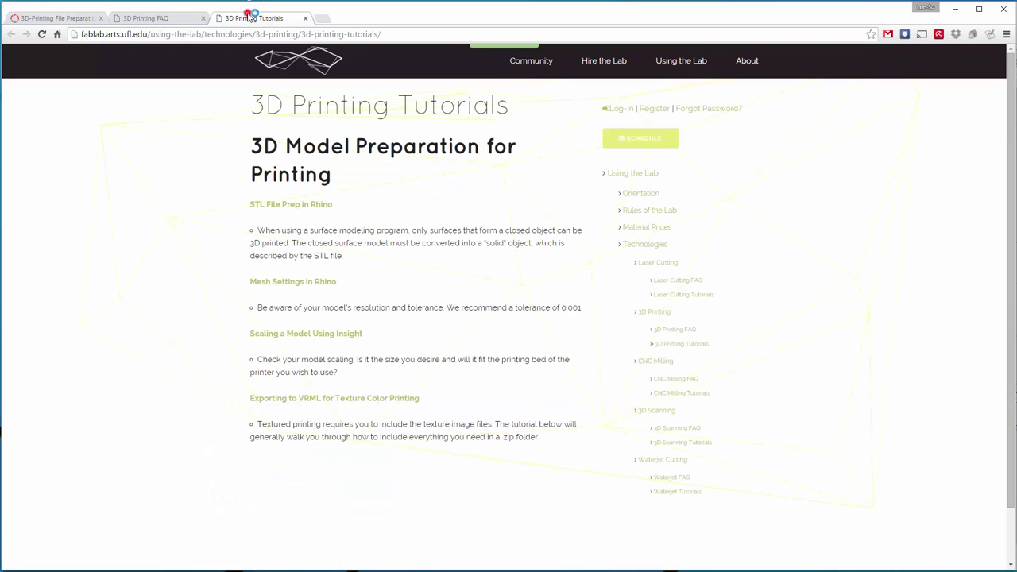
click(153, 12)
scroll(125, 198, down, 2)
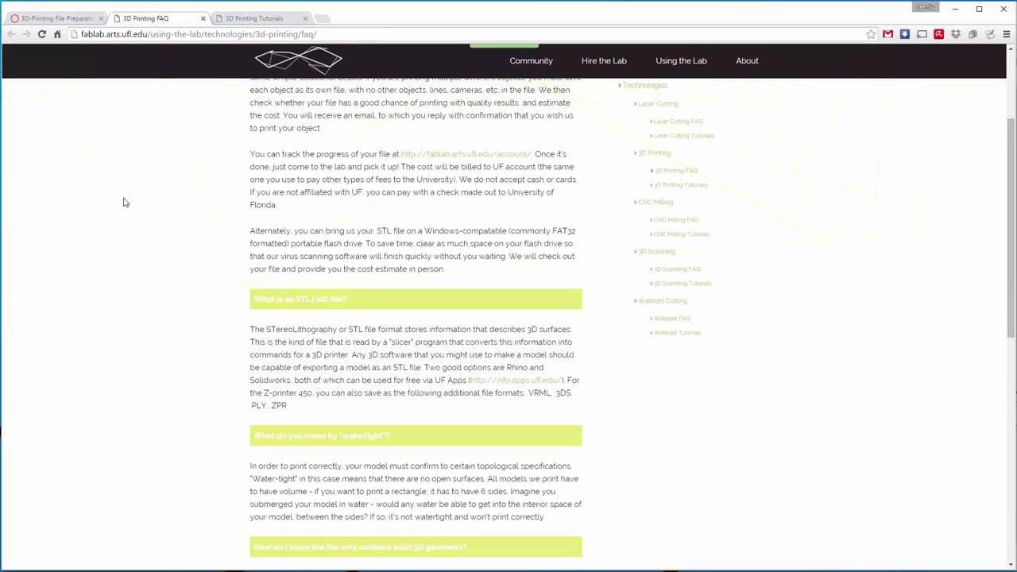
scroll(124, 202, down, 6)
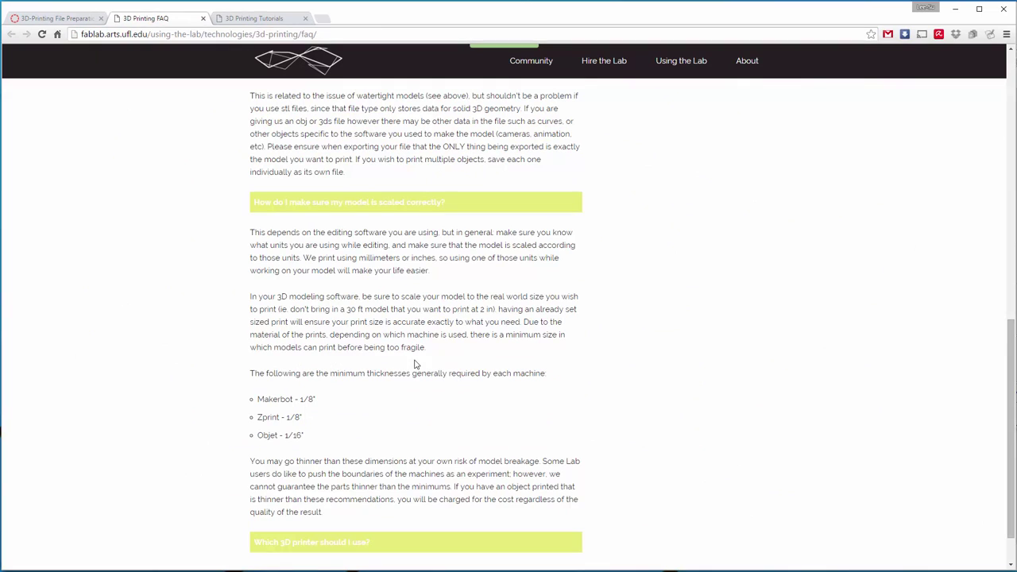
triple_click(441, 349)
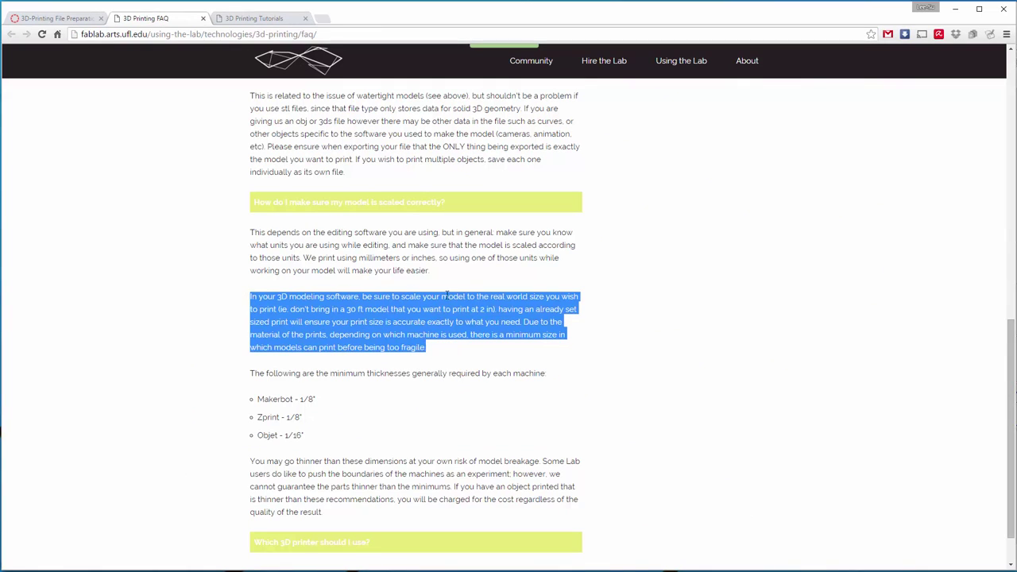
click(295, 311)
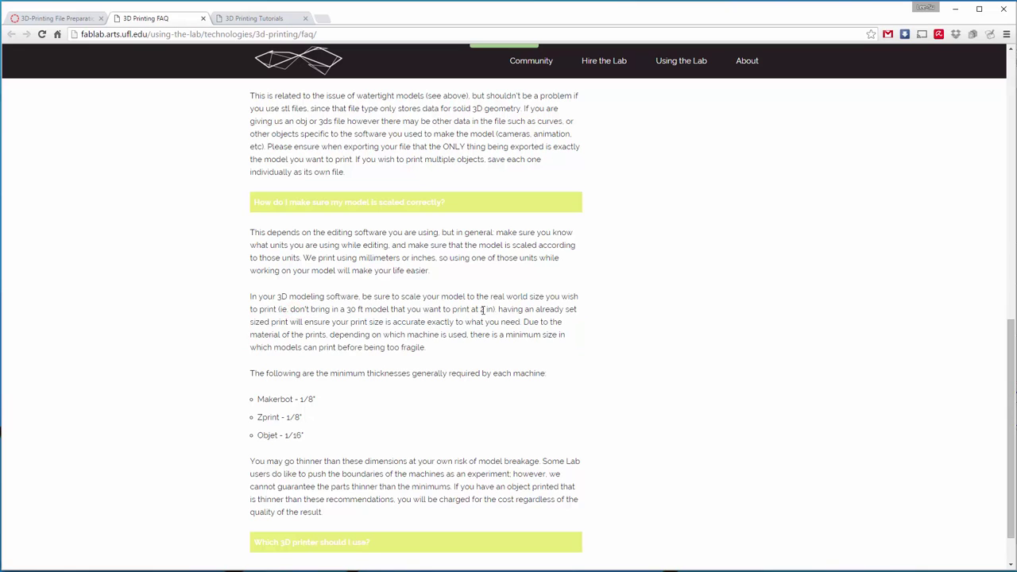
triple_click(448, 352)
click(316, 280)
click(267, 17)
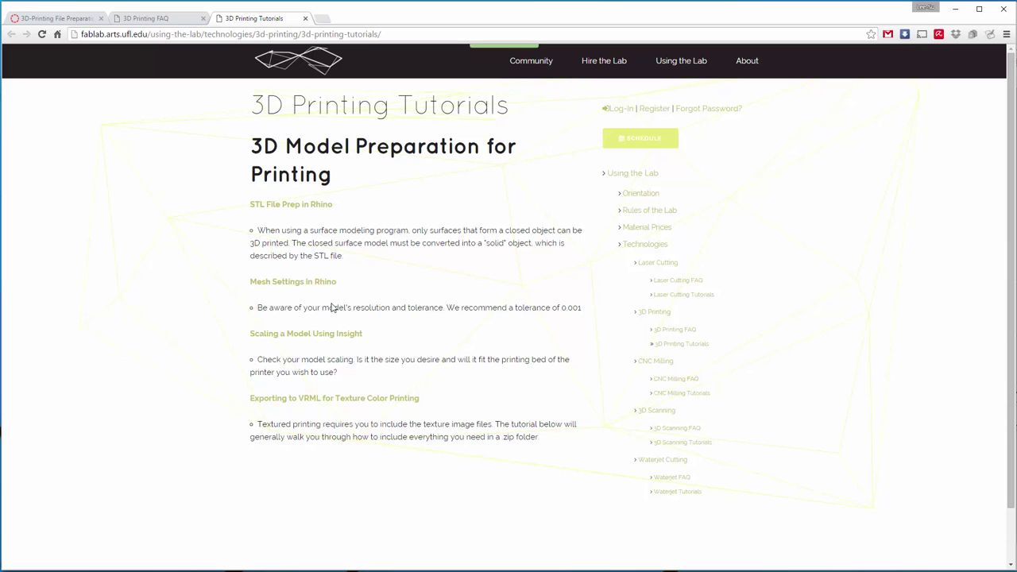
triple_click(279, 307)
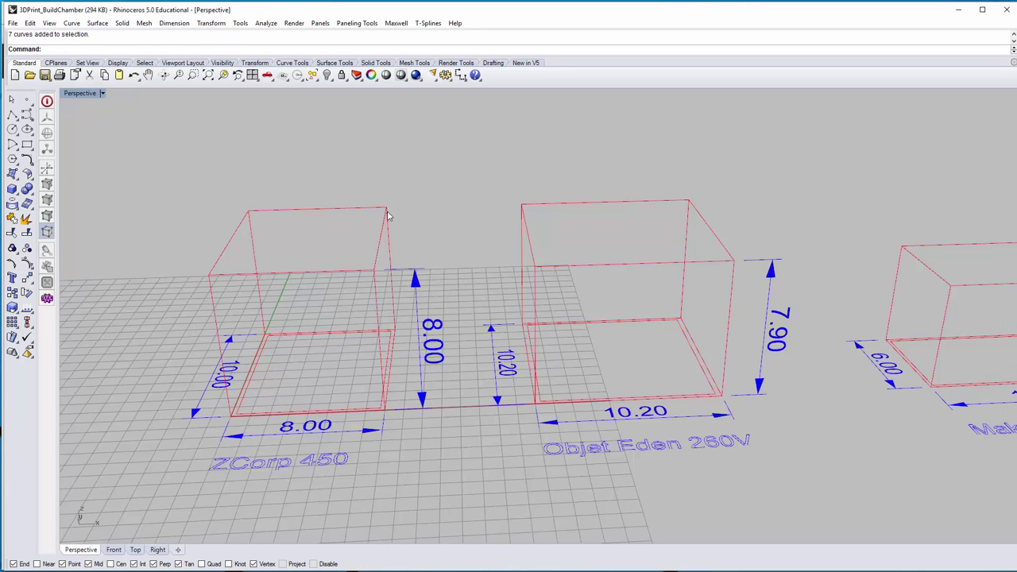
right_drag(272, 192, 243, 144)
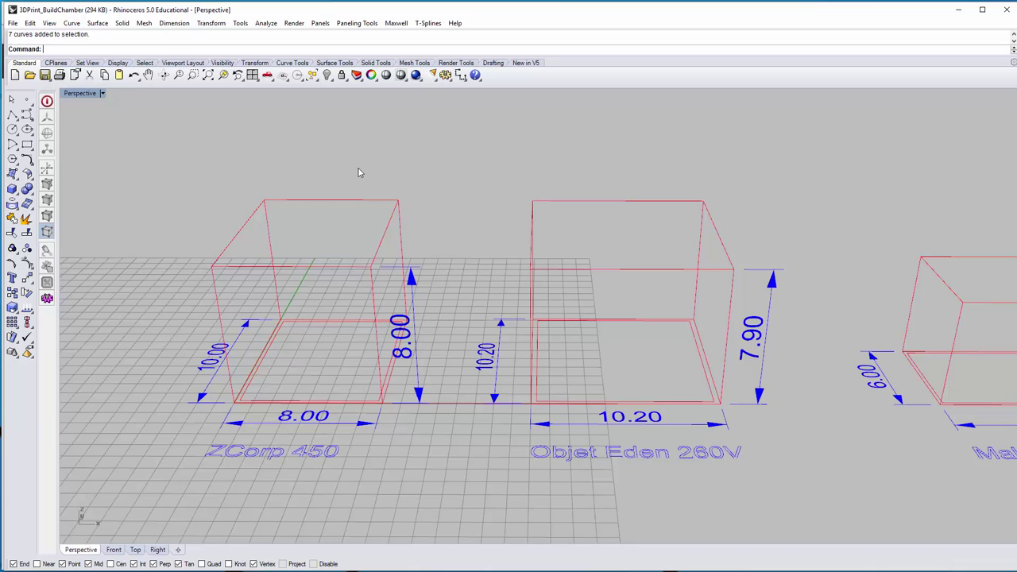
click(240, 23)
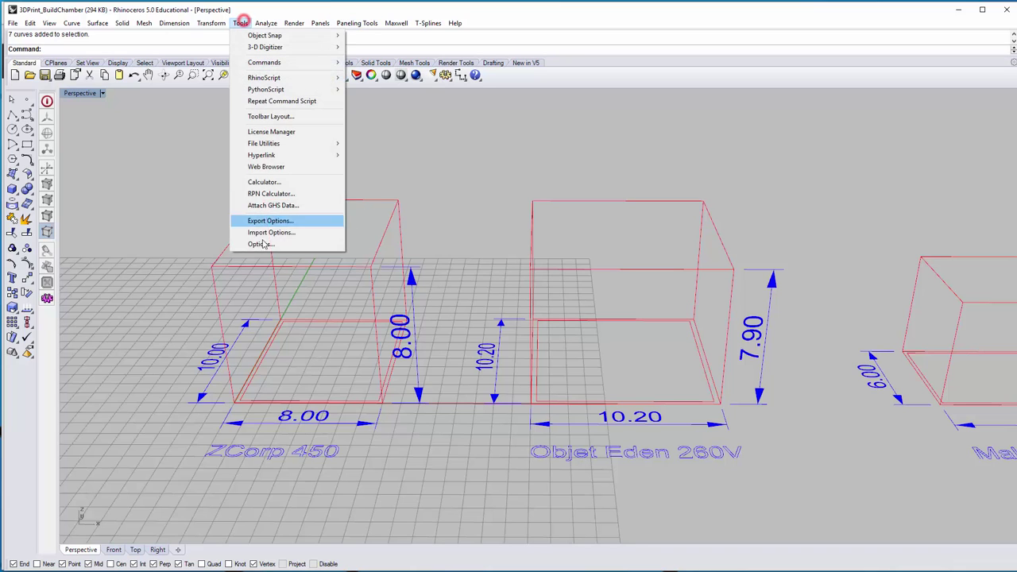
click(259, 245)
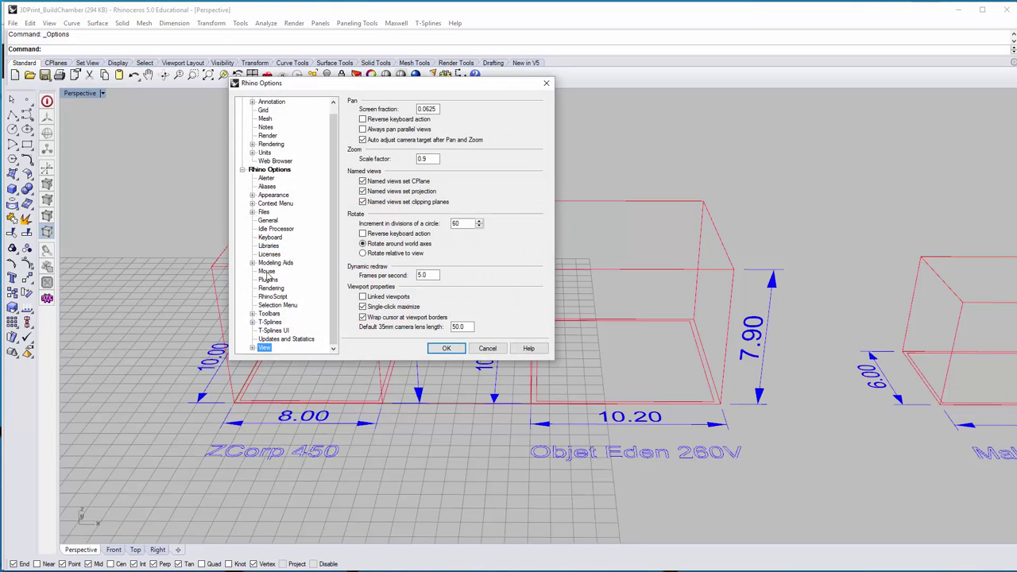
click(265, 152)
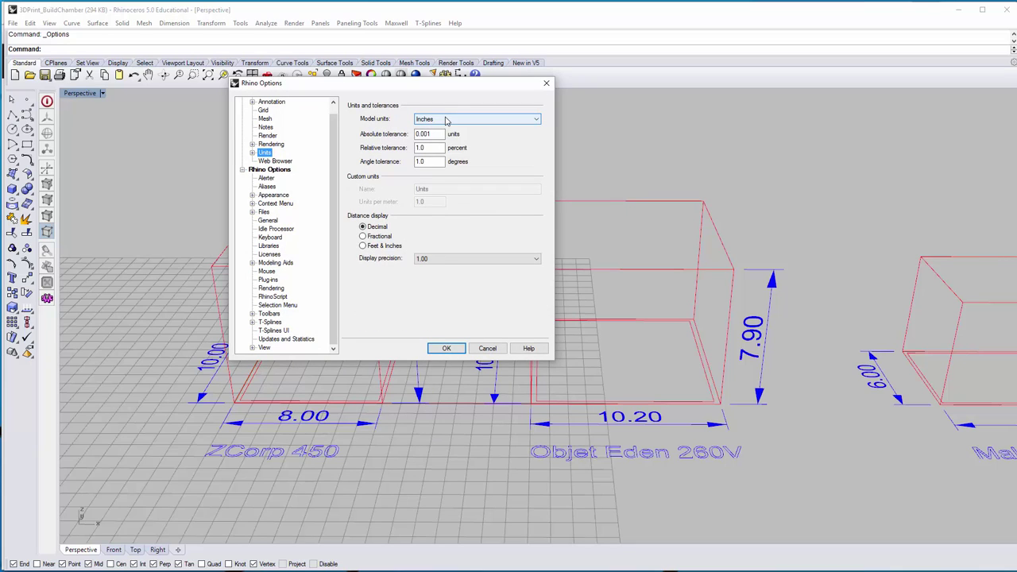
double_click(439, 133)
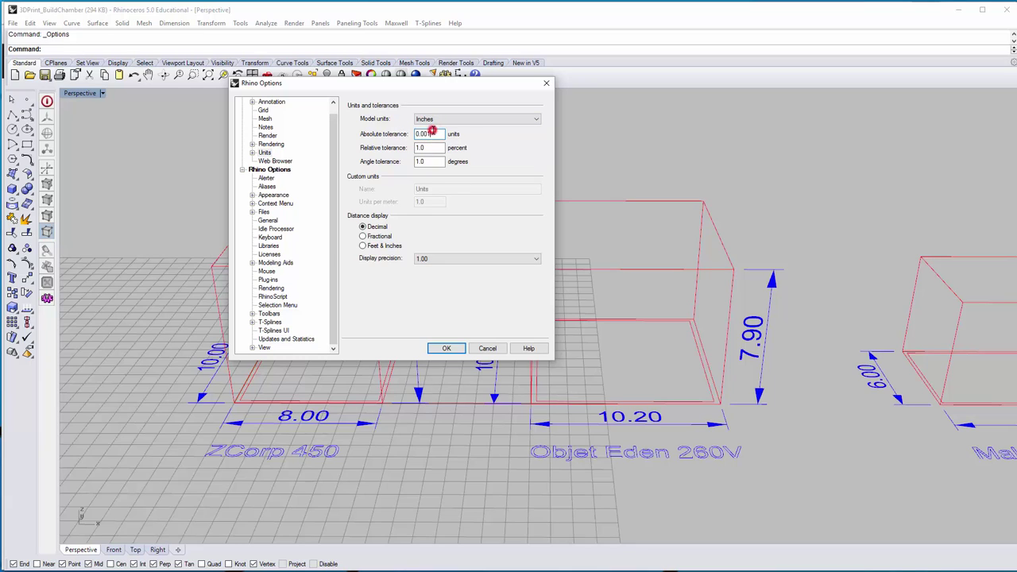
click(431, 133)
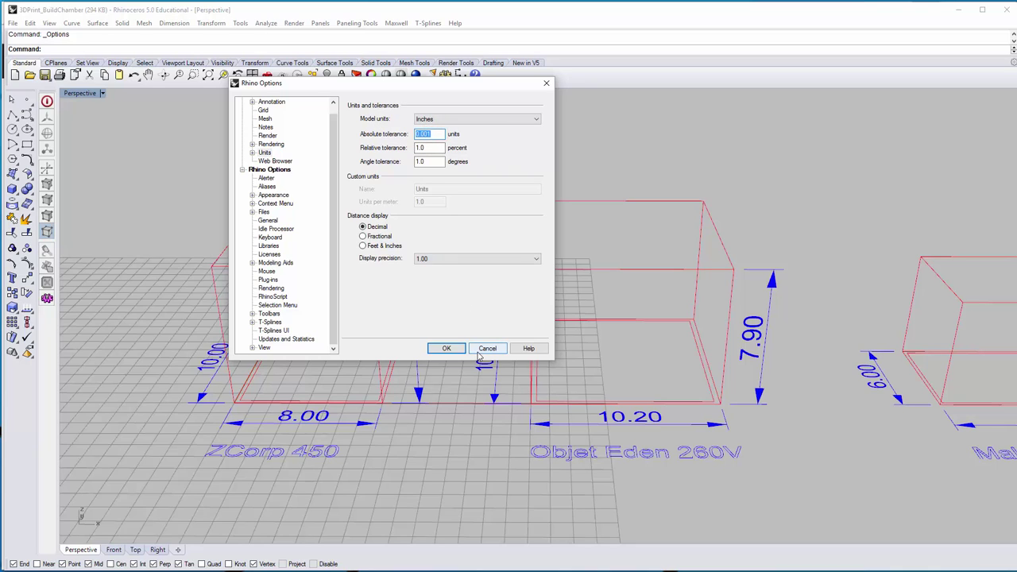
click(433, 133)
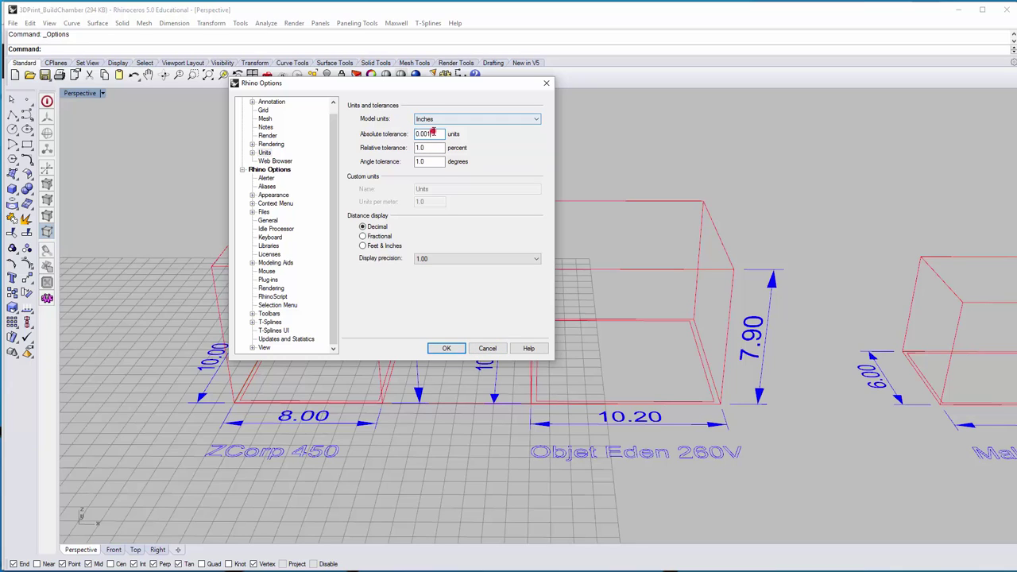
double_click(433, 133)
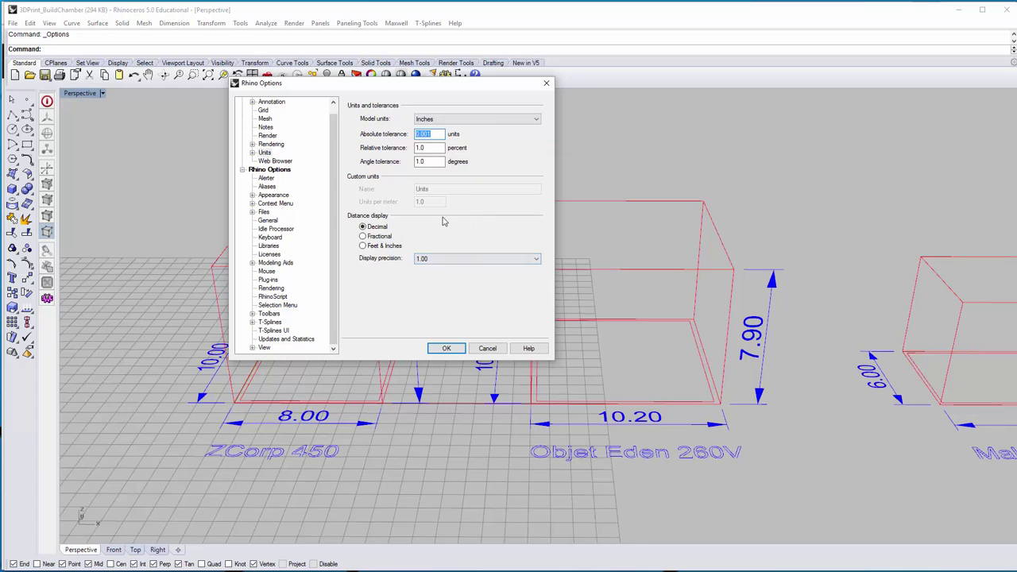
click(487, 348)
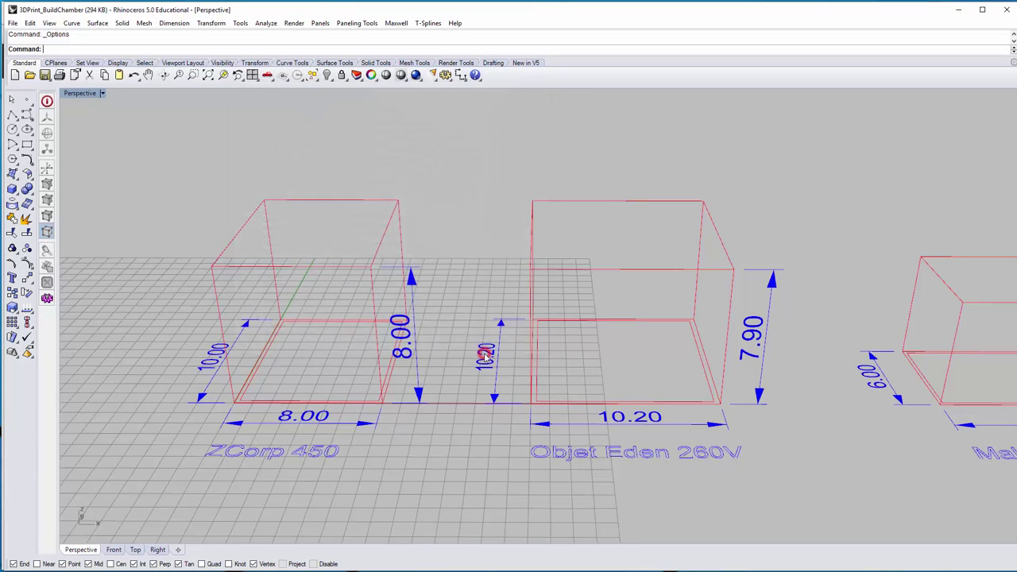
scroll(484, 366, down, 3)
scroll(484, 365, down, 3)
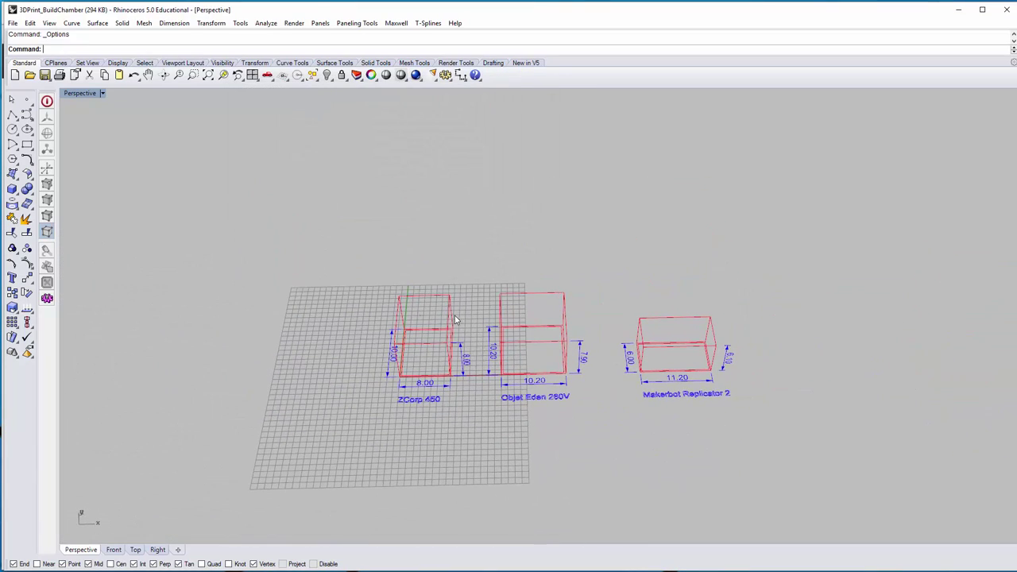
scroll(413, 371, up, 6)
right_drag(416, 374, 415, 345)
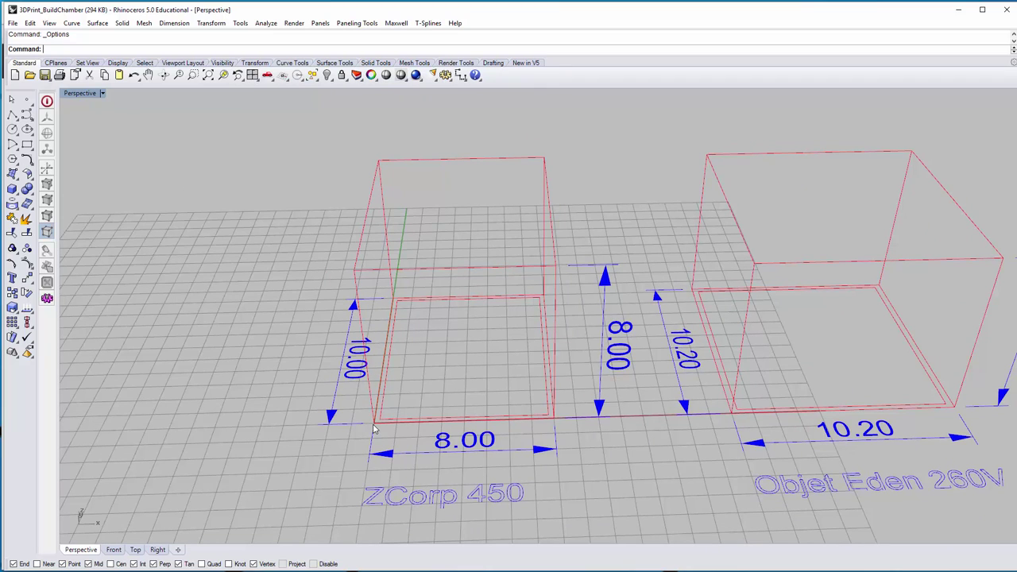
right_drag(374, 428, 374, 414)
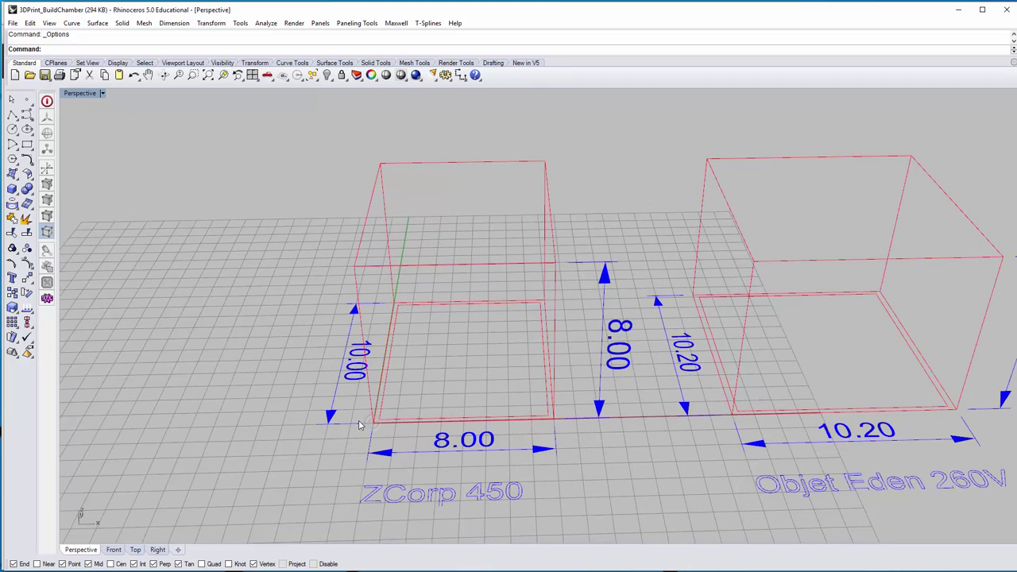
scroll(332, 390, down, 4)
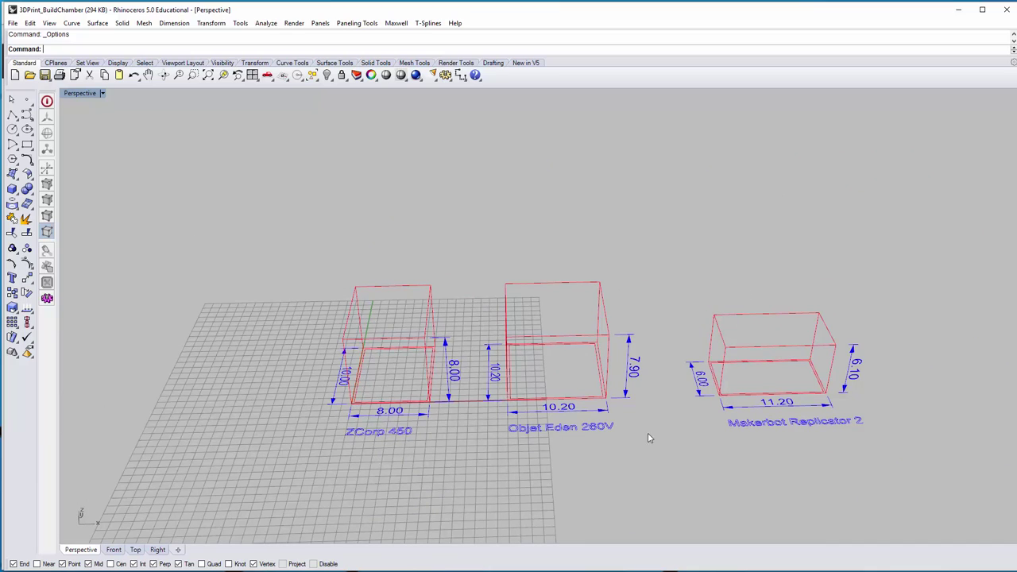
right_drag(748, 410, 394, 367)
scroll(390, 363, up, 6)
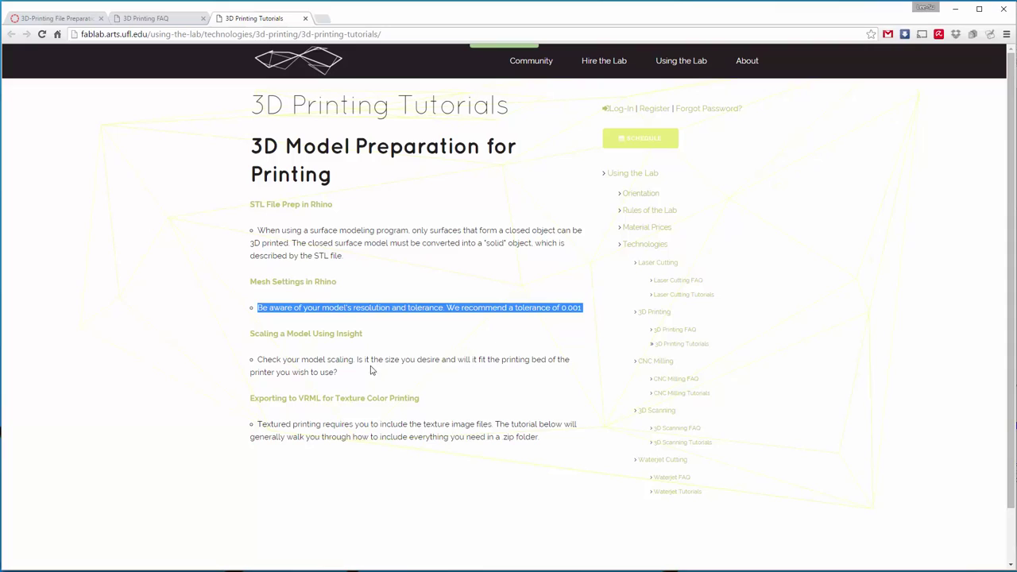
Scroll through the File Preparation STL tips and the ZCorp, Objet and Makerbot video links.
click(156, 251)
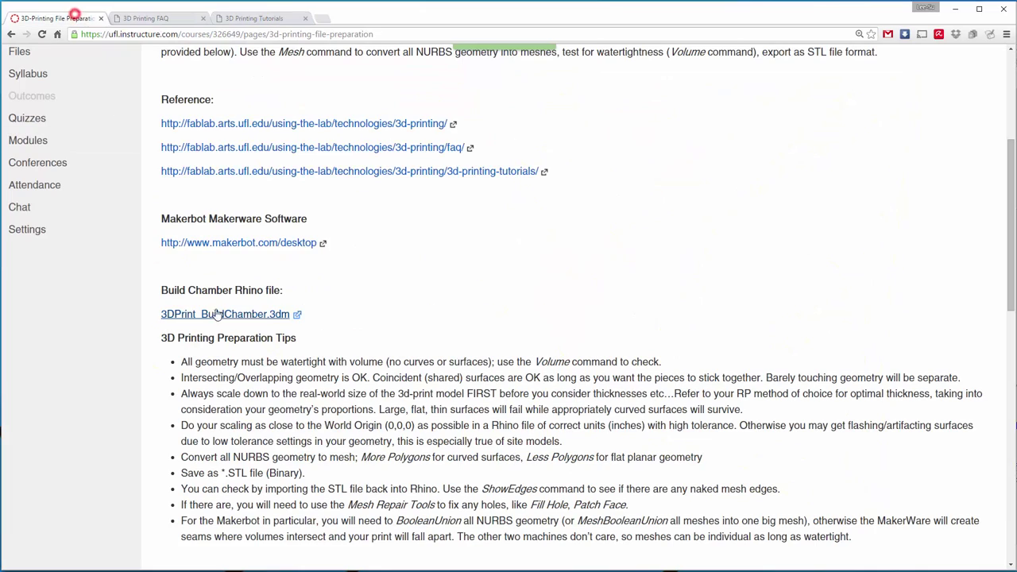
scroll(275, 249, down, 8)
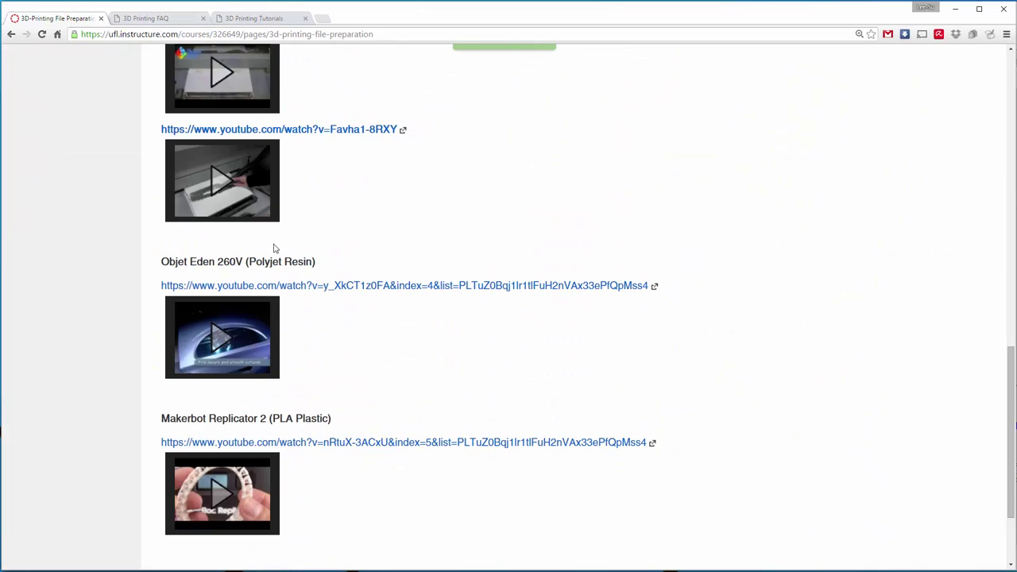
scroll(245, 299, down, 2)
scroll(273, 367, up, 2)
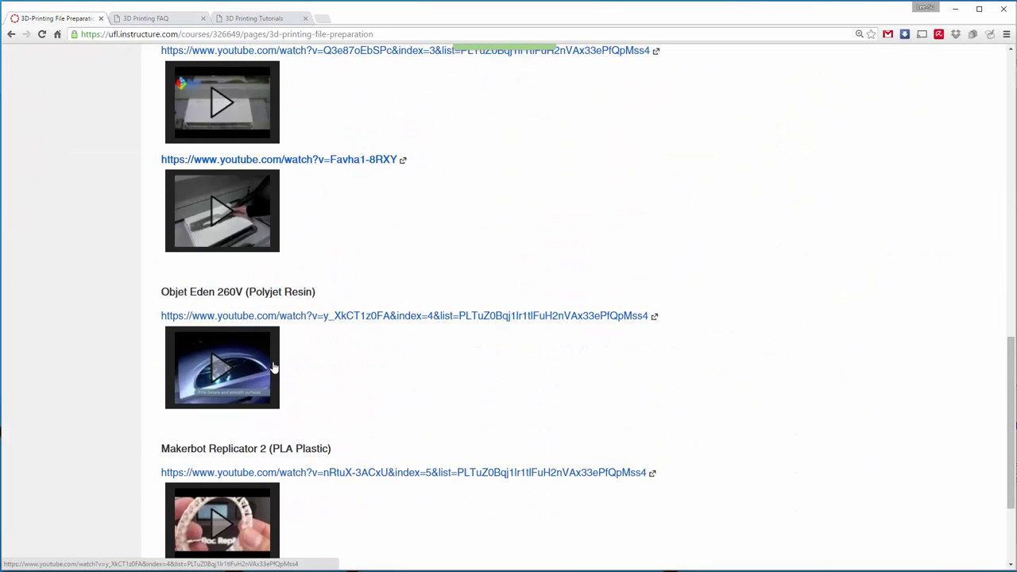
scroll(272, 368, up, 4)
scroll(273, 367, down, 3)
scroll(243, 347, down, 4)
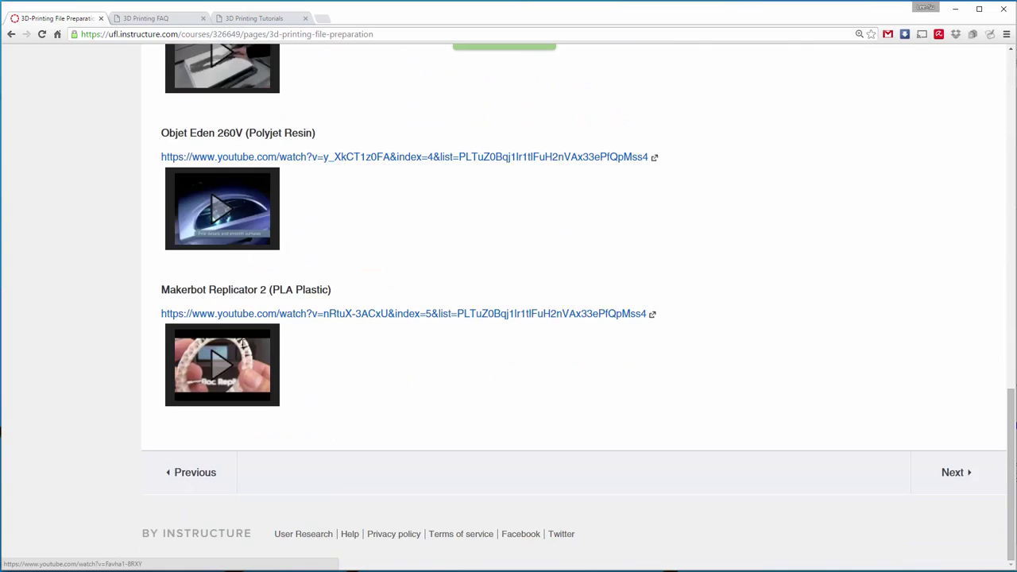
scroll(233, 279, up, 2)
scroll(219, 255, up, 2)
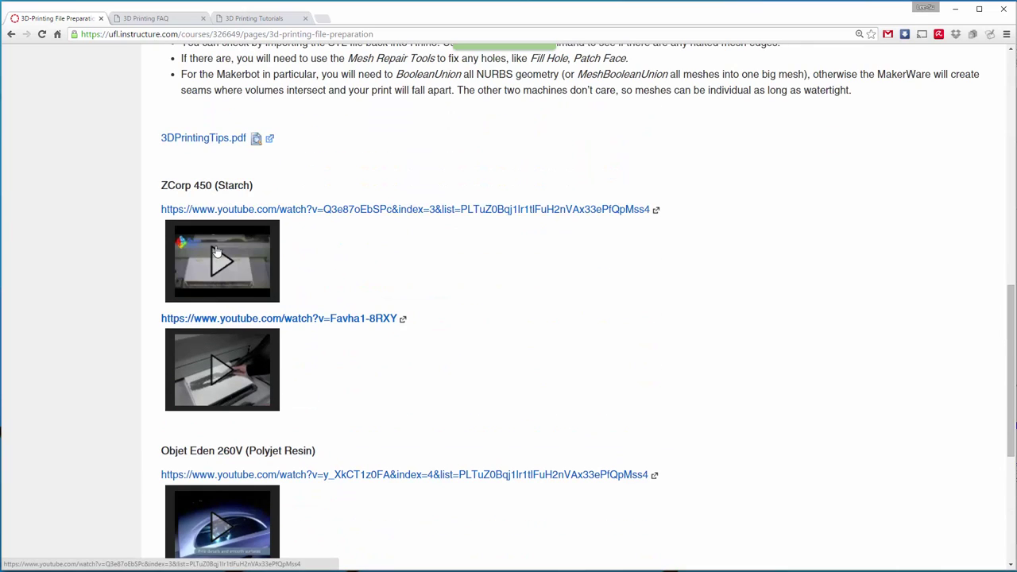
scroll(241, 270, down, 4)
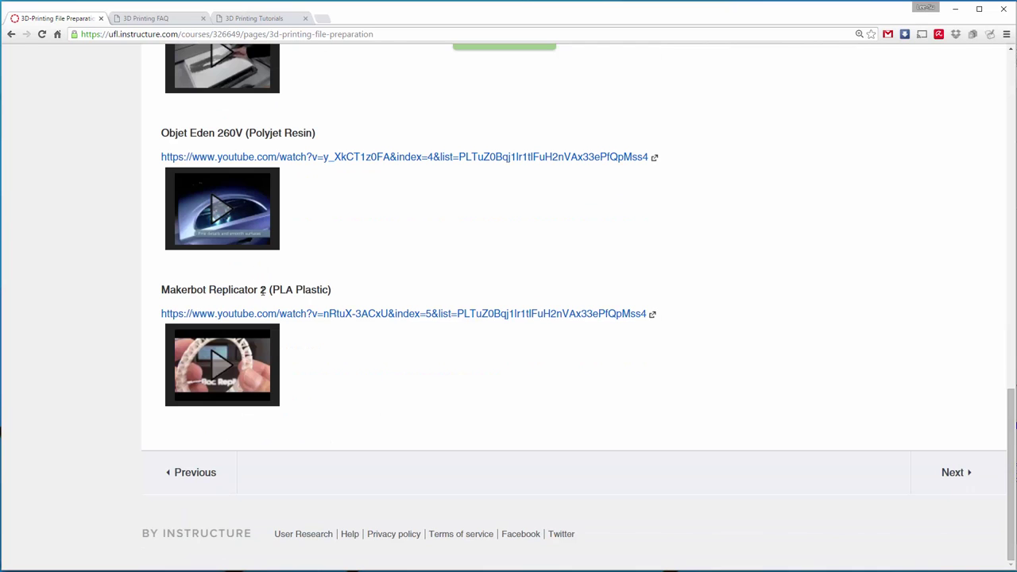
scroll(310, 350, up, 7)
scroll(198, 363, down, 3)
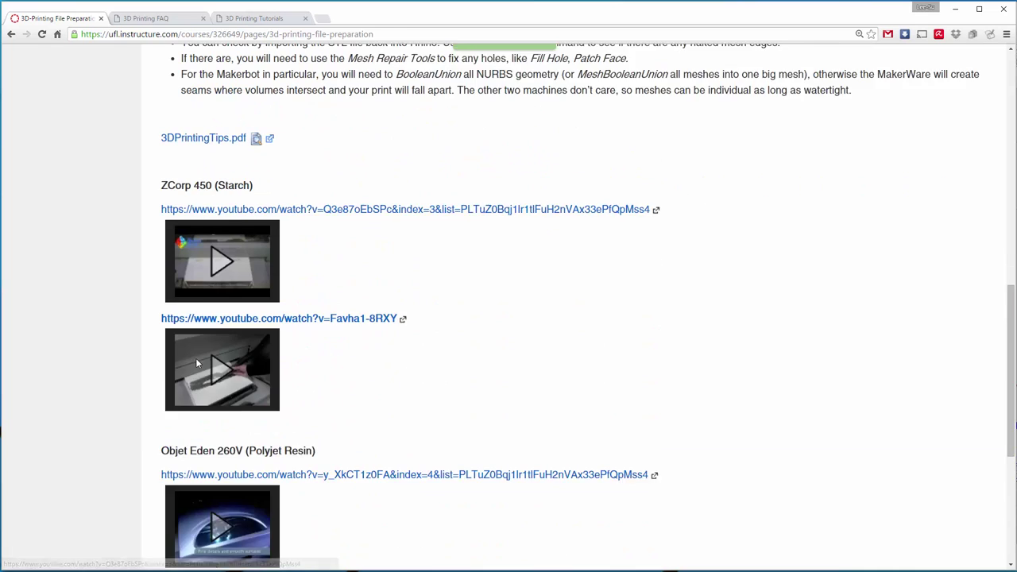
scroll(197, 363, up, 1)
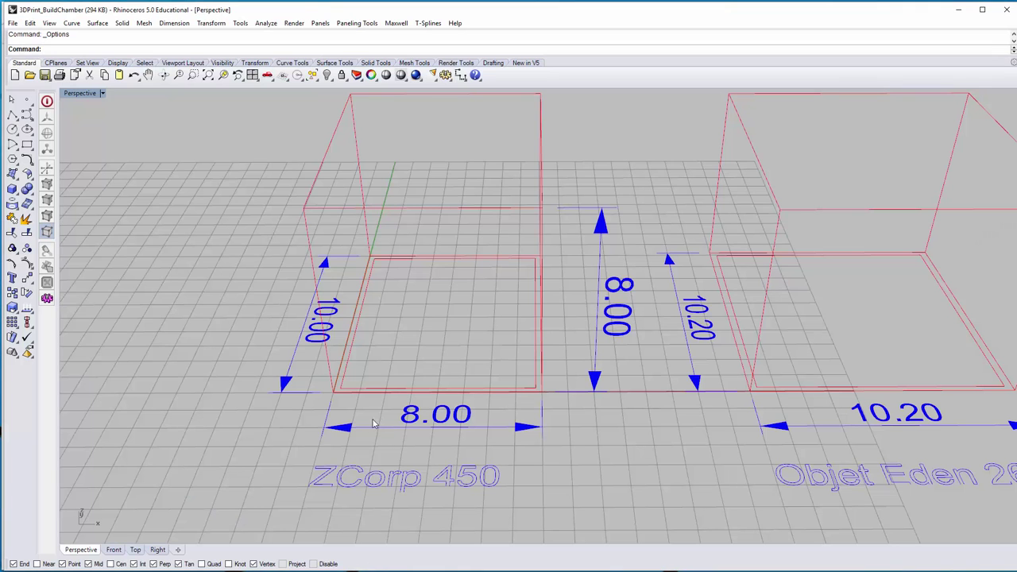
scroll(373, 423, down, 5)
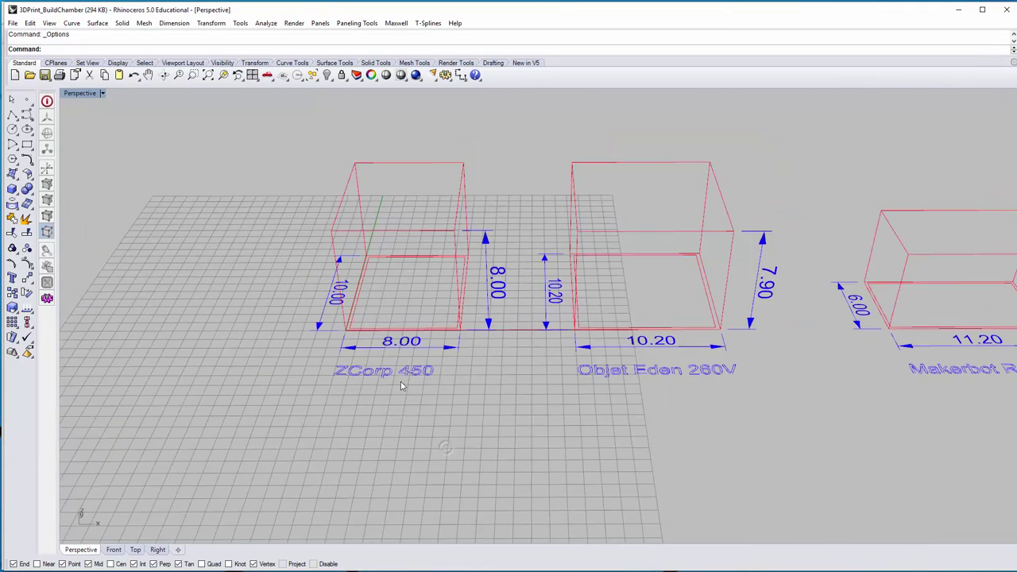
Draw a corner-to-corner solid box on the grid in front of the ZCorp 450 chamber.
click(12, 188)
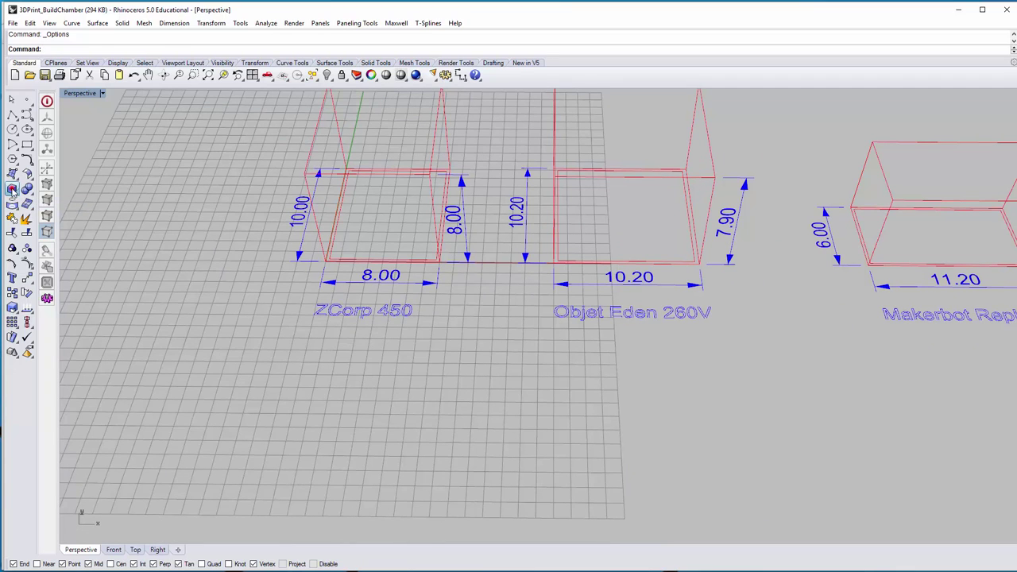
click(317, 373)
click(360, 436)
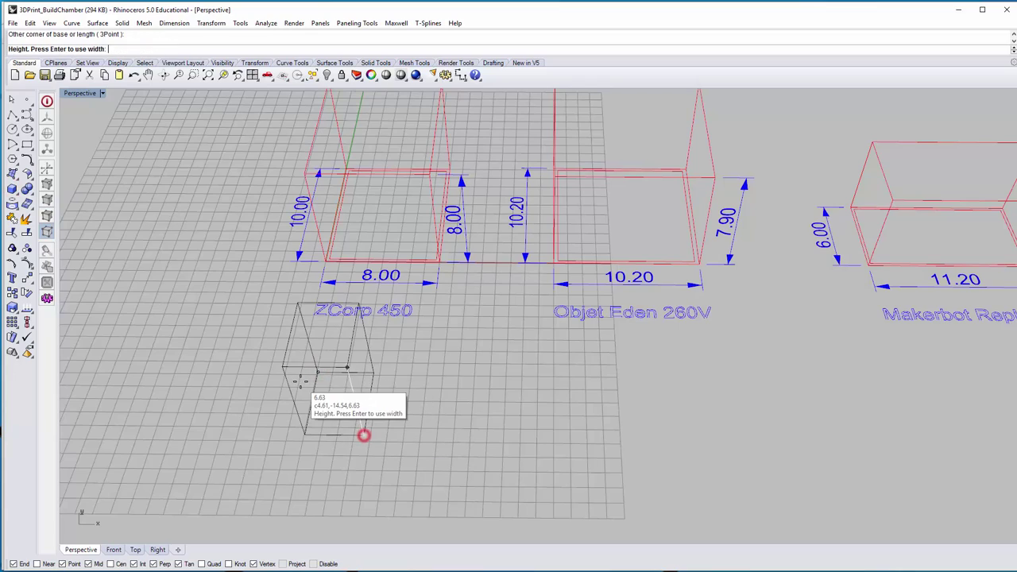
click(299, 386)
right_drag(299, 386, 261, 321)
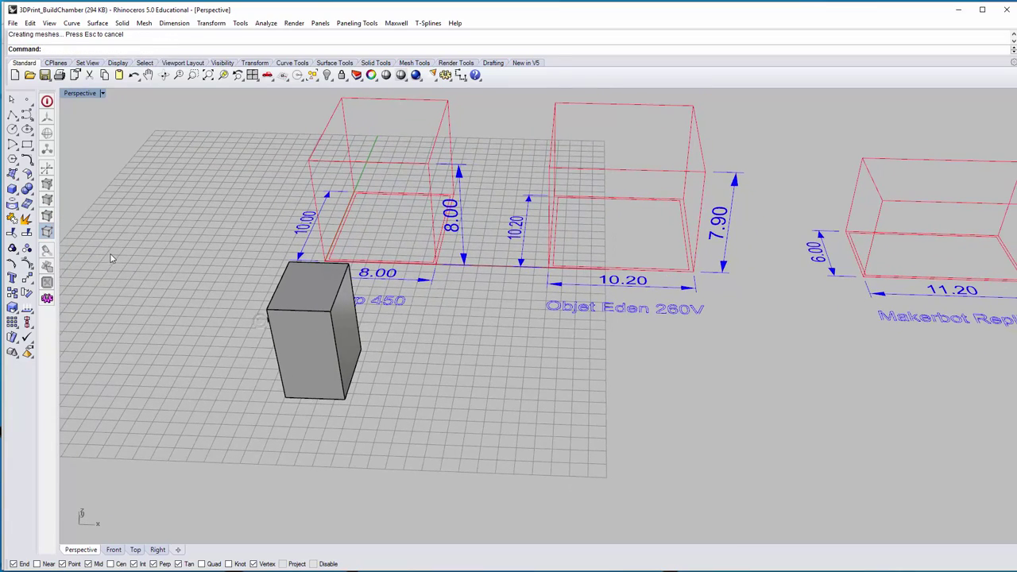
Draw an upright solid cylinder beside the box.
click(15, 193)
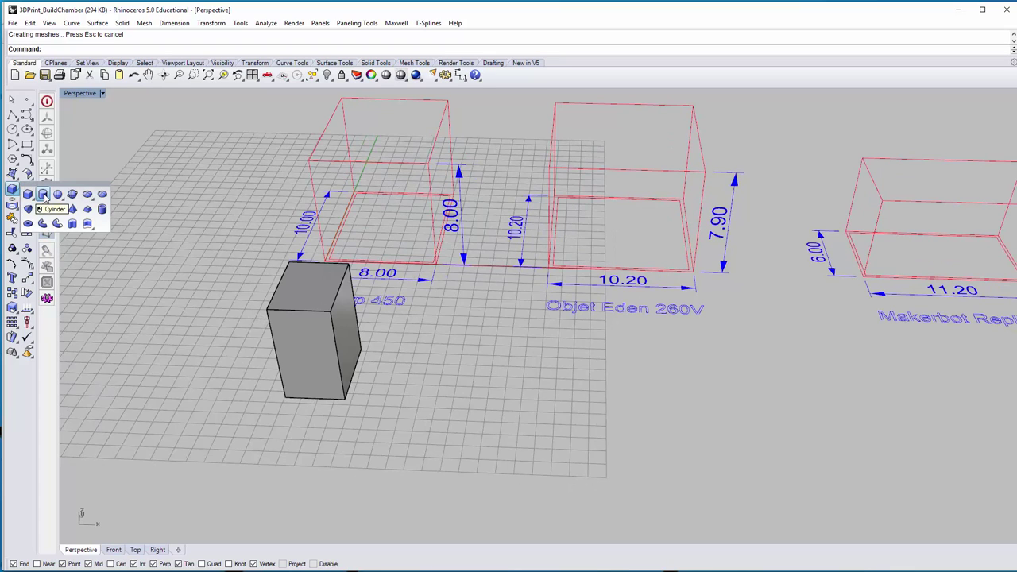
click(44, 195)
click(445, 378)
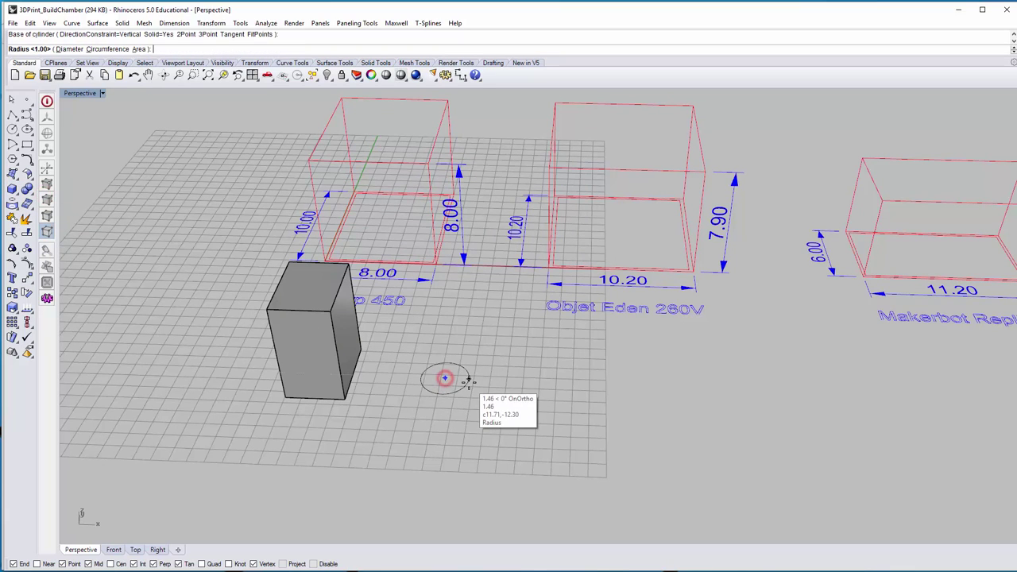
click(469, 382)
click(464, 311)
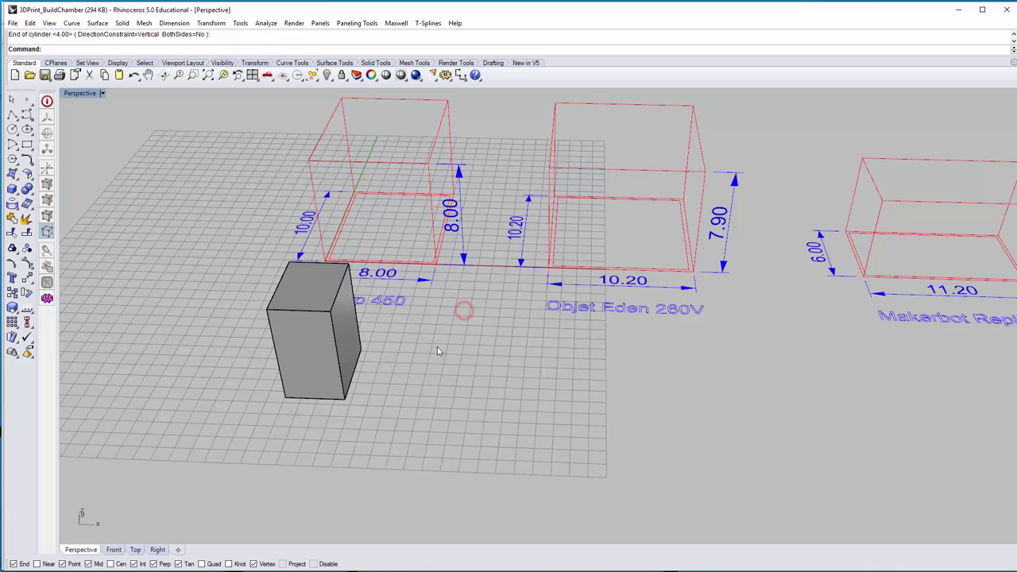
key(Return)
click(432, 375)
click(456, 374)
right_drag(454, 277, 457, 309)
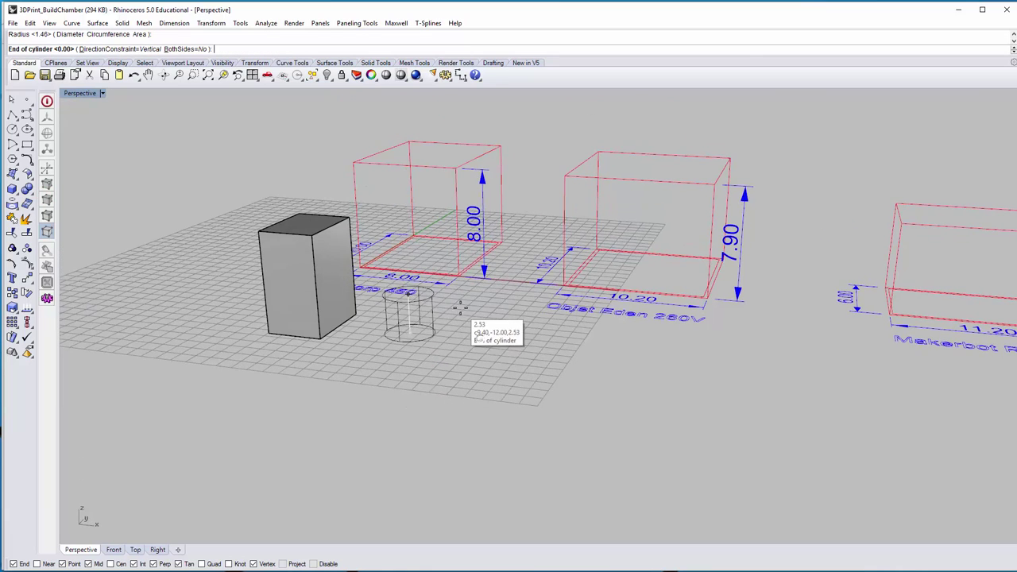
click(315, 242)
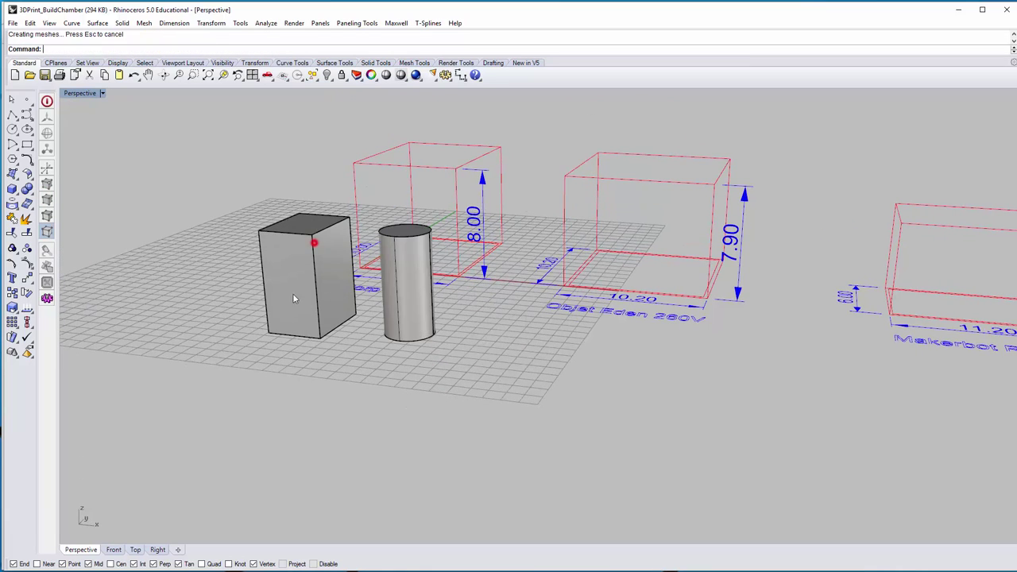
Select the box and cylinder and zoom to them with ZS.
right_drag(292, 298, 476, 390)
drag(476, 390, 303, 317)
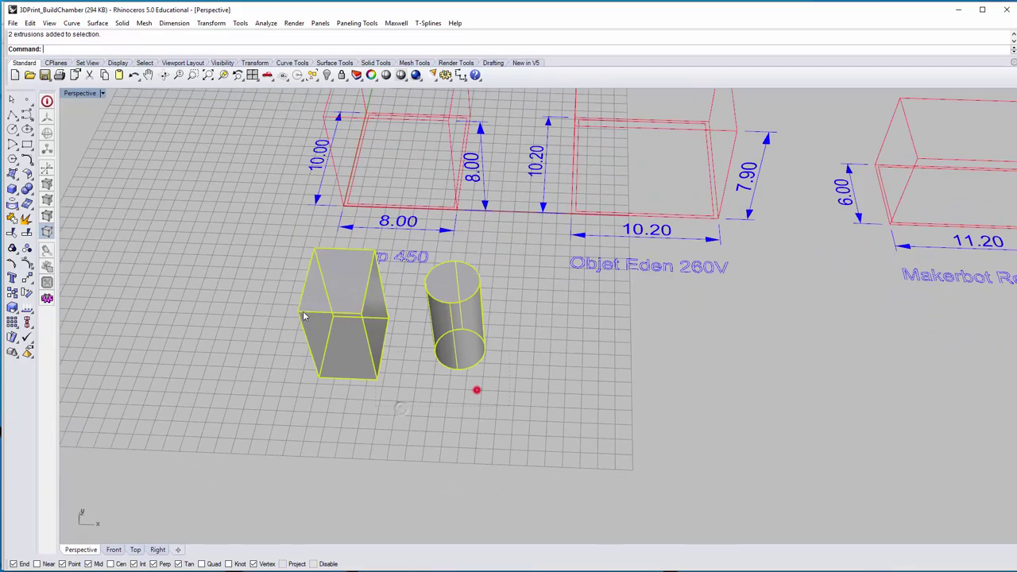
text(zs)
key(Return)
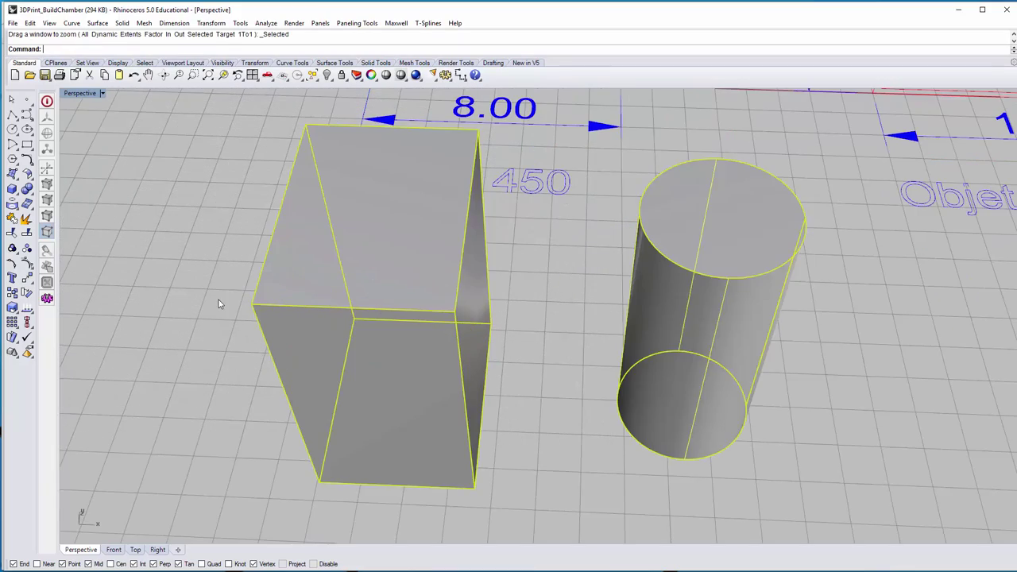
right_drag(219, 299, 204, 283)
click(658, 326)
click(422, 328)
click(514, 352)
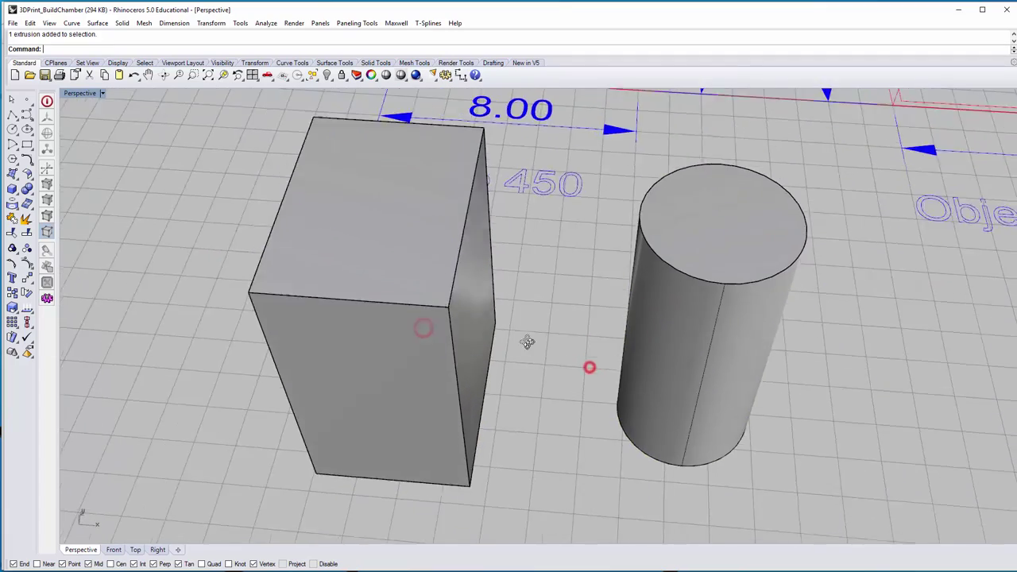
Tilt the view so the build chambers and both new solids show together.
scroll(529, 341, down, 5)
scroll(538, 320, up, 2)
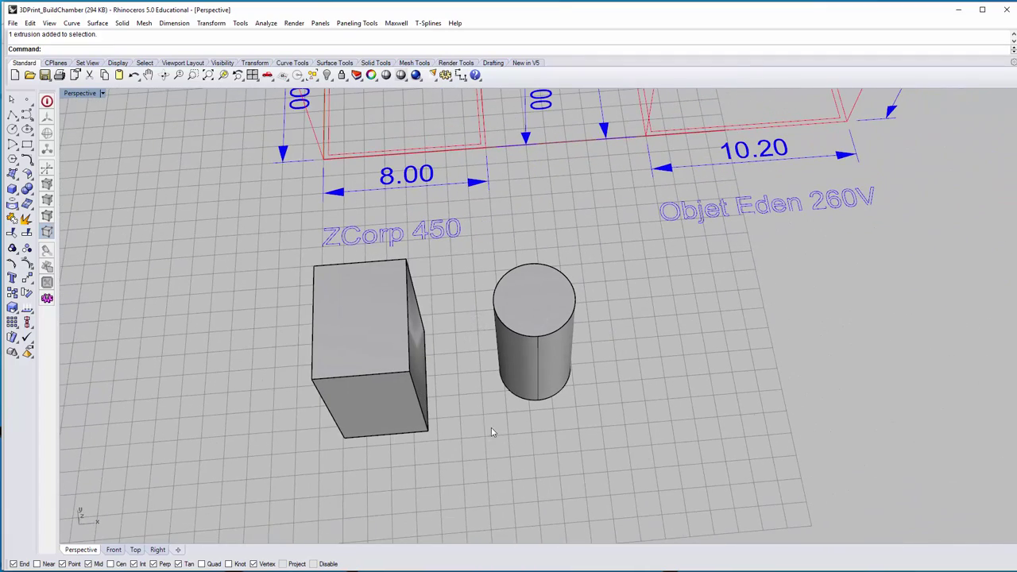
mouse_move(491, 427)
right_down()
mouse_move(481, 420)
mouse_move(414, 436)
mouse_move(366, 387)
right_up()
right_click(414, 436)
drag(421, 433, 296, 389)
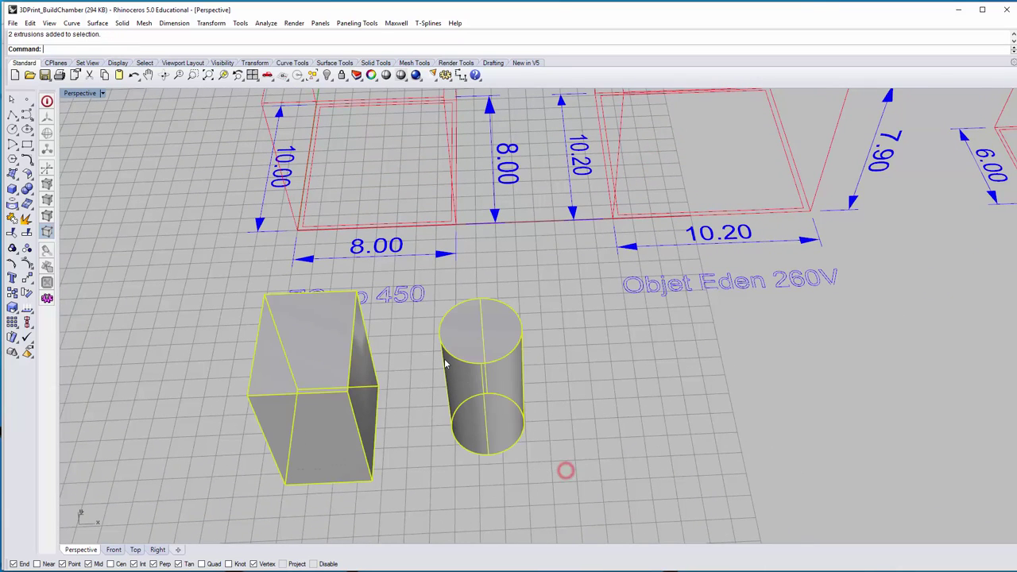
click(399, 414)
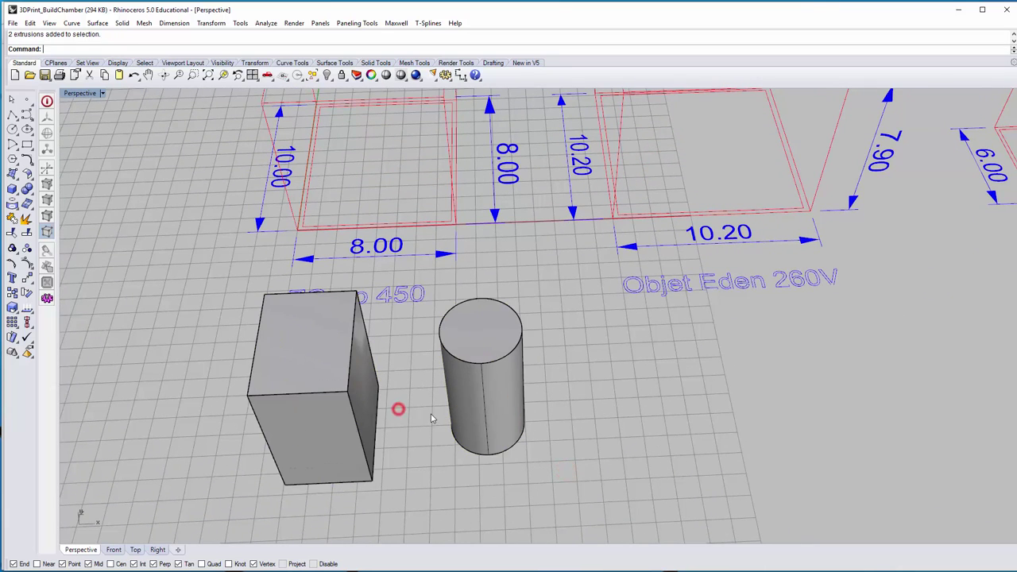
right_drag(397, 411, 447, 391)
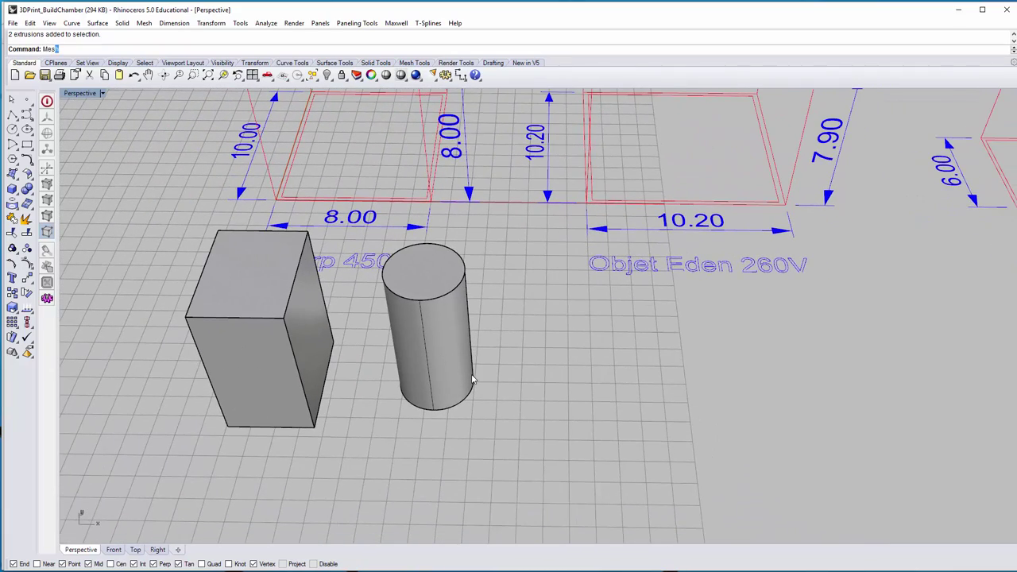
Run Mesh on the box and cylinder and expand the detailed mesh controls.
text(h)
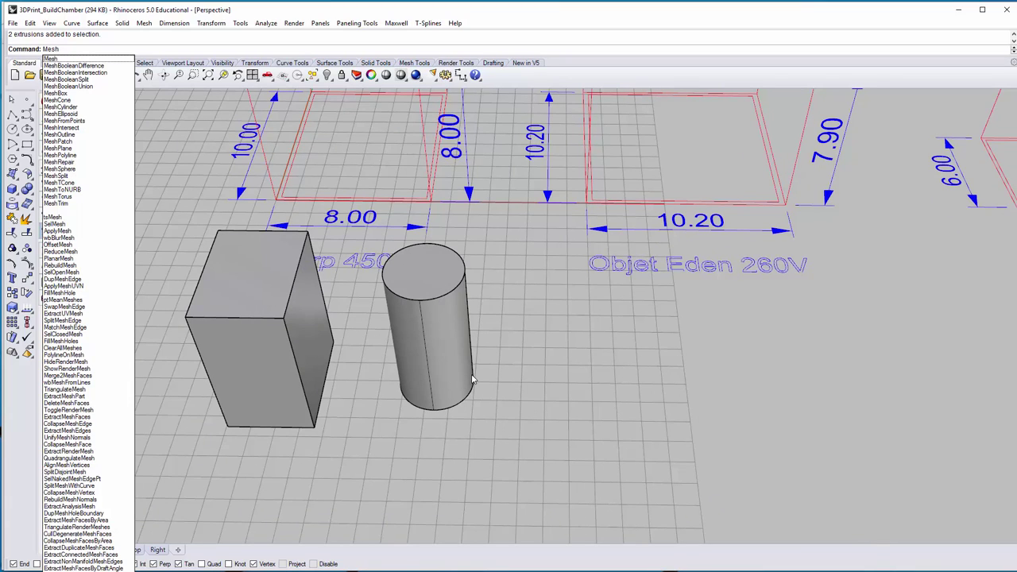
key(Return)
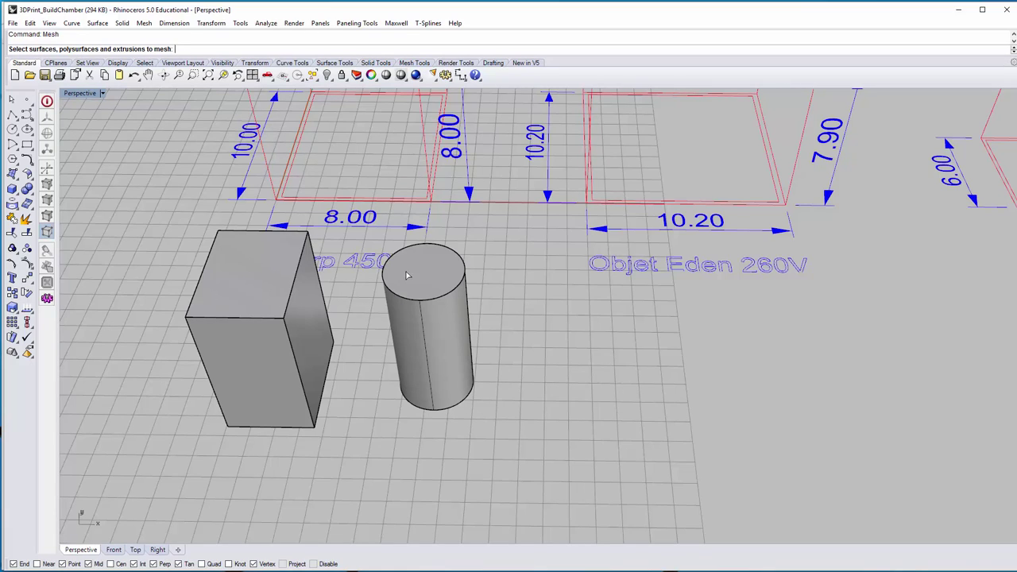
click(295, 359)
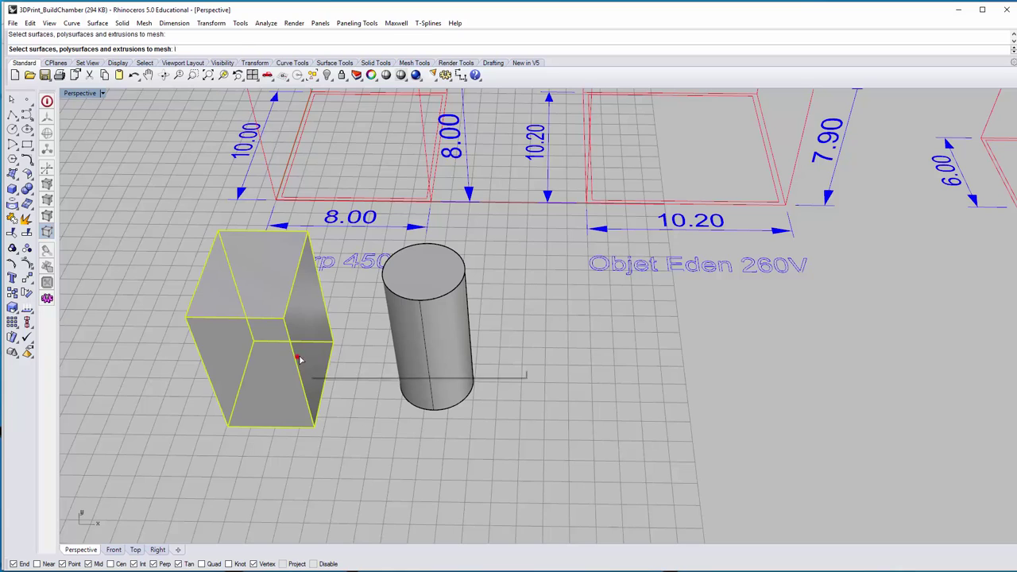
click(413, 344)
key(Return)
drag(522, 234, 615, 217)
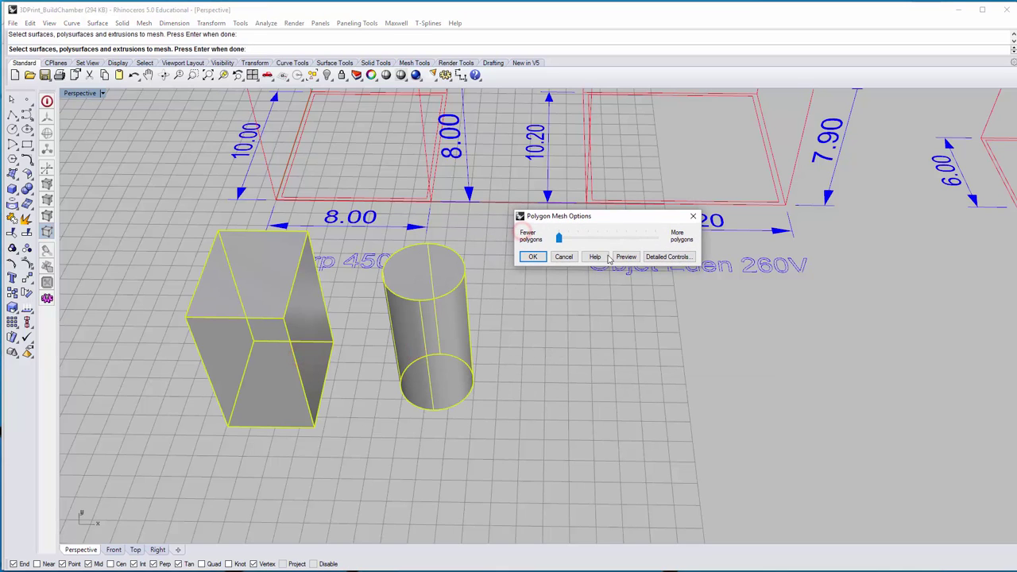
click(688, 257)
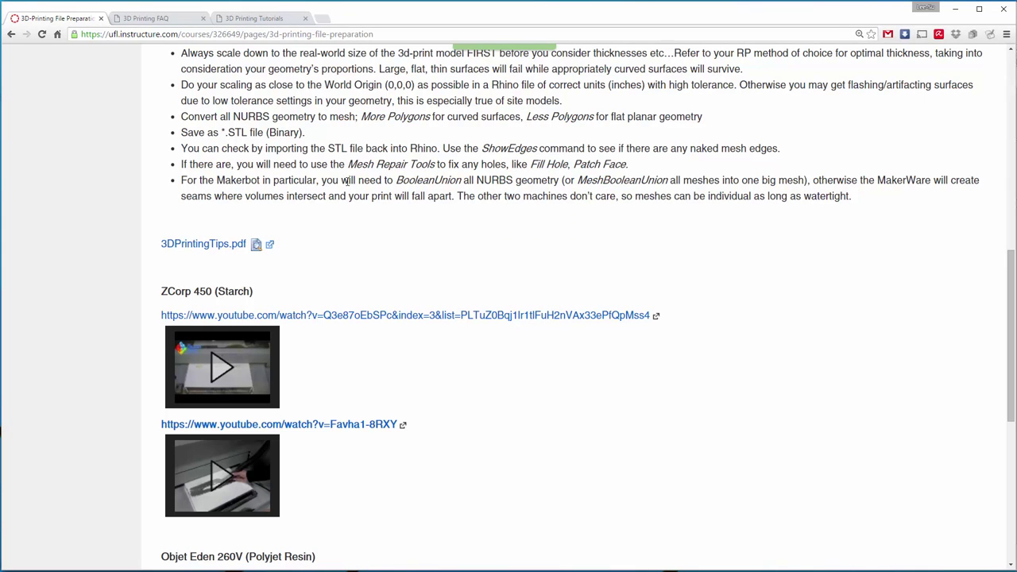
click(265, 16)
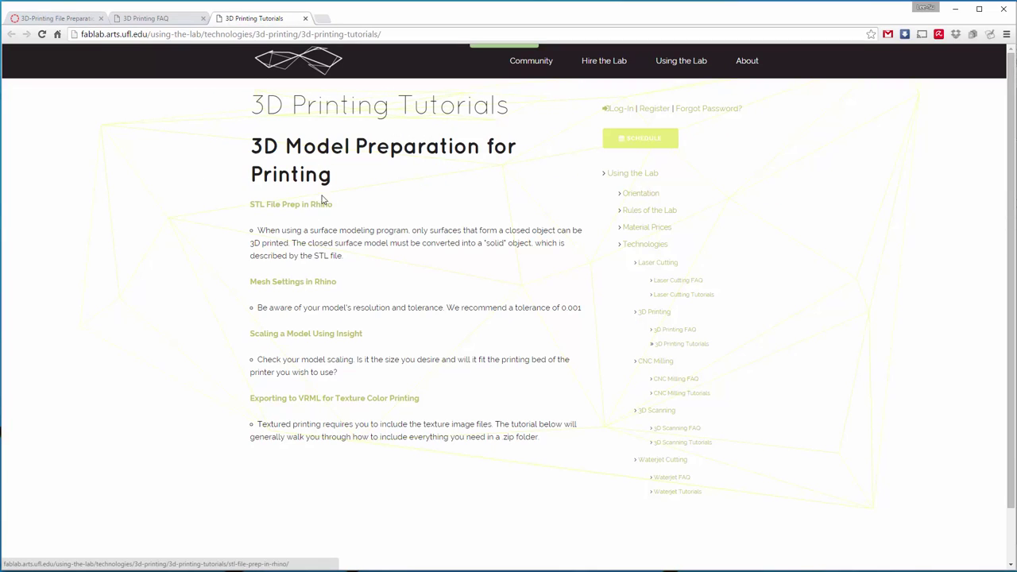
Open the 'Mesh Settings in Rhino' tutorial and scroll to creating a mesh from NURB surfaces.
click(306, 285)
scroll(233, 286, down, 10)
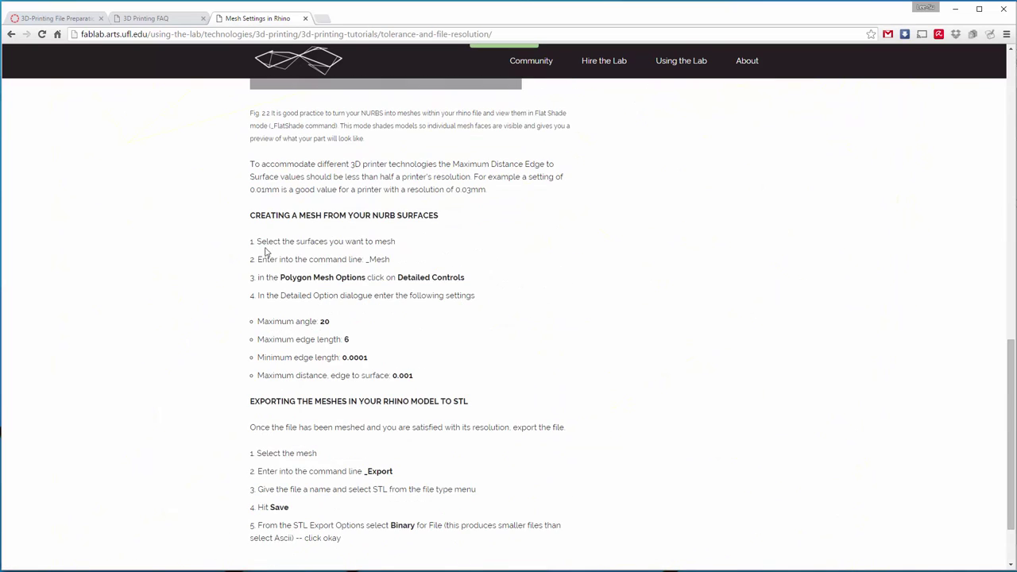
drag(425, 376, 441, 377)
click(245, 239)
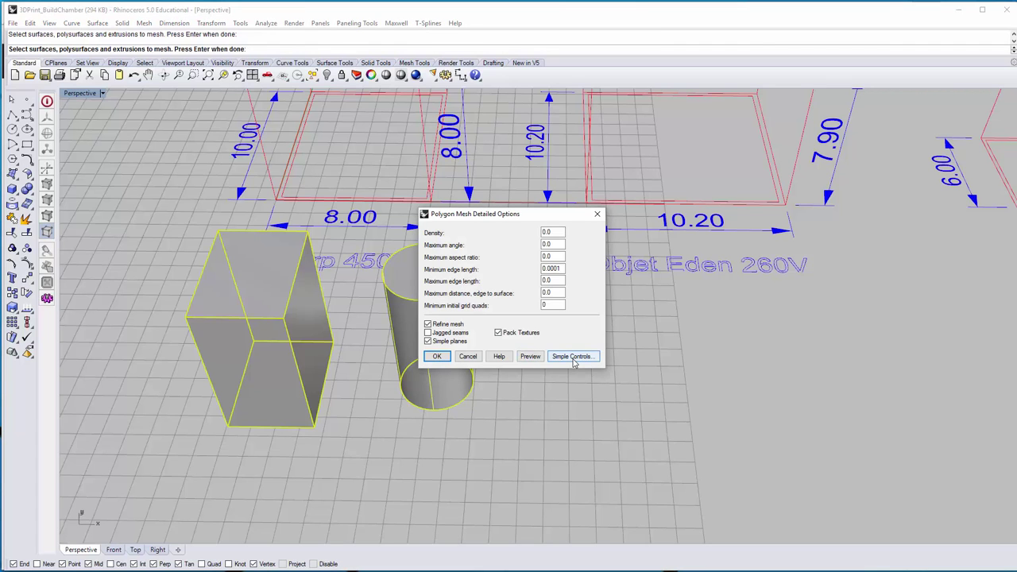
Set the mesh density to fewest polygons and preview it on both solids.
click(575, 357)
mouse_move(598, 214)
mouse_down()
mouse_move(611, 288)
mouse_move(660, 315)
mouse_up()
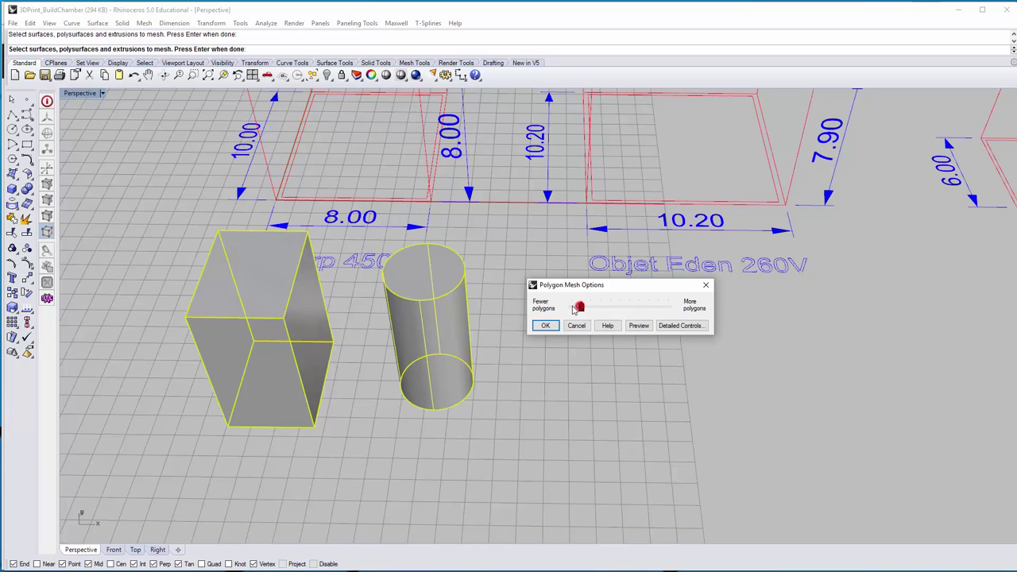
drag(573, 309, 570, 310)
click(632, 325)
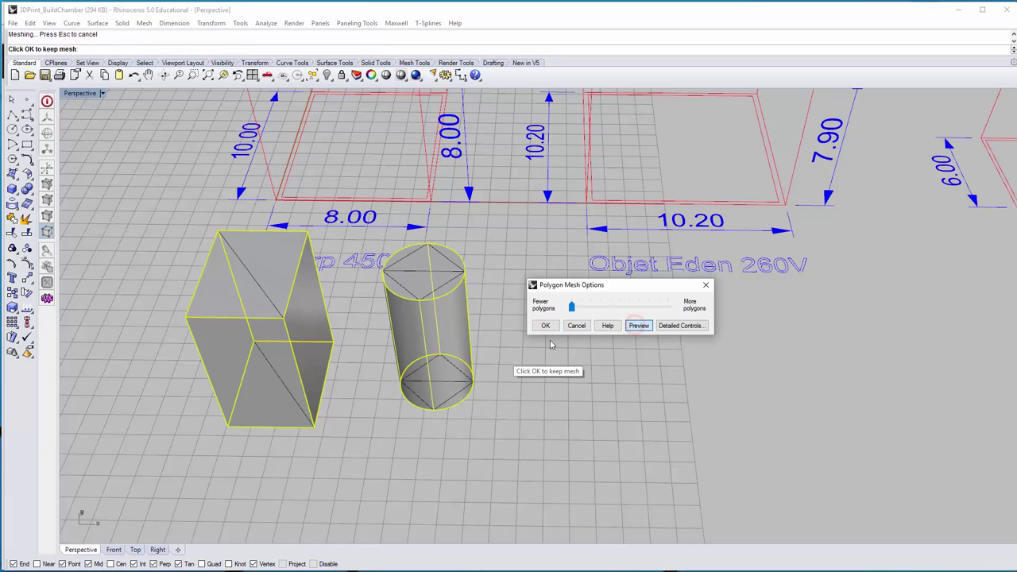
right_drag(431, 291, 367, 239)
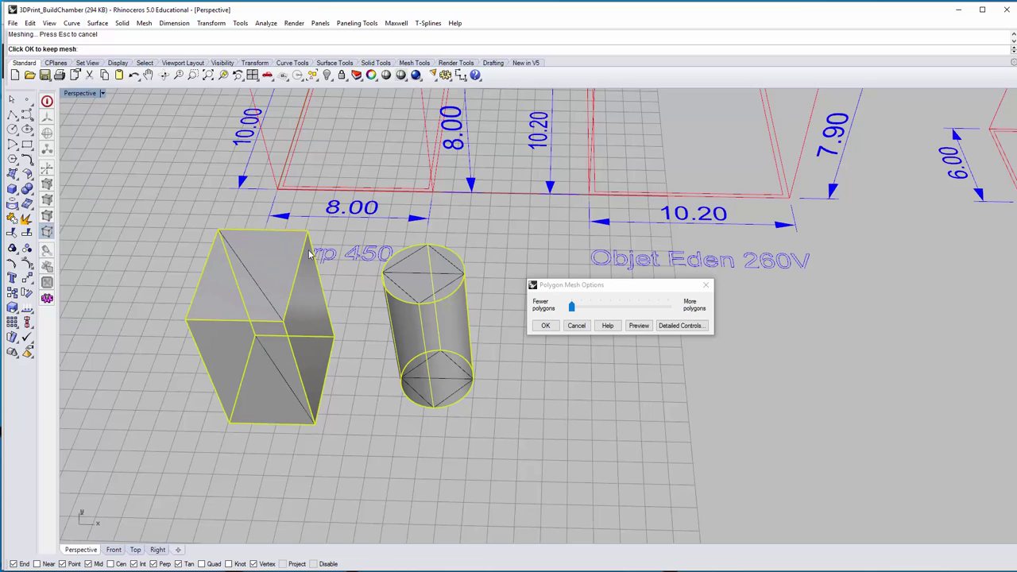
right_drag(311, 251, 282, 327)
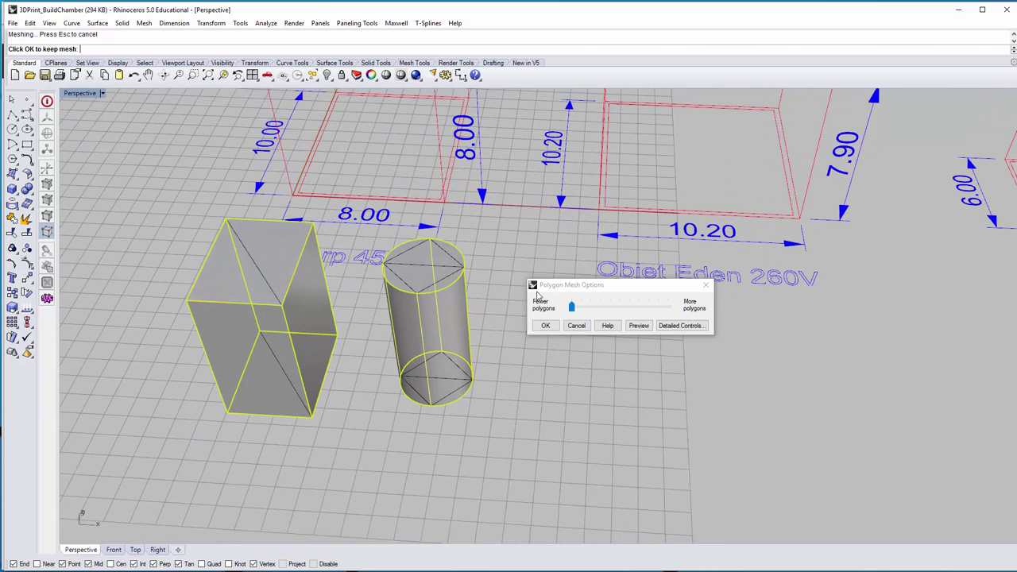
Raise the density toward more polygons, preview, and zoom in on the meshed cylinder.
drag(574, 314, 596, 317)
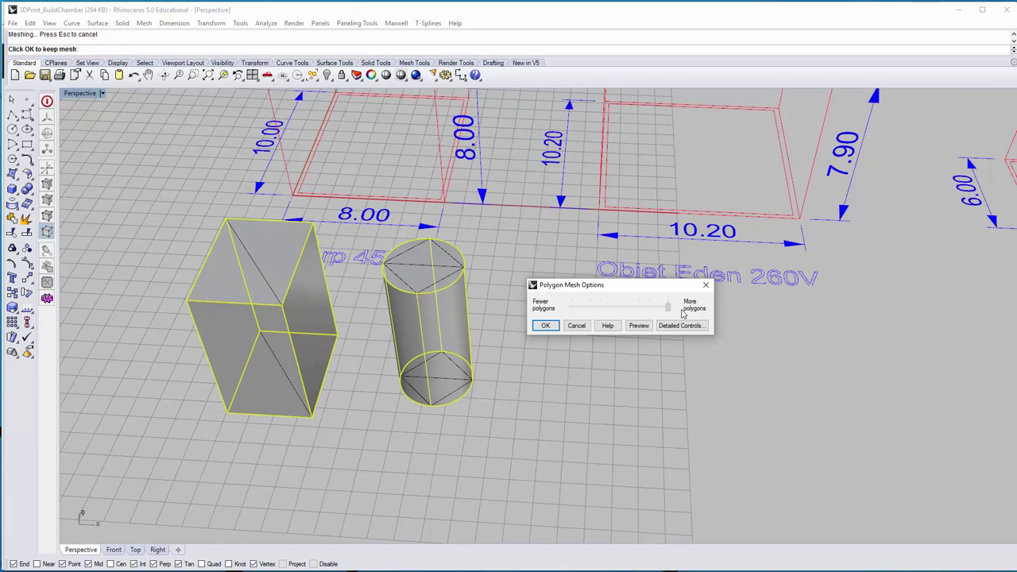
click(639, 326)
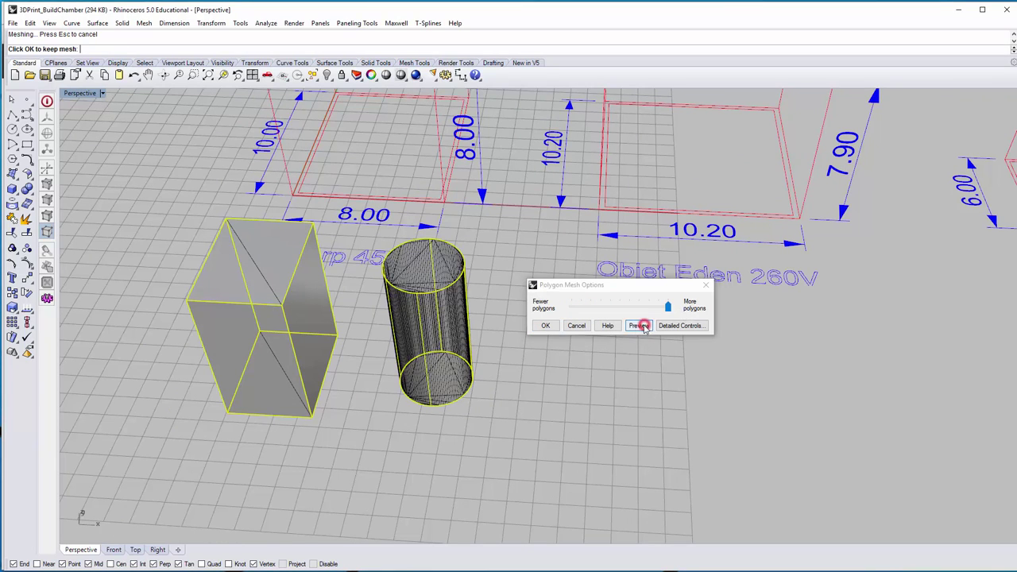
mouse_move(415, 298)
right_down()
mouse_move(353, 290)
mouse_move(368, 427)
mouse_move(451, 378)
mouse_move(425, 242)
mouse_move(442, 263)
mouse_move(422, 294)
mouse_move(429, 291)
mouse_move(412, 297)
right_up()
scroll(401, 289, up, 3)
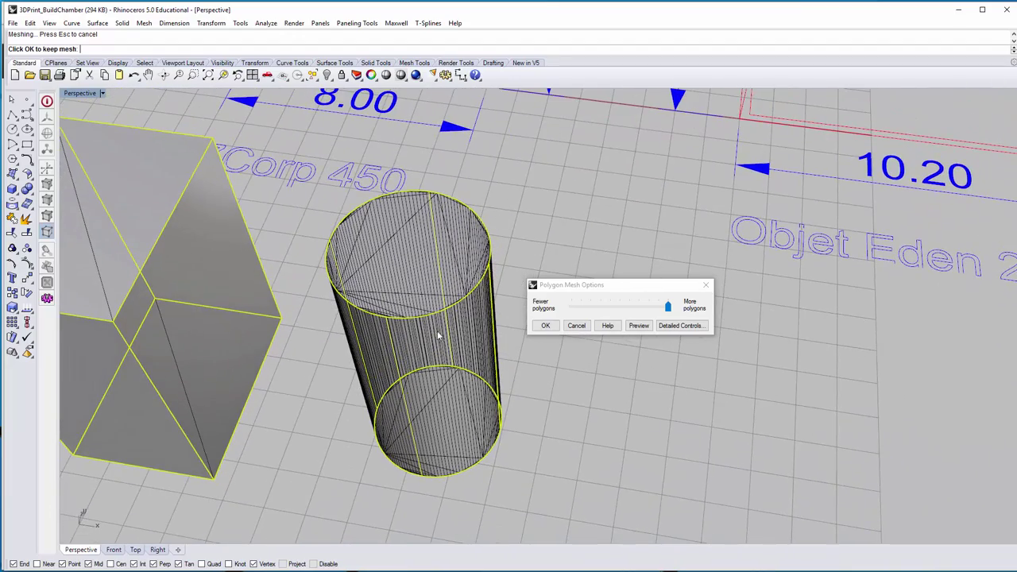
right_drag(438, 336, 459, 317)
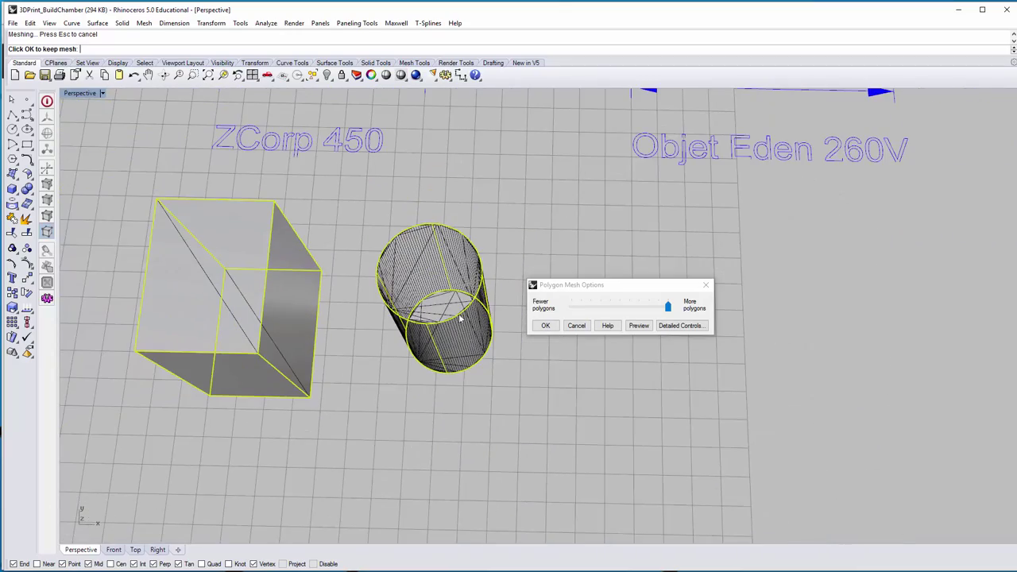
scroll(410, 271, up, 5)
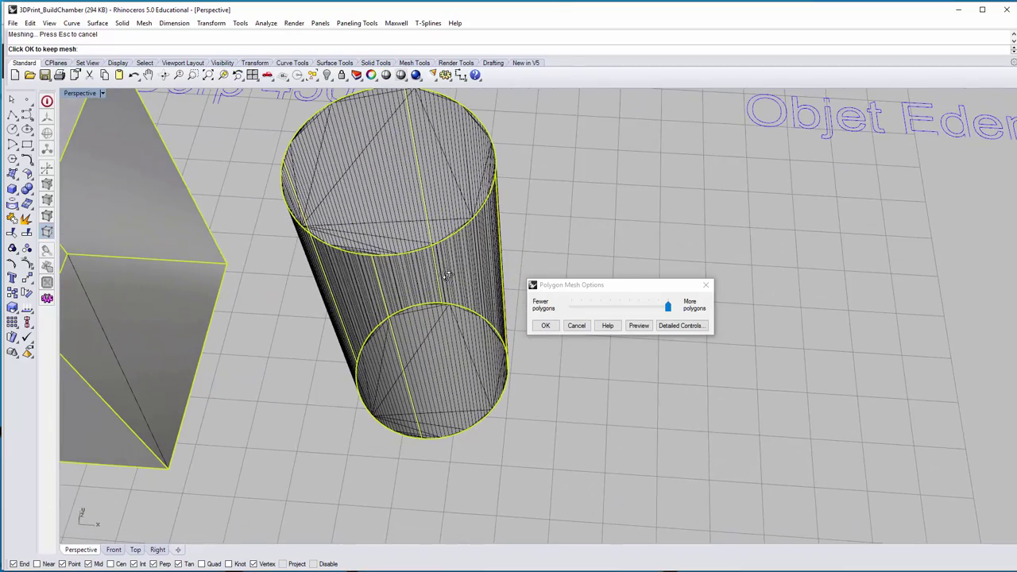
shift+right_drag(433, 278, 235, 307)
scroll(388, 340, down, 5)
scroll(451, 364, up, 5)
scroll(452, 364, down, 3)
scroll(402, 355, up, 5)
scroll(421, 382, down, 2)
scroll(420, 380, down, 4)
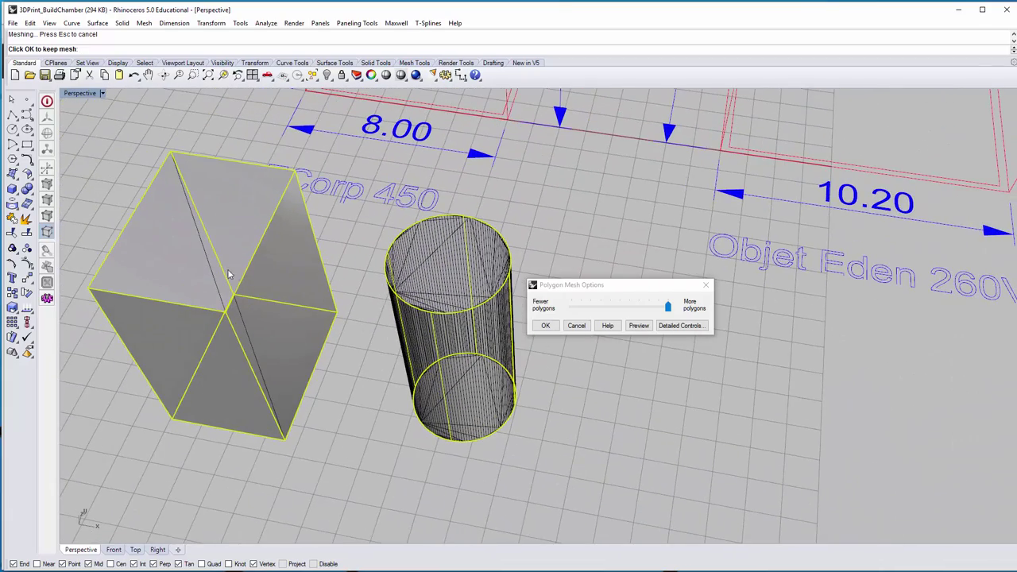
Return the slider to fewest polygons, preview the coarse cylinder mesh, and accept.
drag(577, 291, 608, 290)
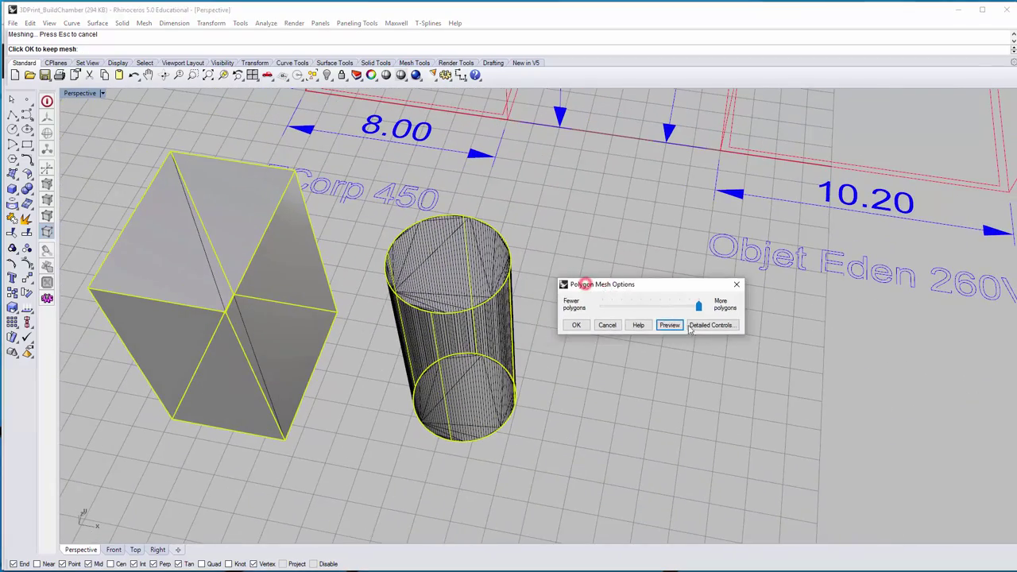
drag(699, 306, 604, 307)
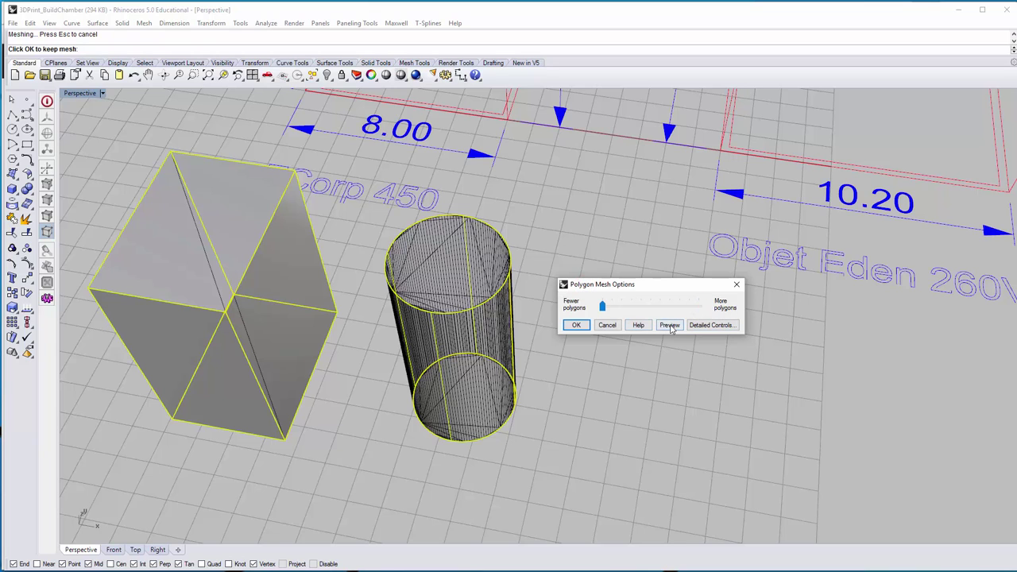
click(669, 325)
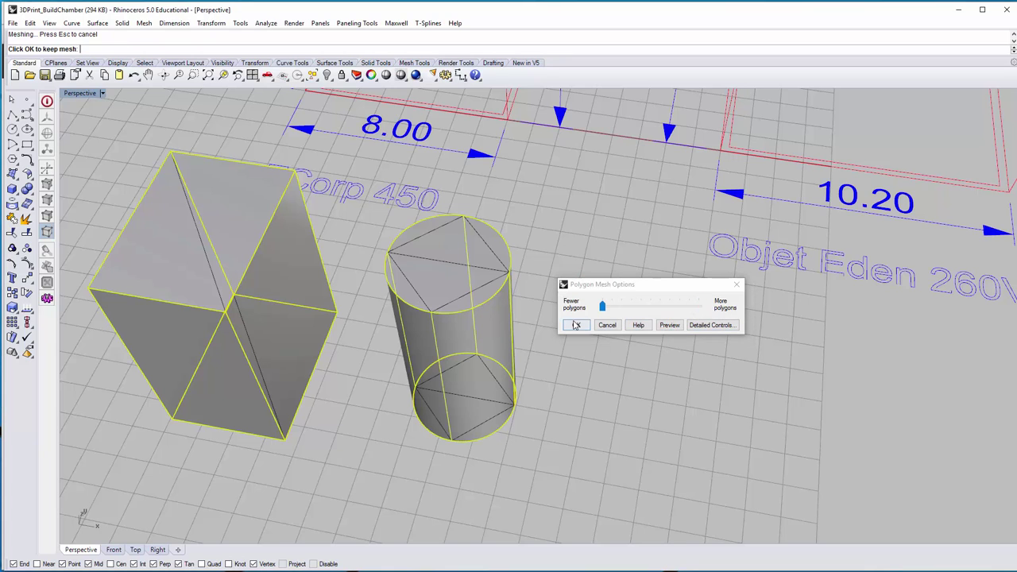
click(576, 325)
Select the box mesh and cylinder mesh over their solids, then zoom out to show all three chambers.
right_drag(547, 320, 291, 316)
click(278, 313)
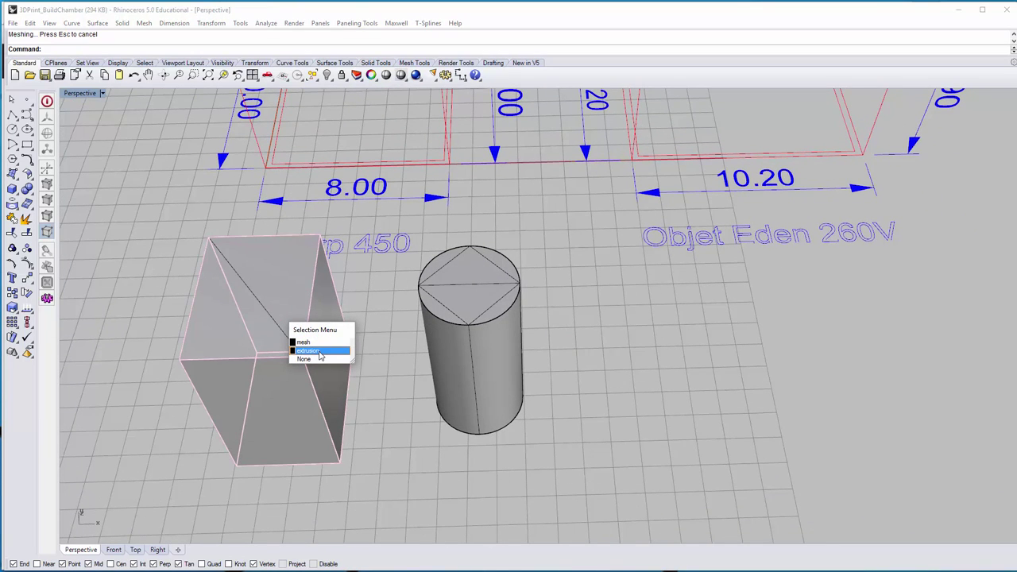
click(320, 343)
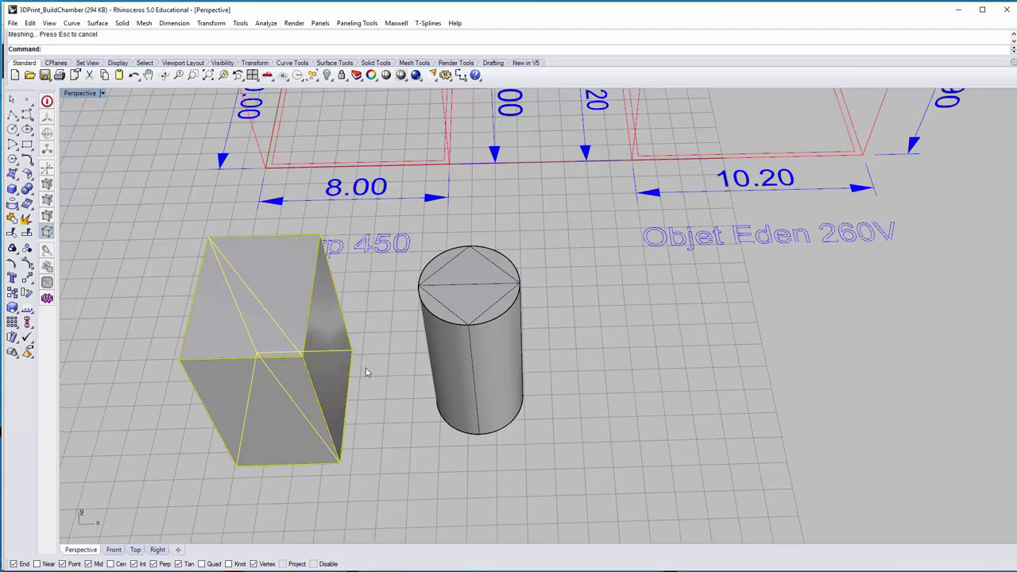
click(366, 371)
click(286, 346)
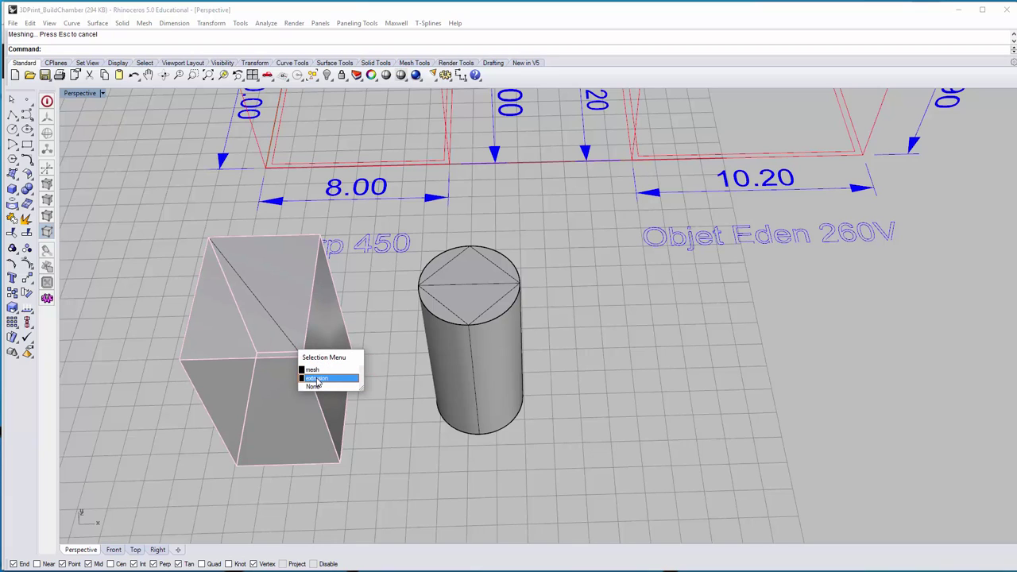
click(365, 320)
click(275, 316)
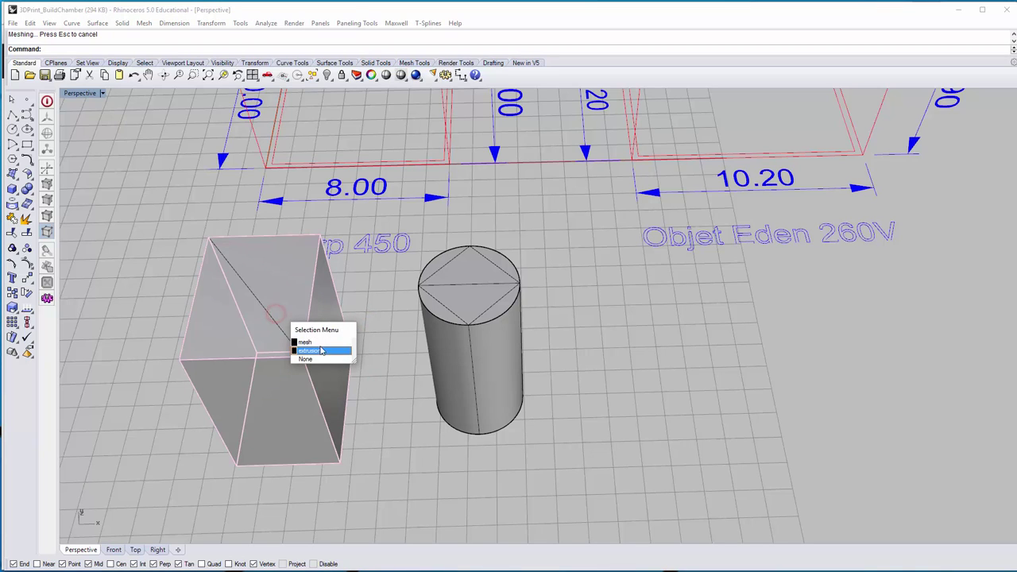
click(319, 340)
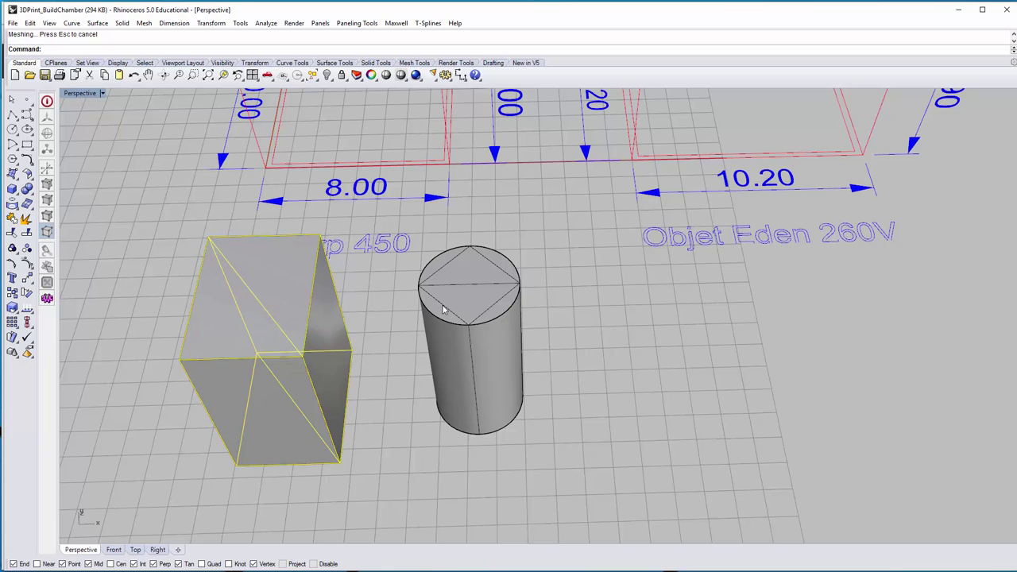
click(445, 306)
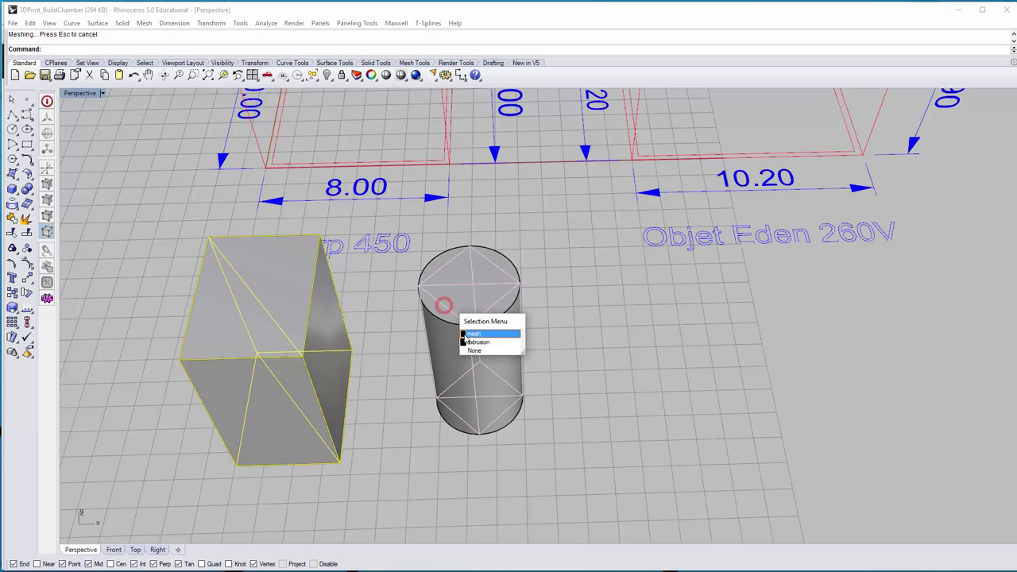
click(467, 334)
scroll(410, 324, down, 6)
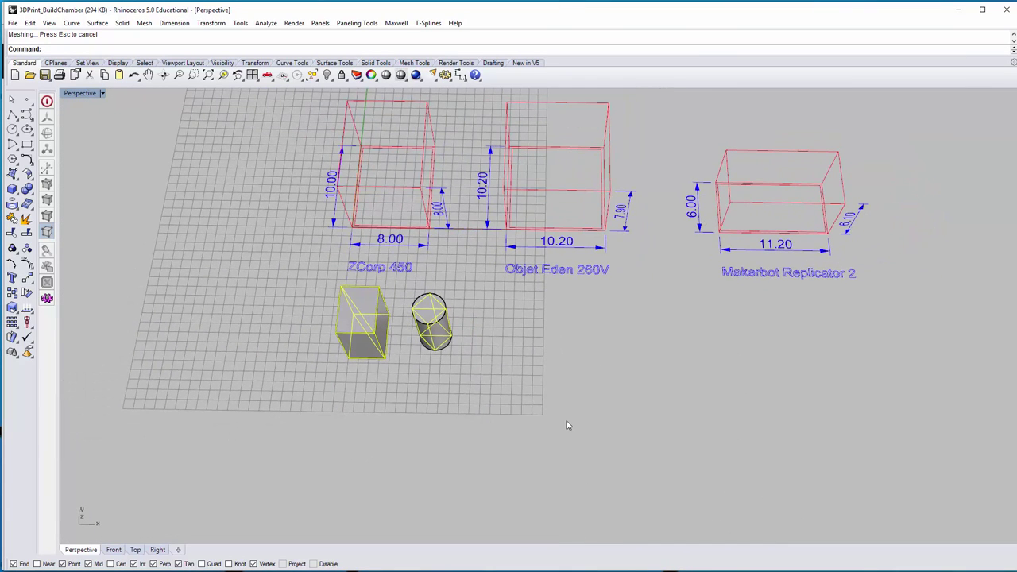
Turn the Gumball on and drag the box and cylinder meshes forward off their originals.
text(Gumball)
key(Return)
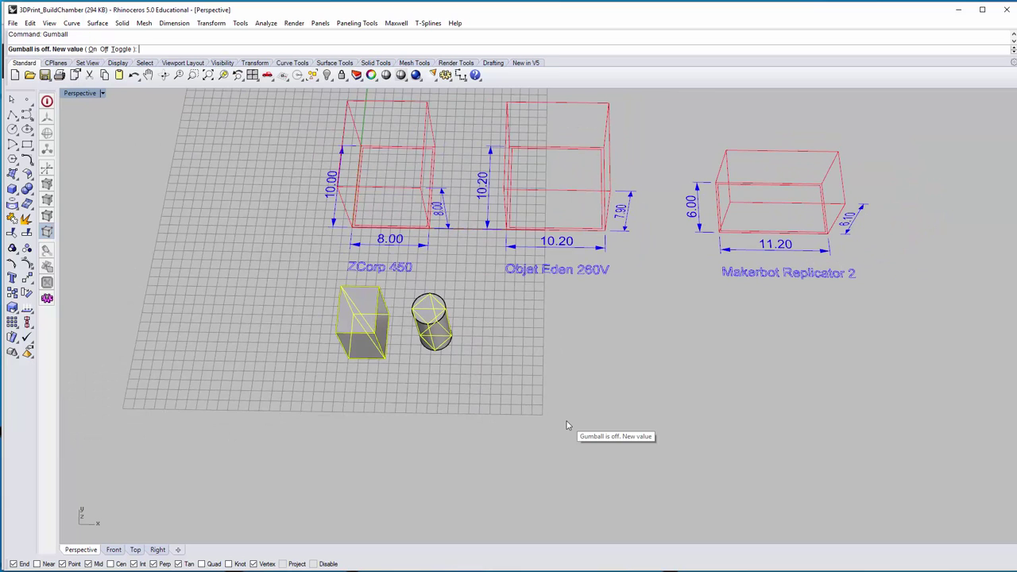
click(93, 49)
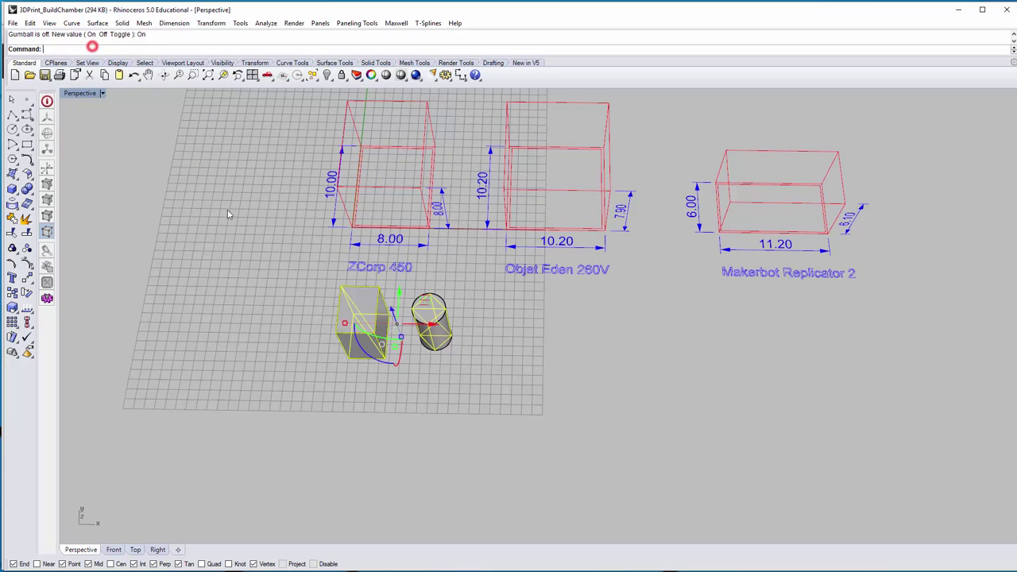
drag(396, 300, 384, 387)
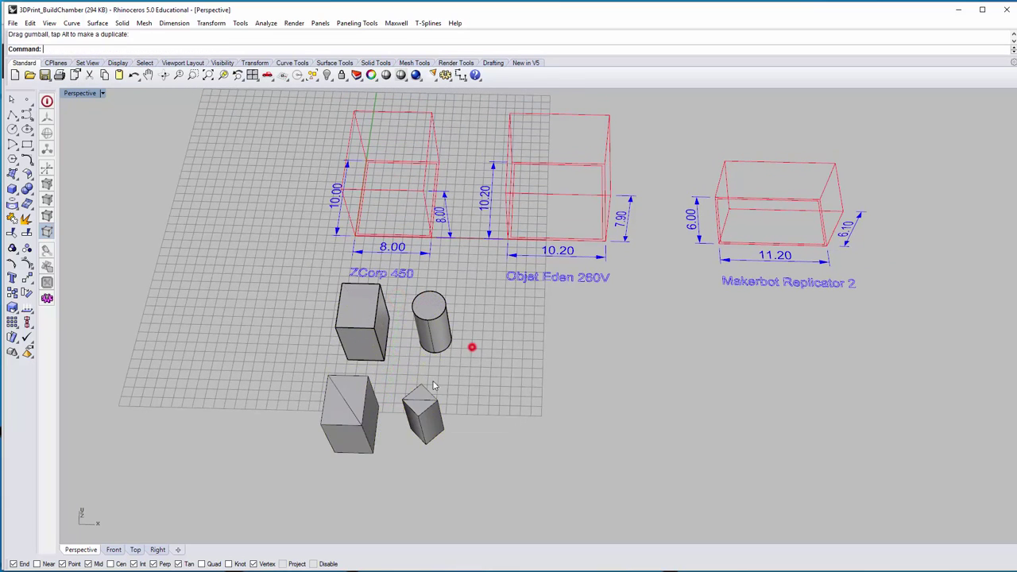
Inspect the moved meshes by selecting the small cylinder mesh, the original cylinder and the tall box.
right_drag(385, 387, 472, 347)
click(428, 428)
right_drag(428, 429, 416, 370)
click(419, 238)
click(397, 445)
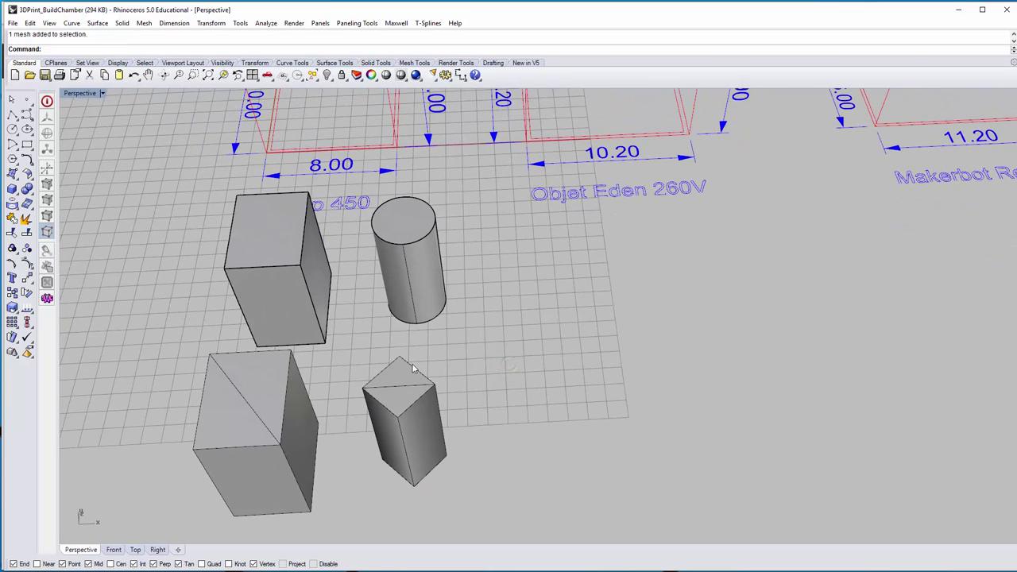
click(387, 382)
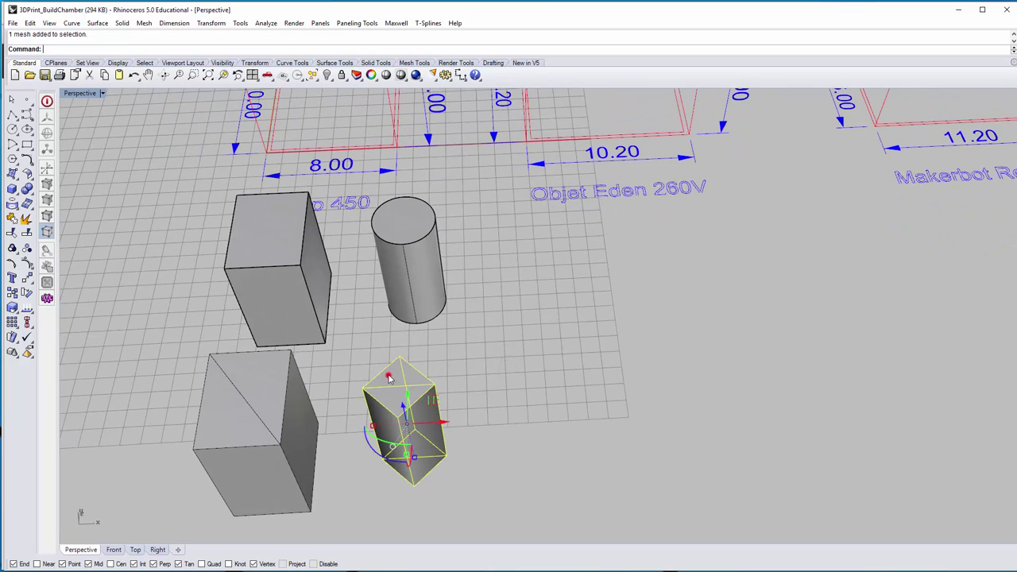
click(453, 355)
right_drag(453, 355, 334, 263)
click(334, 263)
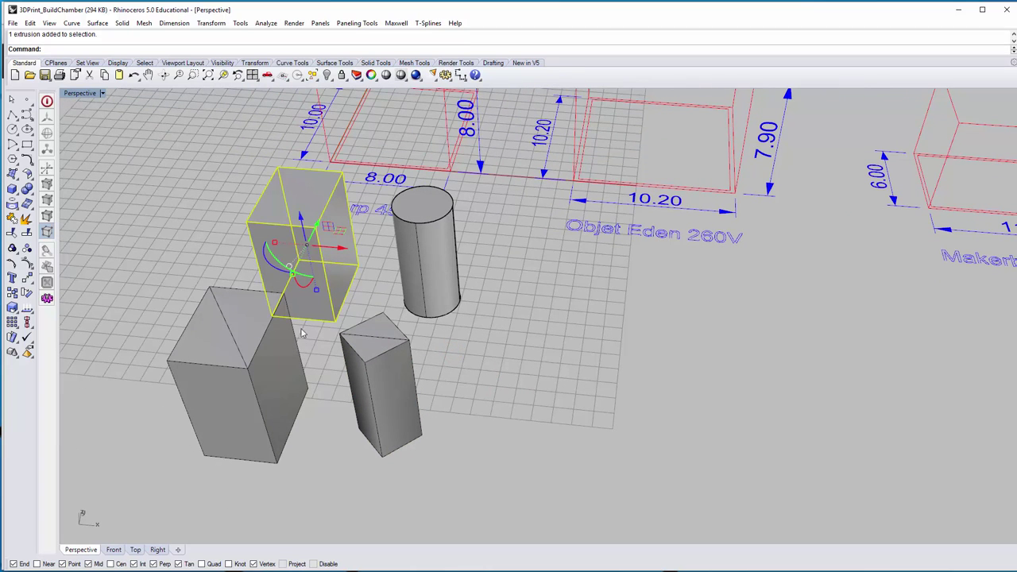
key(Down)
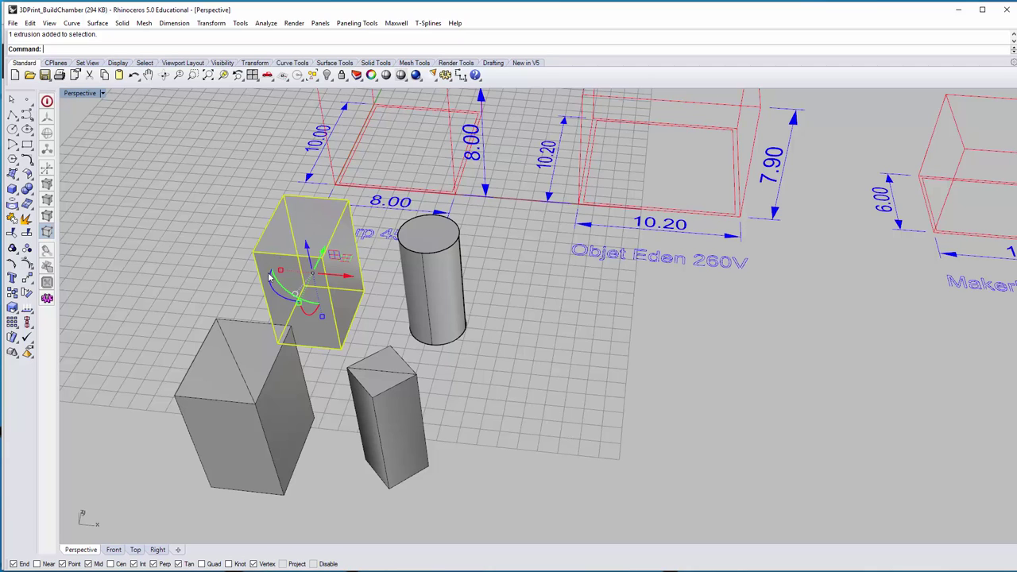
click(499, 374)
Compare the faceted cylinder mesh with the original cylinder, then tilt the view down on the scene.
scroll(500, 374, up, 5)
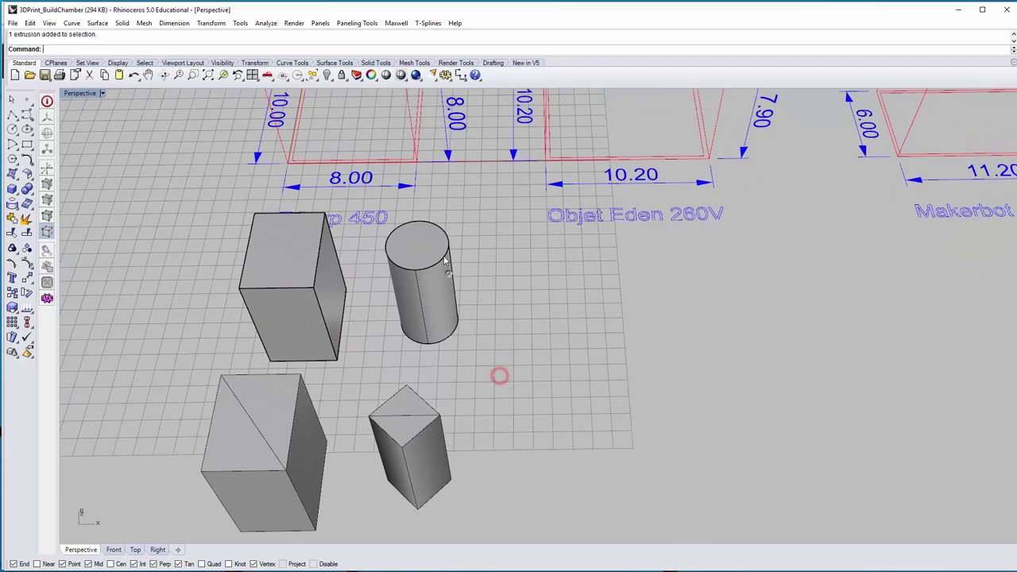
scroll(380, 397, down, 3)
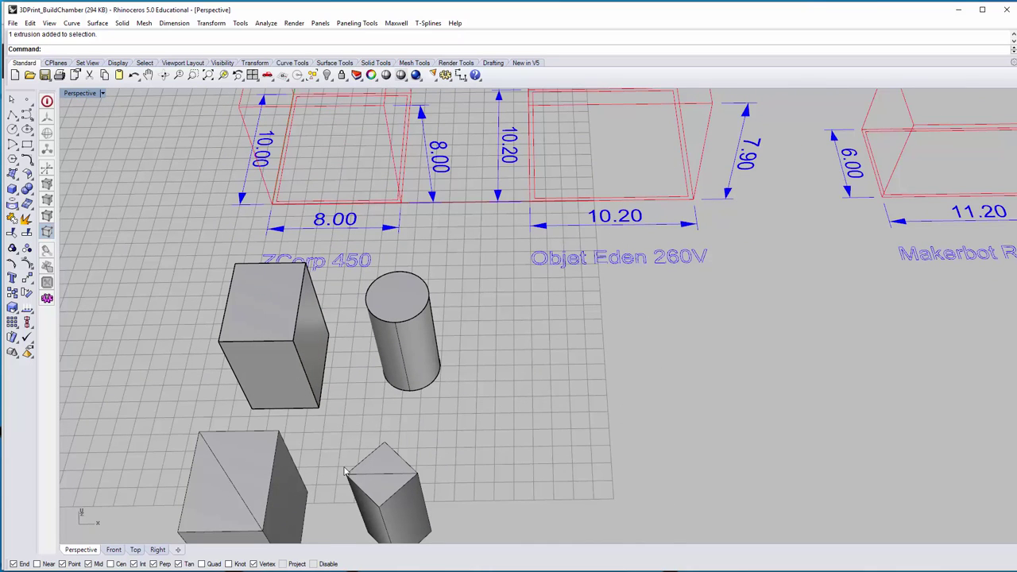
shift+right_drag(382, 469, 438, 440)
click(438, 440)
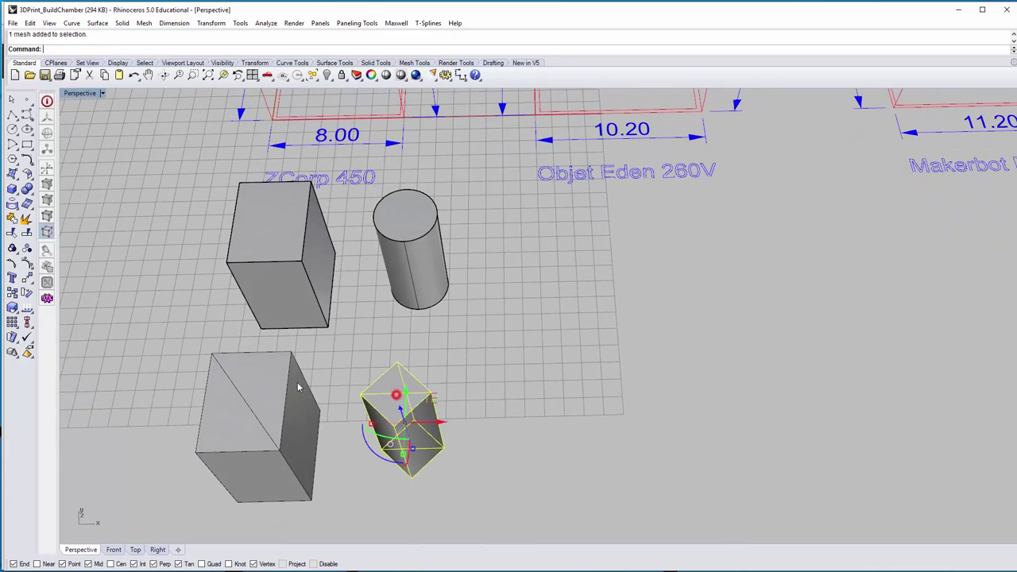
click(475, 329)
click(433, 280)
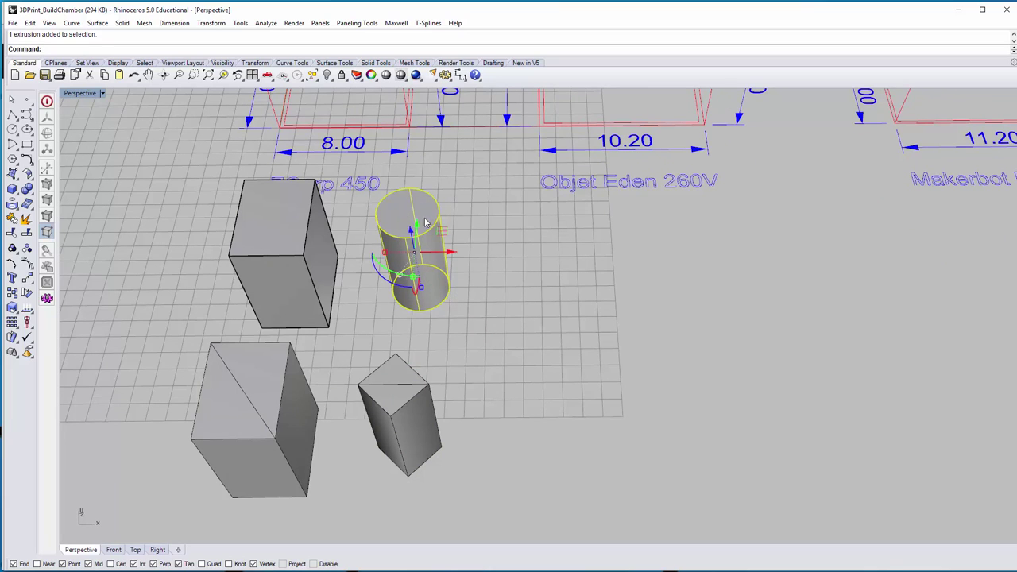
click(471, 239)
shift+right_drag(471, 238, 429, 242)
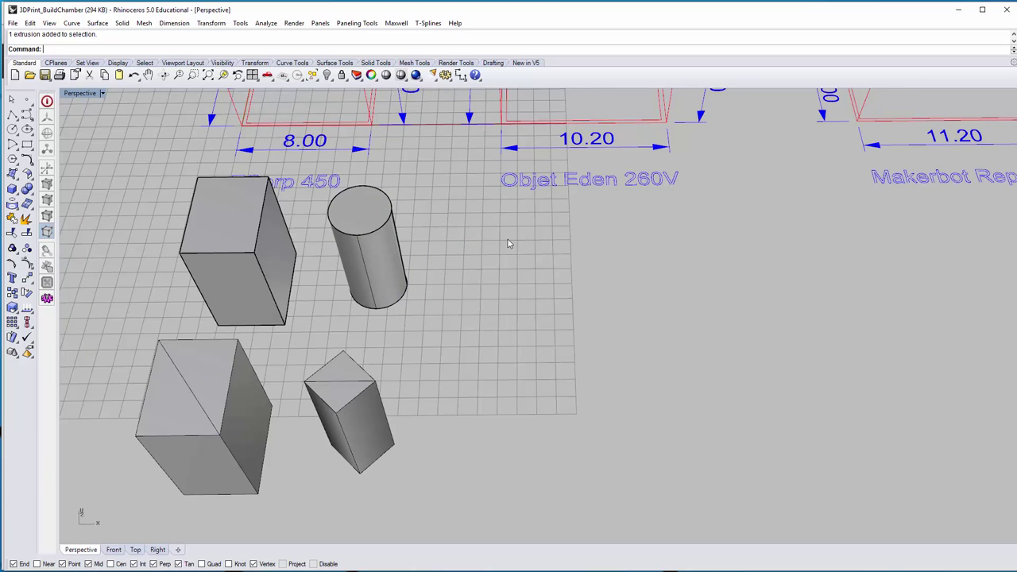
right_drag(339, 242, 332, 228)
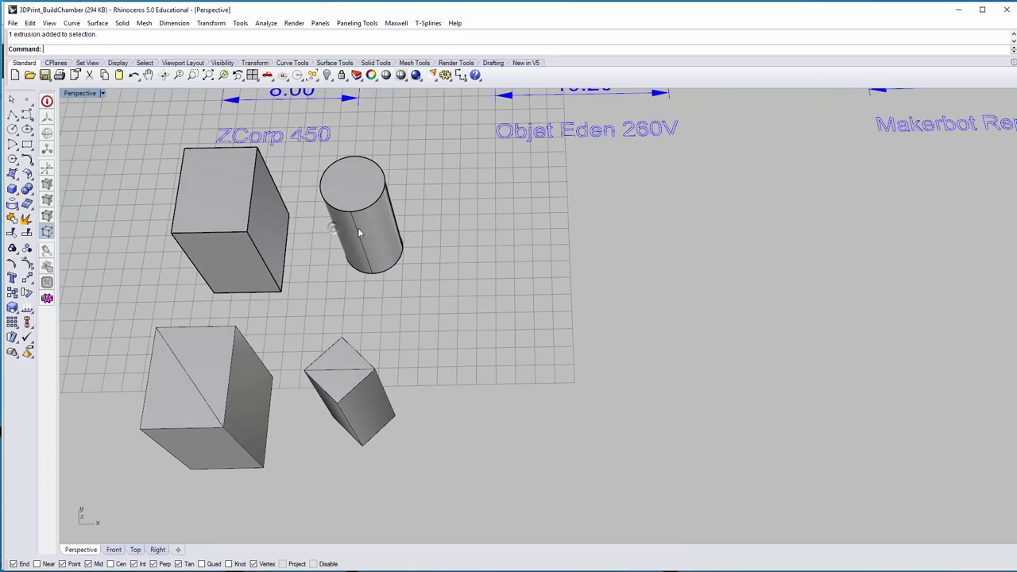
Create a rectangular plane surface to the right of the cylinder from two corners.
click(14, 175)
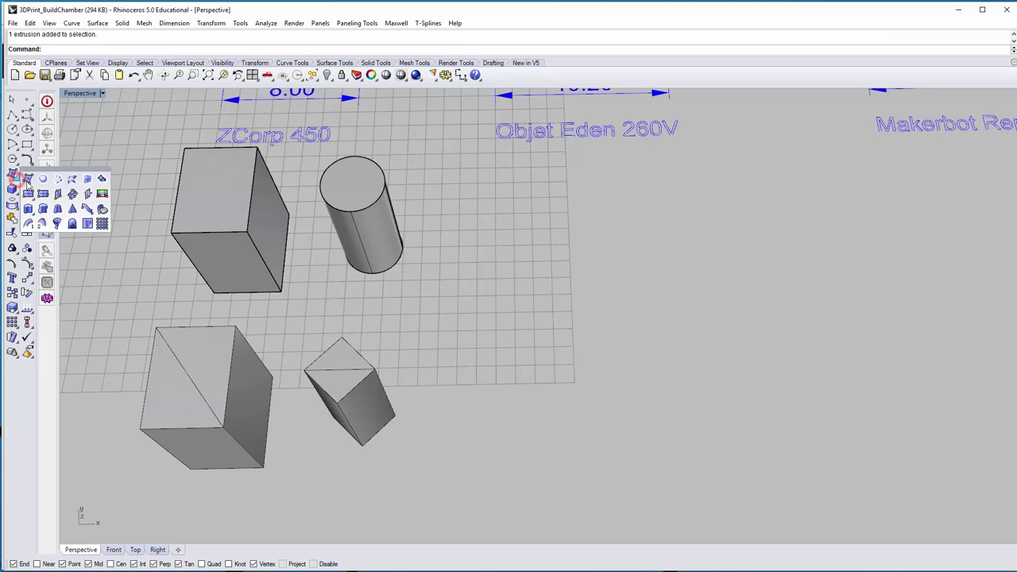
click(29, 193)
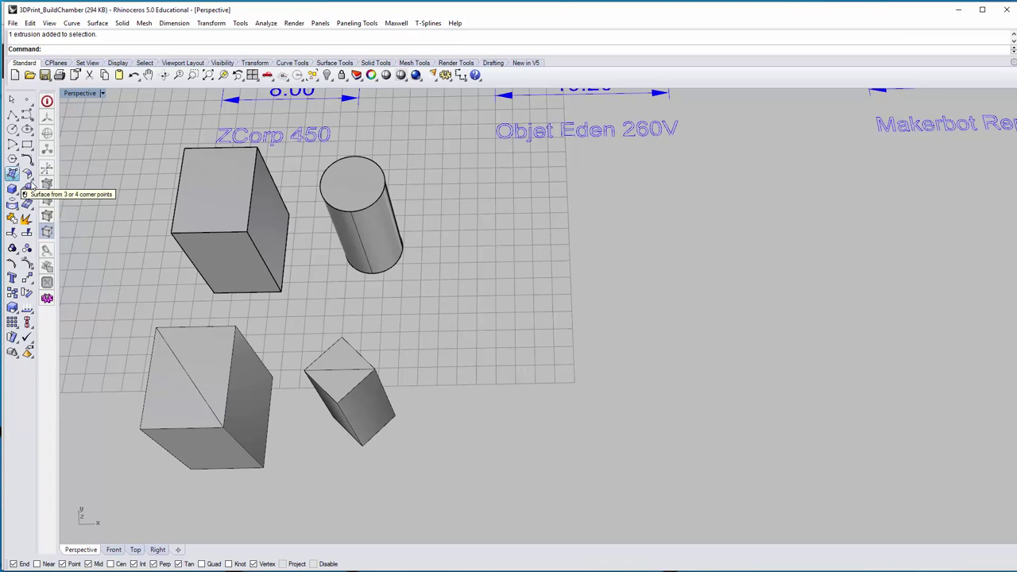
click(463, 247)
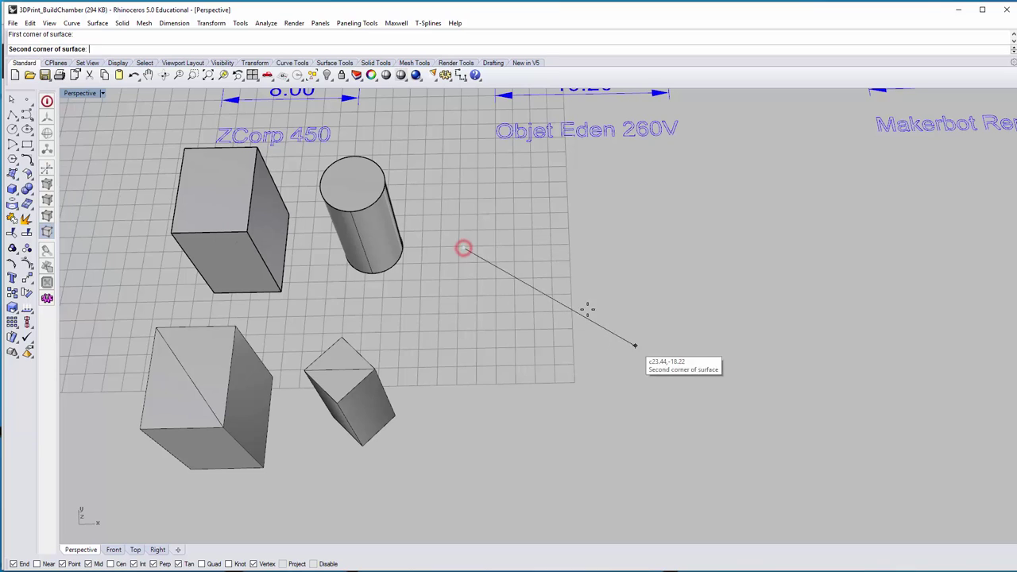
click(601, 245)
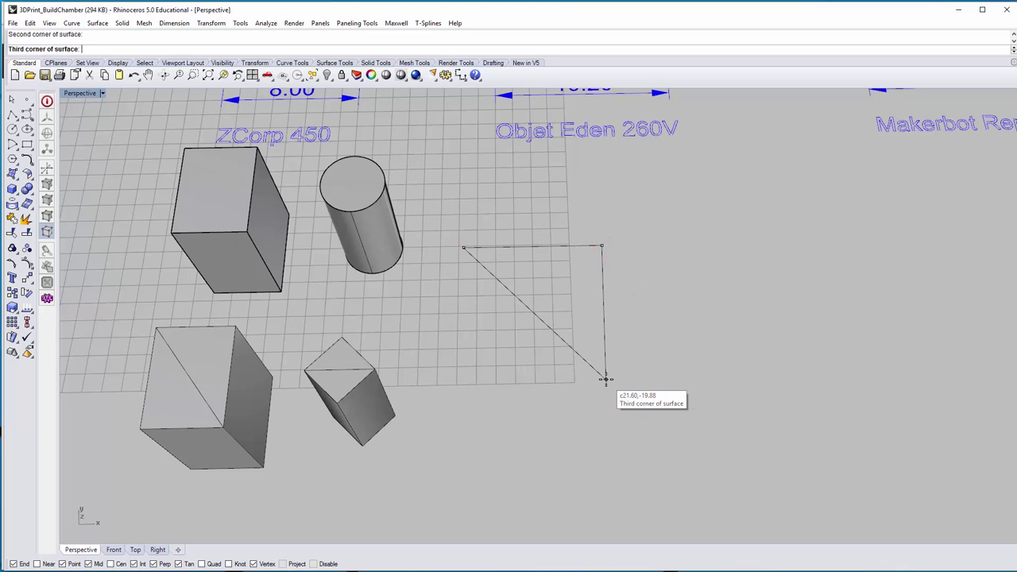
key(Escape)
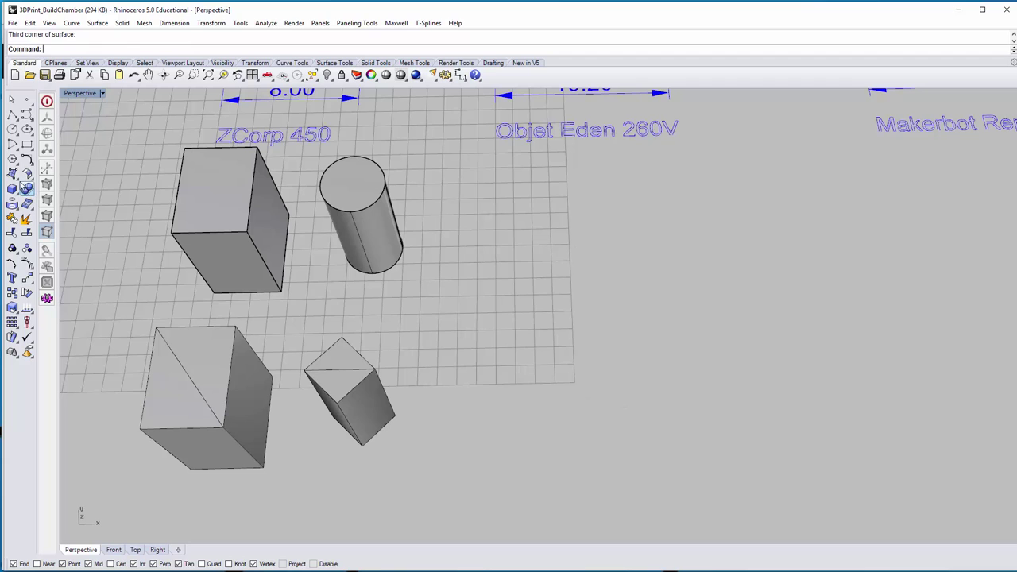
click(18, 180)
click(27, 193)
click(458, 256)
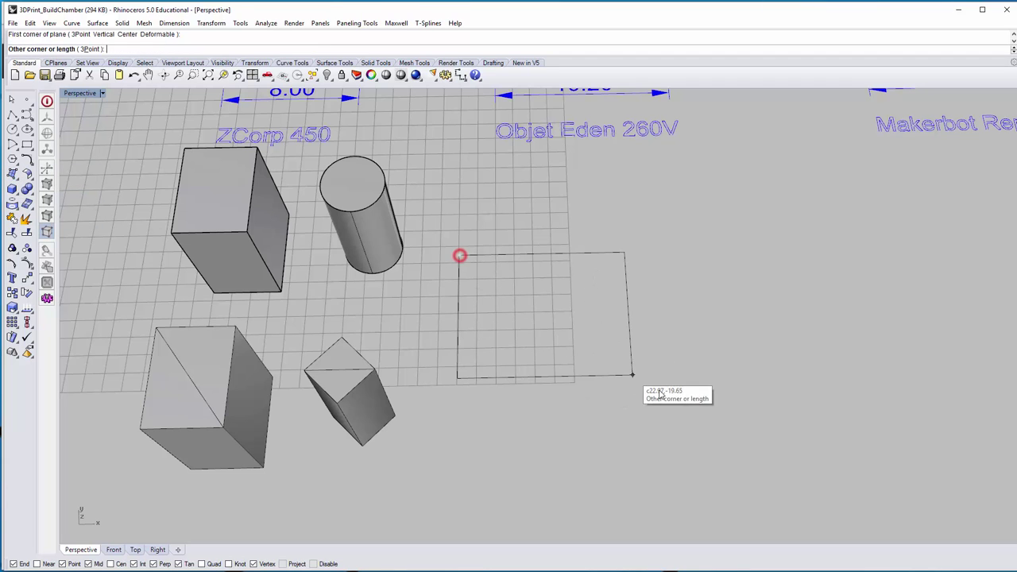
click(647, 379)
scroll(525, 304, up, 4)
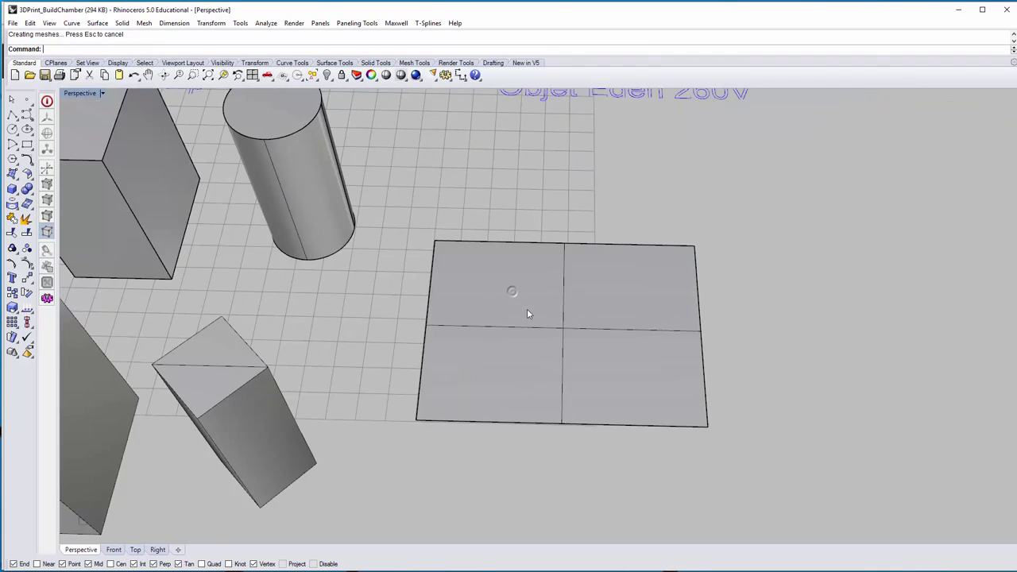
shift+right_drag(584, 300, 466, 301)
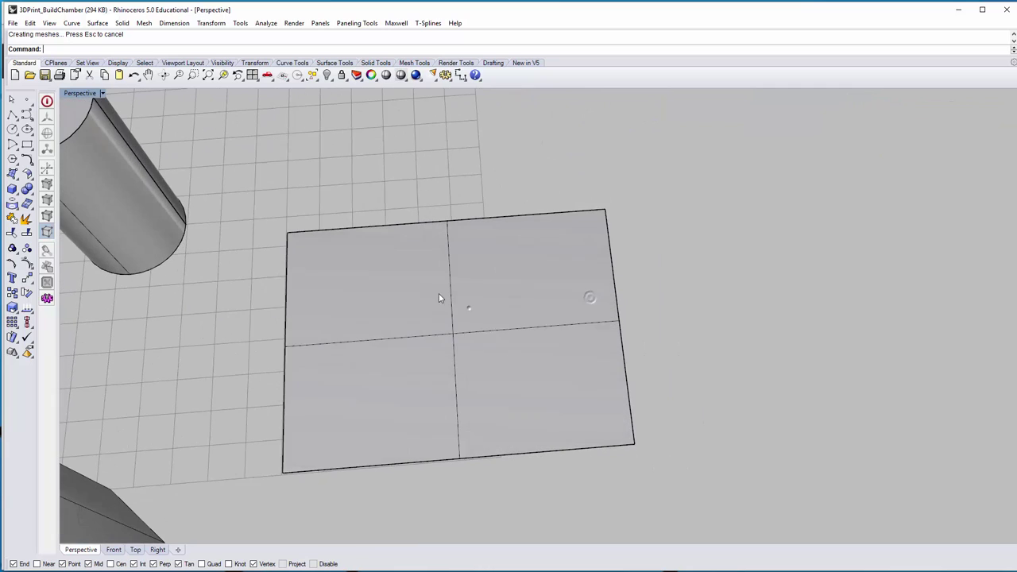
Draw a small square in the upper-left quadrant and a tall rectangle in the lower-left.
click(26, 143)
click(354, 280)
click(388, 307)
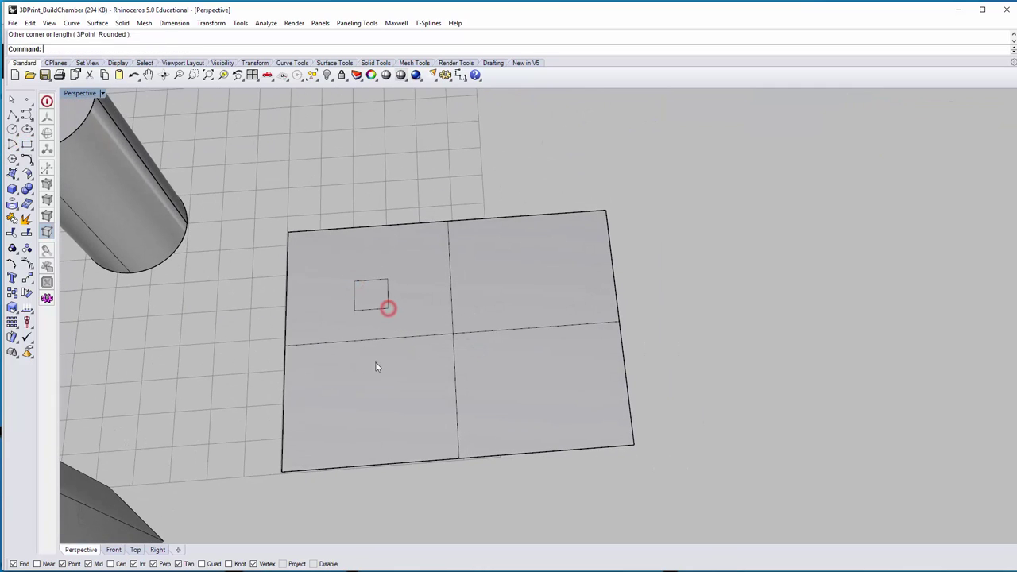
right_click(374, 362)
click(379, 382)
click(408, 417)
Draw a large circle upper-right and a small circle lower-right, then start Trim.
click(12, 129)
click(505, 273)
click(533, 259)
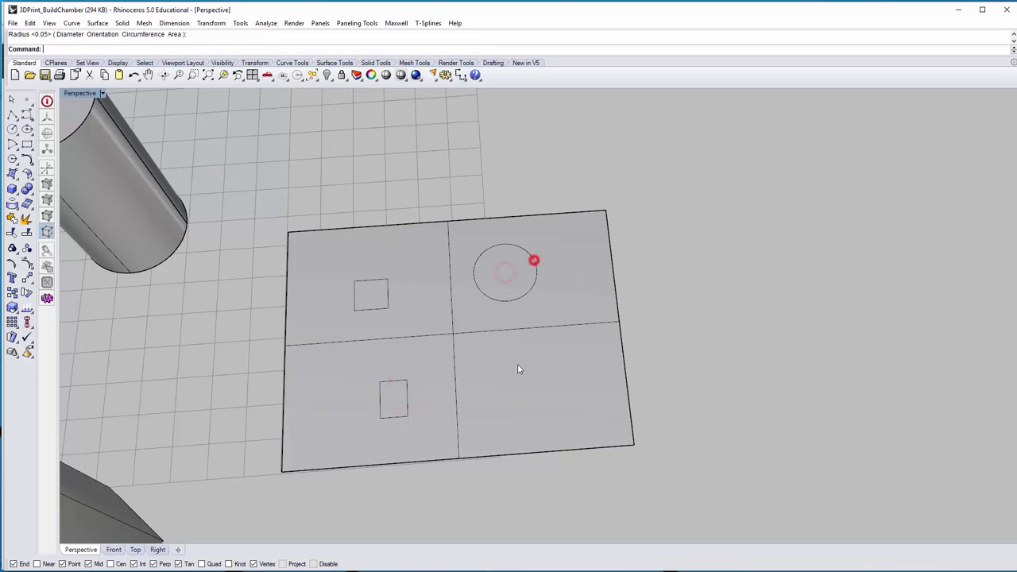
right_click(518, 368)
click(511, 385)
click(525, 395)
right_drag(526, 462, 540, 482)
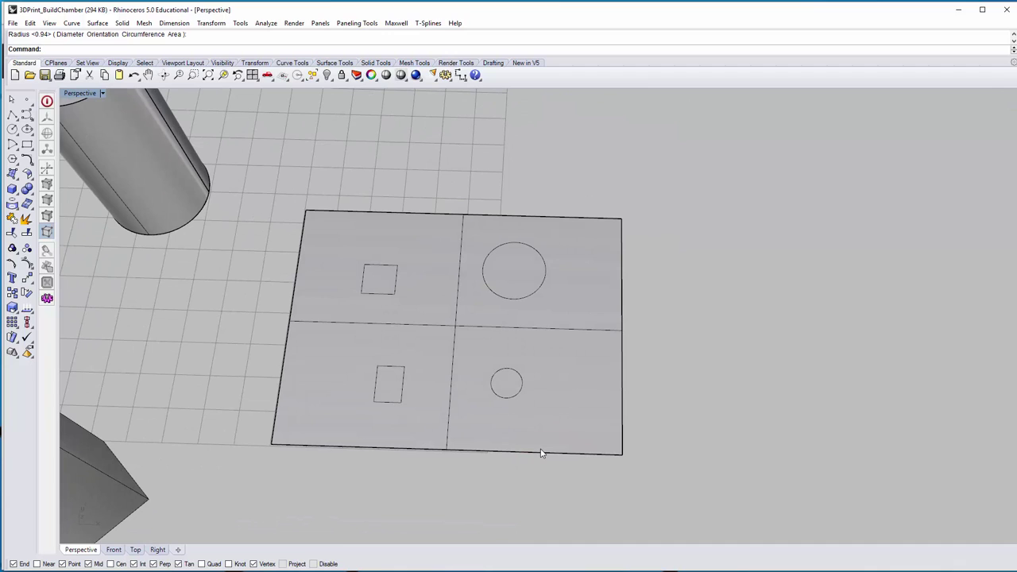
text(trim)
key(Return)
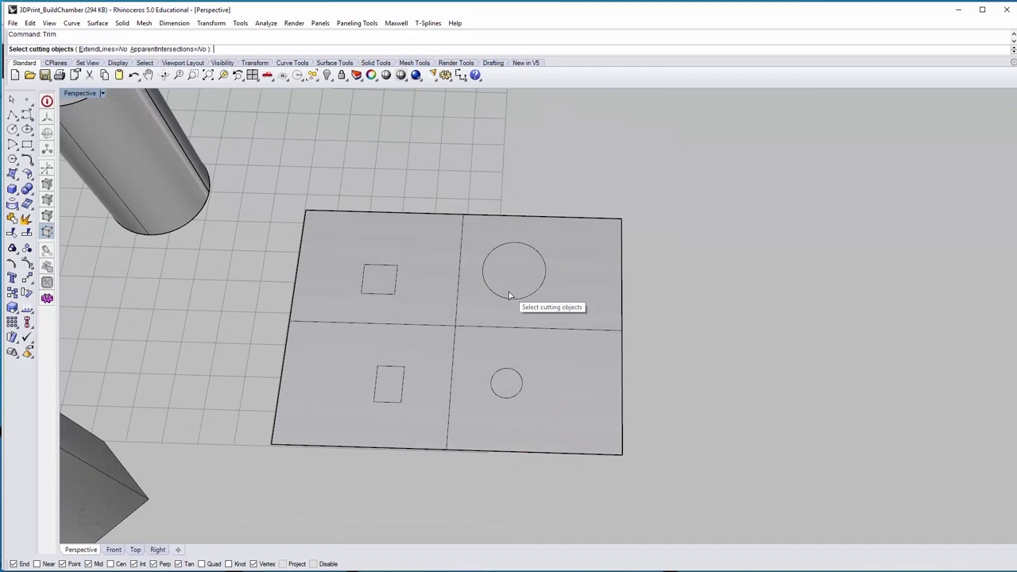
Trim the square, tall rectangle and both circles out of the plane as holes.
drag(336, 161, 584, 486)
key(Return)
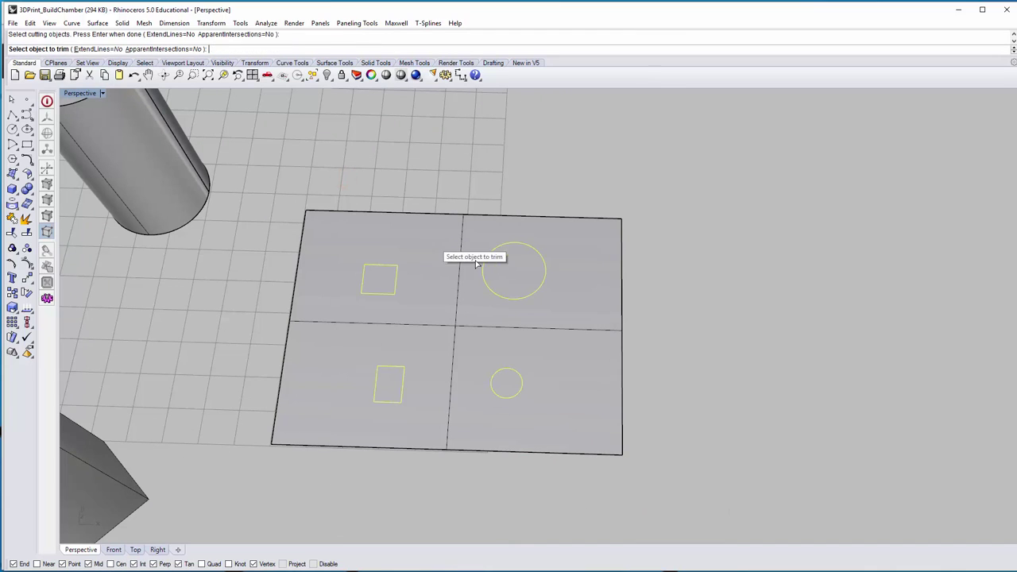
click(514, 267)
click(378, 281)
click(389, 382)
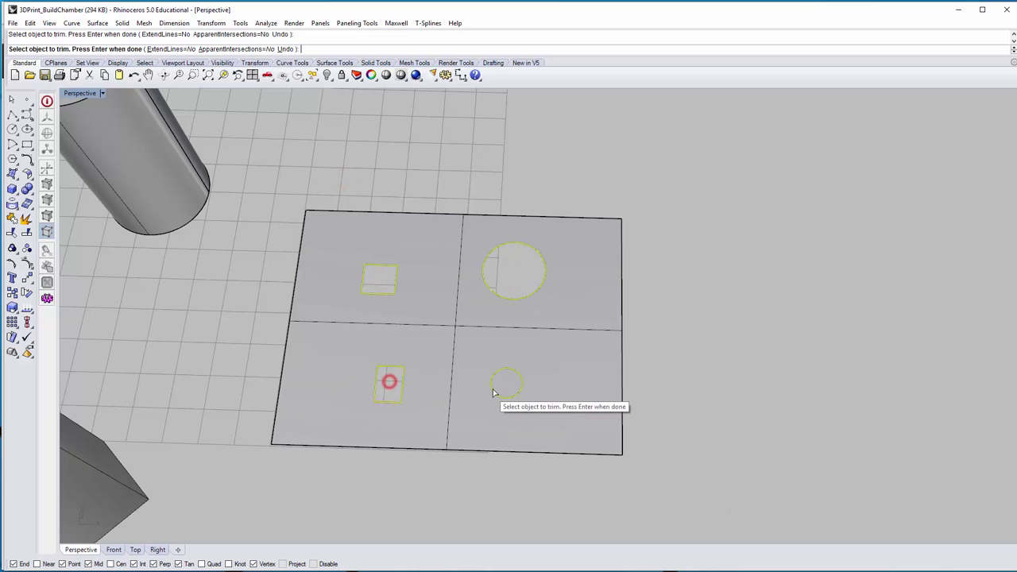
click(507, 383)
key(Return)
Delete the leftover outline curves and select the holed plate surface.
drag(357, 141, 602, 463)
key(Delete)
right_drag(737, 281, 588, 296)
click(433, 342)
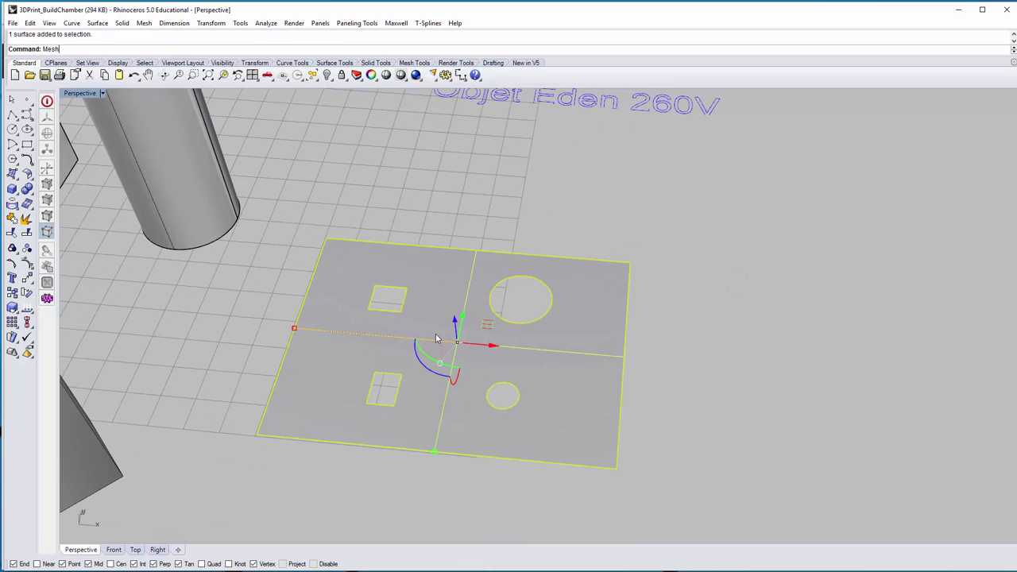
Run Mesh on the plate and preview its coarse mesh at the default density.
text(Mesh)
key(Return)
click(670, 324)
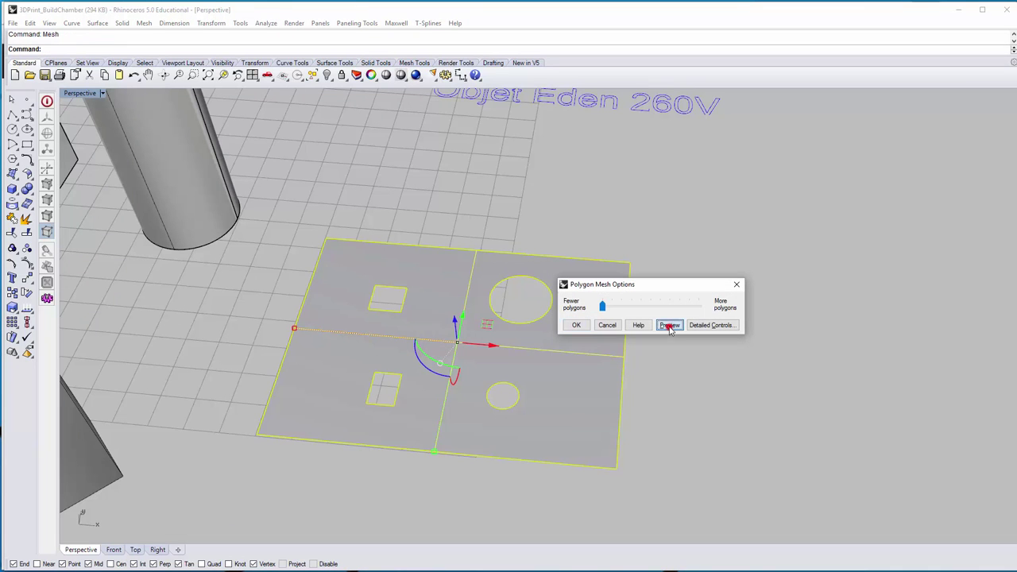
drag(662, 284, 703, 169)
right_drag(636, 262, 469, 380)
scroll(469, 380, up, 6)
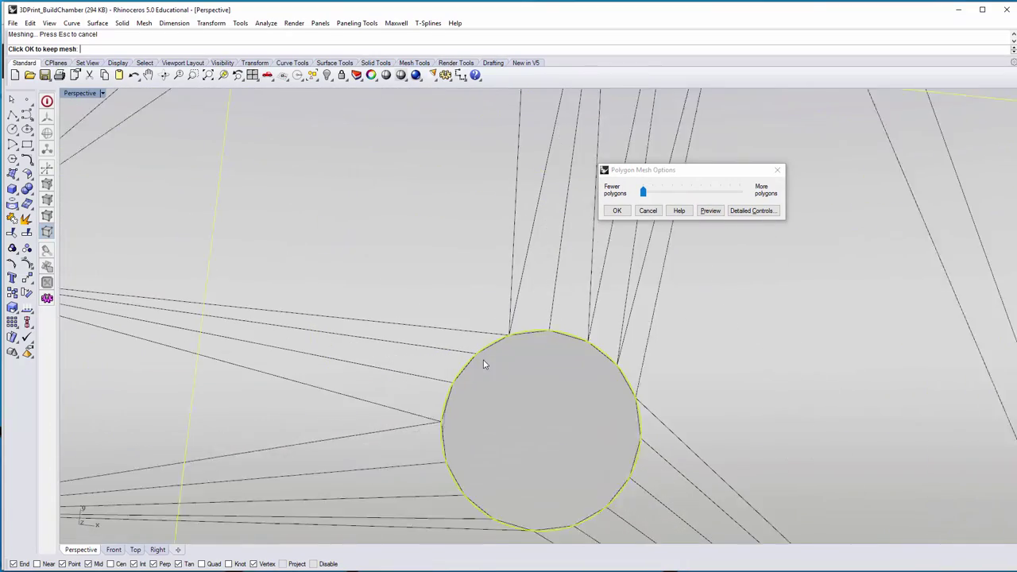
scroll(485, 356, down, 8)
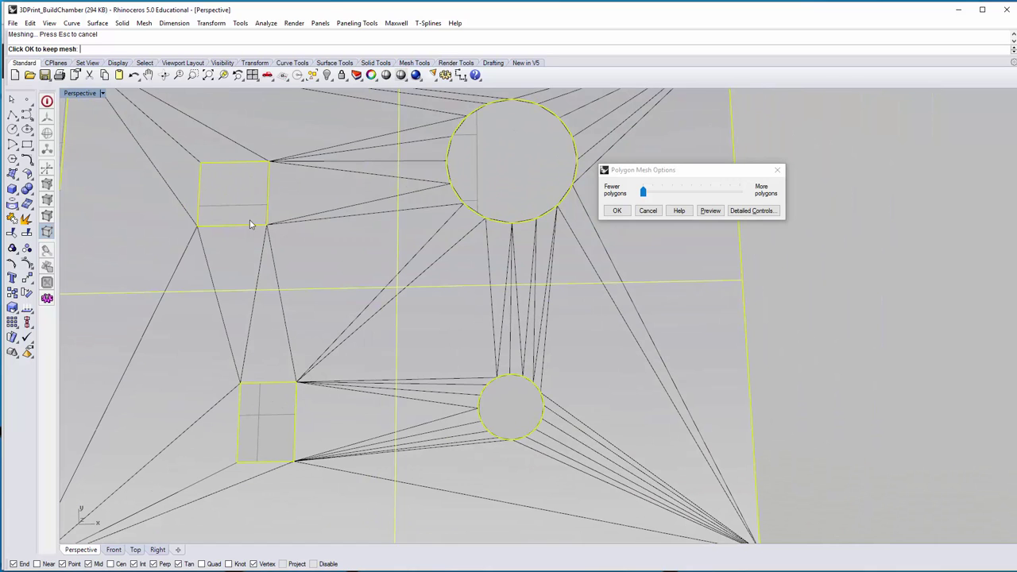
right_drag(433, 228, 295, 273)
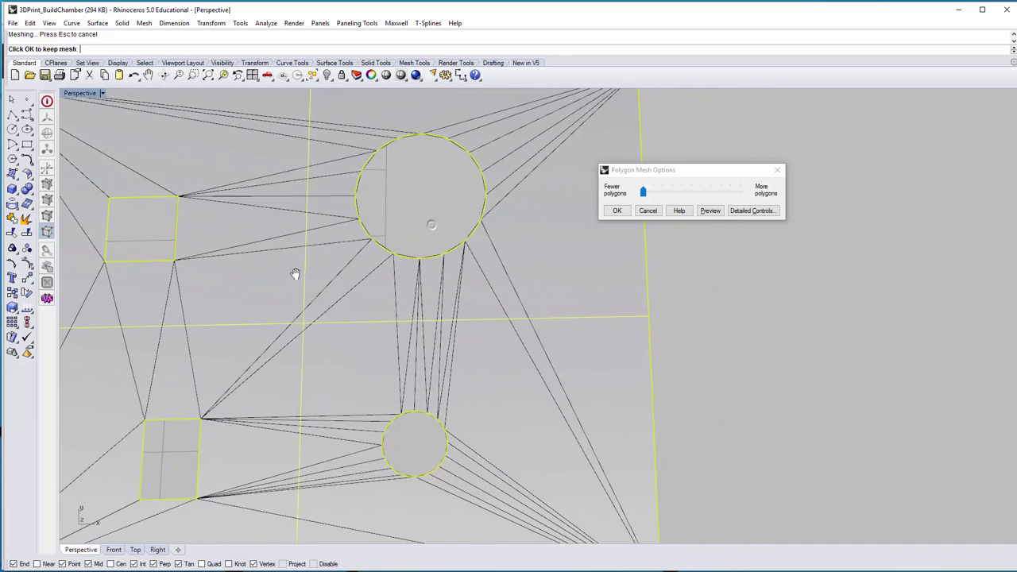
scroll(352, 220, up, 5)
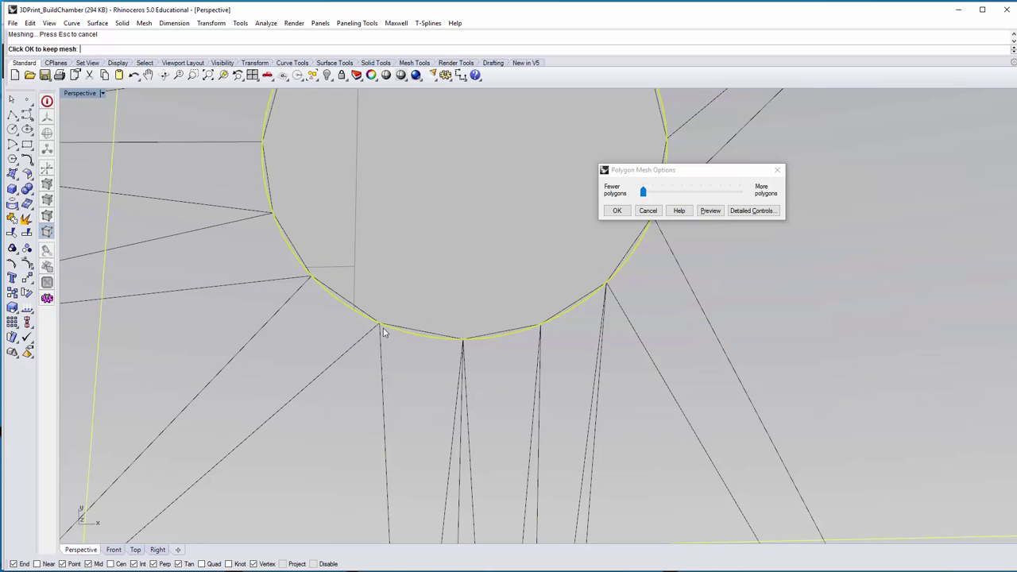
scroll(415, 334, up, 2)
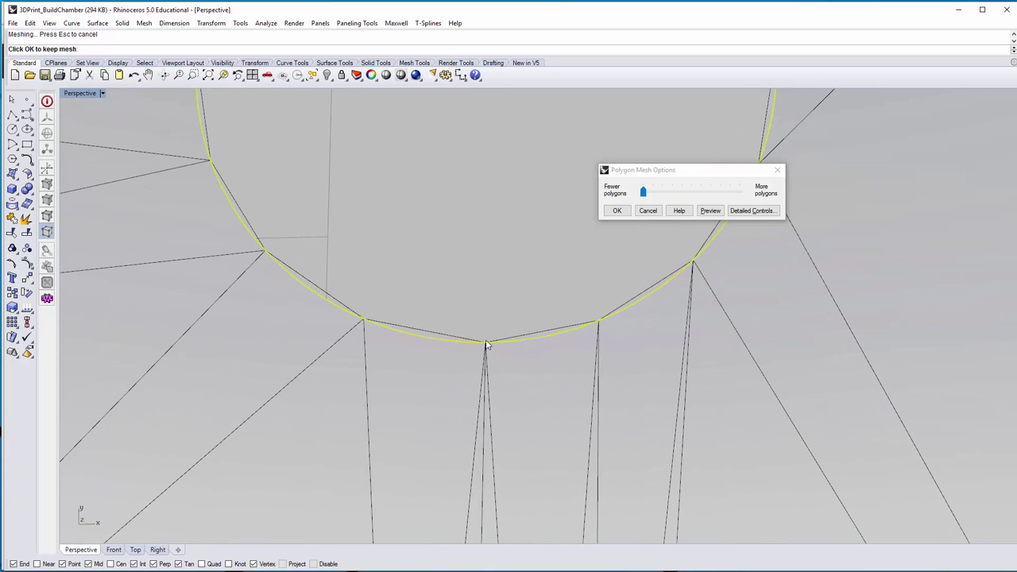
scroll(270, 203, down, 8)
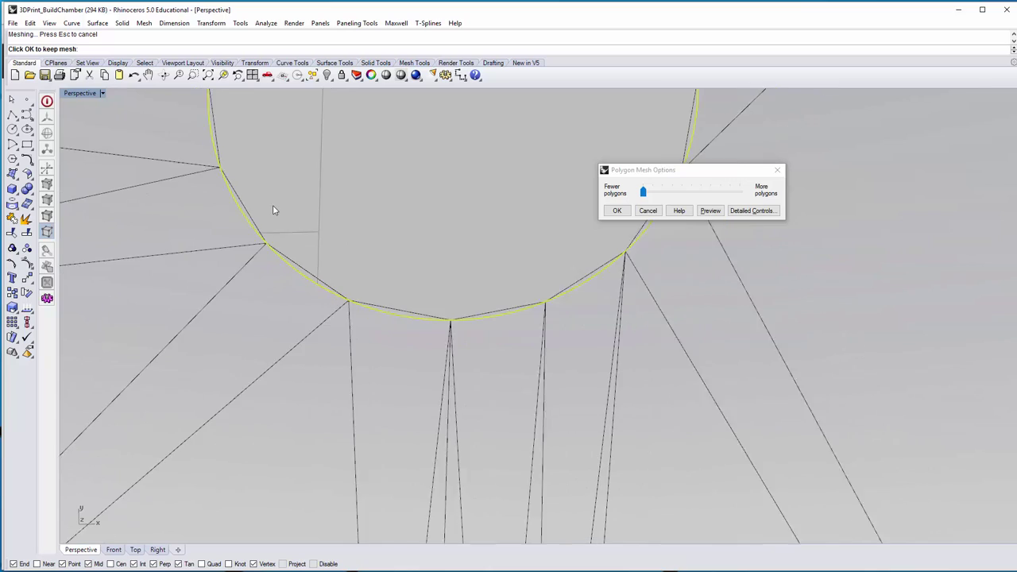
scroll(445, 238, up, 4)
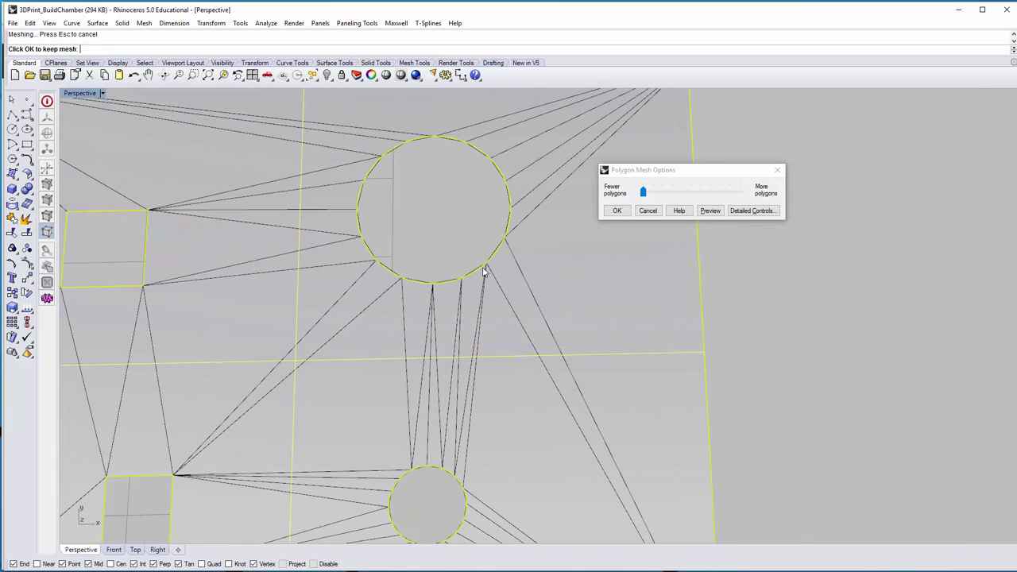
right_drag(483, 272, 727, 223)
Raise the mesh density to nearly maximum, preview the dense mesh, and open Detailed Controls.
drag(643, 192, 740, 192)
click(709, 211)
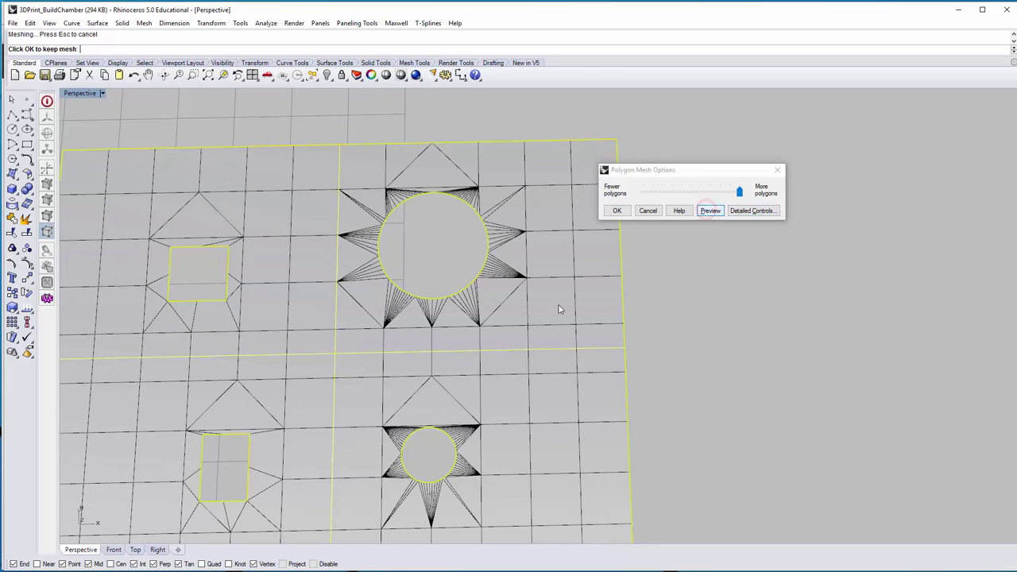
right_drag(457, 288, 417, 476)
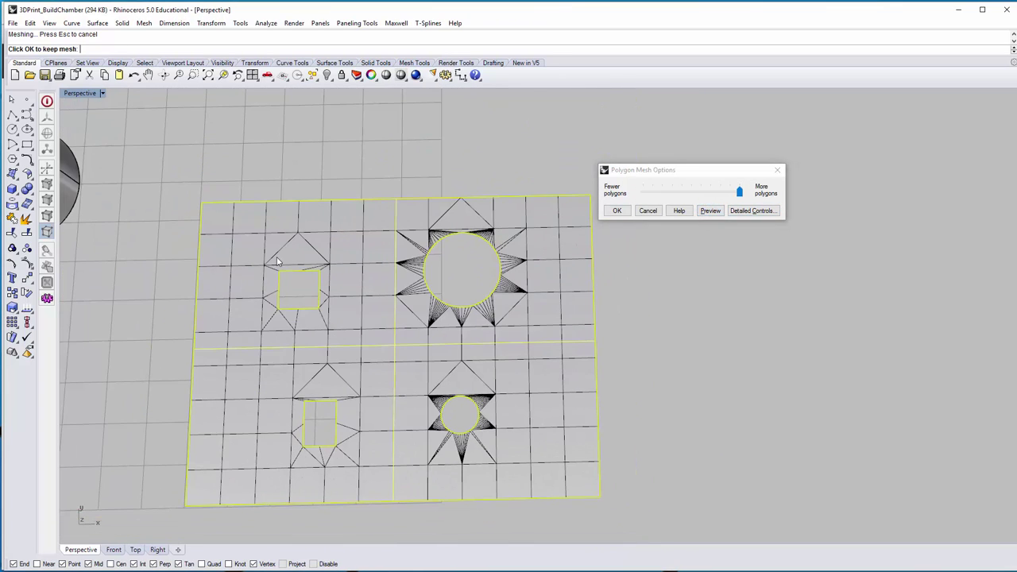
scroll(477, 398, up, 5)
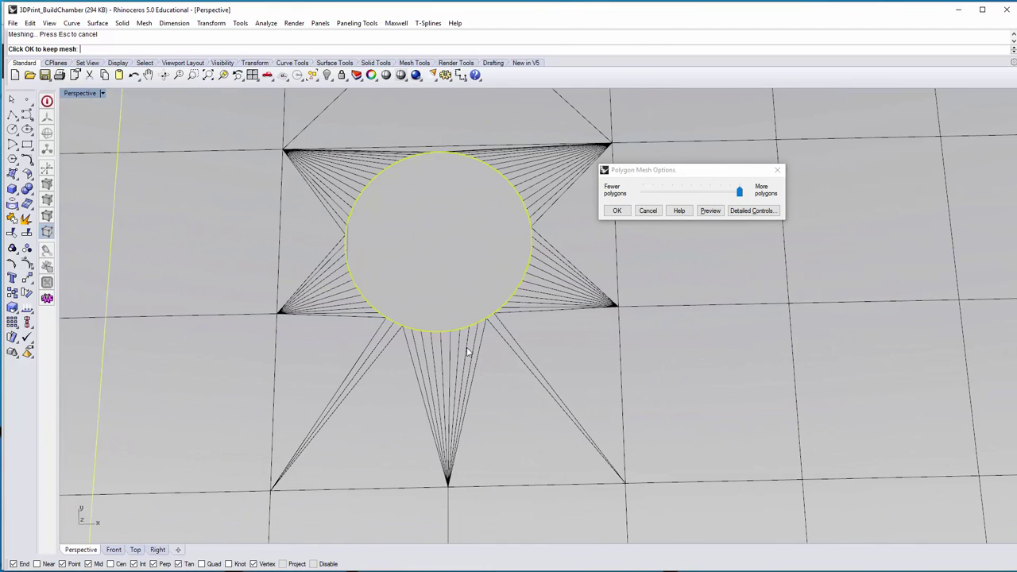
scroll(467, 342, down, 4)
scroll(469, 334, up, 6)
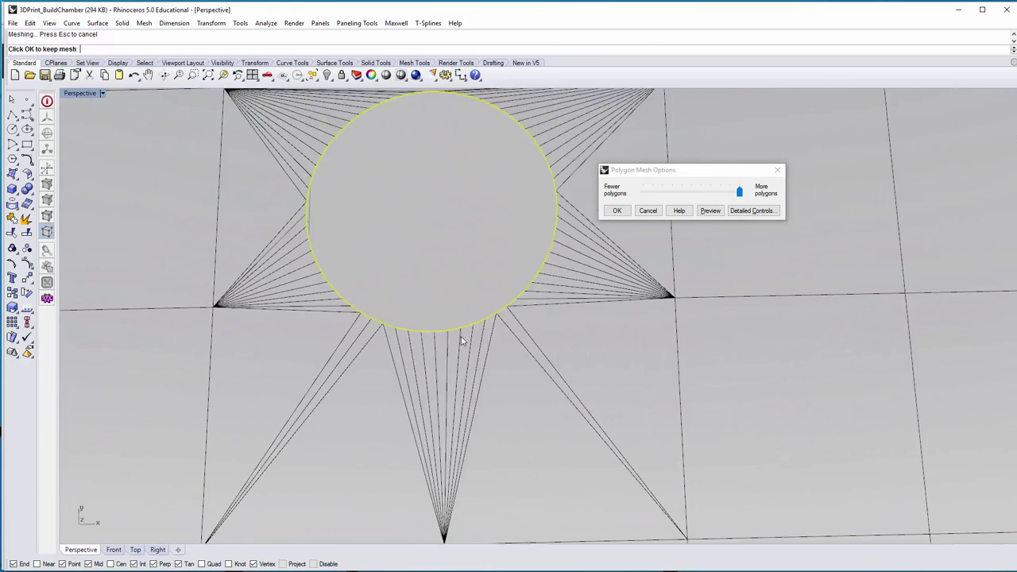
scroll(448, 342, down, 8)
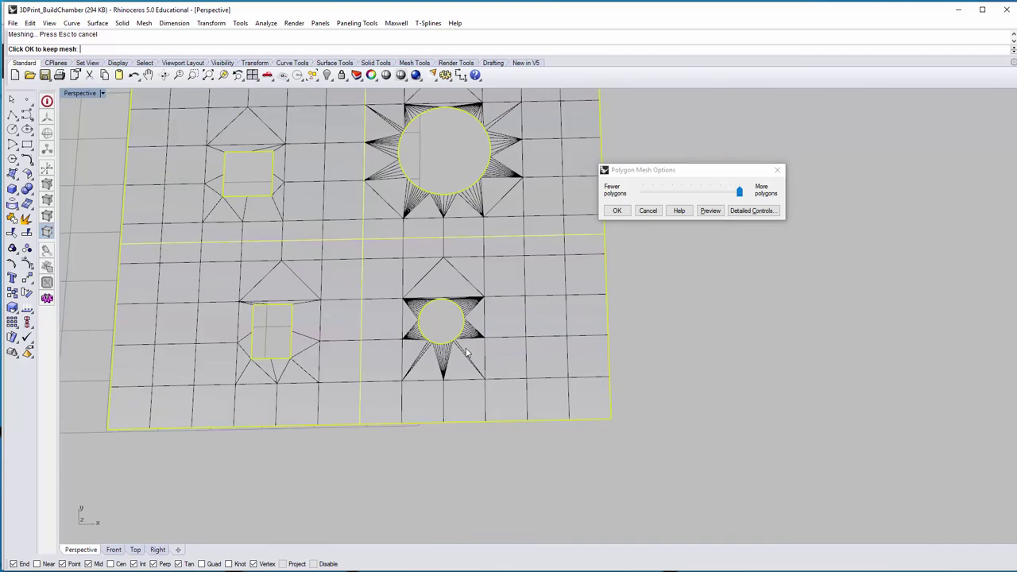
scroll(473, 404, up, 2)
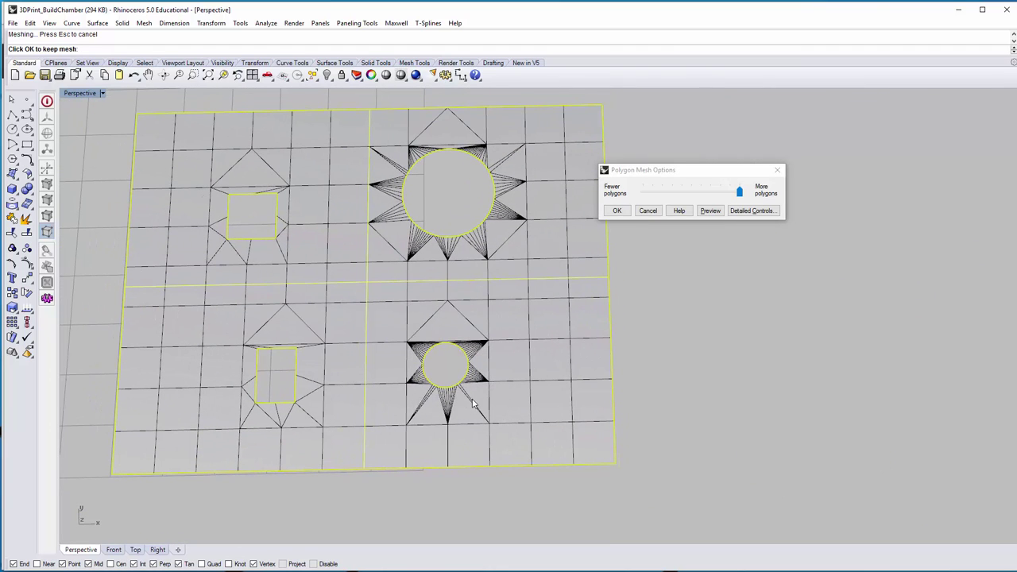
click(752, 211)
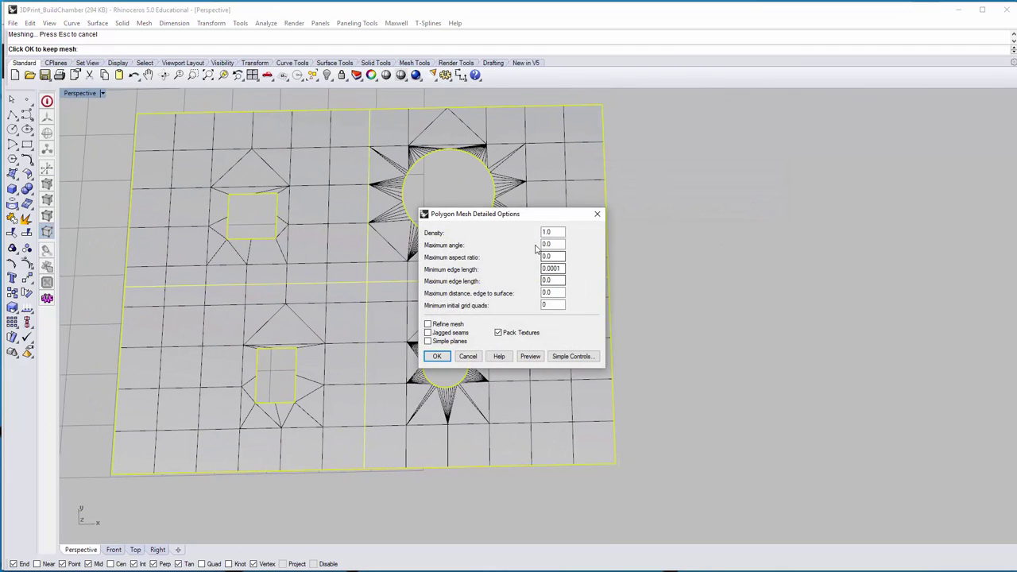
Move the detailed options aside, zoom in on the dense quad-and-fan mesh, then return to Simple Controls.
drag(515, 208, 738, 171)
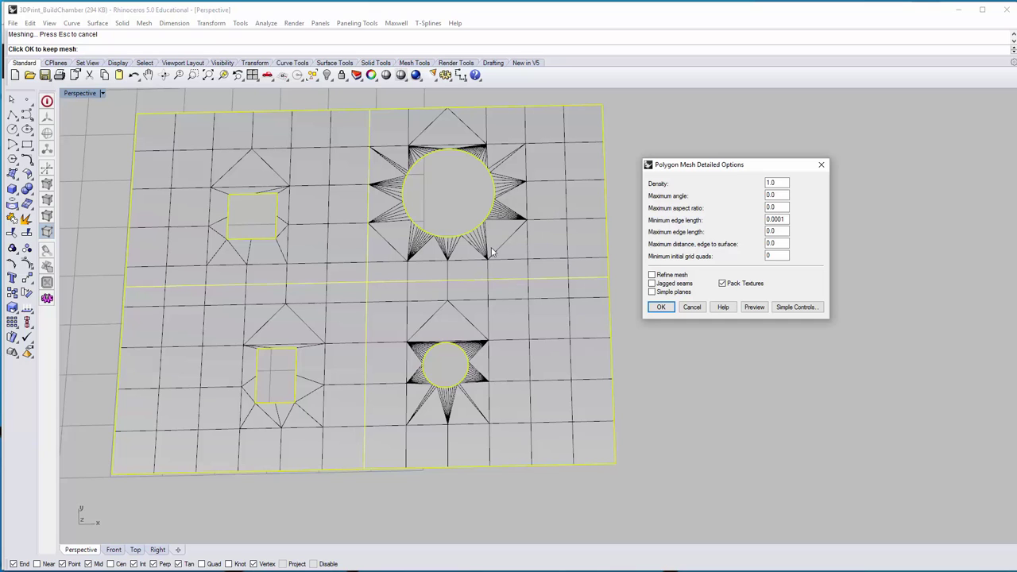
shift+right_drag(490, 241, 480, 256)
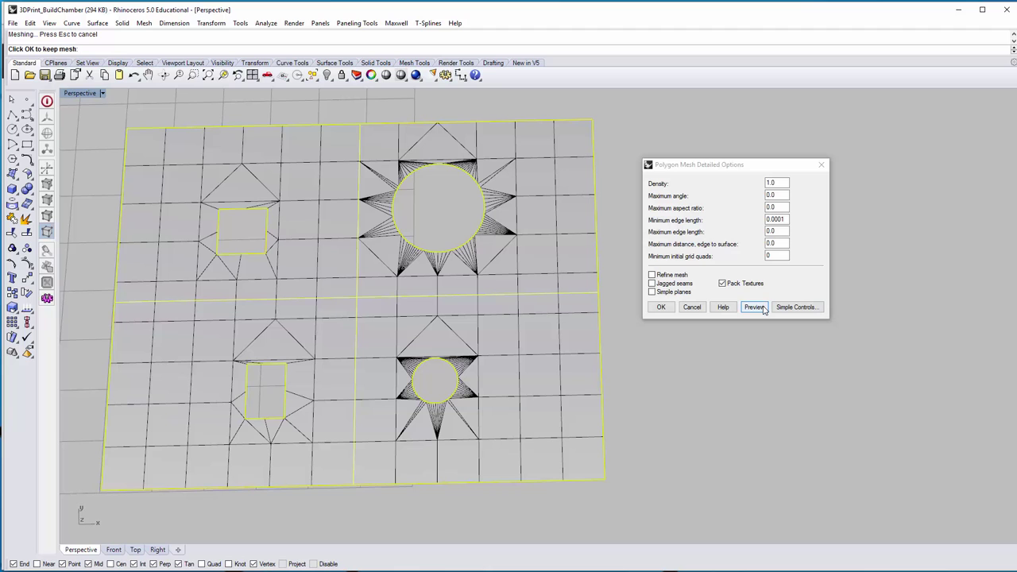
scroll(481, 413, up, 6)
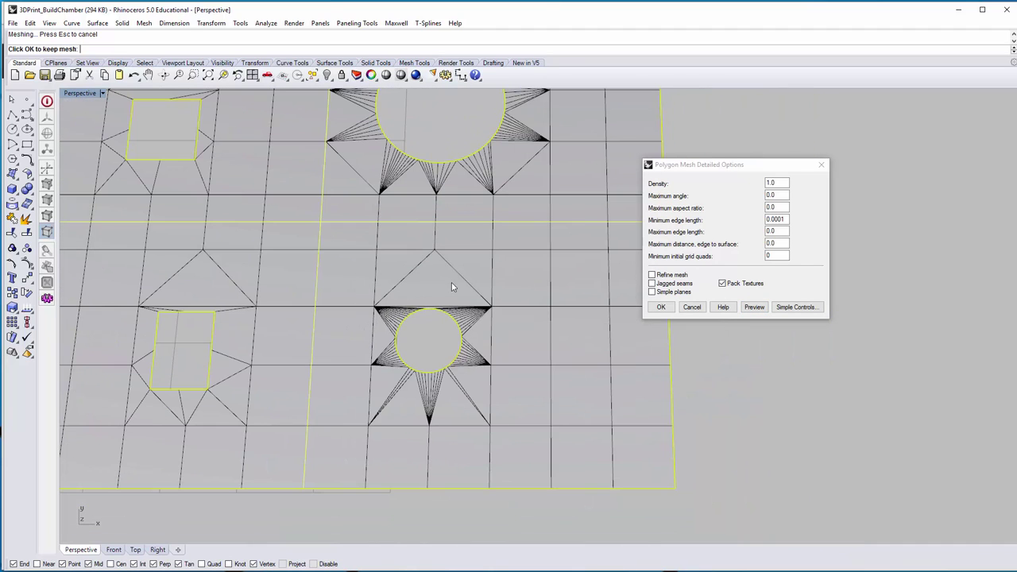
scroll(452, 284, up, 3)
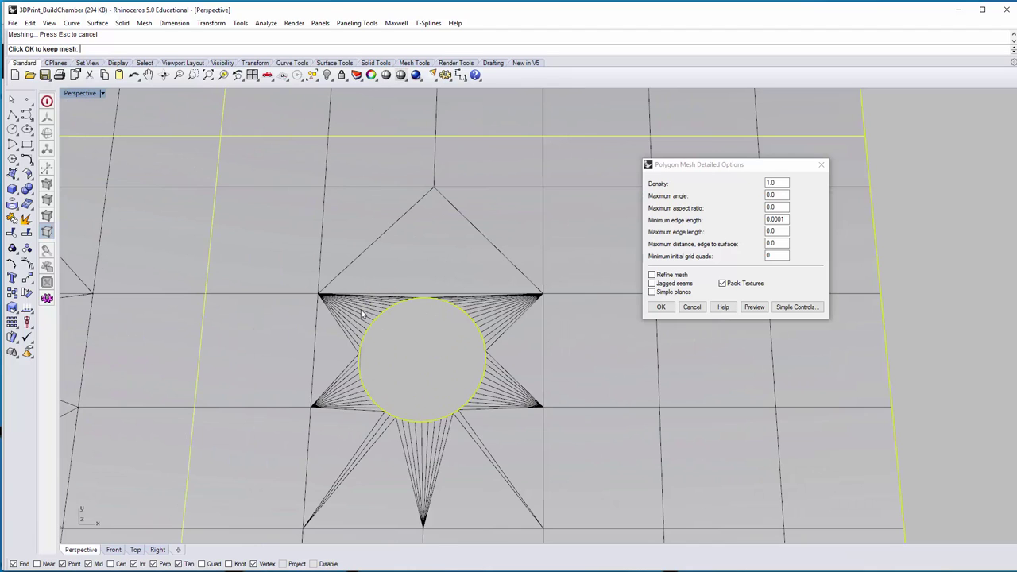
scroll(446, 256, up, 4)
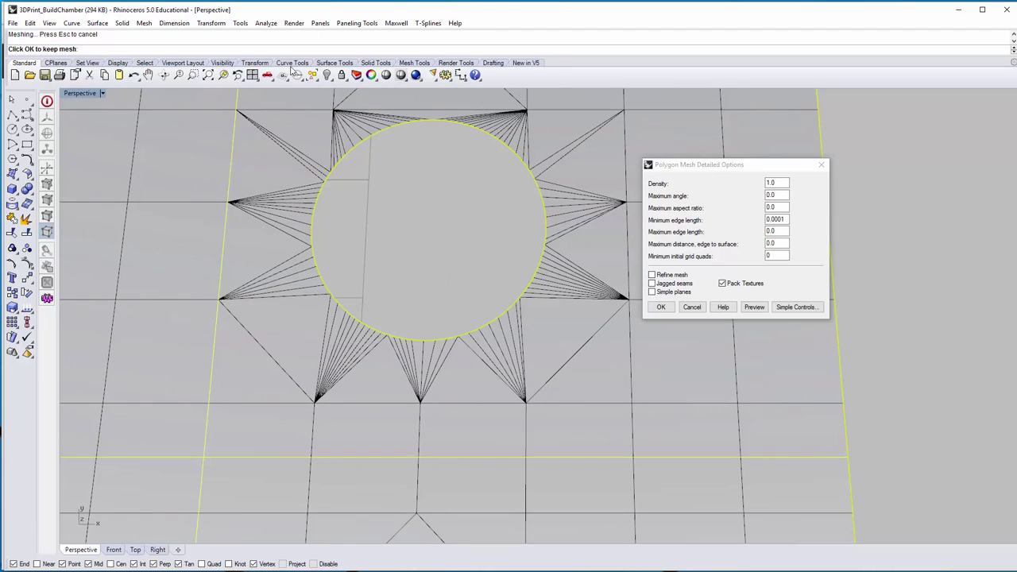
scroll(458, 235, down, 3)
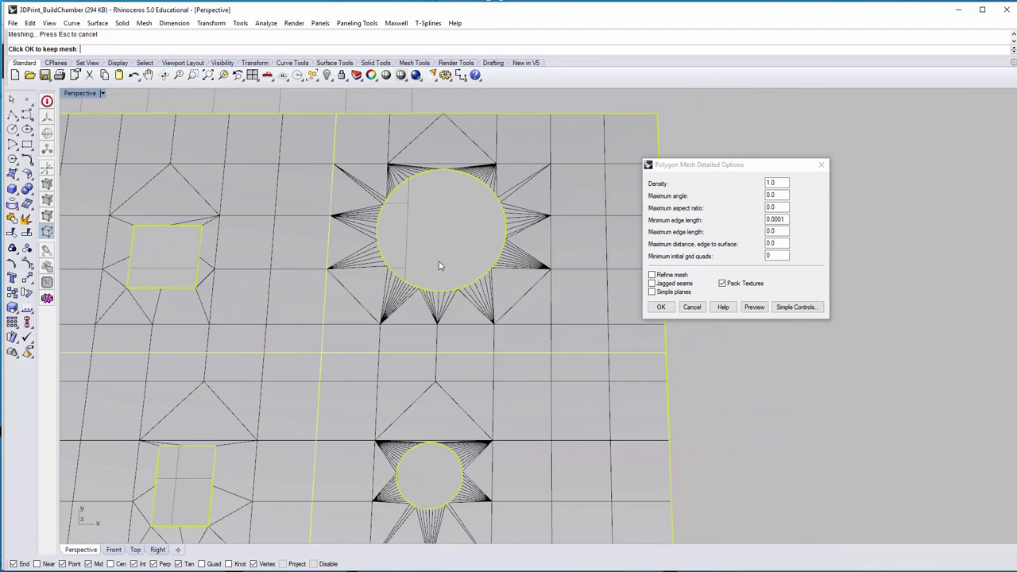
scroll(477, 302, down, 3)
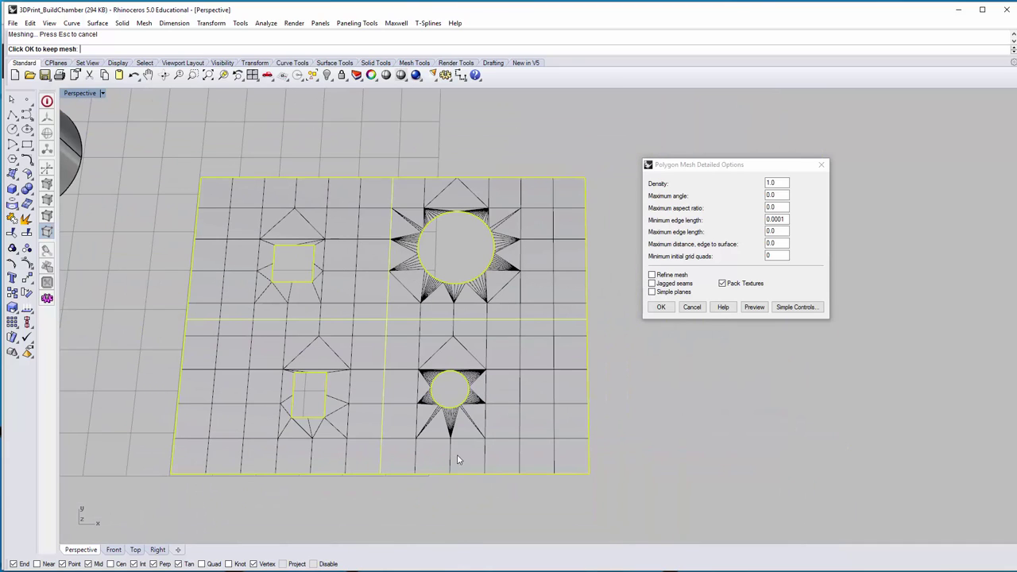
click(789, 307)
Set the density slider to fewest polygons, preview the coarse mesh, and accept it.
click(736, 192)
click(711, 211)
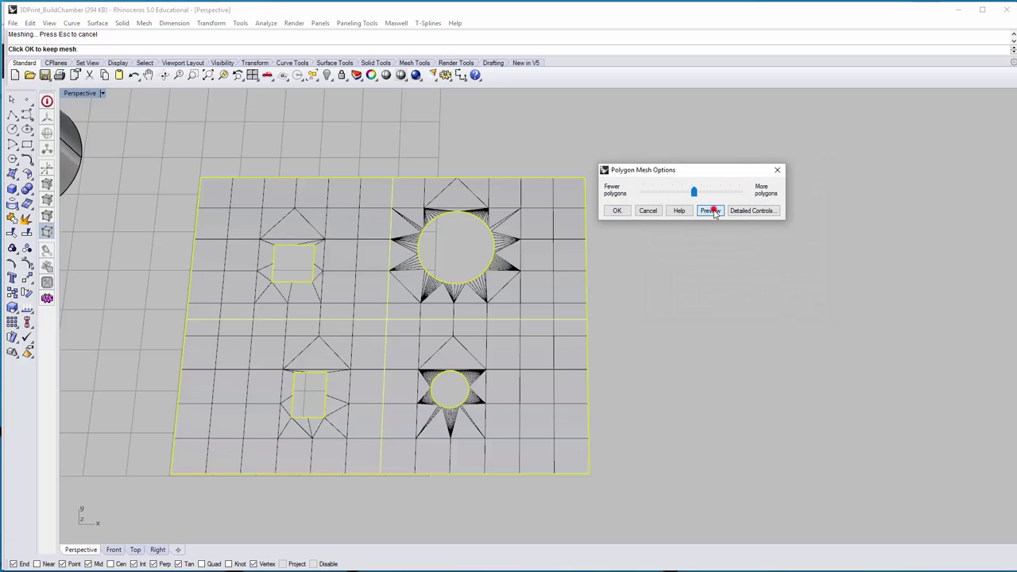
drag(693, 192, 647, 192)
click(709, 213)
click(710, 211)
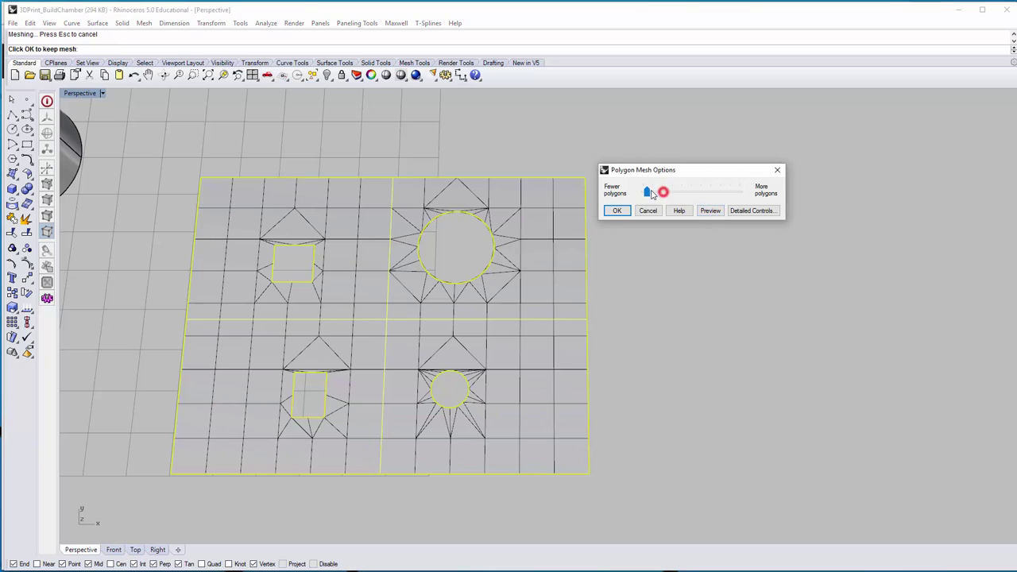
click(710, 211)
click(710, 210)
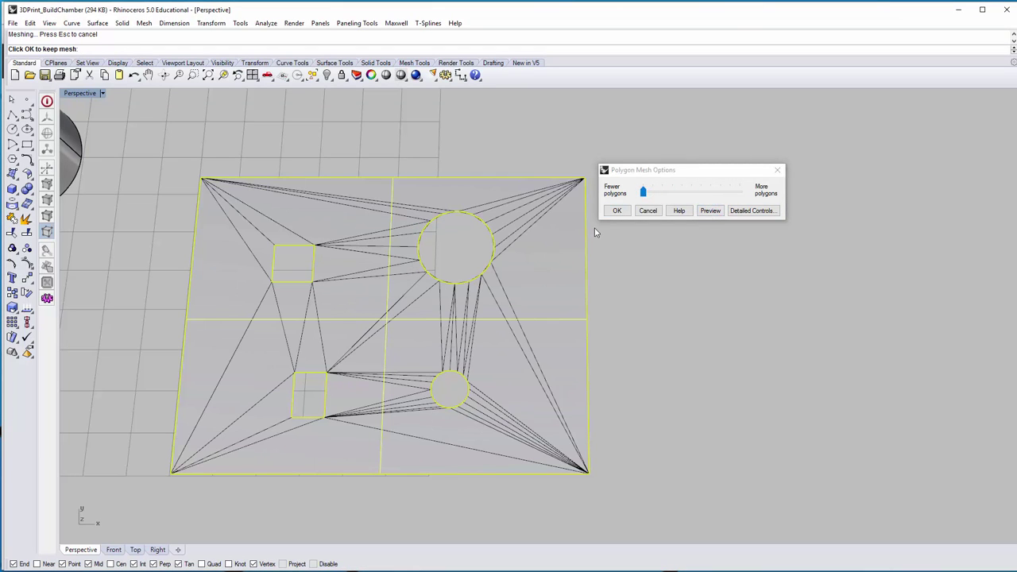
click(616, 211)
click(517, 310)
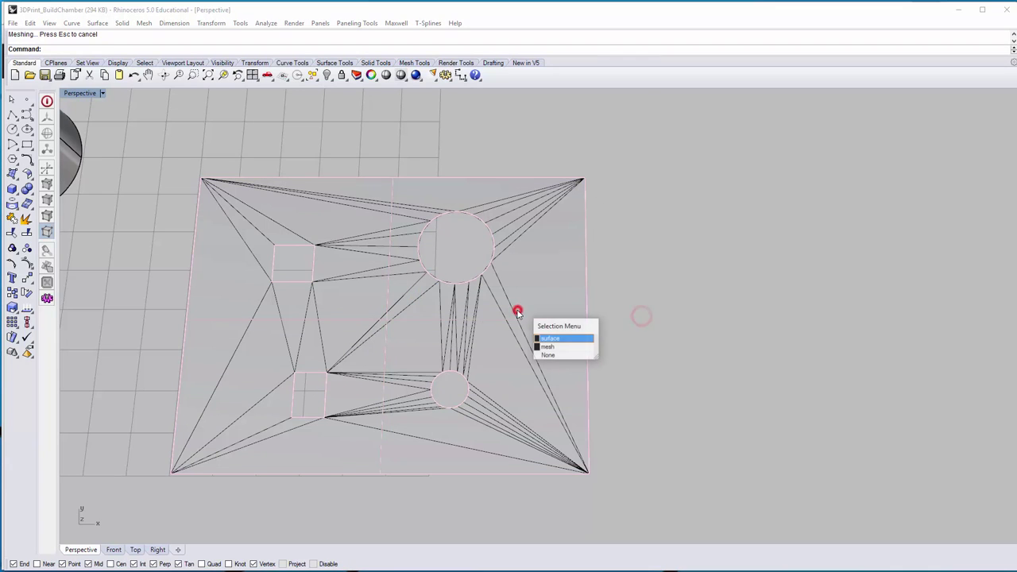
Pick the plate mesh over the surface and slide it along X beside the holed plate.
click(548, 346)
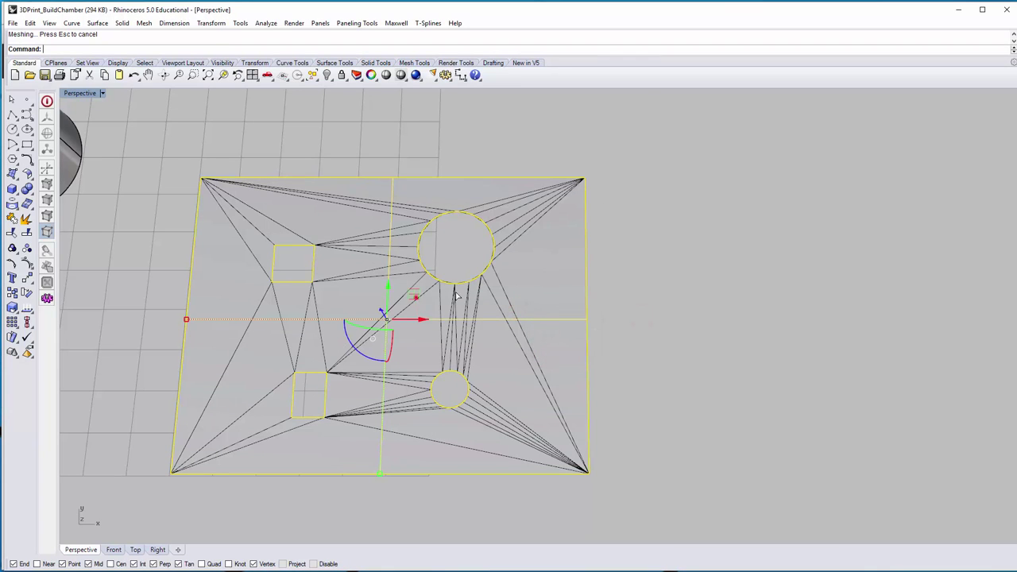
drag(419, 319, 798, 314)
click(601, 158)
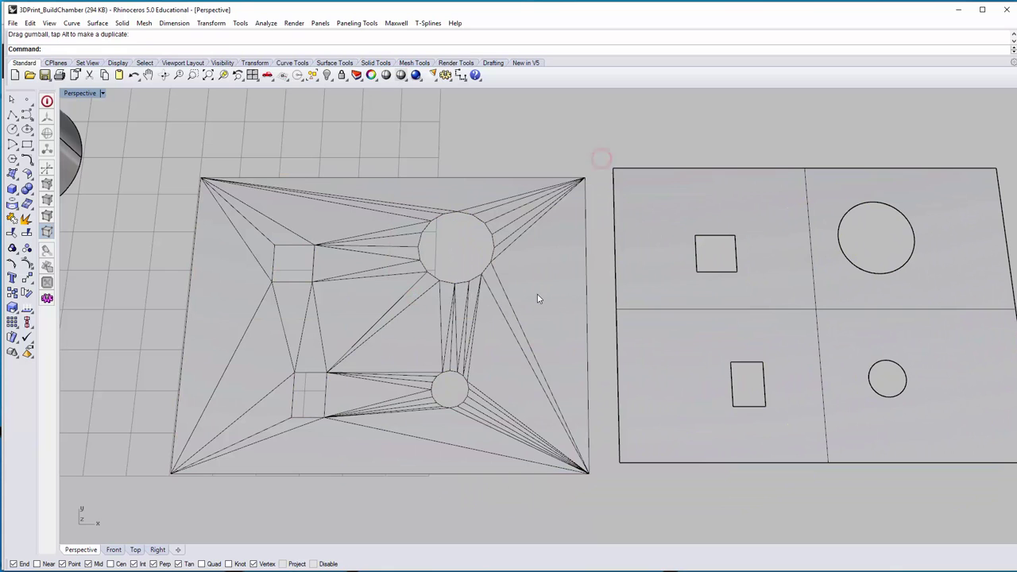
click(543, 270)
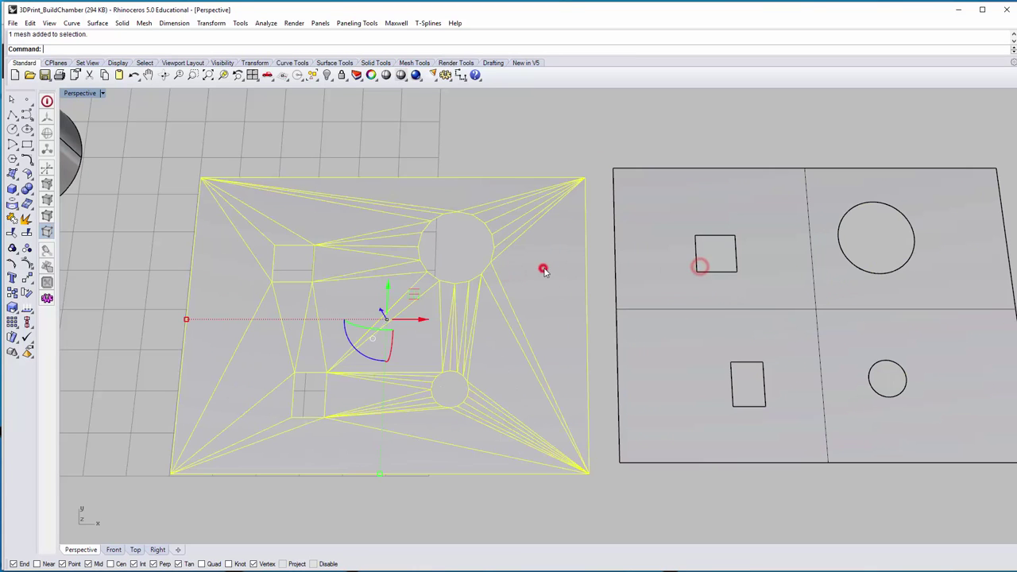
click(591, 140)
Crossing-select the plate, box and cylinder meshes together, then open the File menu.
scroll(433, 313, up, 5)
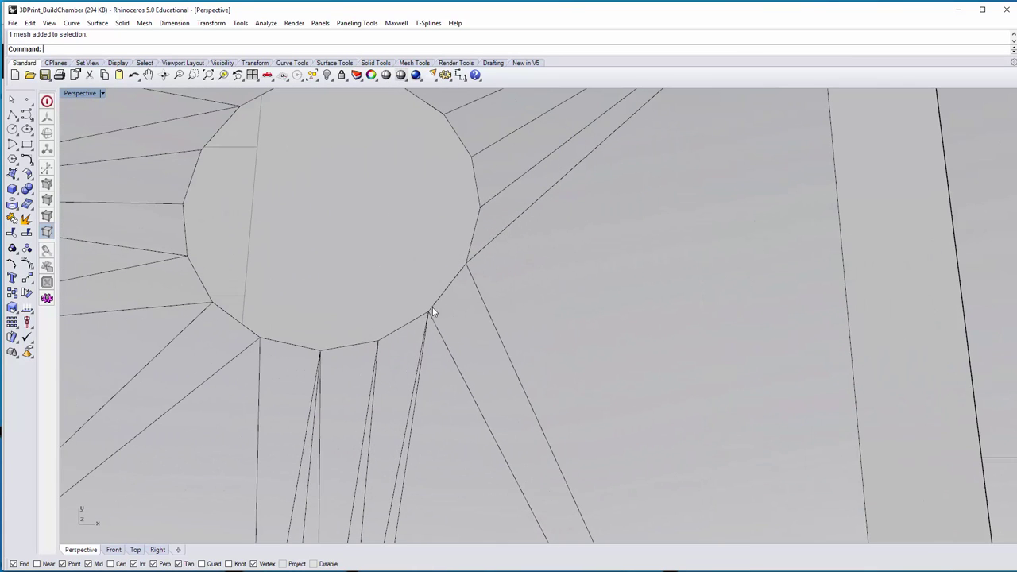
scroll(286, 172, down, 6)
scroll(420, 365, up, 5)
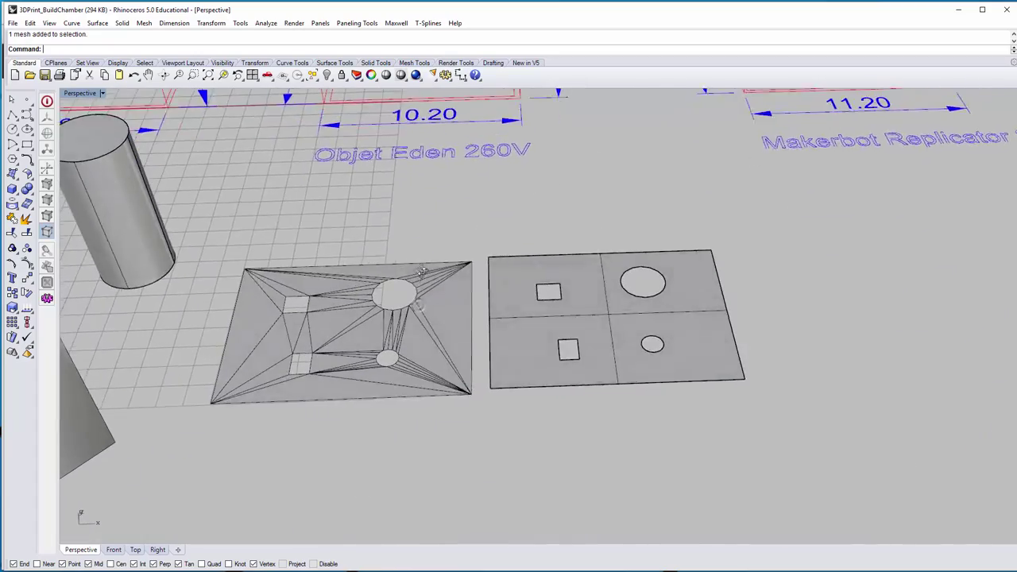
scroll(422, 370, down, 6)
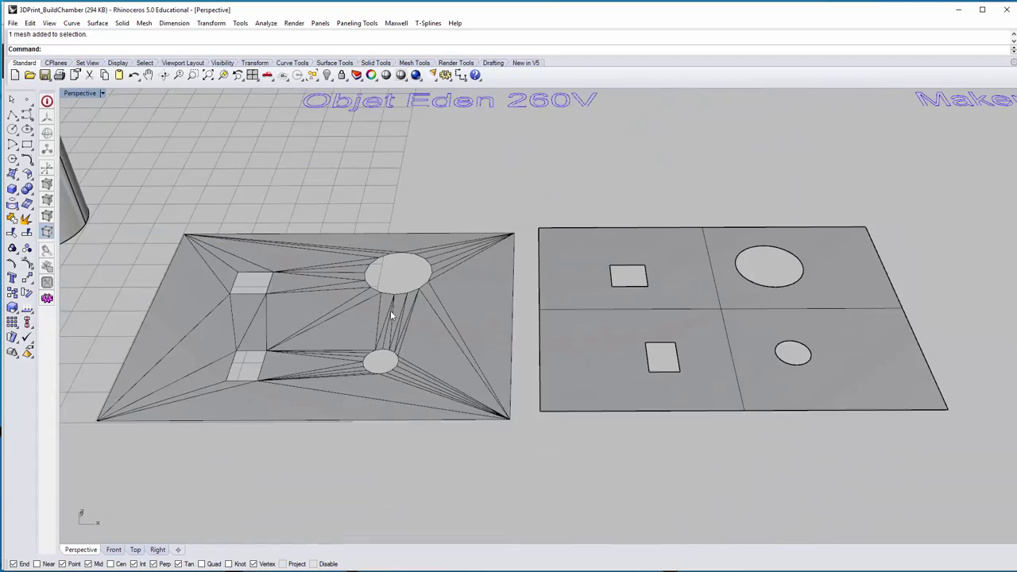
right_drag(413, 302, 500, 328)
right_drag(589, 364, 530, 356)
scroll(537, 304, up, 3)
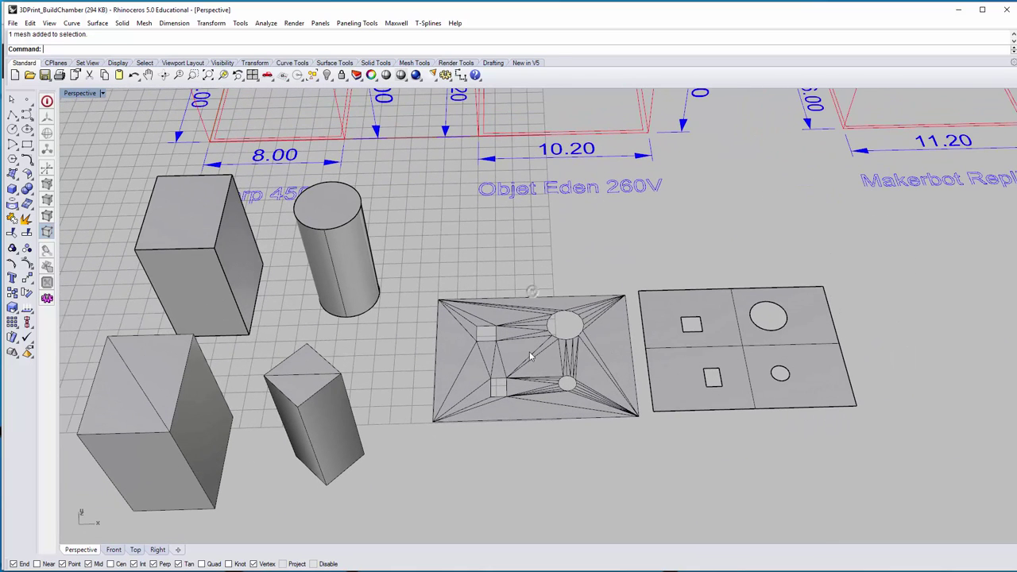
click(449, 318)
shift+click(294, 387)
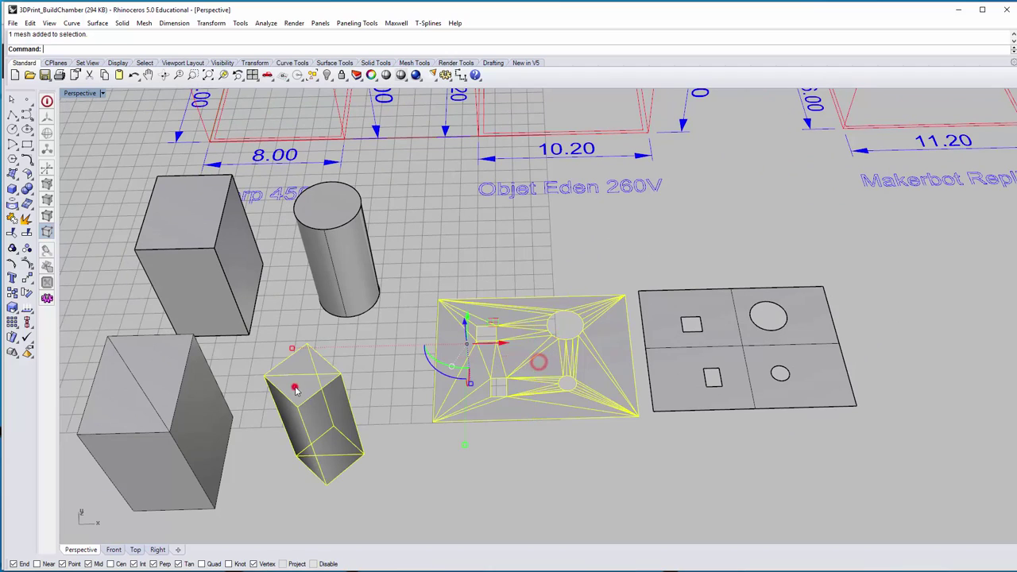
shift+click(367, 288)
click(400, 368)
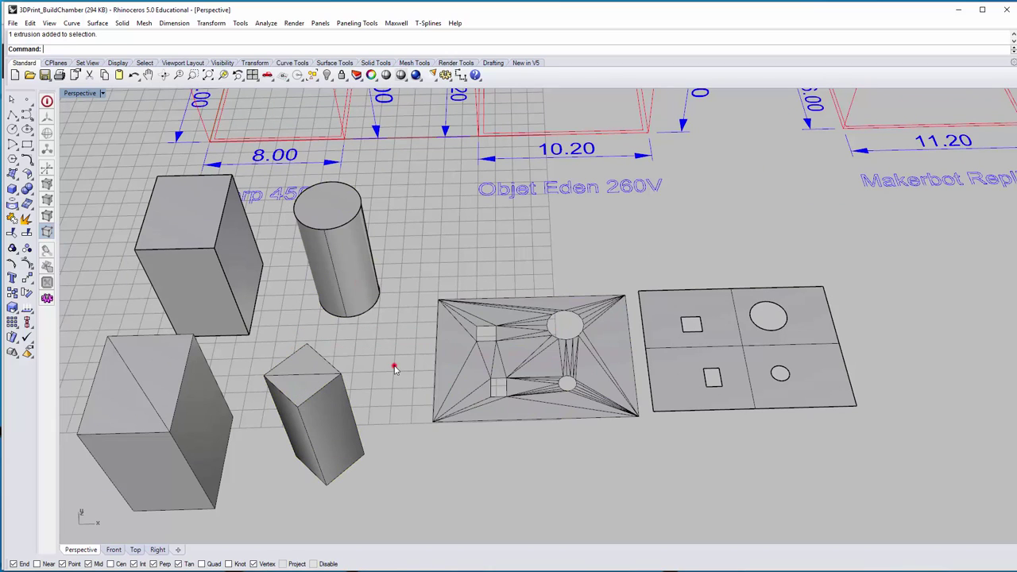
drag(433, 455, 151, 400)
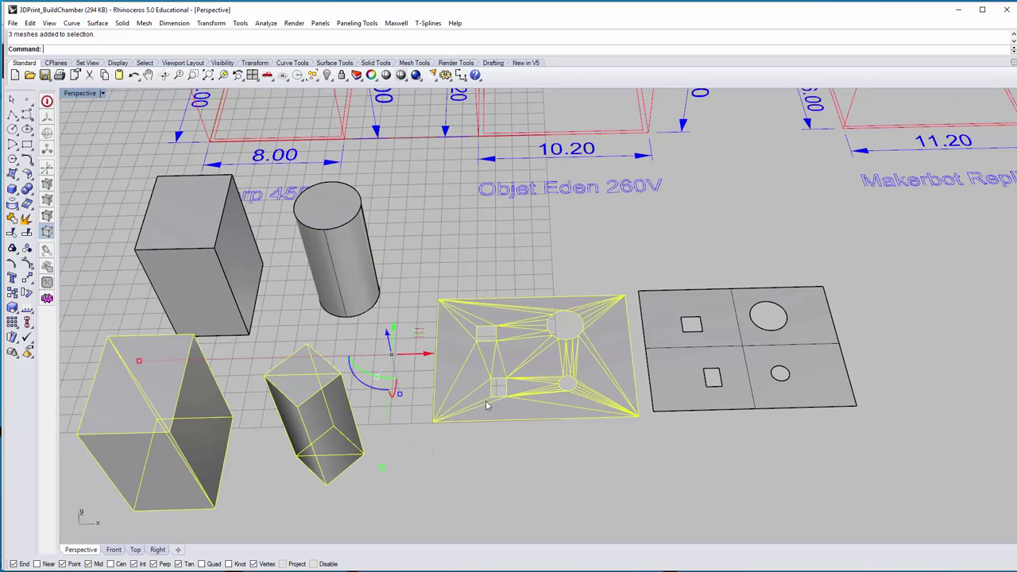
right_drag(480, 378, 500, 332)
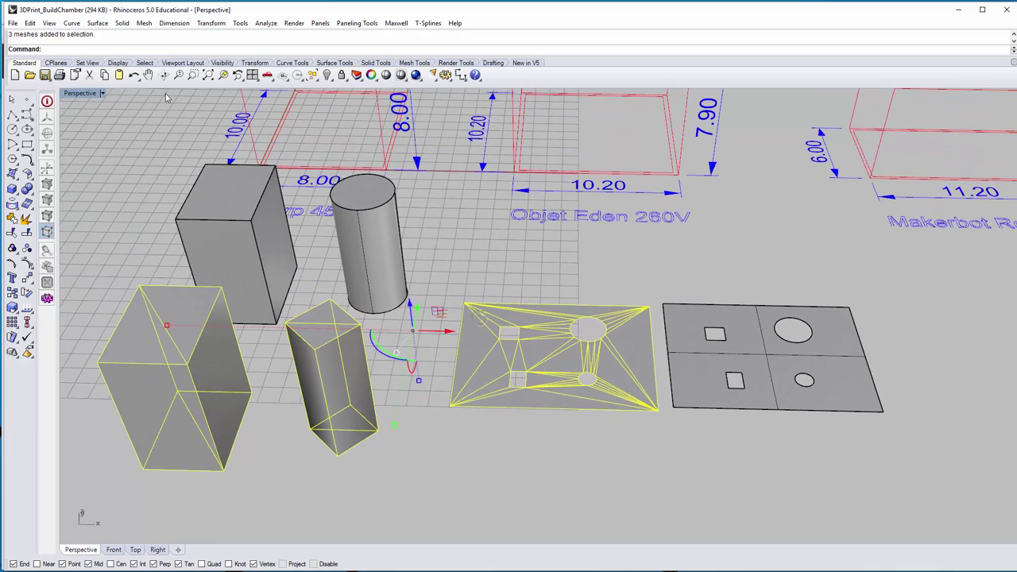
click(12, 24)
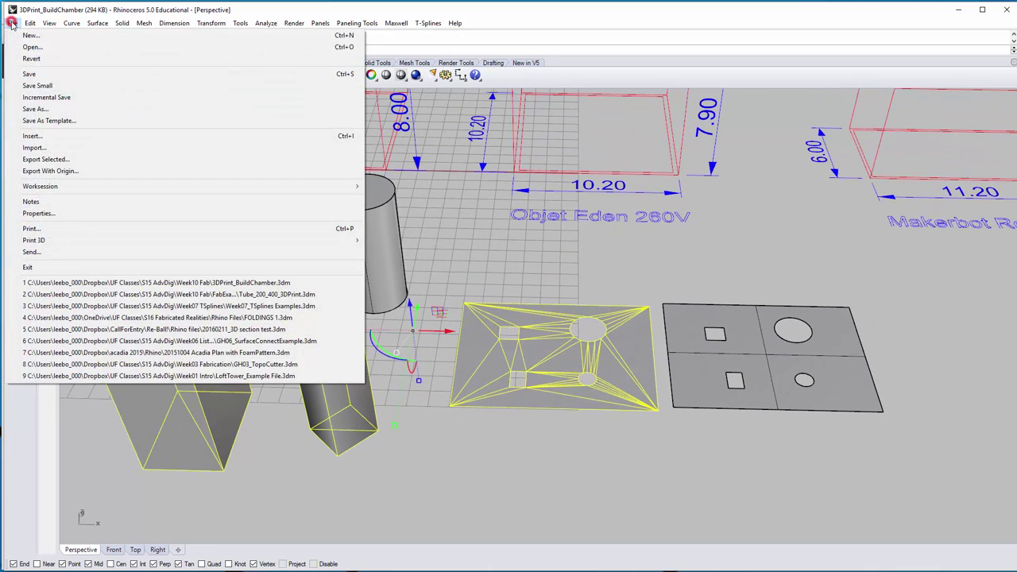
Export the selected meshes to the Desktop with the file name test.
click(108, 162)
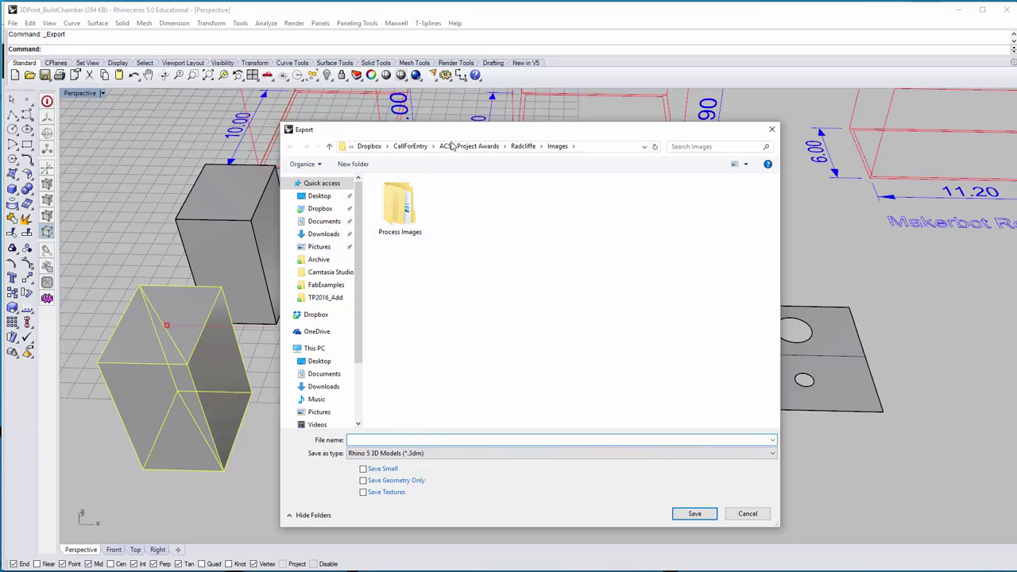
click(310, 197)
click(437, 439)
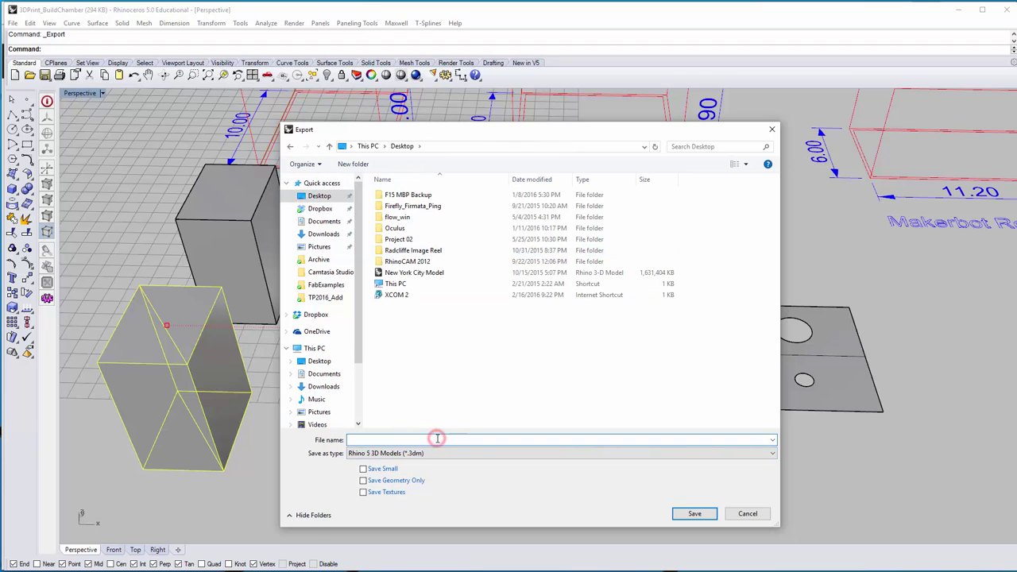
text(test)
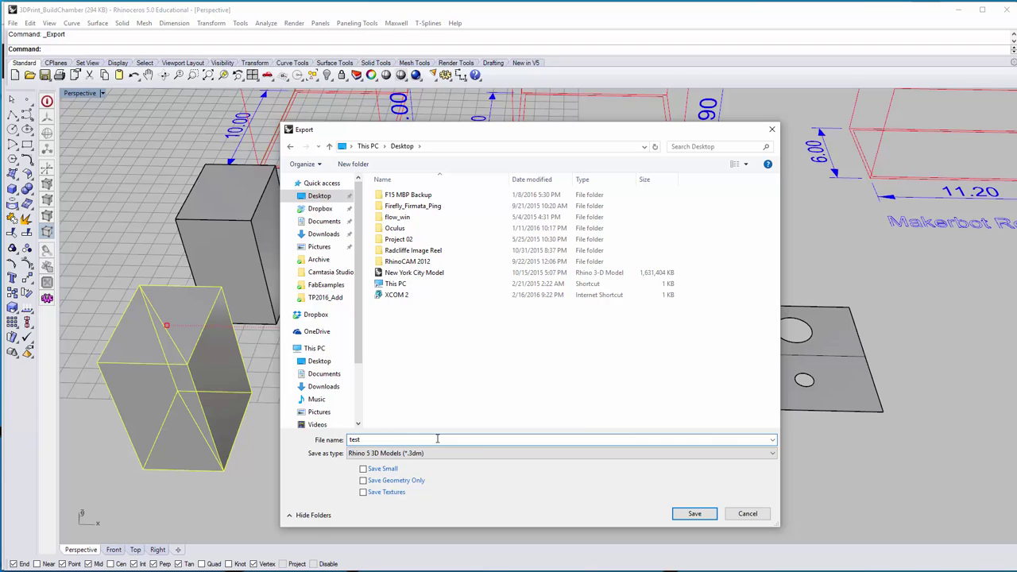
Browse the export format list and file name history, leaving the 3dm type set.
click(514, 454)
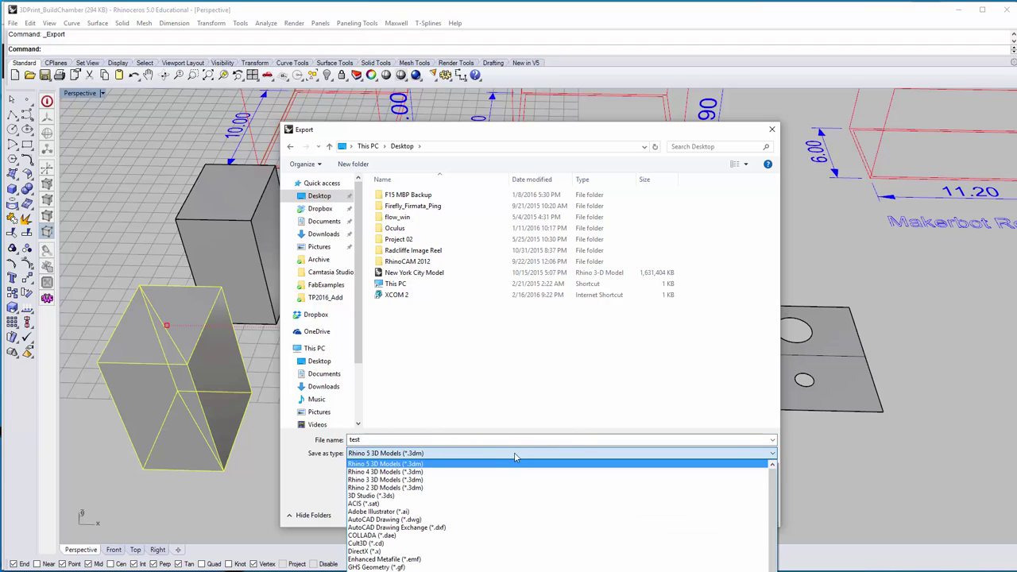
scroll(512, 473, down, 3)
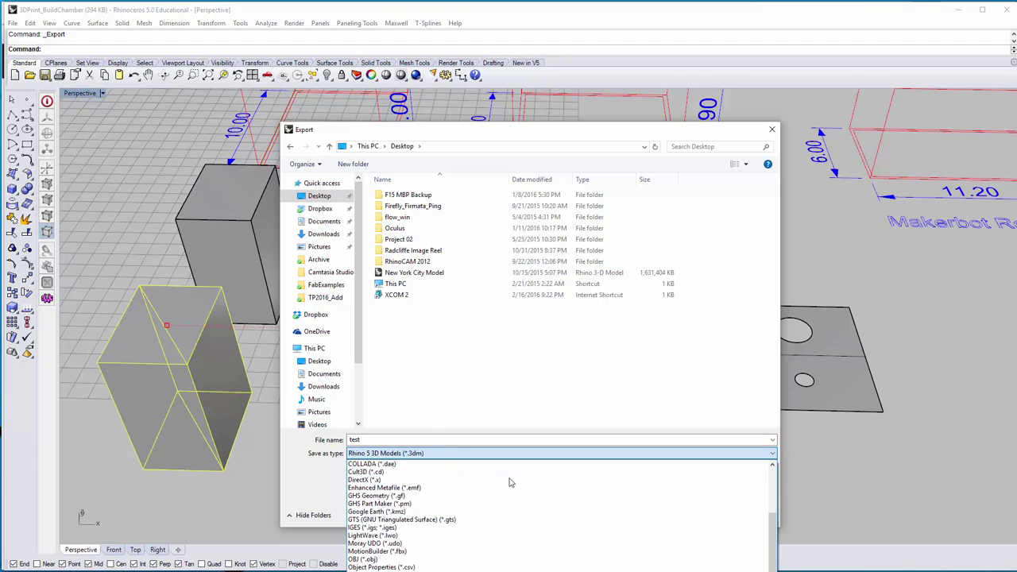
scroll(511, 482, down, 2)
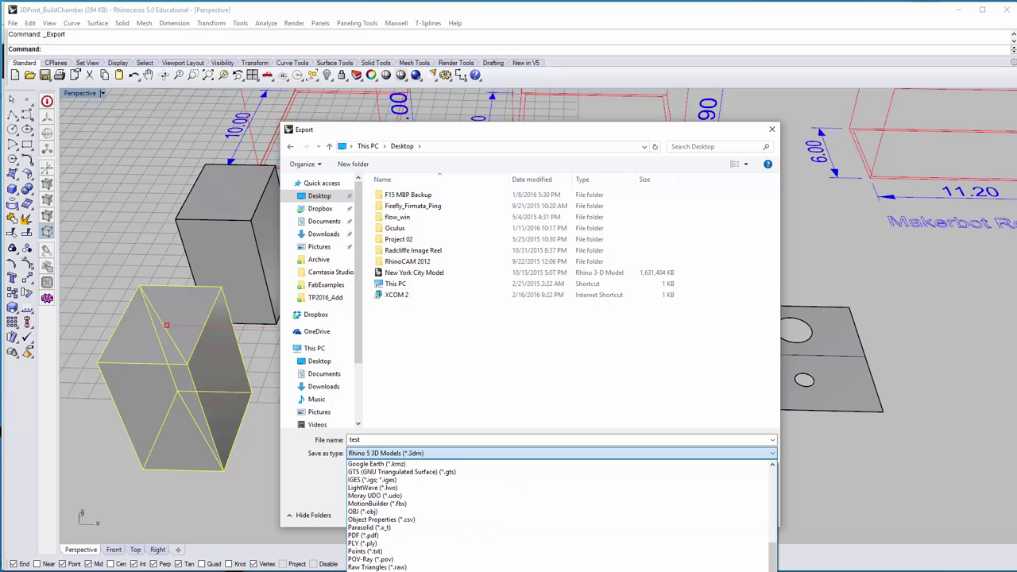
click(624, 129)
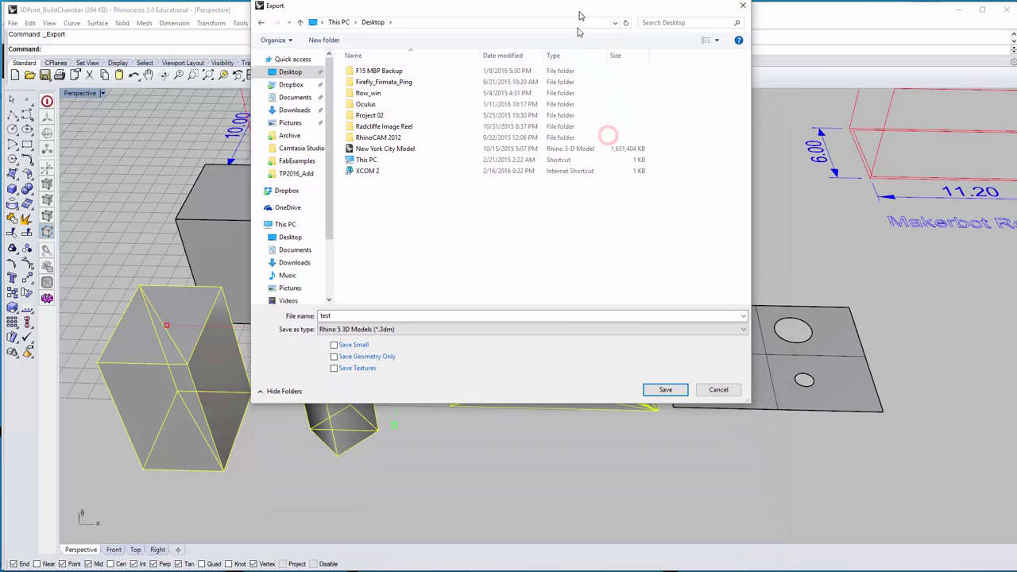
click(611, 318)
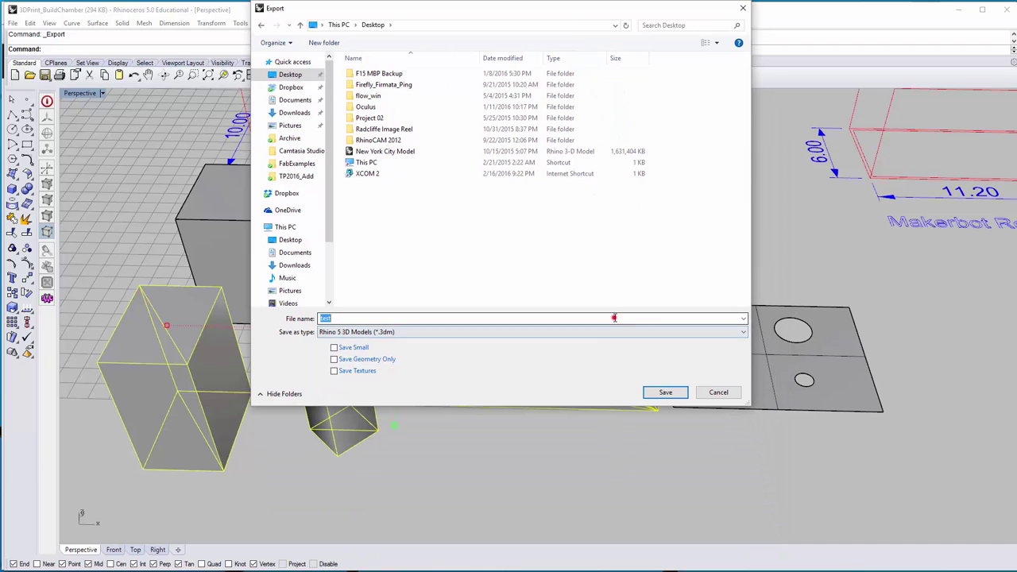
click(744, 318)
click(569, 316)
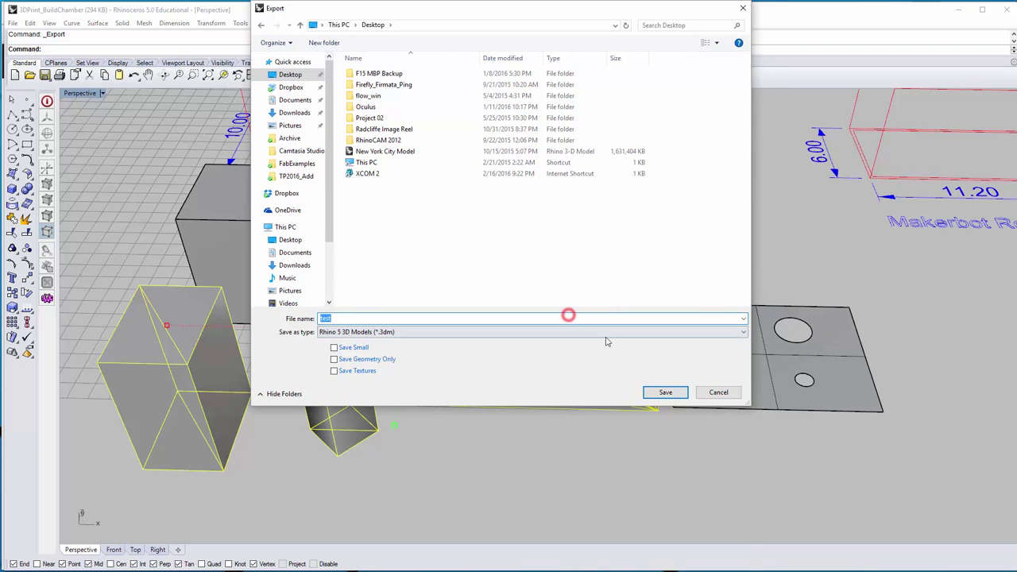
click(605, 332)
scroll(500, 481, down, 3)
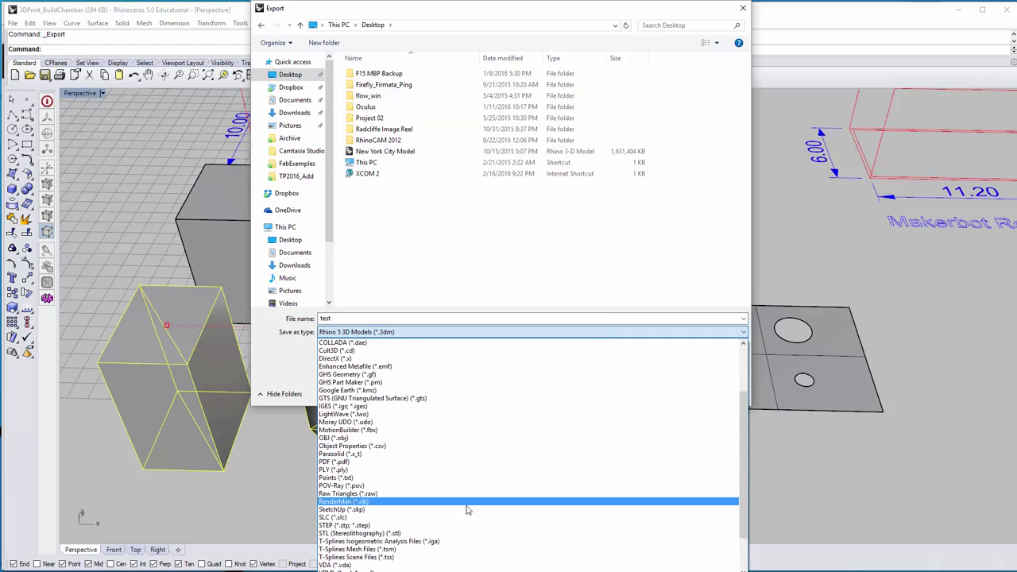
Set the export type to STL (Stereolithography), with geometry-only saving left off.
click(413, 534)
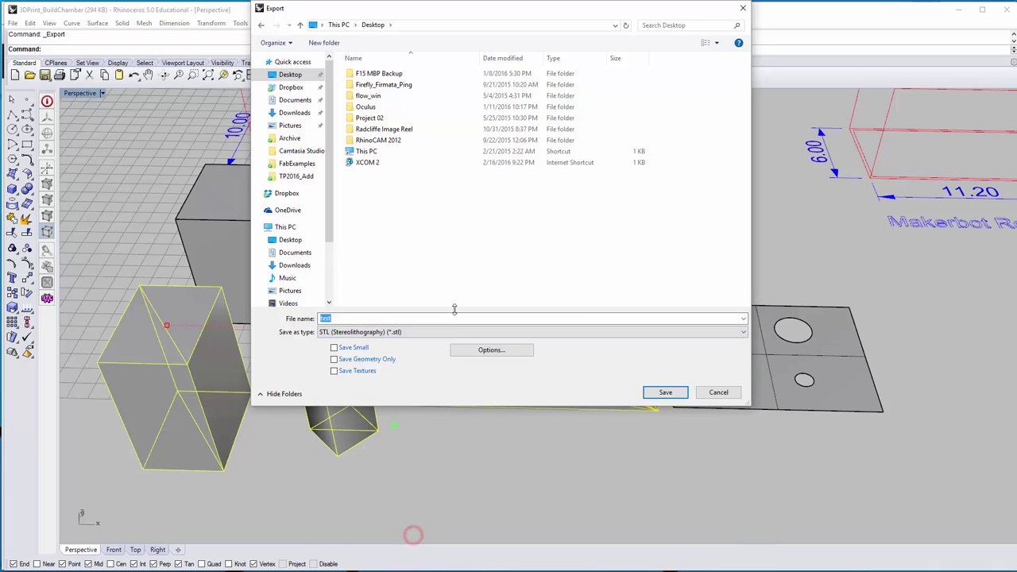
click(482, 350)
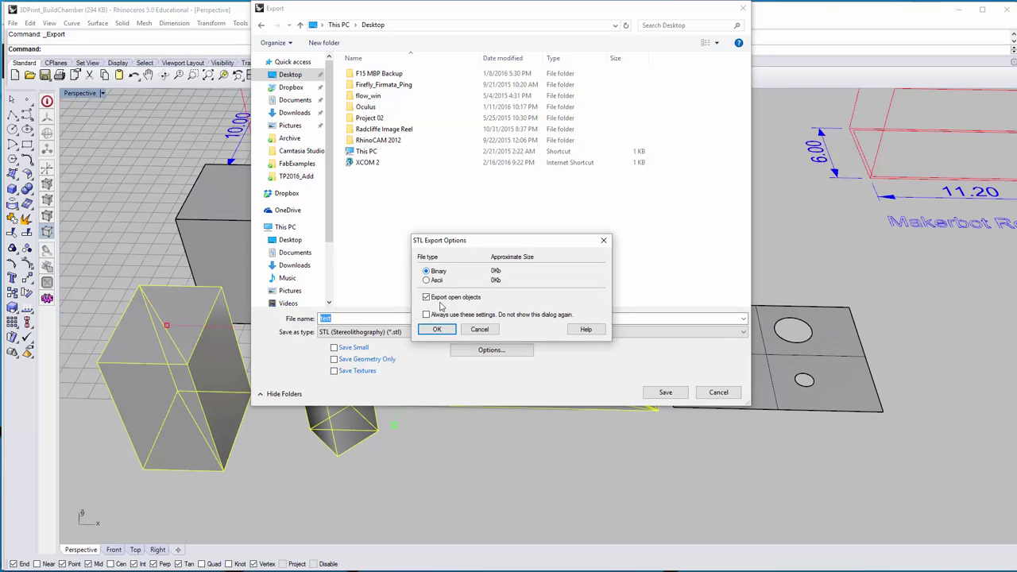
click(437, 329)
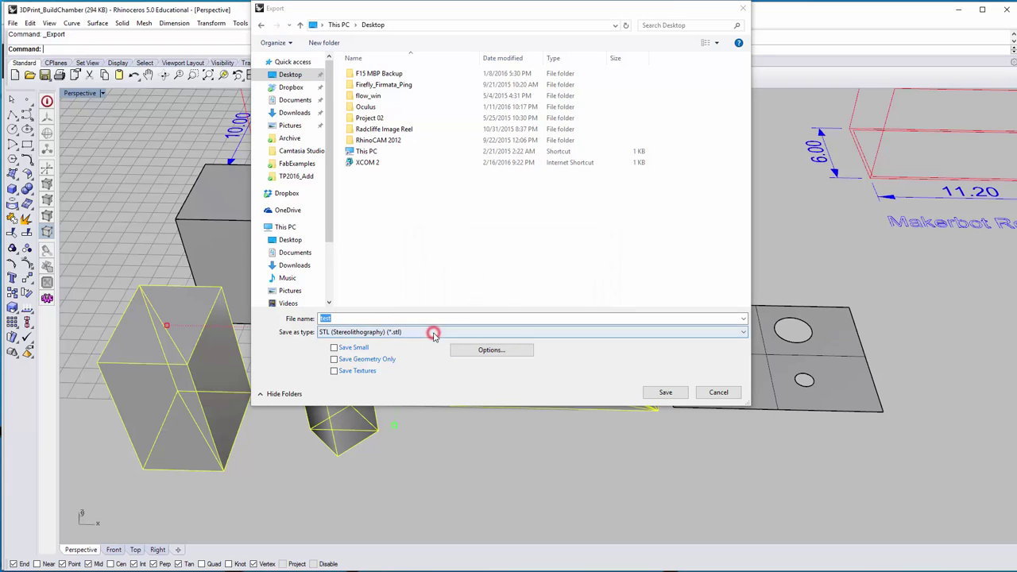
click(389, 359)
click(385, 349)
click(379, 358)
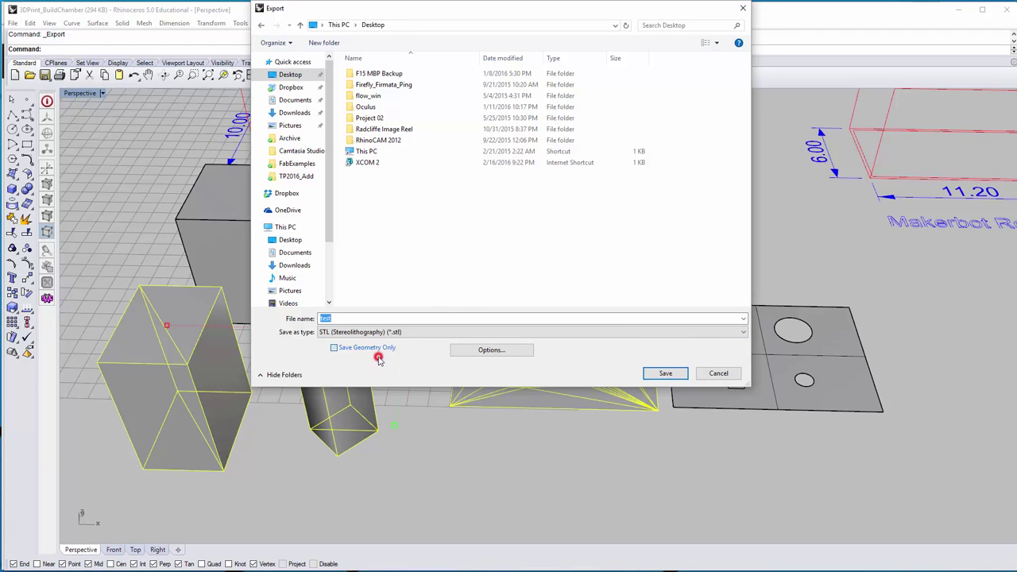
click(358, 351)
click(355, 350)
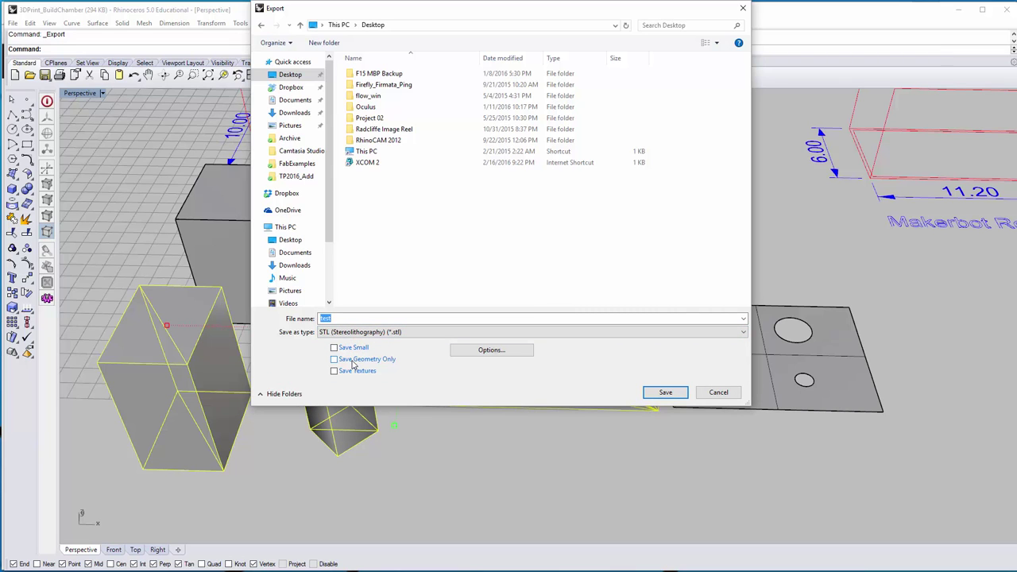
Save test.stl to the Desktop as a binary STL file.
click(666, 392)
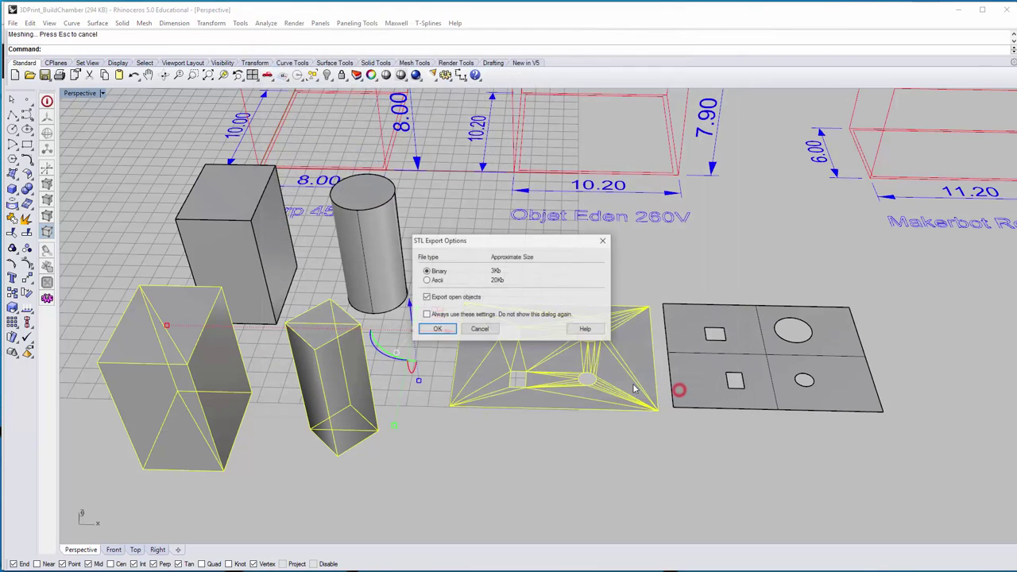
click(447, 327)
click(431, 257)
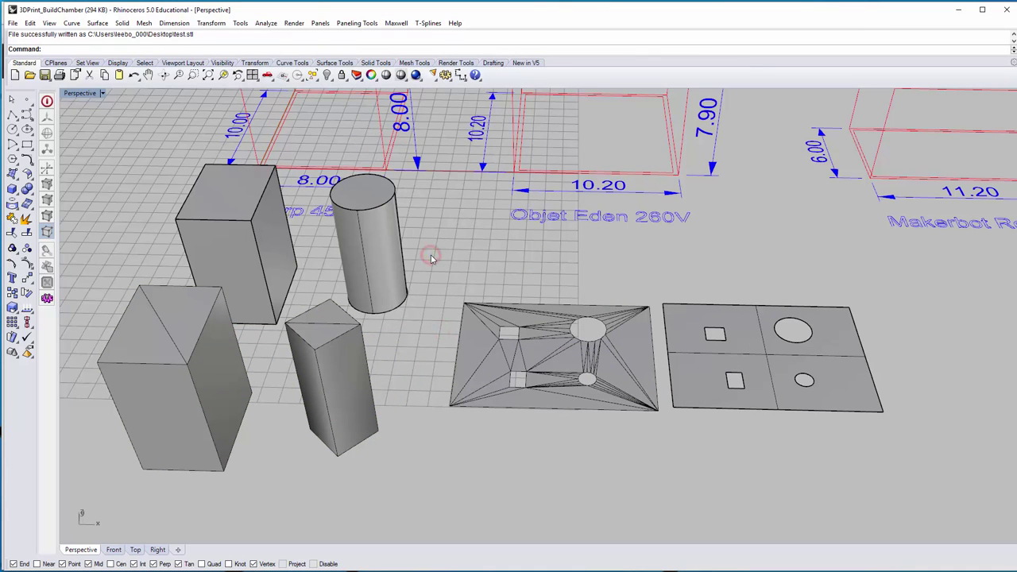
scroll(433, 279, down, 5)
scroll(399, 274, up, 2)
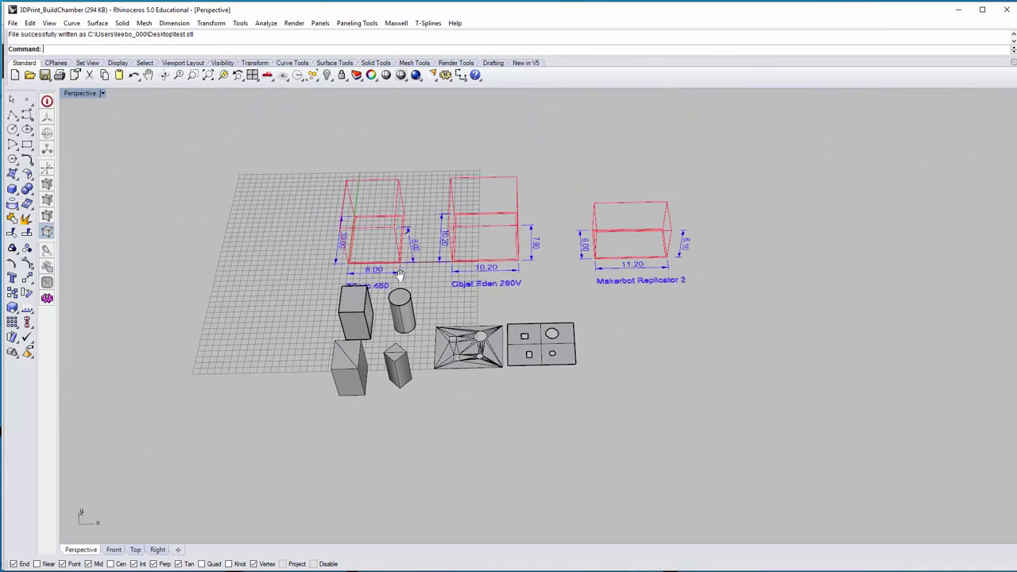
Import the test file from the Desktop.
click(12, 23)
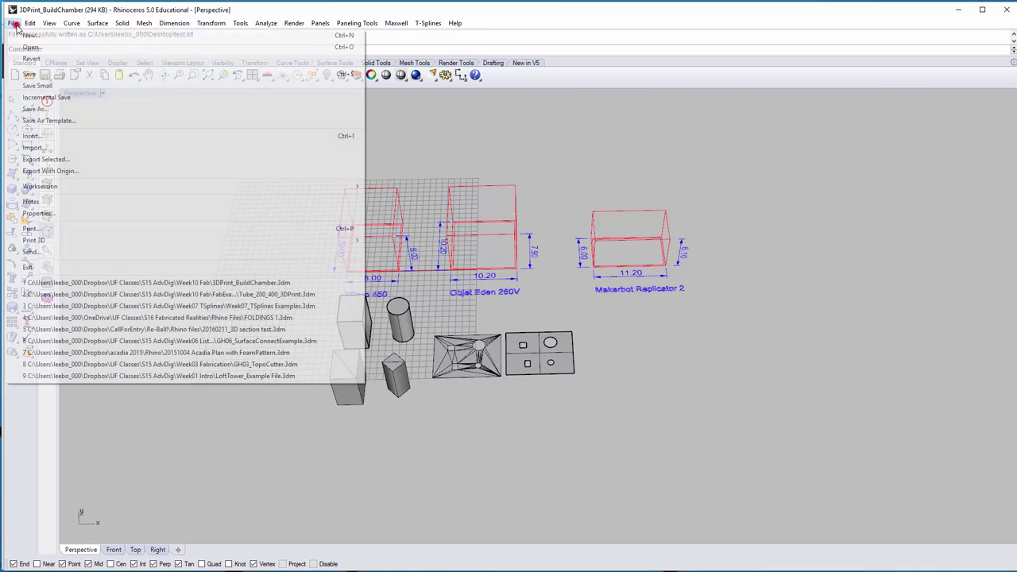
click(119, 146)
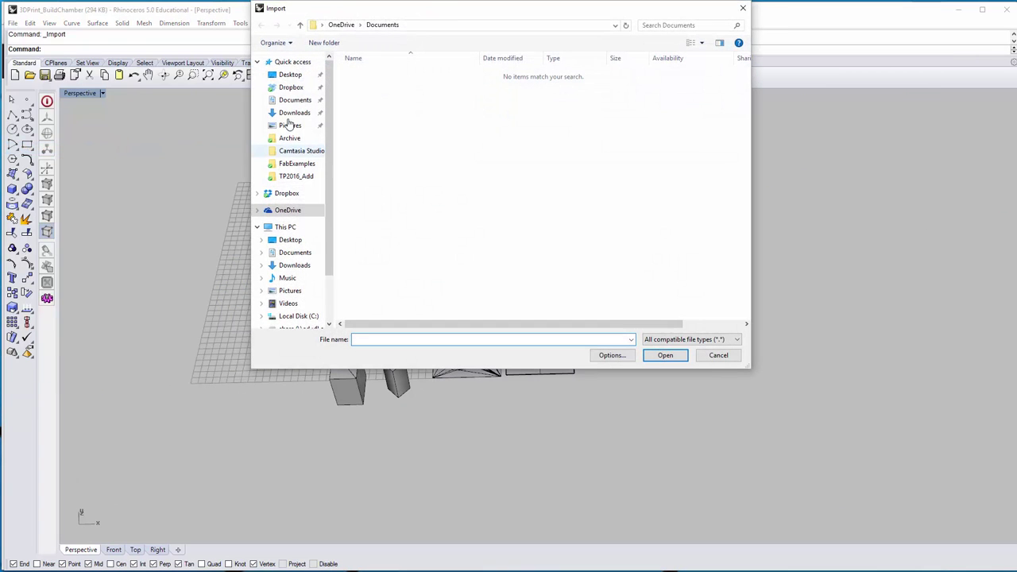
click(291, 75)
click(458, 228)
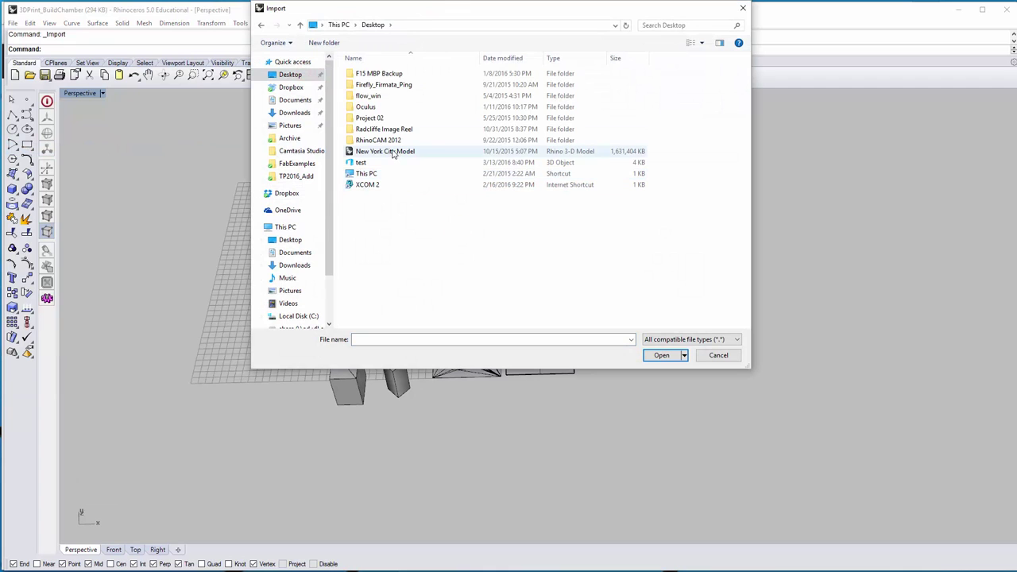
click(382, 166)
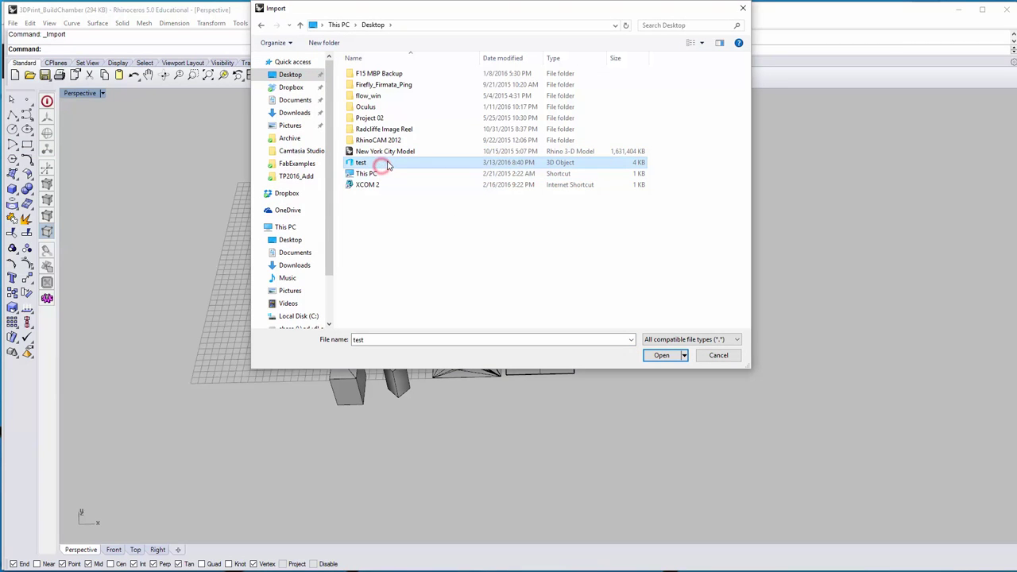
double_click(382, 166)
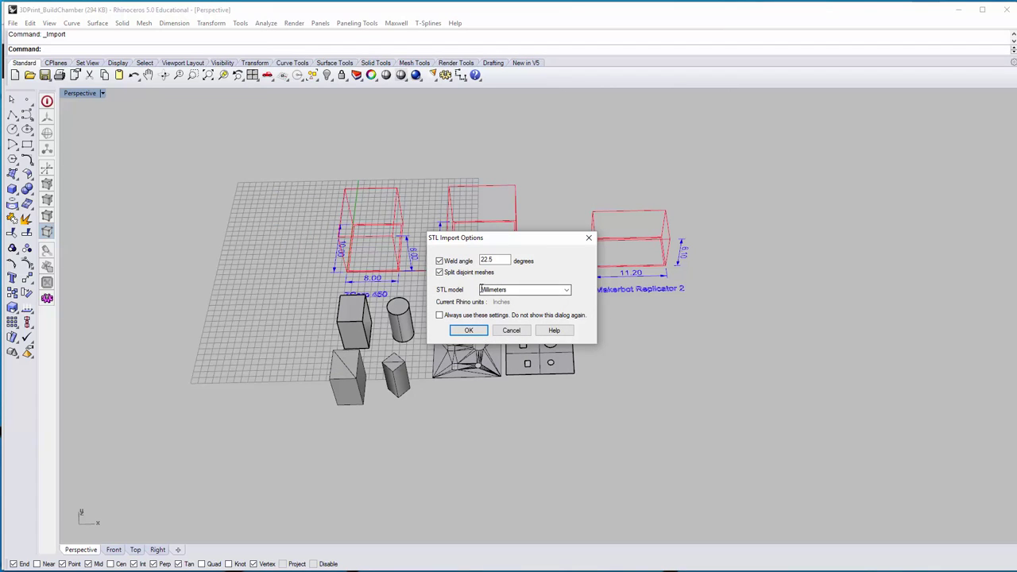
Set the STL model unit to Inches and finish importing the meshes.
click(563, 290)
click(562, 289)
click(567, 290)
click(540, 350)
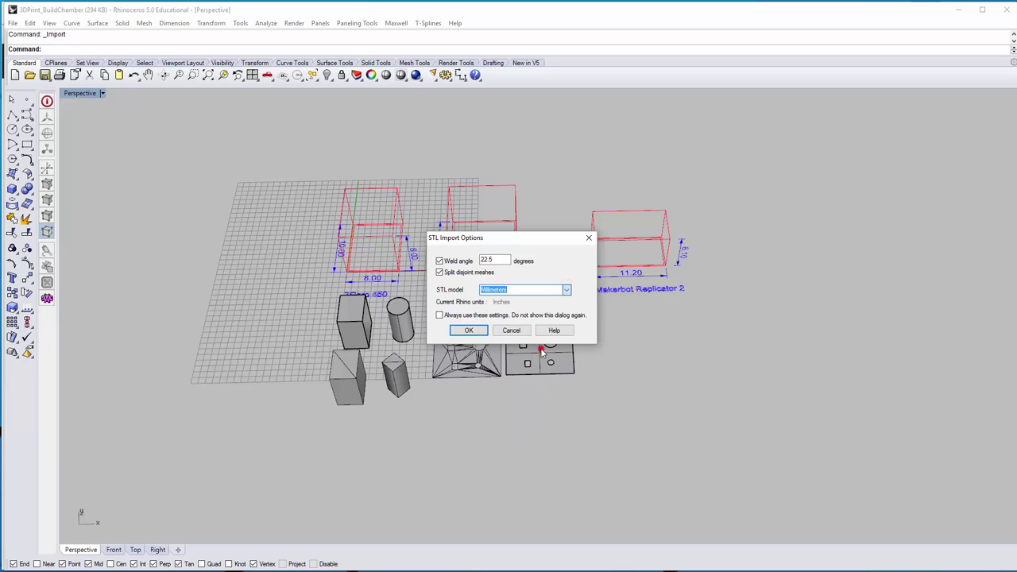
click(468, 331)
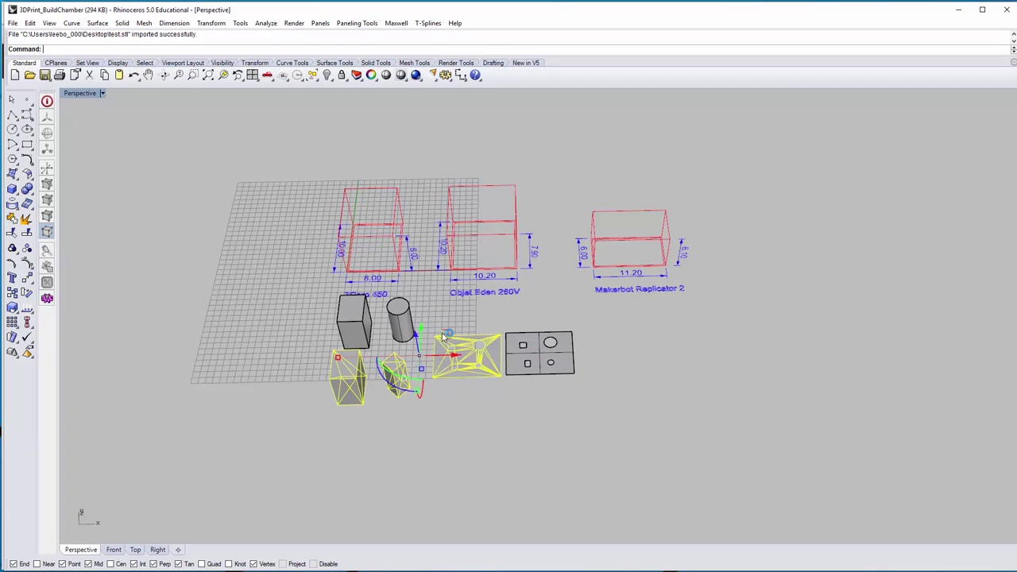
scroll(451, 337, up, 5)
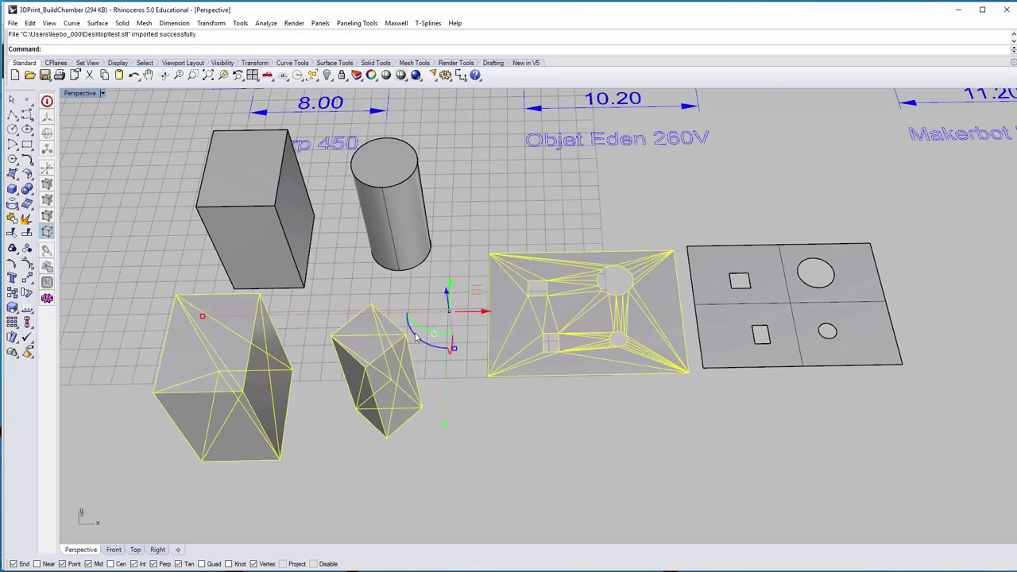
scroll(476, 310, down, 3)
drag(430, 296, 430, 381)
key(alt)
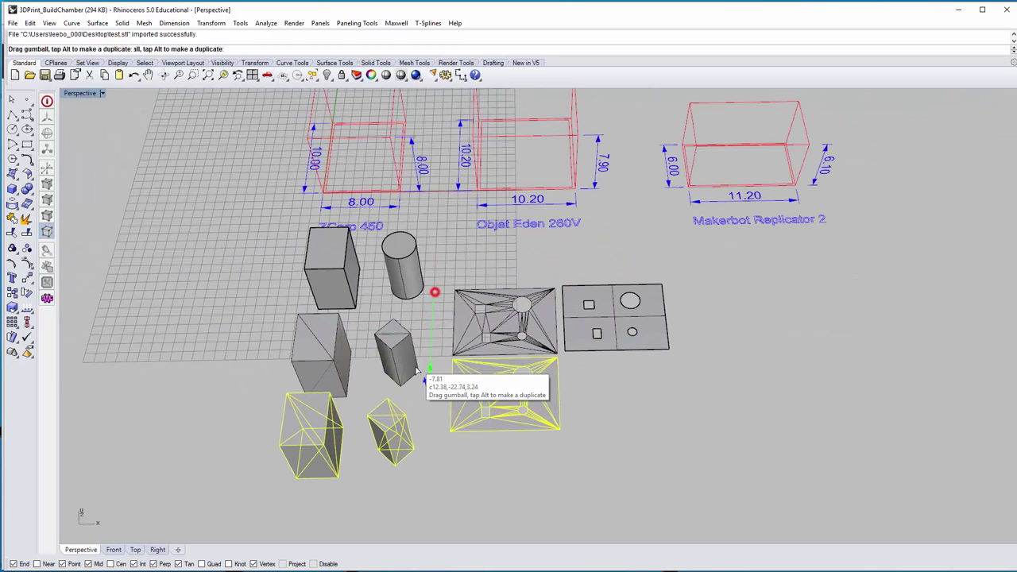
click(222, 402)
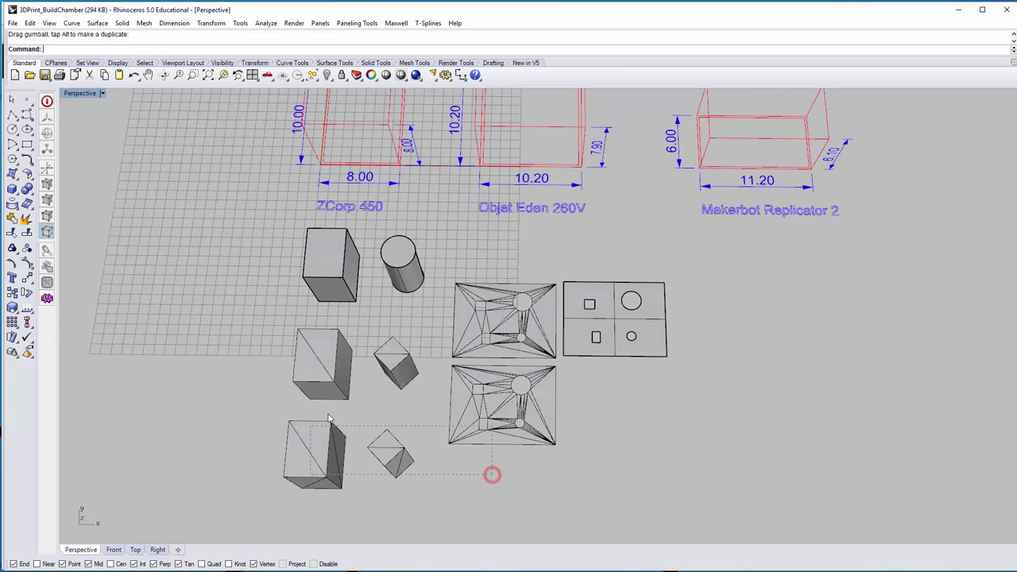
drag(490, 474, 338, 429)
click(481, 457)
drag(559, 493, 338, 433)
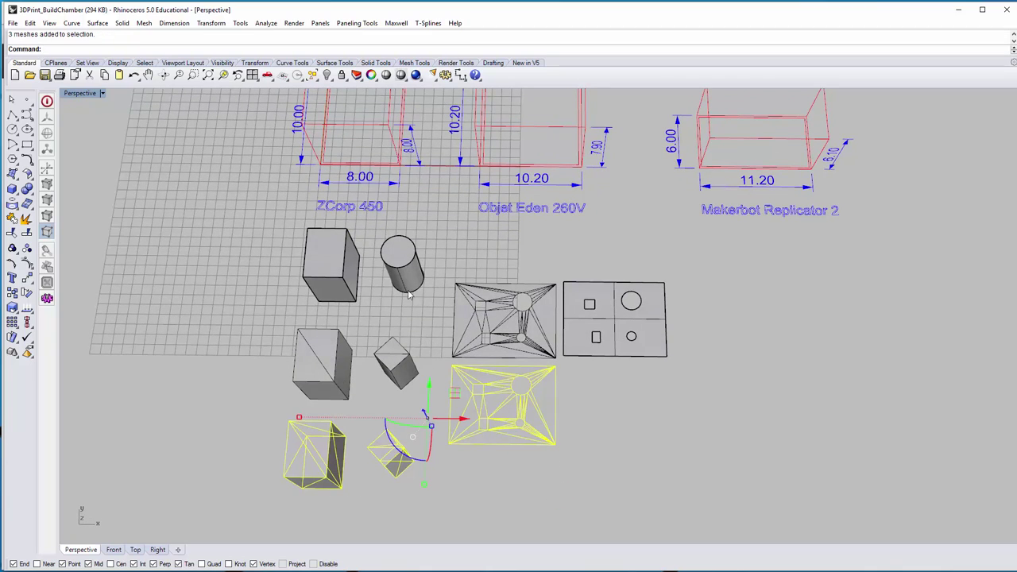
right_drag(409, 295, 415, 223)
drag(475, 383, 449, 123)
key(ctrl+shift+e)
key(Home)
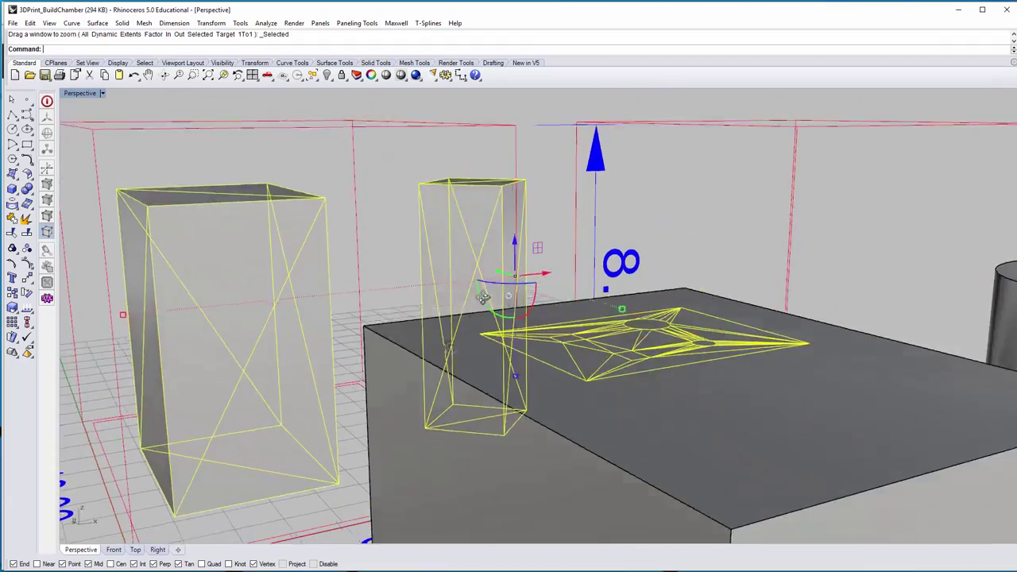
scroll(415, 284, up, 3)
scroll(414, 283, up, 2)
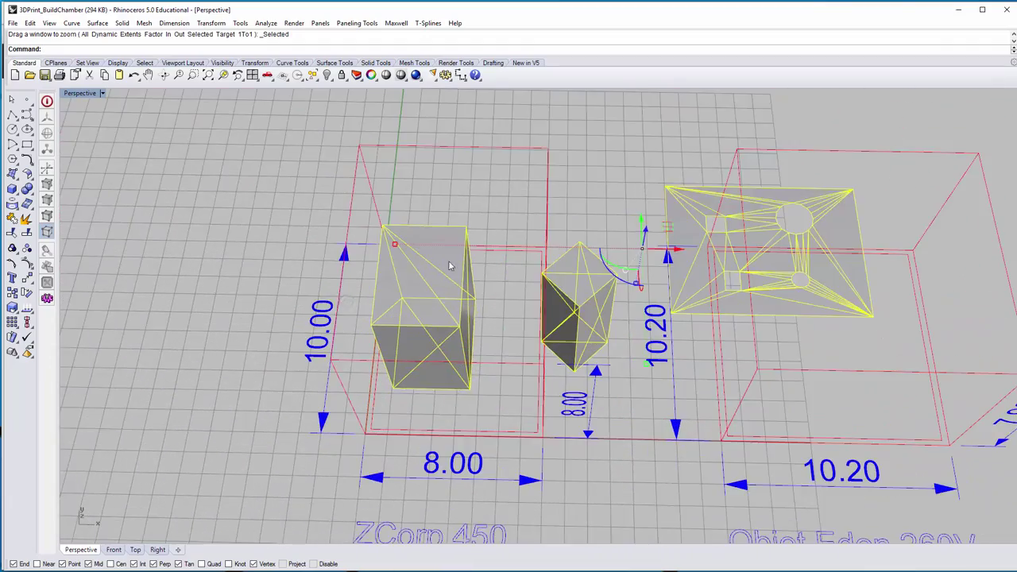
right_drag(449, 268, 513, 229)
key(Home)
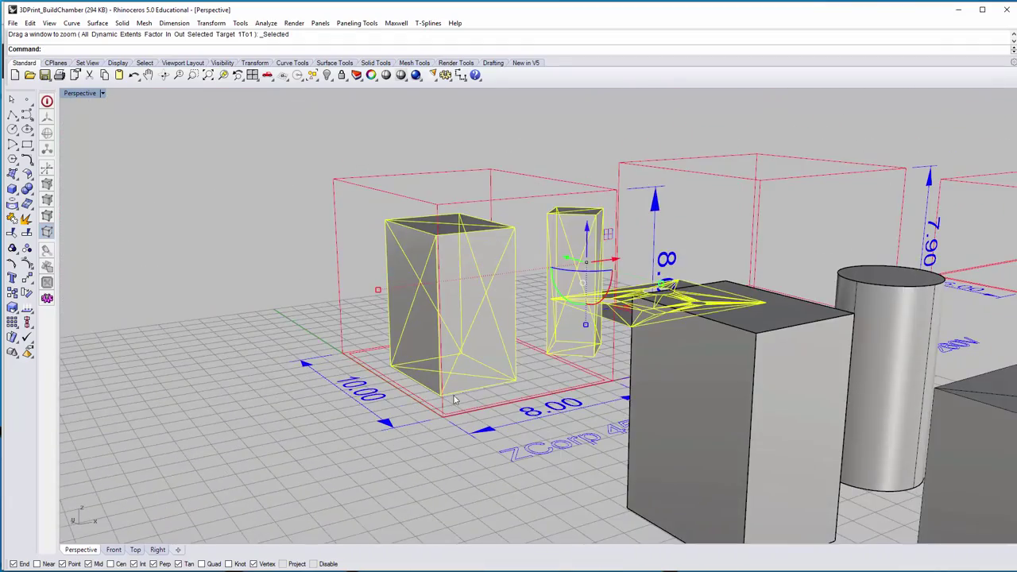
key(Home)
scroll(429, 316, up, 2)
shift+right_drag(451, 337, 589, 329)
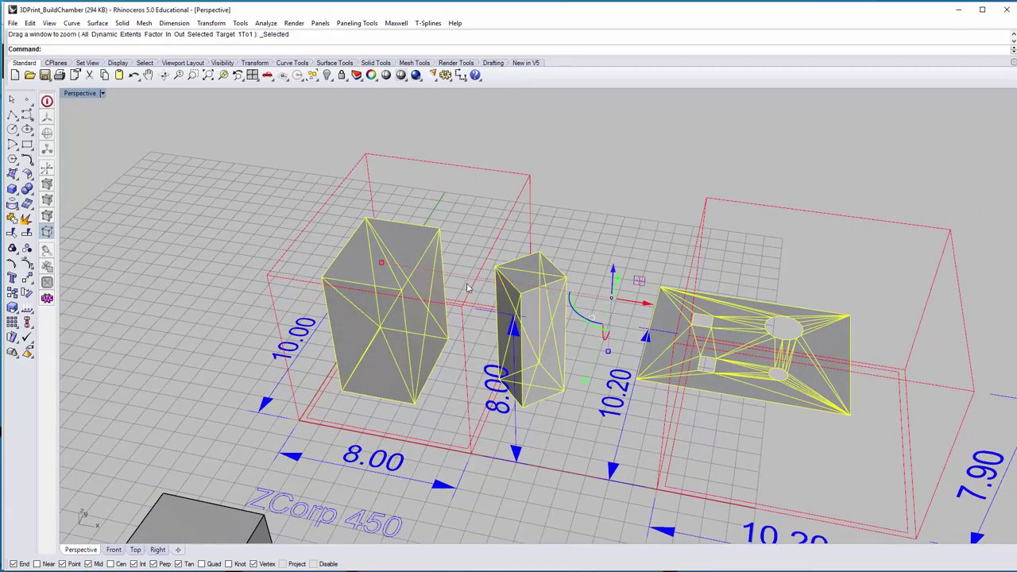
right_drag(468, 289, 624, 321)
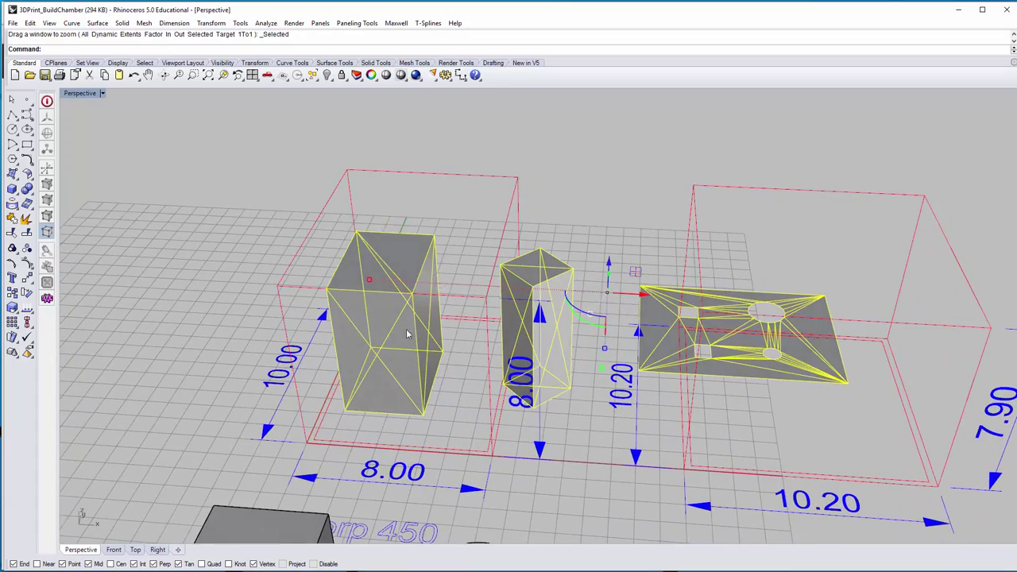
right_drag(406, 334, 518, 334)
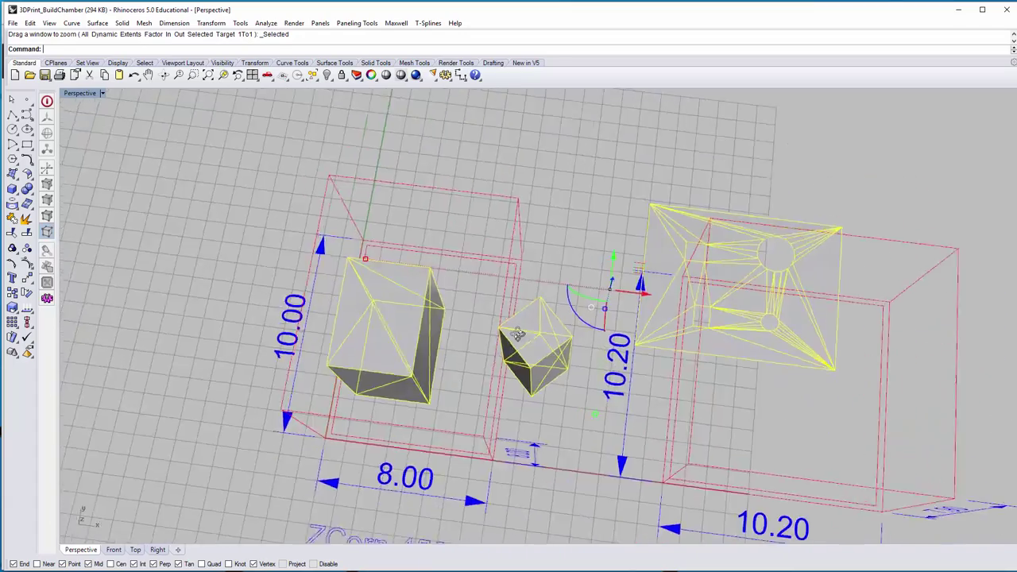
scroll(517, 333, down, 5)
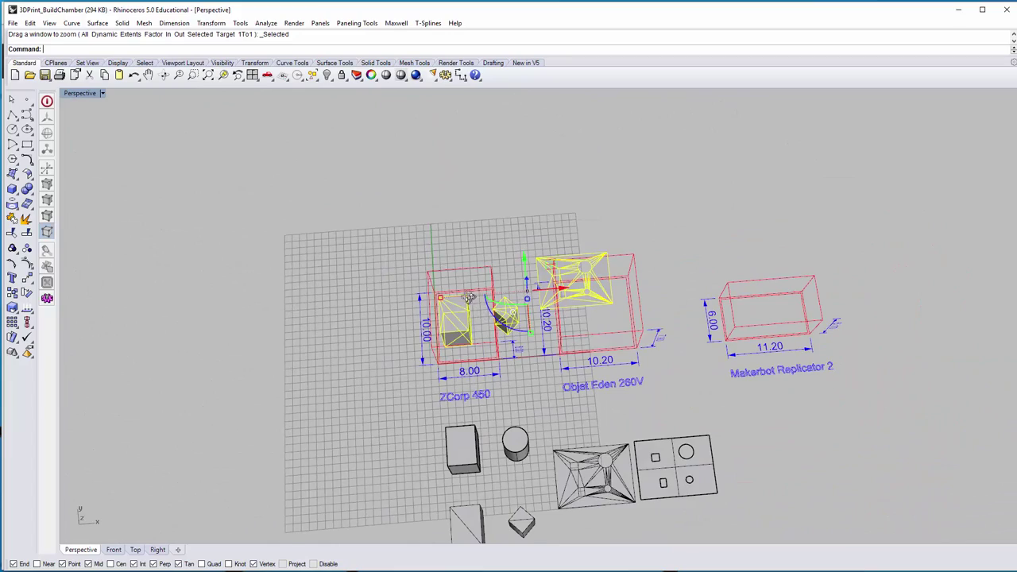
right_drag(469, 297, 457, 304)
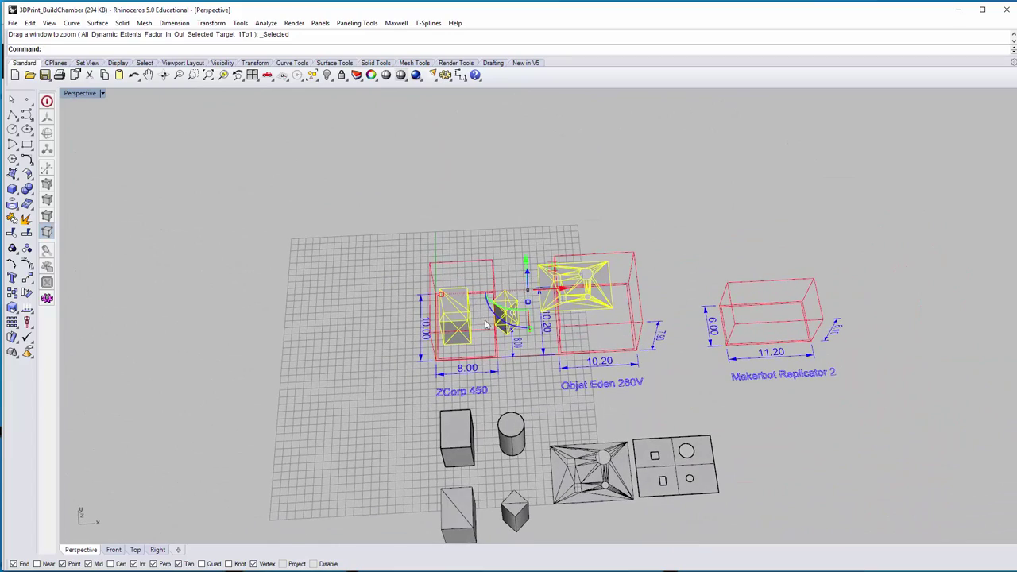
right_drag(532, 215, 433, 294)
scroll(483, 301, up, 5)
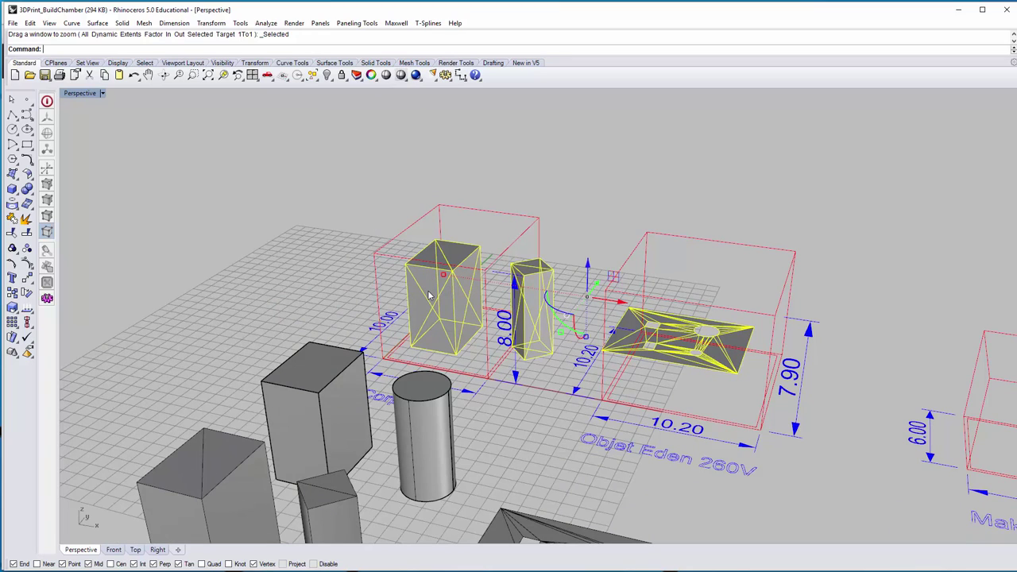
right_drag(425, 302, 393, 350)
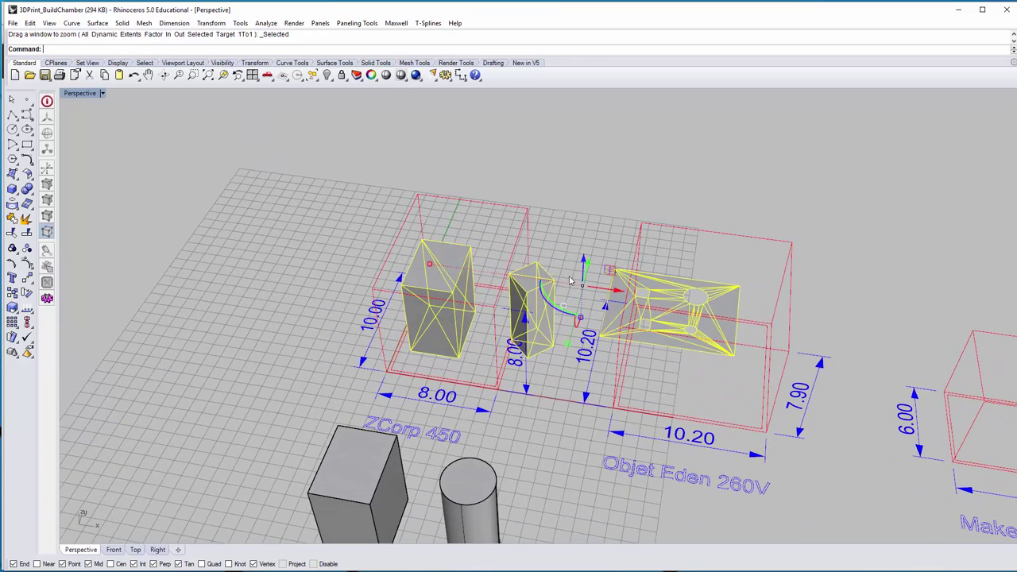
mouse_move(603, 317)
right_down()
mouse_move(588, 333)
mouse_move(616, 322)
right_up()
scroll(615, 321, down, 5)
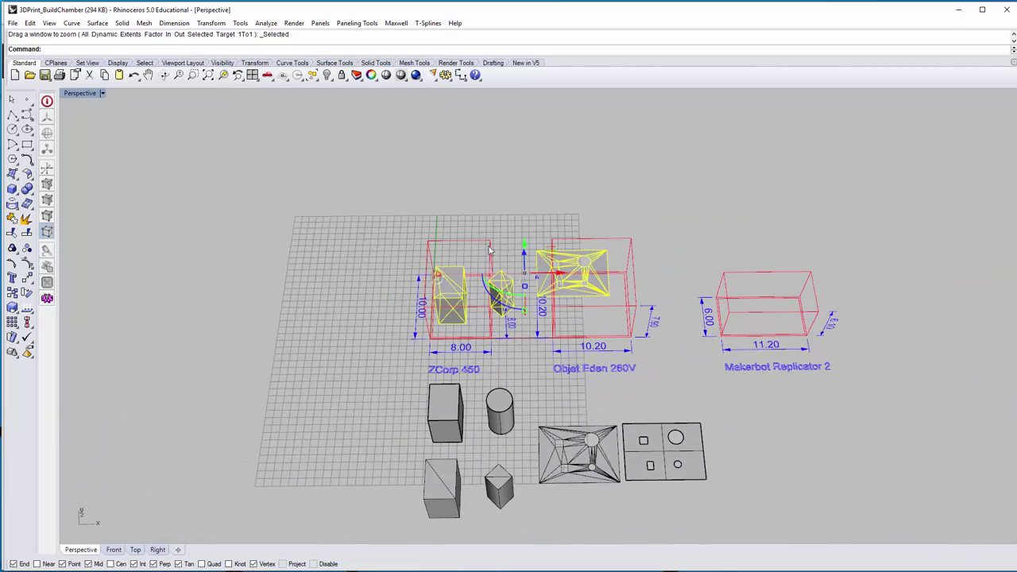
key(Delete)
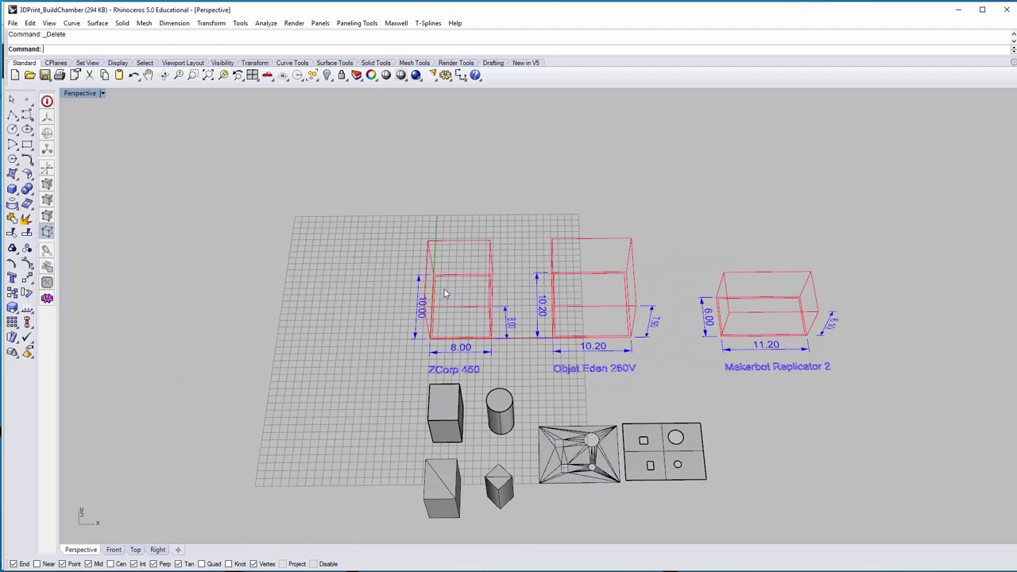
Orbit, pan and zoom the Perspective view to reframe the build chambers.
right_drag(521, 314, 502, 300)
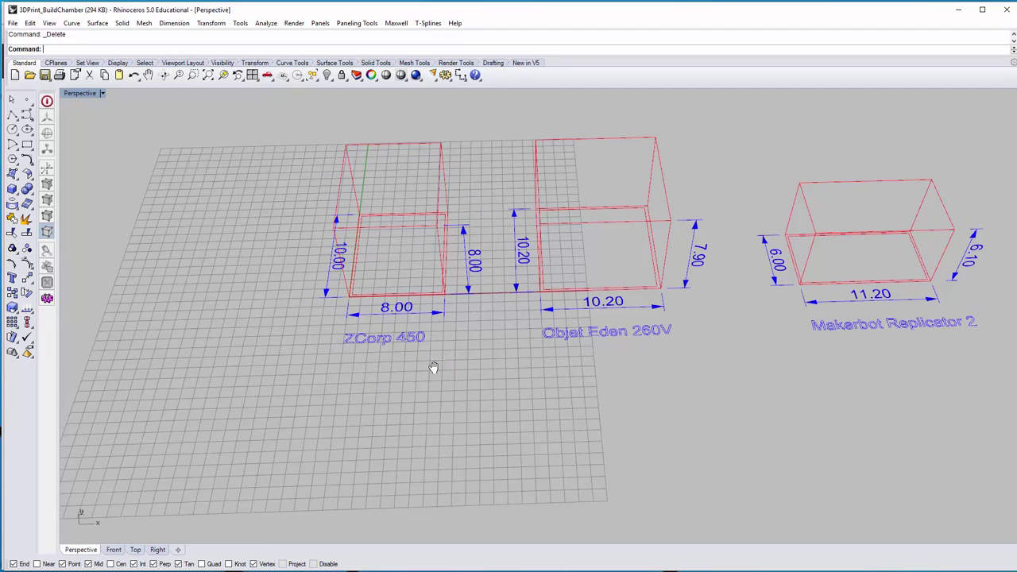
shift+right_drag(378, 378, 348, 343)
scroll(342, 360, up, 4)
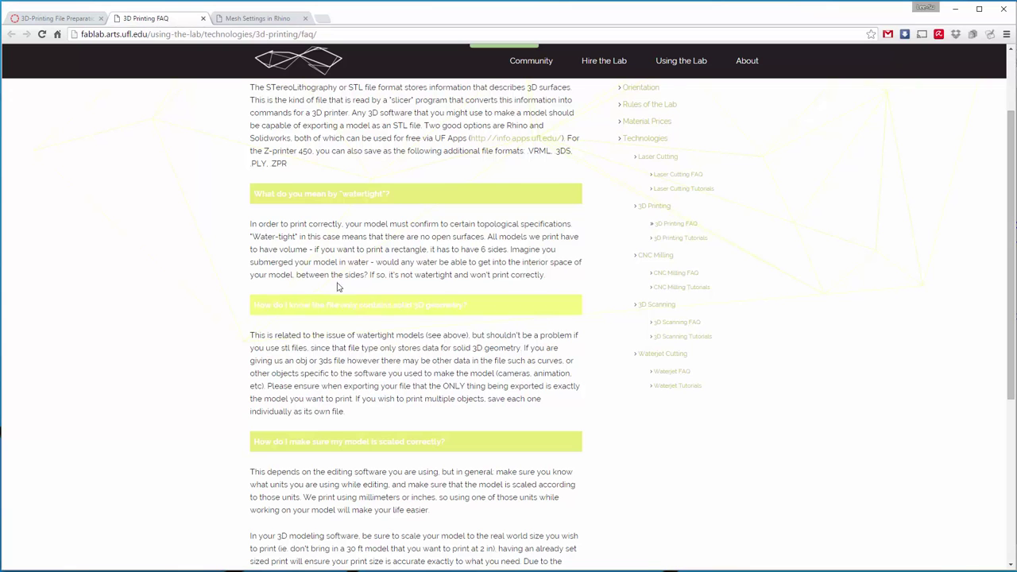
scroll(340, 258, up, 1)
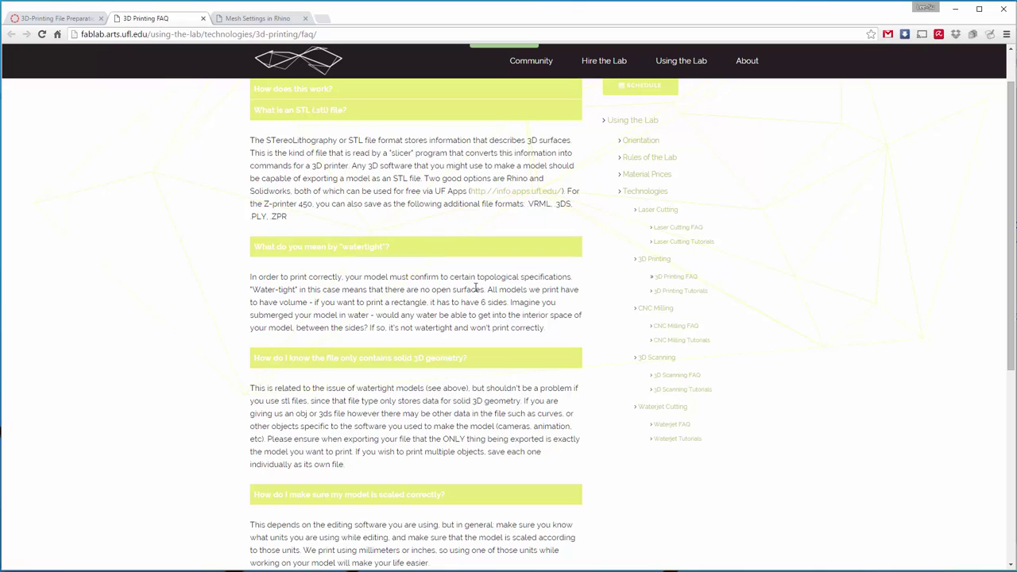
double_click(281, 302)
click(307, 305)
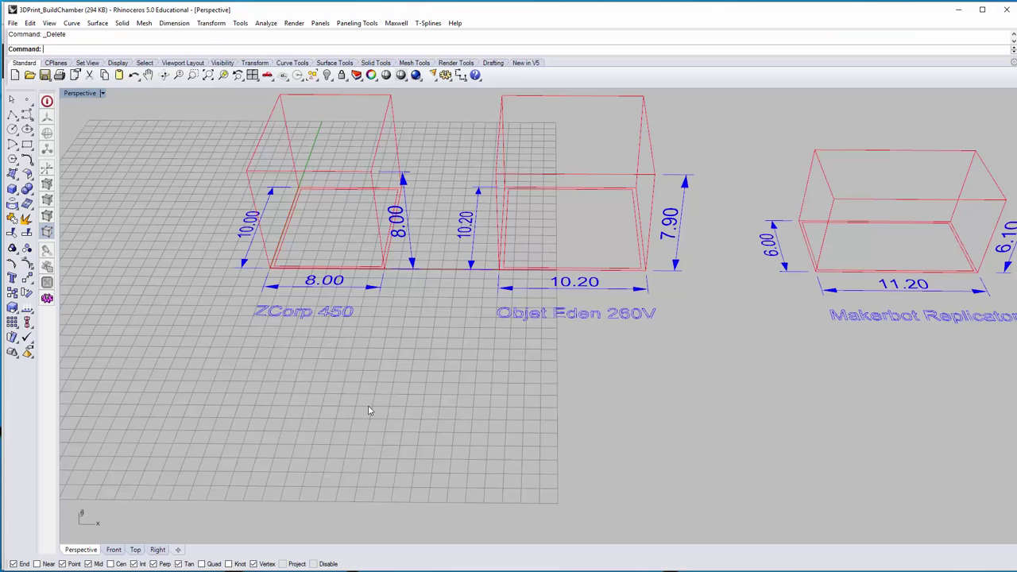
Draw a solid cylinder on the grid and zoom to it with ZS.
scroll(340, 422, up, 5)
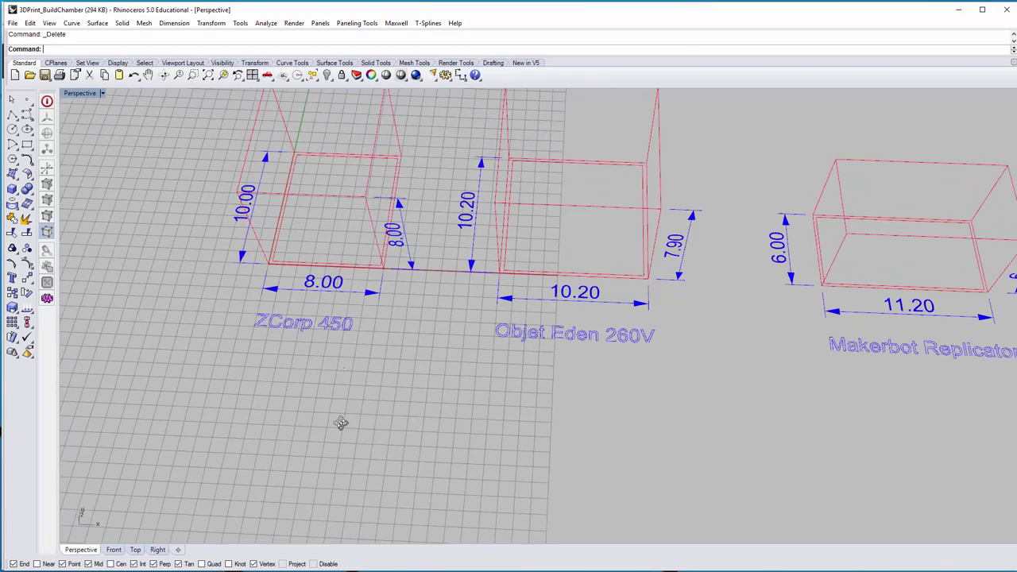
right_drag(333, 350, 346, 354)
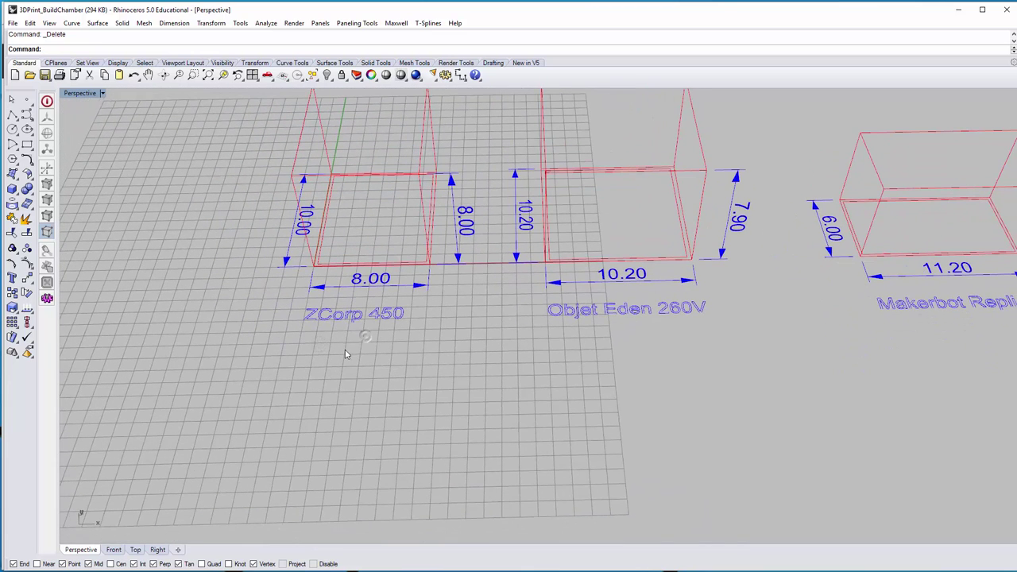
click(12, 188)
click(367, 398)
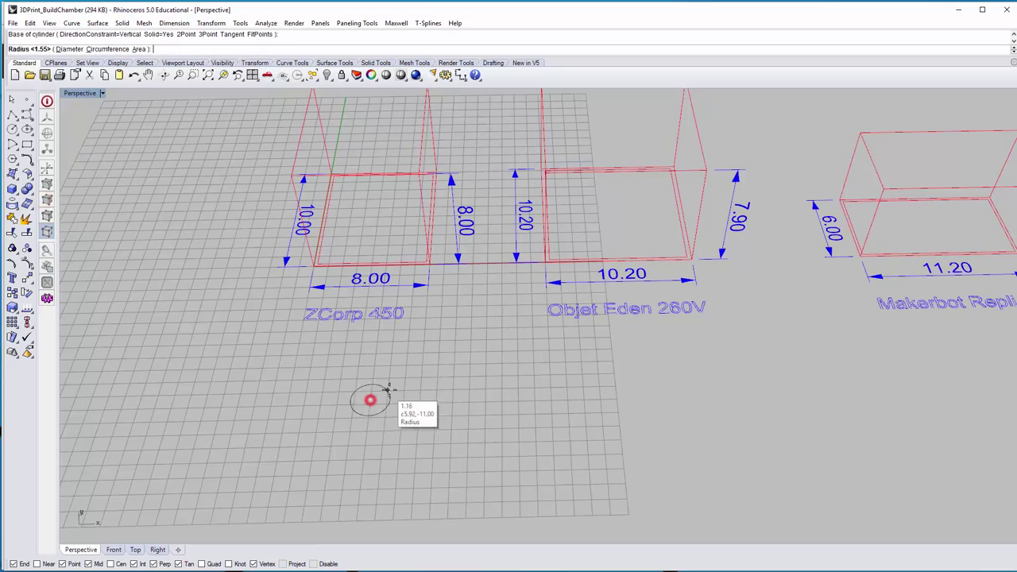
click(391, 407)
click(389, 343)
right_drag(286, 370, 402, 346)
click(329, 298)
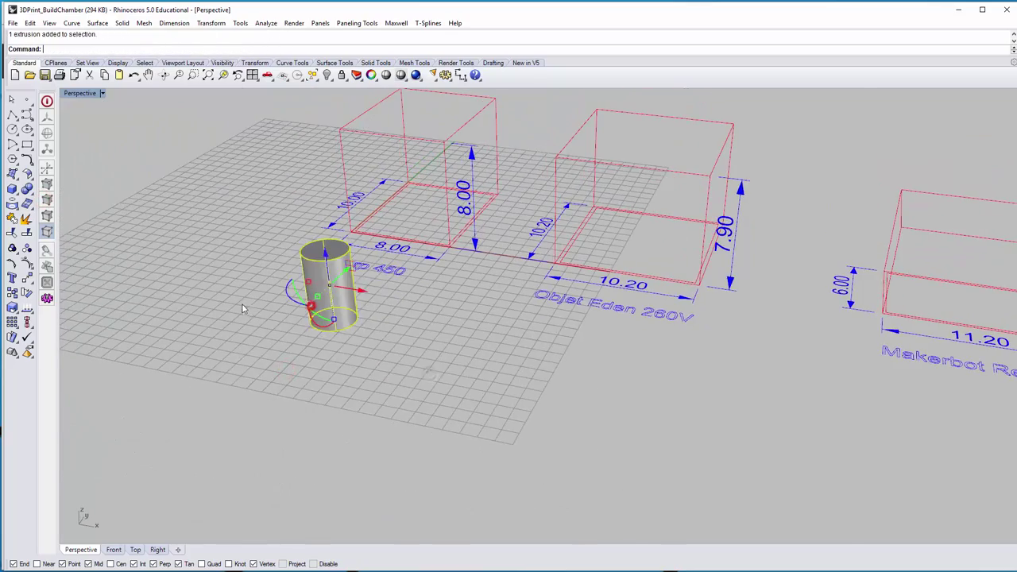
text(zs)
key(Return)
Measure the cylinder's volume with Vo: 33.658169 cubic inches.
right_drag(243, 306, 505, 343)
click(504, 343)
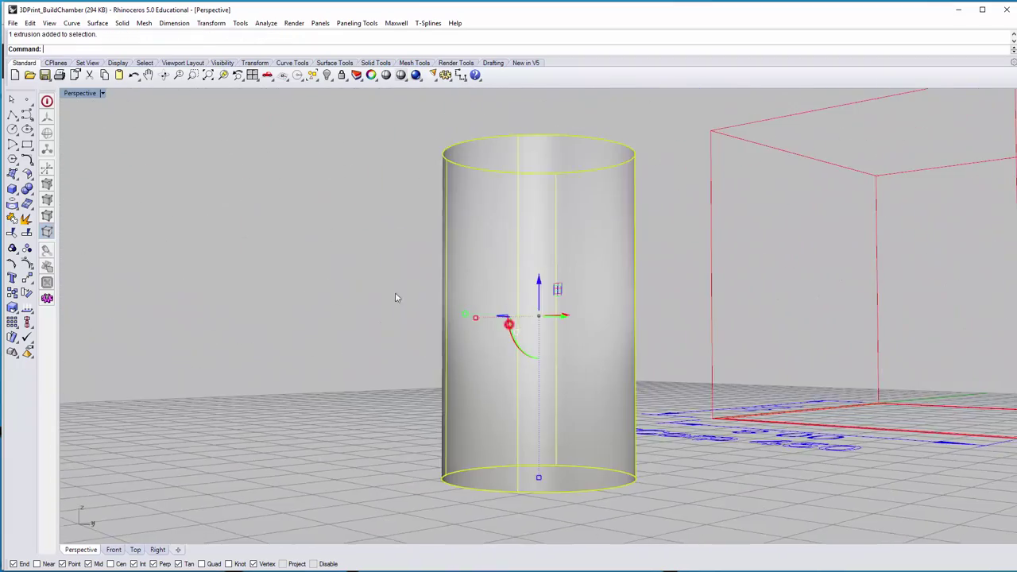
right_drag(397, 294, 372, 343)
text(Volume)
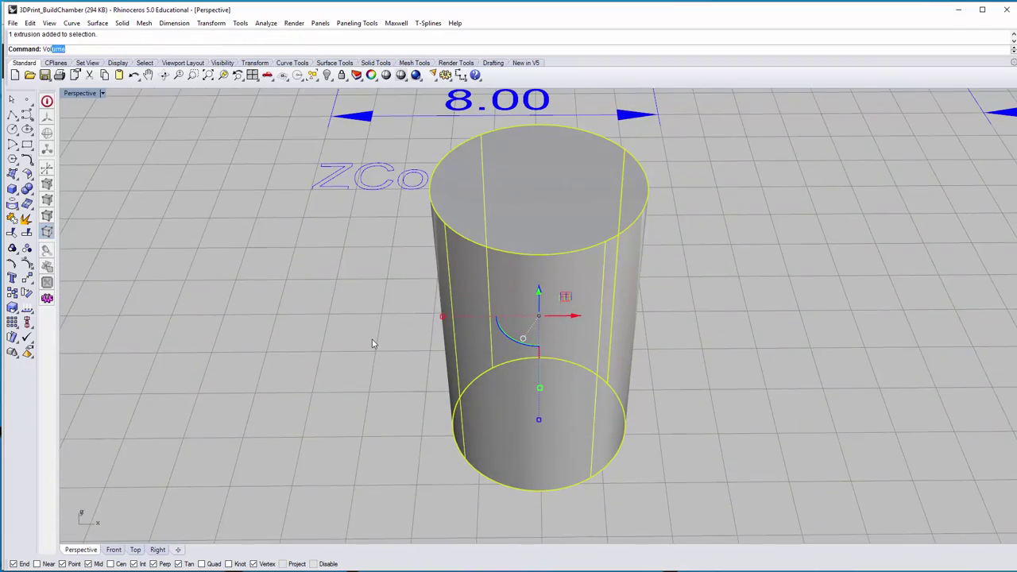
key(Return)
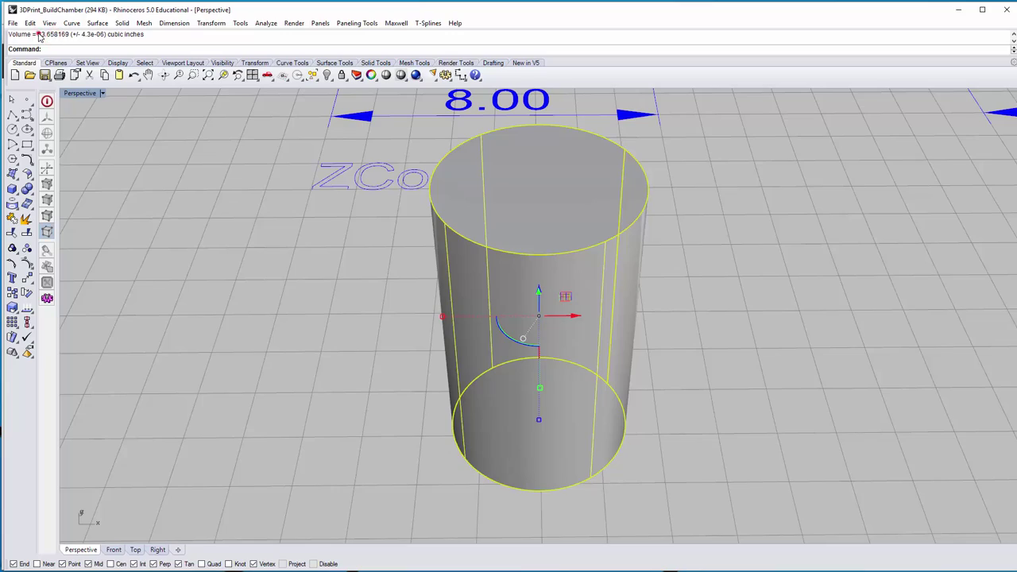
drag(37, 34, 50, 35)
click(275, 259)
click(445, 294)
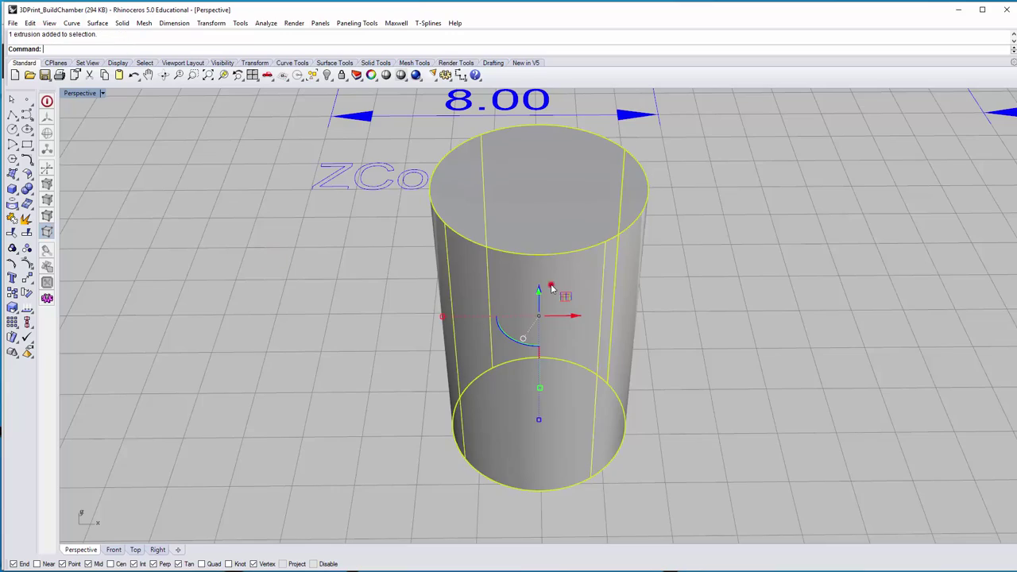
right_drag(550, 286, 460, 339)
Delete the cylinder's top face, leaving an open tube.
click(250, 278)
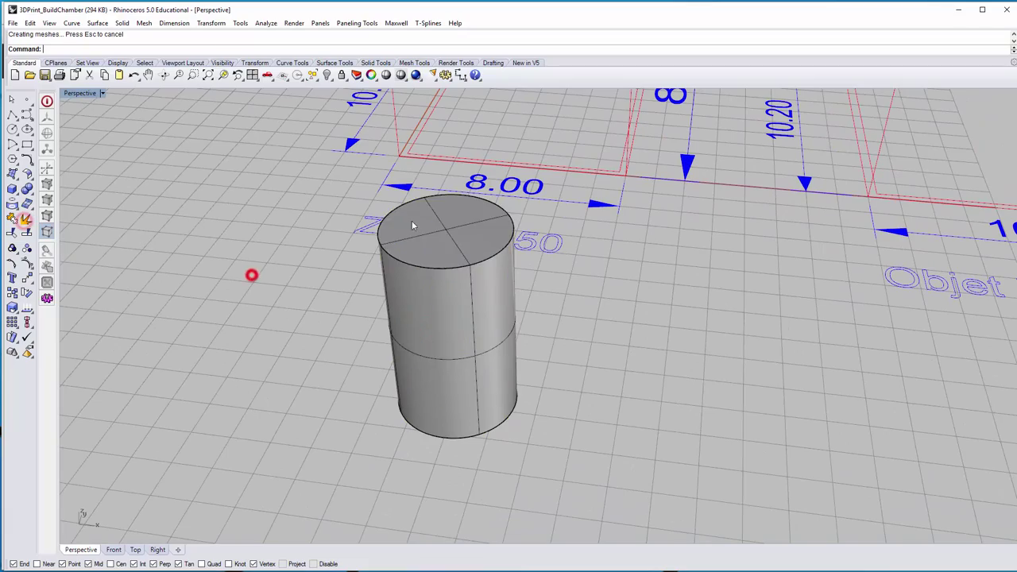
ctrl+shift+click(414, 216)
key(Delete)
right_drag(423, 228, 466, 294)
Measure the open tube's volume despite the warning: 22.4387796 cubic inches.
click(466, 294)
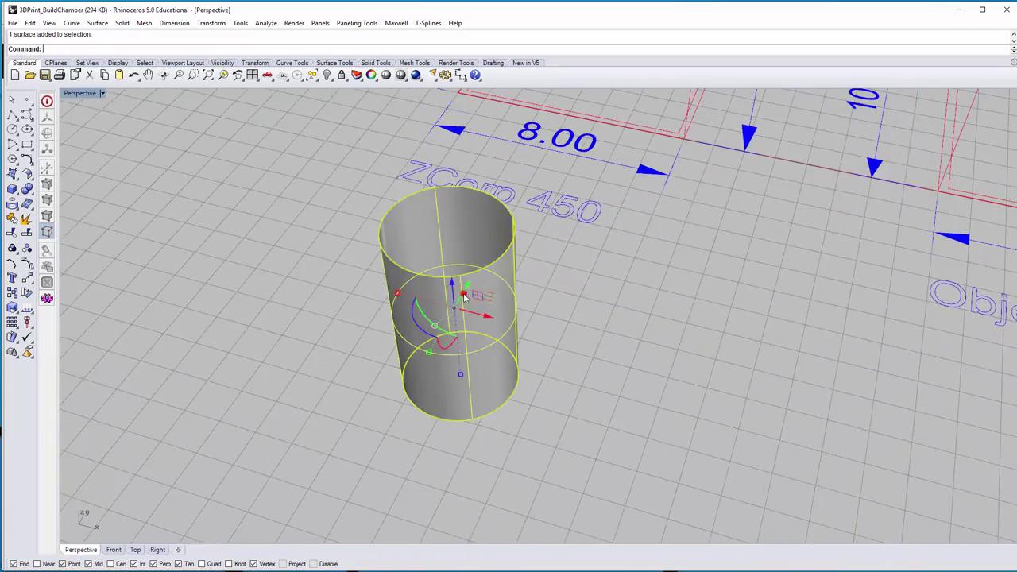
text(Volume)
key(Return)
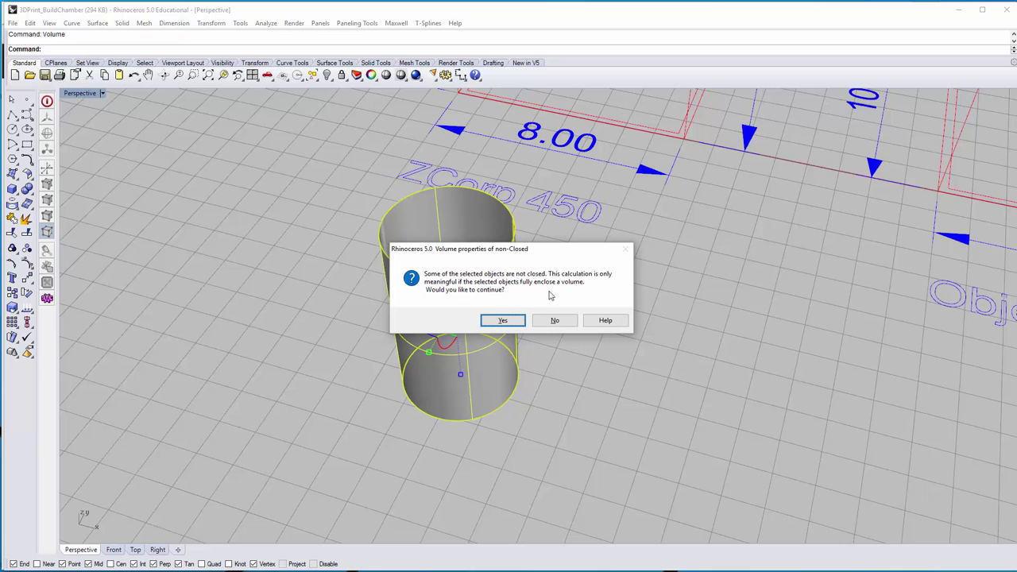
click(503, 320)
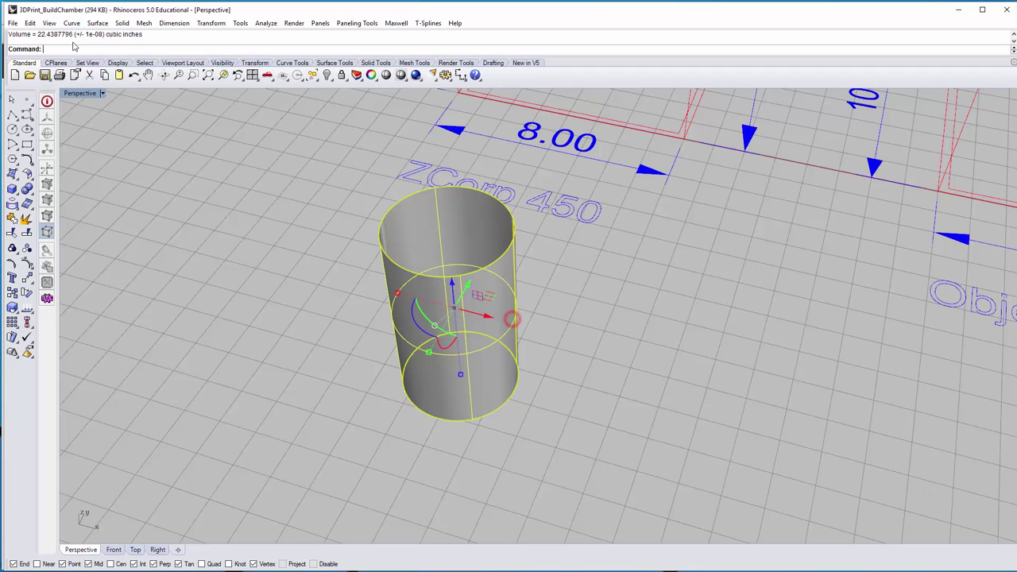
click(273, 257)
right_drag(355, 277, 364, 332)
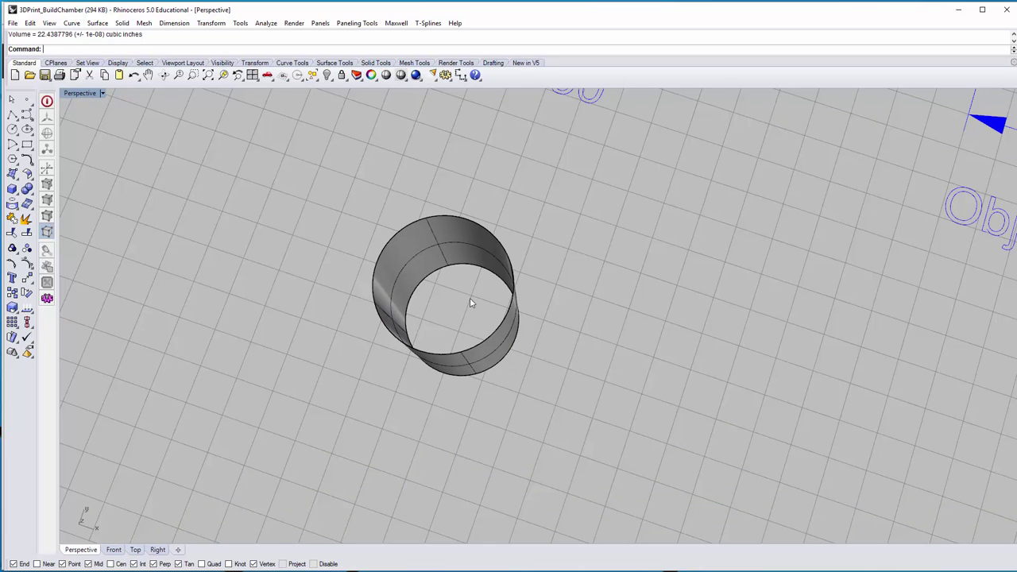
mouse_move(470, 303)
right_down()
mouse_move(469, 238)
mouse_move(479, 301)
right_up()
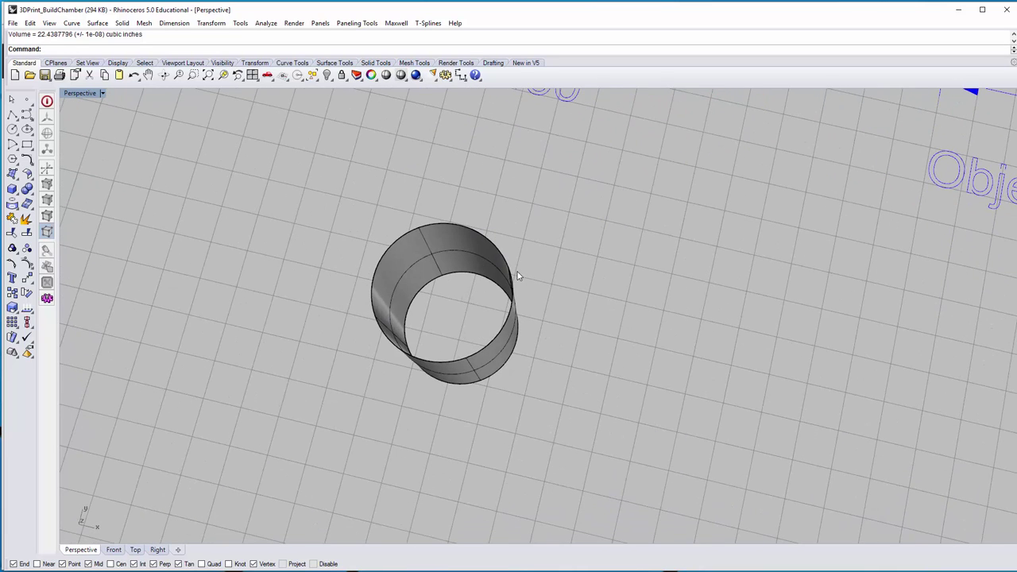
Thicken the open tube's wall with OffsetSrf.
text(etSrf)
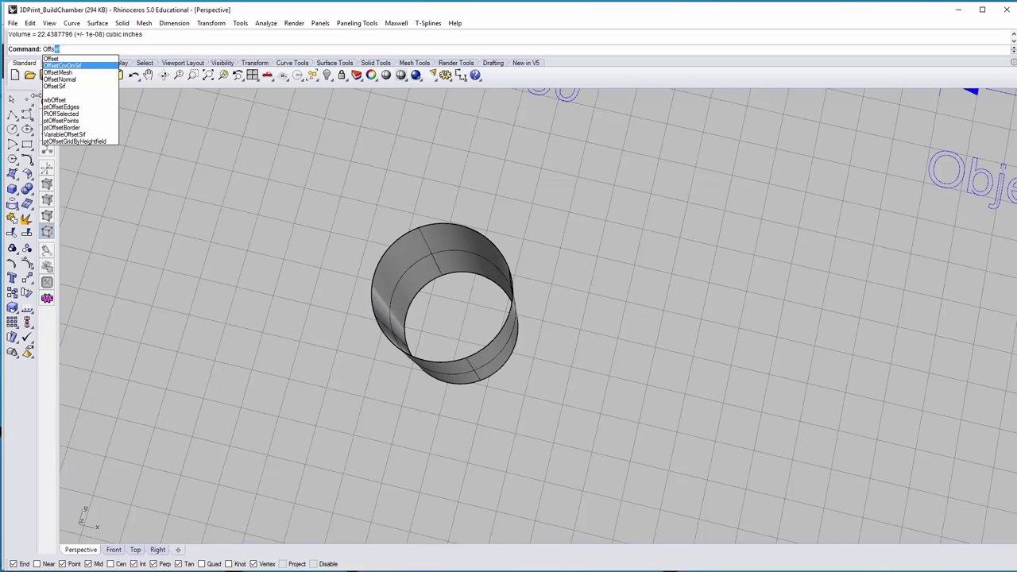
key(Return)
click(474, 366)
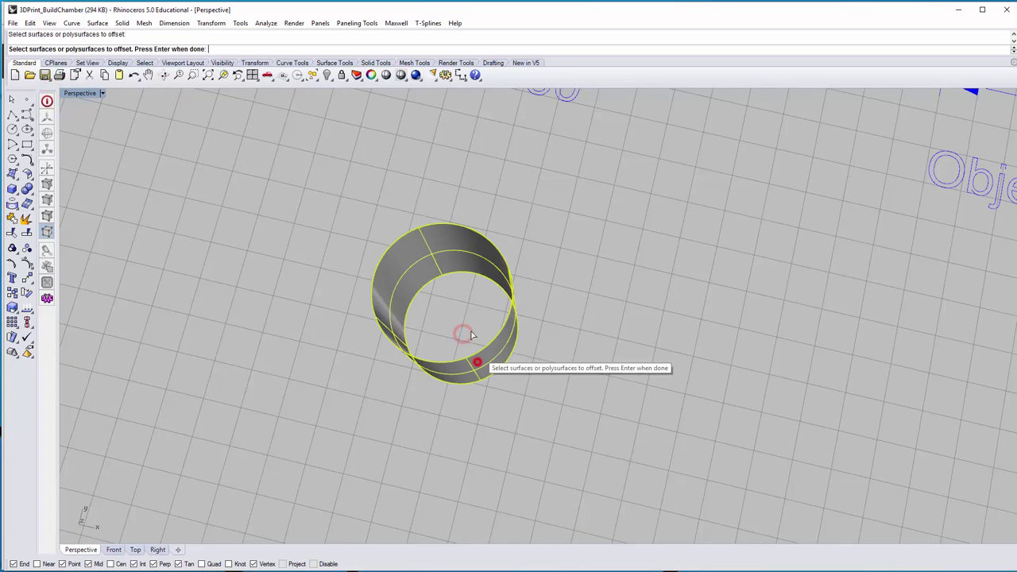
right_drag(474, 365, 531, 329)
key(Return)
key(Return)
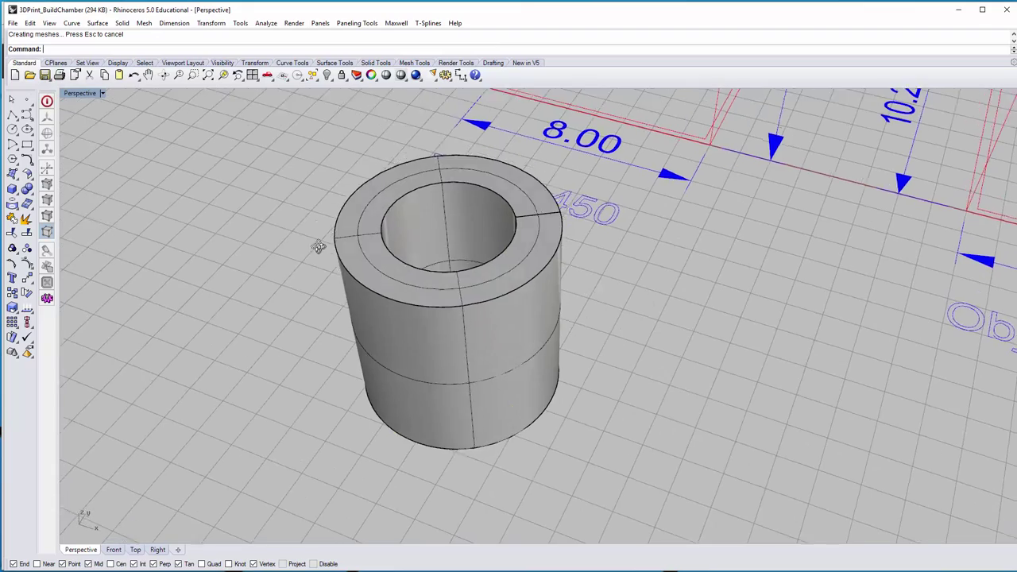
right_drag(318, 245, 357, 253)
click(357, 252)
click(267, 285)
right_drag(267, 286, 302, 300)
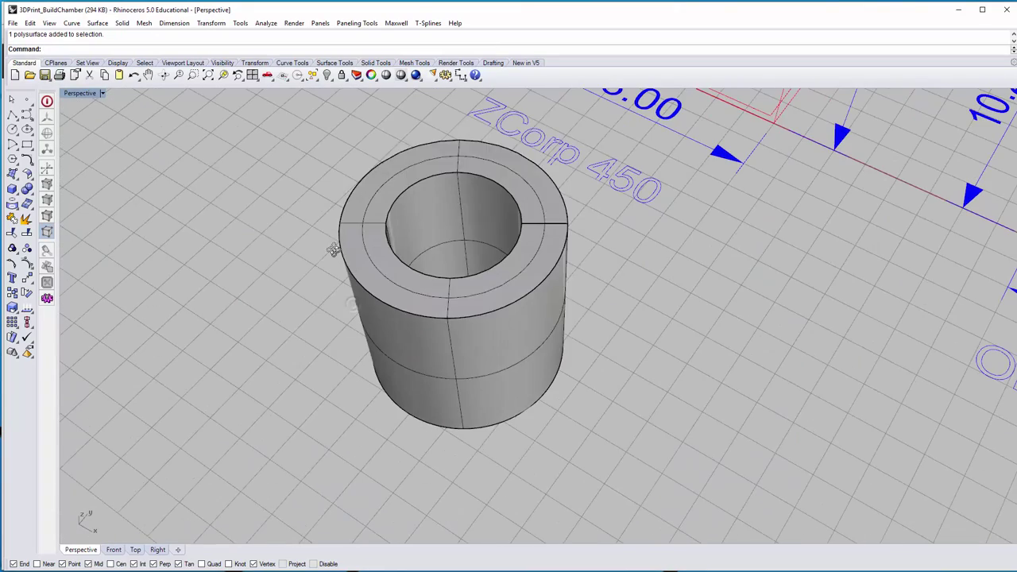
Measure the thick-walled tube's volume: 61.1293255 cubic inches.
click(445, 291)
text(Volume)
key(Return)
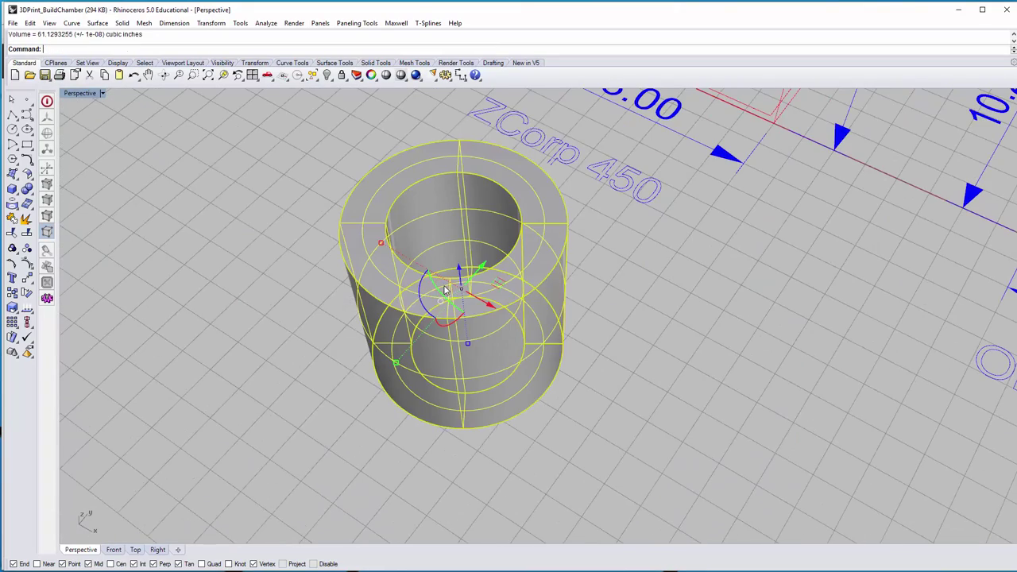
click(239, 230)
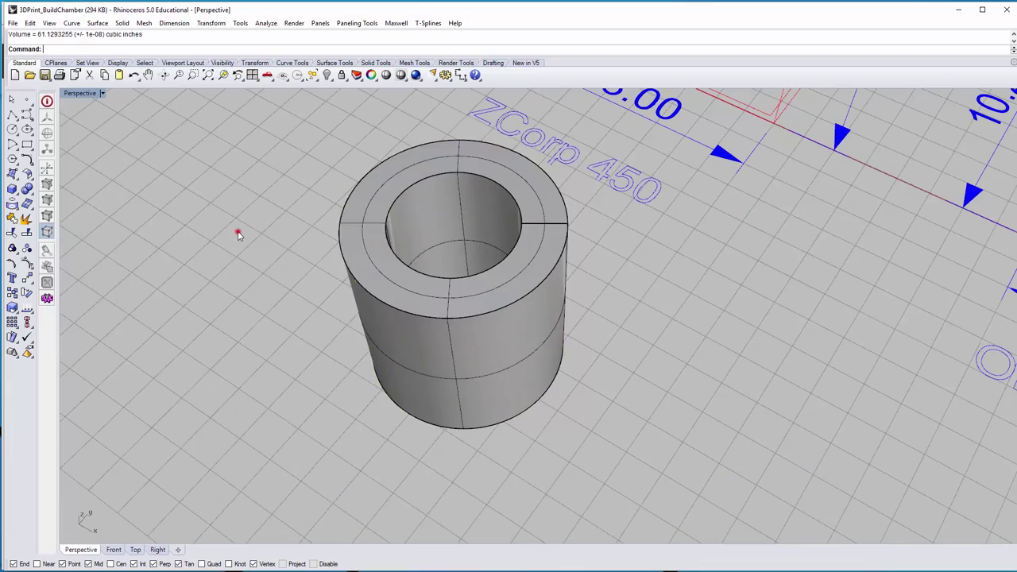
right_drag(238, 229, 246, 232)
right_drag(443, 235, 443, 334)
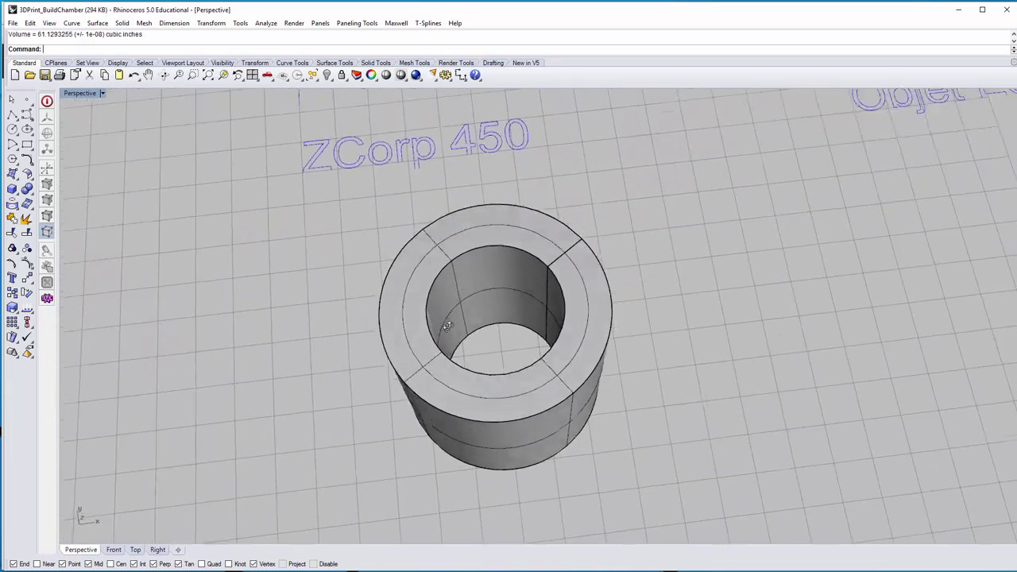
scroll(443, 334, up, 3)
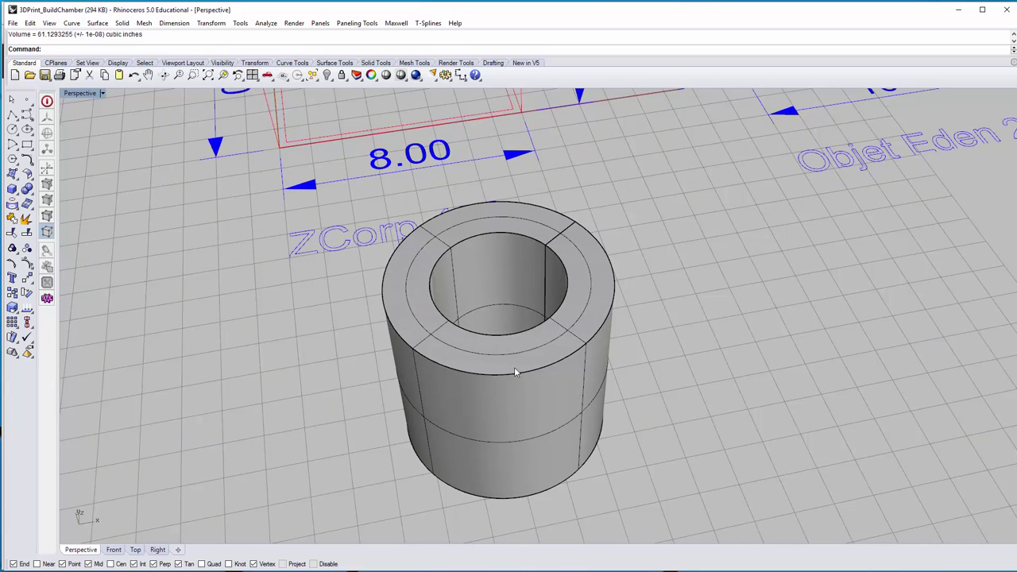
right_drag(515, 371, 447, 318)
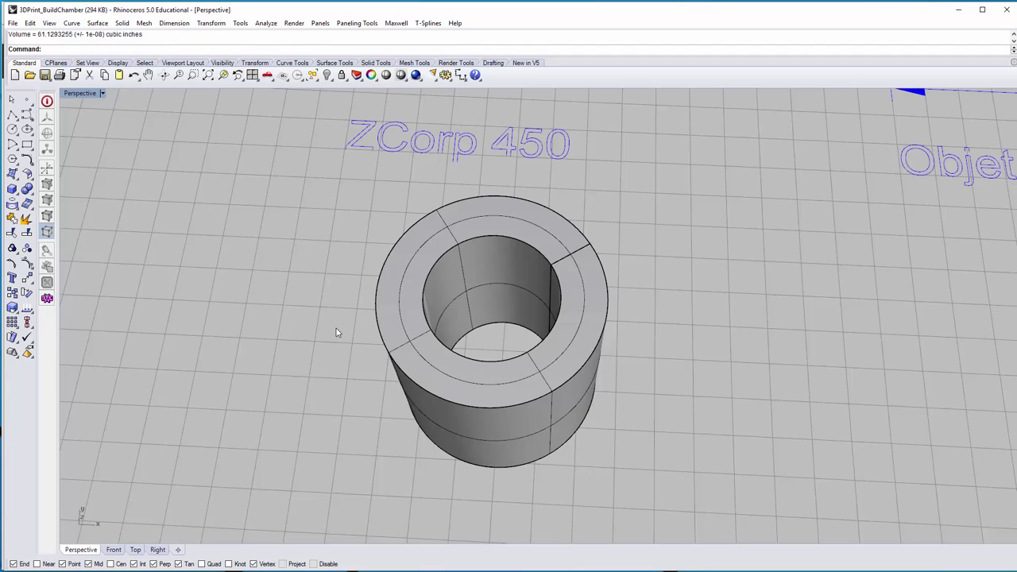
right_drag(459, 337, 470, 294)
Undo the wall thickening to compare, then switch to the web browser.
key(ctrl+z)
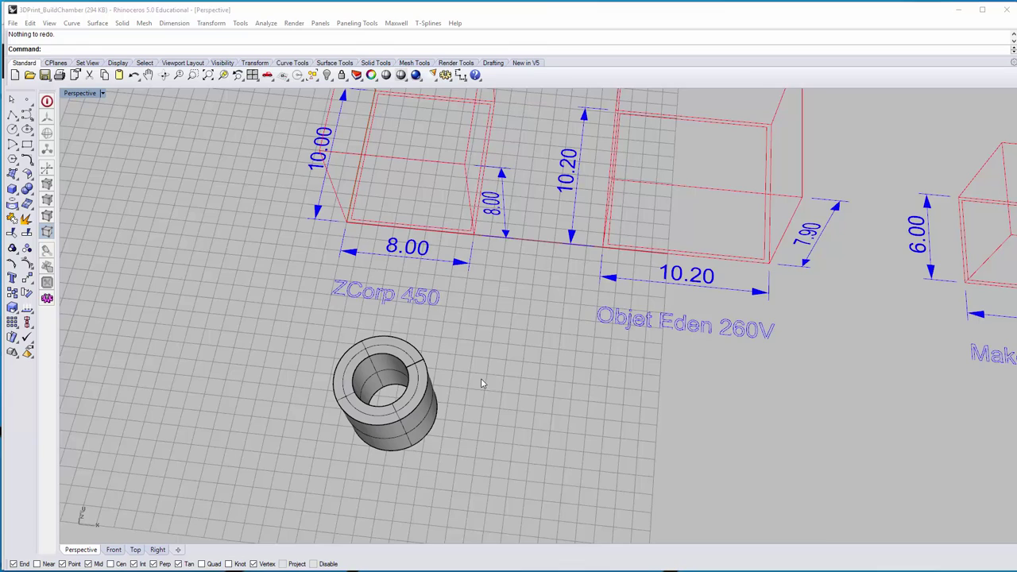
right_drag(481, 384, 445, 368)
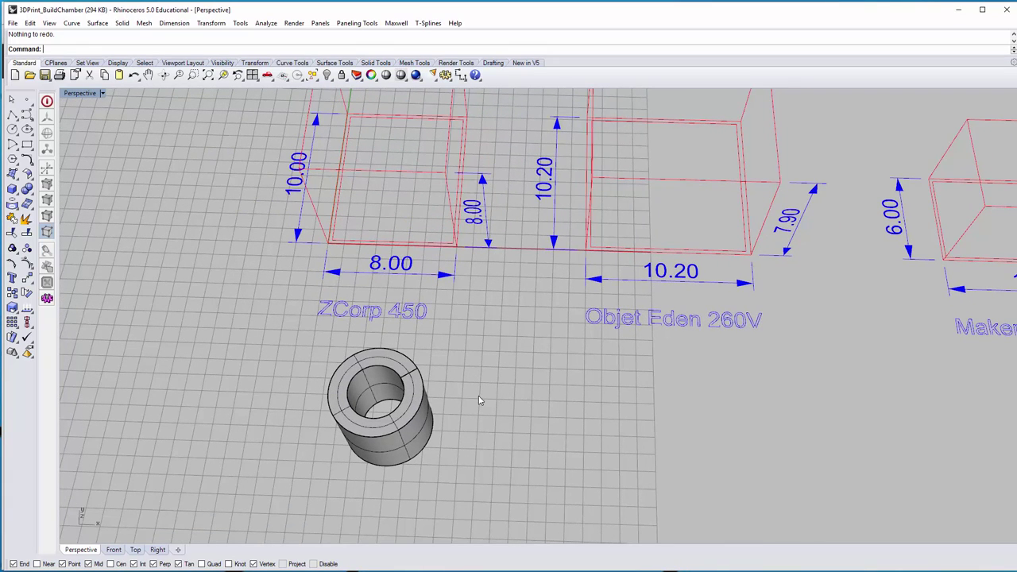
shift+right_drag(447, 384, 398, 385)
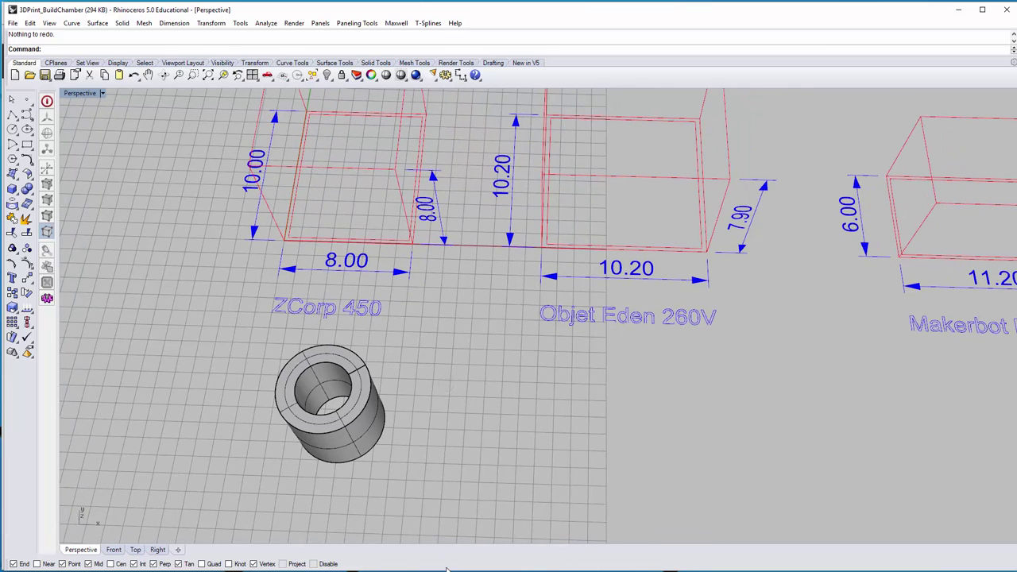
key(alt+Tab)
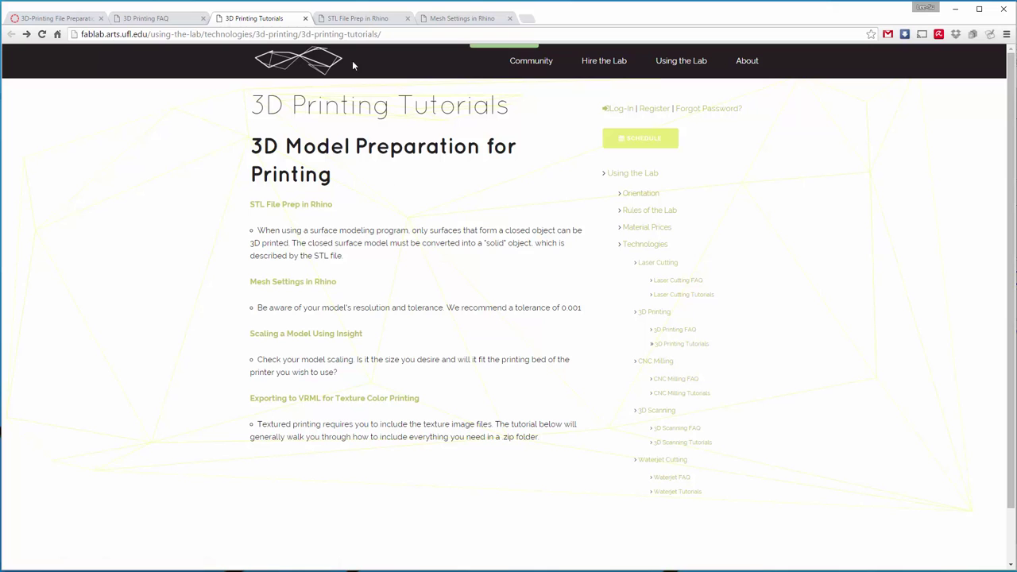
Open the 'STL File Prep in Rhino' tutorial and scroll to its Naked Edges section.
click(356, 19)
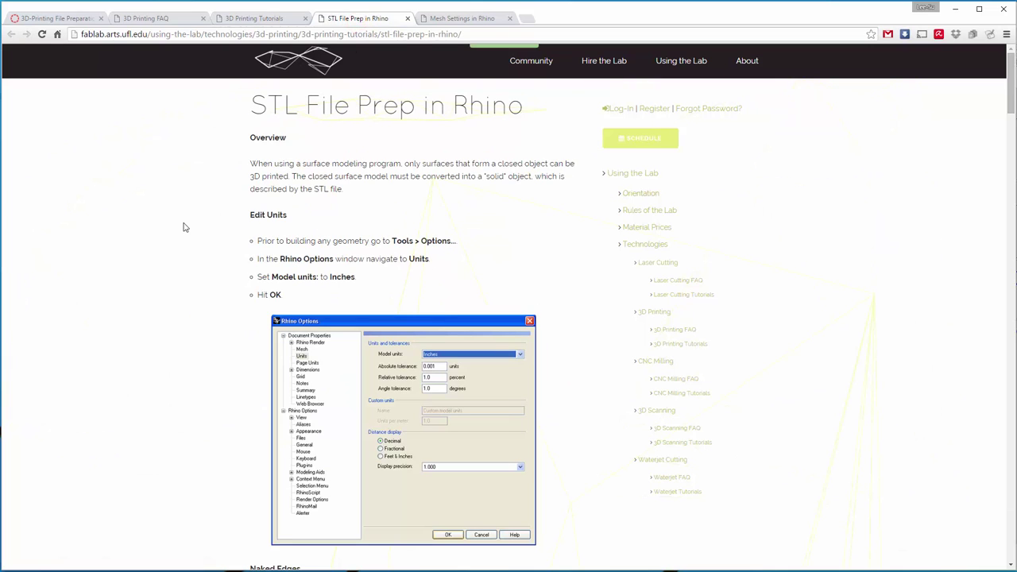
scroll(255, 249, down, 2)
scroll(260, 228, down, 2)
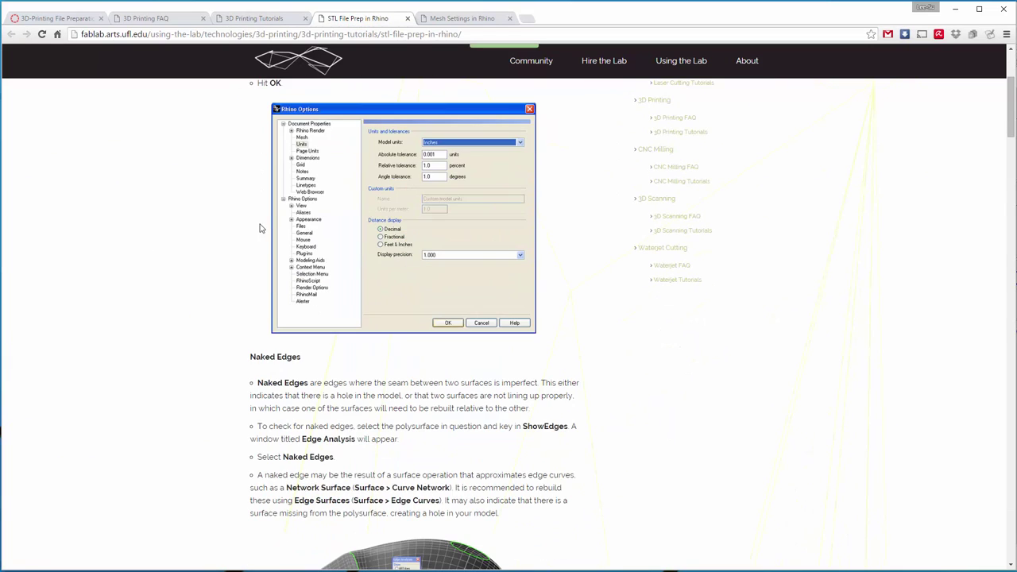
scroll(159, 226, down, 4)
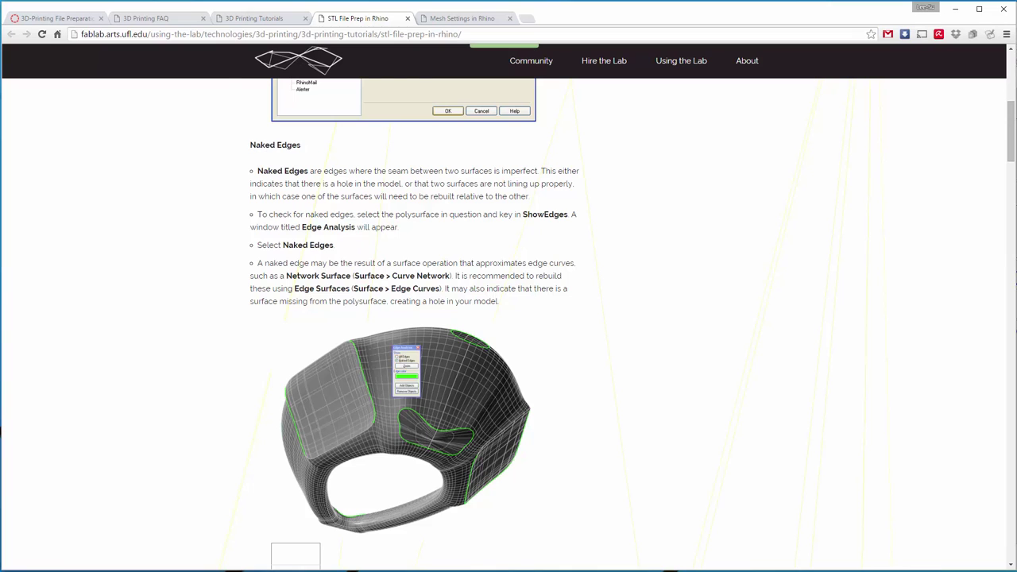
key(alt+Tab)
Draw a new cylinder in front of the build chambers.
right_drag(428, 388, 269, 294)
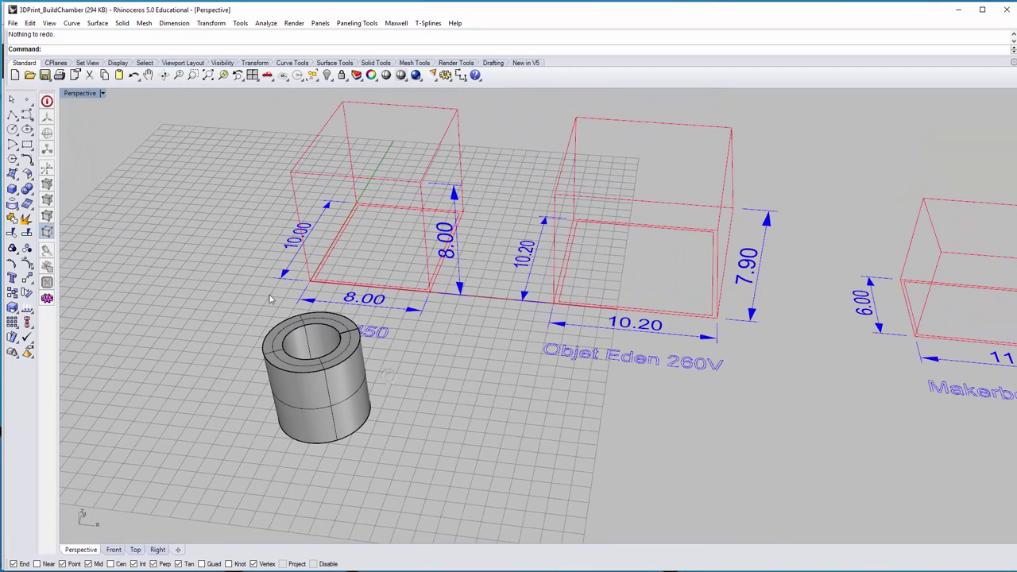
click(14, 189)
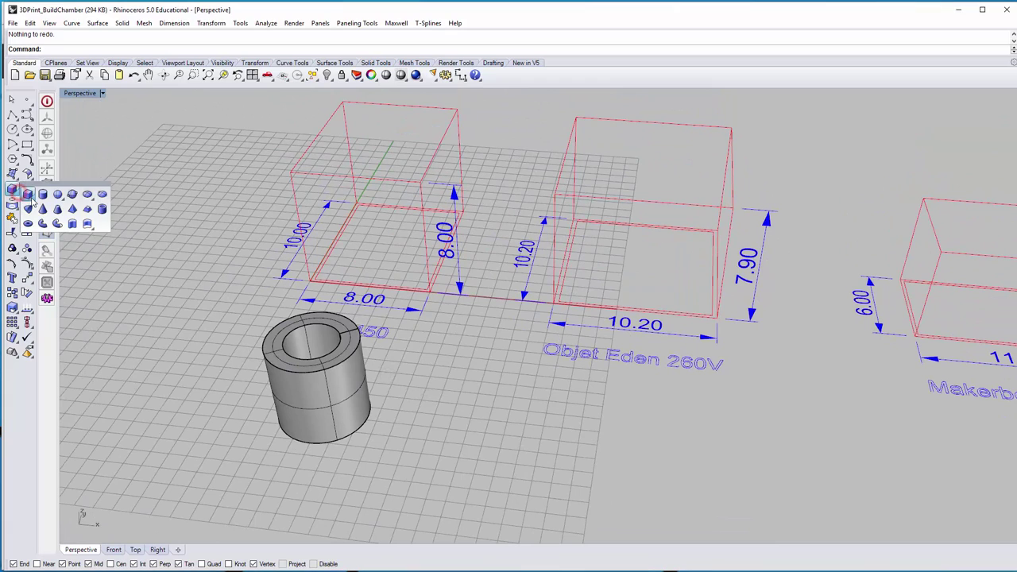
click(472, 431)
click(515, 437)
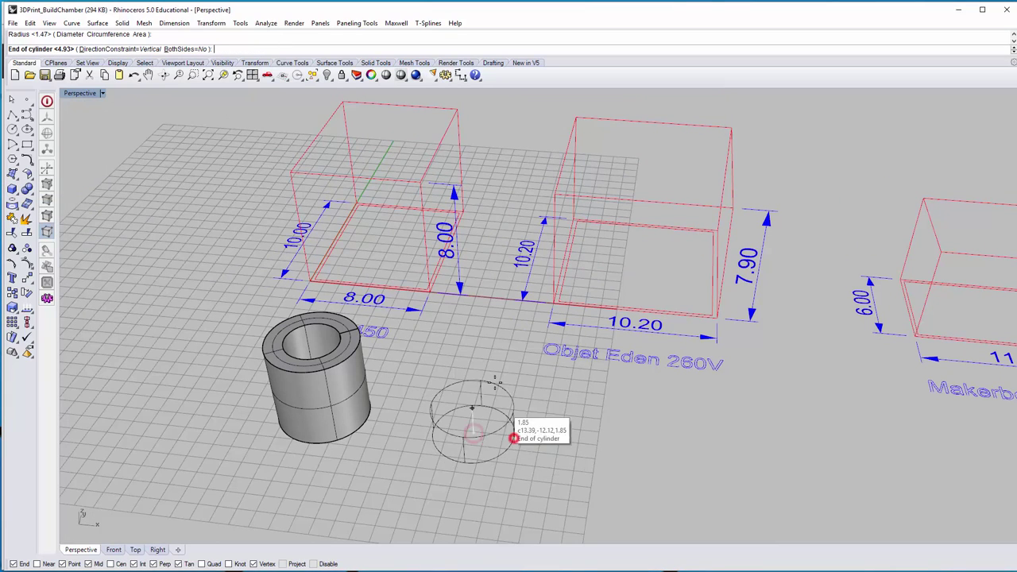
click(523, 362)
click(493, 423)
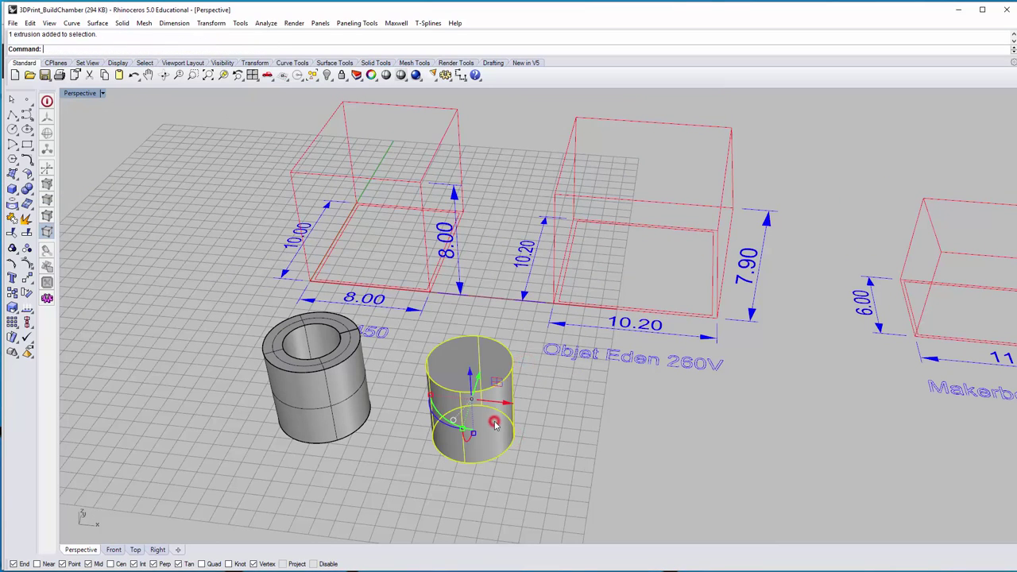
click(154, 274)
Frame the thick-walled tube and open cylinder in front of the ZCorp 450 chamber.
scroll(503, 405, up, 3)
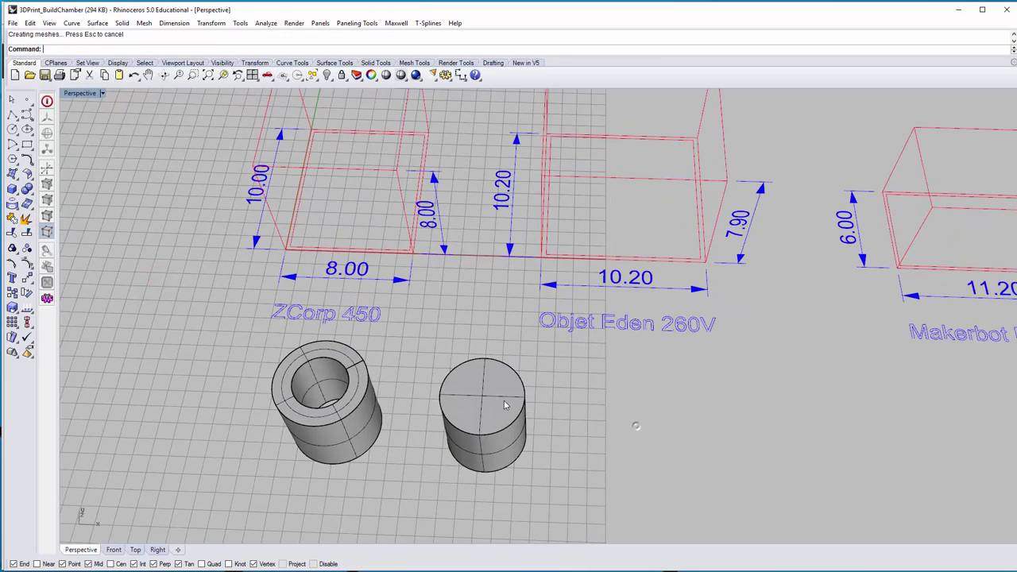
right_drag(659, 442, 564, 466)
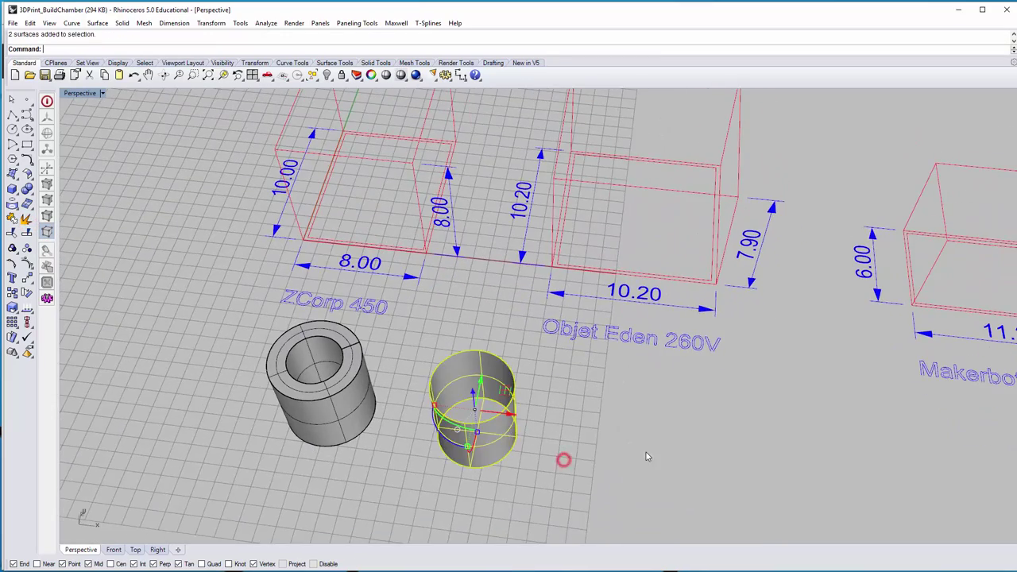
right_click(614, 445)
click(476, 427)
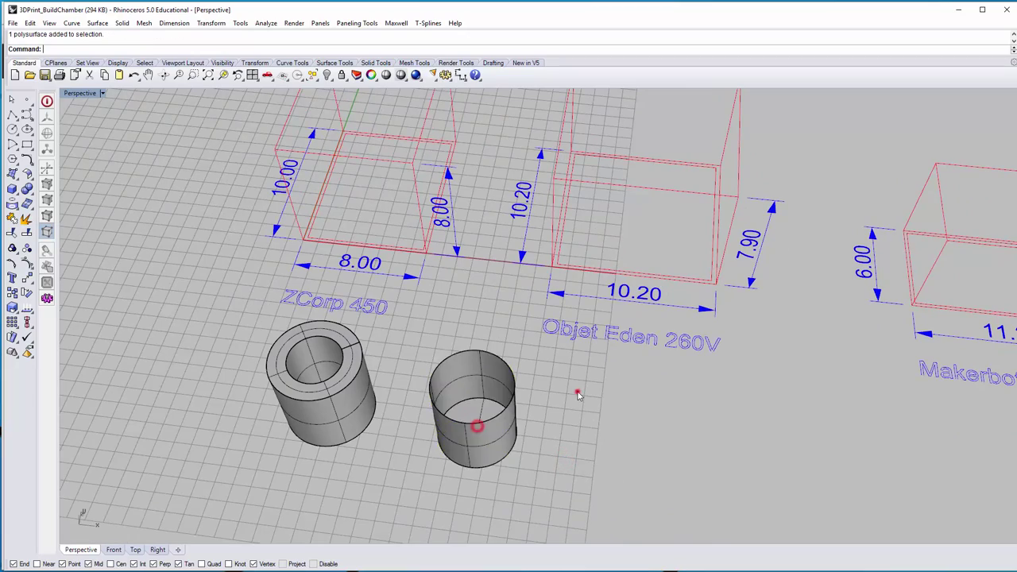
right_drag(579, 395, 405, 299)
scroll(400, 302, up, 2)
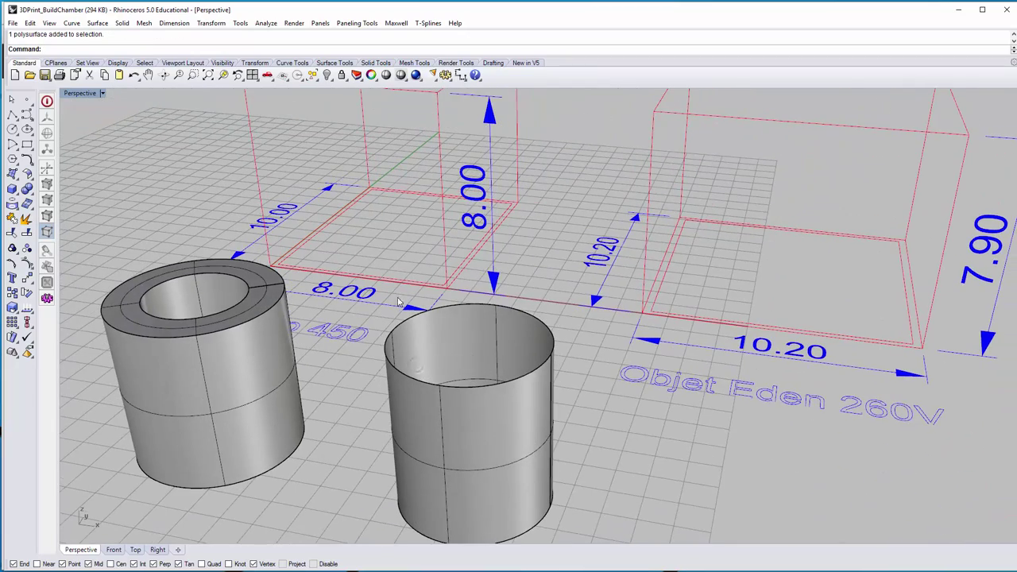
scroll(438, 321, up, 2)
mouse_move(437, 321)
right_down()
mouse_move(422, 420)
mouse_move(434, 321)
right_up()
scroll(434, 320, down, 1)
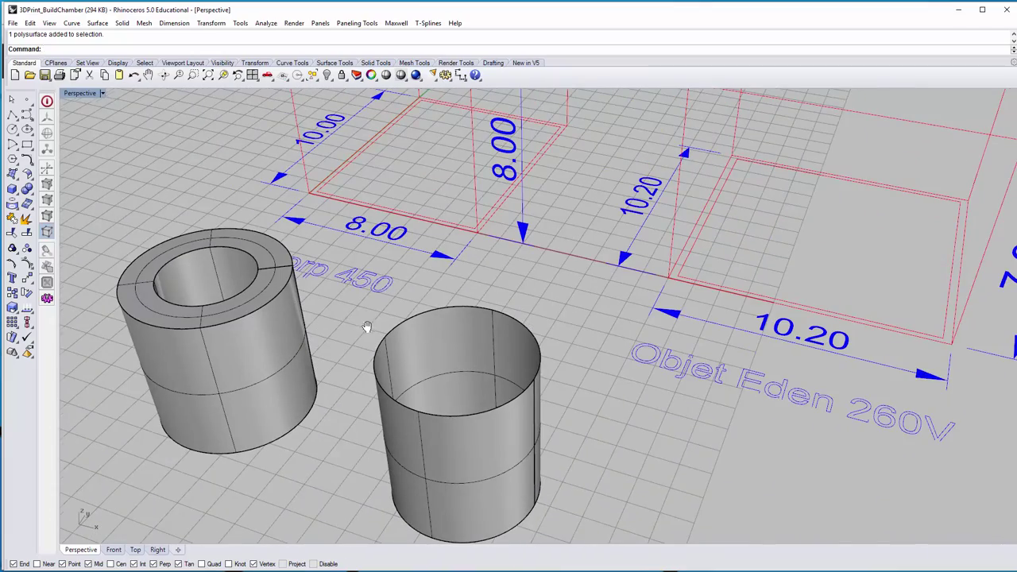
right_drag(366, 327, 524, 396)
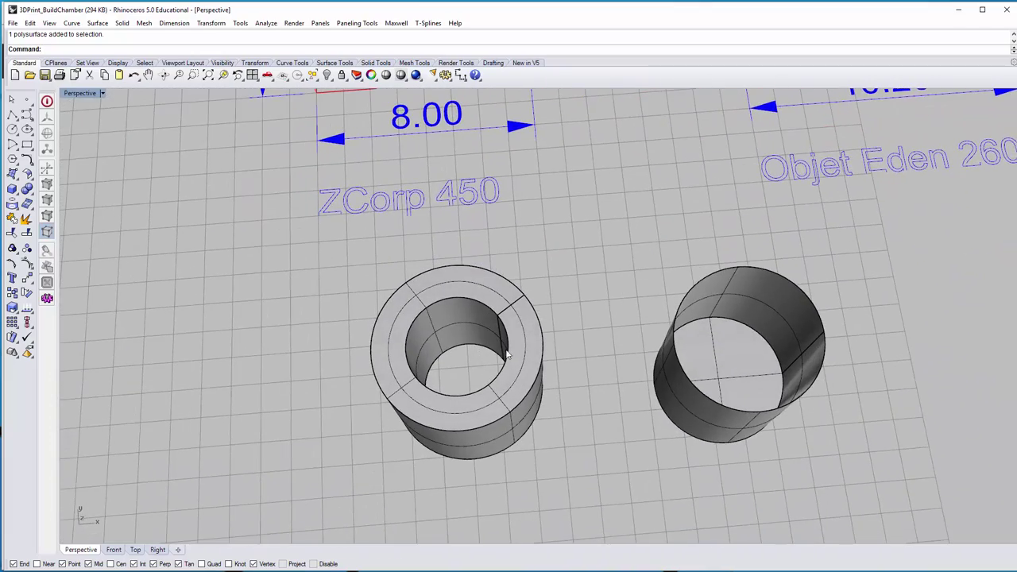
right_drag(538, 326, 490, 351)
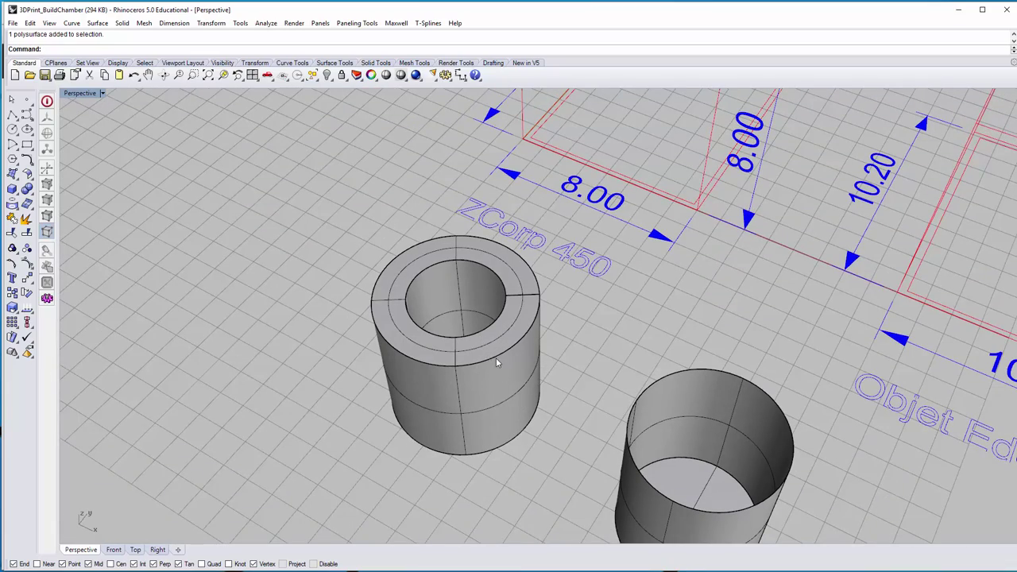
shift+right_drag(503, 361, 431, 295)
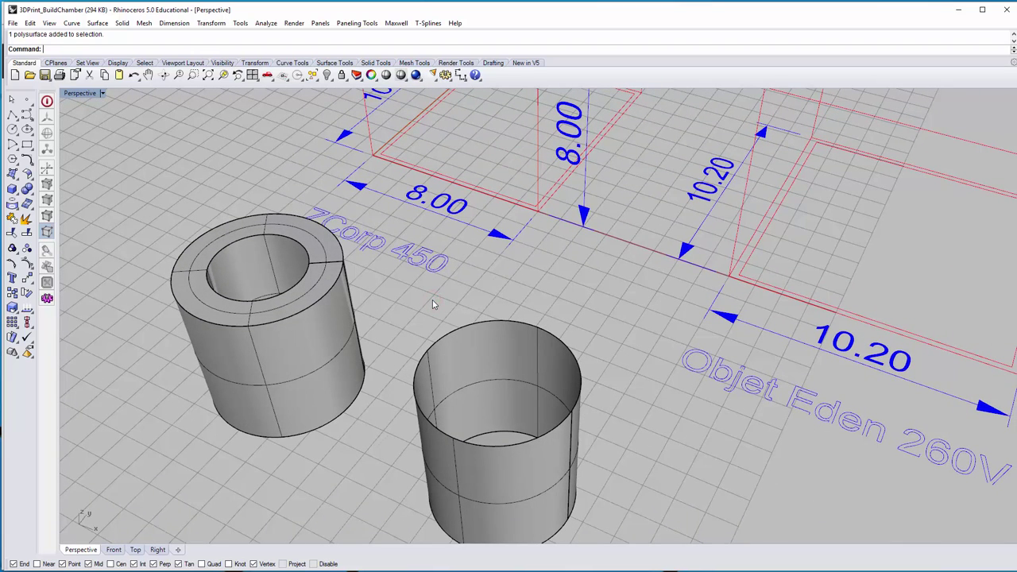
Run ShowEdges on the open cylinder.
text(s)
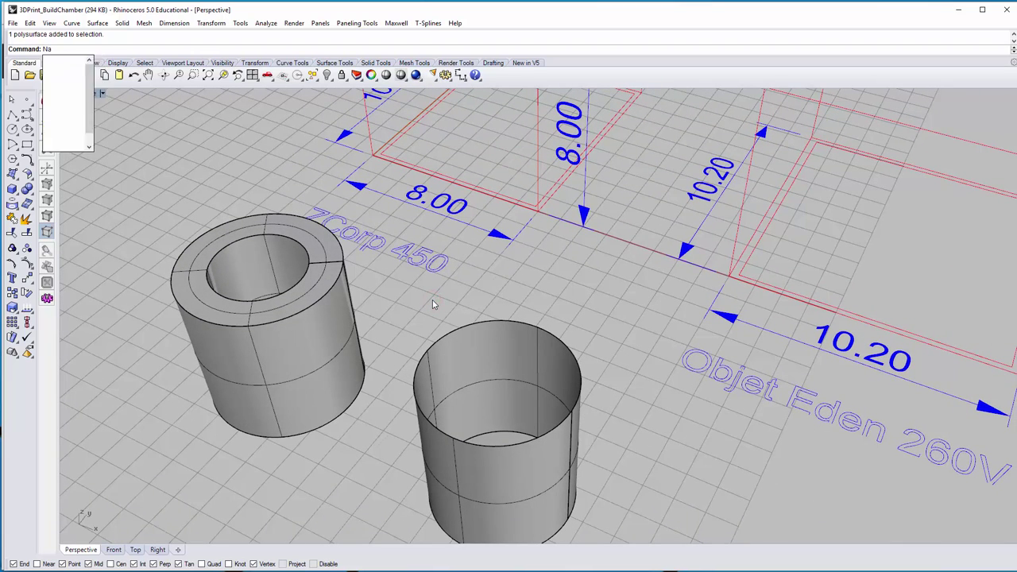
key(Escape)
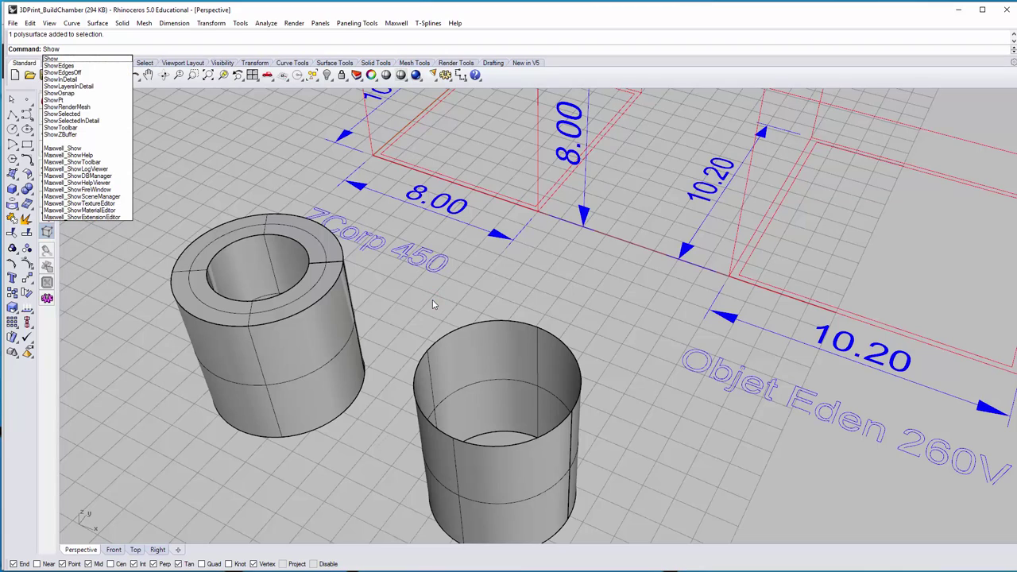
text(ShowEdges)
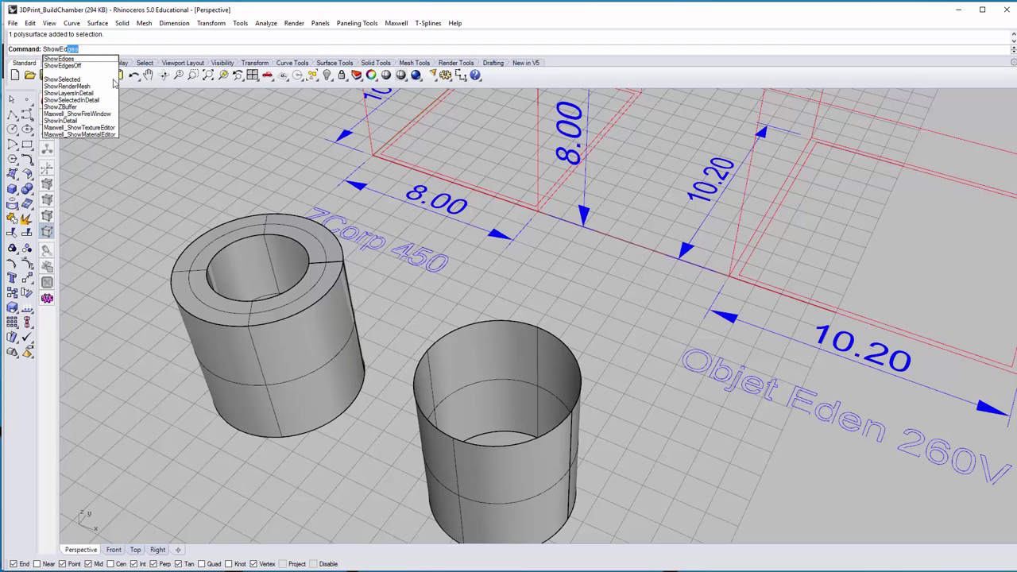
click(78, 60)
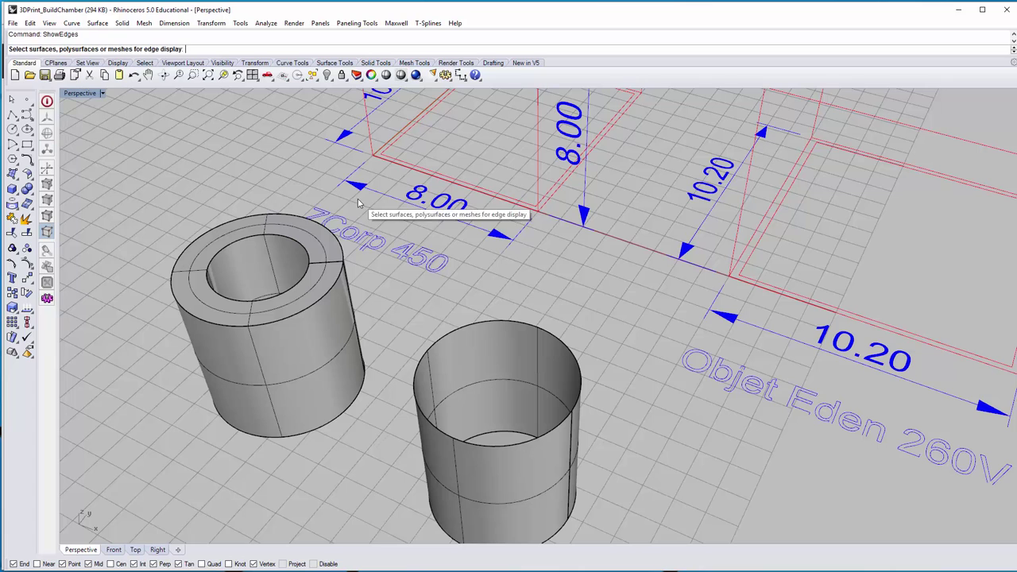
click(499, 356)
key(Return)
Show only naked edges, zoom to them, and inspect the magenta top ring.
shift+right_drag(504, 354, 465, 297)
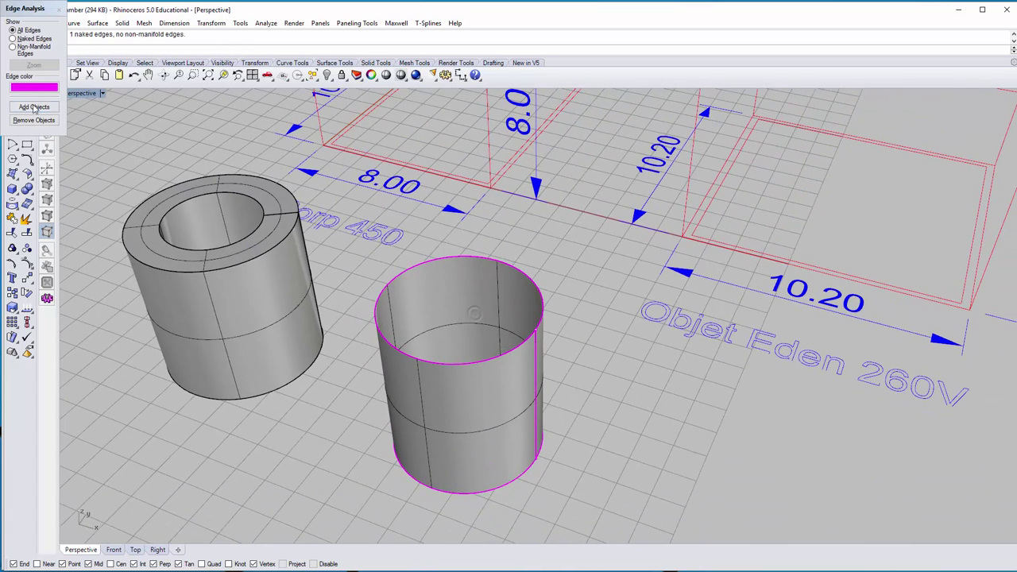
click(23, 39)
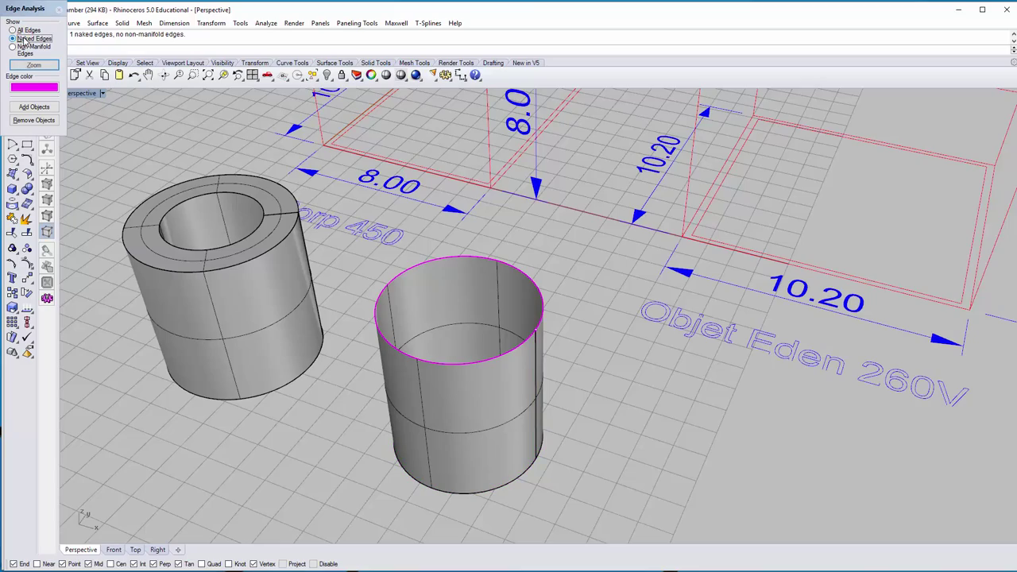
click(34, 65)
right_drag(462, 286, 558, 350)
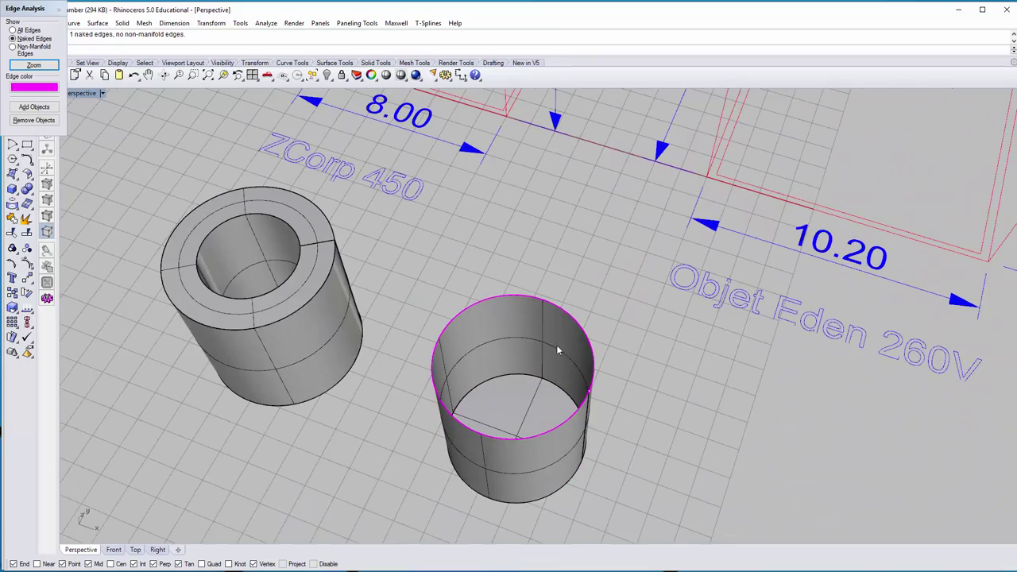
right_drag(456, 395, 460, 312)
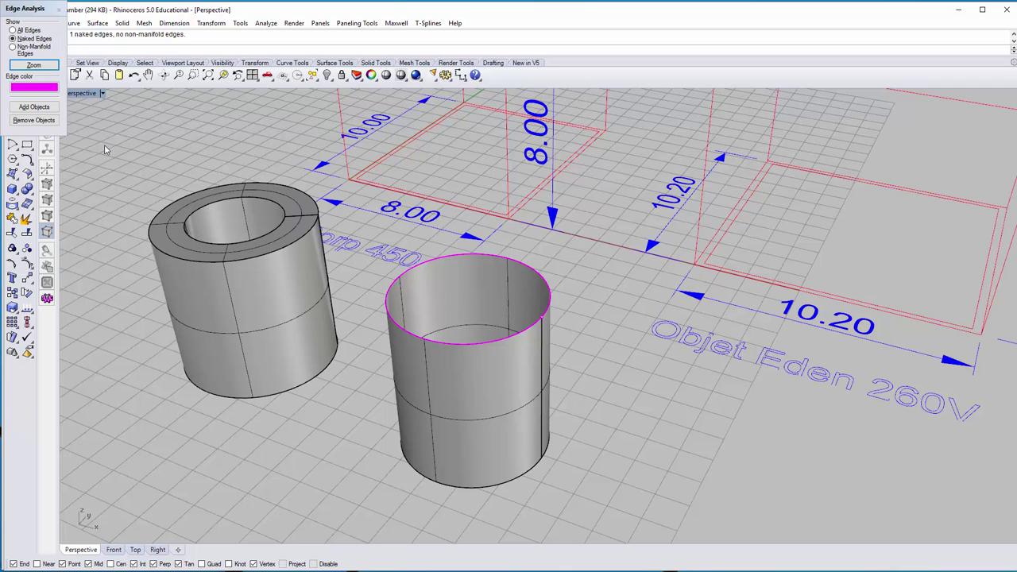
right_drag(151, 159, 390, 265)
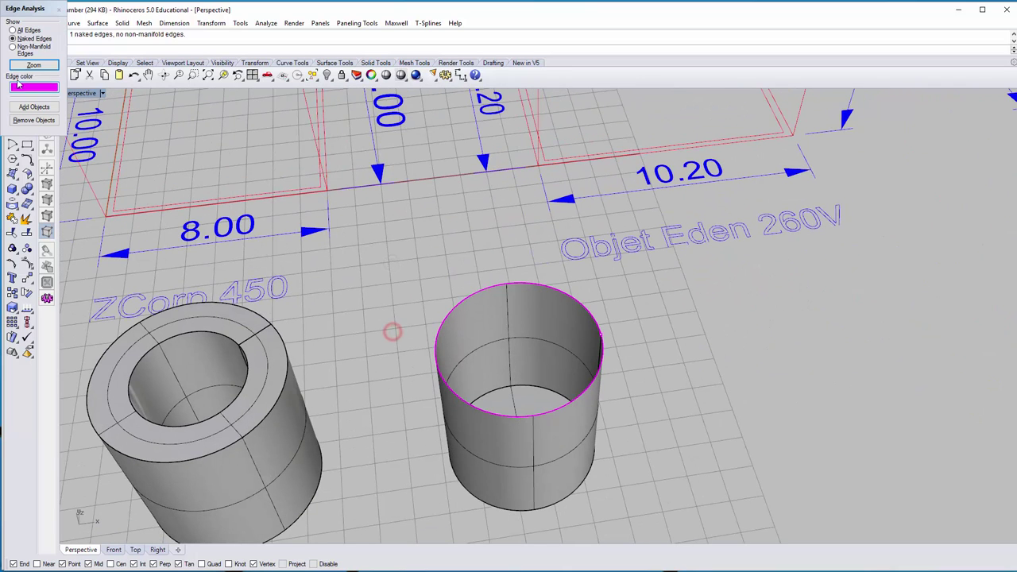
click(52, 10)
Rerun the edge analysis on both cylinders and zoom onto the single naked edge.
click(461, 381)
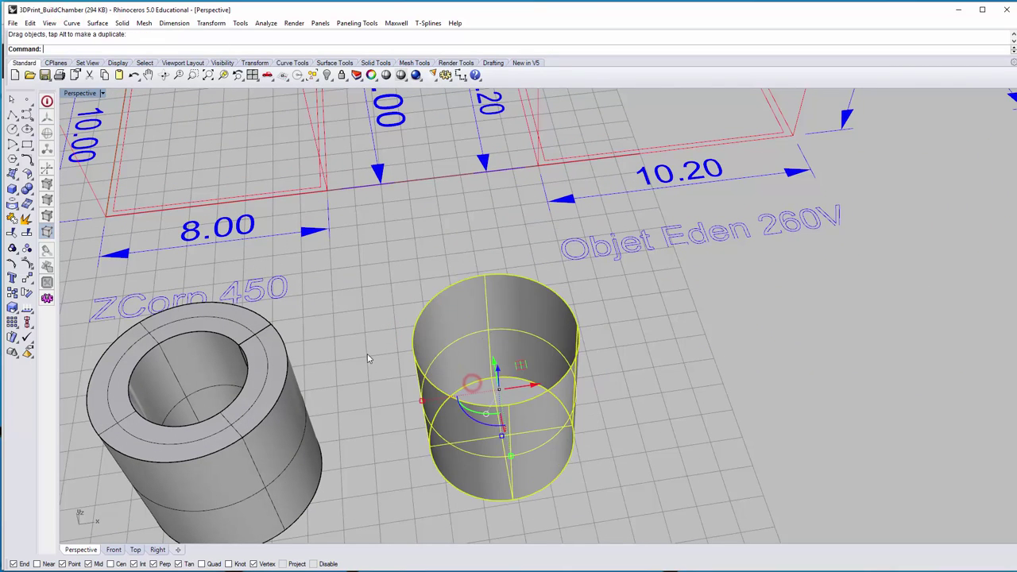
key(Escape)
right_drag(468, 384, 224, 297)
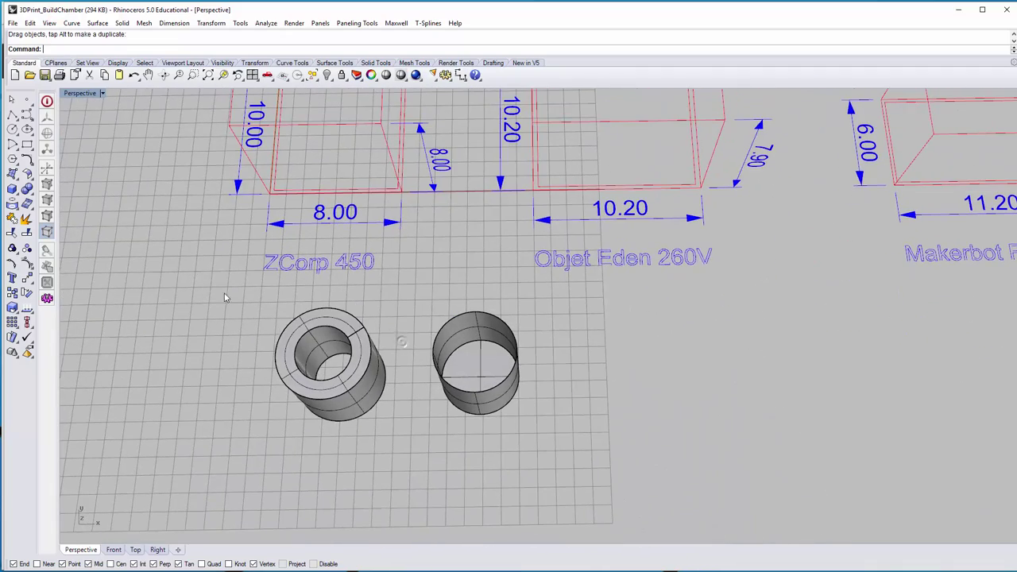
drag(203, 289, 696, 483)
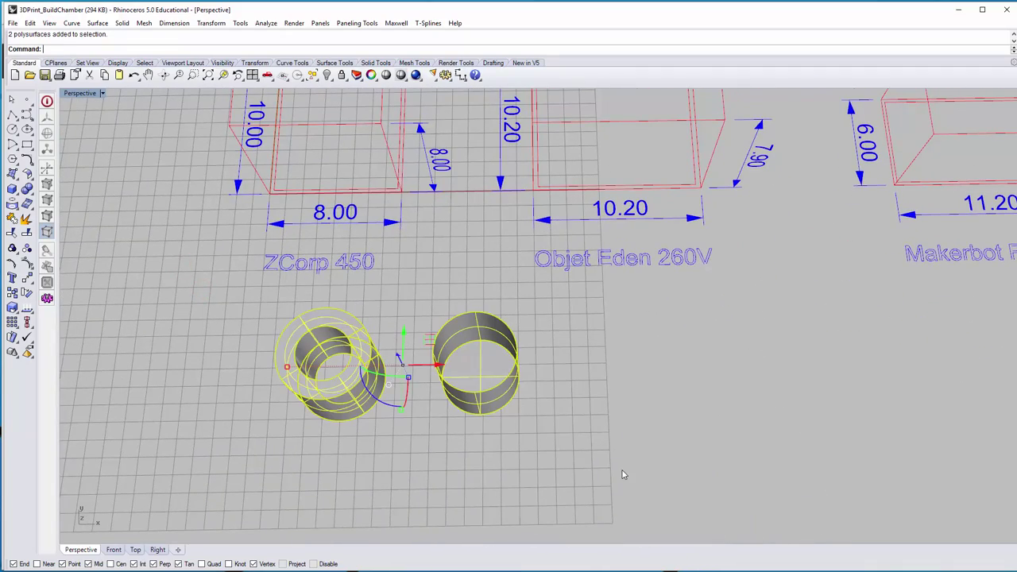
key(Return)
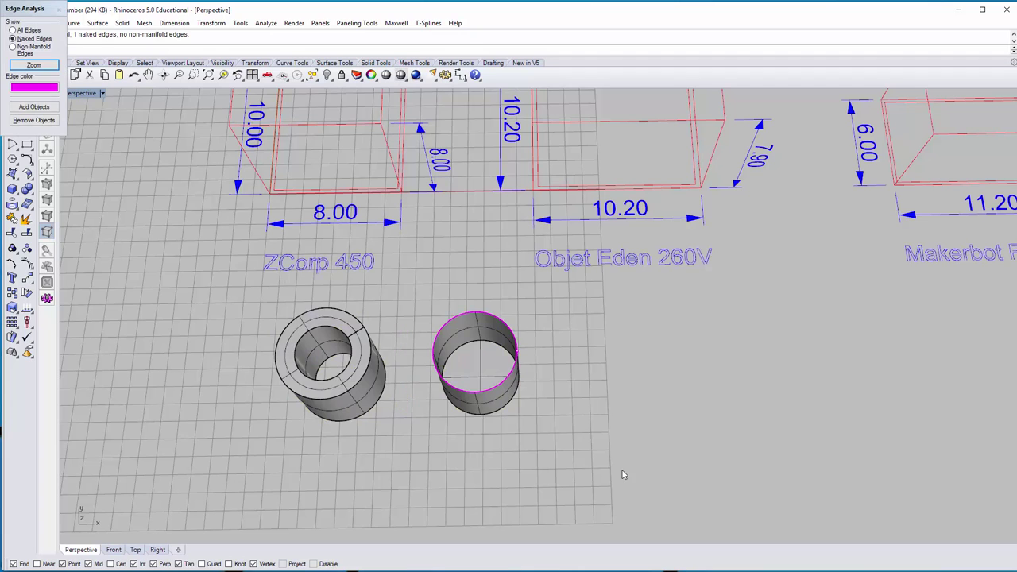
click(50, 66)
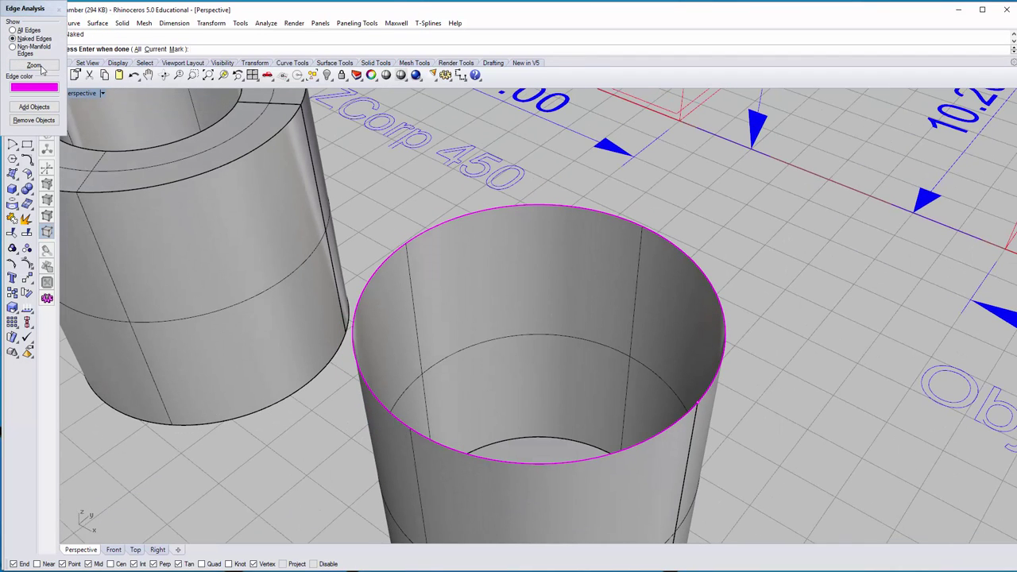
right_drag(405, 194, 537, 279)
shift+right_drag(554, 324, 491, 339)
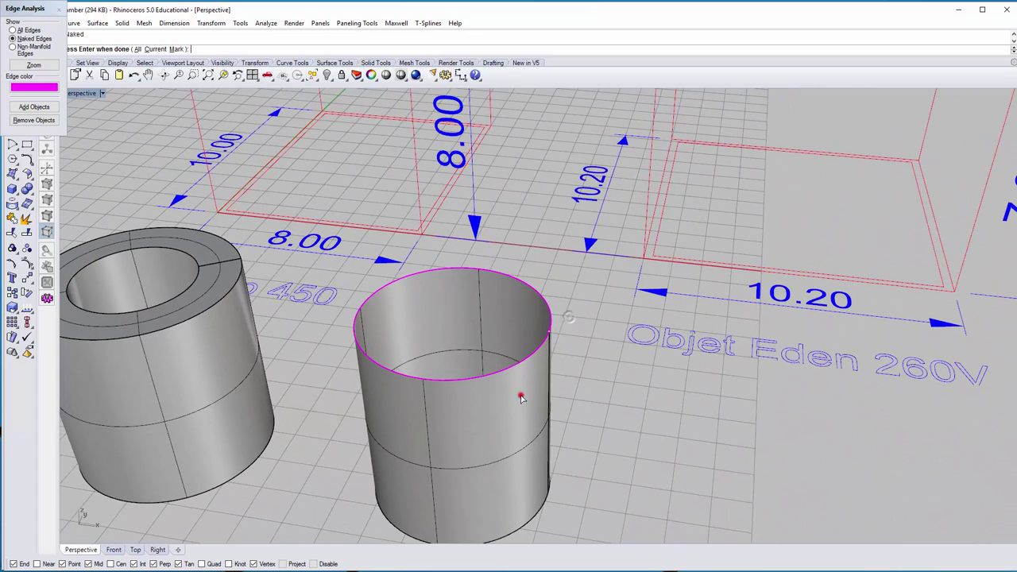
click(59, 9)
drag(779, 499, 468, 443)
Cap the cylinder's open top with Cap and orbit around to inspect the new closed end.
text(cap)
key(Return)
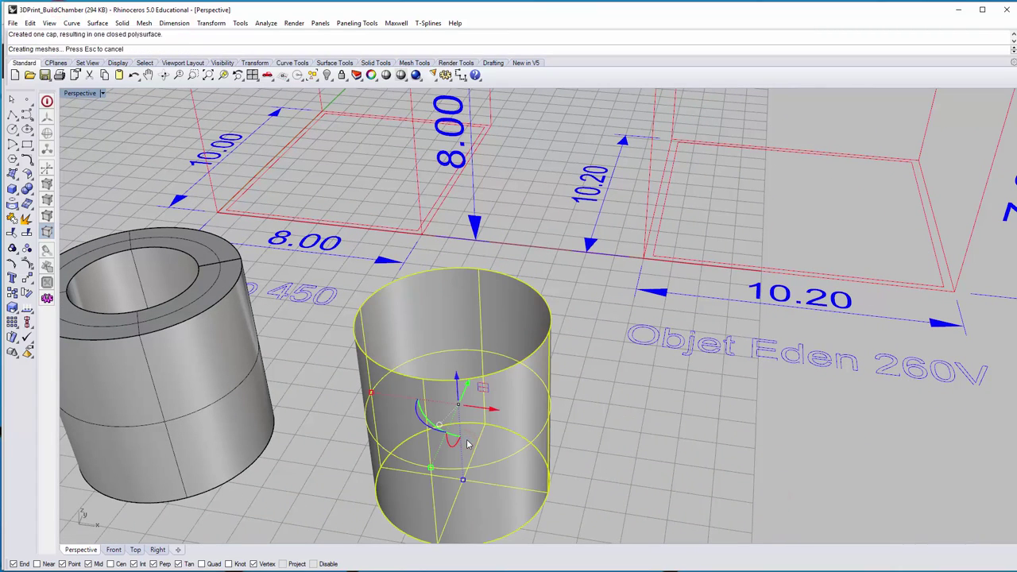
click(672, 419)
click(440, 389)
right_drag(500, 391, 647, 438)
right_drag(492, 379, 469, 415)
mouse_move(421, 330)
right_down()
mouse_move(426, 352)
mouse_move(426, 337)
right_up()
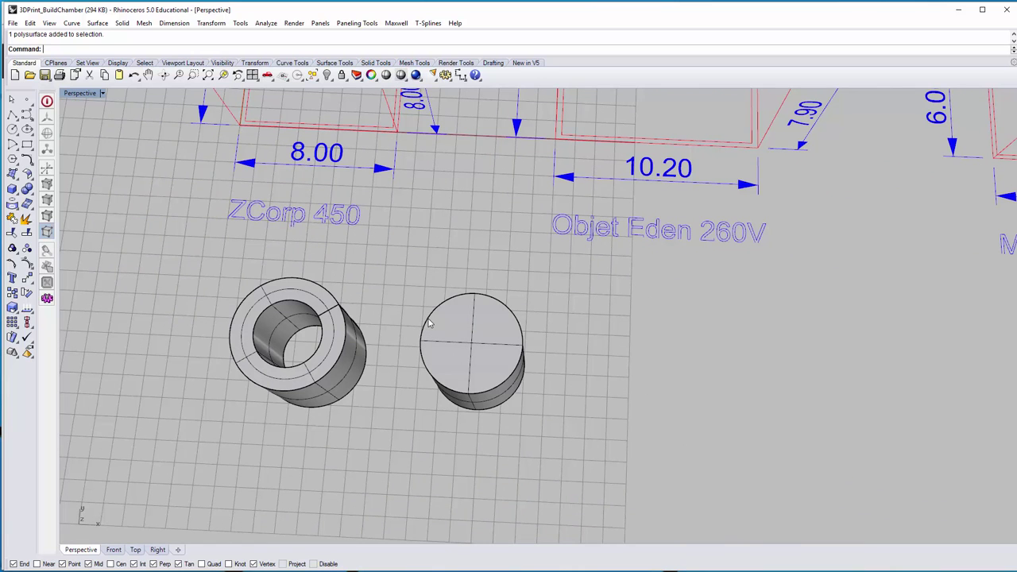
right_drag(397, 336, 432, 363)
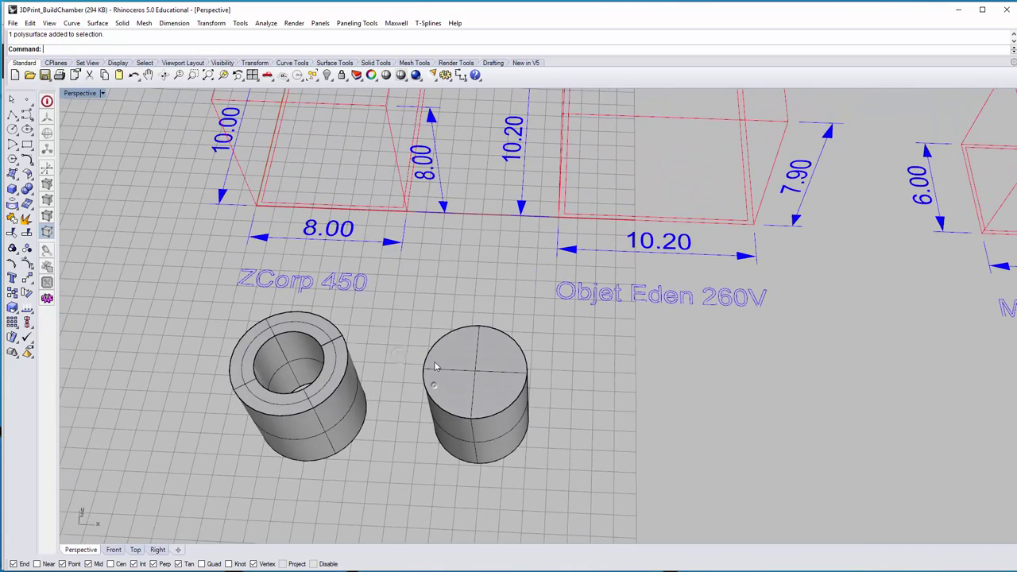
shift+right_drag(490, 400, 487, 390)
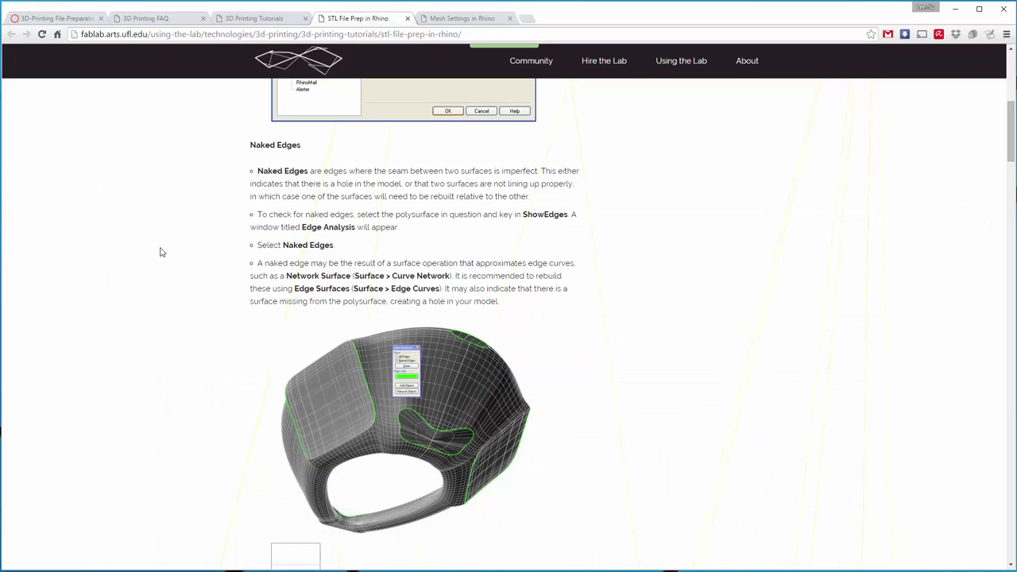
Bring up the 'STL File Prep in Rhino' tutorial and scroll down to its Non-Manifold Edges section.
click(160, 248)
scroll(275, 254, down, 2)
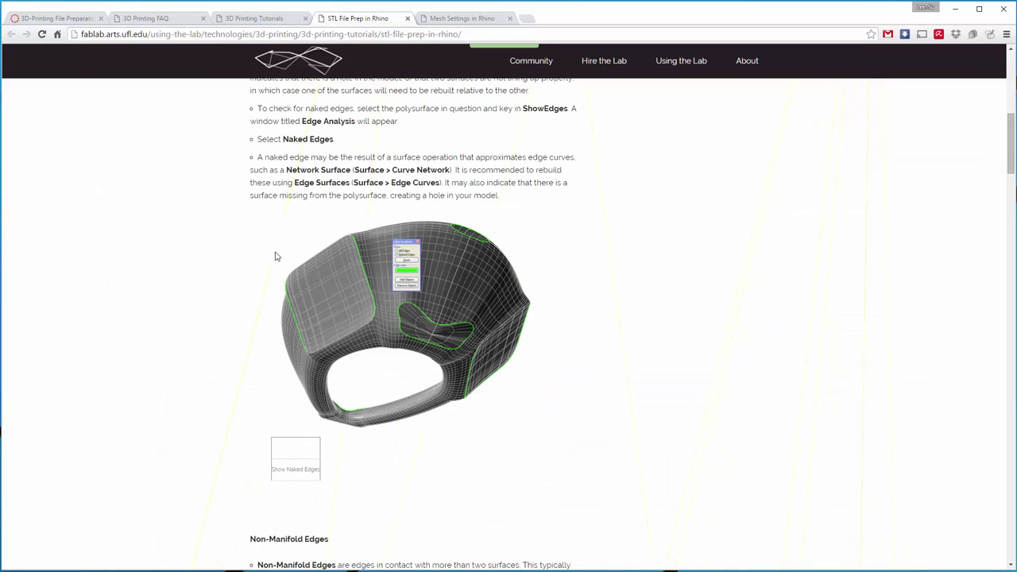
scroll(112, 259, down, 3)
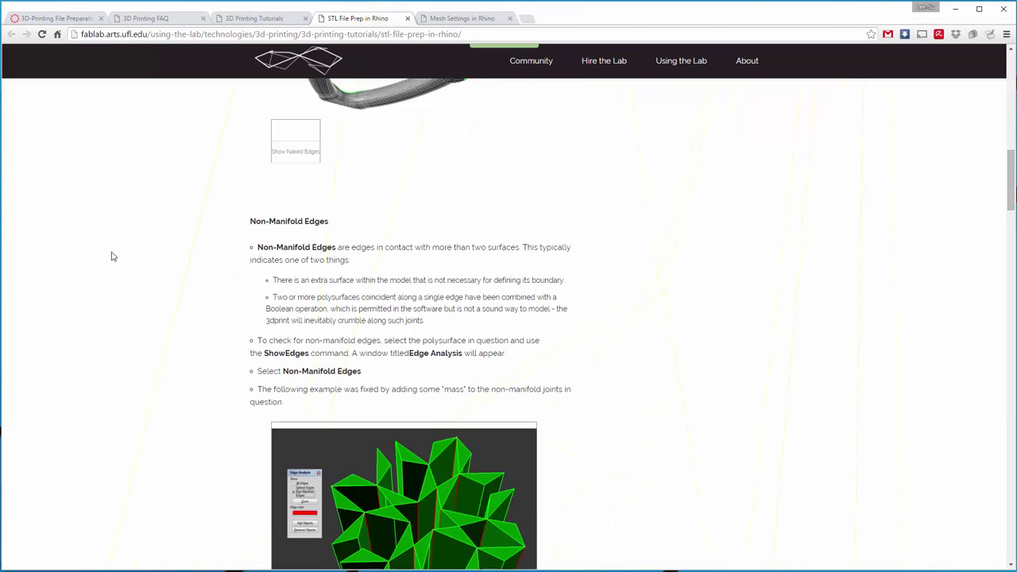
scroll(111, 259, down, 1)
click(253, 252)
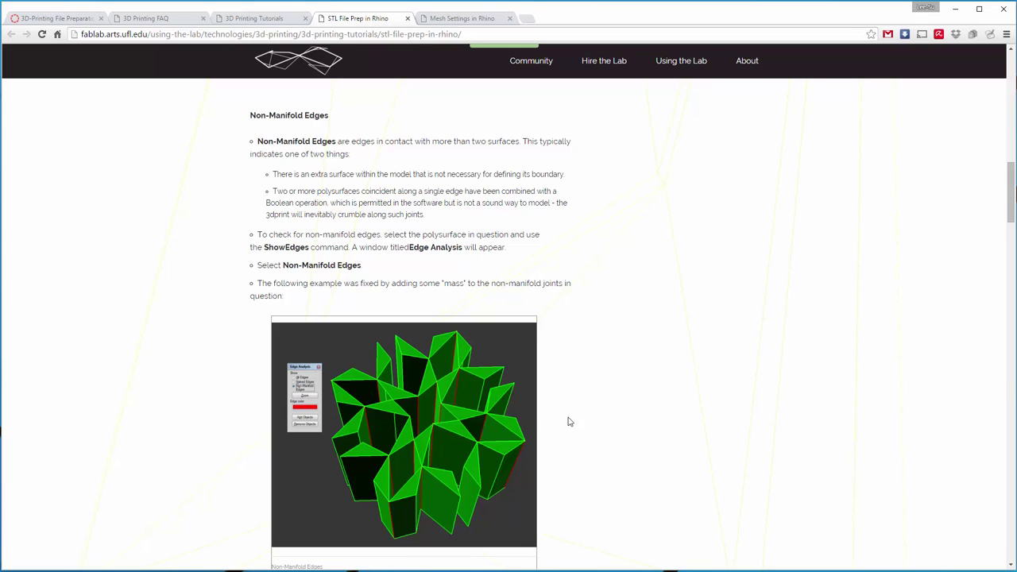
Scroll the STL prep guide past Manifold Edges to the Surface Normal Direction sphere images.
scroll(551, 397, down, 5)
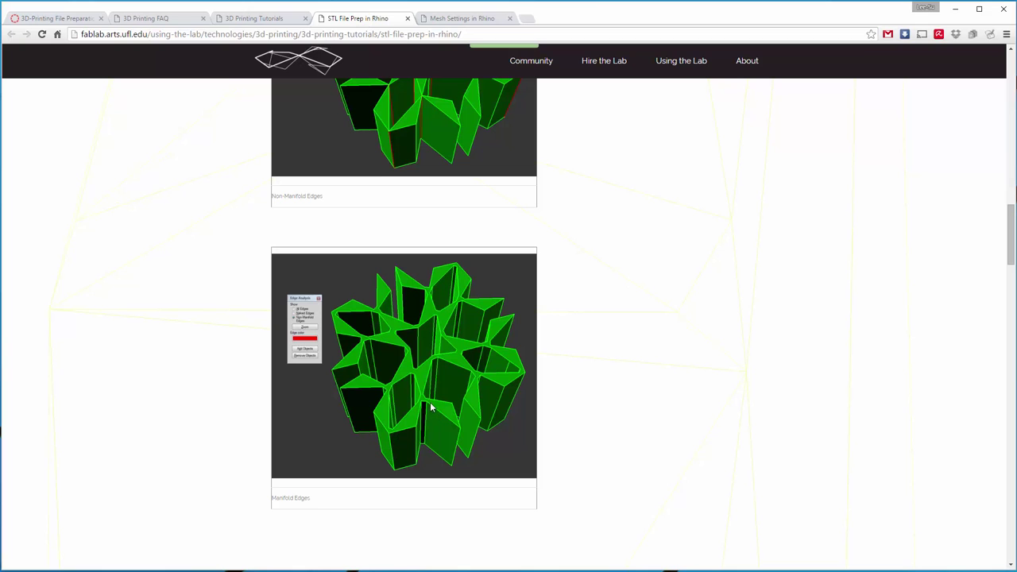
scroll(429, 357, down, 1)
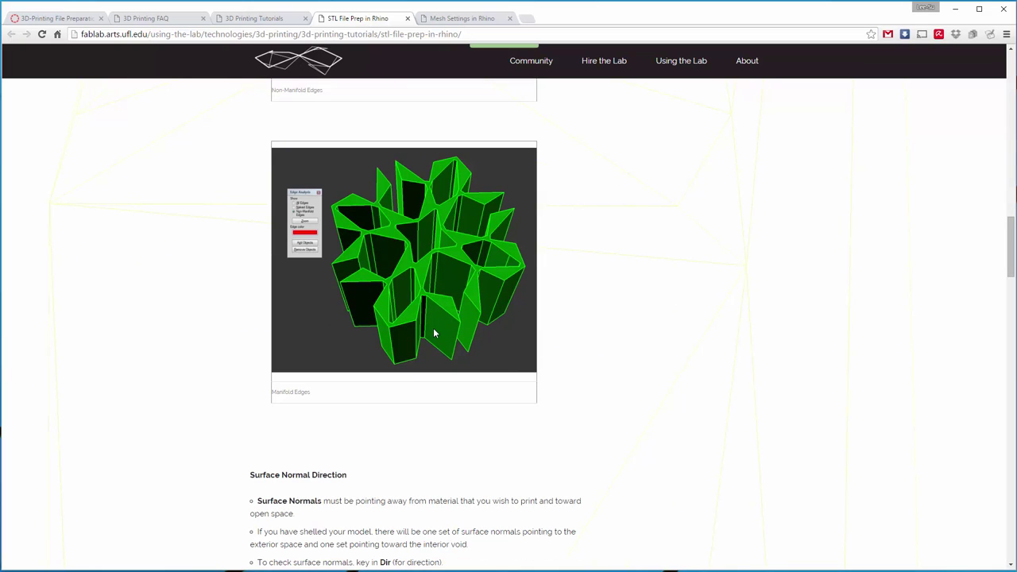
scroll(433, 327, down, 3)
scroll(552, 368, down, 1)
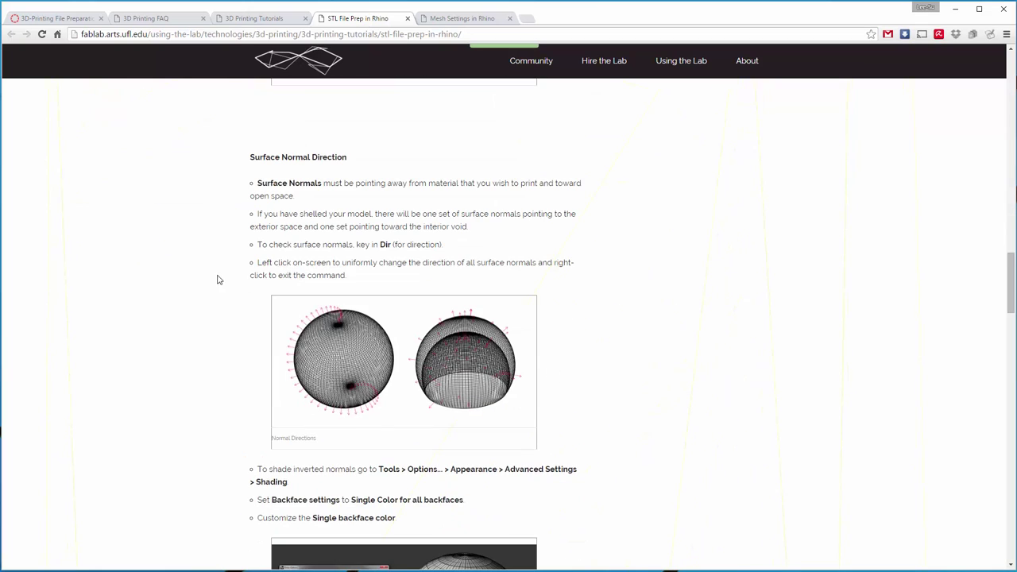
scroll(310, 318, down, 2)
scroll(271, 252, up, 1)
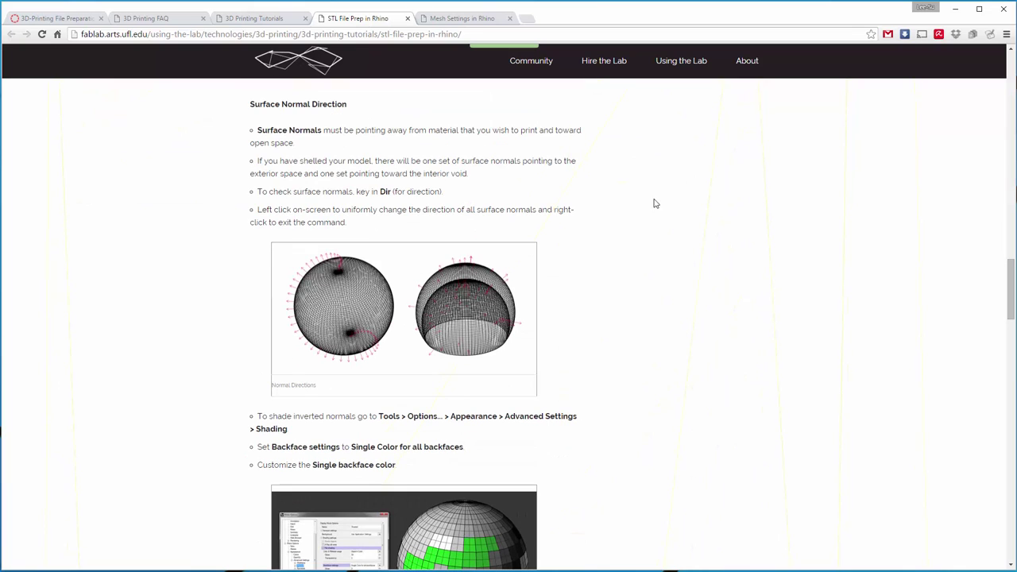
scroll(542, 346, down, 1)
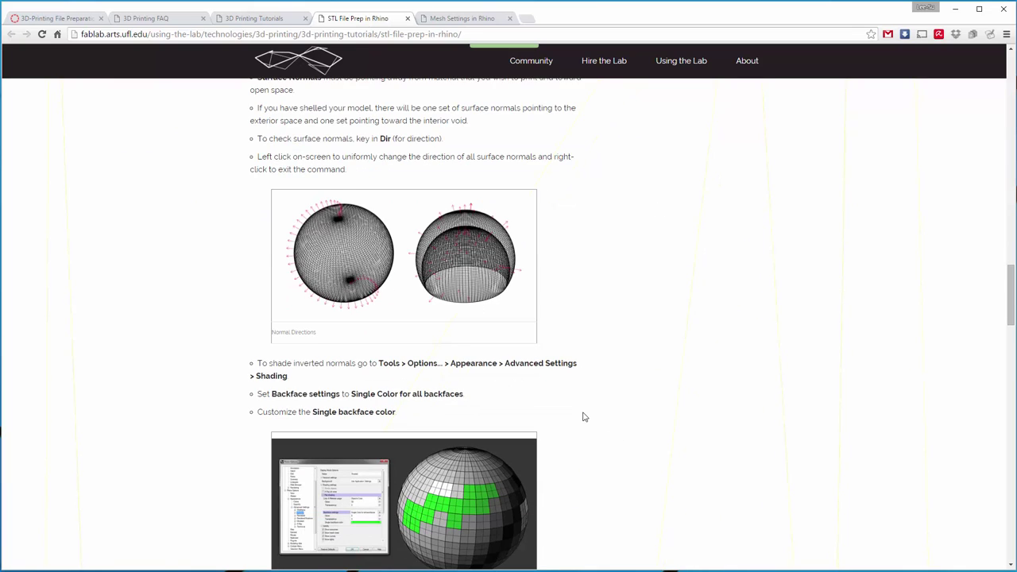
scroll(583, 414, down, 1)
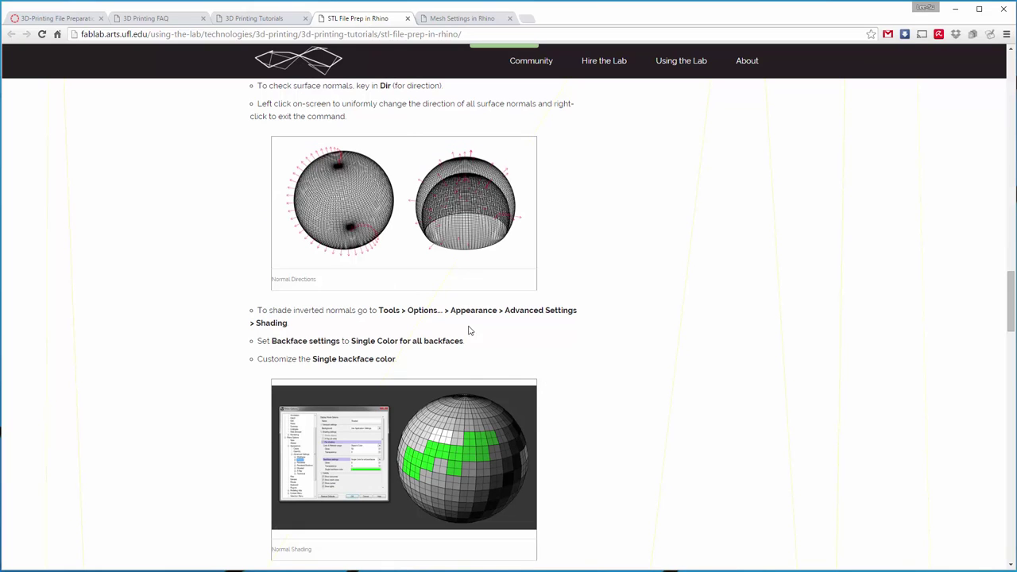
scroll(485, 196, up, 1)
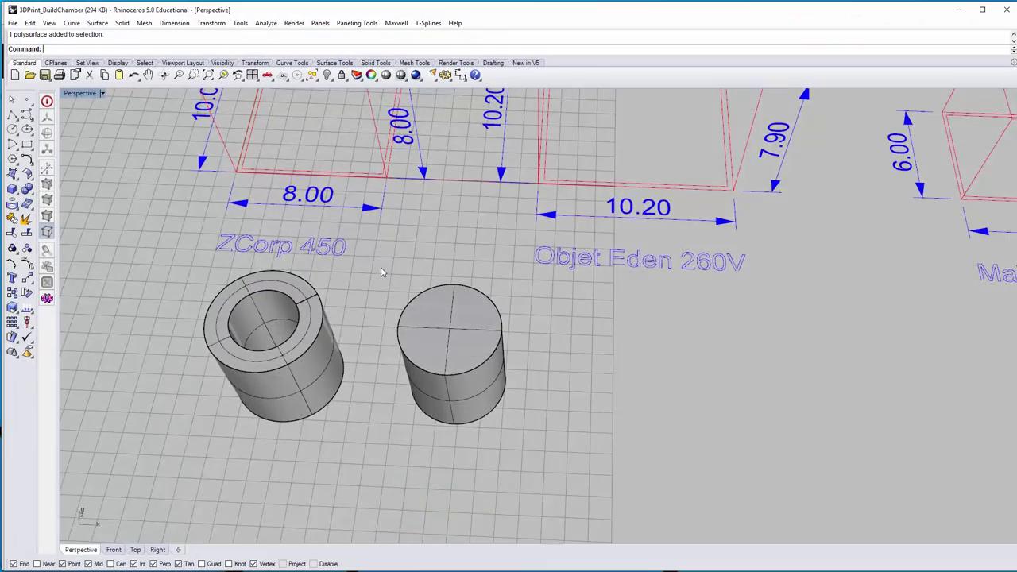
Select the hollow cylinder and display its surface normals with Dir.
right_drag(381, 272, 398, 307)
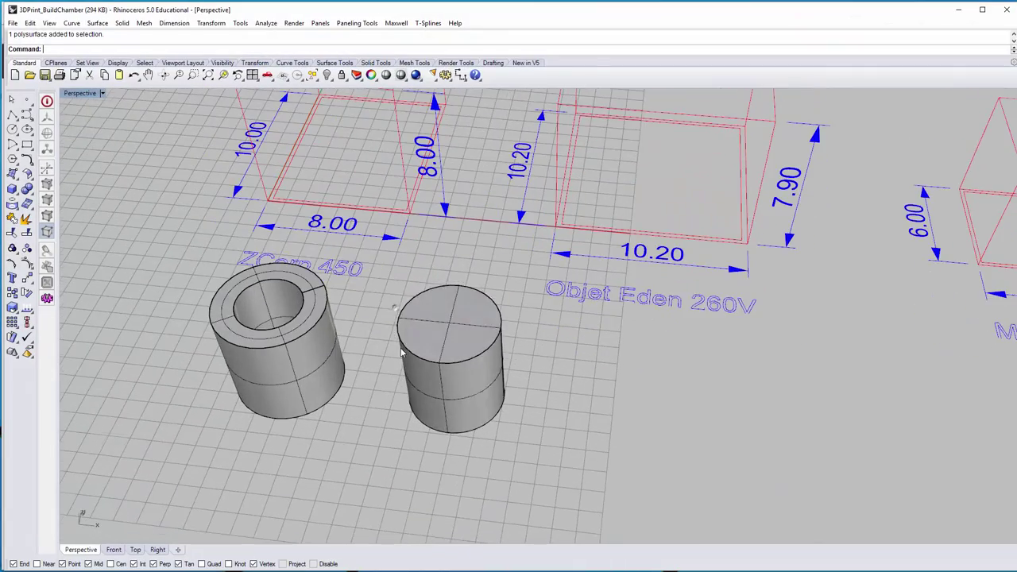
click(476, 359)
right_drag(477, 360, 510, 302)
click(447, 347)
text(Dir)
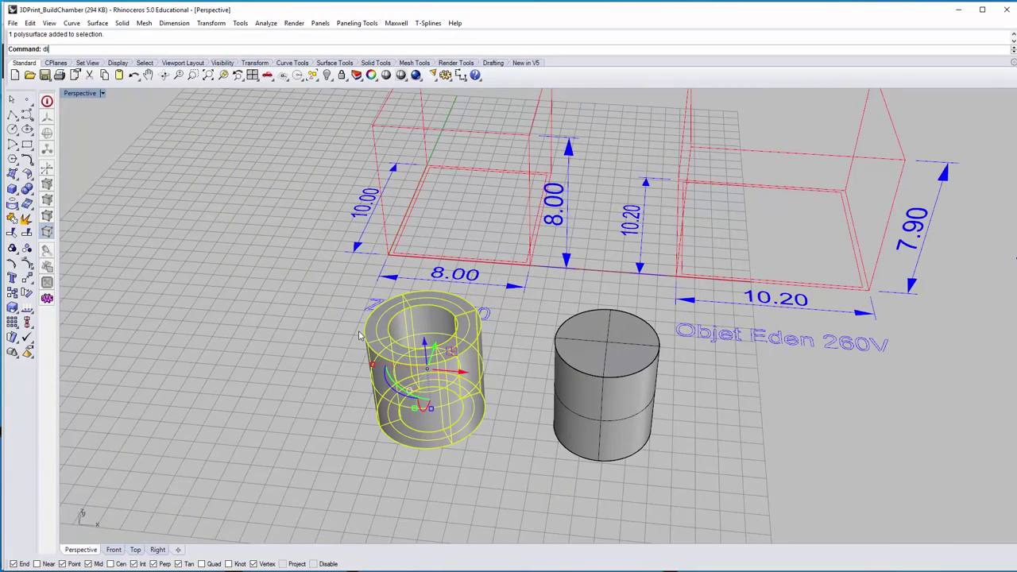
key(Return)
Orbit around the hollow cylinder to inspect its normal arrows, rerunning Dir a few times.
scroll(365, 341, up, 3)
scroll(368, 343, down, 3)
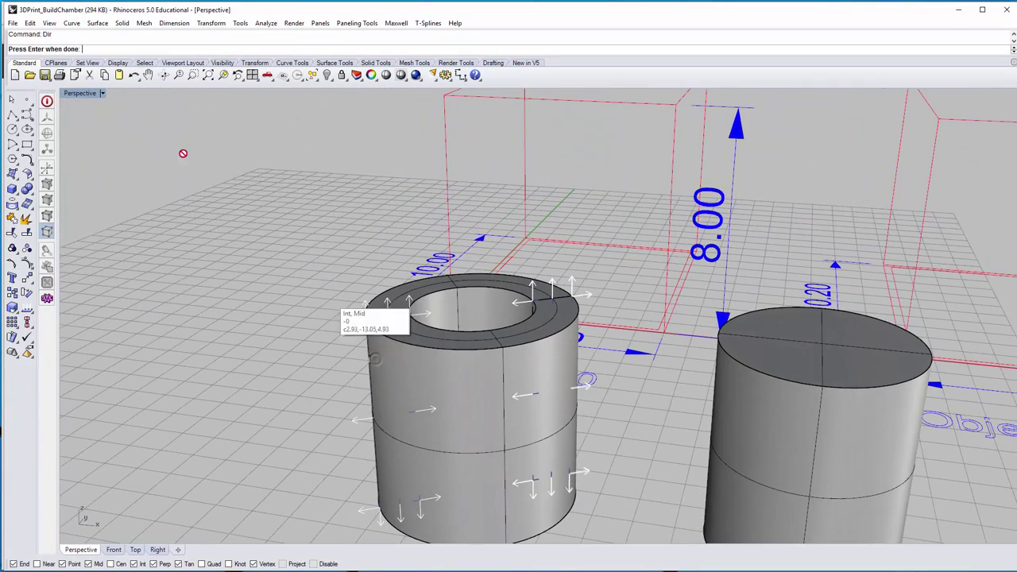
key(Return)
scroll(470, 290, down, 2)
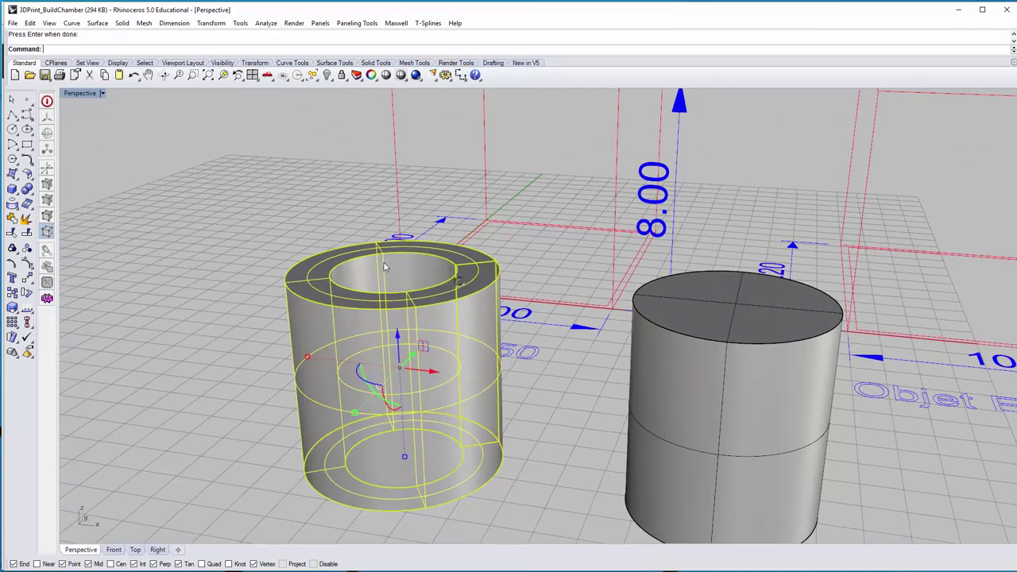
key(Return)
scroll(262, 258, up, 2)
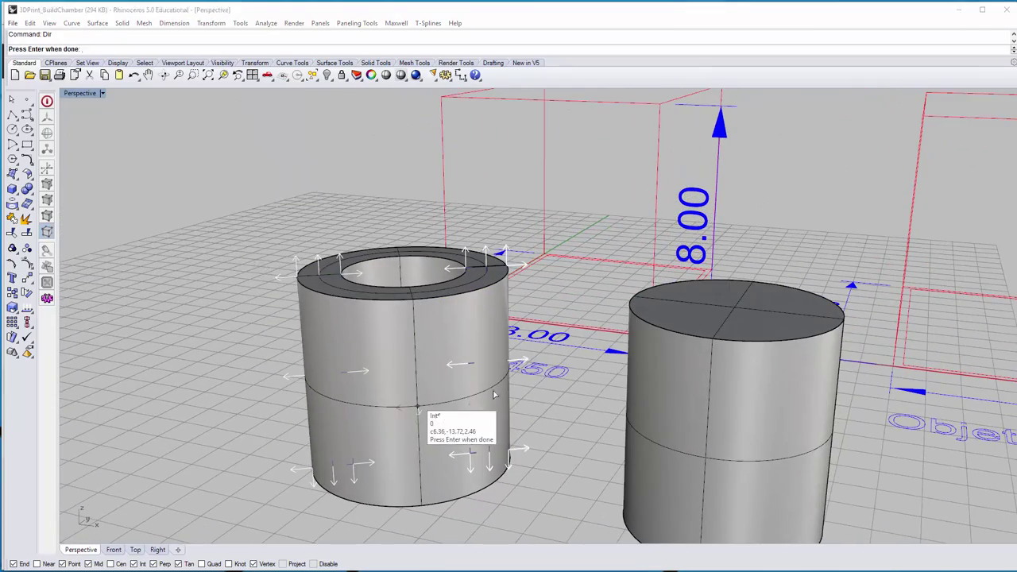
key(Return)
key(Return)
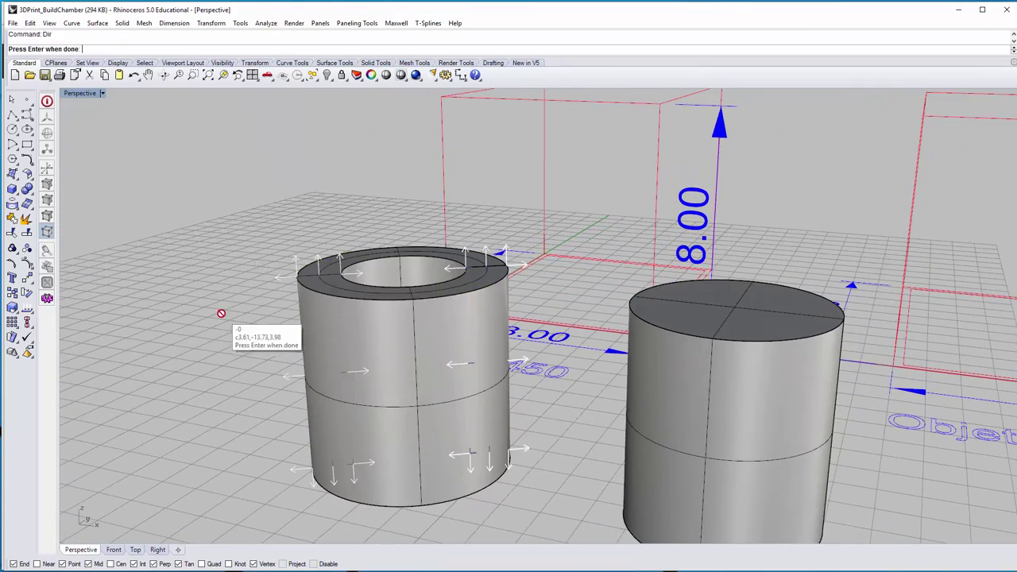
right_drag(220, 313, 260, 409)
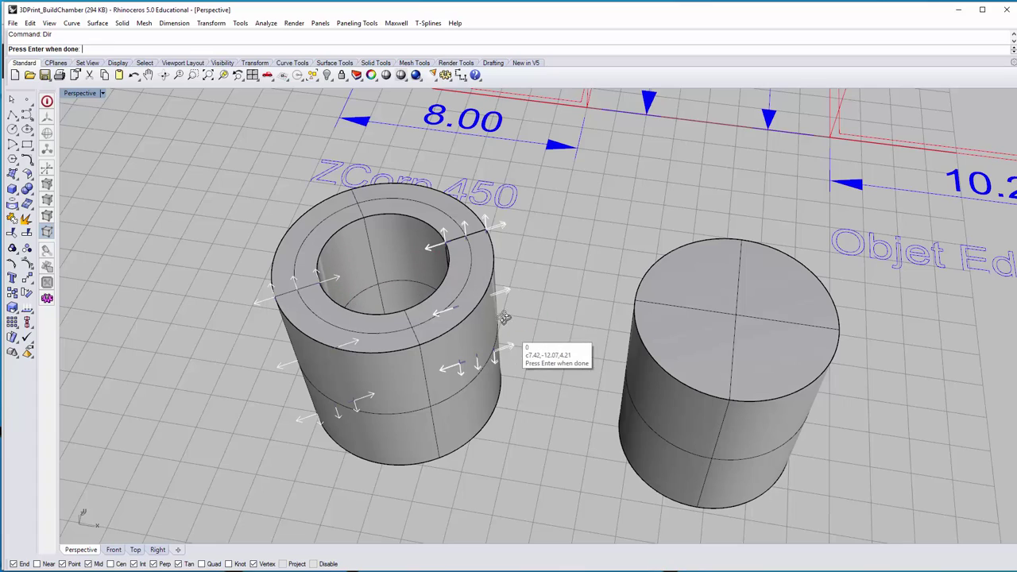
right_drag(513, 277, 521, 317)
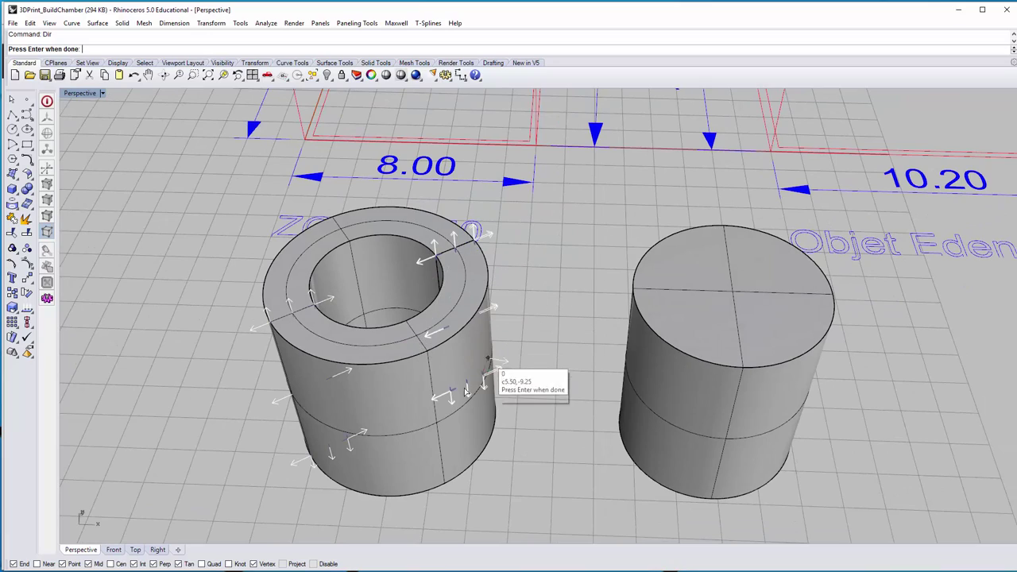
right_drag(446, 295, 423, 296)
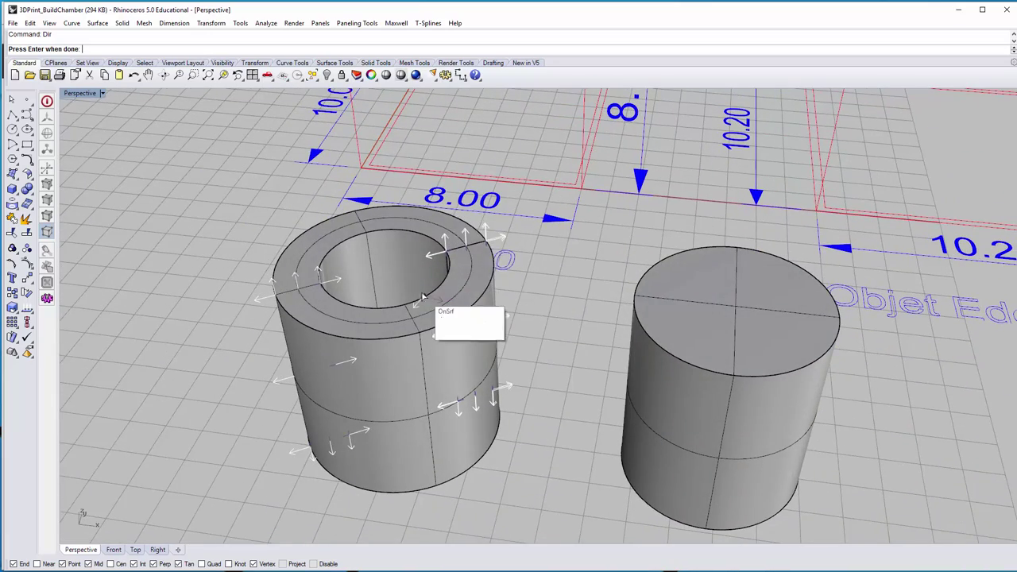
key(Return)
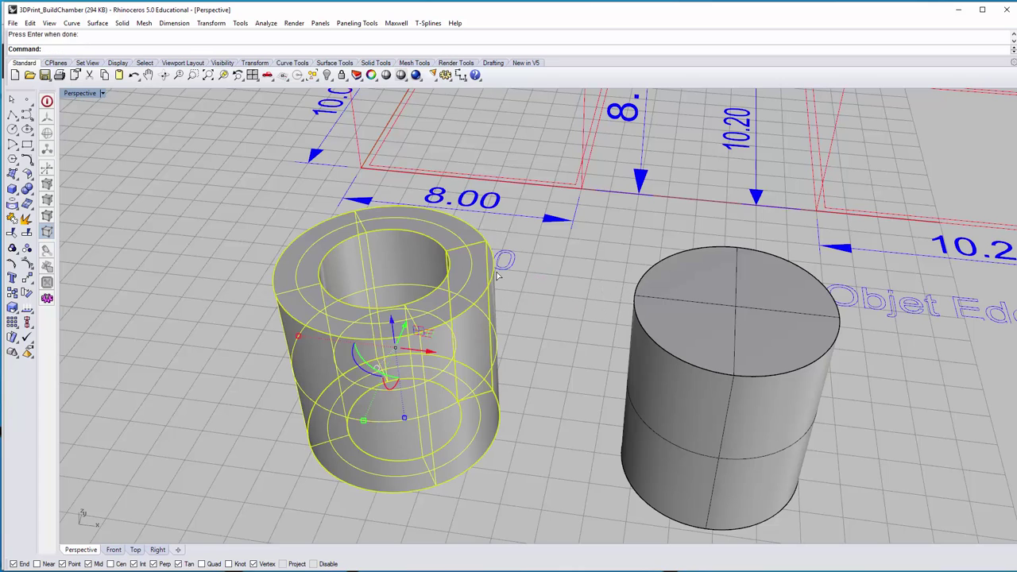
key(Return)
key(Return)
Scroll the browser guide to its normal shading and Fill Holes sections, then return to Rhino.
key(alt+Tab)
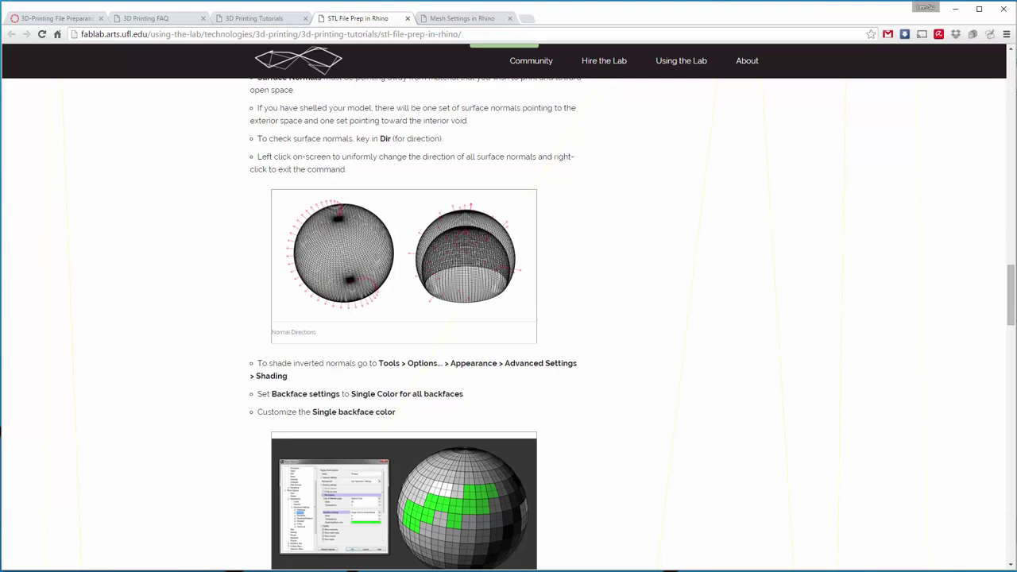
scroll(613, 349, down, 3)
scroll(400, 343, down, 3)
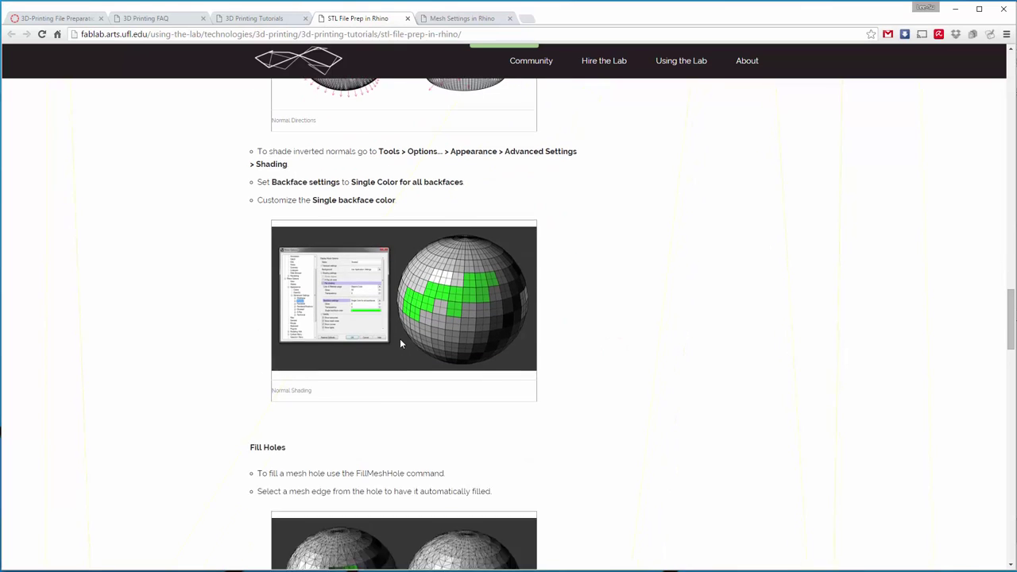
scroll(401, 344, up, 1)
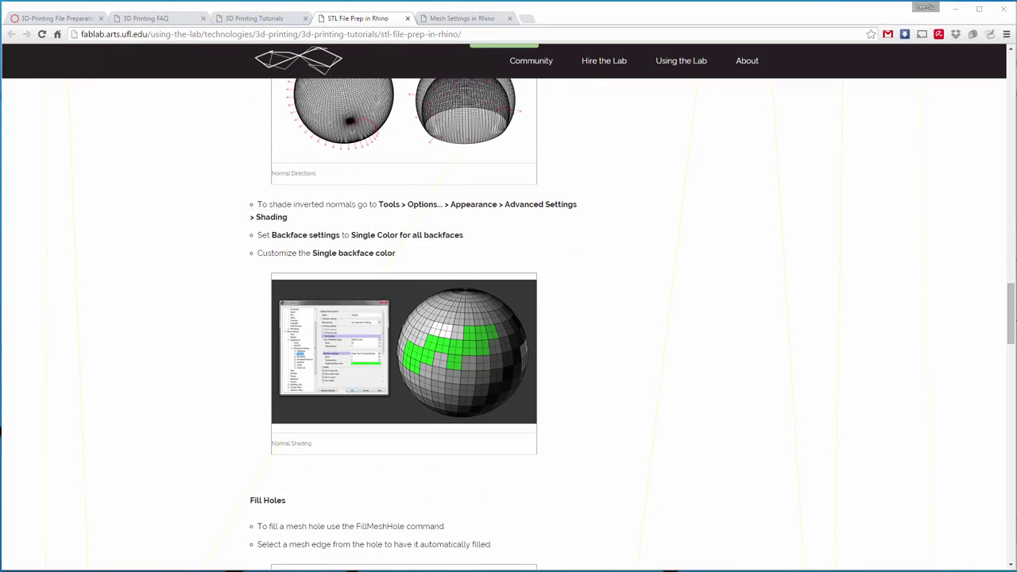
key(alt+Tab)
text(Dir)
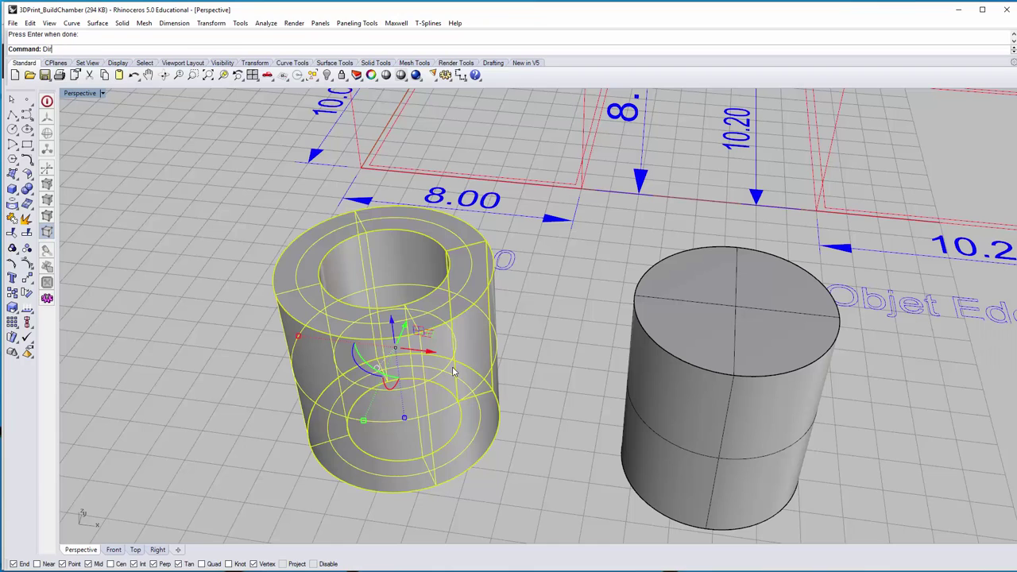
key(Return)
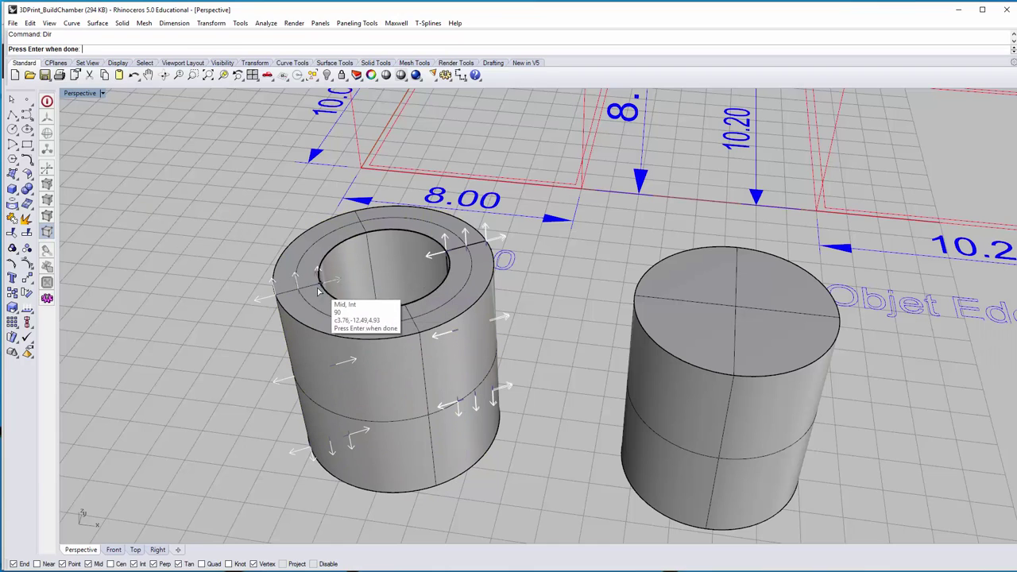
key(Return)
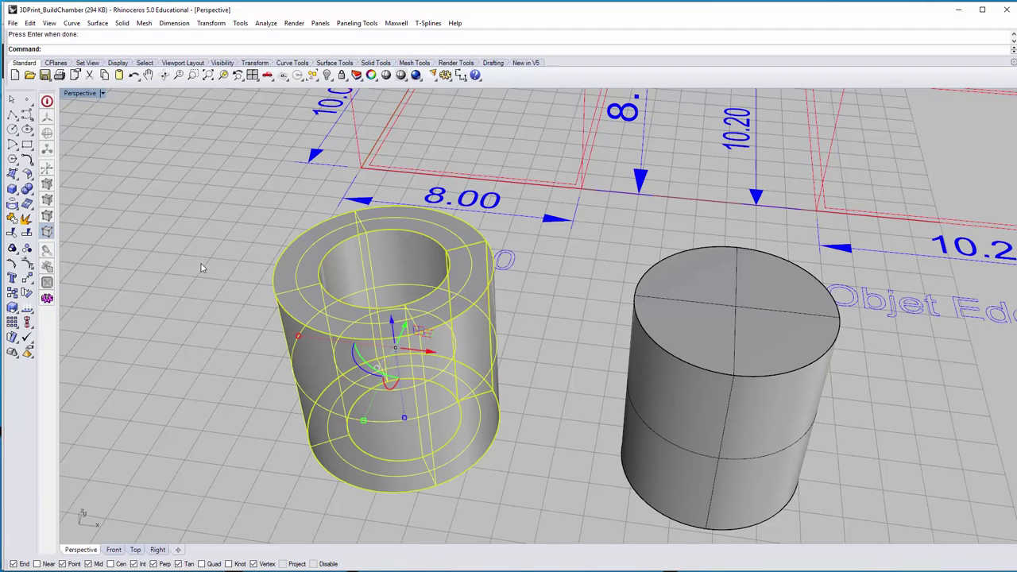
text(Fil)
key(Return)
text(d: Dir)
key(Return)
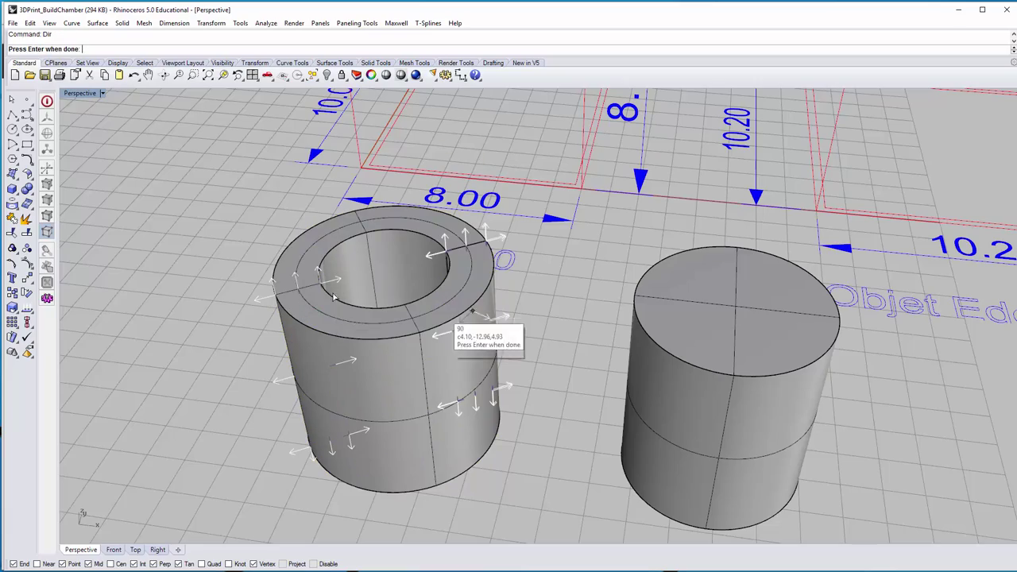
right_drag(405, 265, 477, 350)
key(Return)
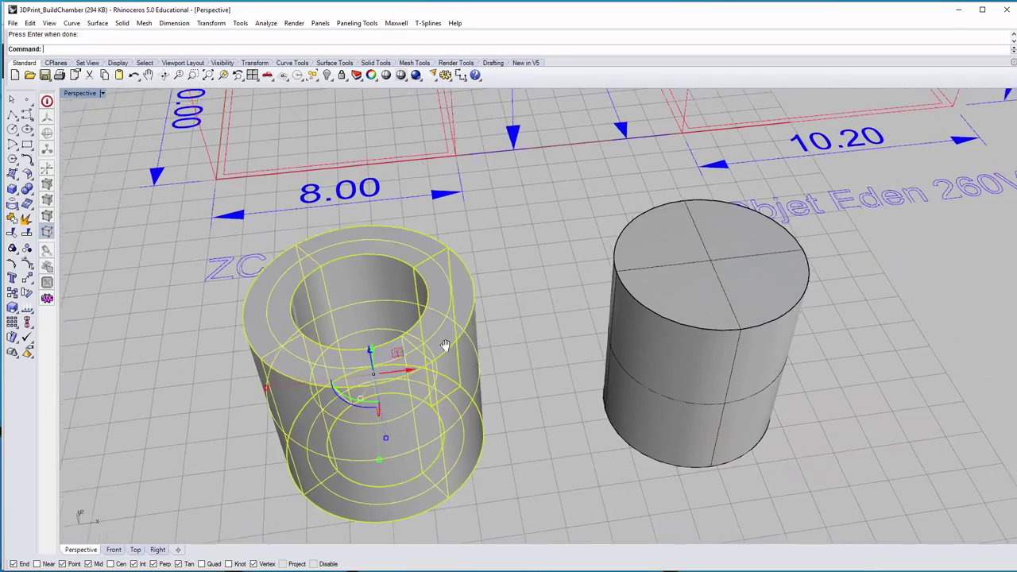
click(468, 347)
right_drag(397, 343, 381, 331)
click(383, 327)
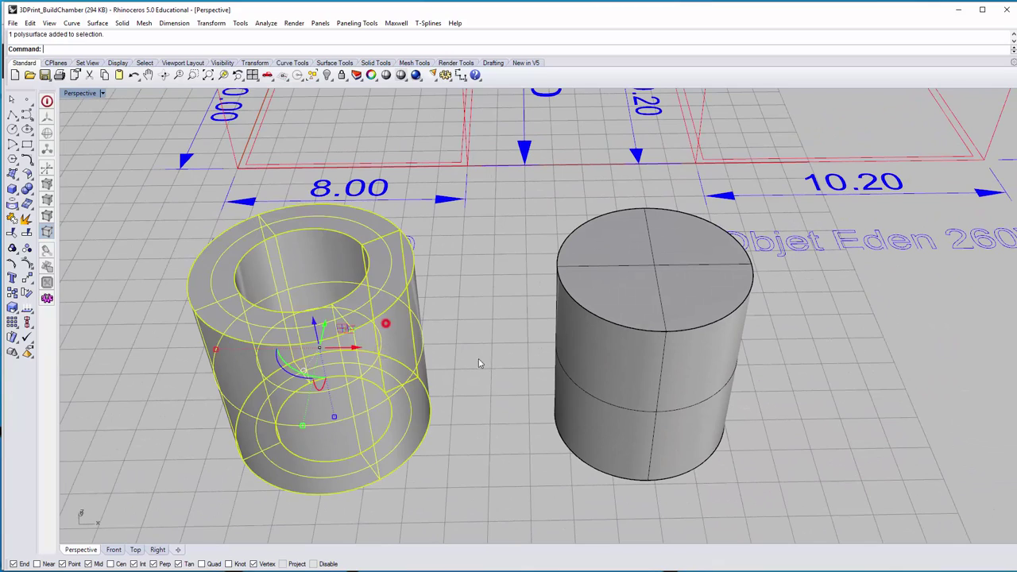
click(625, 508)
drag(685, 508, 294, 380)
click(465, 370)
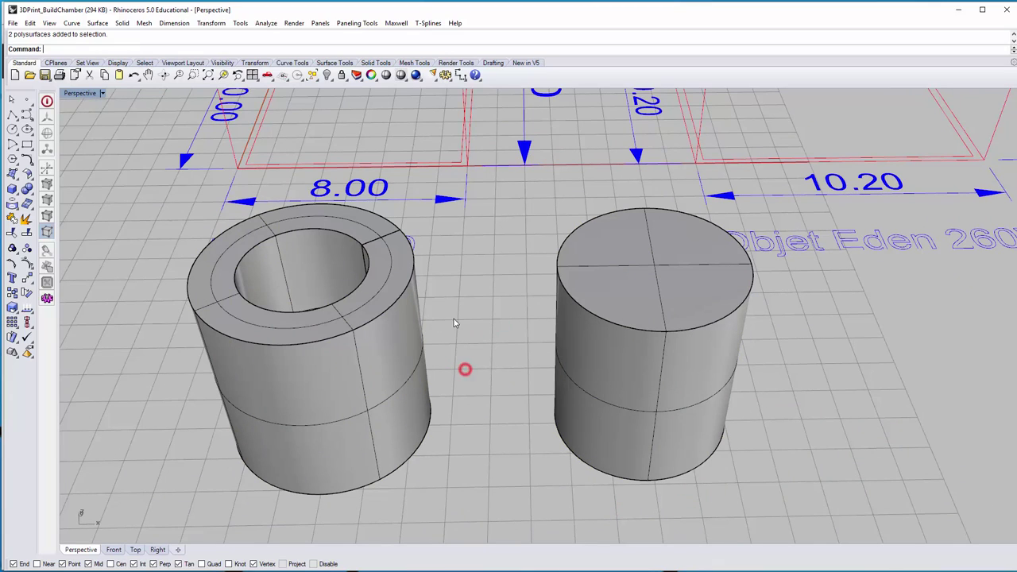
drag(630, 509, 370, 308)
click(452, 336)
right_drag(452, 336, 425, 340)
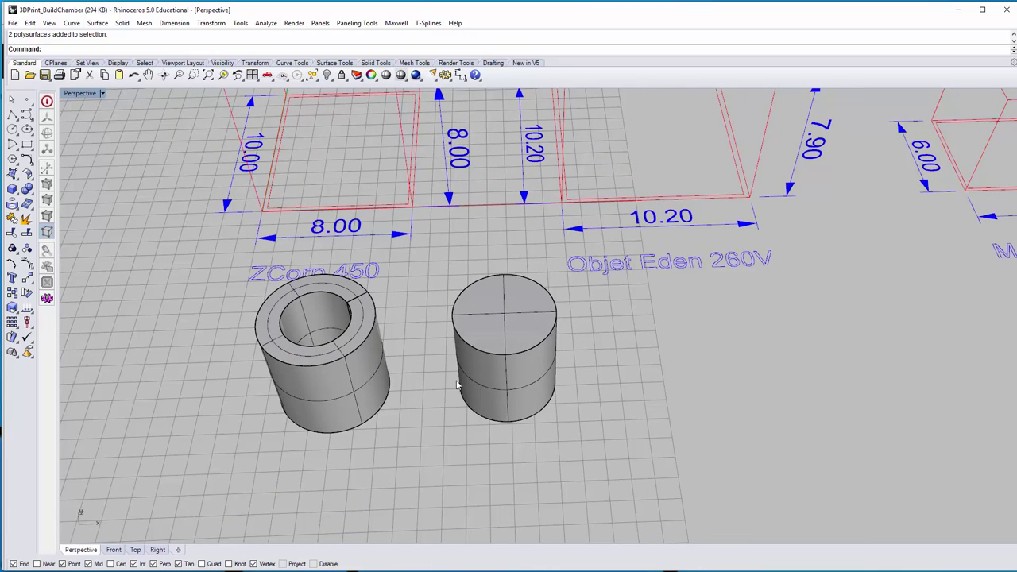
Mesh both cylinders with the density slider raised toward more polygons, previewing before accepting.
drag(570, 487, 323, 341)
text(mesh)
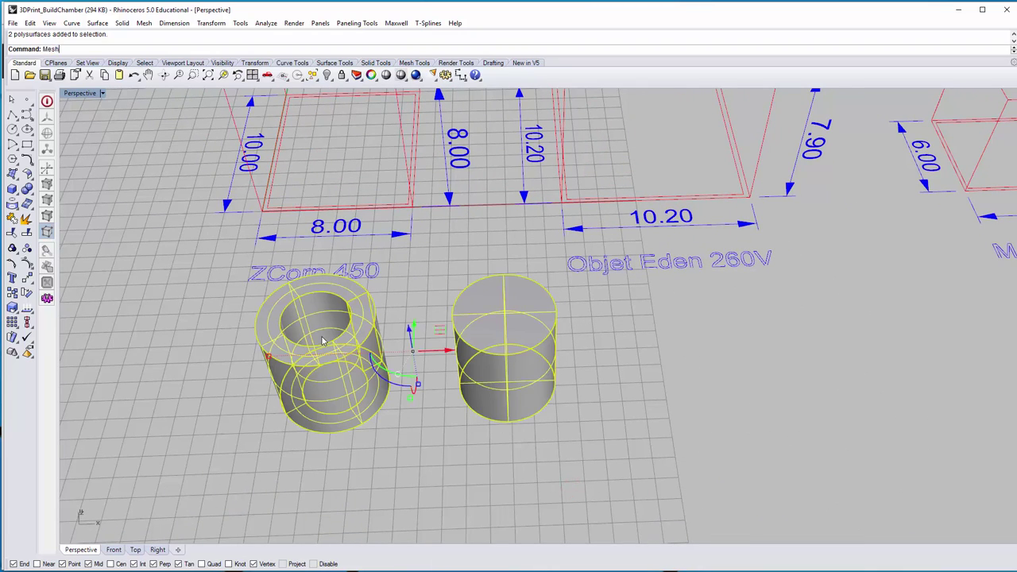
key(Return)
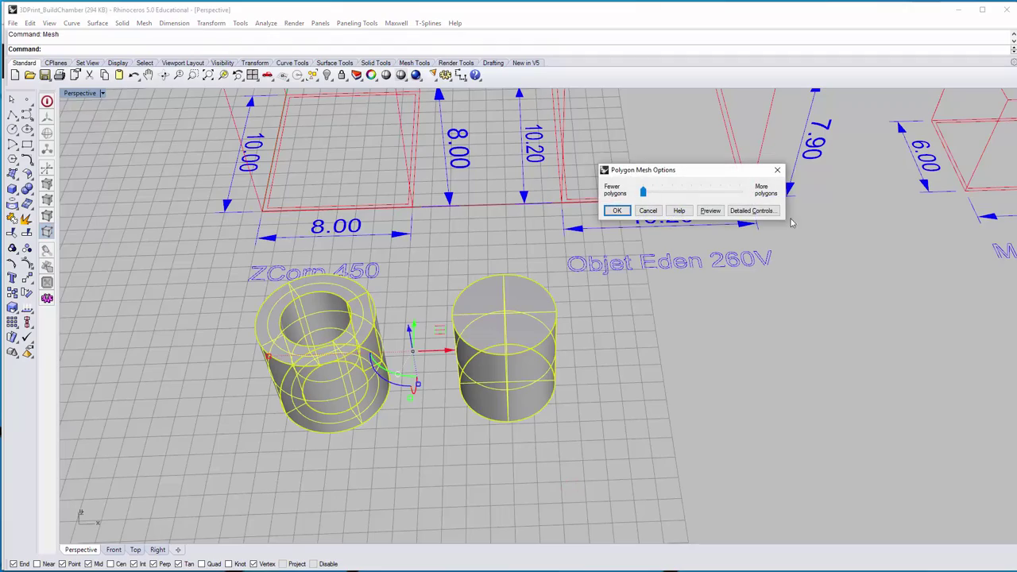
click(710, 211)
scroll(441, 318, up, 5)
right_drag(445, 325, 461, 351)
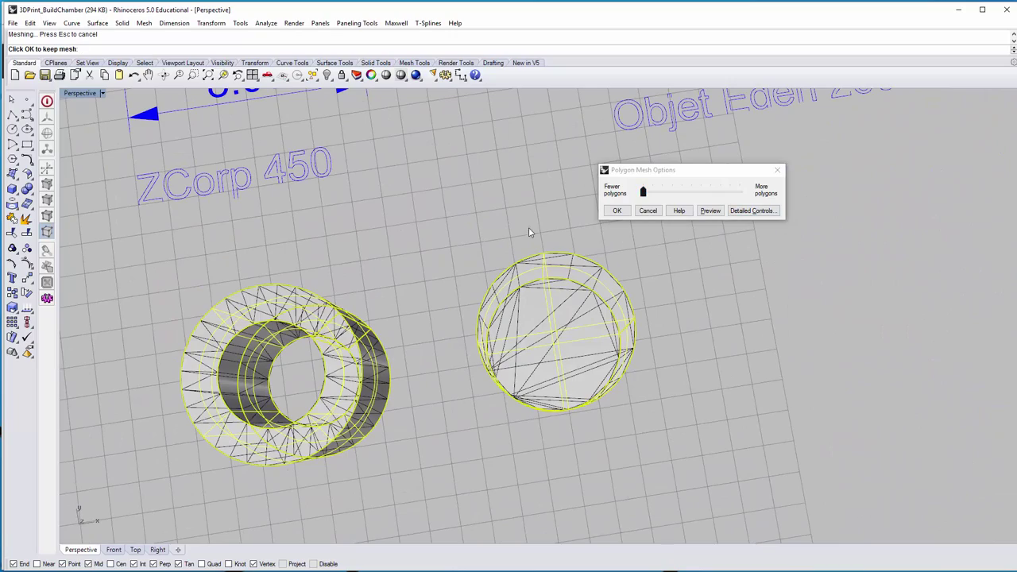
drag(643, 193, 702, 192)
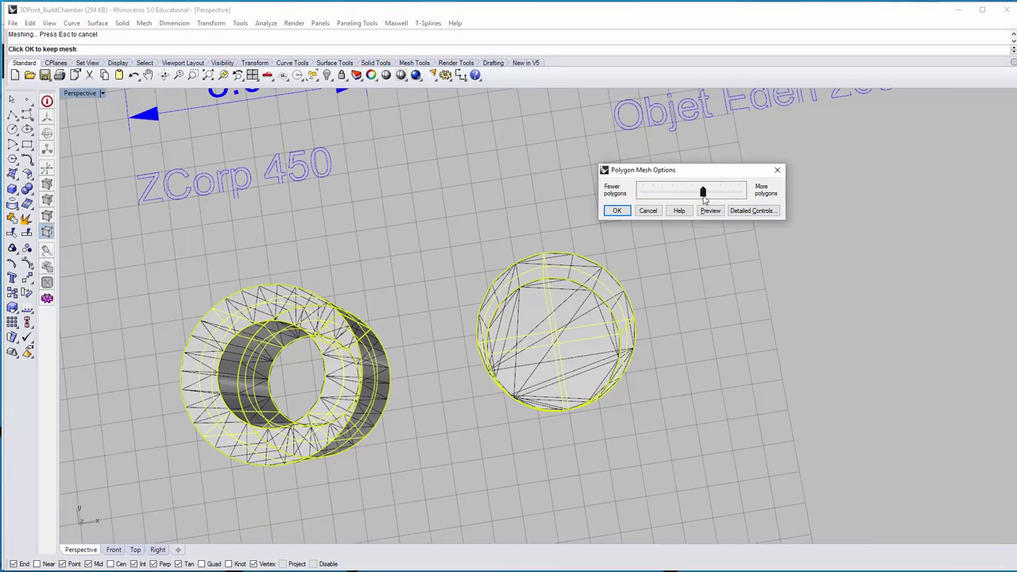
click(712, 211)
right_drag(578, 314, 447, 155)
click(617, 210)
Drag the new meshes away from the original solids and inspect the solid cylinder mesh's top.
right_drag(586, 220, 401, 341)
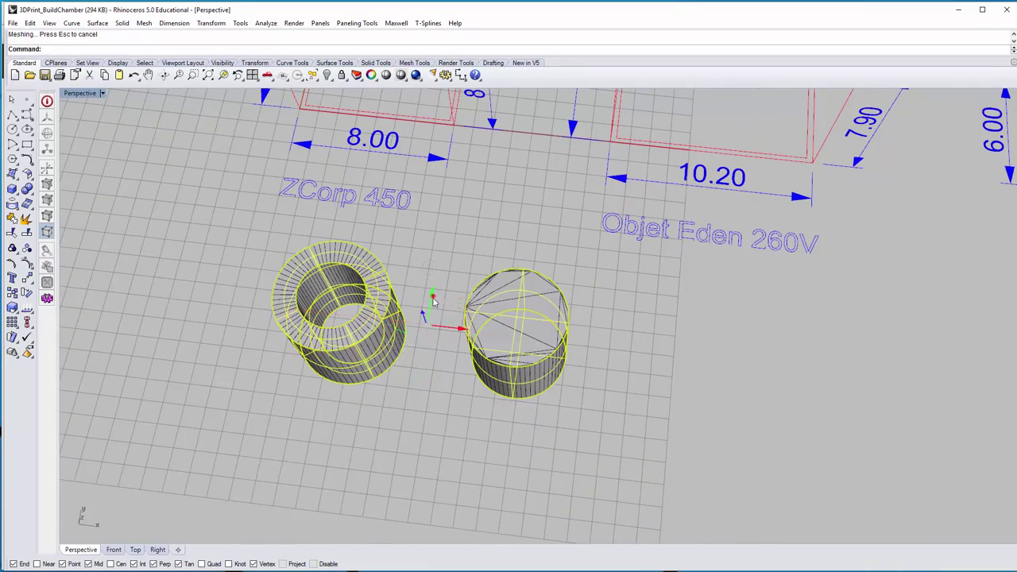
drag(402, 341, 429, 377)
click(431, 275)
right_drag(431, 275, 482, 371)
click(481, 371)
key(ctrl+alt+e)
right_drag(591, 369, 268, 336)
key(Escape)
right_drag(664, 357, 527, 317)
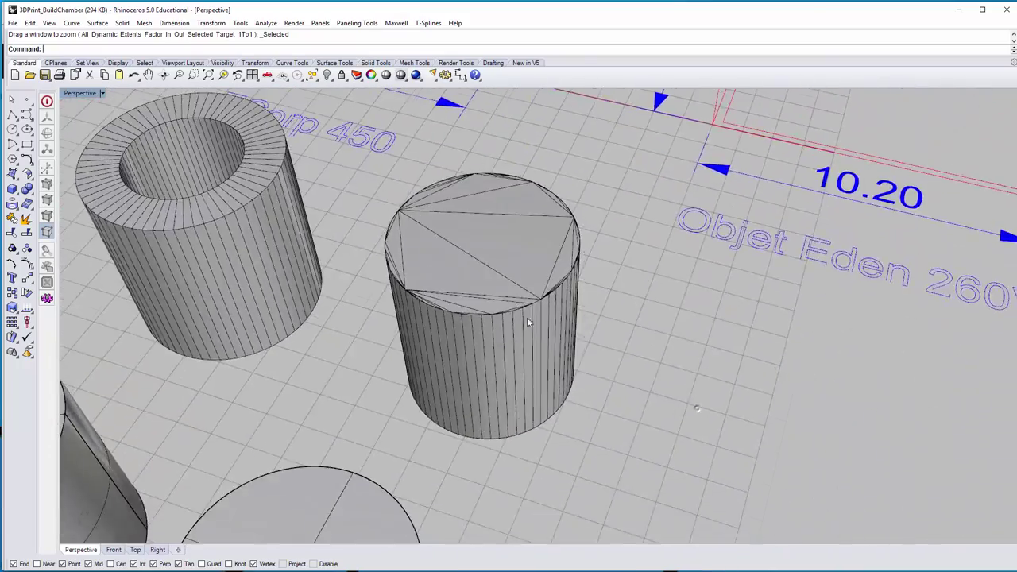
scroll(526, 317, up, 3)
click(508, 279)
right_drag(711, 309, 516, 300)
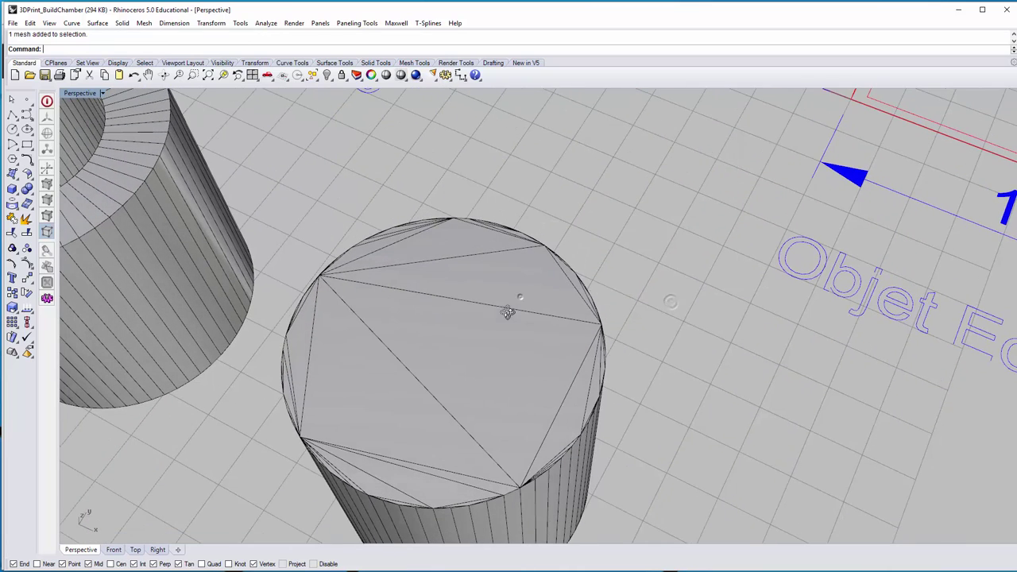
Delete the large triangular top face of the solid cylinder mesh with Delete Mesh Faces.
click(240, 24)
mouse_move(145, 24)
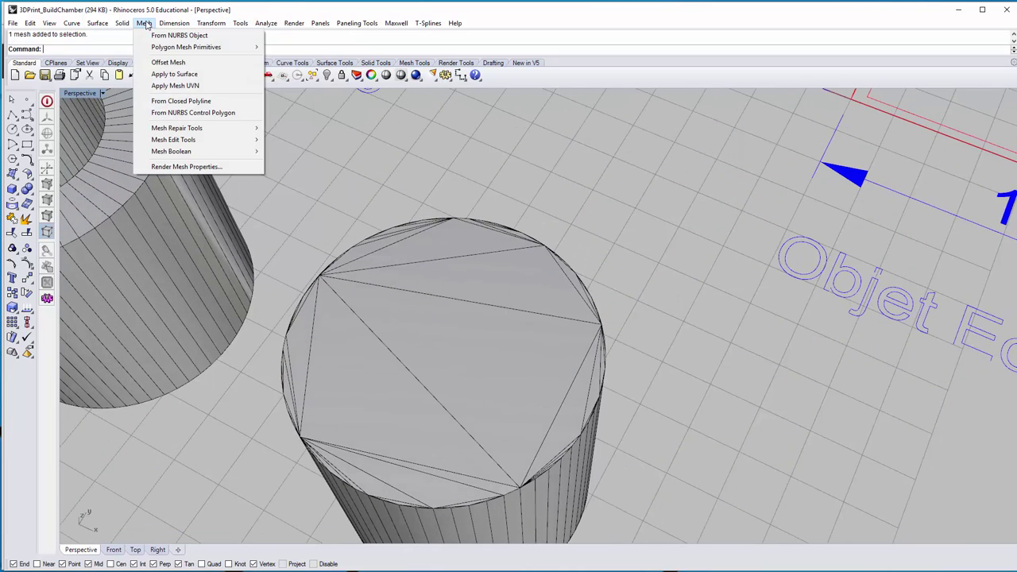
mouse_move(193, 140)
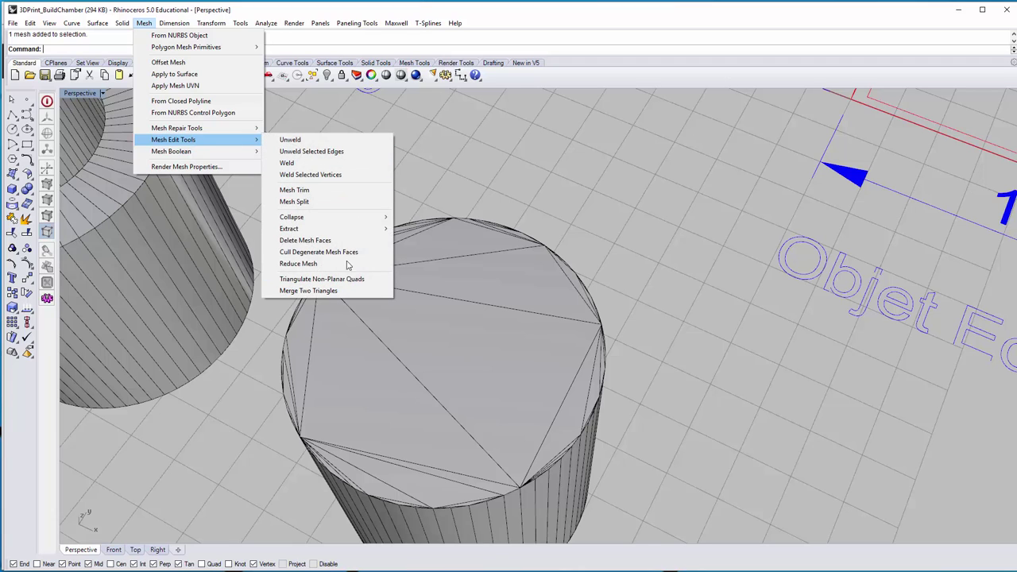
click(305, 240)
click(465, 345)
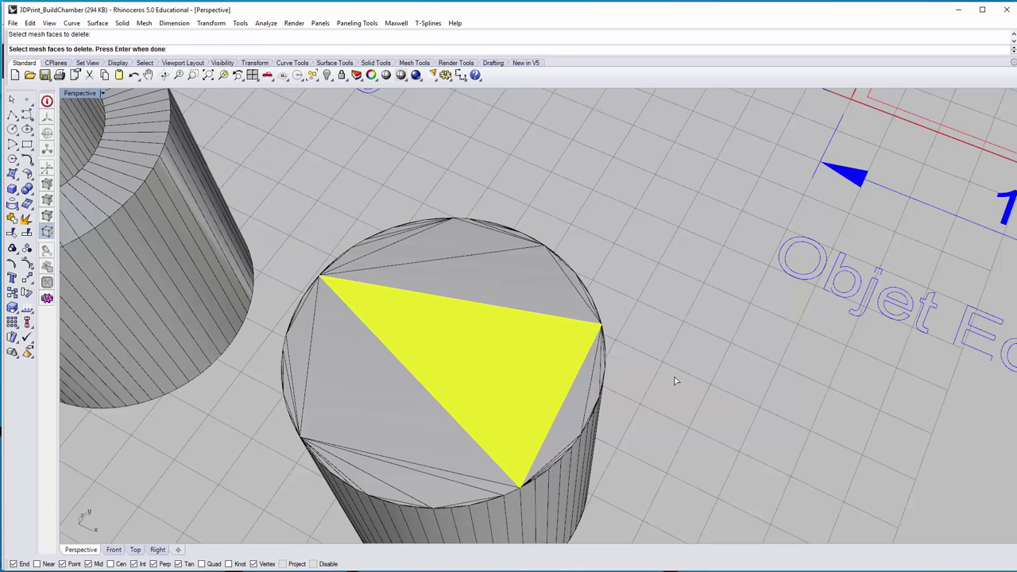
key(Return)
right_drag(663, 374, 465, 266)
scroll(517, 238, down, 3)
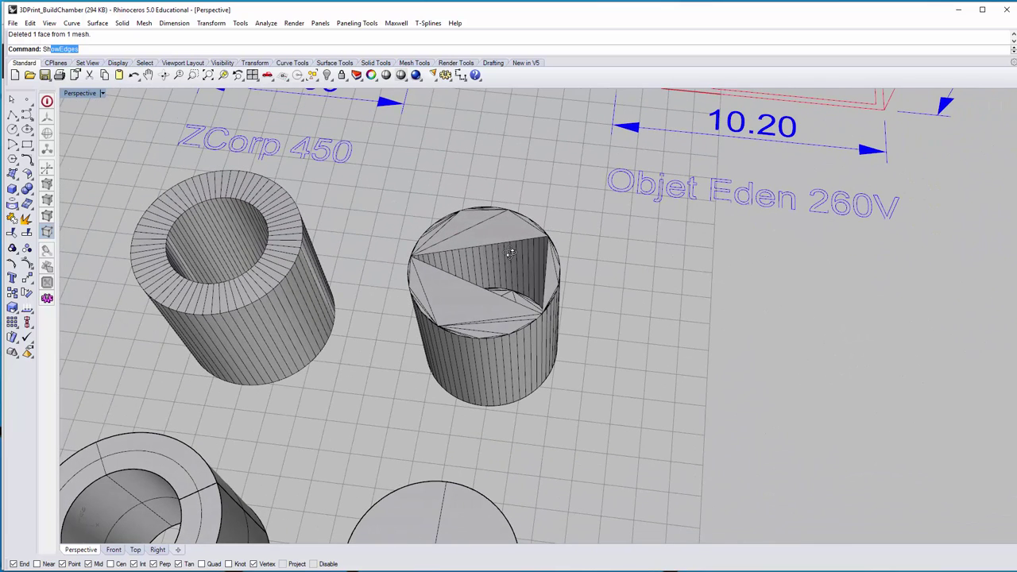
Run ShowEdges on the cylinder mesh and zoom to the 3 naked edges around its hole.
click(489, 222)
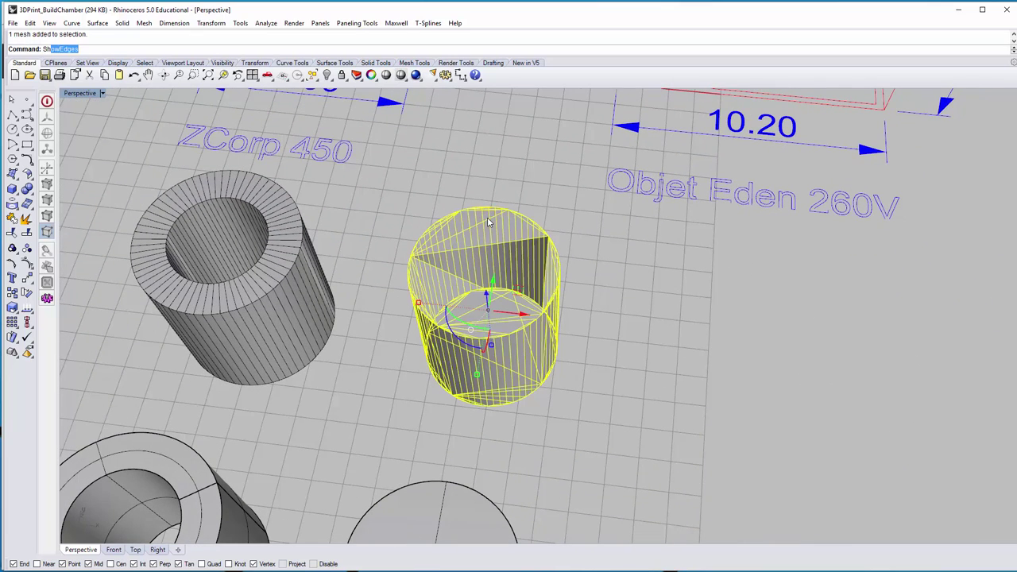
text(ShowEd)
key(Return)
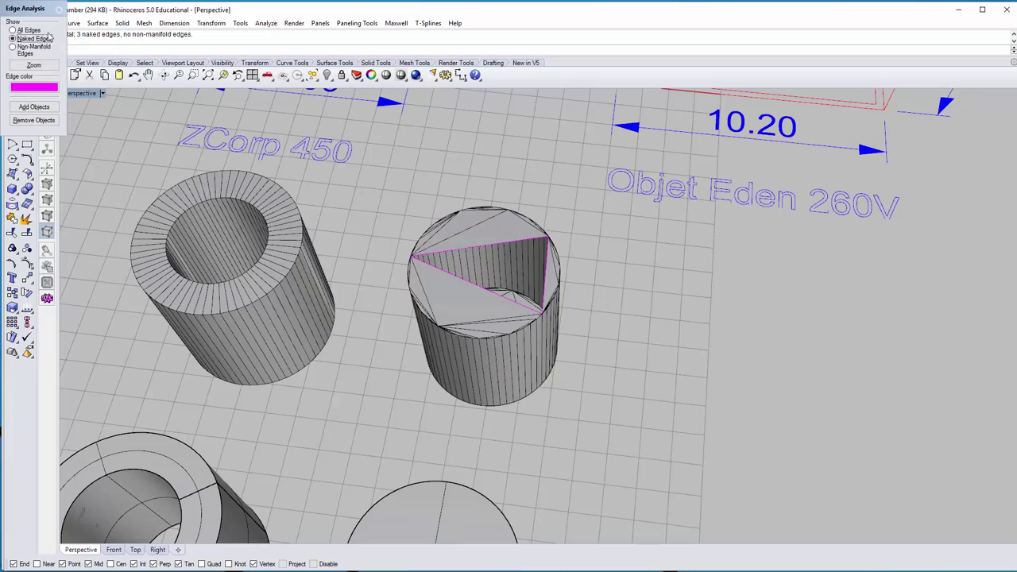
scroll(510, 319, up, 5)
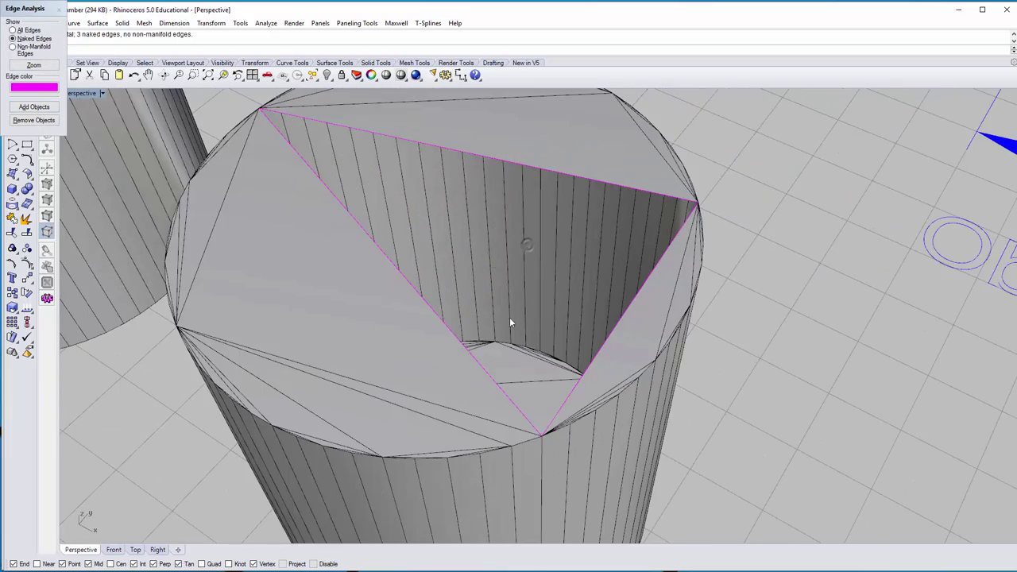
right_drag(483, 151, 436, 149)
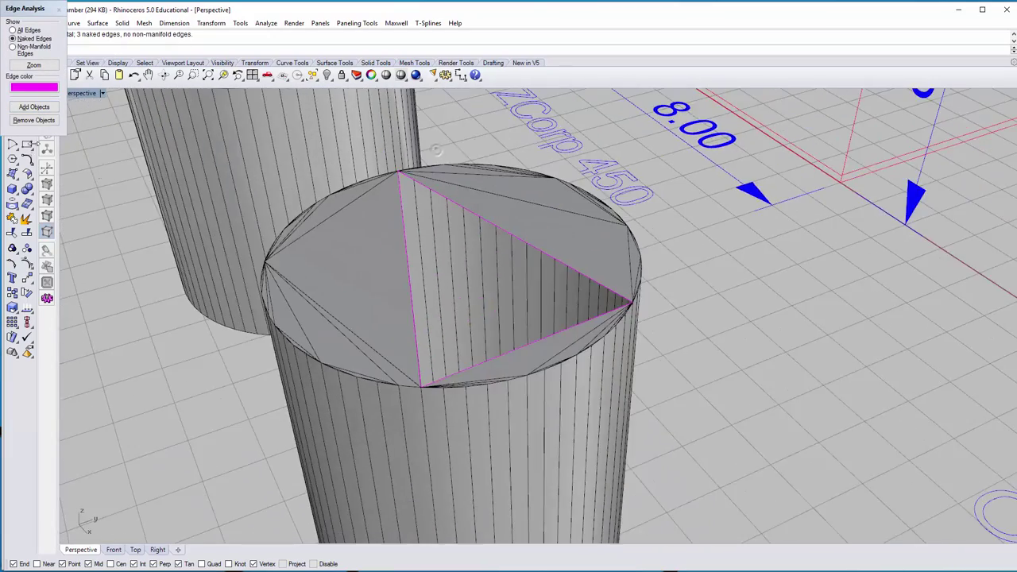
click(33, 64)
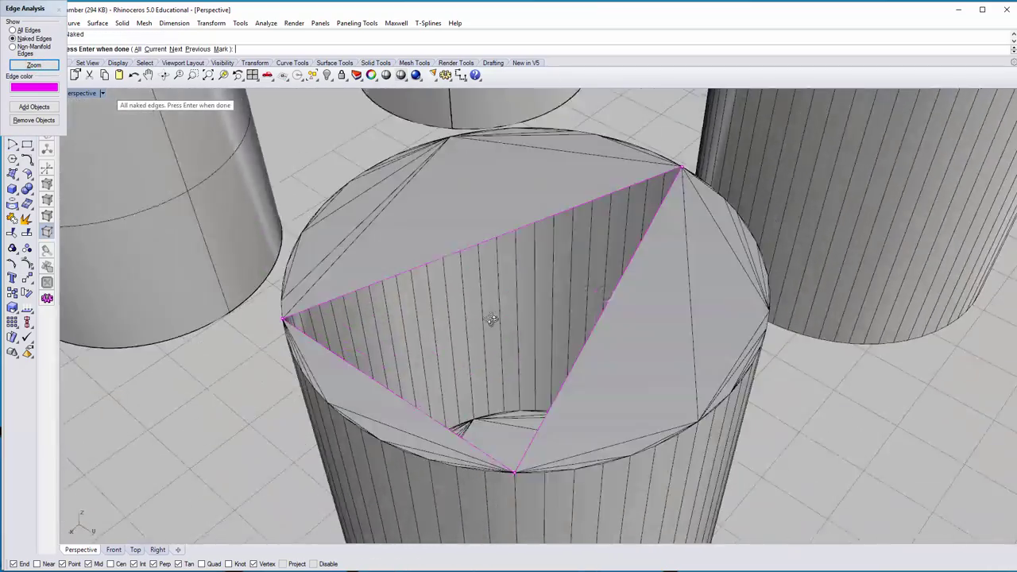
scroll(688, 291, down, 4)
scroll(506, 289, up, 2)
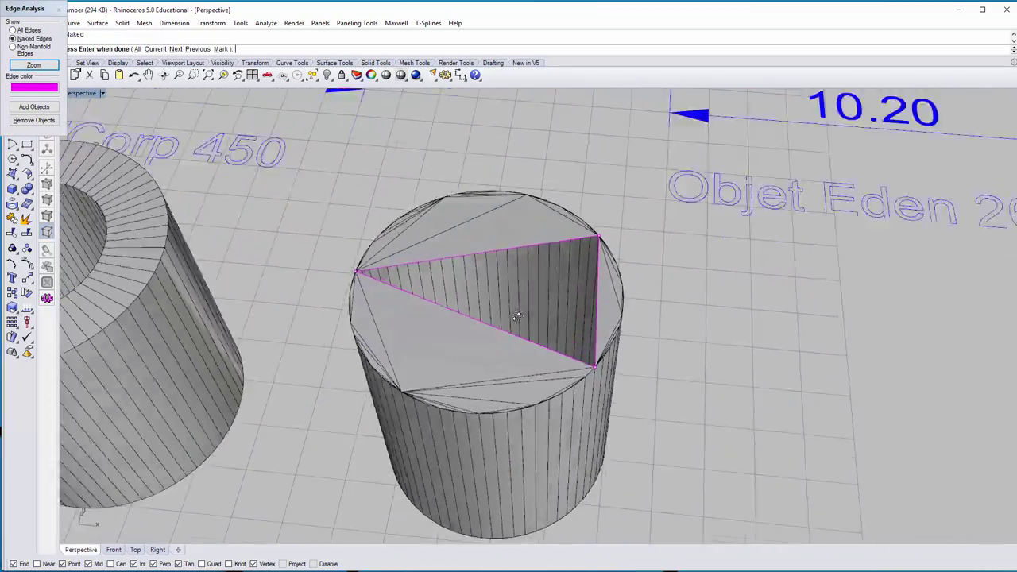
scroll(505, 289, up, 3)
right_drag(586, 273, 369, 173)
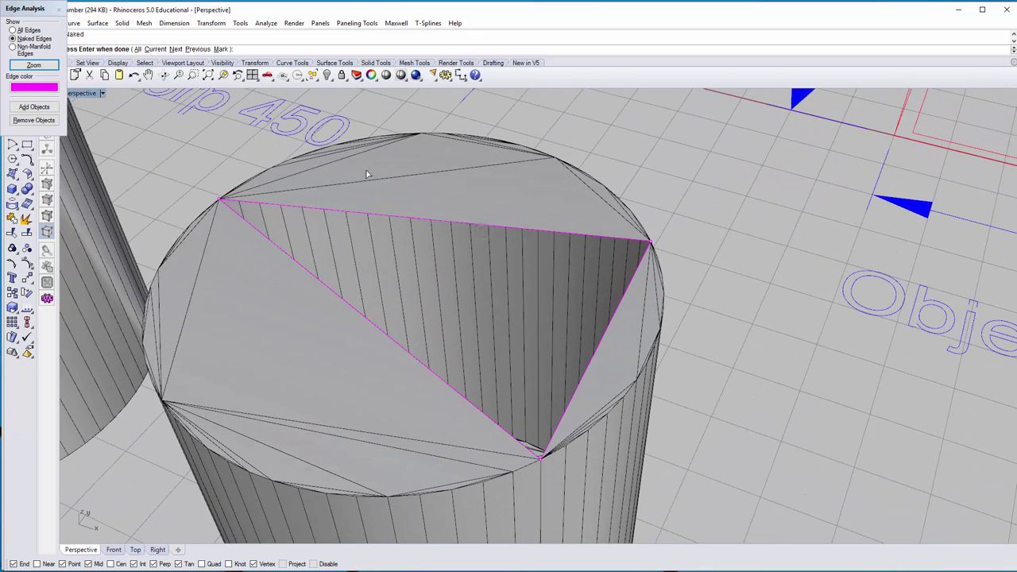
click(61, 12)
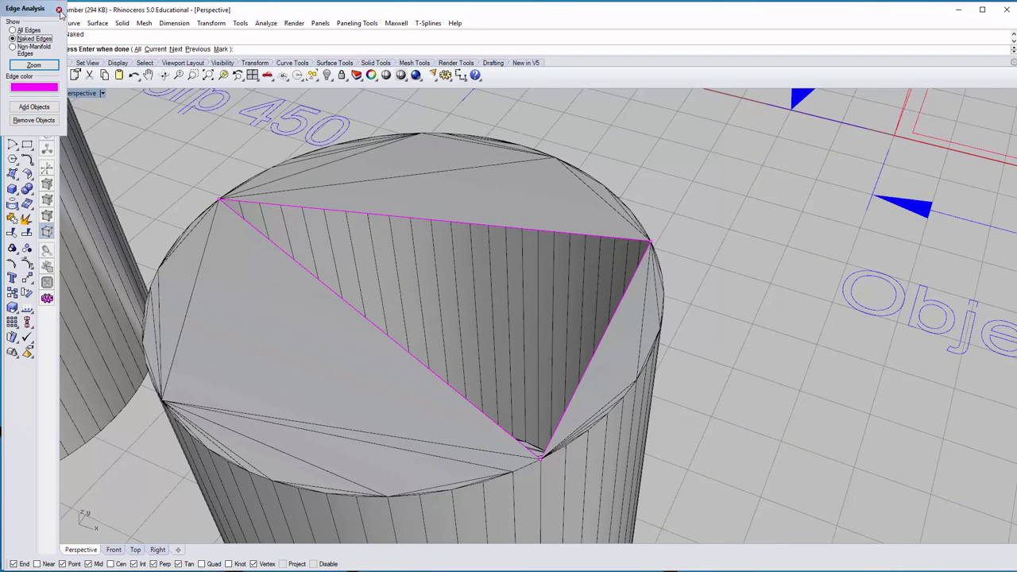
Fill the hole in the cylinder mesh's top with Fill Hole and close Edge Analysis.
click(143, 22)
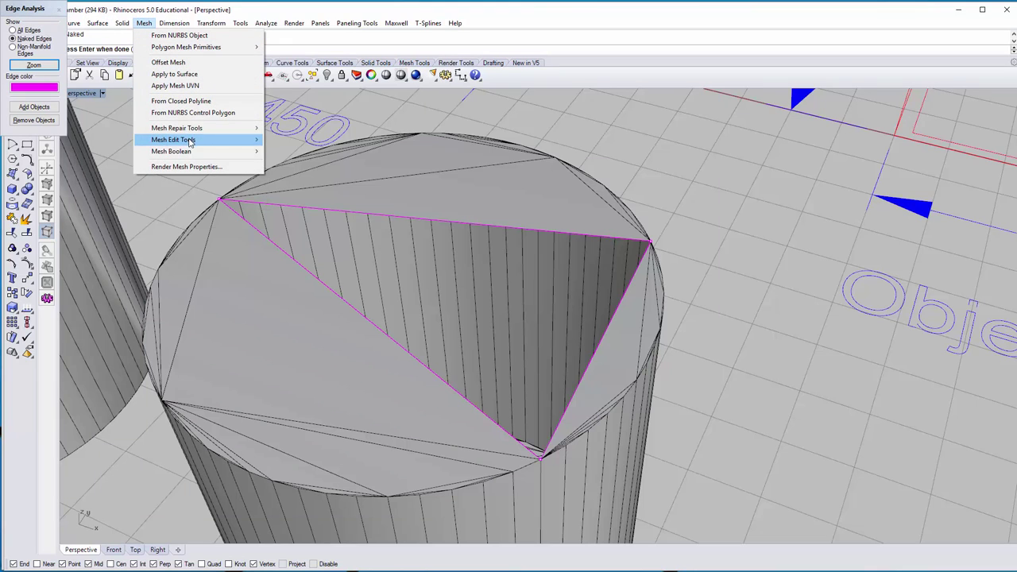
mouse_move(191, 140)
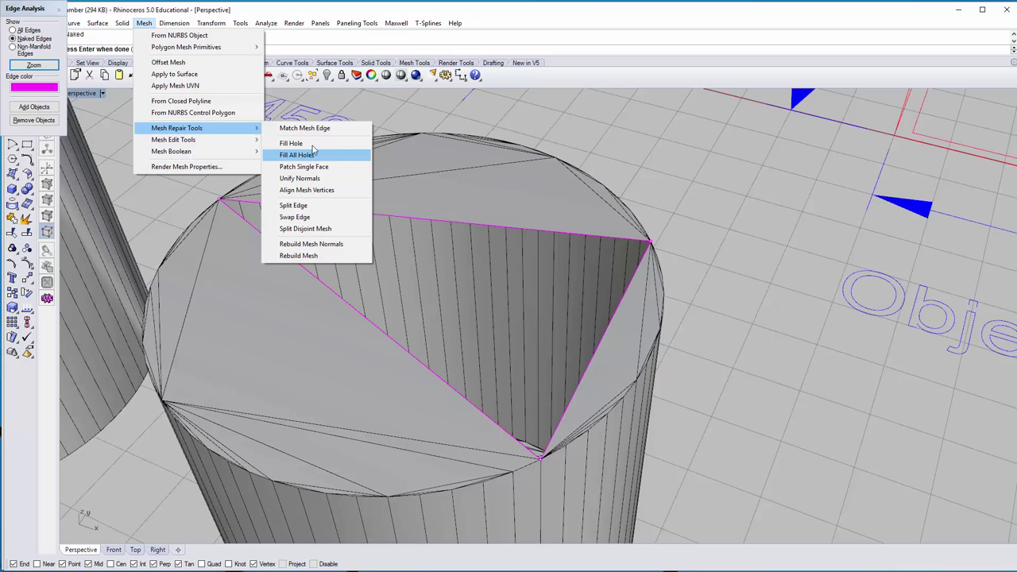
click(311, 143)
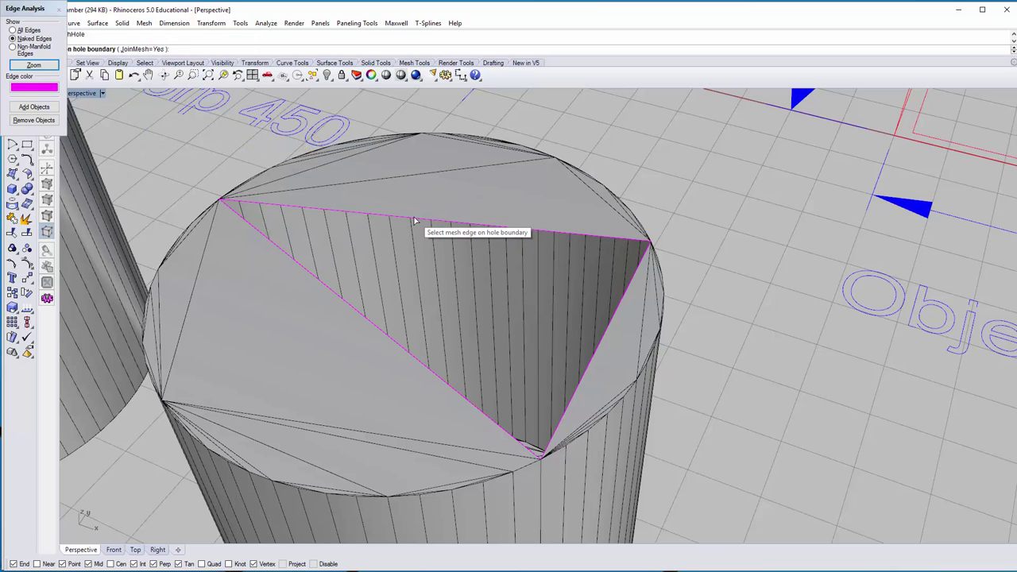
click(414, 221)
right_drag(472, 306, 526, 356)
scroll(527, 356, down, 5)
scroll(499, 286, down, 3)
key(Return)
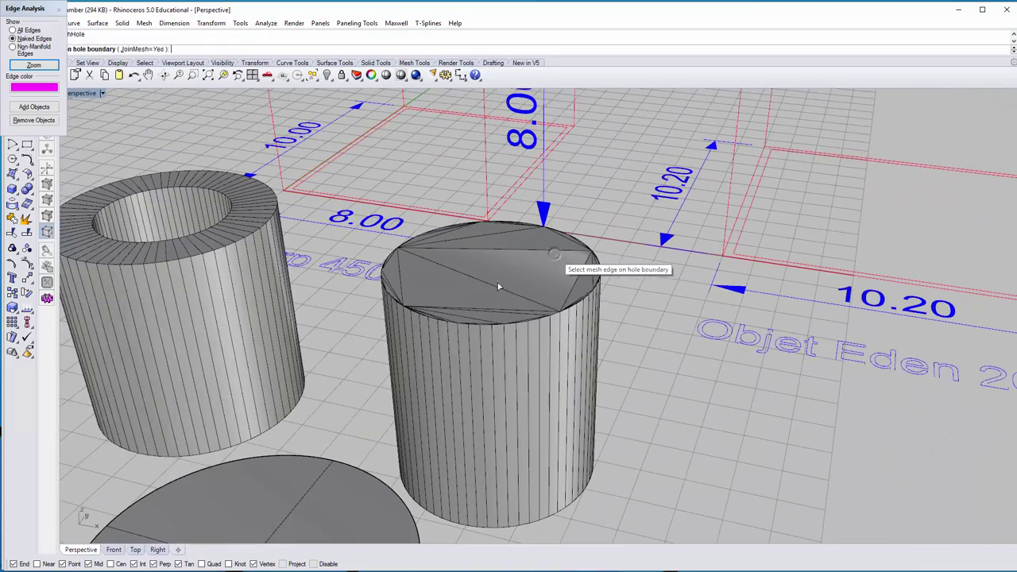
click(496, 284)
key(Return)
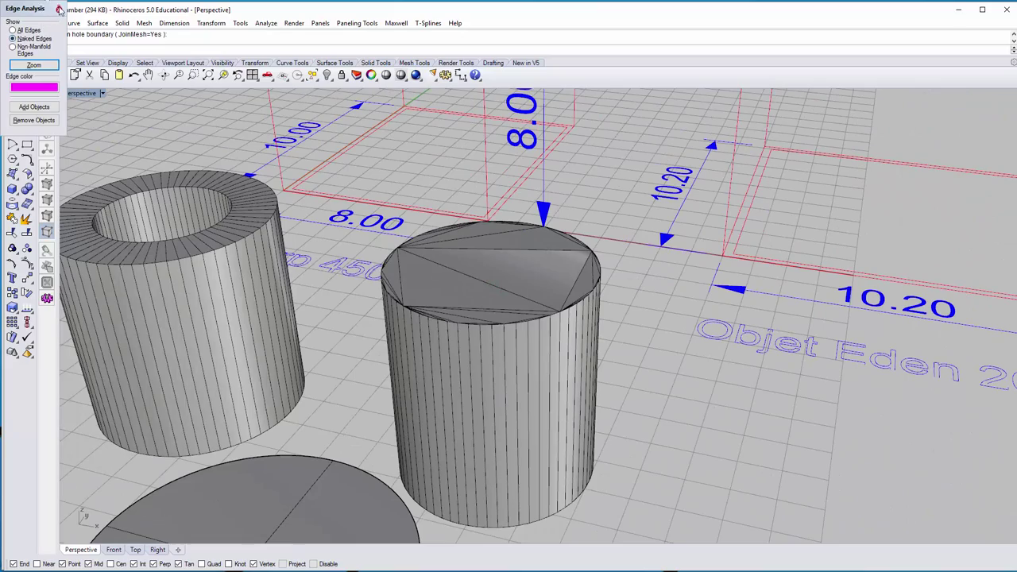
click(59, 10)
Display the repaired mesh's normal directions with Dir and orbit to inspect them.
click(509, 326)
text(d: Di)
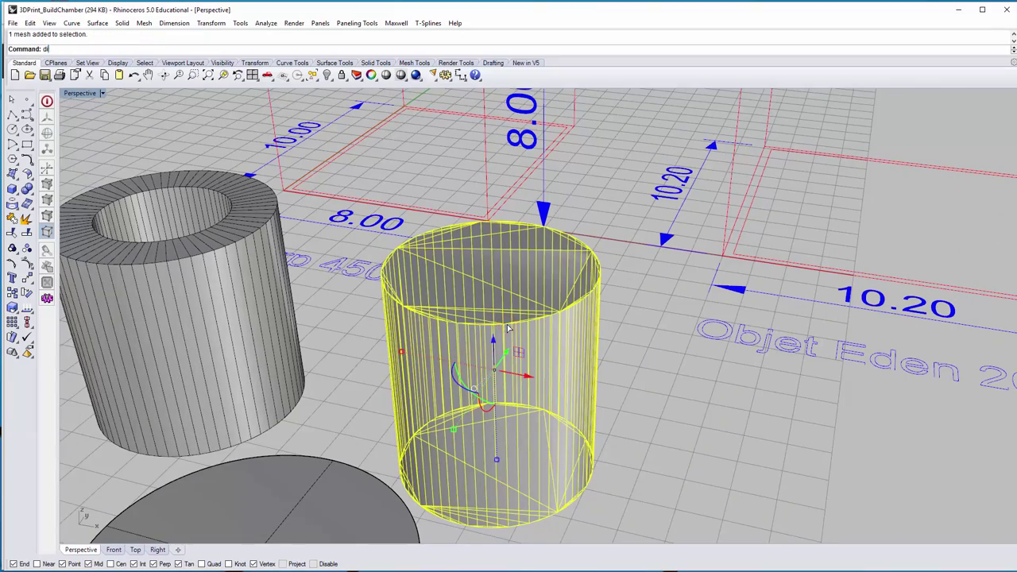
text(r)
key(Return)
right_drag(683, 290, 520, 361)
key(Return)
click(628, 341)
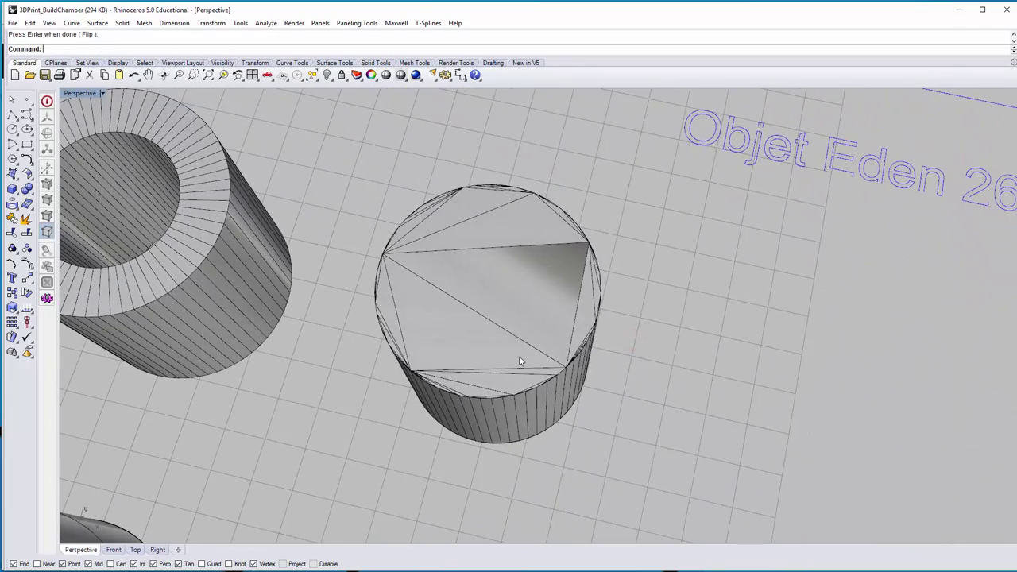
right_drag(458, 310, 556, 326)
scroll(556, 326, down, 6)
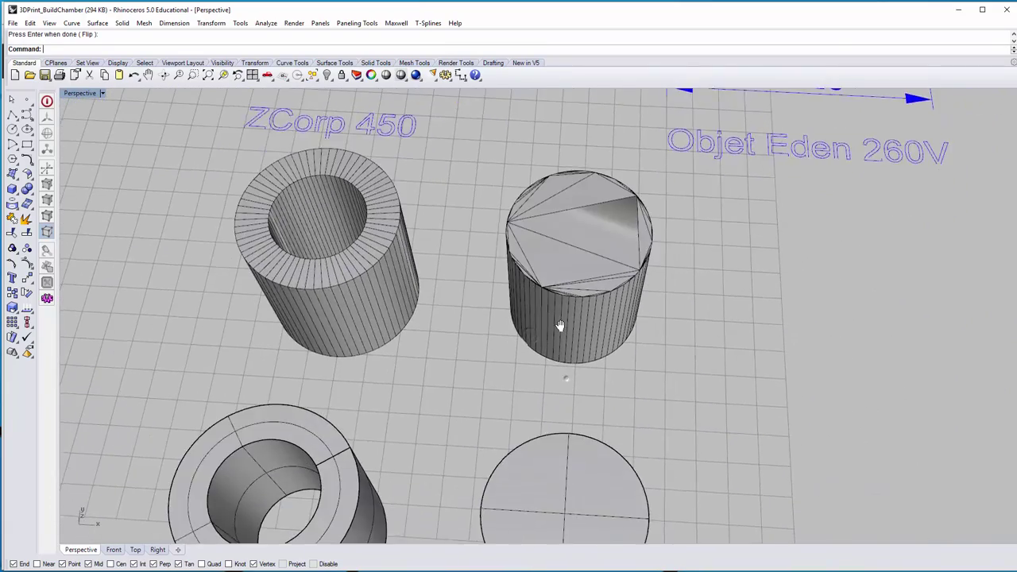
scroll(563, 325, down, 1)
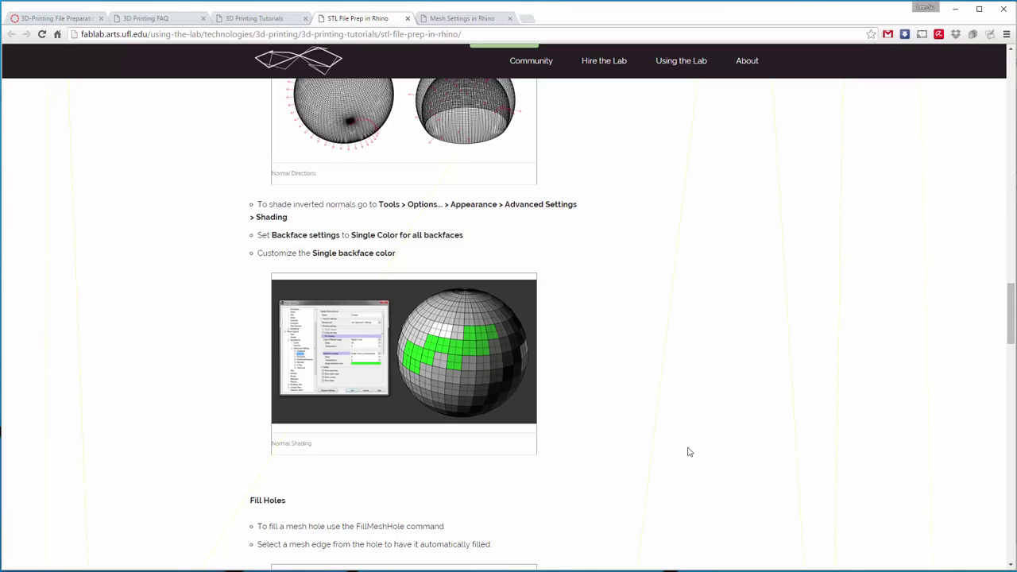
Scroll the guide from Fill Holes down to Shell Model, then return to the Rhino model.
scroll(690, 452, down, 5)
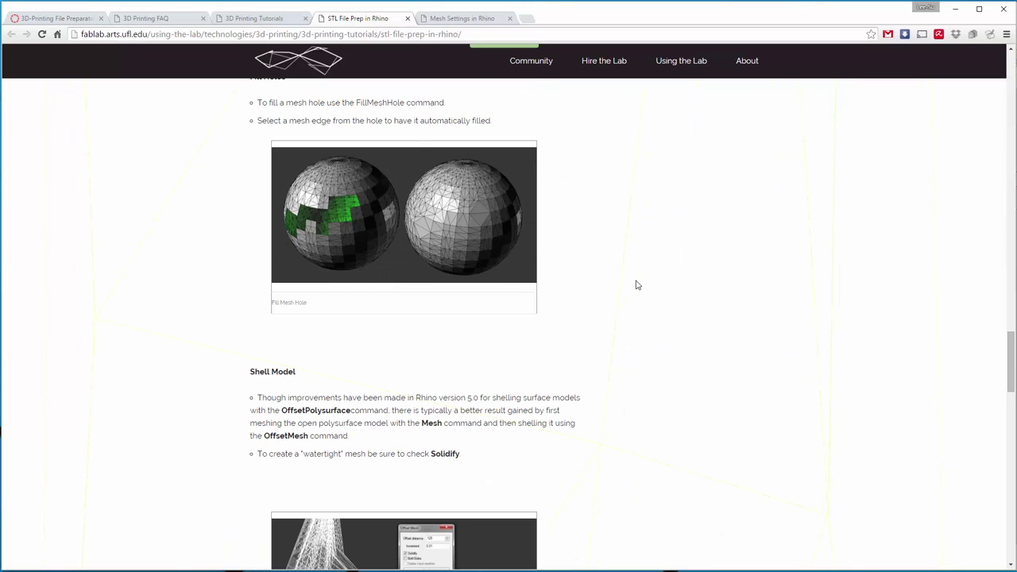
scroll(562, 288, up, 1)
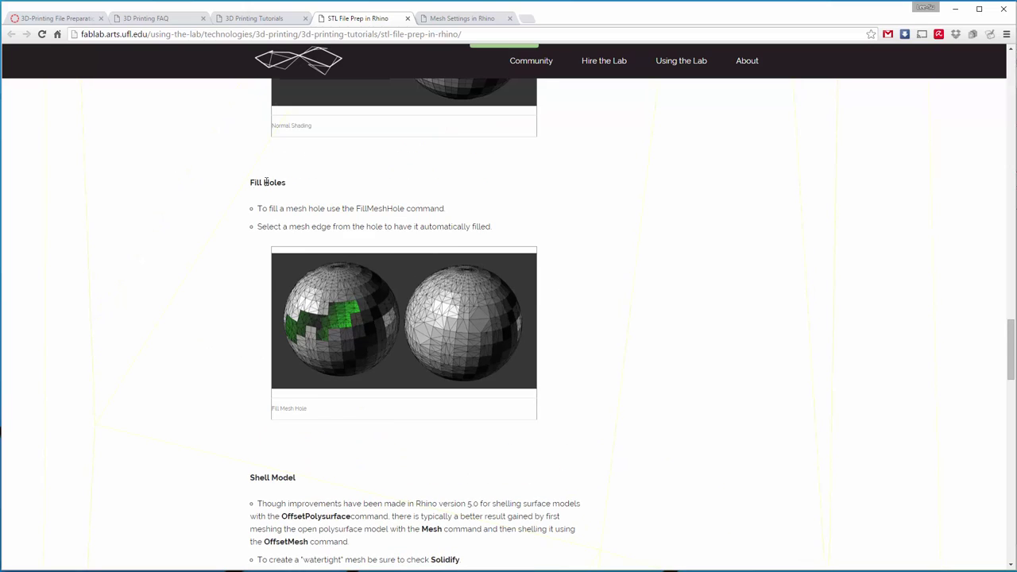
scroll(541, 302, down, 3)
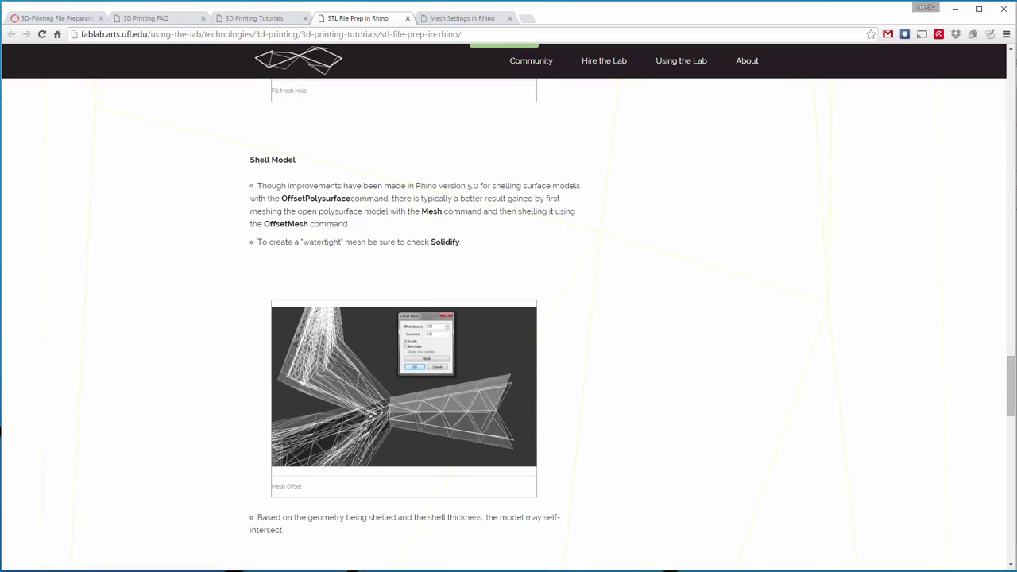
key(alt+Tab)
right_drag(556, 449, 492, 365)
Look over the cylinders and meshes, trying selections to locate the front solid cylinder.
click(484, 373)
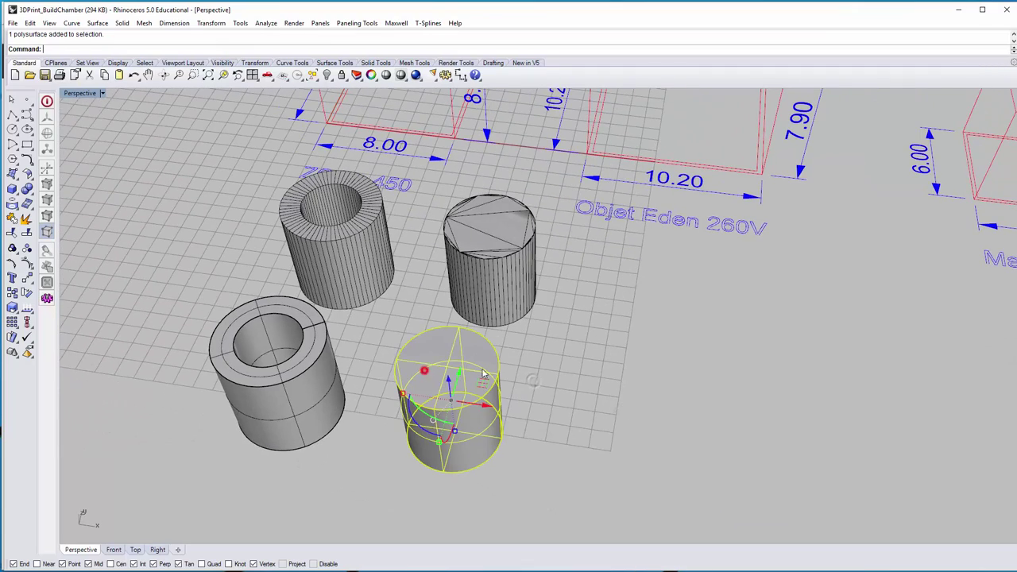
click(561, 408)
click(289, 206)
click(371, 321)
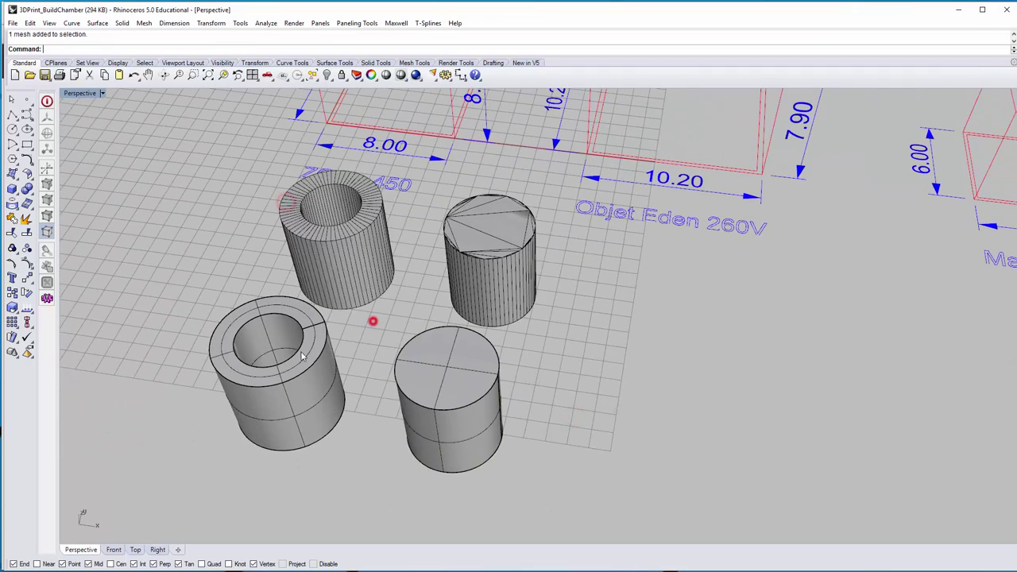
click(270, 394)
right_drag(270, 393, 146, 325)
click(146, 325)
scroll(578, 405, up, 5)
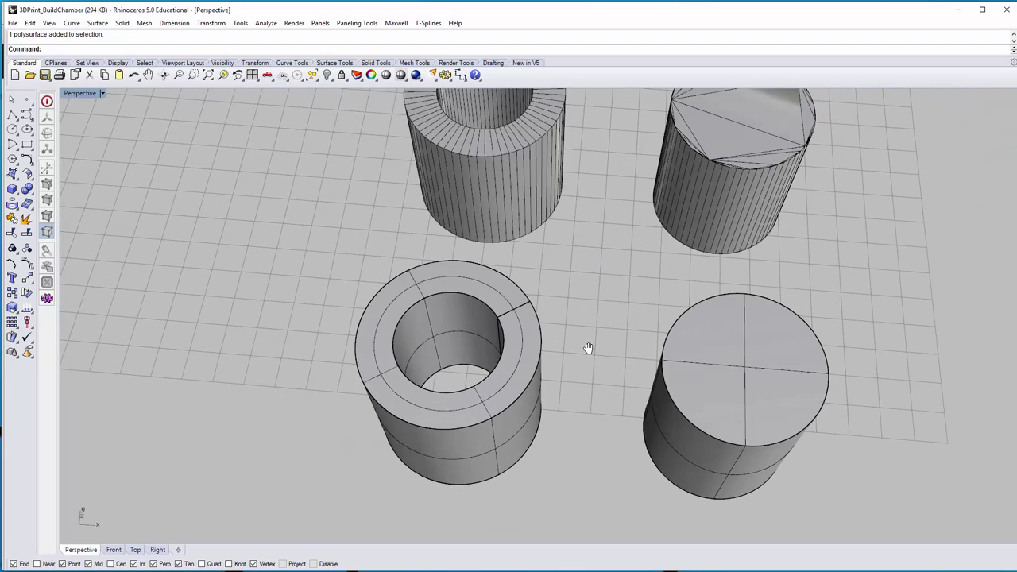
shift+right_drag(588, 348, 434, 387)
click(409, 227)
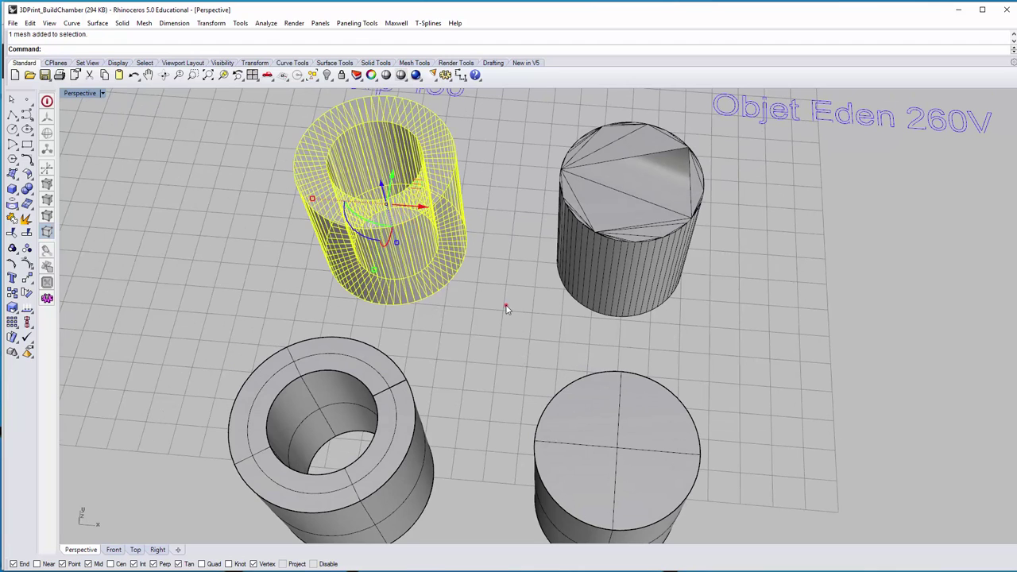
click(506, 303)
shift+right_drag(493, 307, 431, 320)
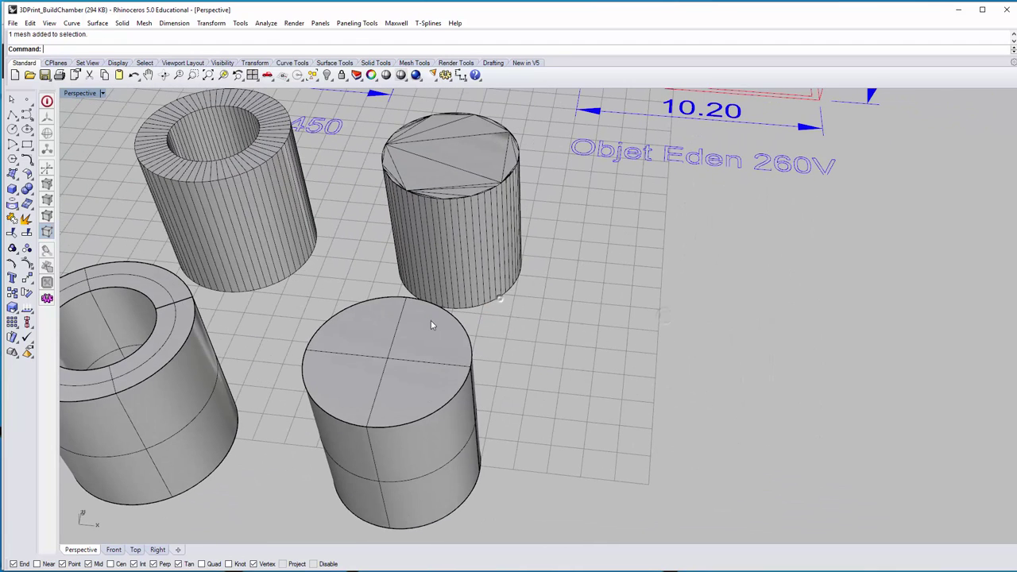
Explode the front solid cylinder and delete its top cap, leaving an open tube.
click(427, 320)
click(27, 219)
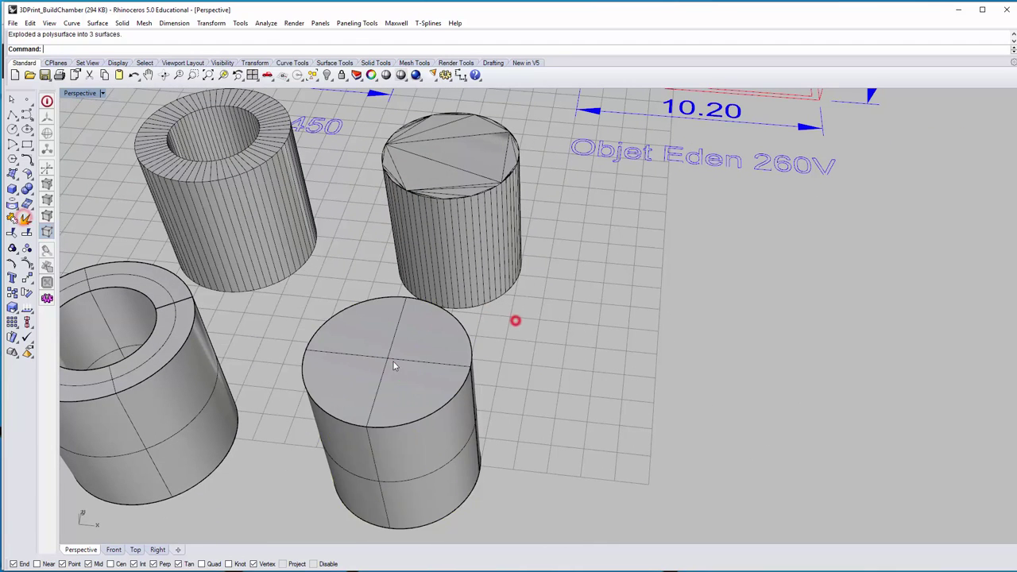
click(394, 362)
key(Delete)
Select the open tube and start converting it with the Mesh command.
click(407, 419)
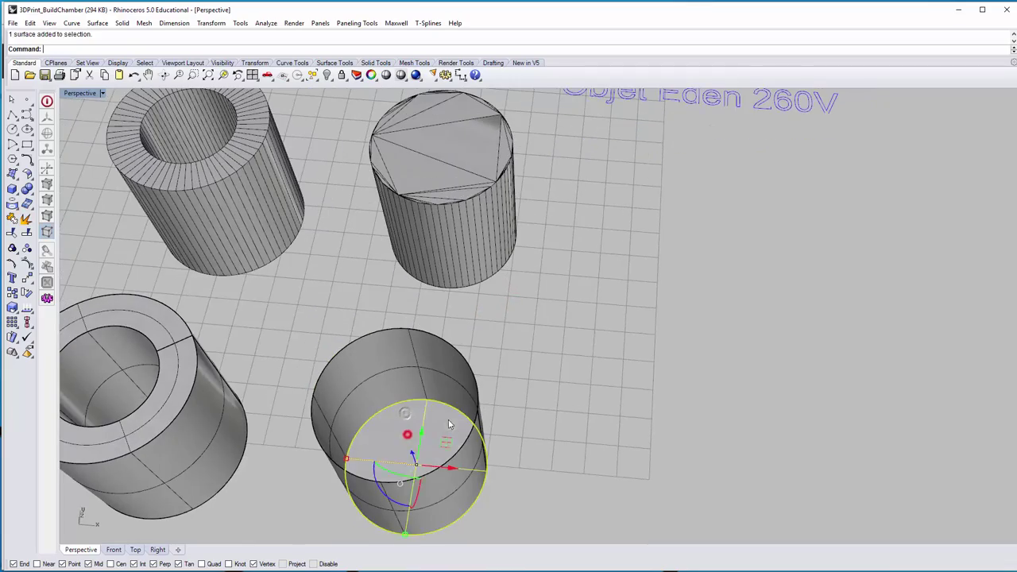
right_drag(409, 425, 549, 400)
scroll(549, 399, up, 5)
text(M)
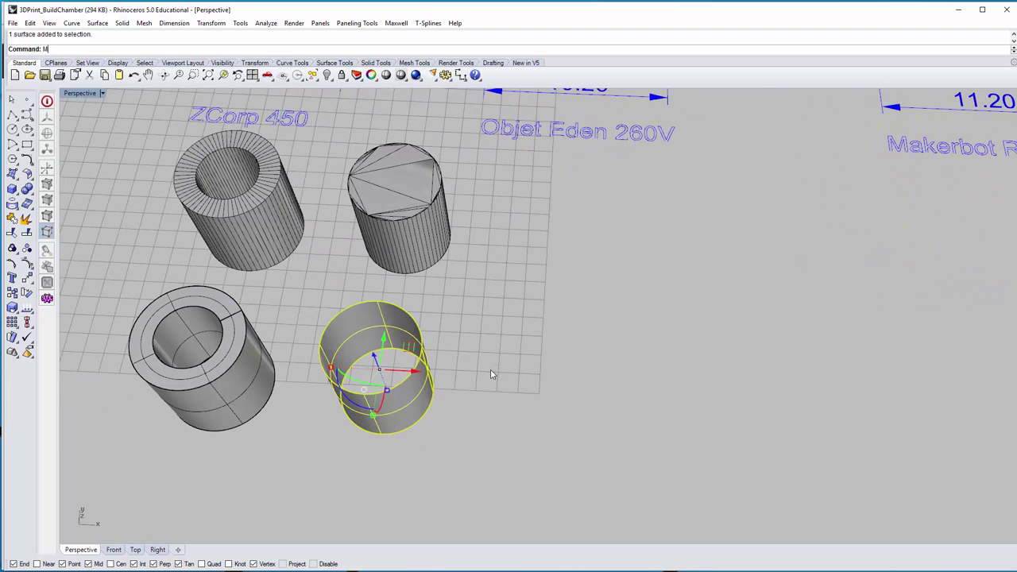
text(esh)
key(Return)
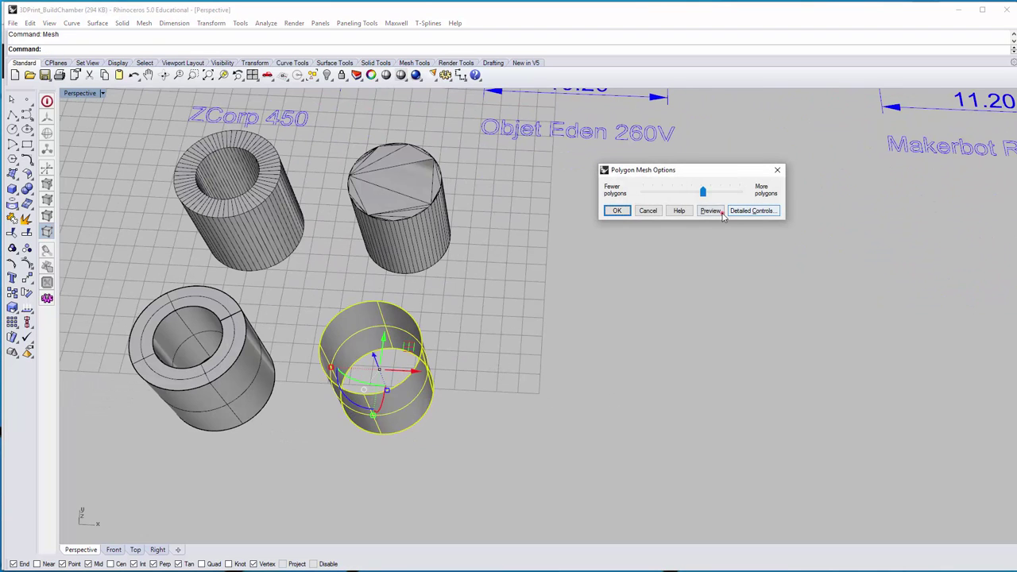
Mesh the tube at a higher polygon density, previewing it before accepting.
click(710, 211)
scroll(453, 290, down, 3)
scroll(453, 291, up, 5)
scroll(366, 357, down, 3)
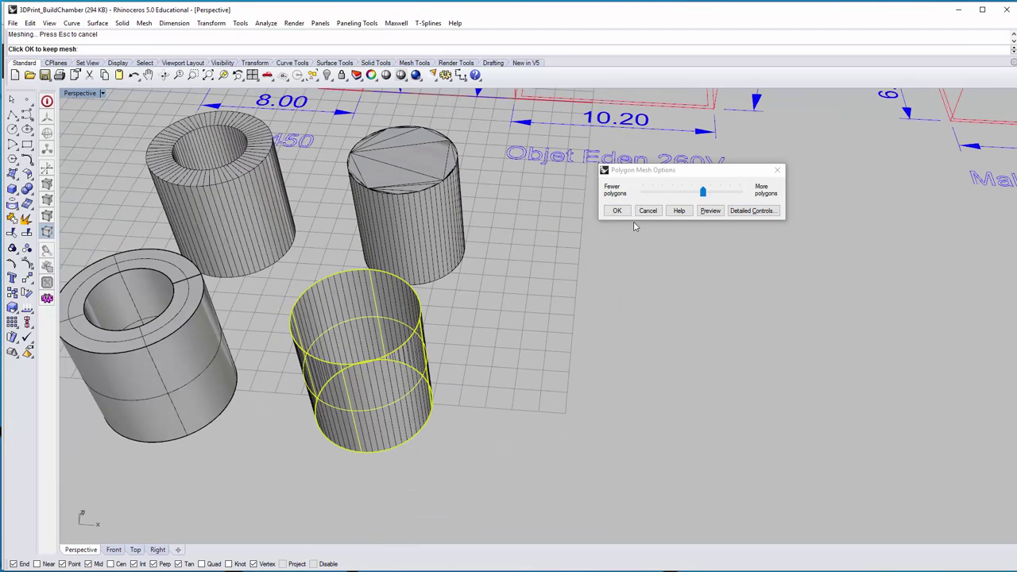
drag(703, 191, 739, 192)
click(710, 211)
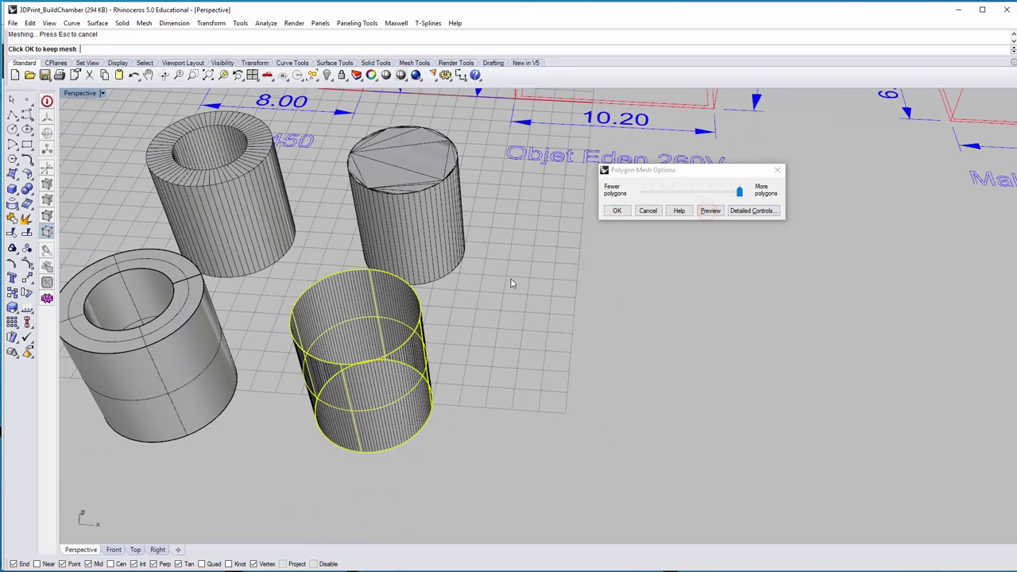
click(720, 191)
click(711, 210)
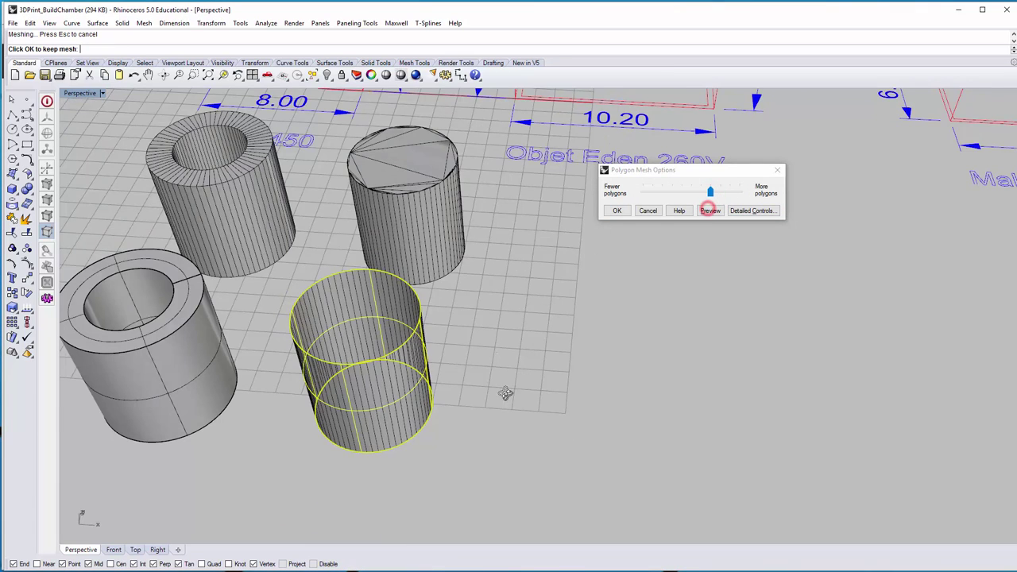
scroll(530, 321, up, 1)
click(617, 211)
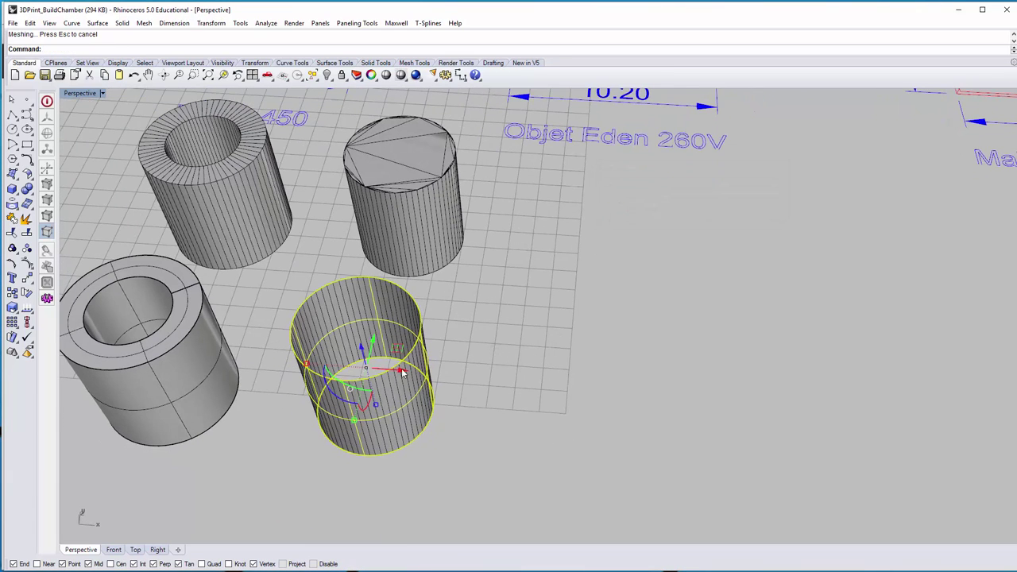
Slide the new mesh to the right of the original tube and zoom to it.
drag(403, 374, 597, 402)
click(787, 319)
scroll(467, 300, up, 3)
click(460, 300)
key(ctrl+alt+e)
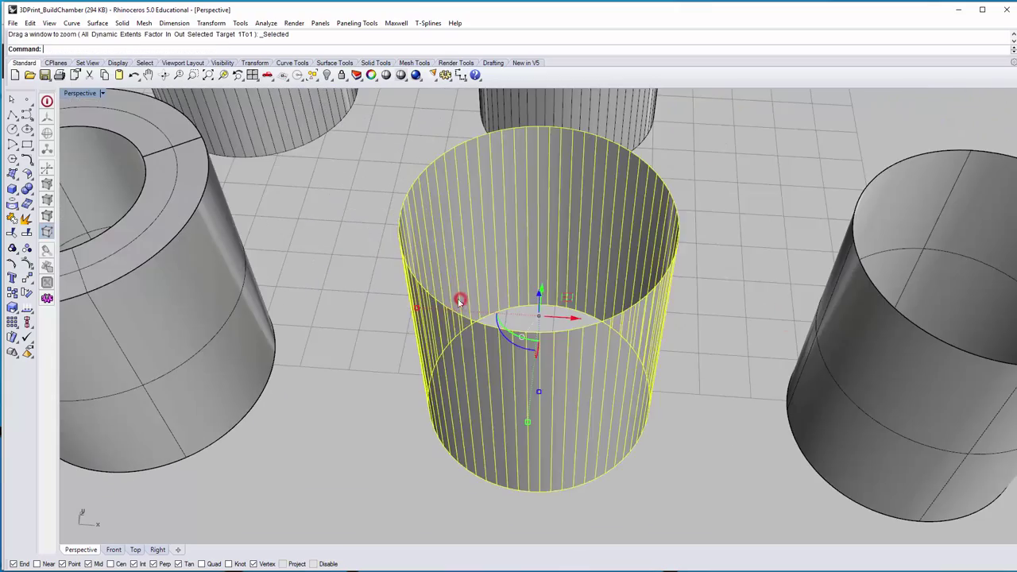
click(364, 258)
Orbit around the cylinders, select the middle mesh tube and run Mesh again.
right_drag(364, 258, 491, 294)
mouse_move(531, 236)
right_down()
mouse_move(470, 154)
mouse_move(466, 177)
mouse_move(522, 220)
right_up()
click(518, 219)
right_drag(438, 149, 502, 256)
click(502, 256)
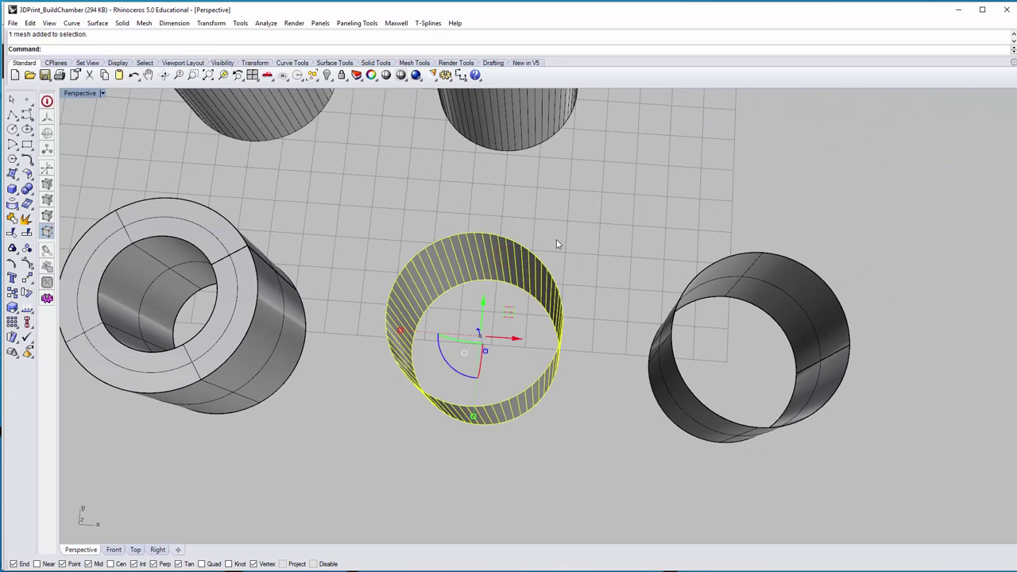
text(Mesh)
key(Return)
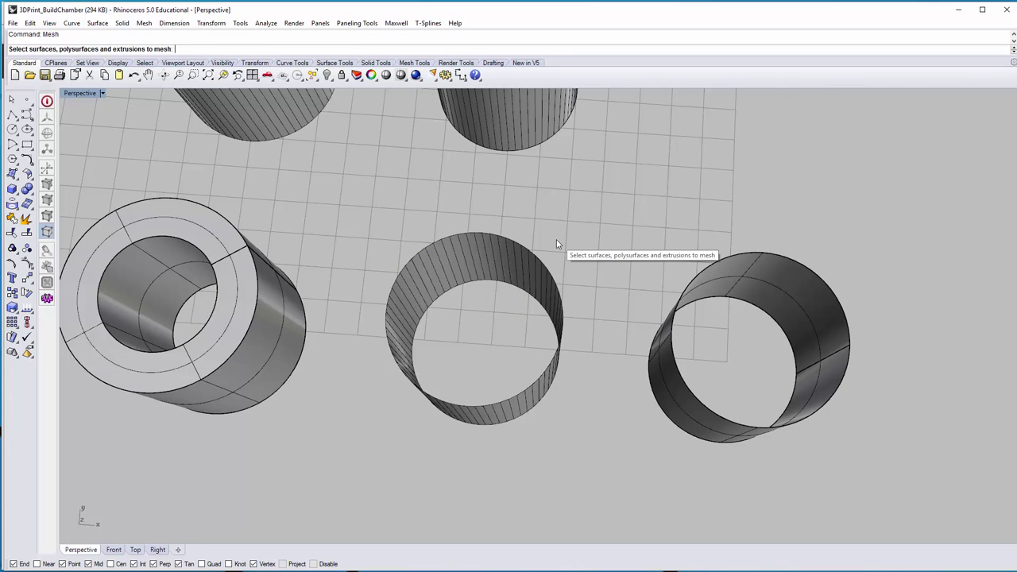
Start OffsetMesh on the middle mesh tube and orbit to view it from above.
click(481, 234)
text(Offse)
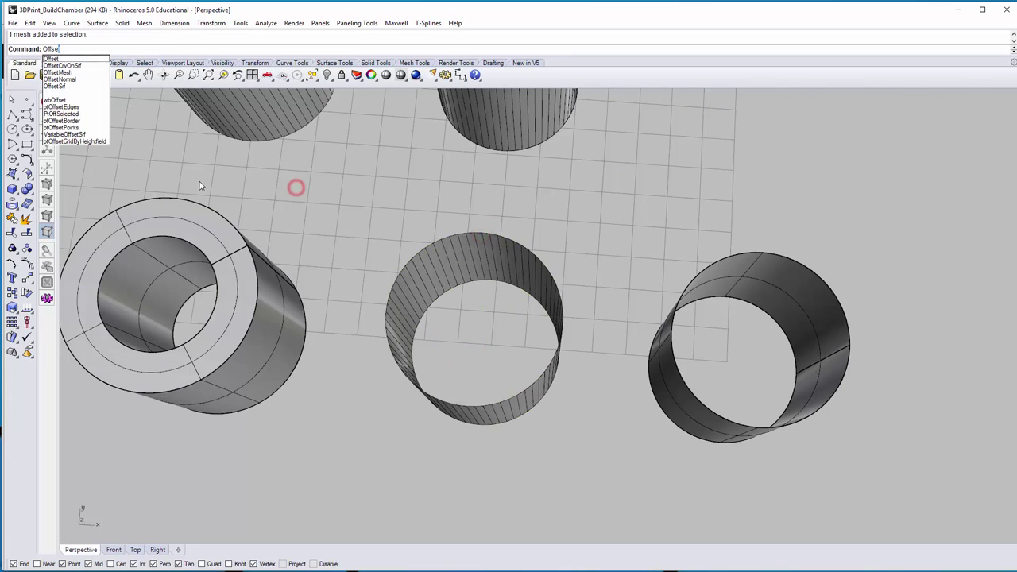
click(87, 75)
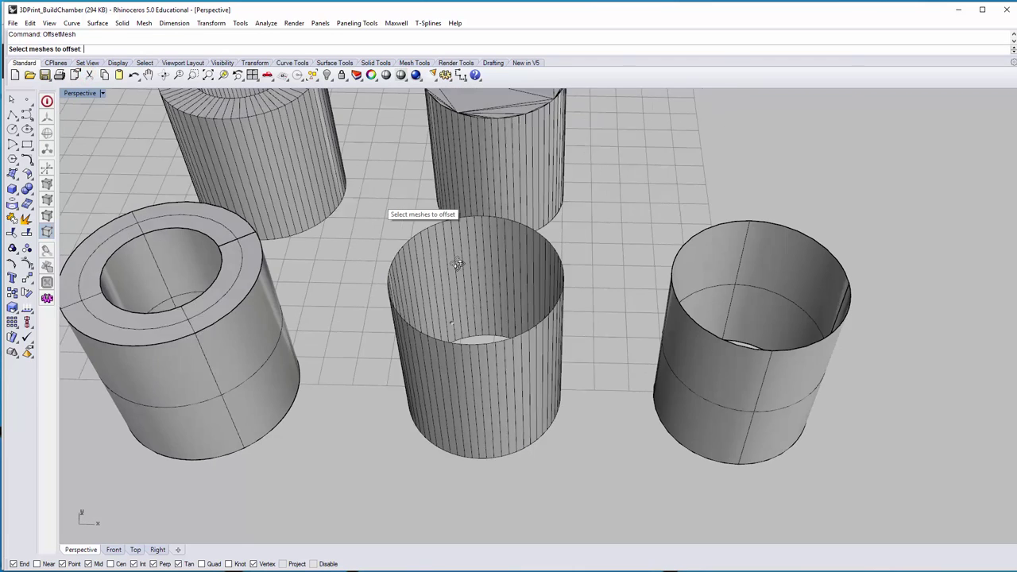
click(447, 252)
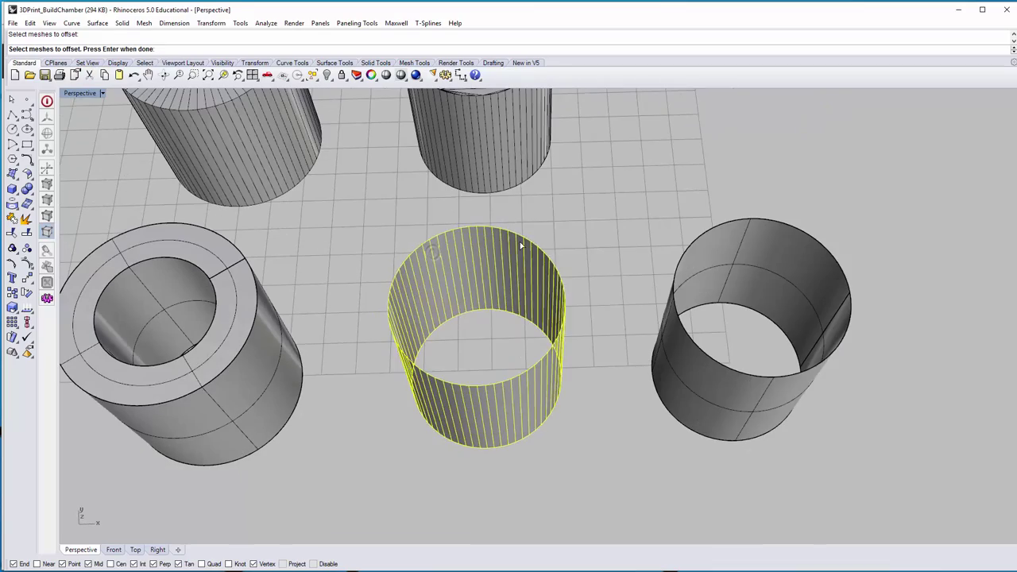
key(Return)
drag(543, 244, 653, 174)
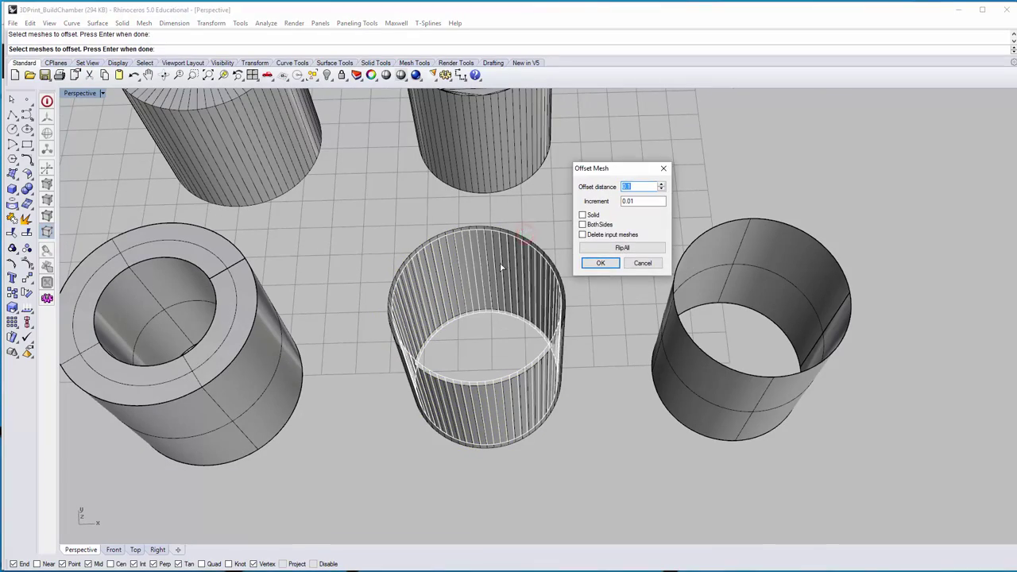
scroll(479, 342, up, 5)
scroll(479, 342, down, 6)
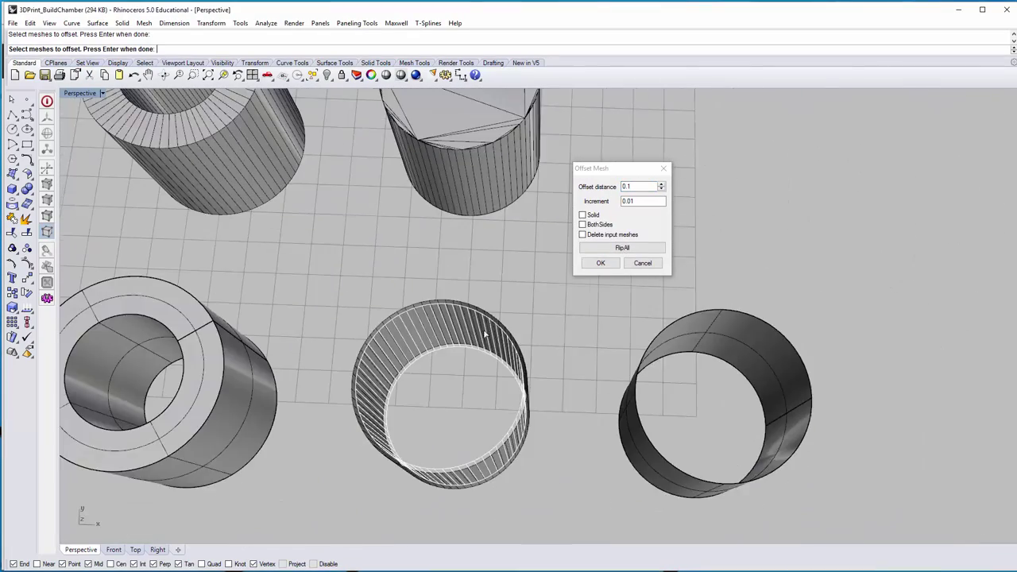
scroll(485, 344, up, 3)
right_drag(498, 335, 566, 323)
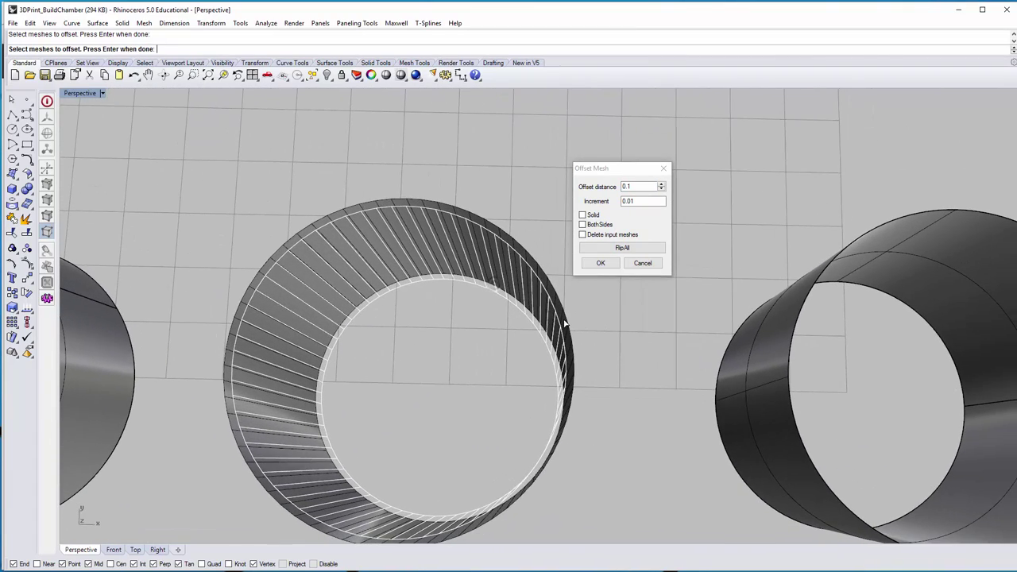
mouse_move(485, 253)
right_down()
mouse_move(483, 268)
mouse_move(478, 216)
mouse_move(493, 266)
right_up()
Turn on the Solid offset option, leaving offsetting to both sides off.
click(630, 247)
click(627, 247)
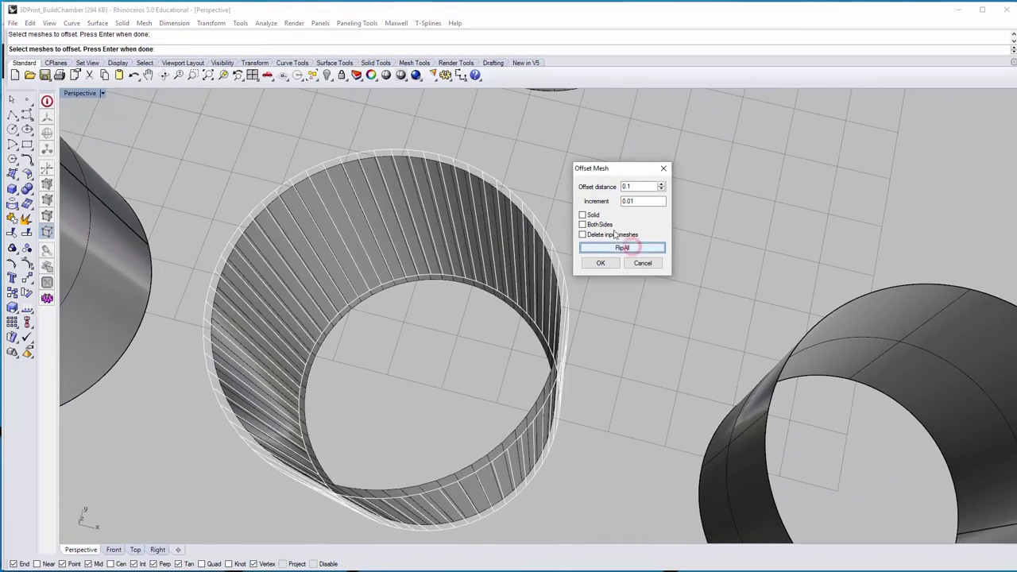
click(582, 216)
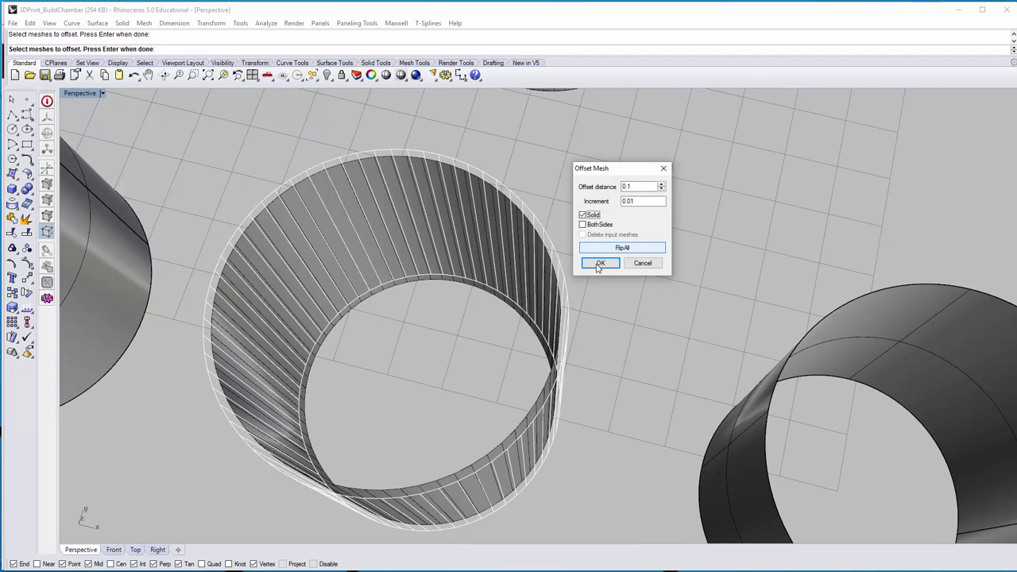
click(599, 226)
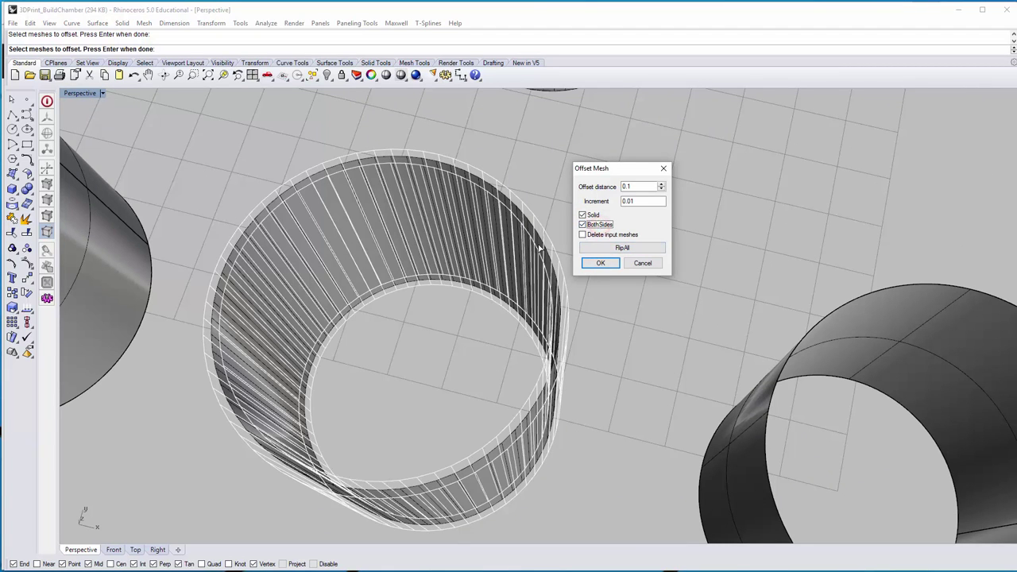
right_drag(627, 286, 635, 231)
click(592, 224)
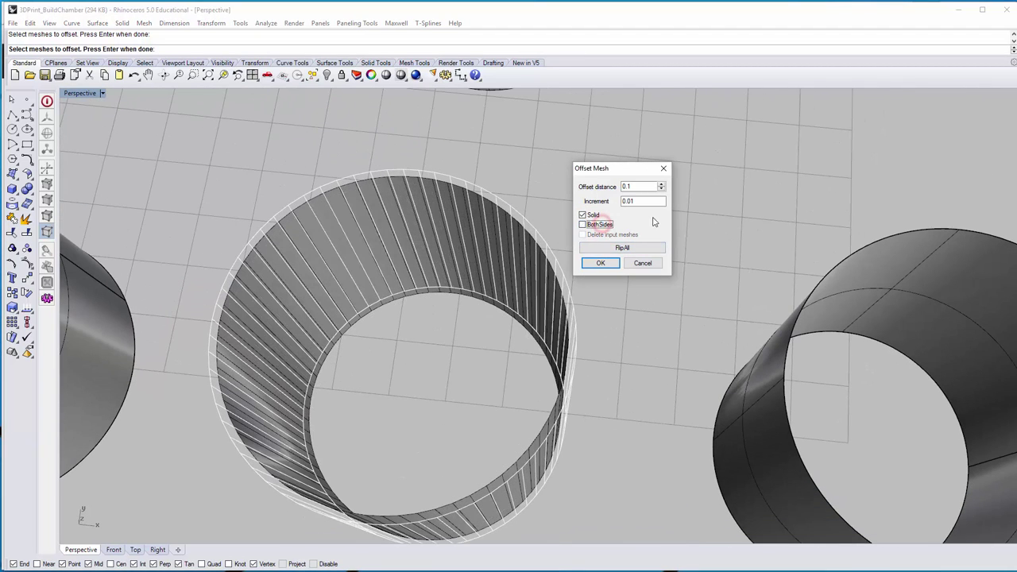
Set the offset distance to 0.5, flip the direction and apply the solid offset.
click(663, 186)
click(663, 184)
click(663, 185)
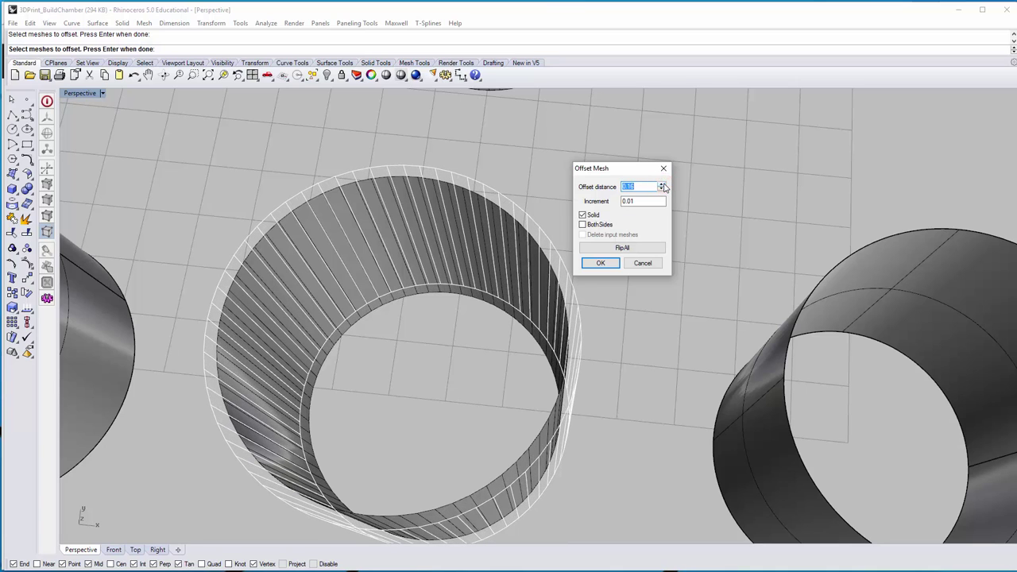
text(0.5)
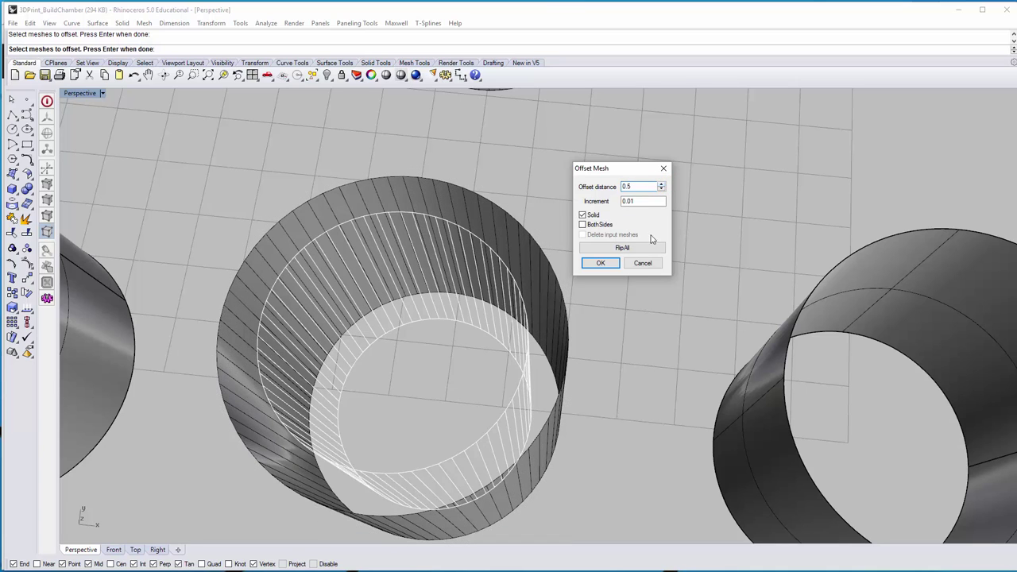
click(614, 248)
right_drag(461, 239, 541, 253)
click(602, 262)
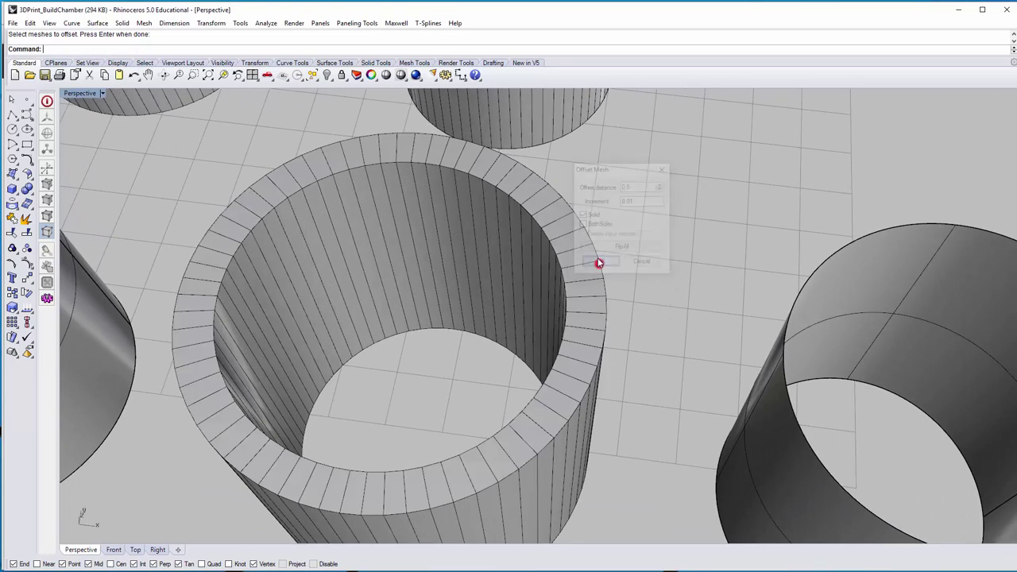
click(424, 434)
key(ctrl+shift+e)
click(314, 298)
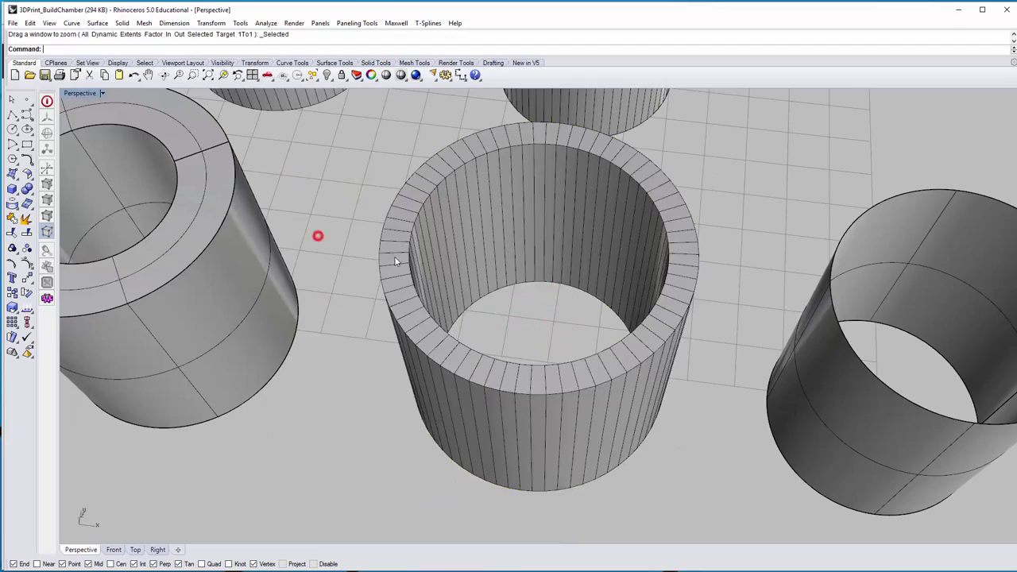
right_drag(318, 236, 275, 185)
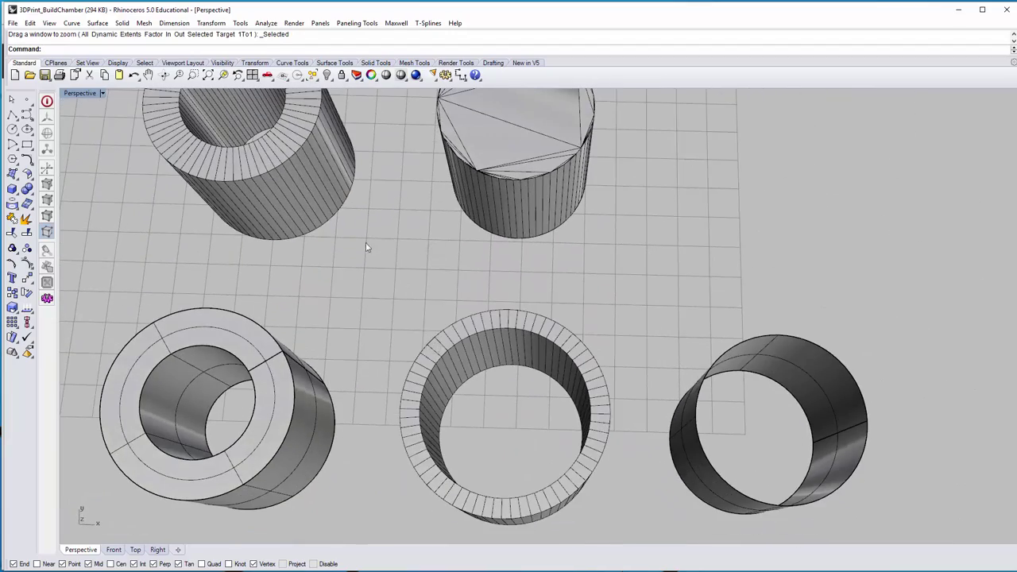
right_drag(366, 247, 575, 278)
click(390, 312)
click(476, 409)
click(594, 240)
right_drag(595, 240, 579, 277)
right_drag(270, 288, 380, 243)
scroll(413, 227, down, 3)
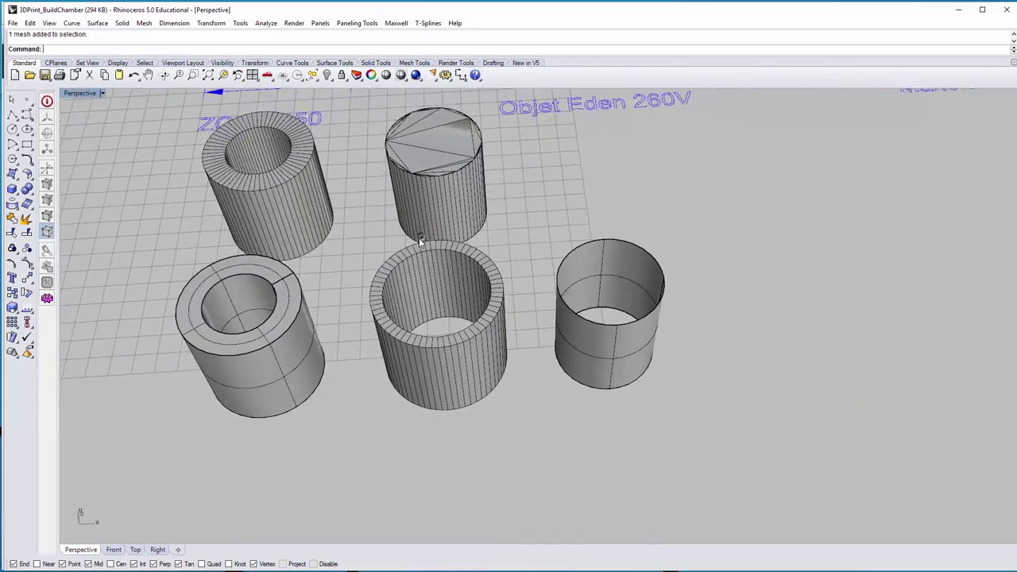
scroll(466, 286, up, 8)
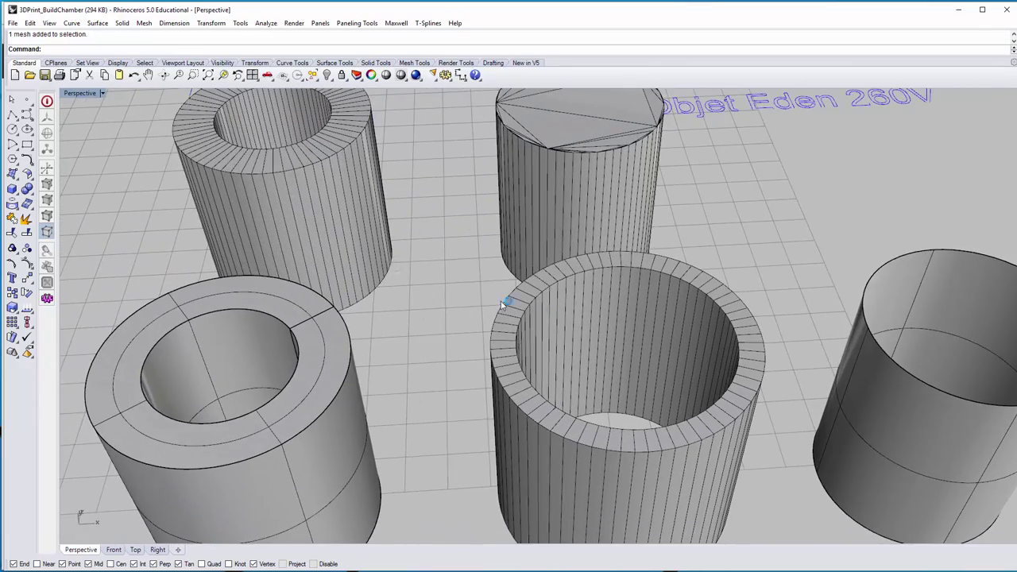
scroll(413, 270, down, 5)
scroll(425, 275, up, 3)
shift+right_drag(425, 316, 369, 274)
key(ctrl+shift+e)
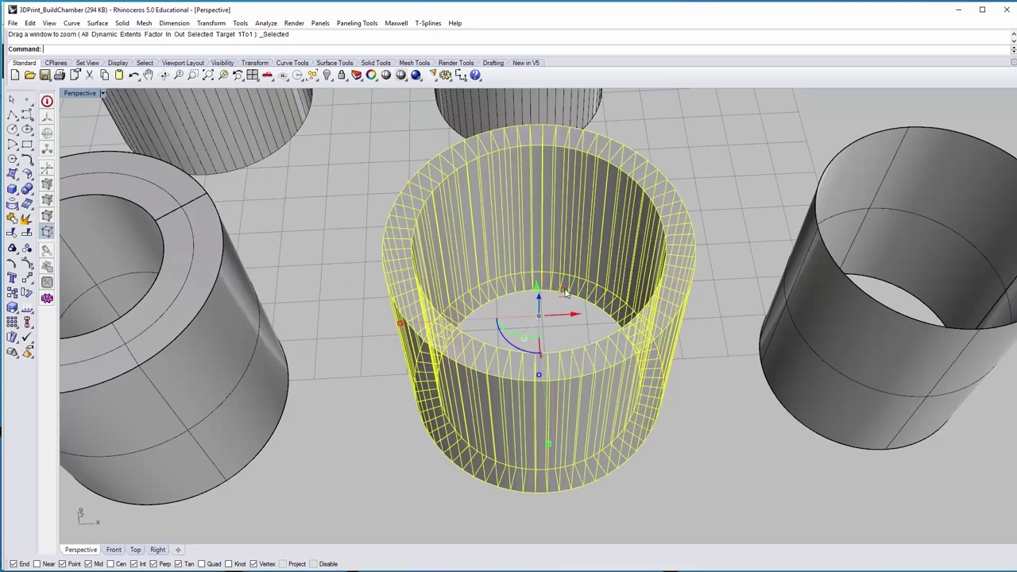
click(510, 308)
right_drag(510, 308, 487, 280)
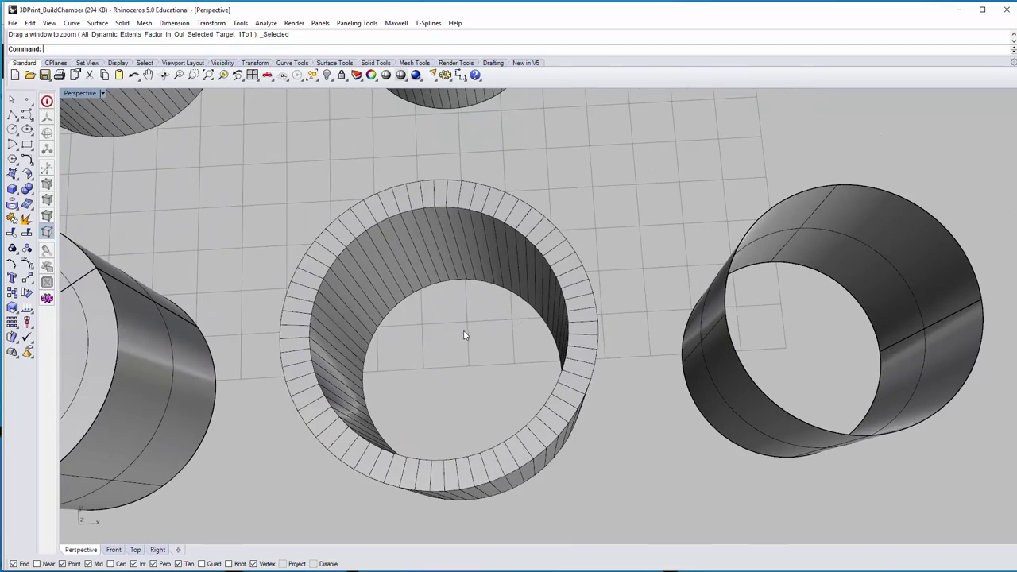
right_drag(466, 332, 707, 313)
click(374, 270)
right_drag(373, 270, 446, 339)
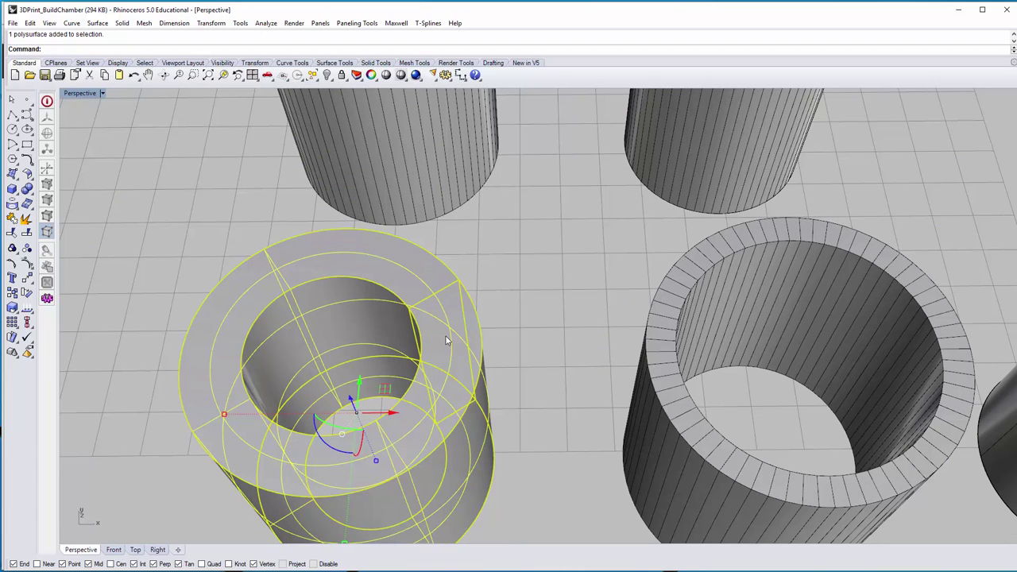
click(498, 294)
right_drag(499, 291, 136, 211)
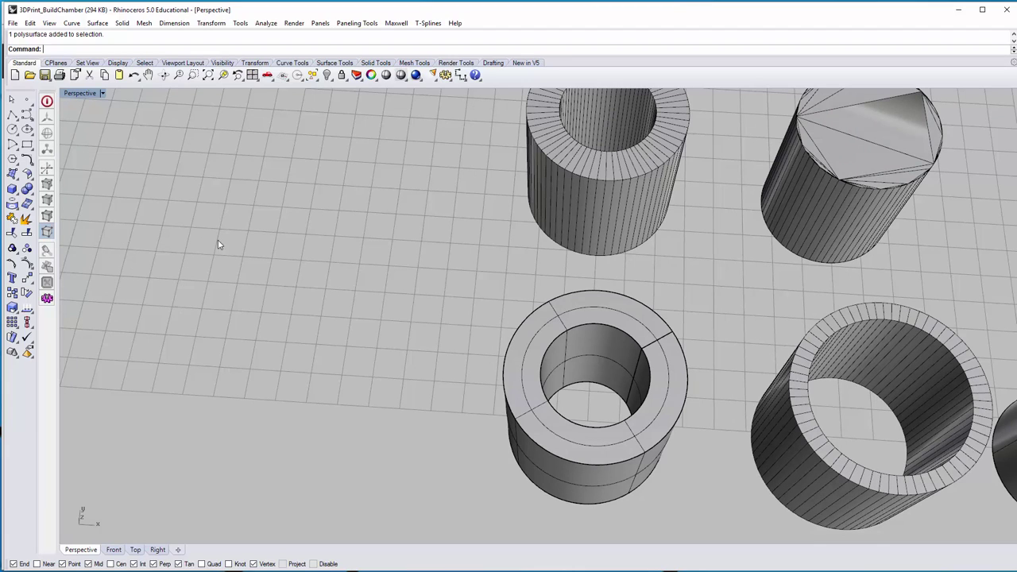
Draw a closed nine-corner zigzag polyline on the grid.
click(26, 115)
click(225, 314)
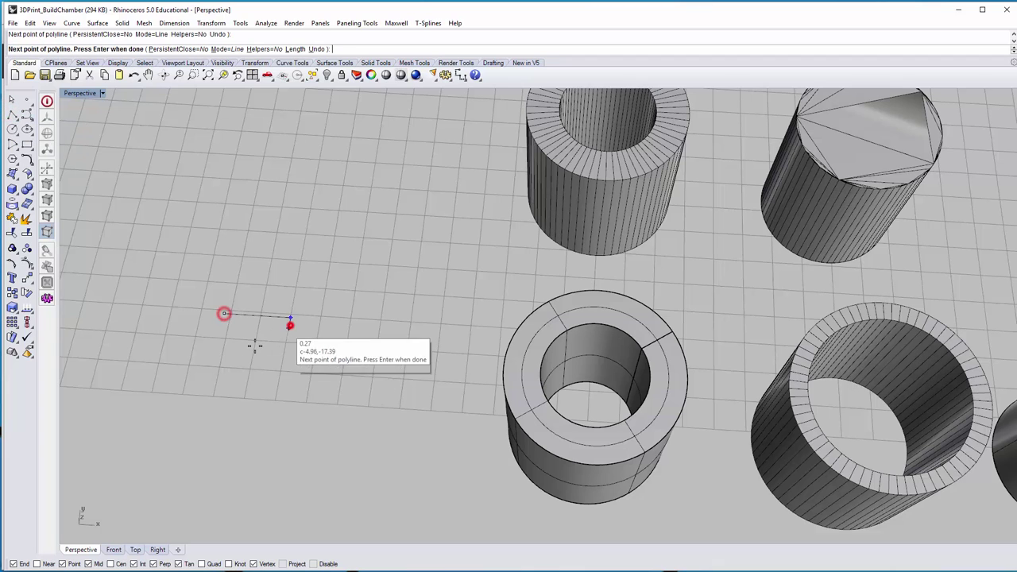
click(290, 318)
click(227, 359)
click(248, 393)
click(304, 334)
click(369, 337)
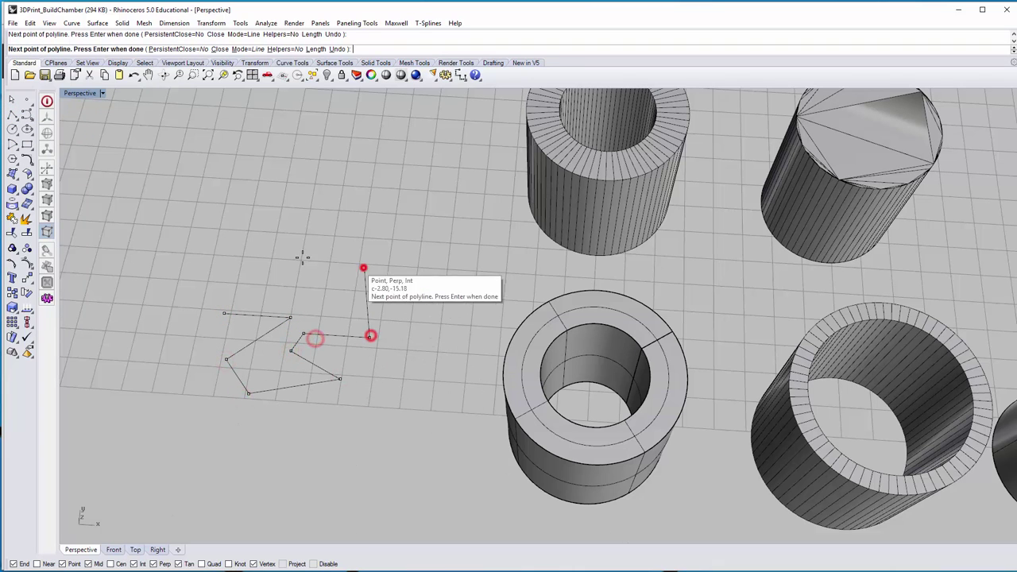
click(364, 270)
click(294, 255)
click(256, 267)
click(220, 314)
Extrude the closed outline upward with BothSides set to No, then orbit around it.
click(318, 344)
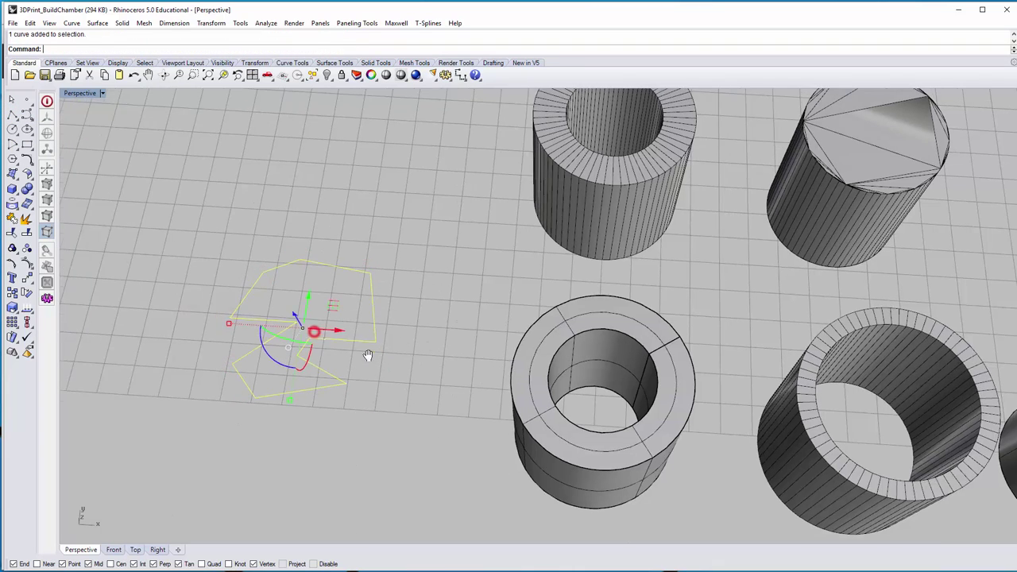
right_drag(318, 344, 379, 358)
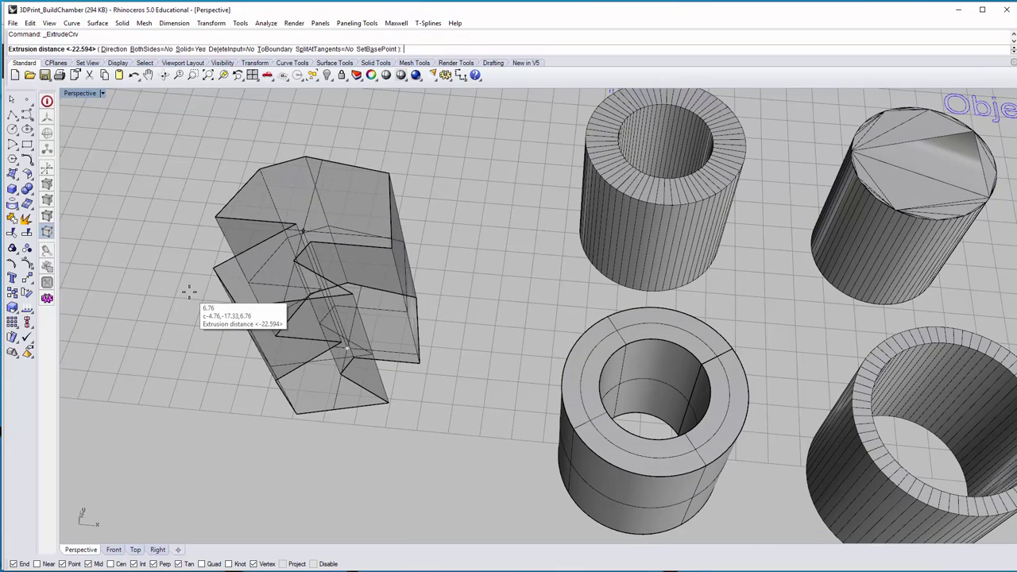
click(179, 50)
click(200, 306)
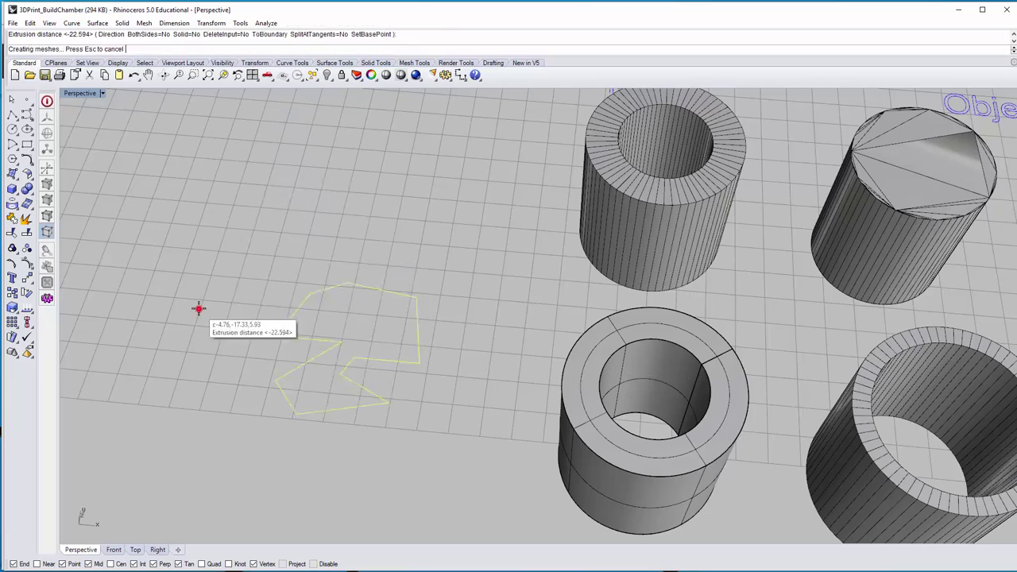
right_drag(200, 307, 403, 340)
key(ctrl+shift+e)
click(222, 230)
right_drag(291, 273, 494, 286)
click(494, 285)
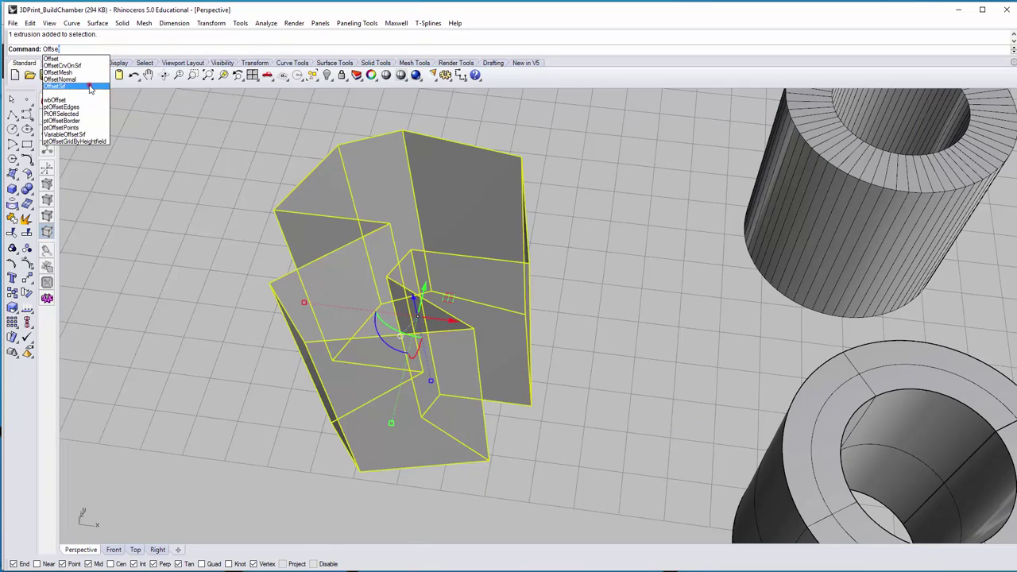
click(57, 86)
key(Return)
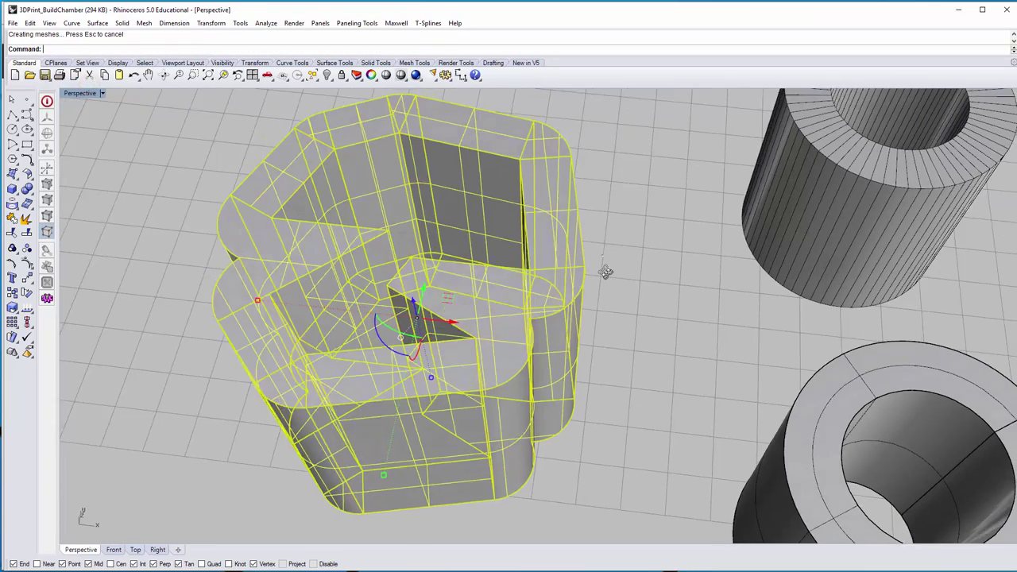
right_drag(606, 273, 434, 311)
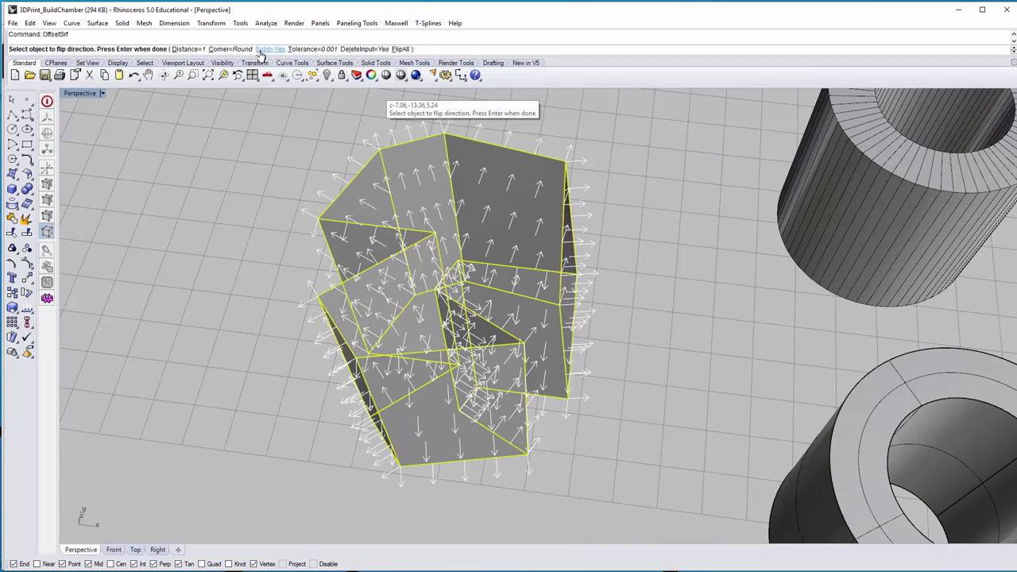
click(231, 49)
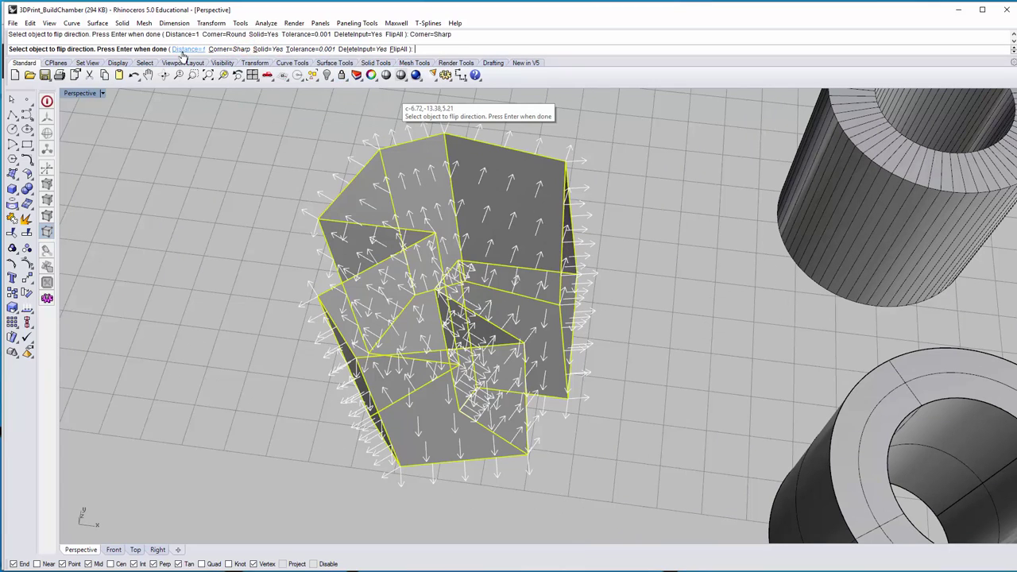
key(Return)
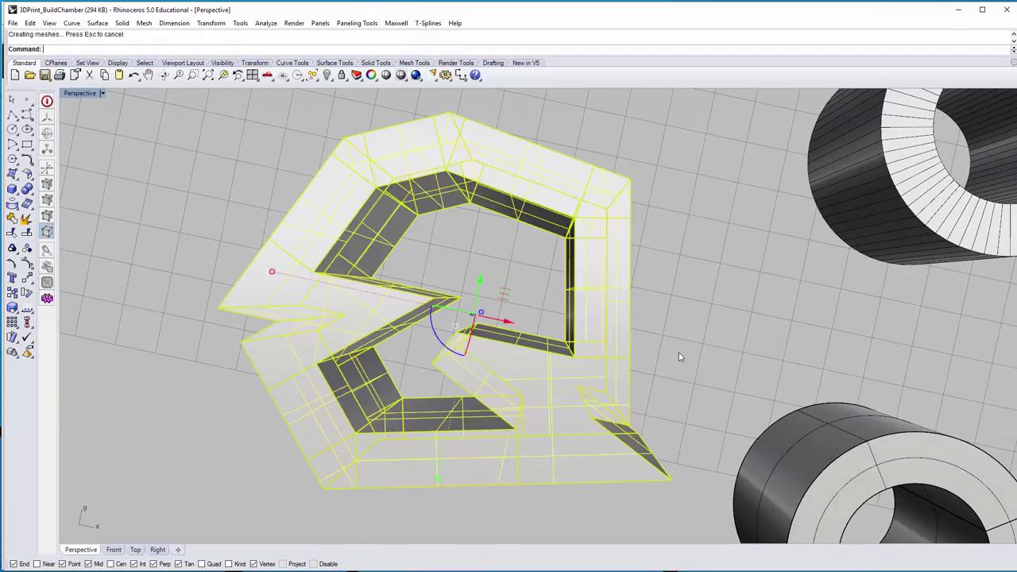
right_drag(678, 354, 591, 332)
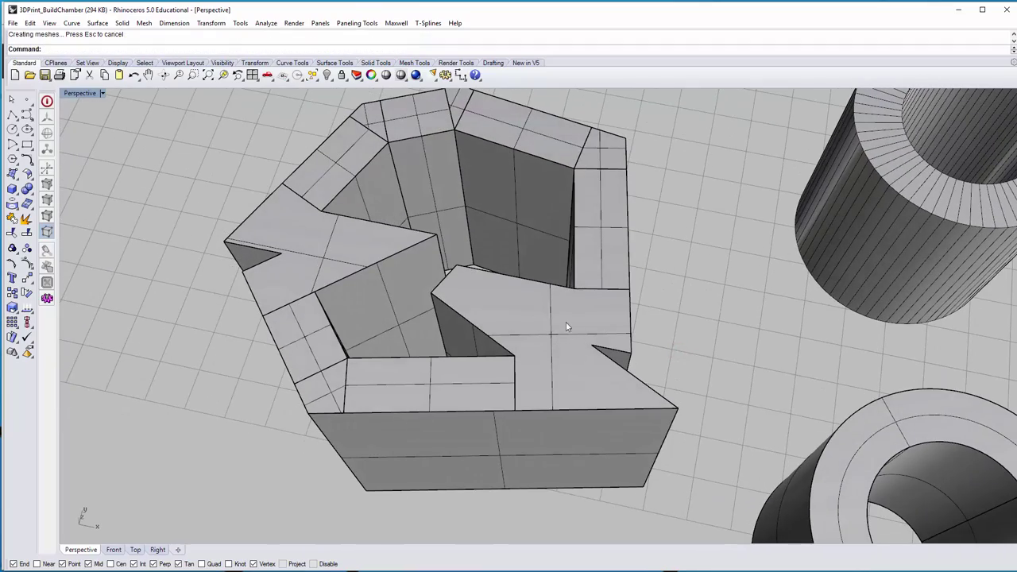
right_drag(524, 347, 594, 263)
key(ctrl+z)
right_click(594, 263)
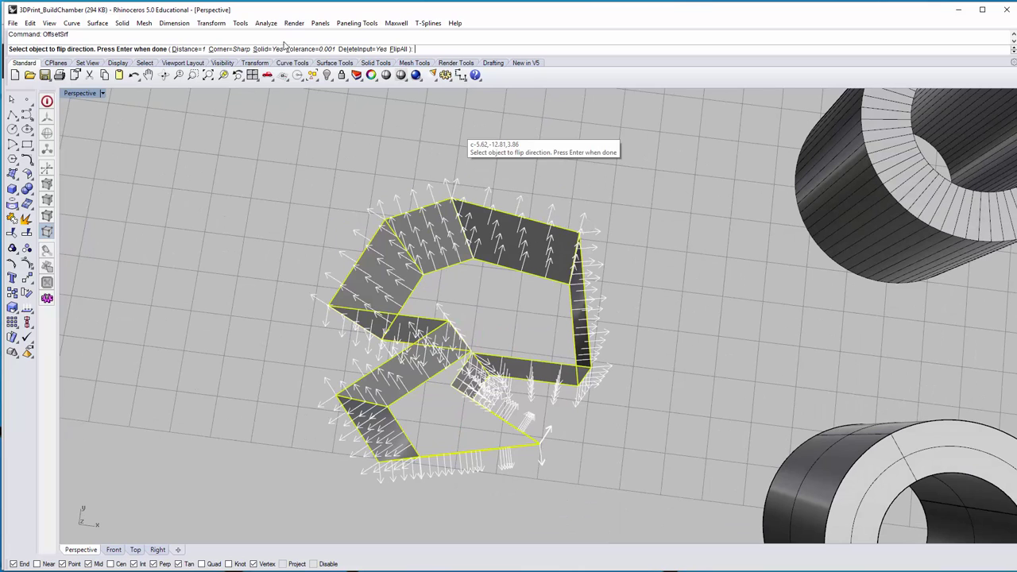
click(400, 49)
right_drag(636, 286, 628, 299)
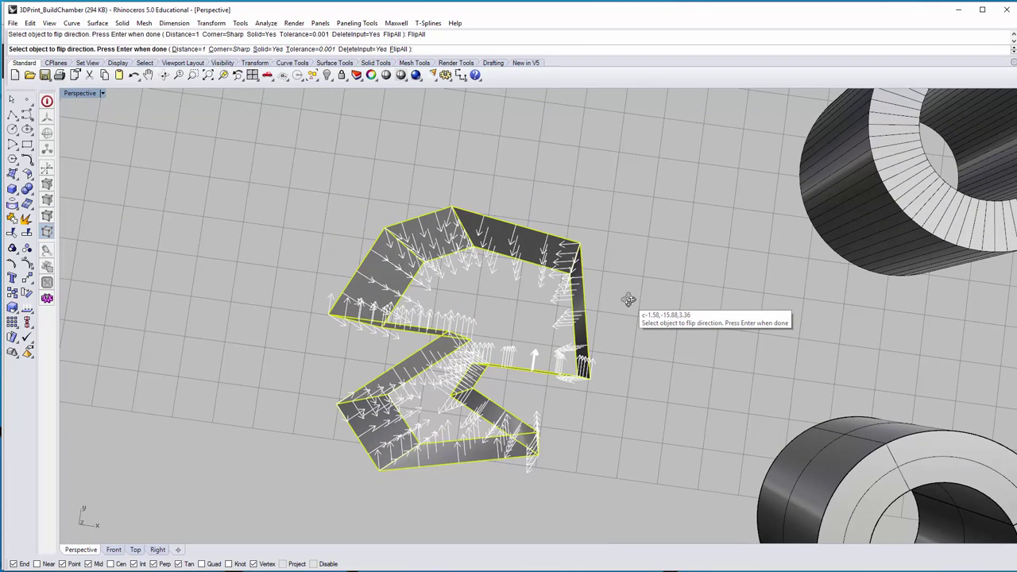
right_click(629, 299)
click(632, 317)
scroll(557, 334, up, 5)
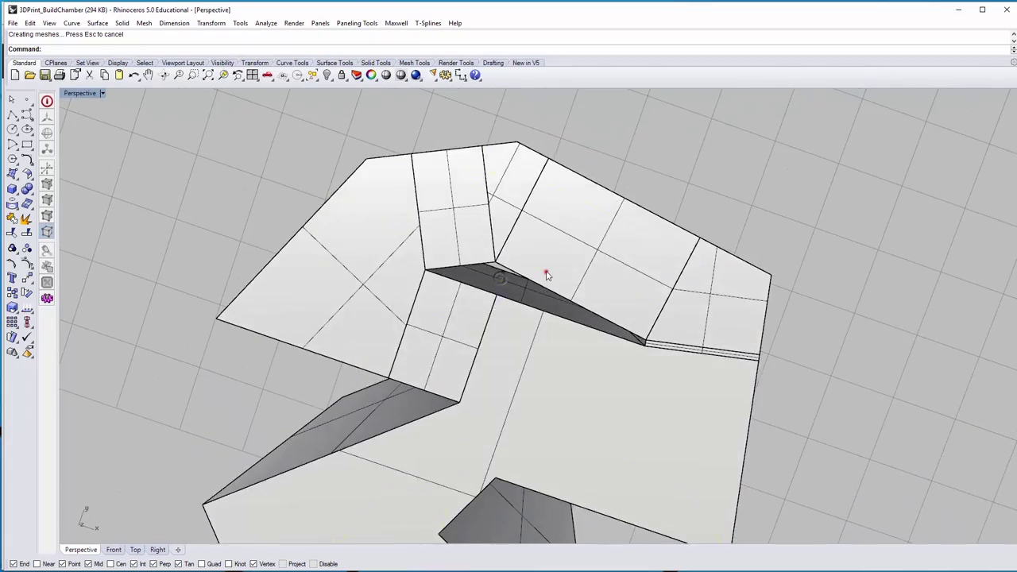
click(545, 272)
right_drag(858, 363, 508, 309)
key(ctrl+z)
click(482, 291)
key(ctrl+z)
click(509, 321)
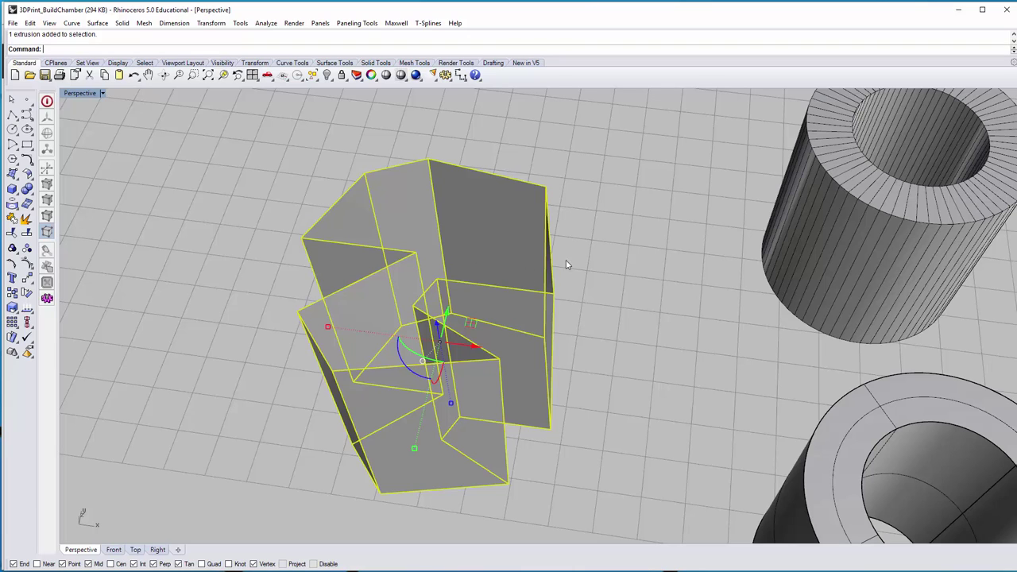
key(Escape)
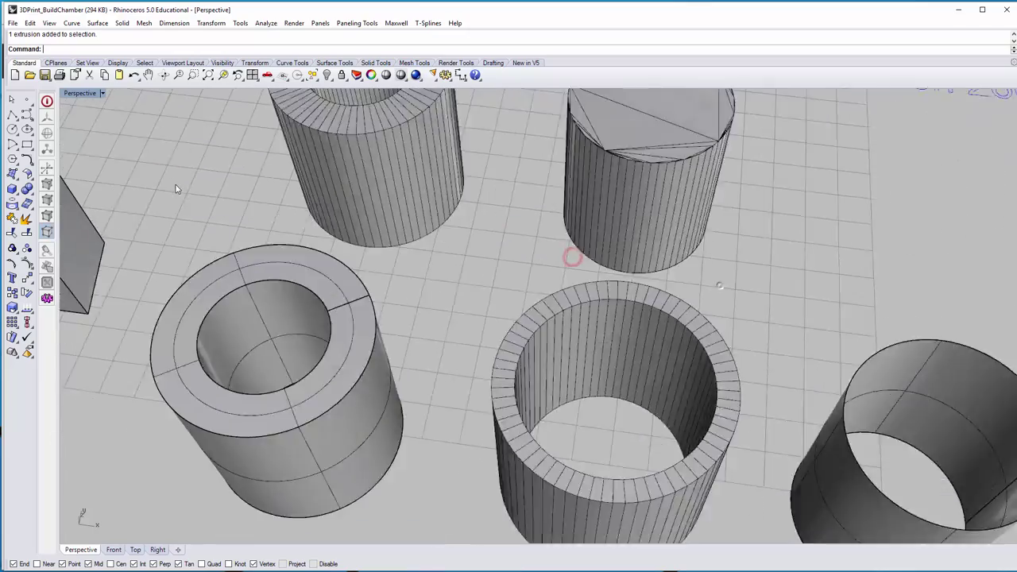
shift+right_drag(572, 256, 601, 254)
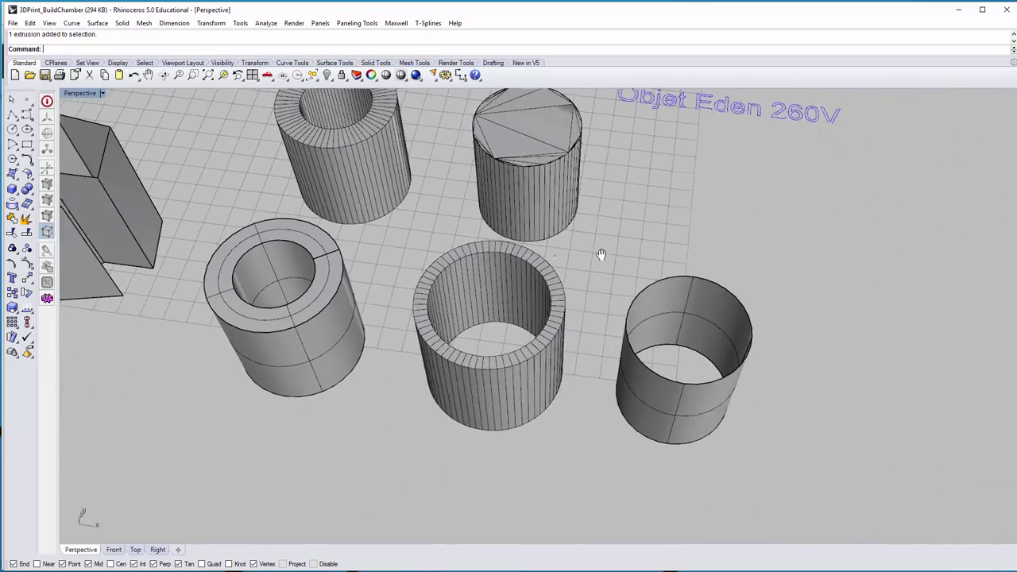
scroll(499, 273, up, 2)
scroll(499, 272, up, 2)
click(499, 273)
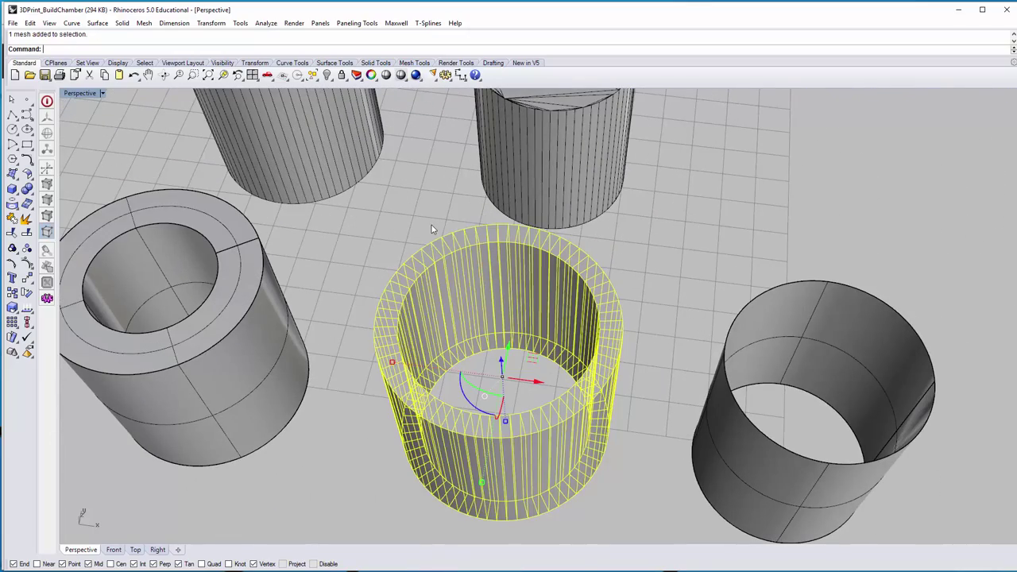
scroll(432, 225, down, 3)
shift+right_drag(419, 221, 720, 284)
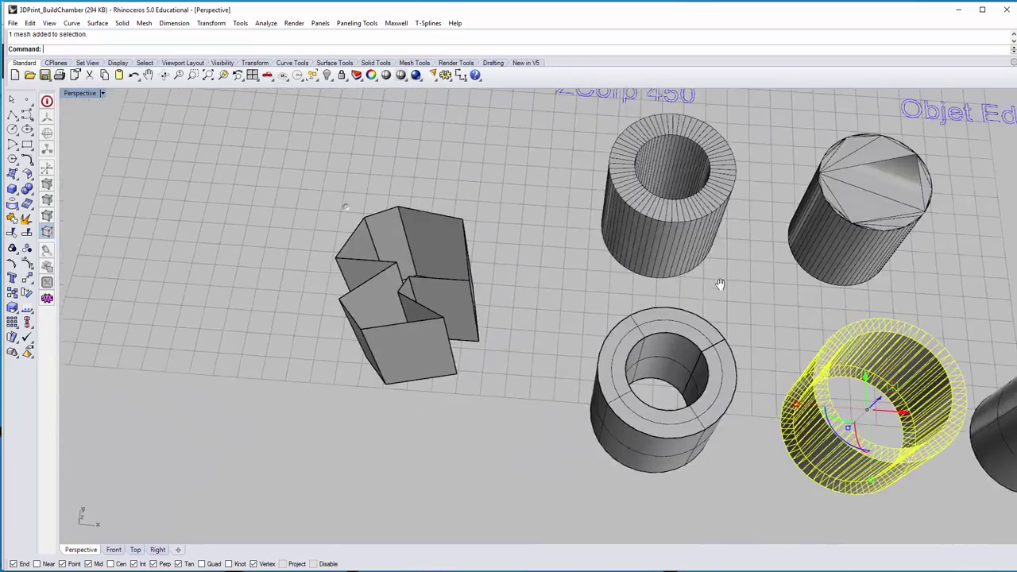
scroll(469, 300, up, 2)
shift+right_drag(469, 300, 519, 266)
click(520, 268)
shift+right_drag(357, 252, 569, 351)
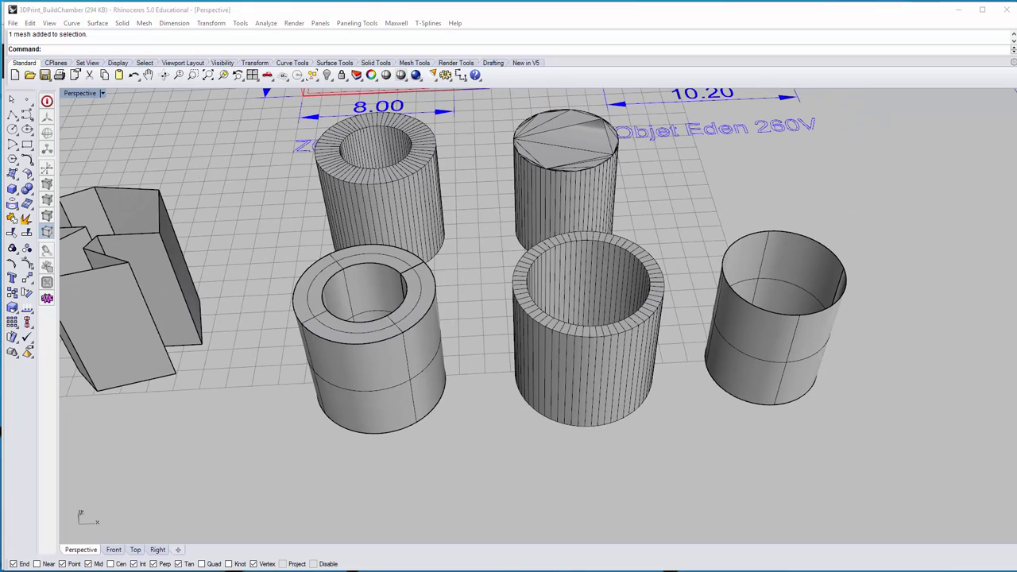
shift+right_drag(401, 421, 521, 430)
click(292, 306)
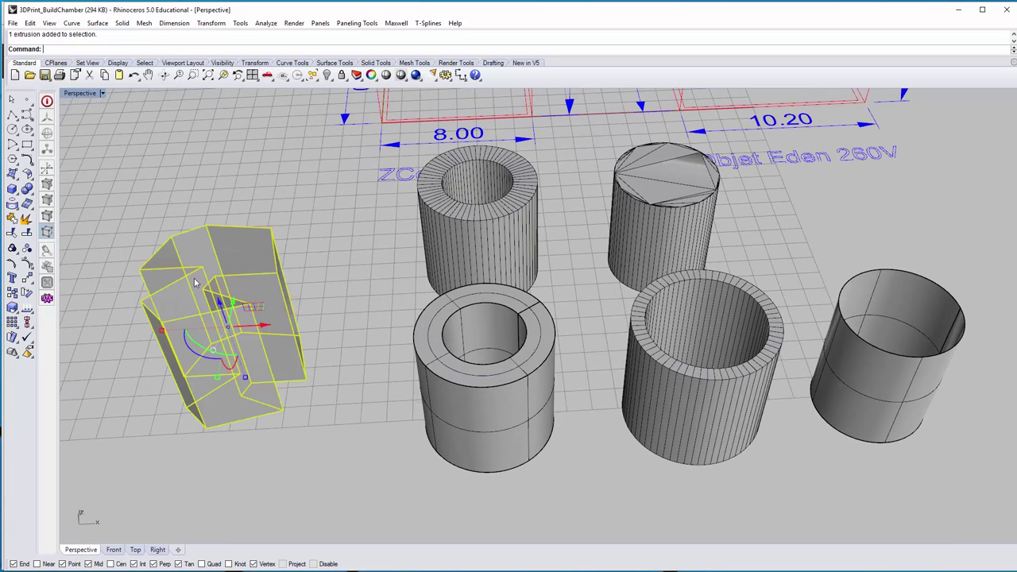
right_drag(312, 282, 452, 270)
click(451, 271)
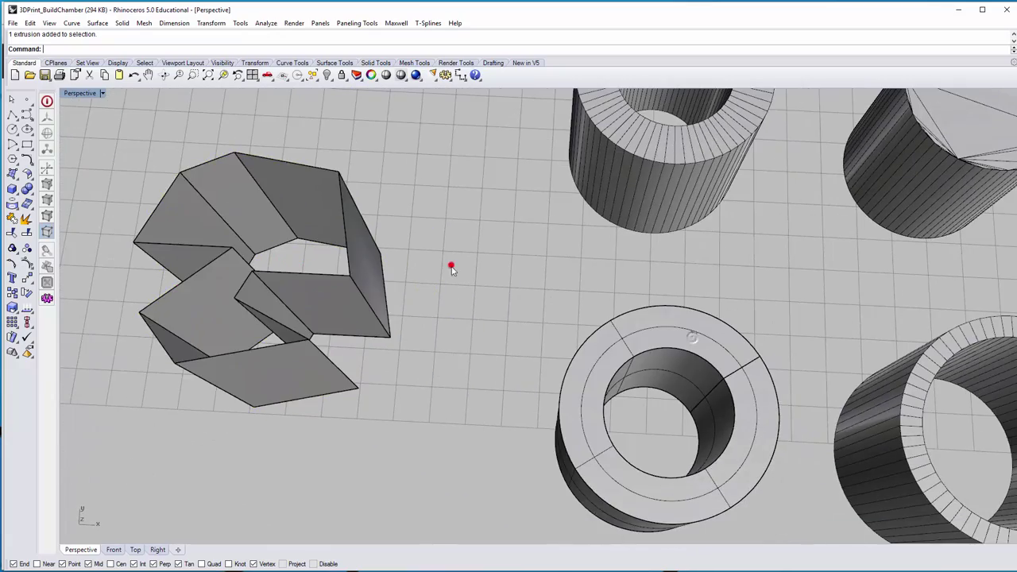
scroll(381, 270, down, 3)
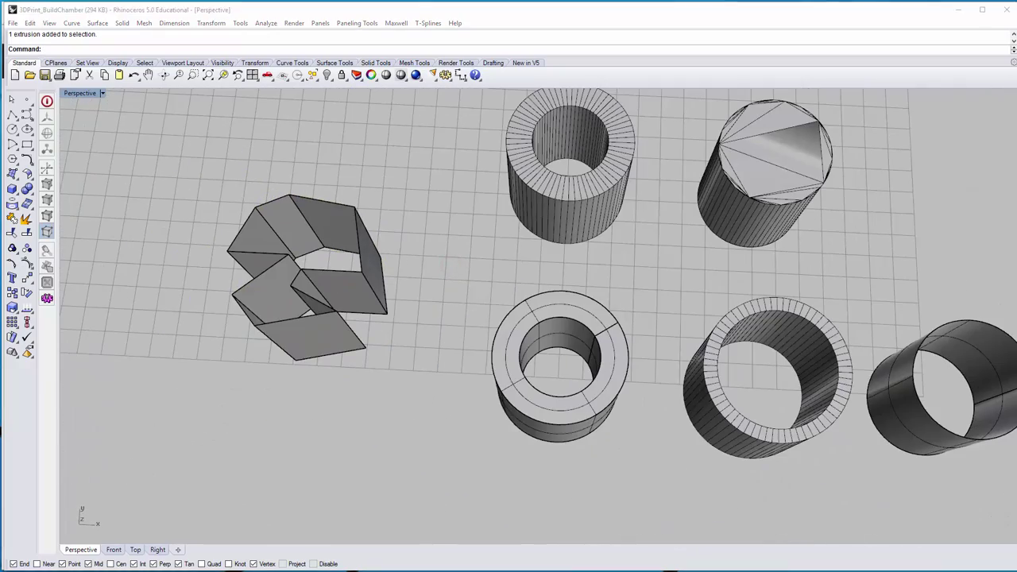
key(alt+Tab)
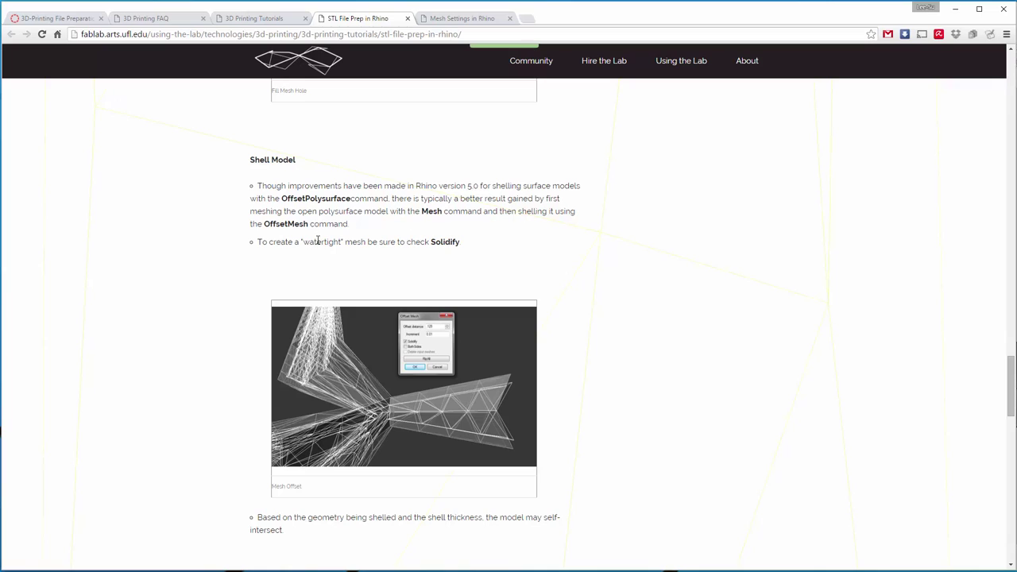
scroll(164, 249, down, 1)
scroll(177, 418, down, 2)
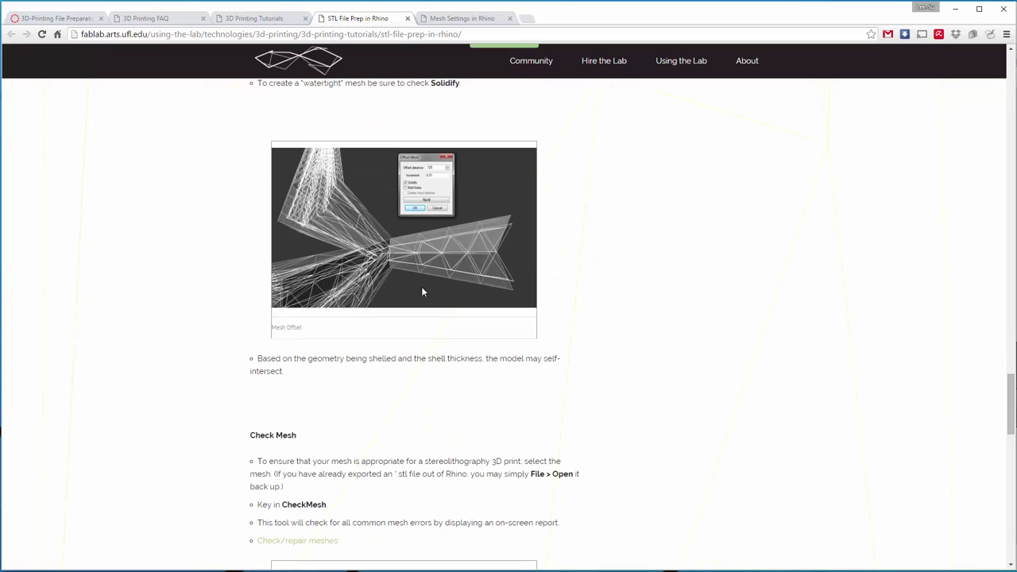
key(alt+Tab)
right_drag(620, 283, 647, 277)
Zoom in on the octagon-topped mesh cylinder from a top-down view.
click(615, 257)
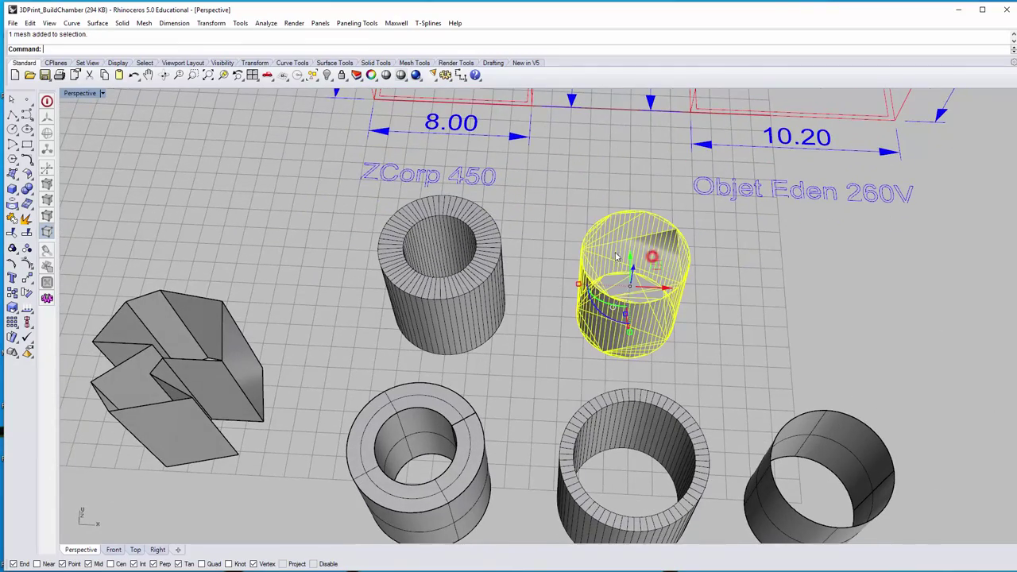
click(743, 381)
right_drag(743, 382, 661, 329)
click(660, 329)
key(ctrl+shift+e)
click(847, 276)
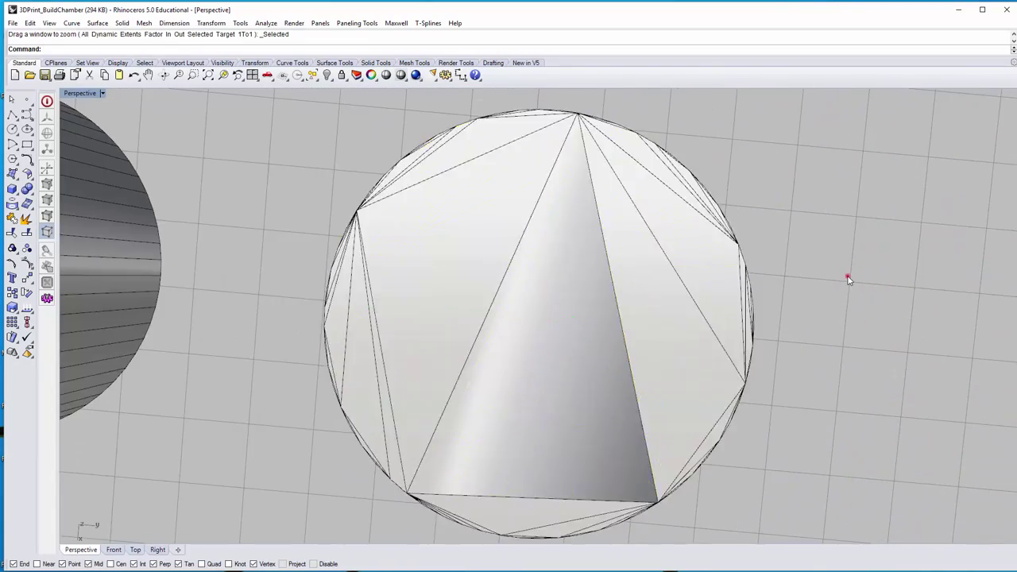
scroll(658, 299, down, 5)
Orbit and pan to view all the cylinders, then open the Solid tools flyout.
right_drag(659, 299, 526, 346)
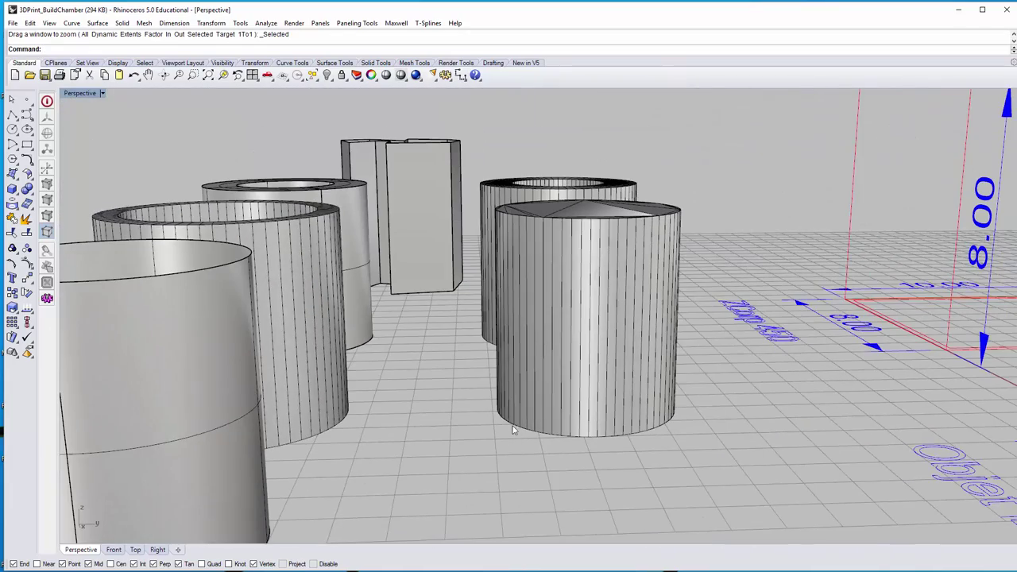
right_drag(590, 324, 690, 334)
scroll(650, 296, up, 4)
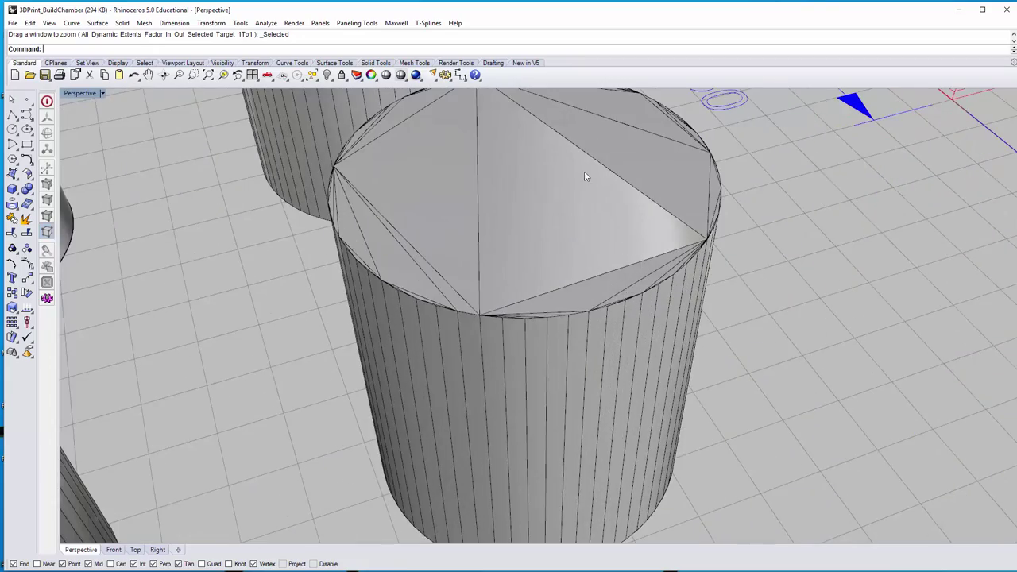
scroll(582, 235, down, 5)
right_drag(583, 234, 464, 230)
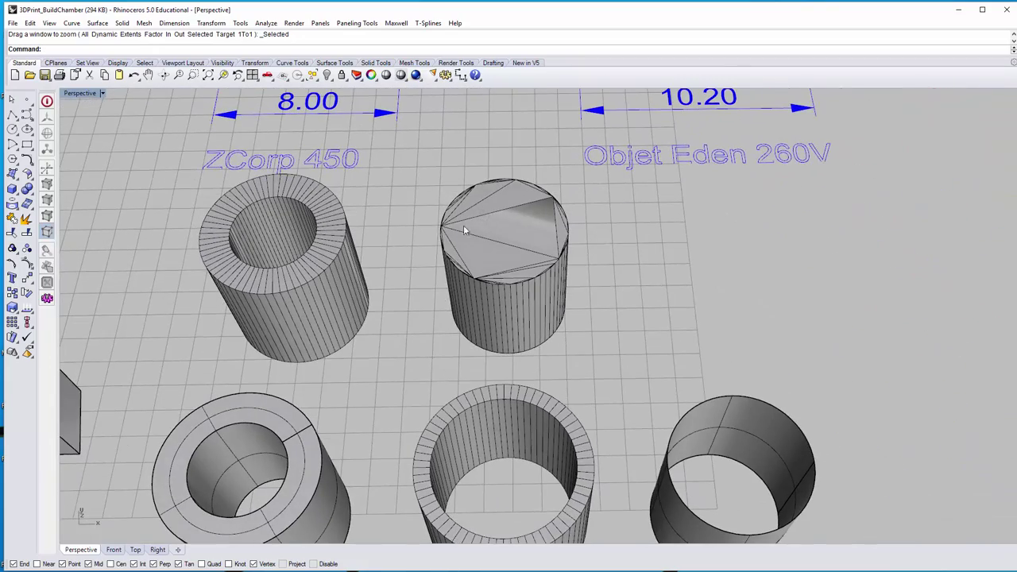
scroll(590, 262, down, 8)
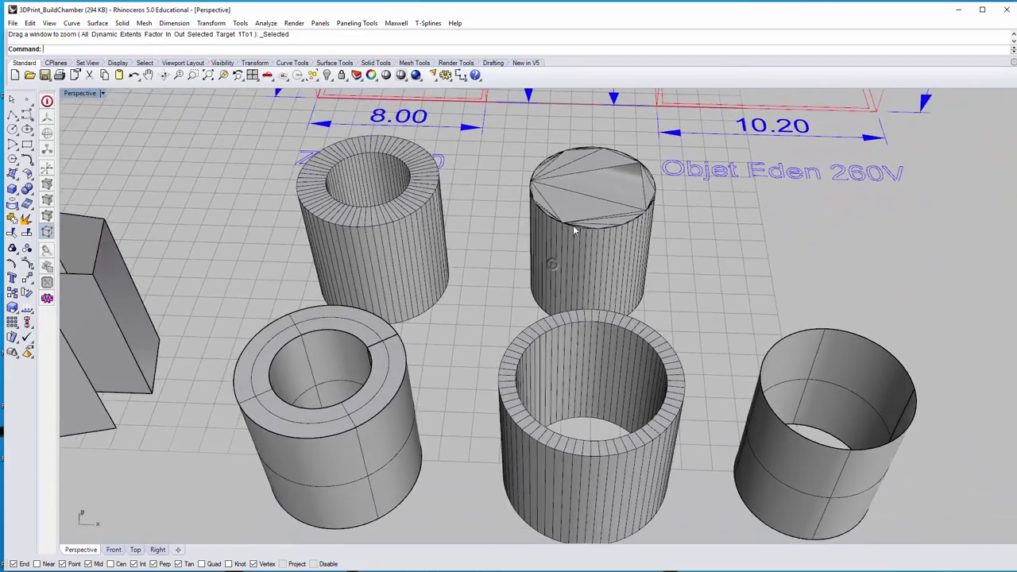
scroll(585, 288, up, 5)
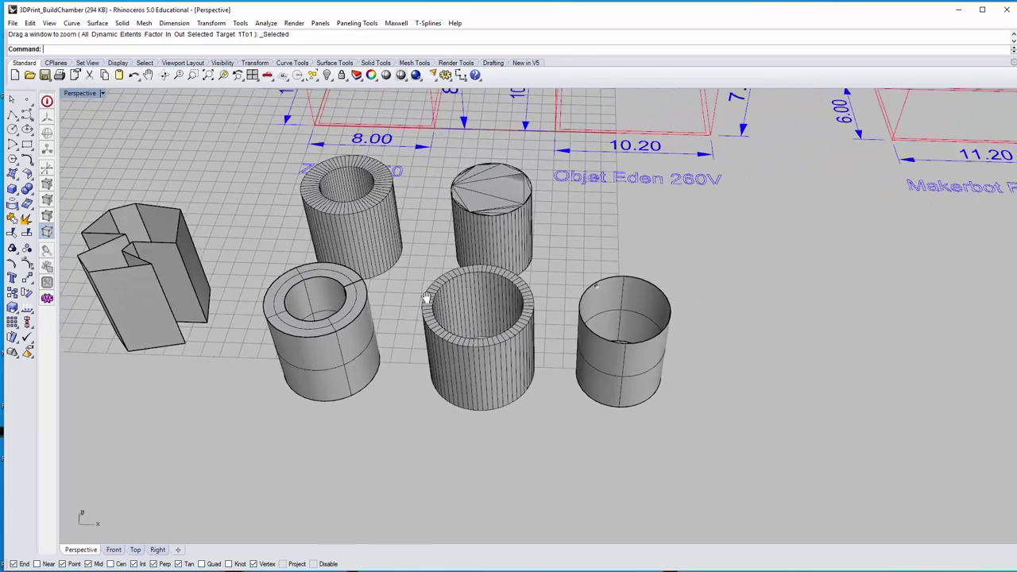
shift+right_drag(315, 199, 125, 188)
click(13, 189)
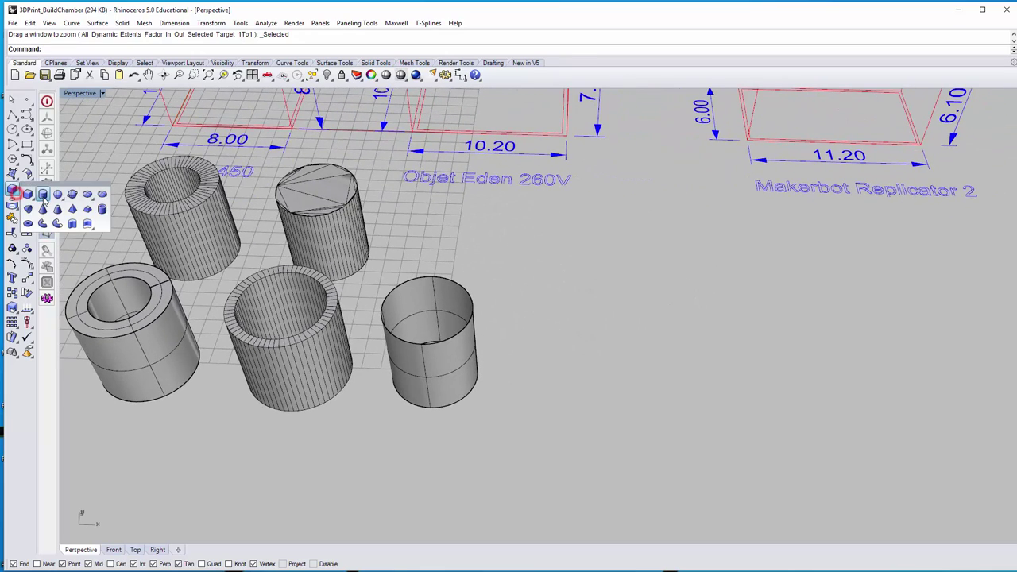
Draw a new cylinder beside the others, accepting the default height.
click(44, 199)
click(528, 272)
click(582, 273)
right_drag(581, 273, 465, 205)
key(Escape)
key(Return)
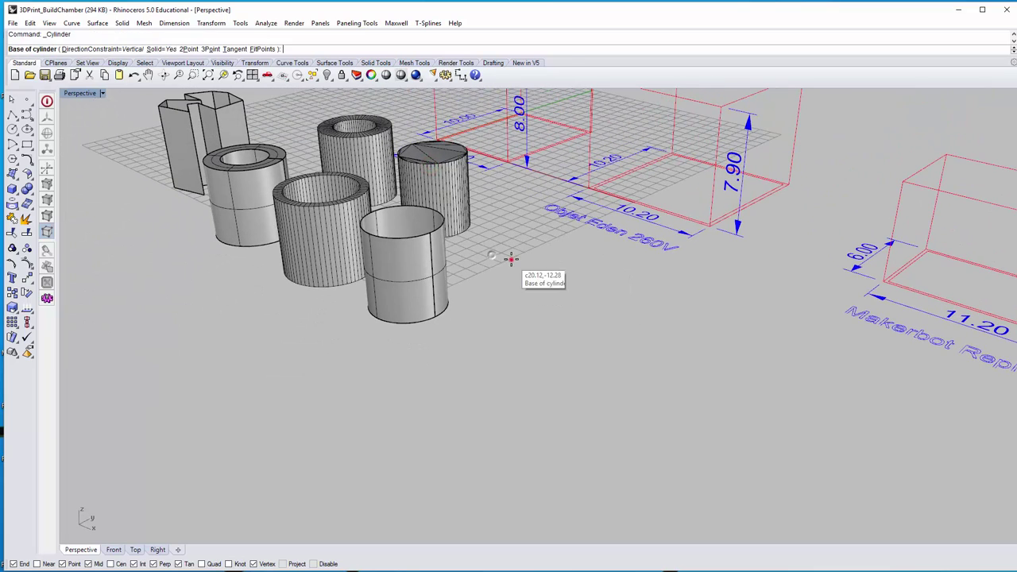
click(511, 259)
click(545, 273)
key(Return)
Zoom to the new cylinder and orbit to view it from above and the side.
click(484, 238)
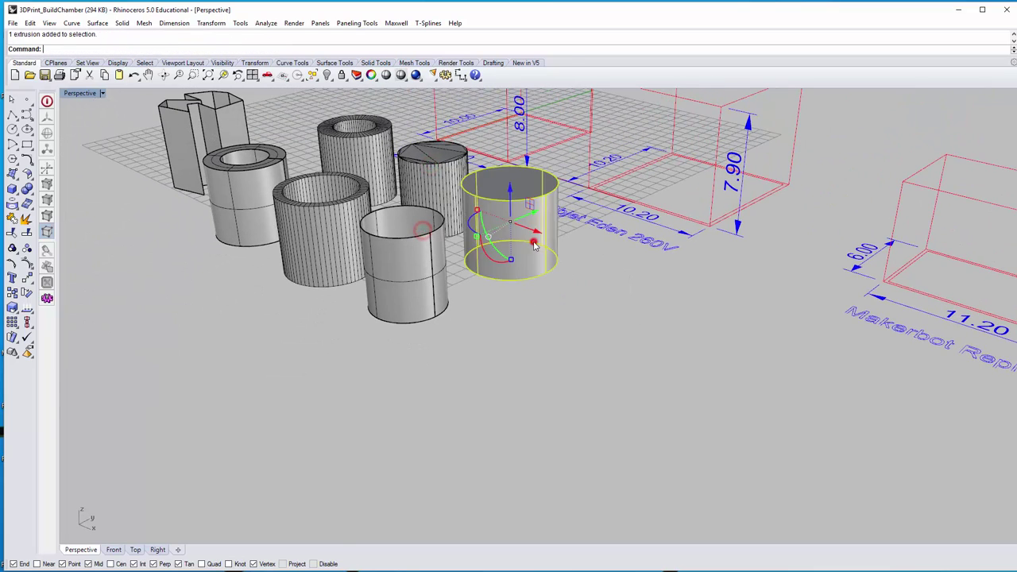
key(ctrl+shift+e)
click(732, 344)
scroll(536, 286, up, 3)
click(536, 286)
right_drag(536, 286, 578, 330)
right_drag(416, 294, 392, 236)
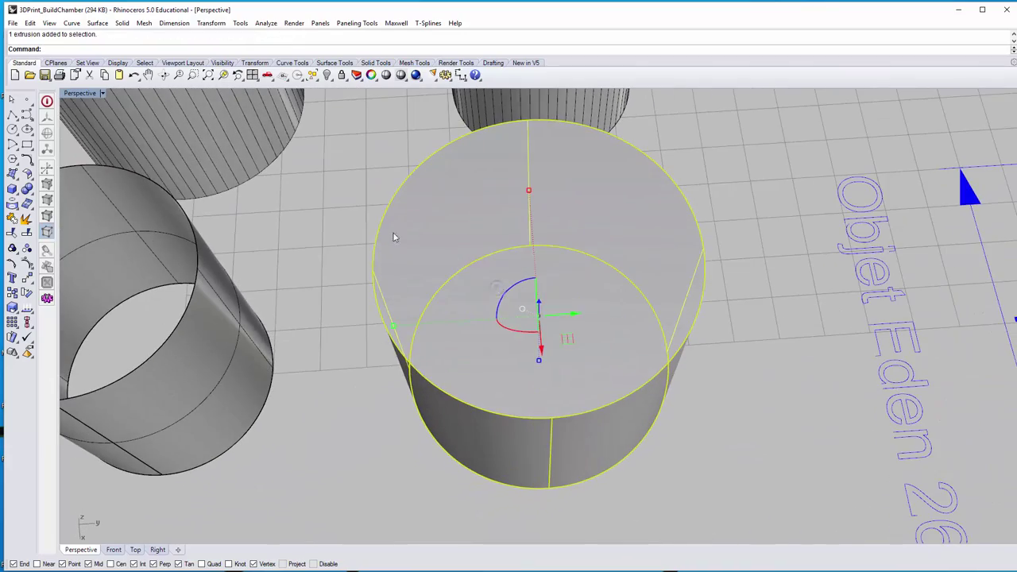
mouse_move(553, 340)
right_down()
mouse_move(594, 291)
mouse_move(537, 343)
right_up()
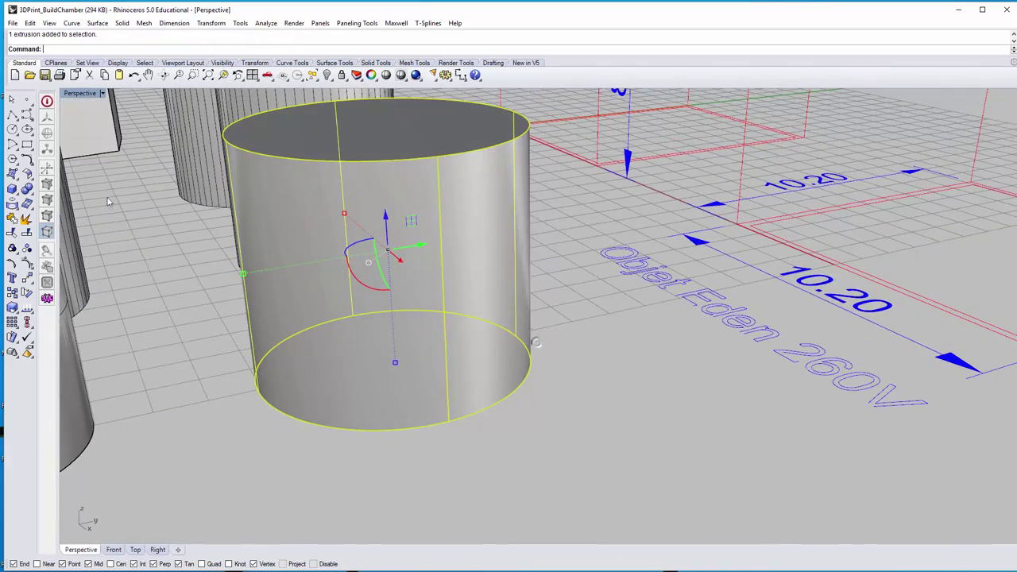
Explode the cylinder, delete its bottom disc and select the remaining surfaces.
click(32, 217)
right_drag(163, 296, 427, 298)
click(441, 383)
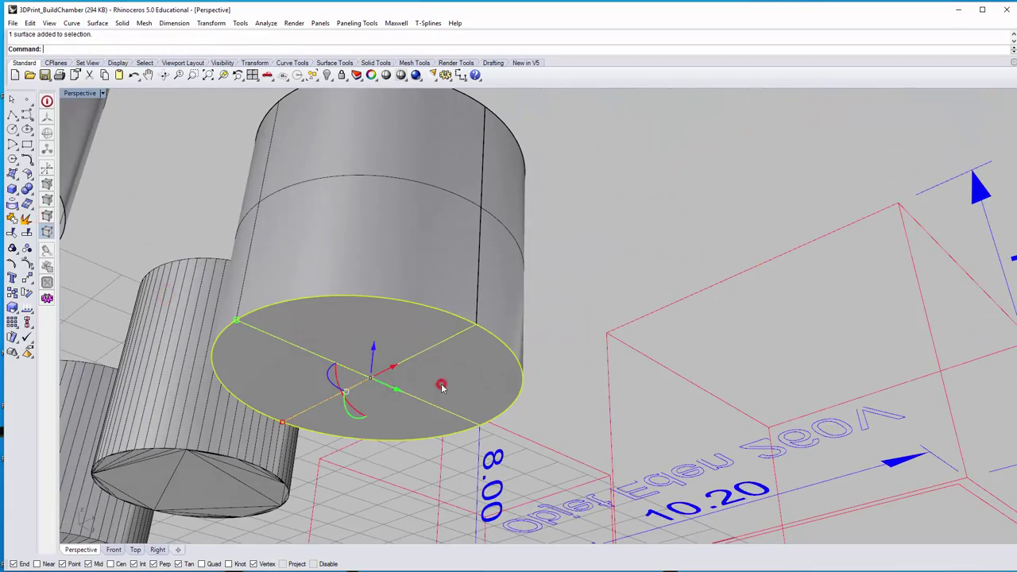
key(Delete)
right_drag(495, 257, 545, 279)
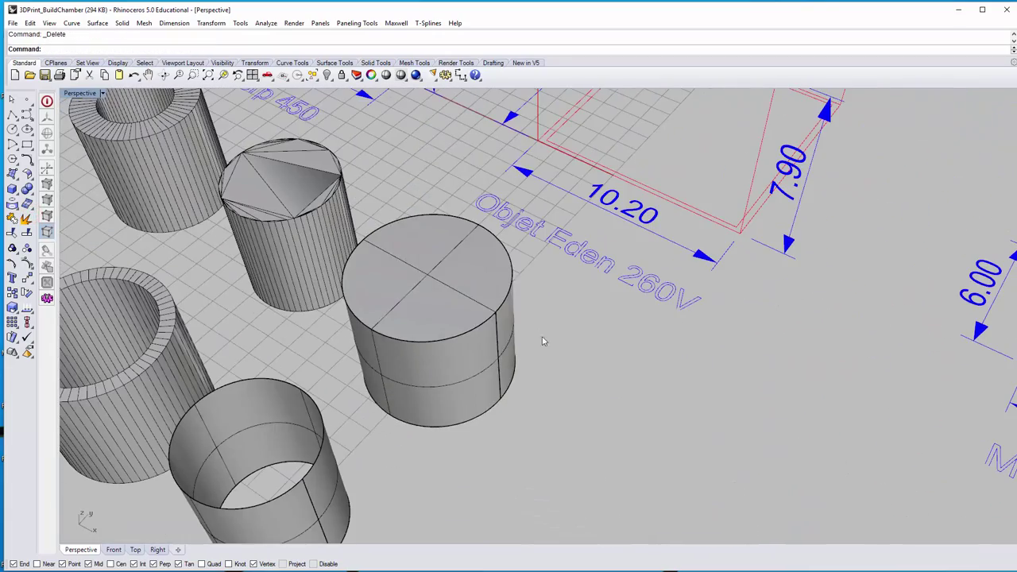
drag(545, 339, 502, 322)
Join the cylinder's surfaces back into a single polysurface.
key(Return)
right_drag(609, 352, 348, 297)
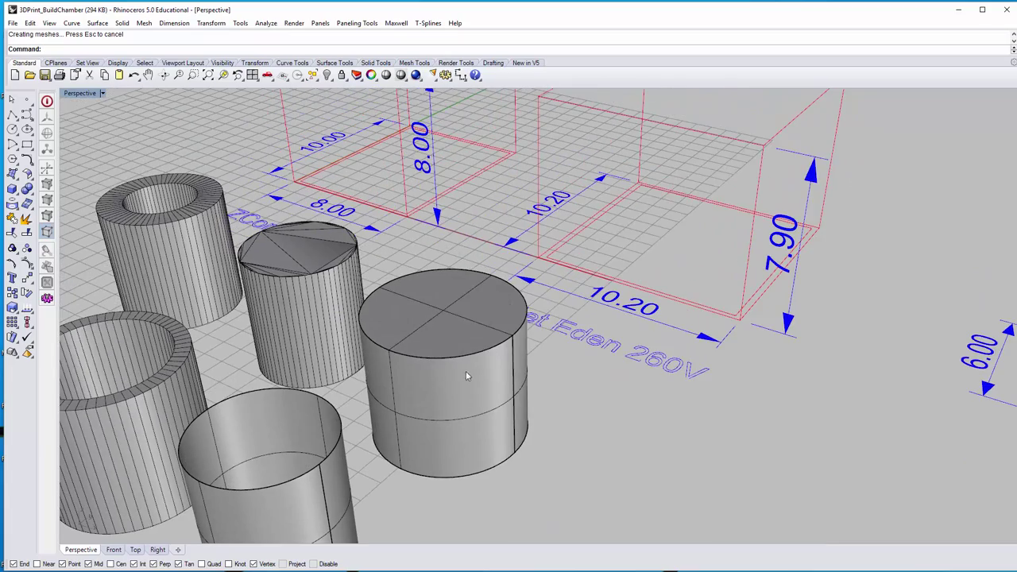
right_drag(467, 376, 440, 331)
right_drag(468, 446, 462, 483)
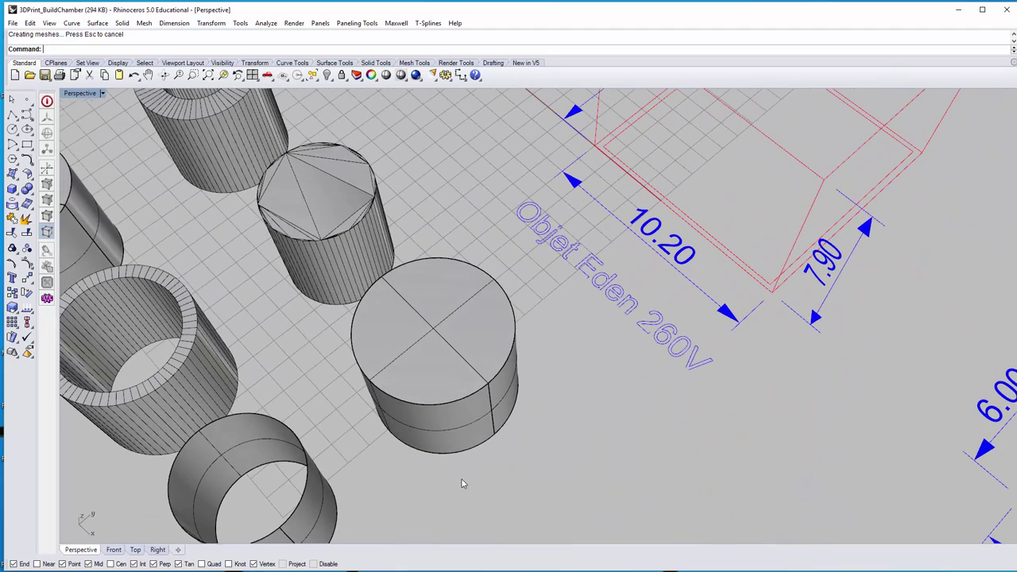
right_drag(502, 391, 484, 386)
Offset the front cylinder's surfaces into a solid shell with OffsetSrf.
click(484, 385)
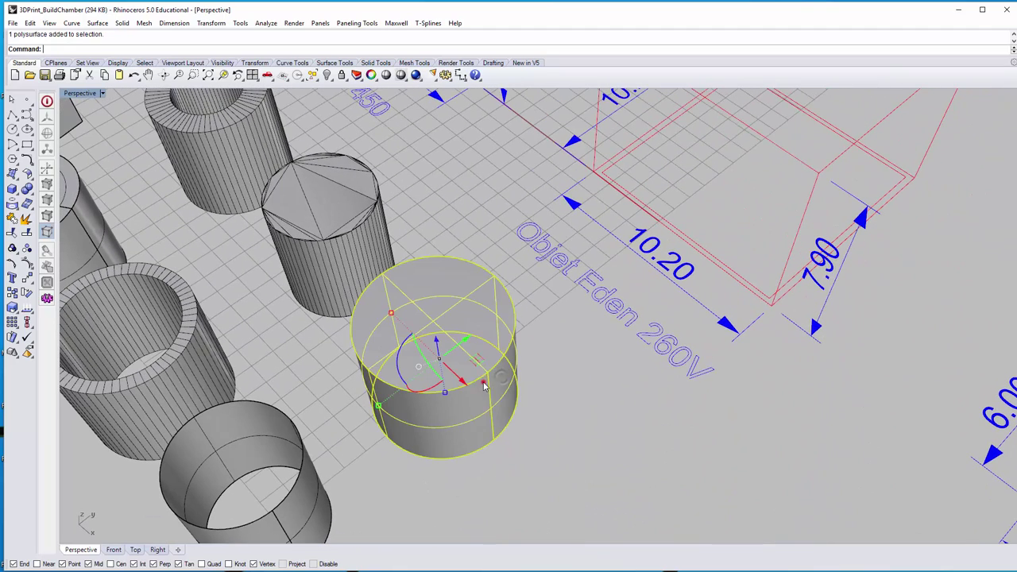
text(OffsetS)
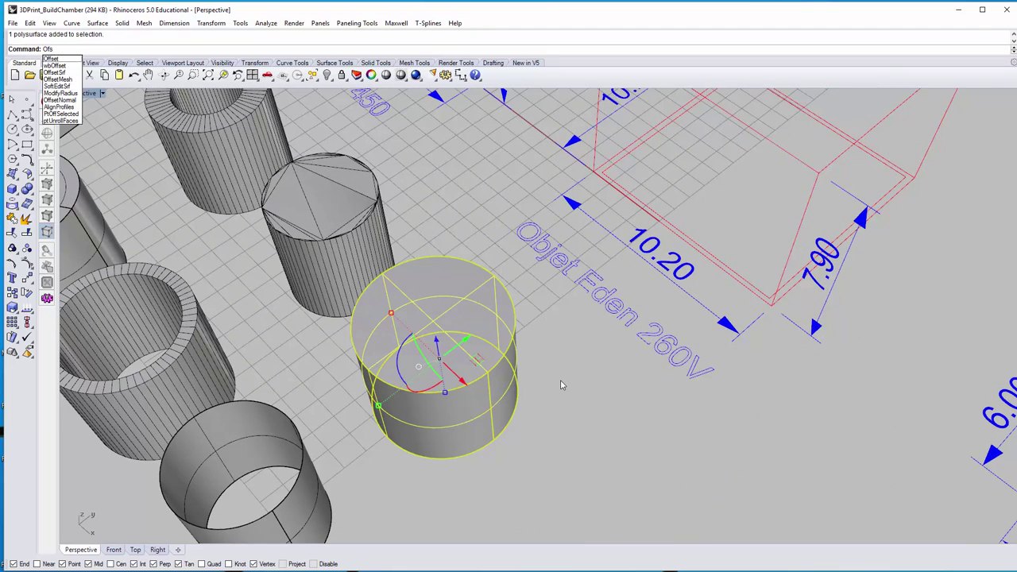
text(rf)
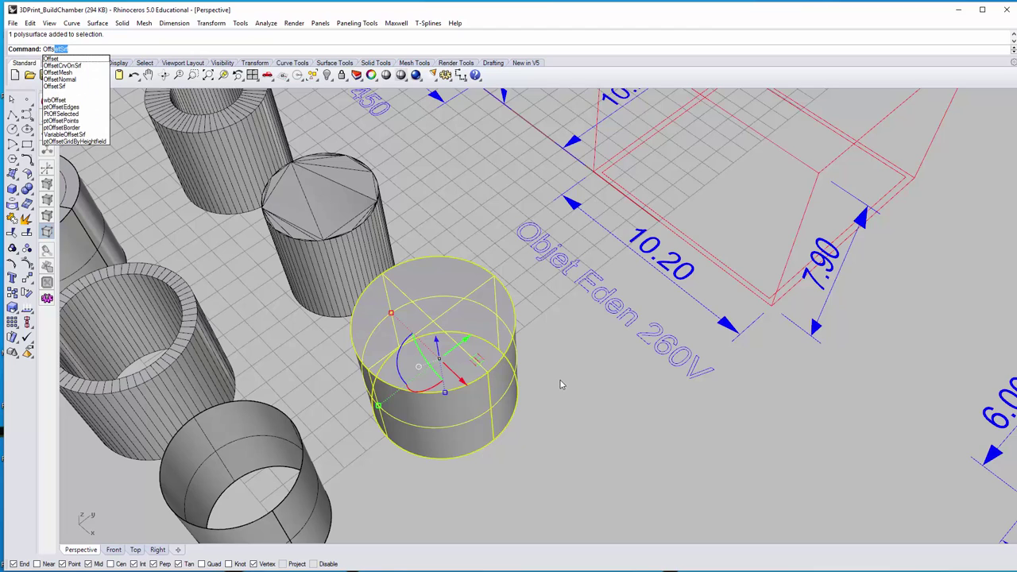
key(Return)
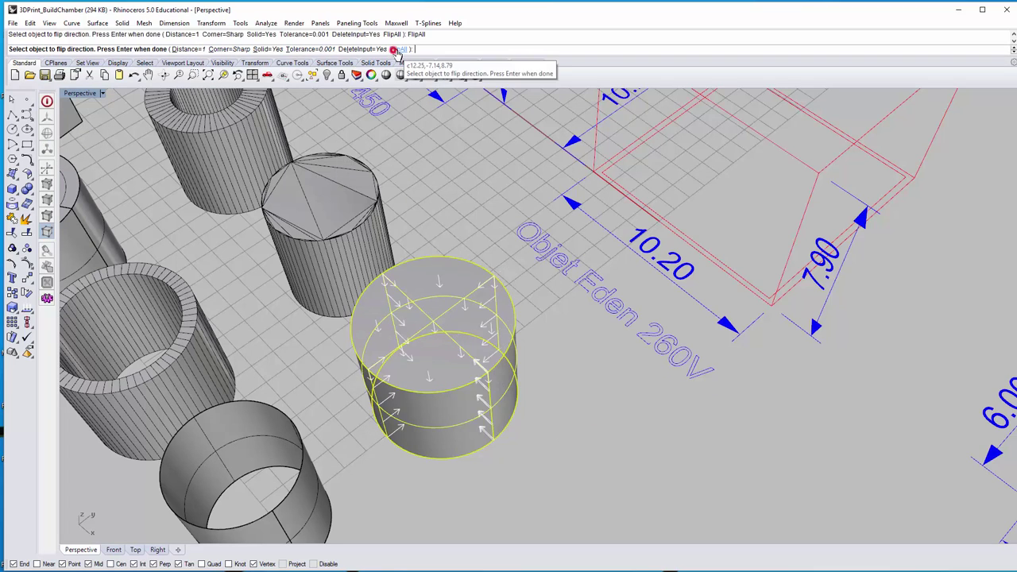
right_click(599, 399)
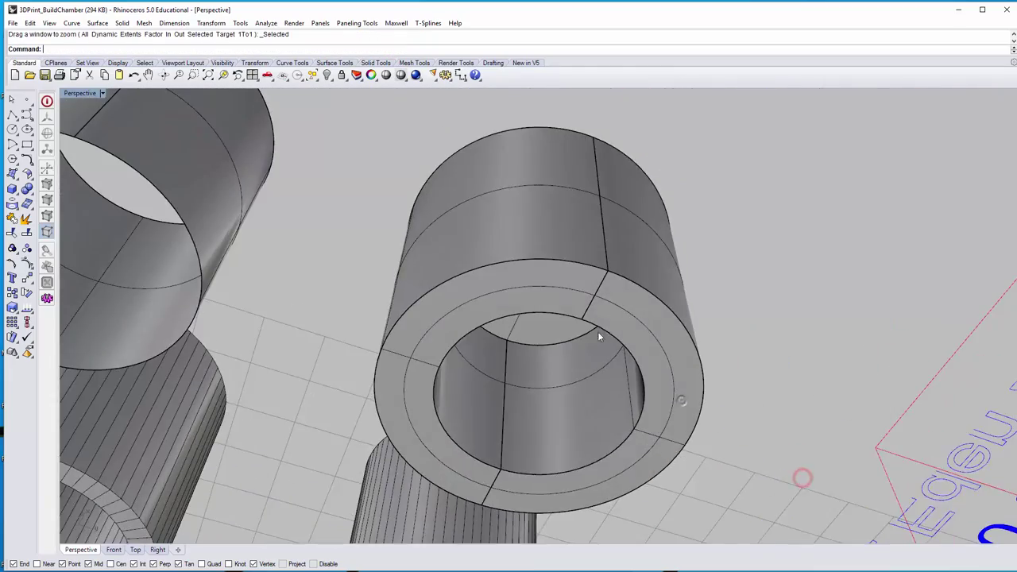
Orbit around the hollow cylinder and the object behind it to inspect the shell.
right_drag(599, 337, 474, 274)
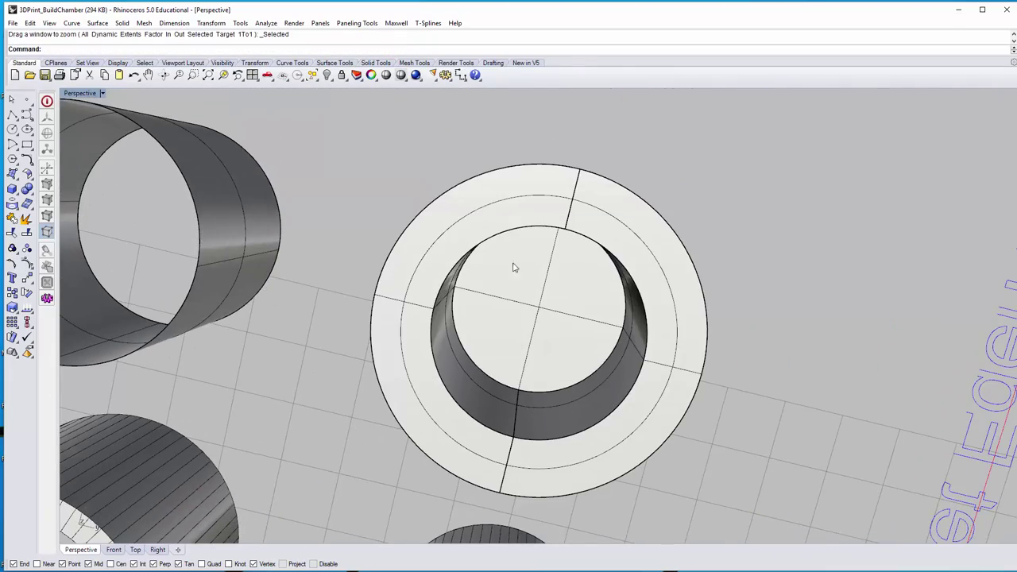
right_drag(592, 263, 528, 303)
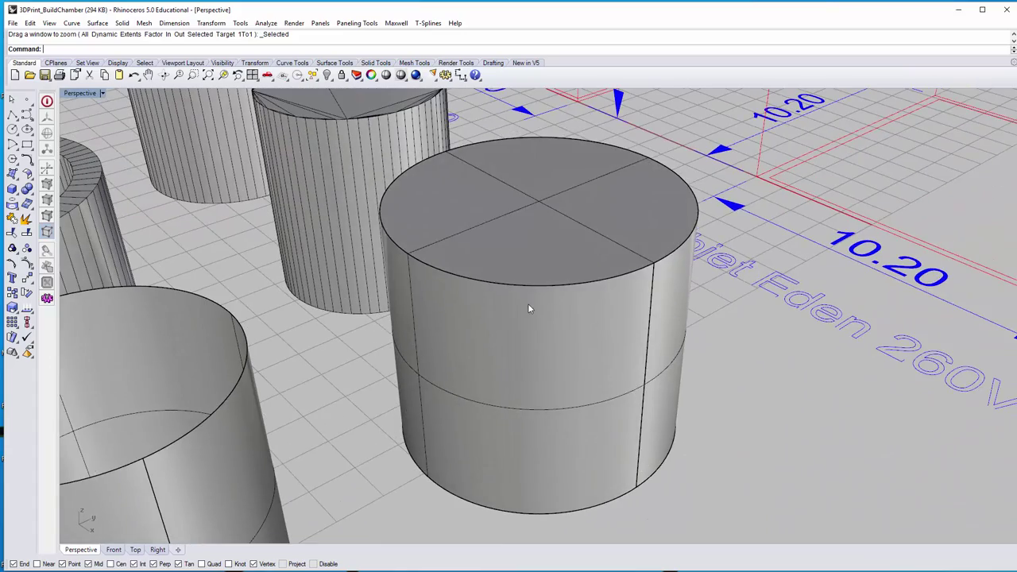
click(527, 303)
right_drag(594, 351, 529, 443)
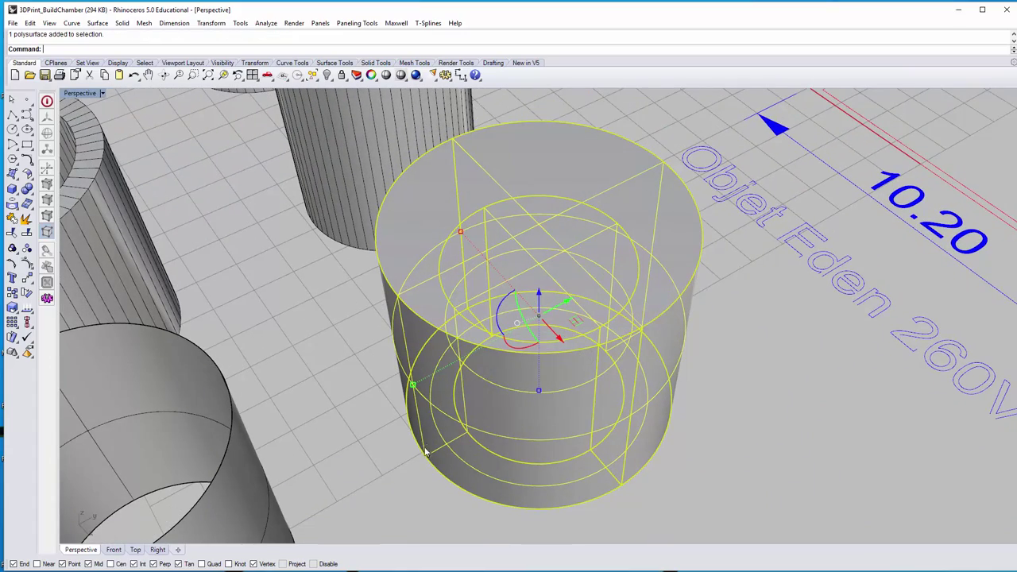
right_drag(417, 317, 397, 364)
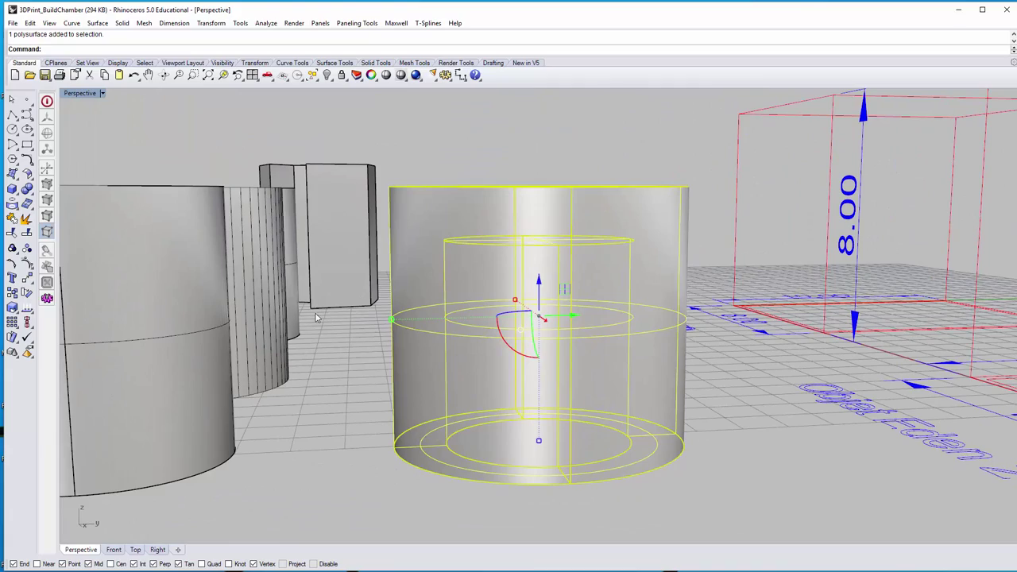
click(336, 310)
click(373, 339)
right_drag(338, 314, 592, 326)
scroll(549, 296, down, 5)
scroll(501, 321, up, 2)
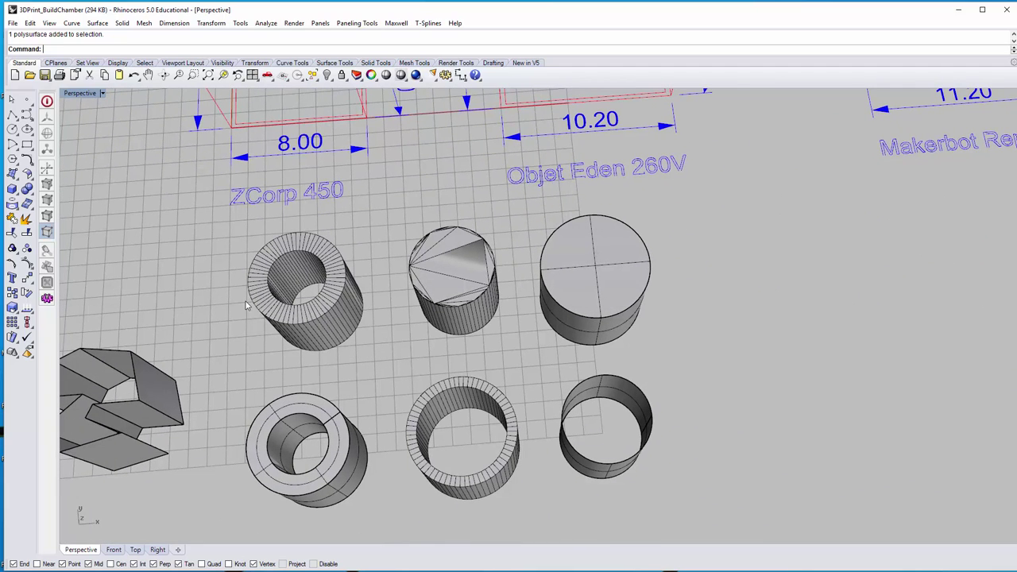
right_drag(230, 310, 447, 314)
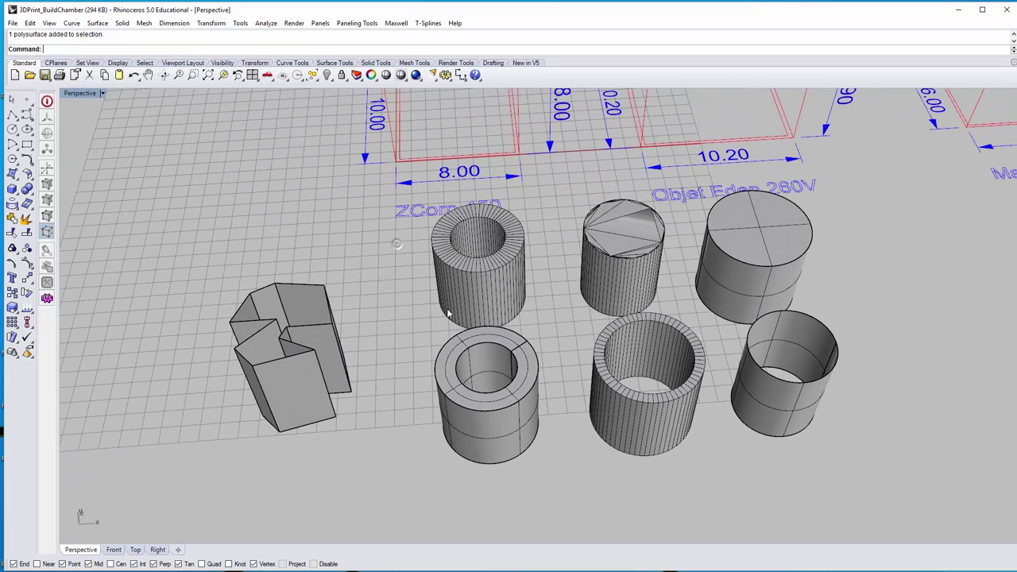
drag(767, 250, 761, 274)
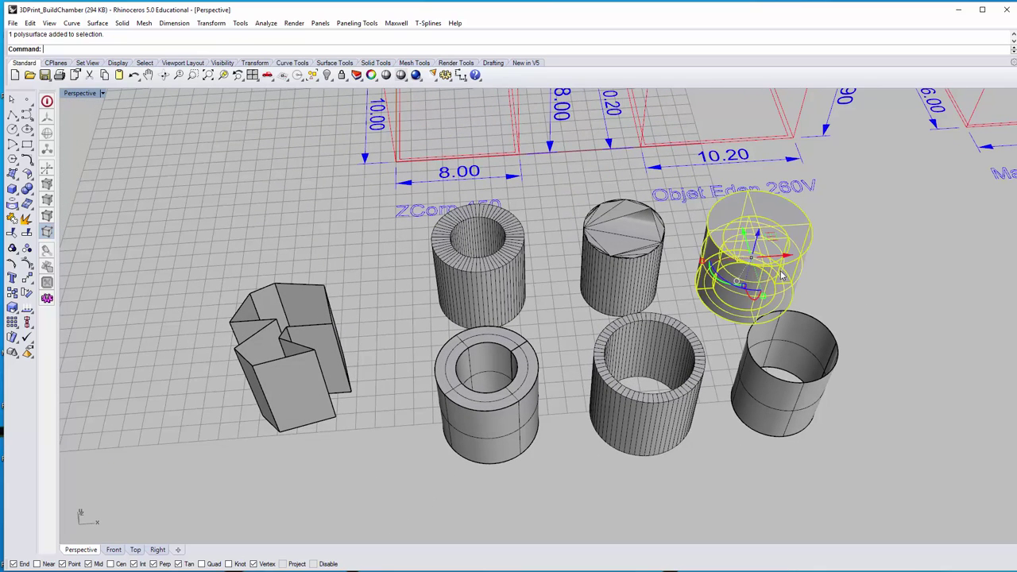
click(382, 300)
click(334, 339)
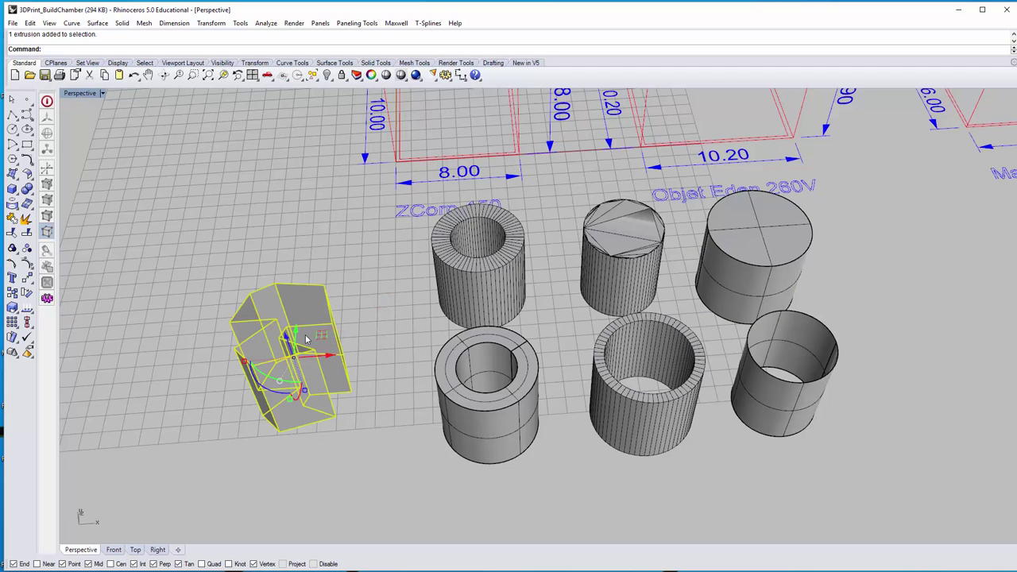
key(Down)
key(Down)
key(Down)
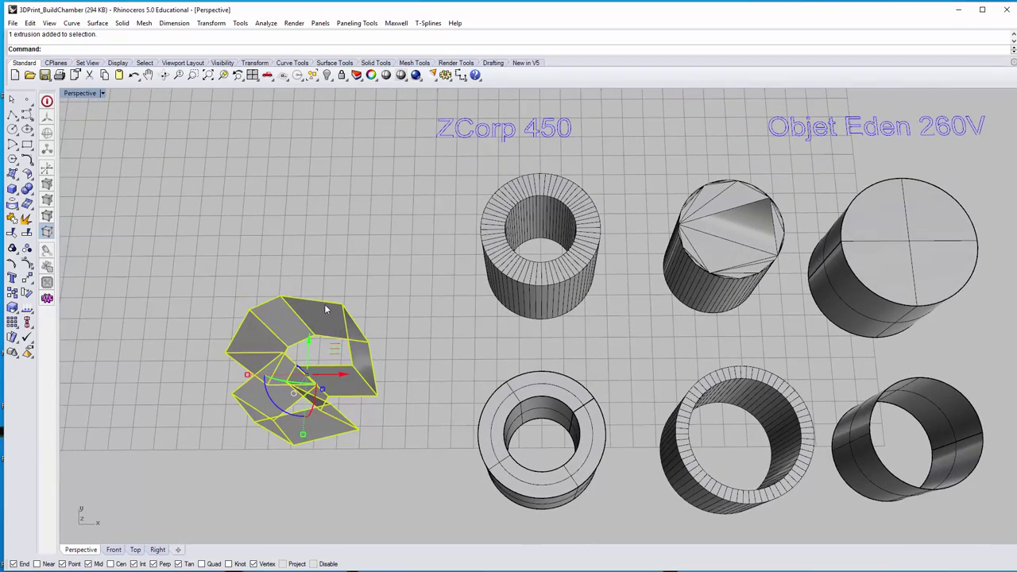
click(405, 318)
scroll(467, 324, down, 3)
right_drag(468, 324, 547, 490)
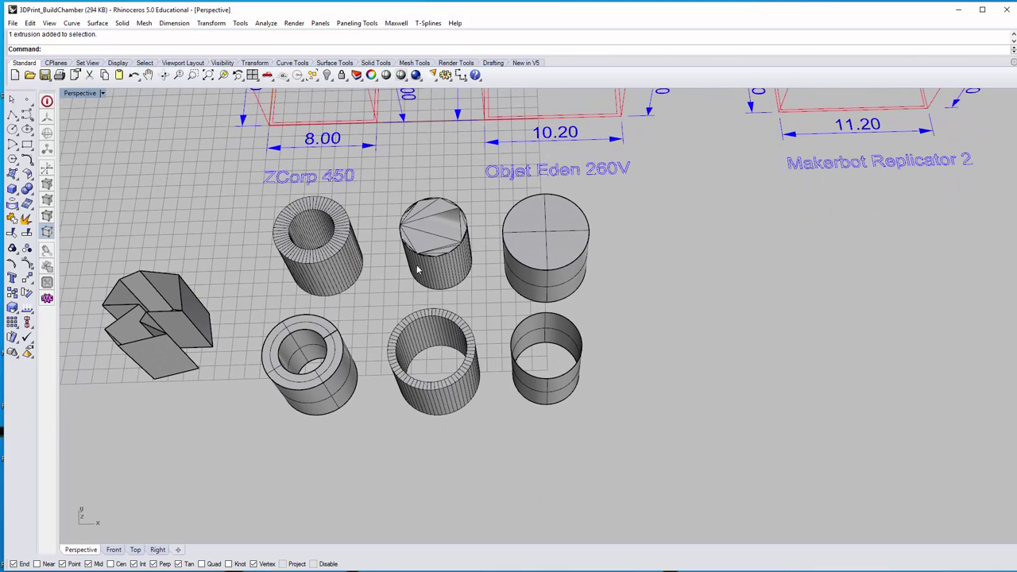
Move the lower middle tube up against the upper cylinder.
click(429, 332)
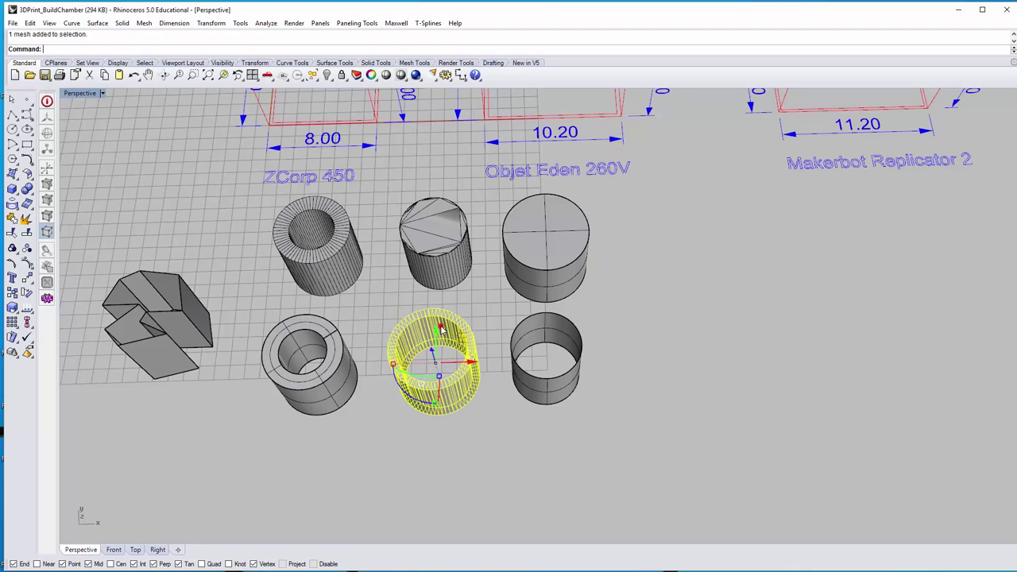
shift+right_drag(429, 332, 432, 381)
drag(433, 381, 442, 321)
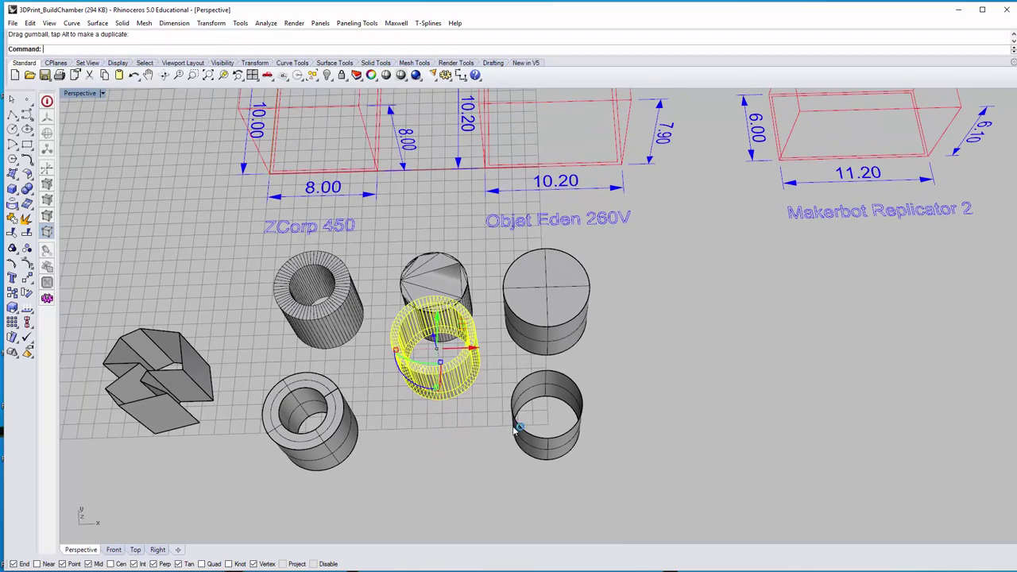
click(477, 407)
Orbit around the cylinders to inspect where the two meshes overlap.
scroll(476, 276, up, 5)
right_drag(477, 276, 524, 286)
scroll(474, 276, up, 3)
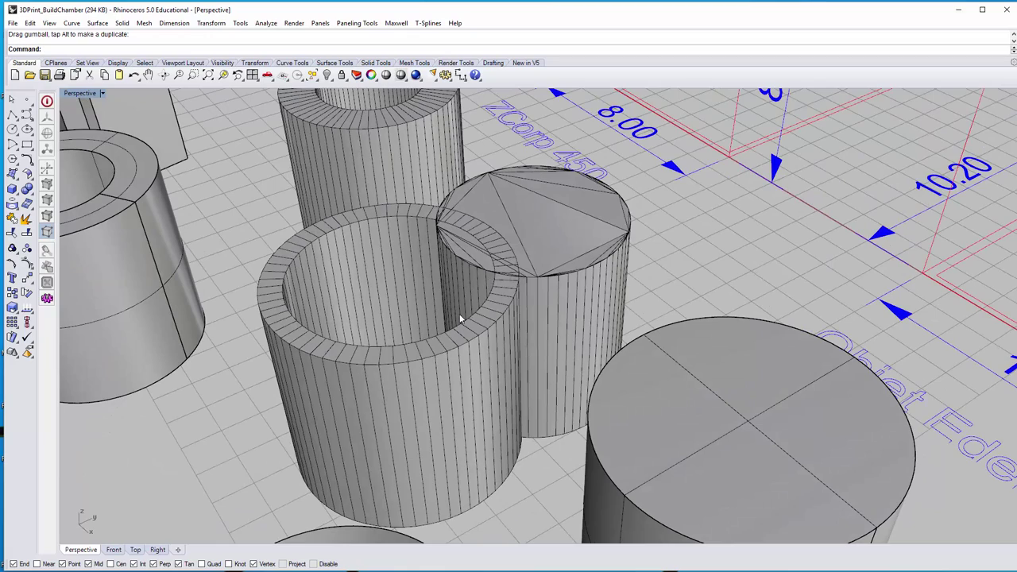
scroll(459, 320, up, 3)
scroll(509, 329, down, 4)
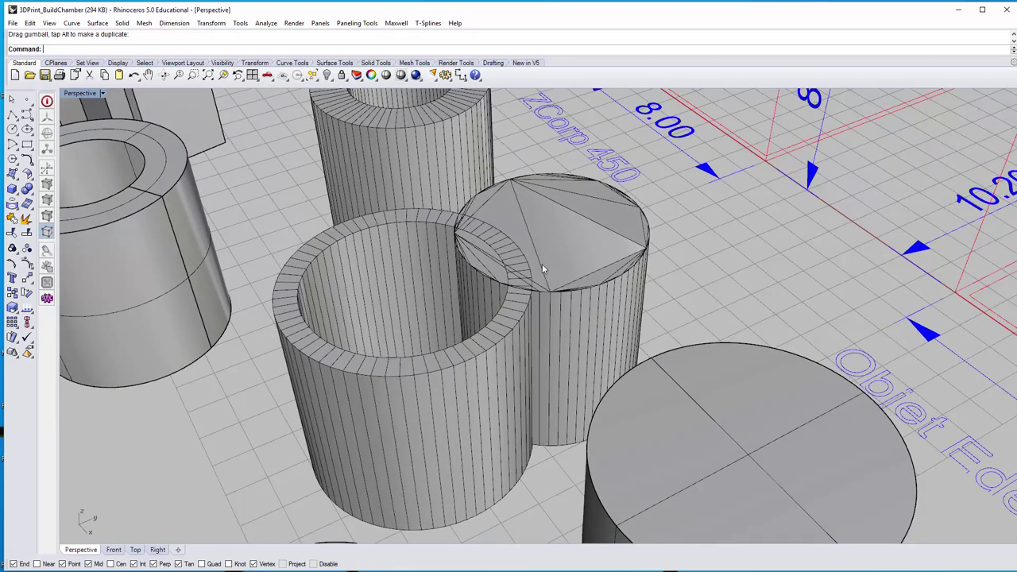
right_drag(443, 274, 493, 292)
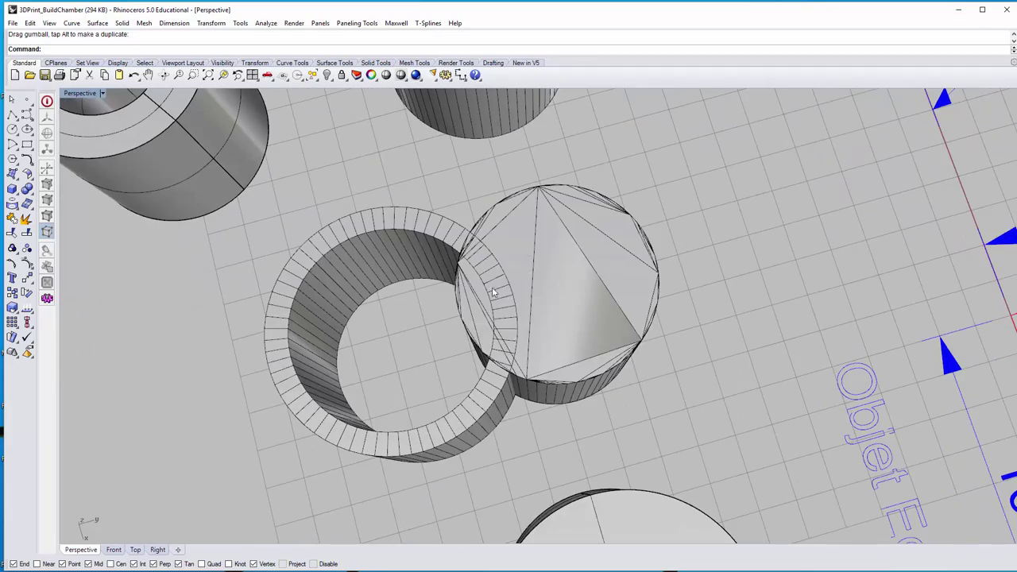
drag(388, 326, 391, 326)
click(686, 350)
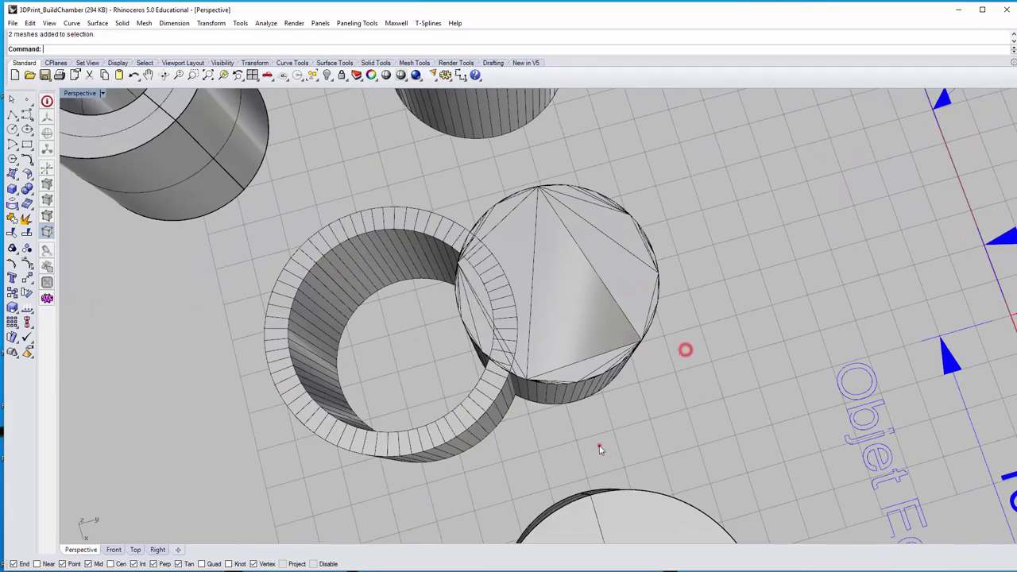
right_click(601, 445)
right_drag(360, 330, 467, 365)
click(380, 266)
Slide the tube mesh left along its axis.
click(461, 321)
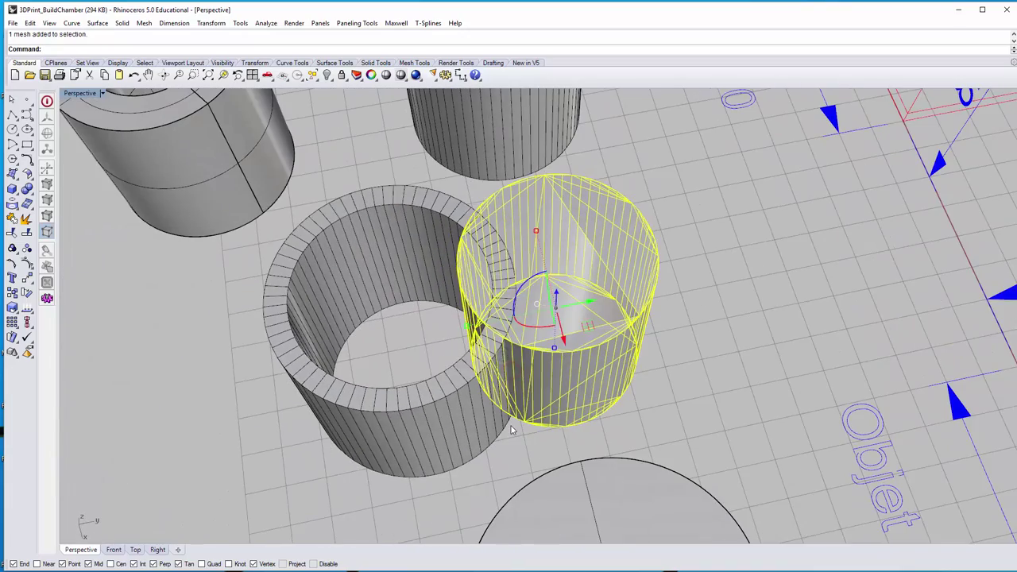
click(433, 416)
scroll(425, 325, up, 3)
drag(430, 343, 352, 352)
click(370, 320)
scroll(370, 320, up, 5)
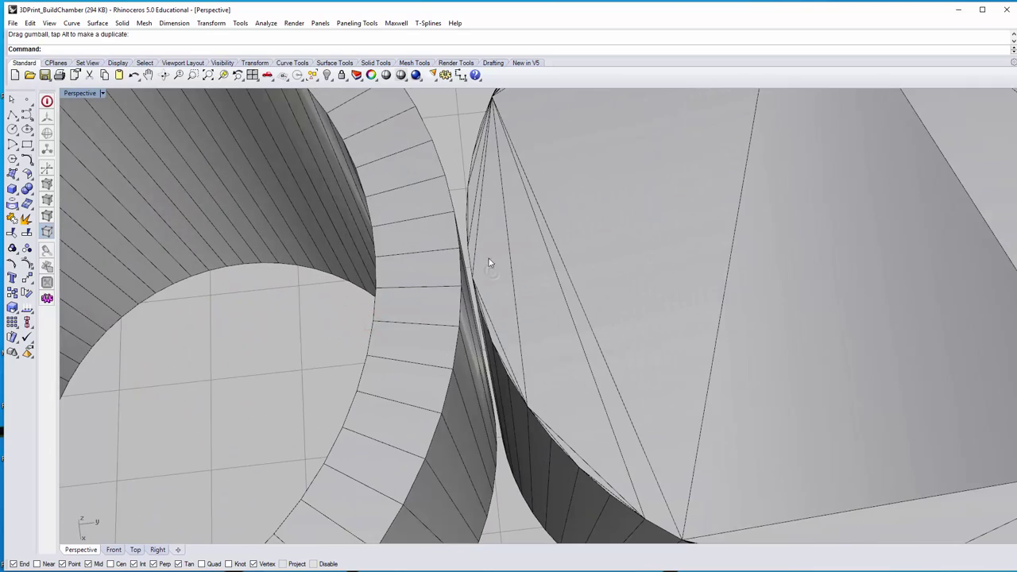
scroll(452, 286, down, 3)
Nudge the tube mesh a little along the green axis.
click(459, 219)
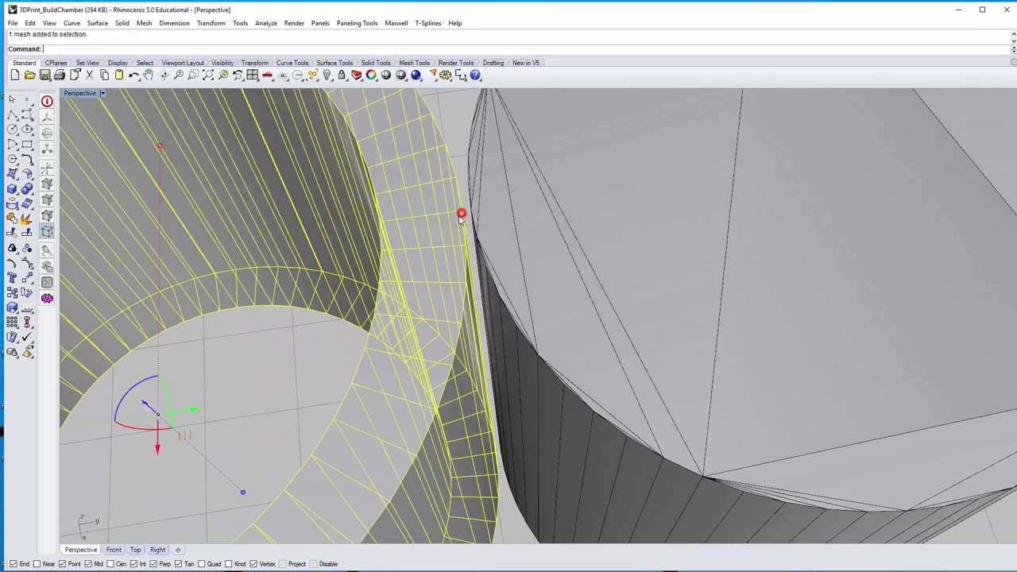
drag(190, 415, 188, 407)
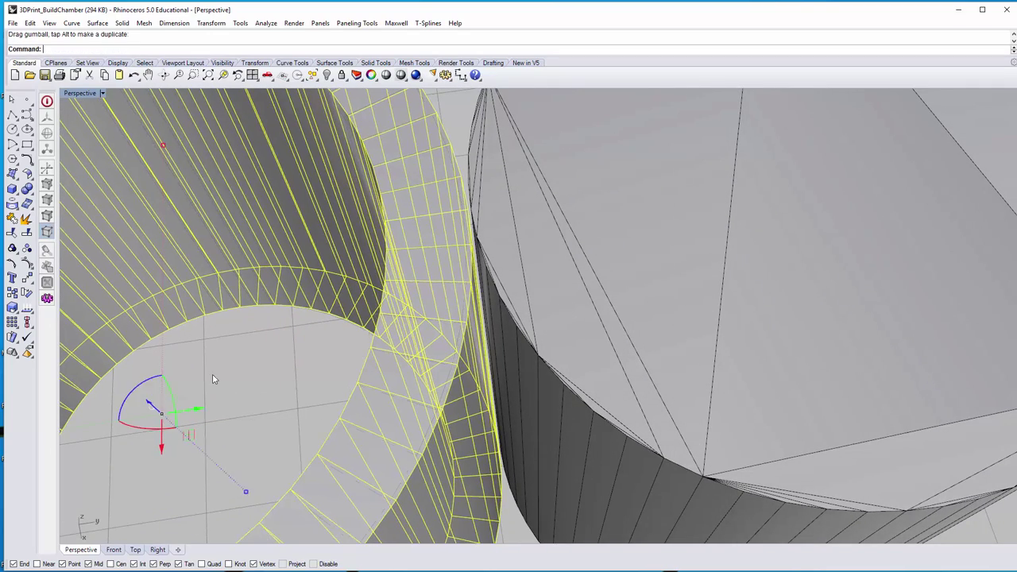
click(220, 371)
scroll(220, 371, down, 3)
scroll(473, 211, up, 5)
scroll(473, 210, up, 3)
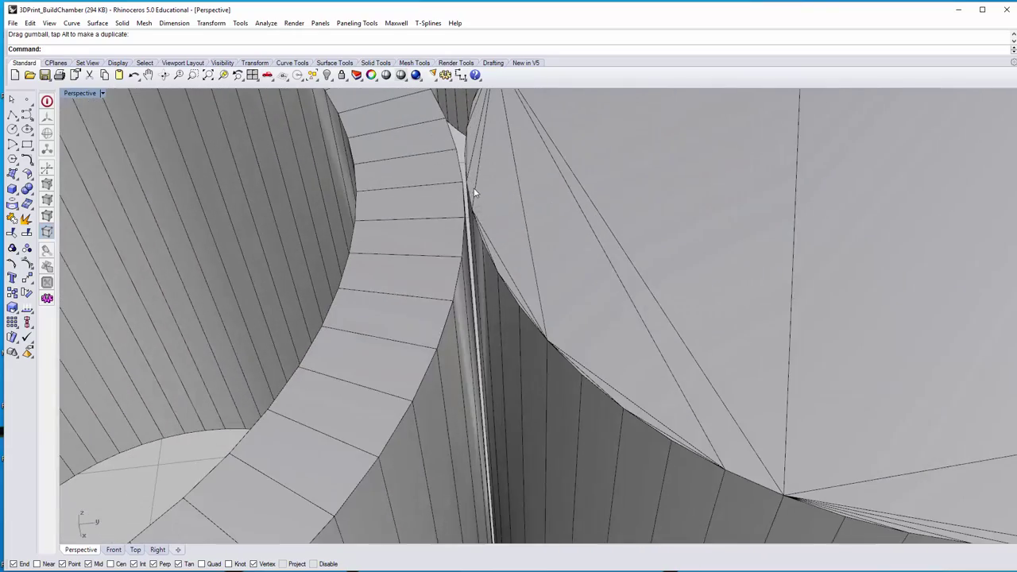
scroll(460, 191, down, 5)
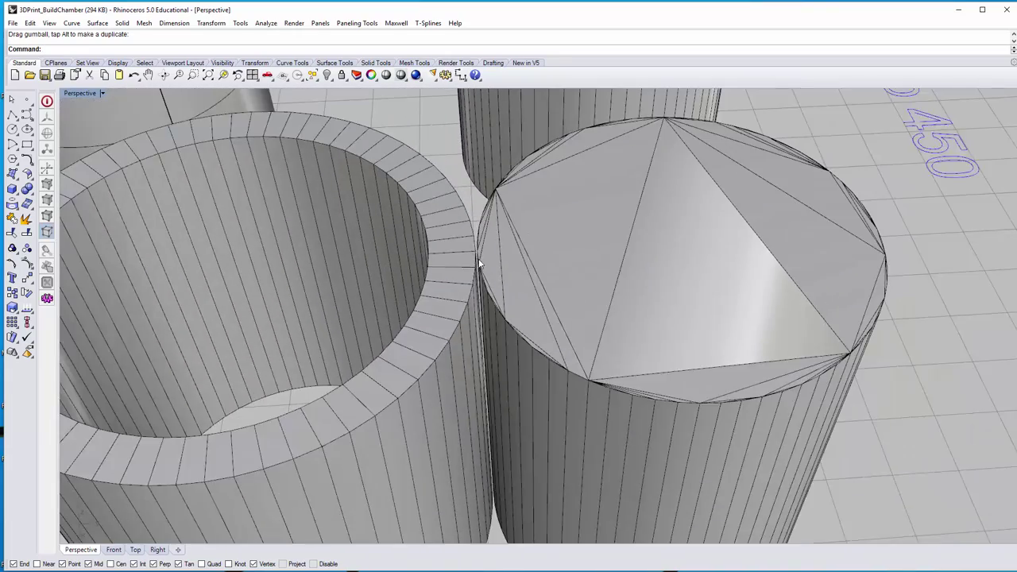
Orbit closer to check the gap between the tube rim and the cylinder.
right_drag(451, 252, 451, 282)
click(450, 280)
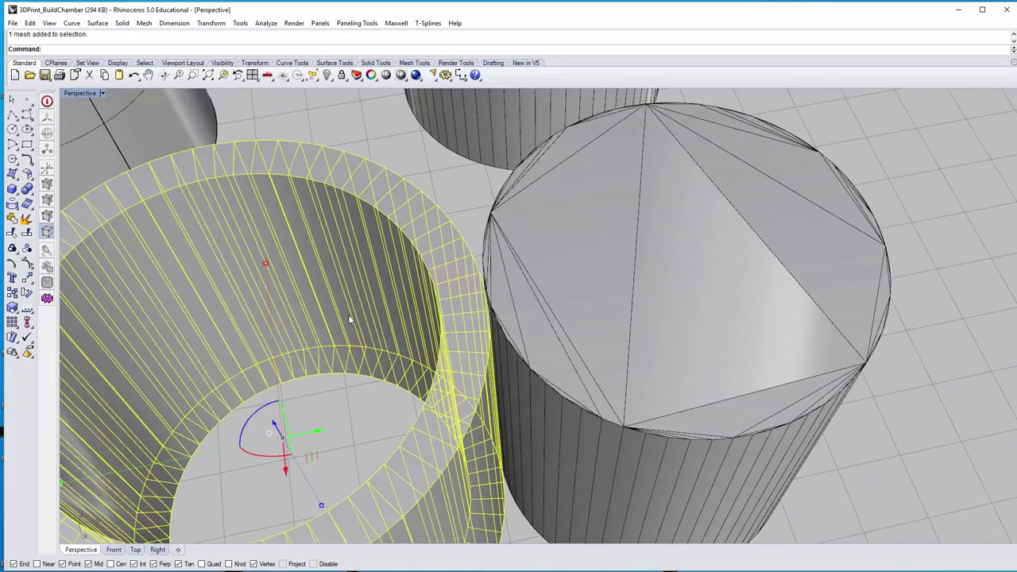
click(377, 405)
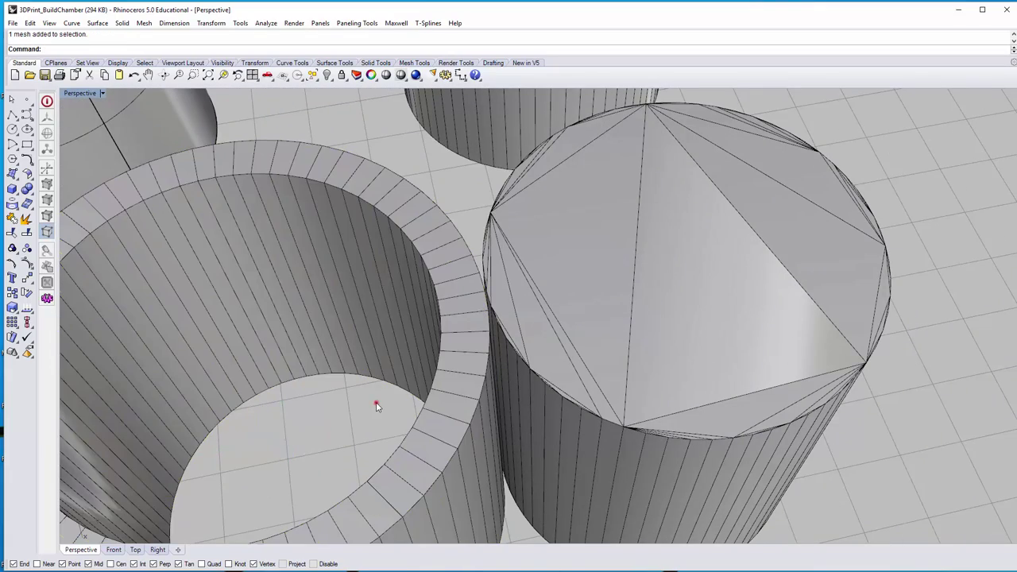
click(452, 354)
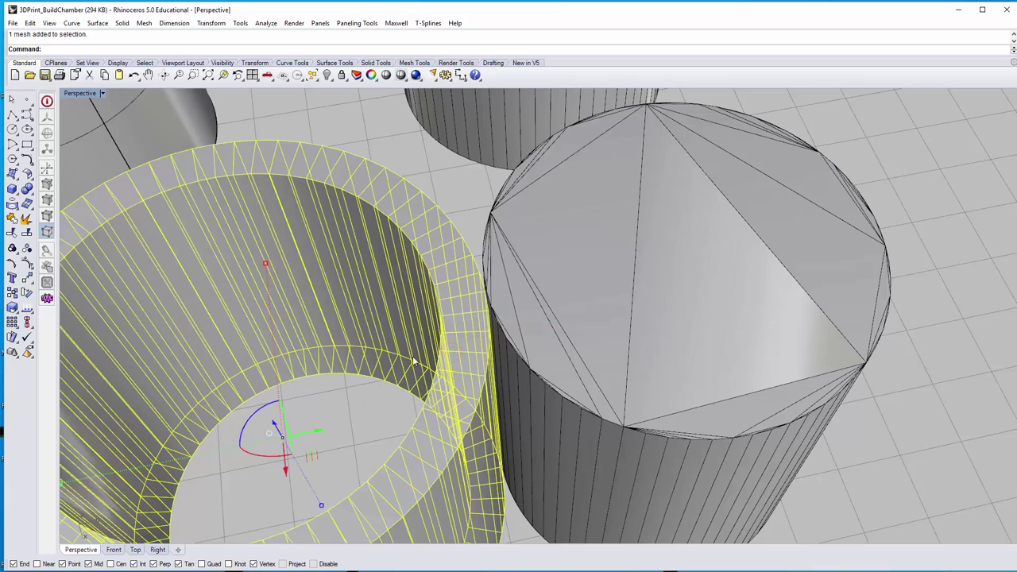
scroll(409, 366, down, 3)
click(361, 390)
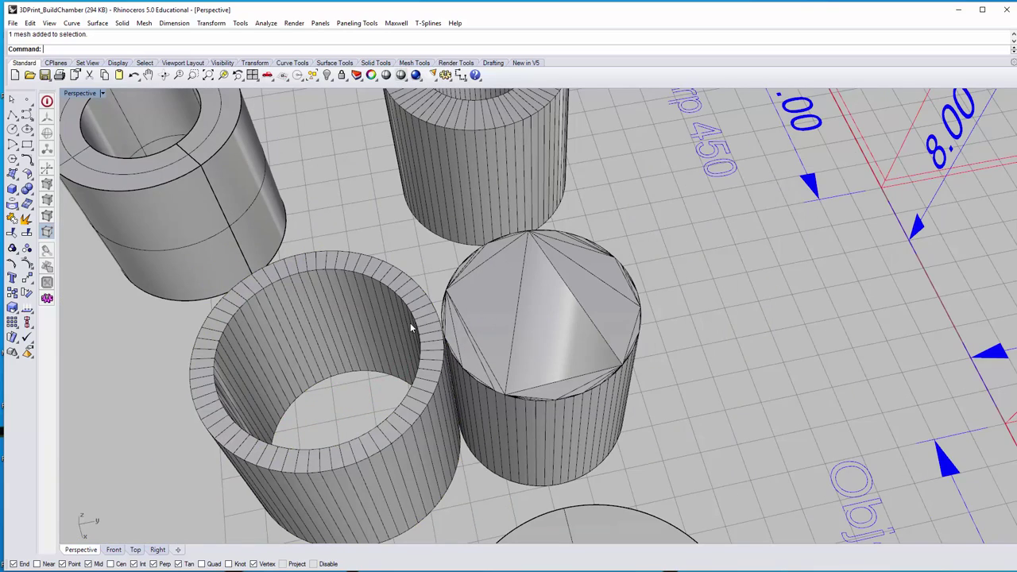
scroll(411, 327, up, 3)
Shift the tube slightly away from the cylinder, then view the folded prism and cylinders.
click(454, 334)
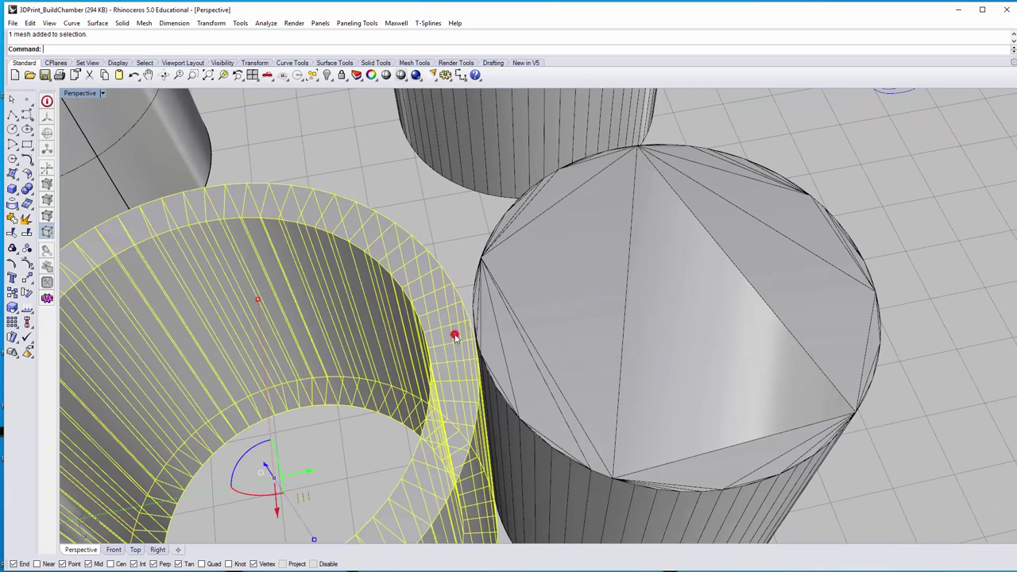
drag(308, 475, 318, 473)
click(354, 450)
scroll(355, 450, down, 6)
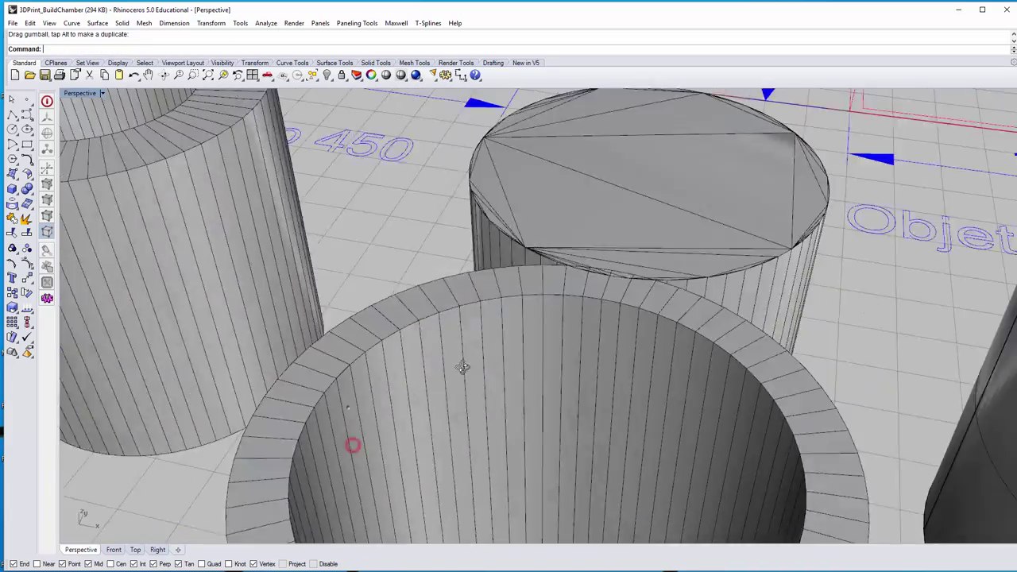
scroll(502, 293, up, 3)
right_drag(420, 386, 387, 298)
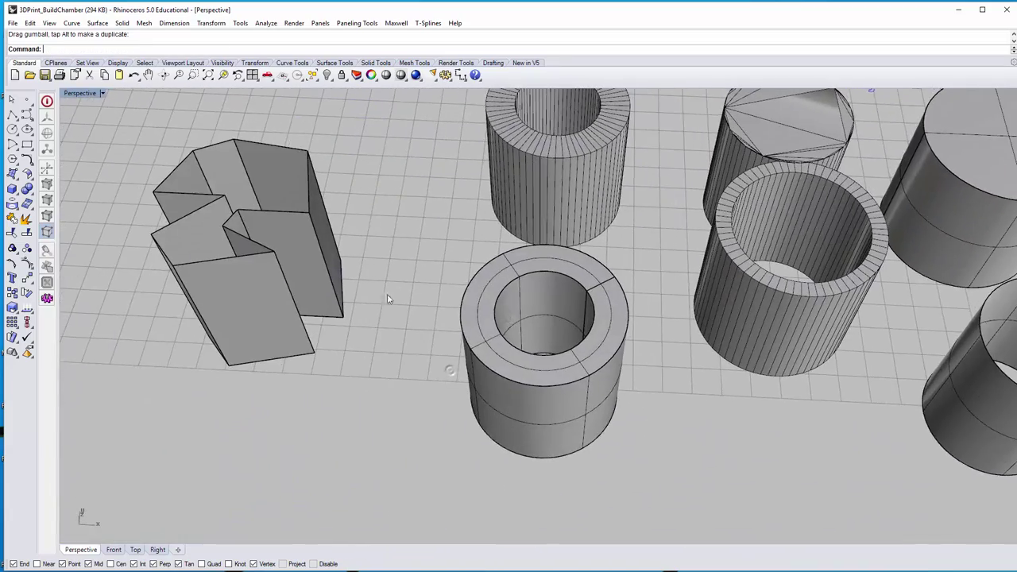
Draw a small box on the ground from two base corners and a height.
click(11, 189)
click(660, 443)
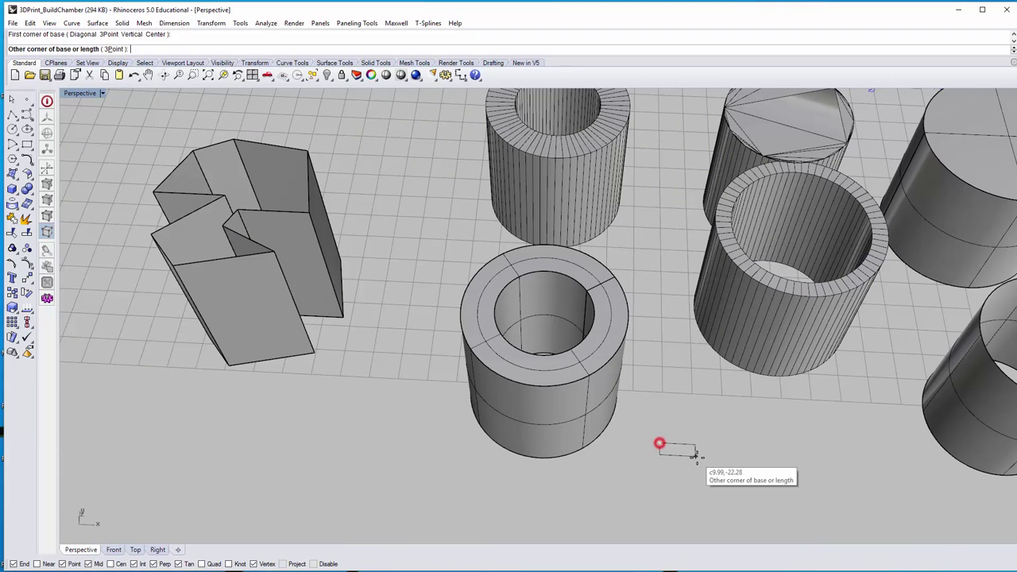
click(699, 461)
right_drag(697, 465, 652, 343)
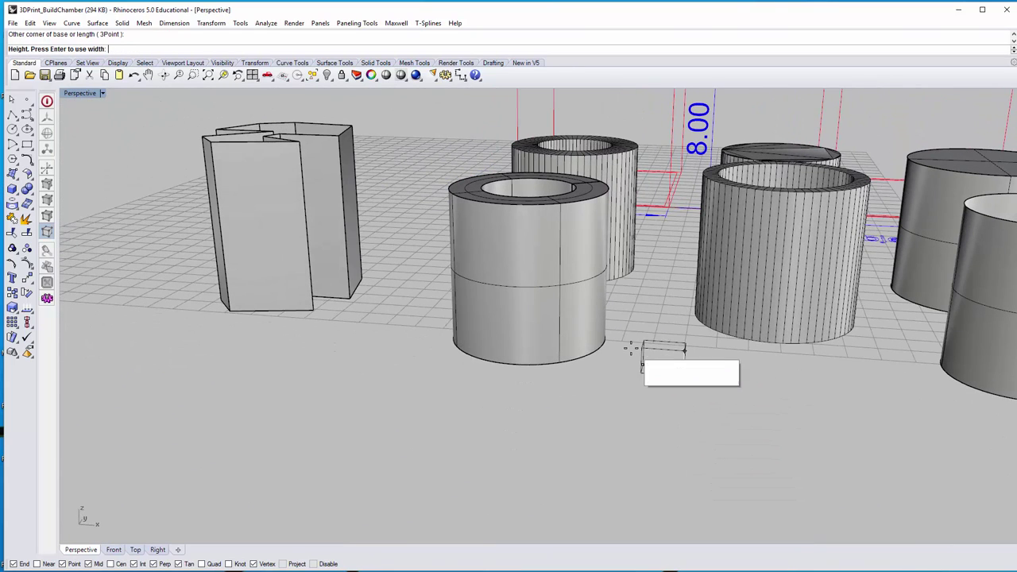
click(693, 378)
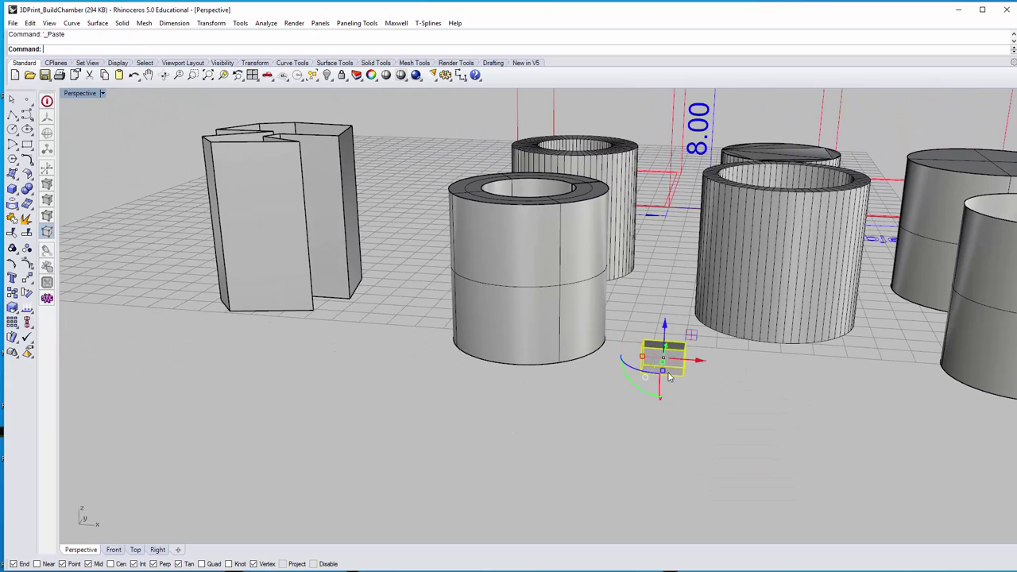
Alt-drag the box to the right to leave a duplicate copy behind.
drag(697, 360, 769, 364)
key(alt)
right_drag(769, 364, 660, 442)
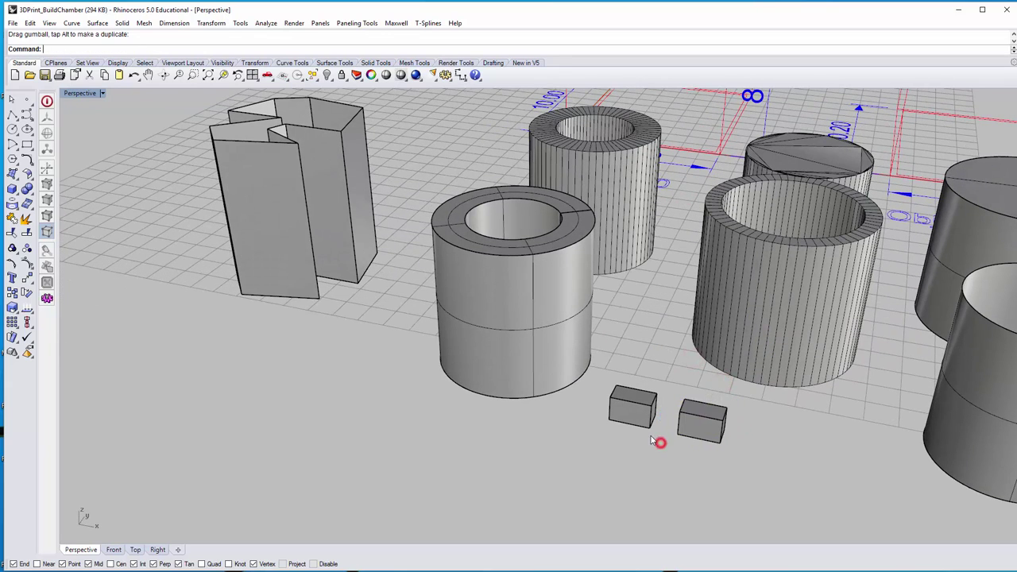
key(ctrl+shift+e)
right_drag(497, 472, 586, 415)
right_drag(384, 401, 547, 350)
Move the copy with M so its corner snaps flush against the first box.
text(m)
key(Return)
click(503, 392)
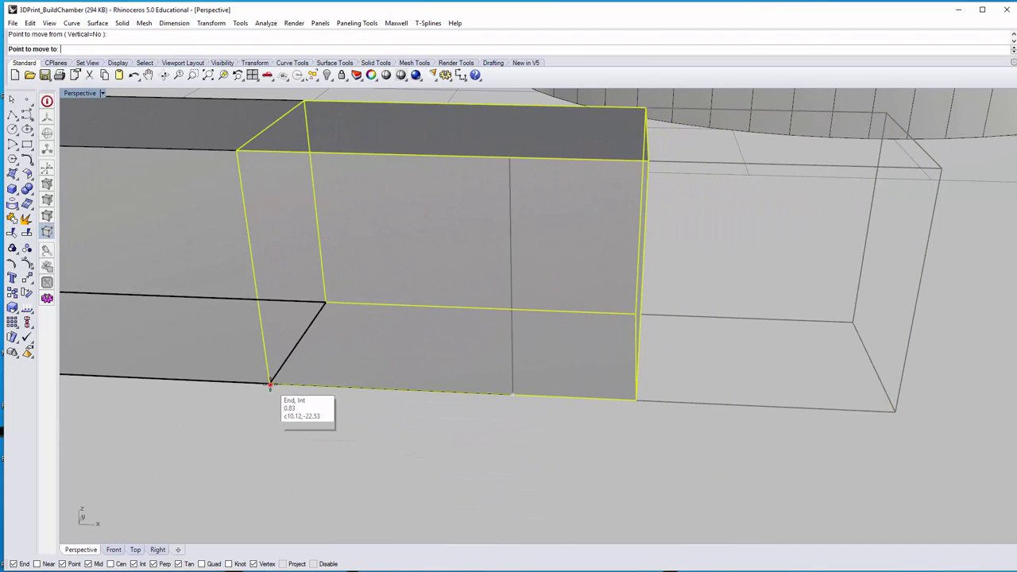
click(270, 385)
Orbit around the two boxes and select both together.
key(ctrl+shift+e)
click(501, 153)
right_drag(501, 153, 588, 205)
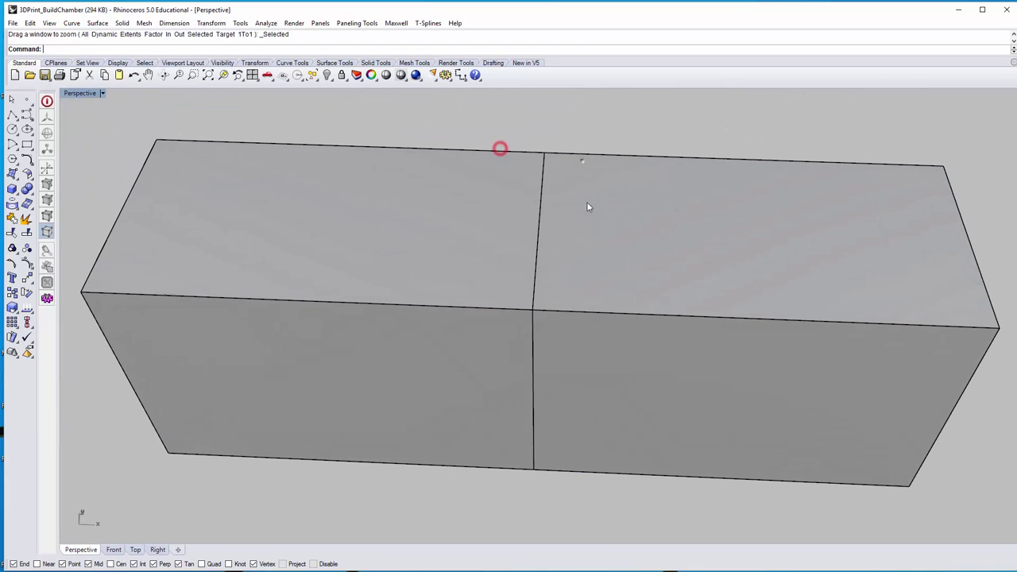
right_drag(544, 271, 661, 316)
click(536, 371)
click(524, 530)
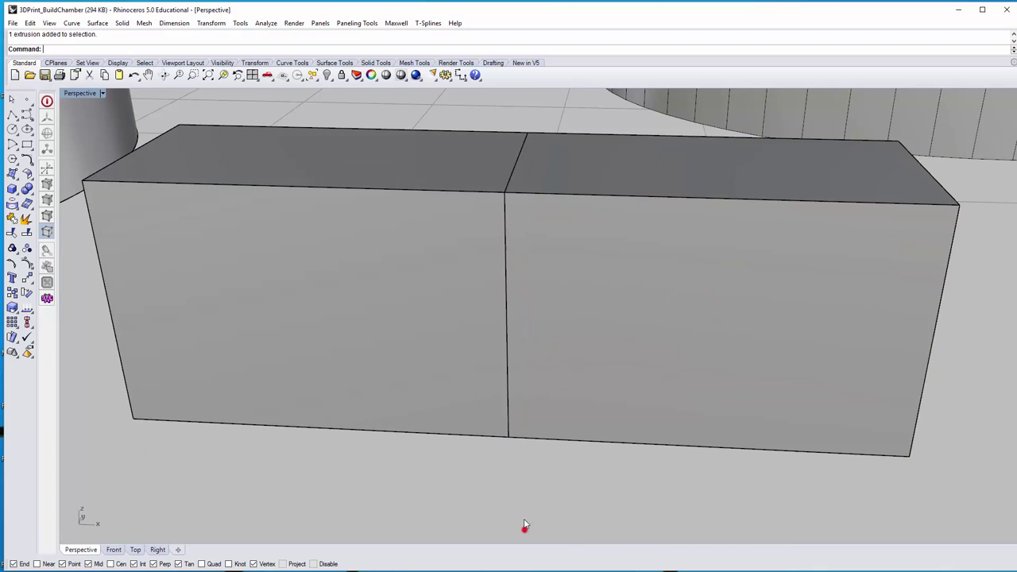
drag(576, 494, 493, 425)
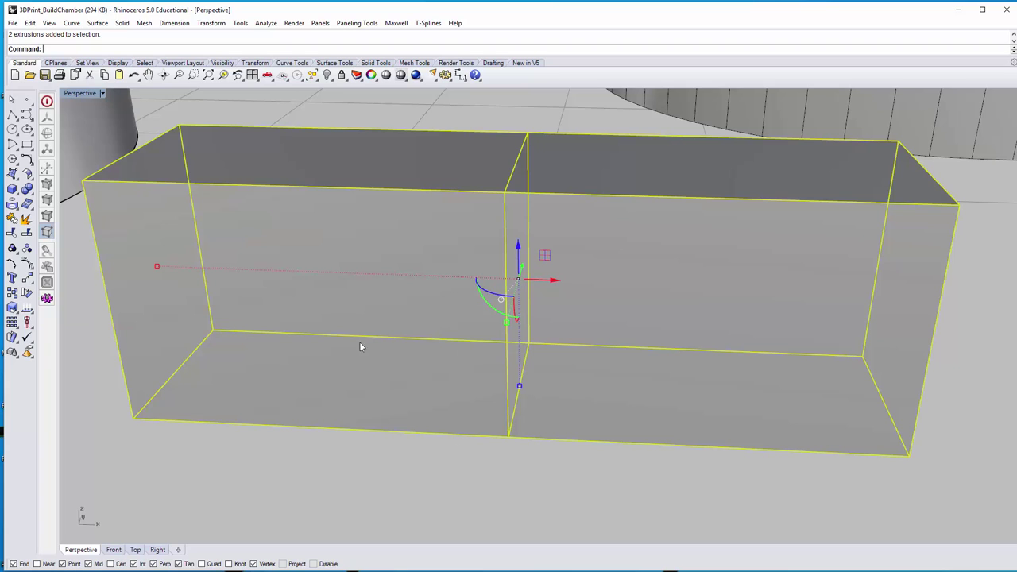
Shift the right box 0.001 along the x axis.
click(471, 452)
click(566, 364)
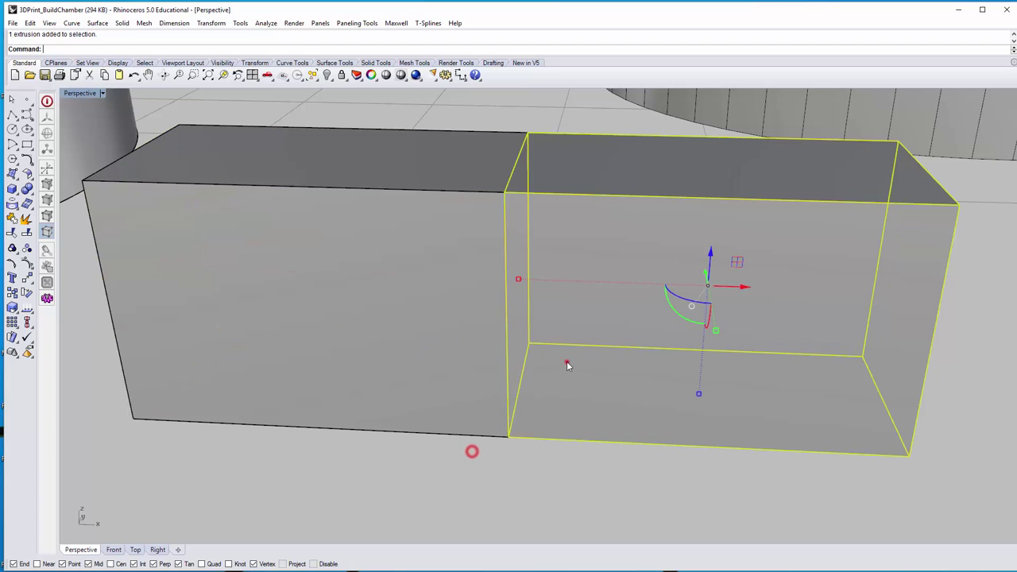
click(743, 286)
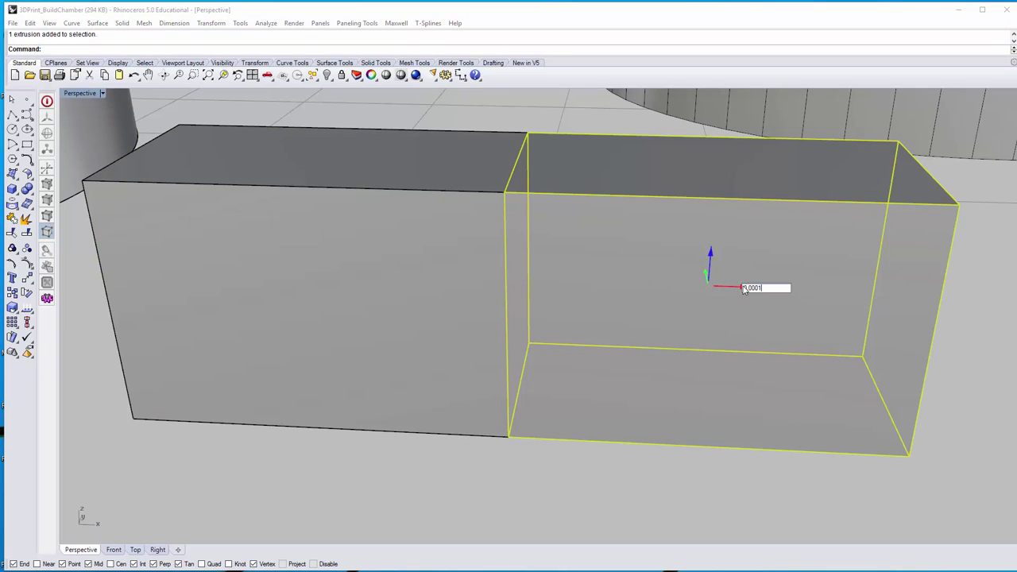
text(0.001)
key(Return)
Rotate the right box about 90 degrees and stretch it much taller.
click(567, 461)
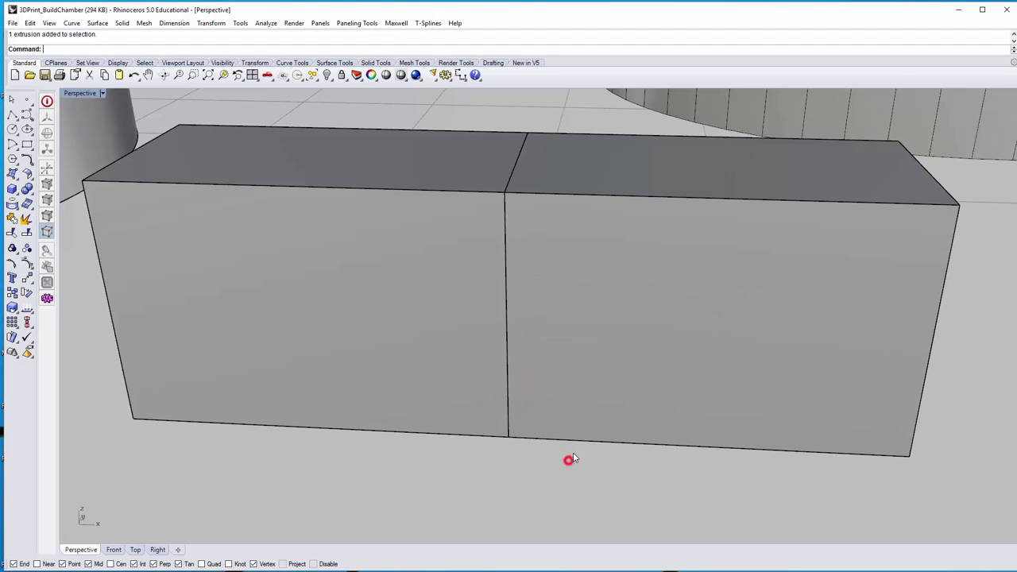
click(636, 356)
click(556, 478)
scroll(518, 445, up, 8)
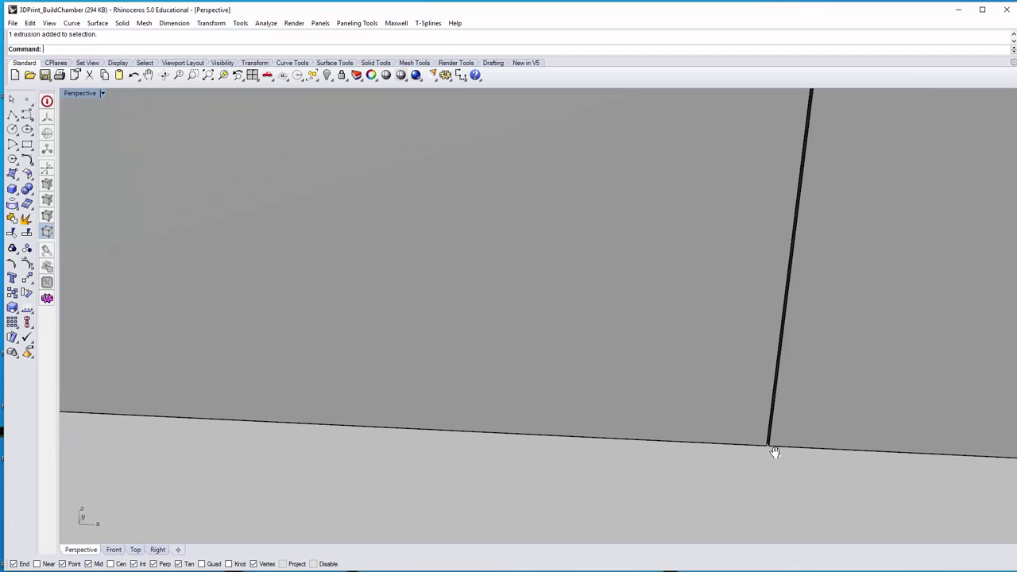
scroll(775, 451, up, 2)
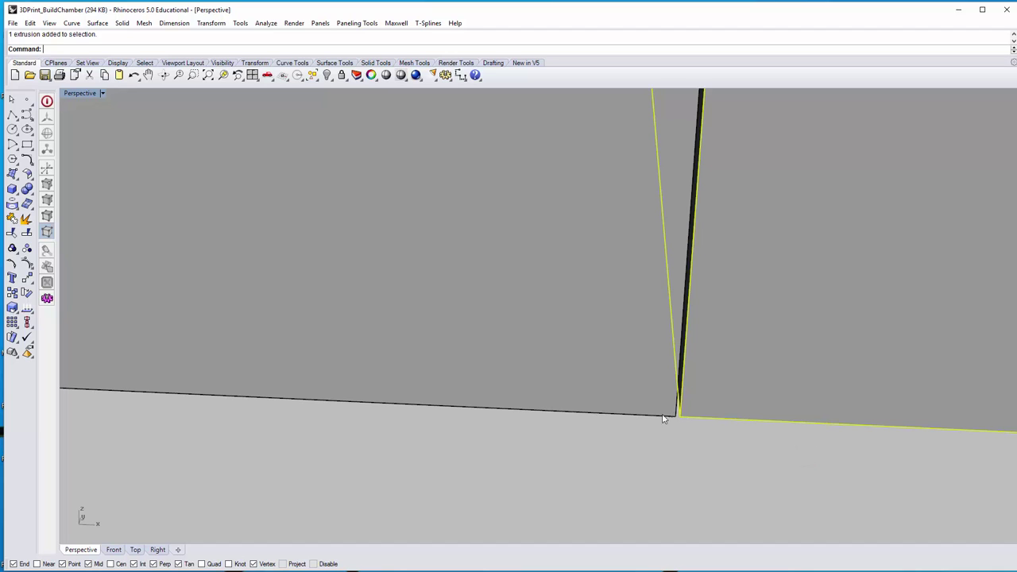
scroll(664, 418, down, 8)
click(582, 449)
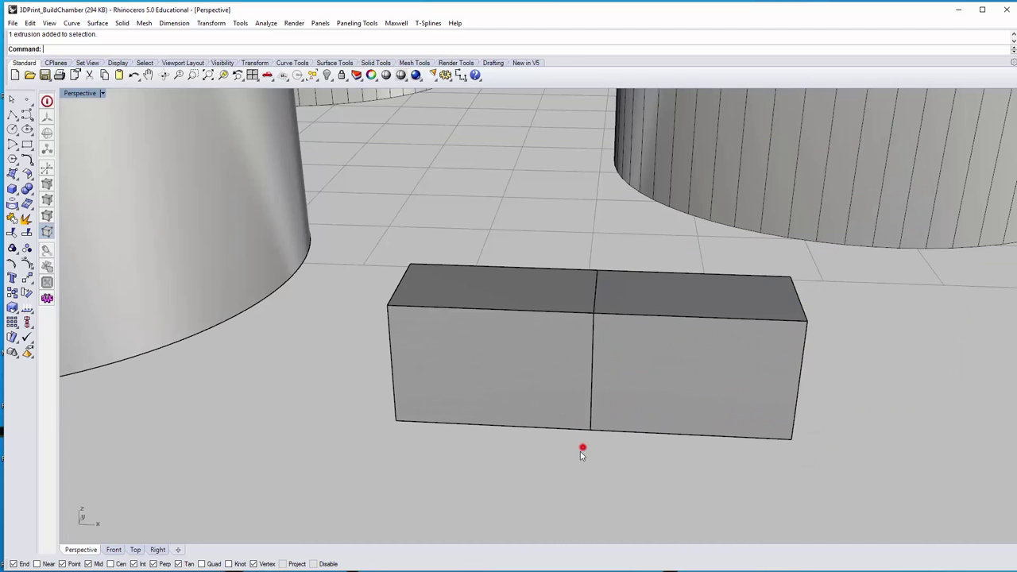
click(620, 391)
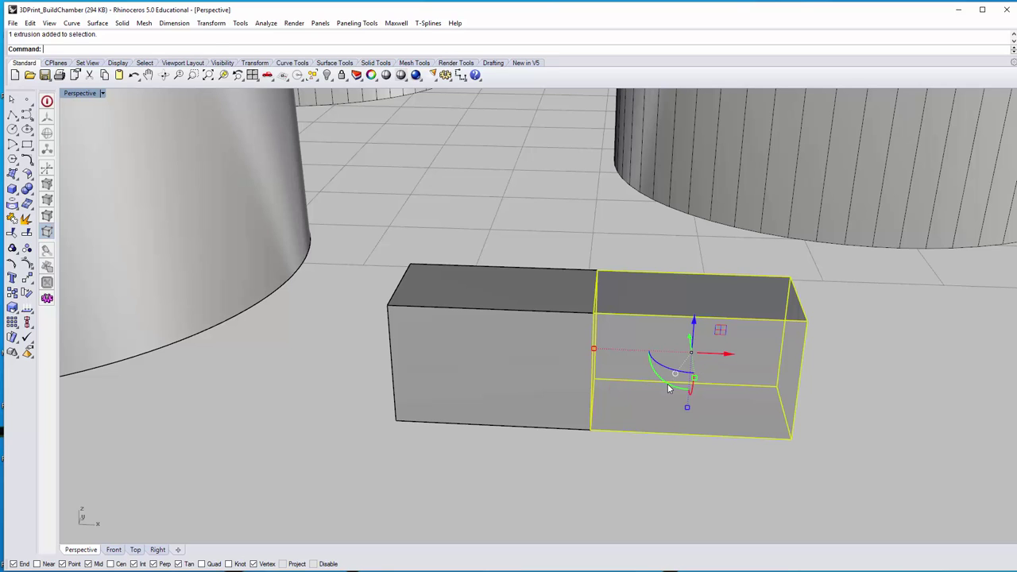
drag(667, 384, 739, 417)
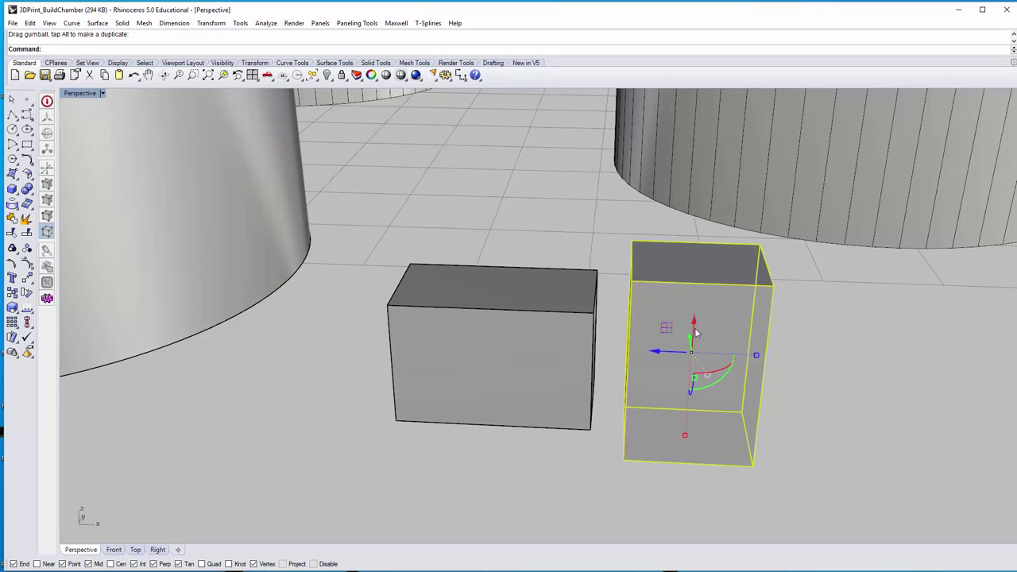
right_drag(692, 335, 690, 371)
drag(690, 447, 688, 443)
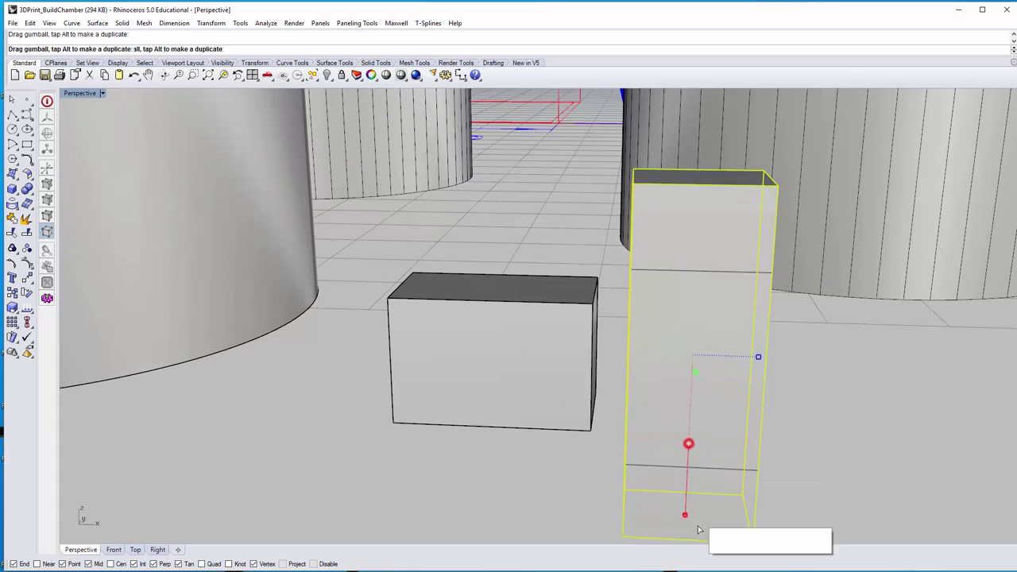
right_drag(688, 410, 687, 434)
Move the tall box with M, snapping its bottom corner to the other box's corner.
text(M)
key(Return)
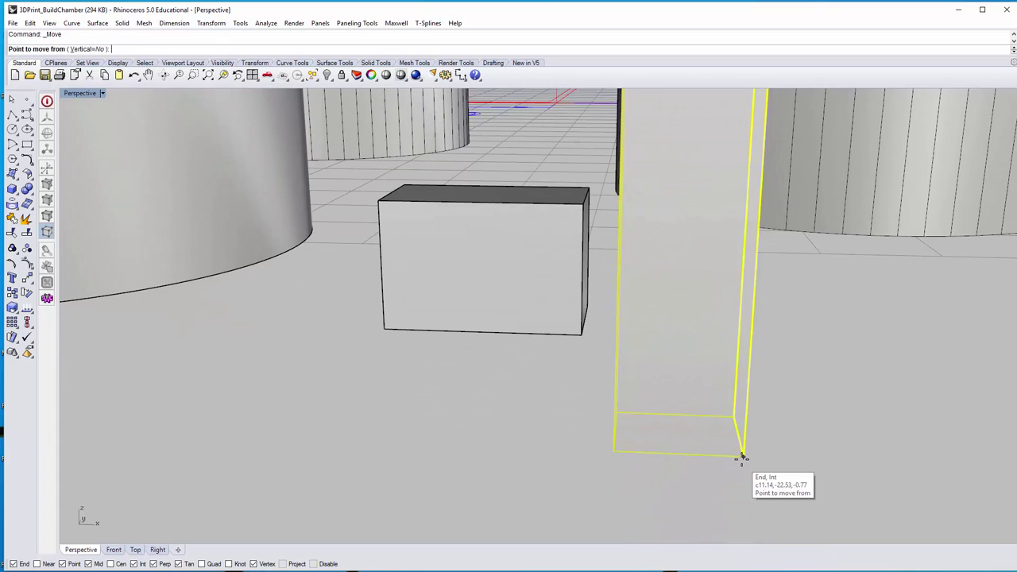
click(740, 452)
click(586, 338)
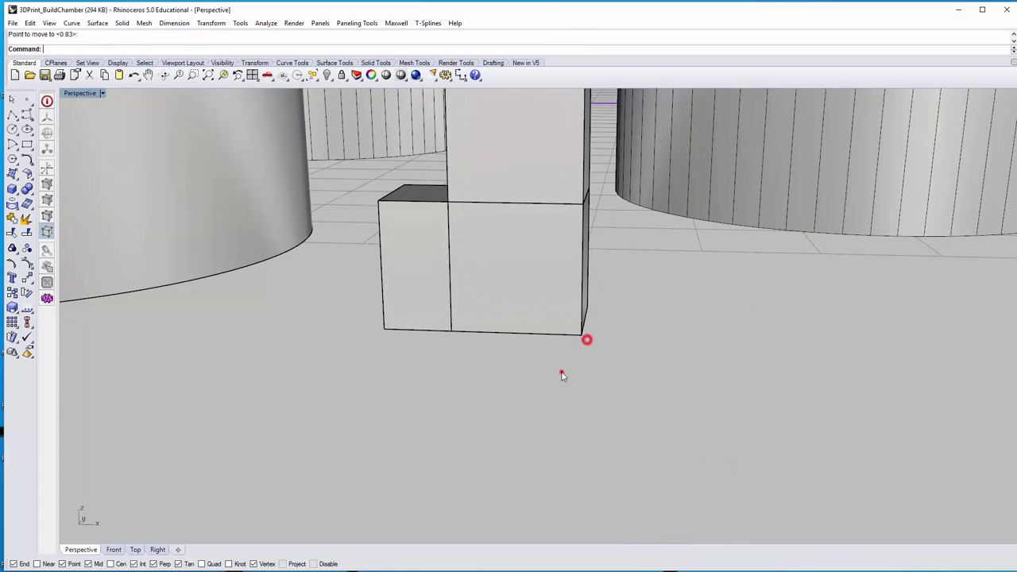
Stretch the long box leftward and slide it flush against the upright box.
right_drag(561, 370, 557, 347)
click(557, 350)
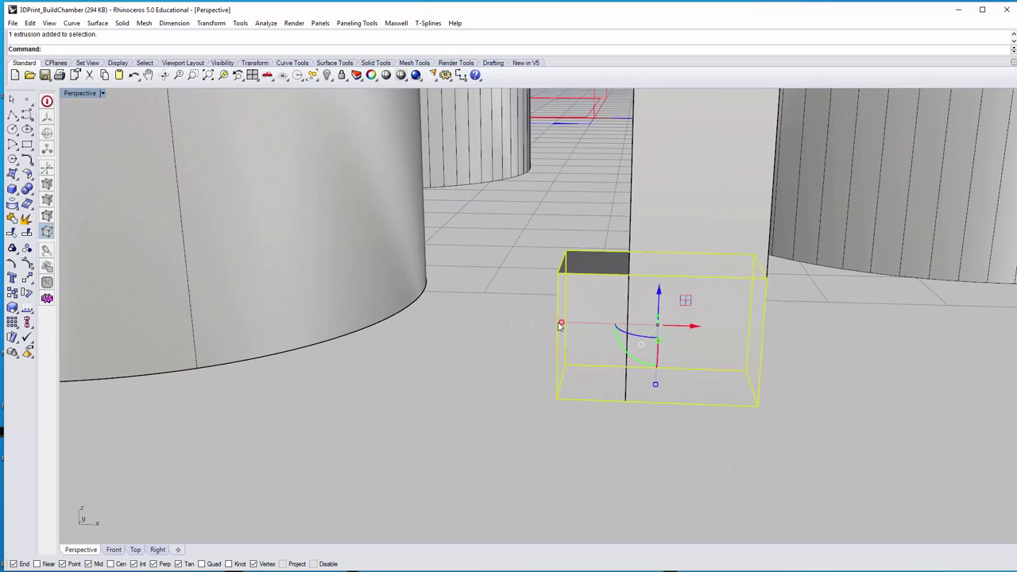
drag(561, 325, 383, 317)
right_drag(383, 318, 880, 381)
key(Return)
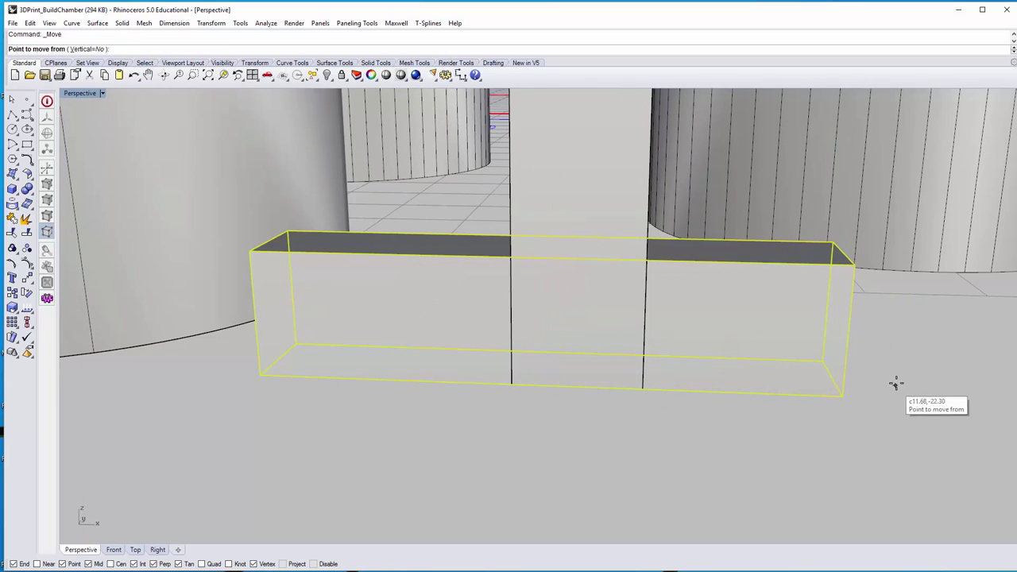
click(839, 397)
click(647, 385)
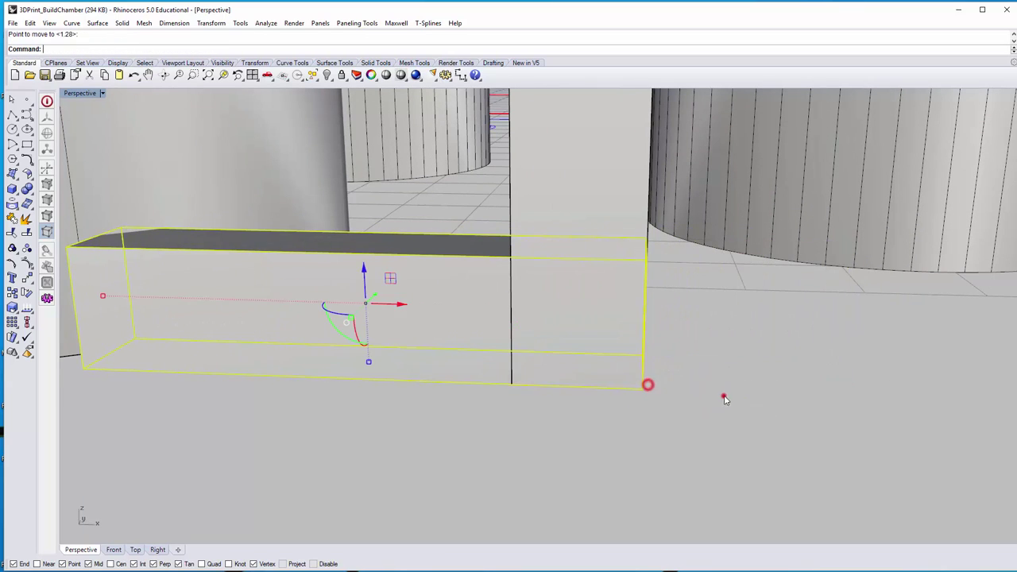
right_drag(723, 396, 657, 274)
Select both boxes to check they sit flush, then orbit around the orange tube pieces.
click(550, 183)
shift+click(414, 317)
right_drag(453, 299, 503, 230)
scroll(503, 230, up, 3)
click(806, 418)
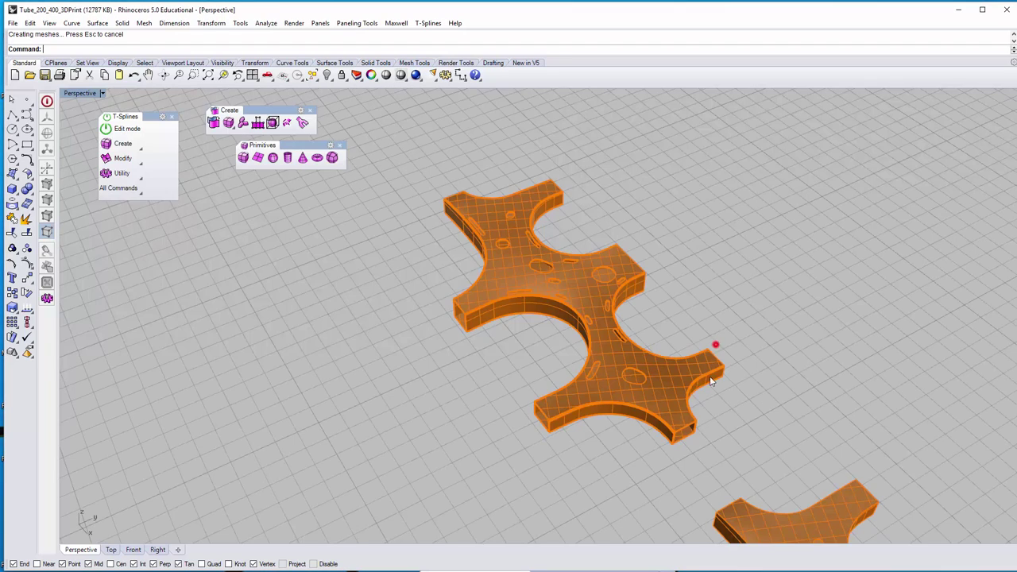
right_drag(715, 345, 604, 359)
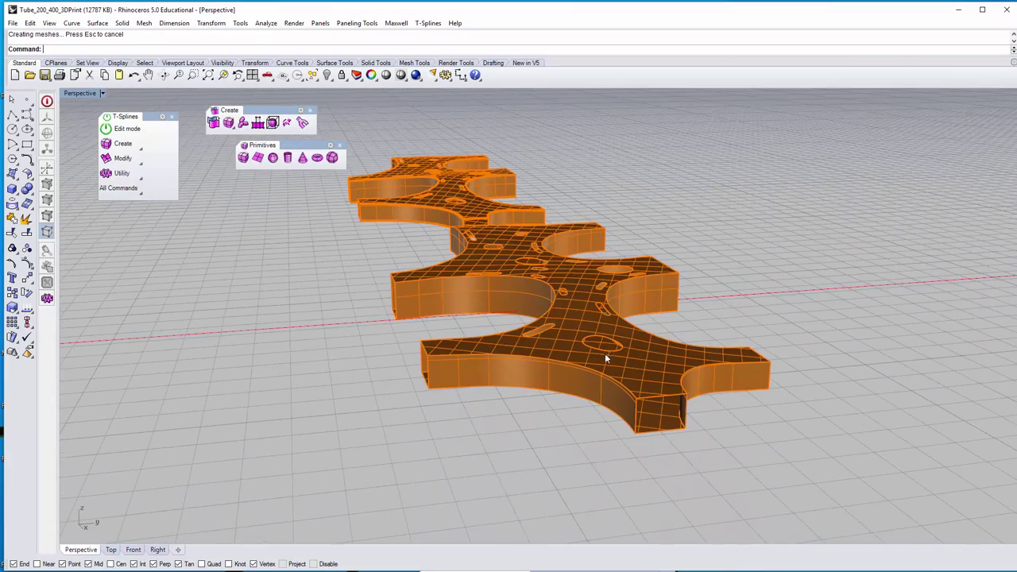
Pick the small U-shaped end piece from the overlaps, zoom to it and delete it.
click(646, 363)
click(813, 481)
right_drag(813, 481, 364, 279)
scroll(364, 278, up, 6)
click(503, 221)
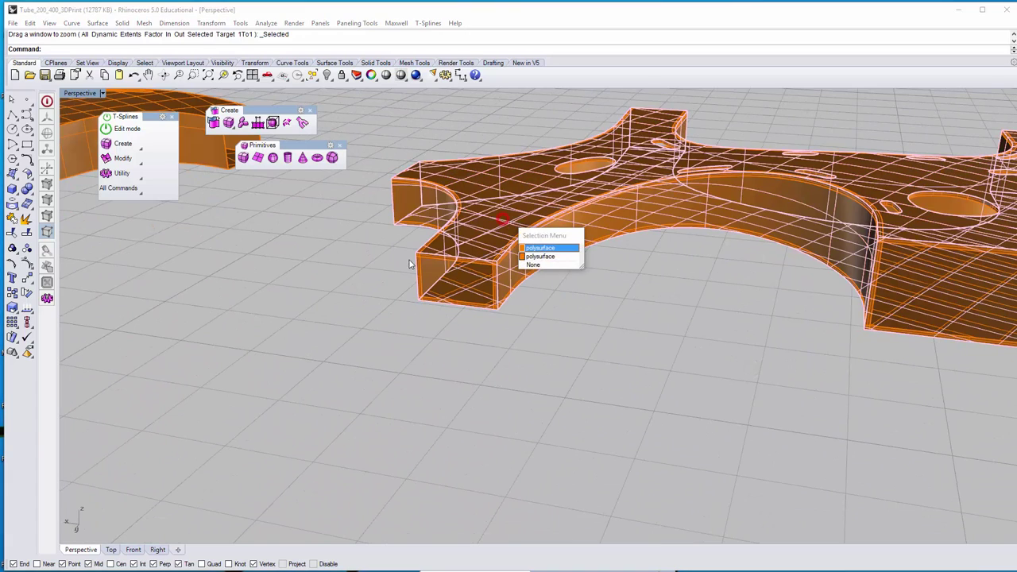
click(442, 273)
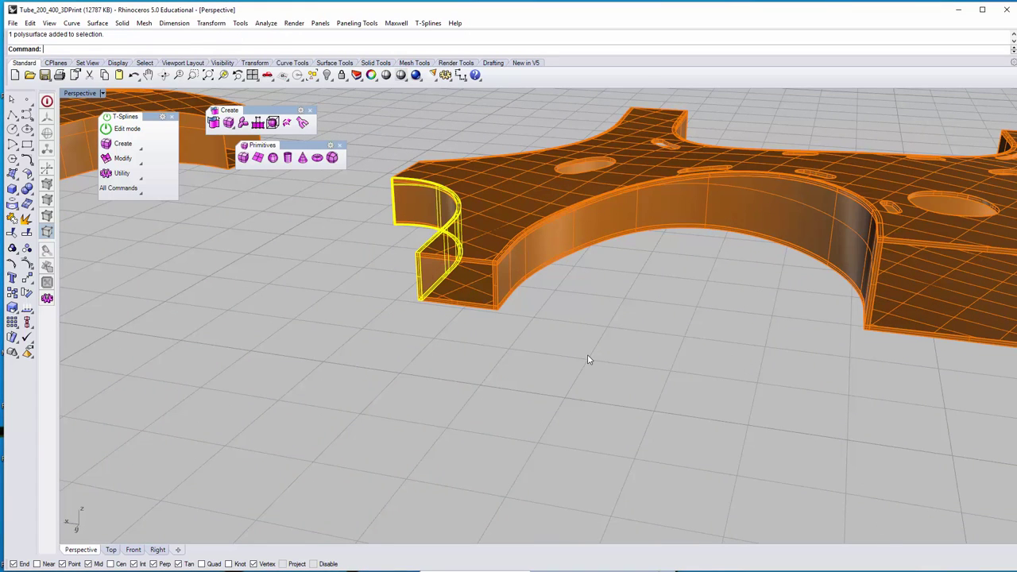
key(ctrl+shift+e)
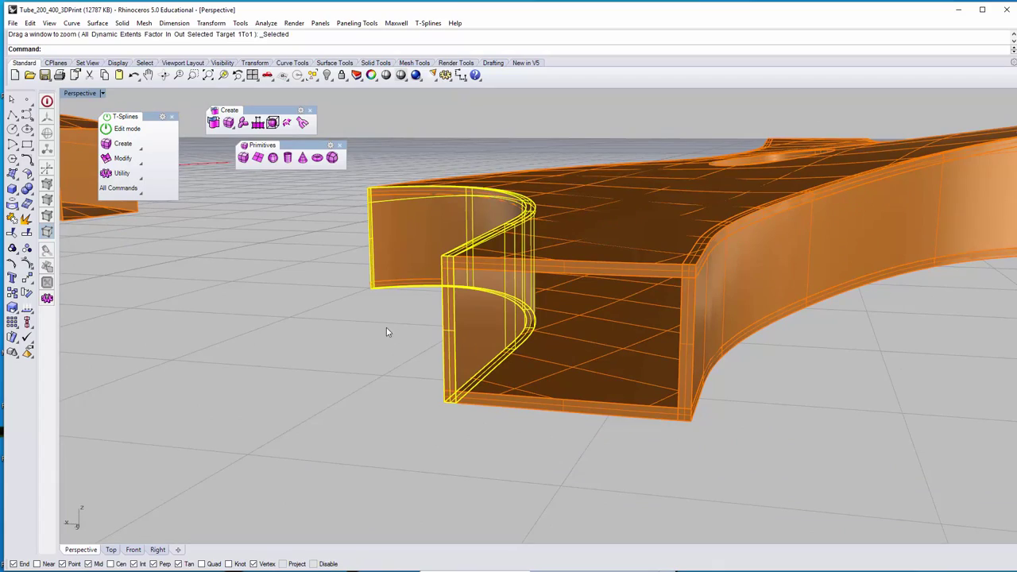
key(Delete)
Select the tube polysurface among the overlapping surfaces and inspect its arms and walls.
right_drag(386, 329, 568, 301)
click(571, 296)
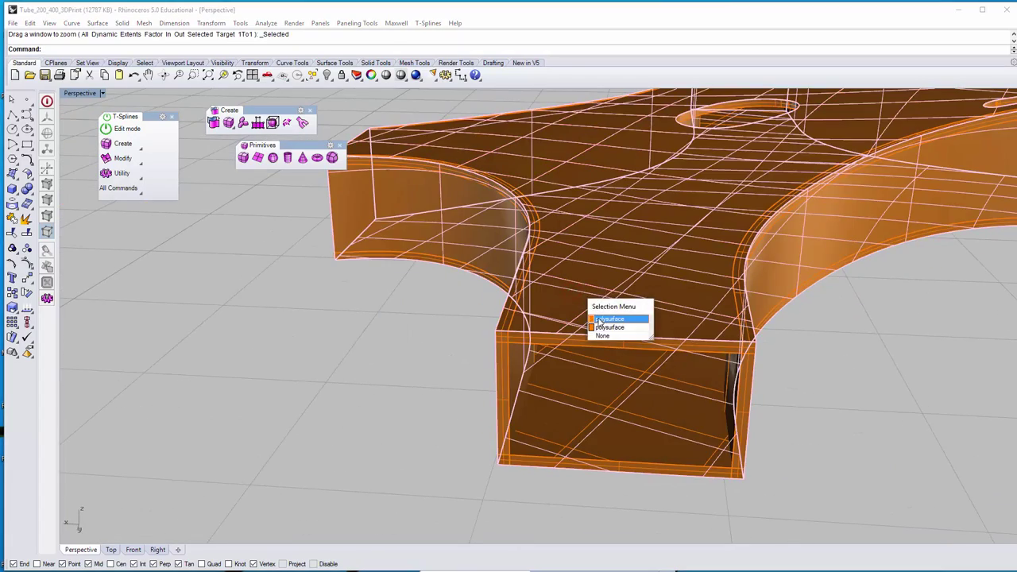
click(600, 320)
mouse_move(487, 334)
right_down()
mouse_move(604, 327)
mouse_move(470, 363)
mouse_move(504, 341)
right_up()
click(524, 292)
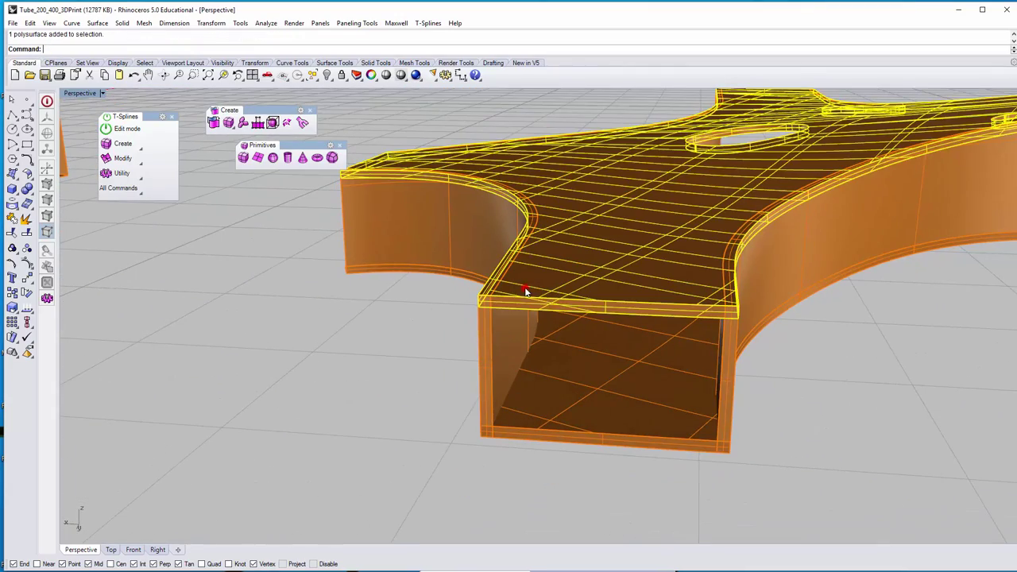
click(488, 346)
click(829, 267)
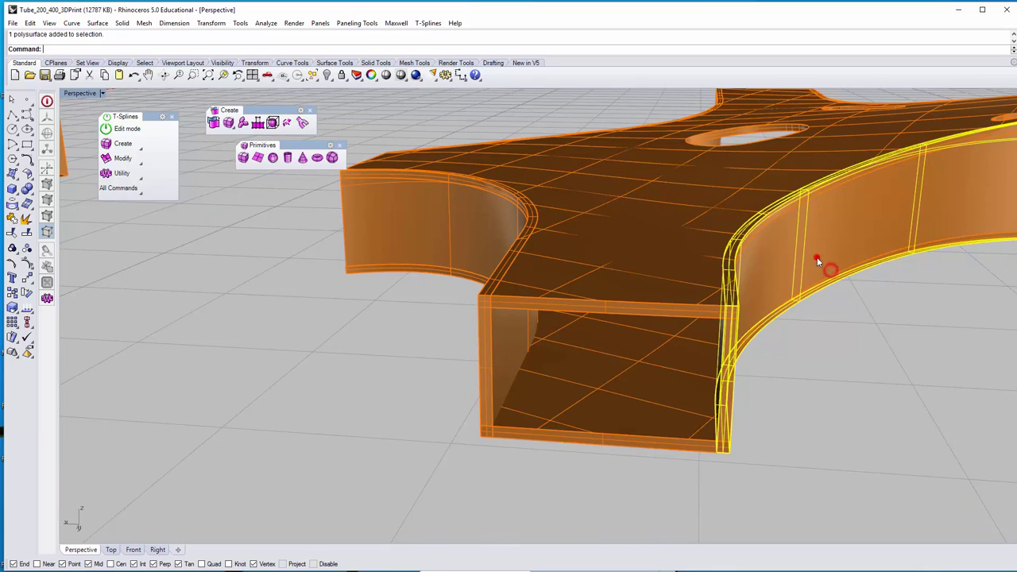
click(822, 404)
Select the left curved wall together with the top slab to compare their overlap.
scroll(494, 311, up, 4)
click(483, 291)
shift+click(606, 205)
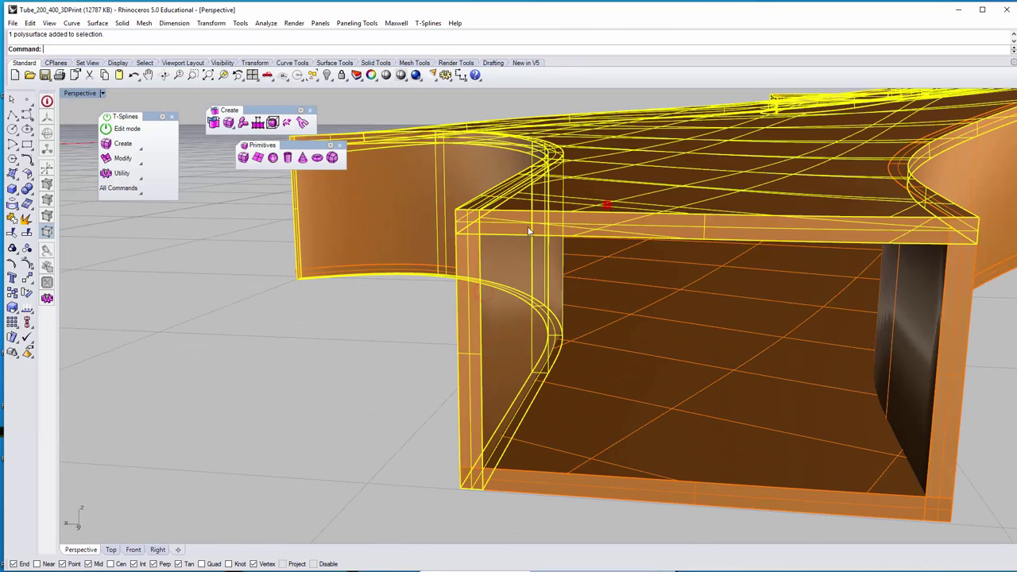
click(376, 315)
right_drag(463, 216, 601, 230)
click(602, 230)
shift+click(682, 137)
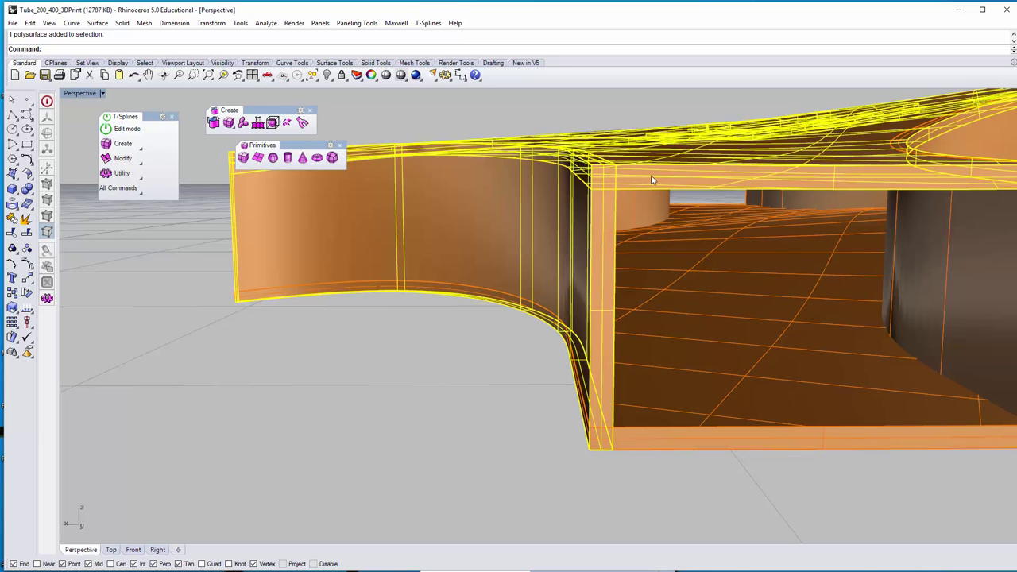
click(397, 352)
Look into the tube and select the left wall and lower floor part to check overlap.
right_drag(397, 352, 597, 403)
click(647, 408)
click(425, 430)
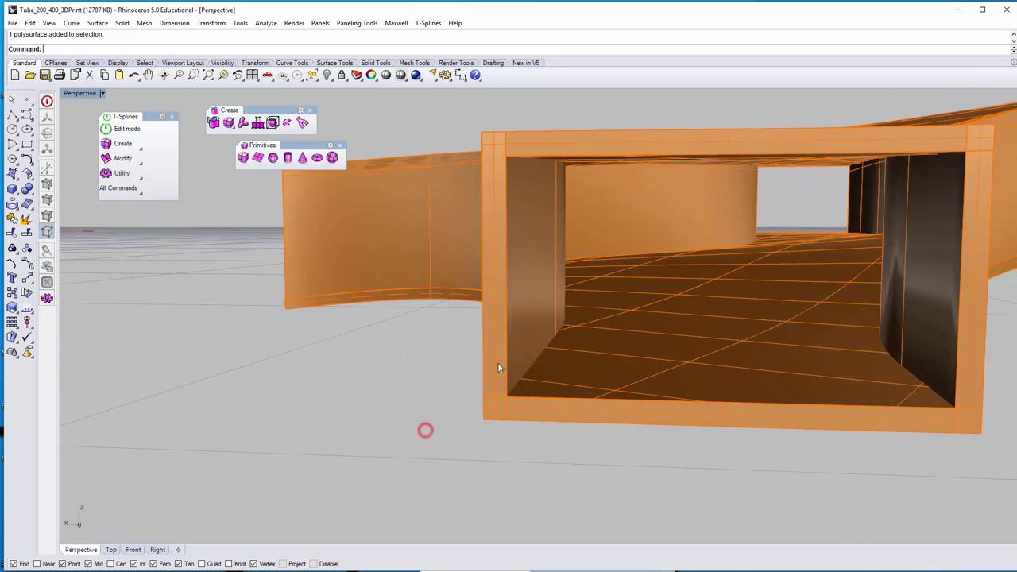
click(497, 364)
shift+click(531, 396)
right_drag(528, 401, 695, 368)
click(493, 382)
Window-select the whole tube part and frame it in the view.
drag(684, 397, 226, 235)
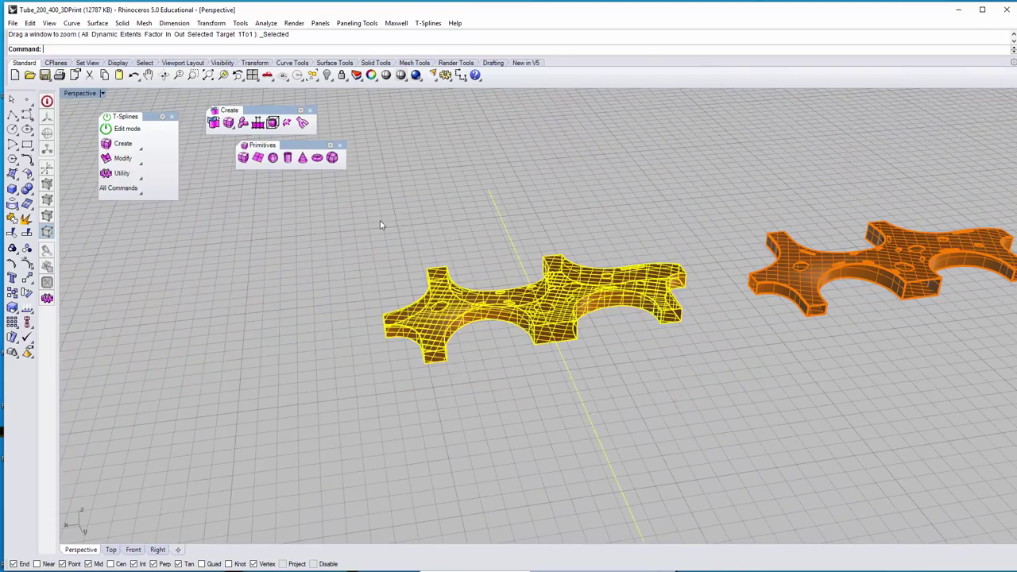
click(438, 220)
click(470, 342)
key(ctrl+alt+e)
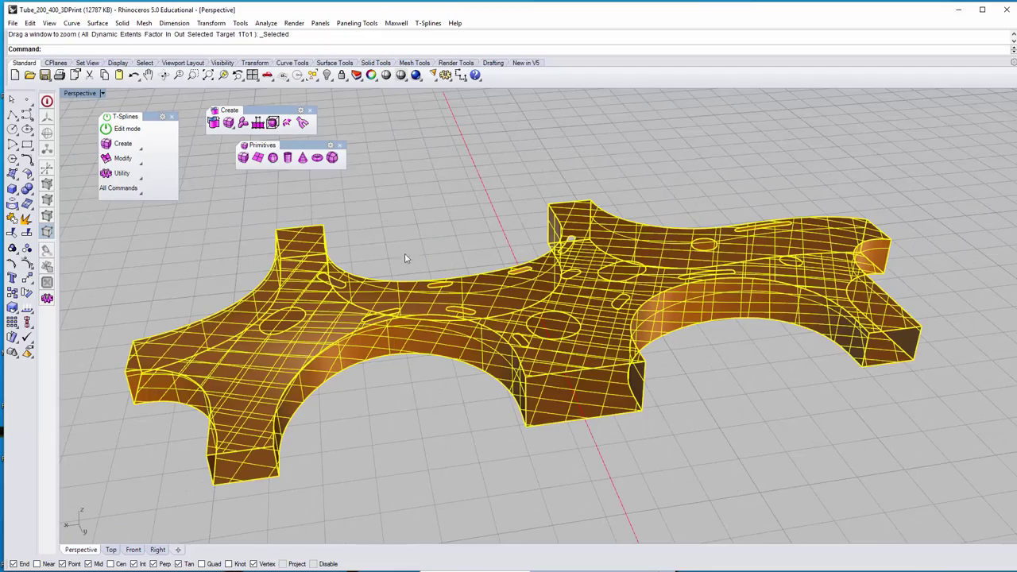
right_drag(404, 259, 316, 287)
click(431, 352)
key(ctrl+alt+e)
scroll(317, 287, up, 2)
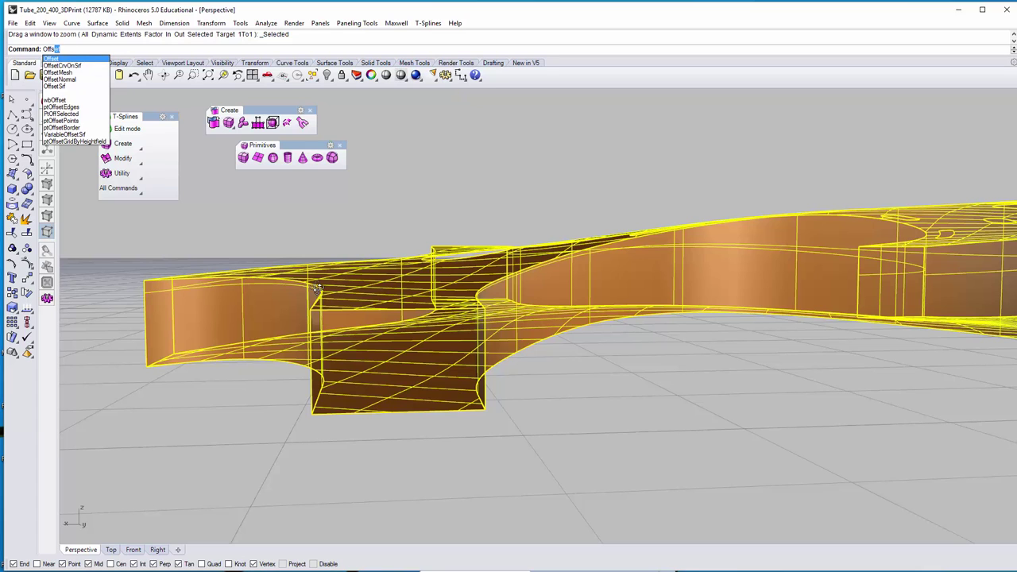
Offset the tube part's surfaces by 0.1 into a solid with OffsetSrf.
key(Home)
text(etSrf)
key(Return)
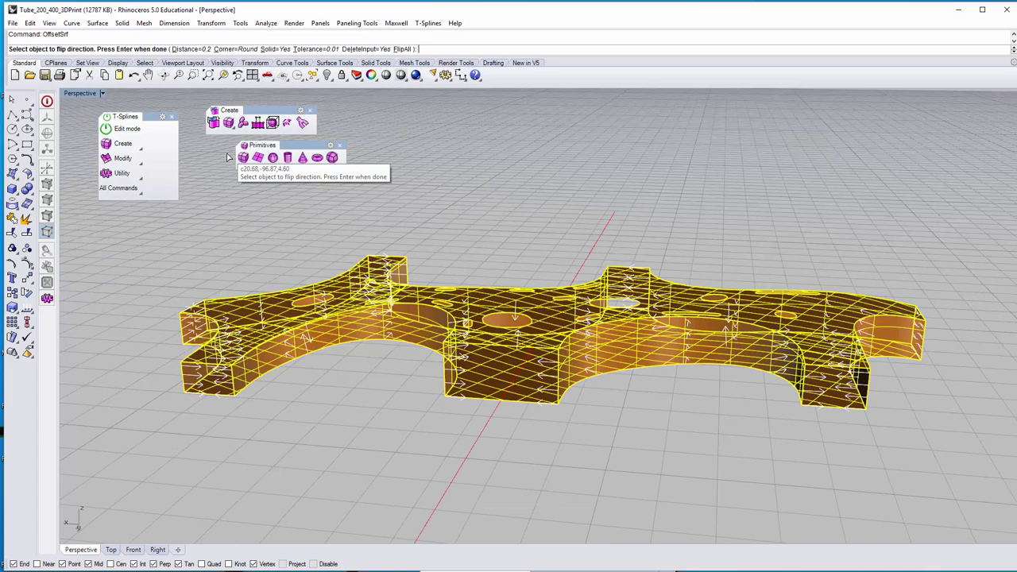
click(200, 50)
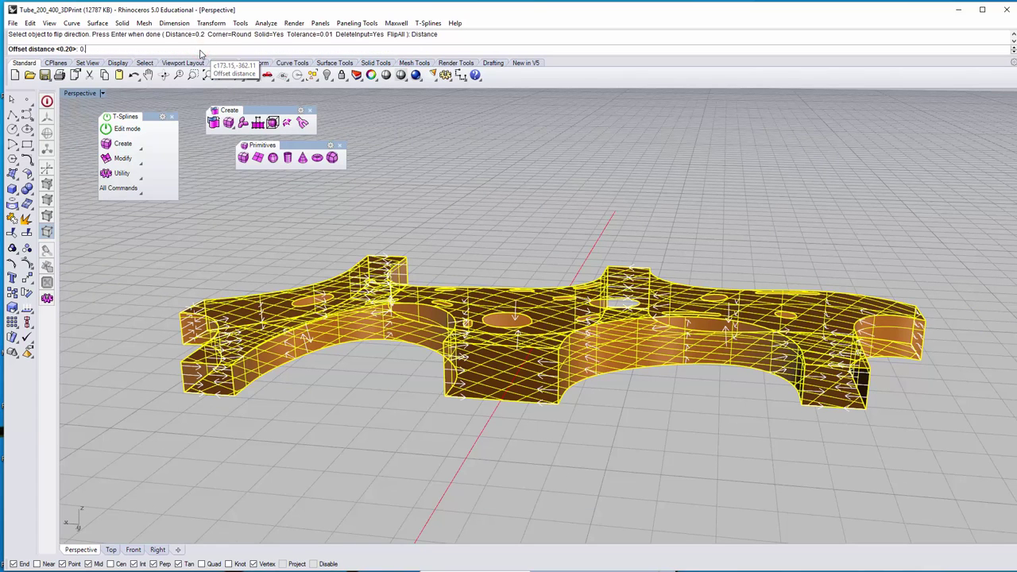
text(0.1)
key(Return)
key(Return)
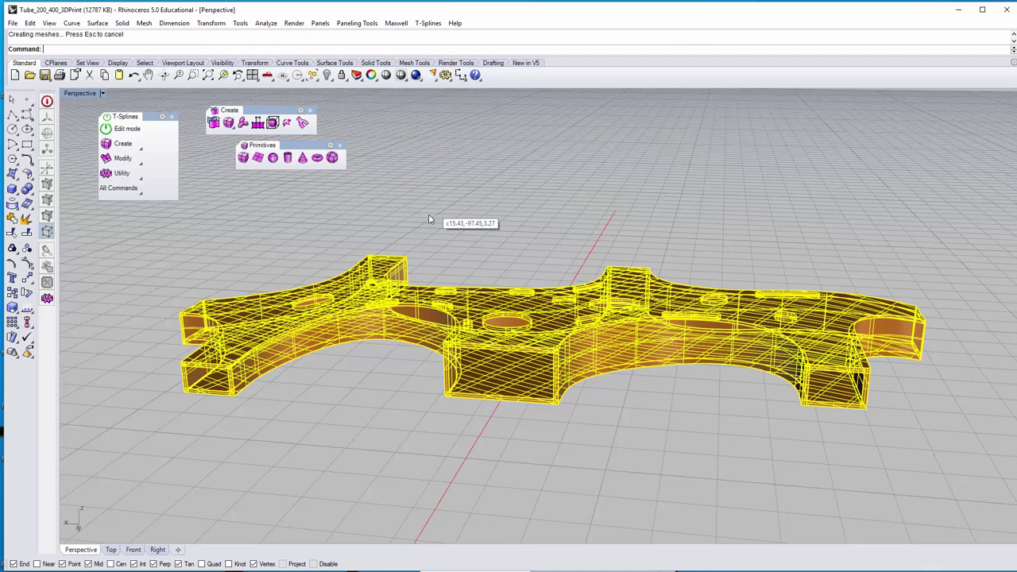
Inspect the offset solid around its tube opening.
right_drag(447, 206, 257, 324)
click(254, 324)
key(Escape)
scroll(278, 305, up, 10)
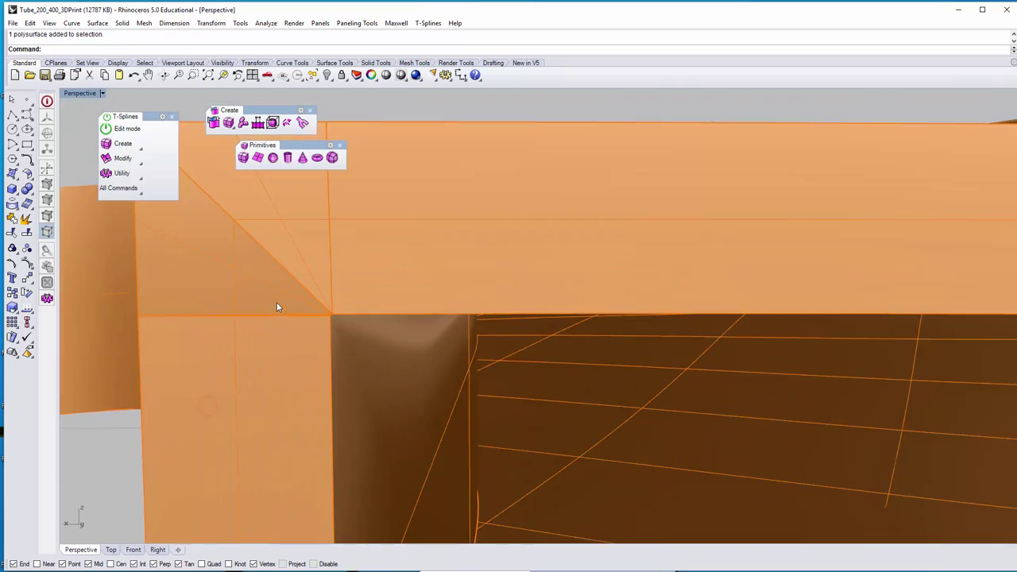
scroll(278, 290, up, 3)
scroll(272, 294, down, 8)
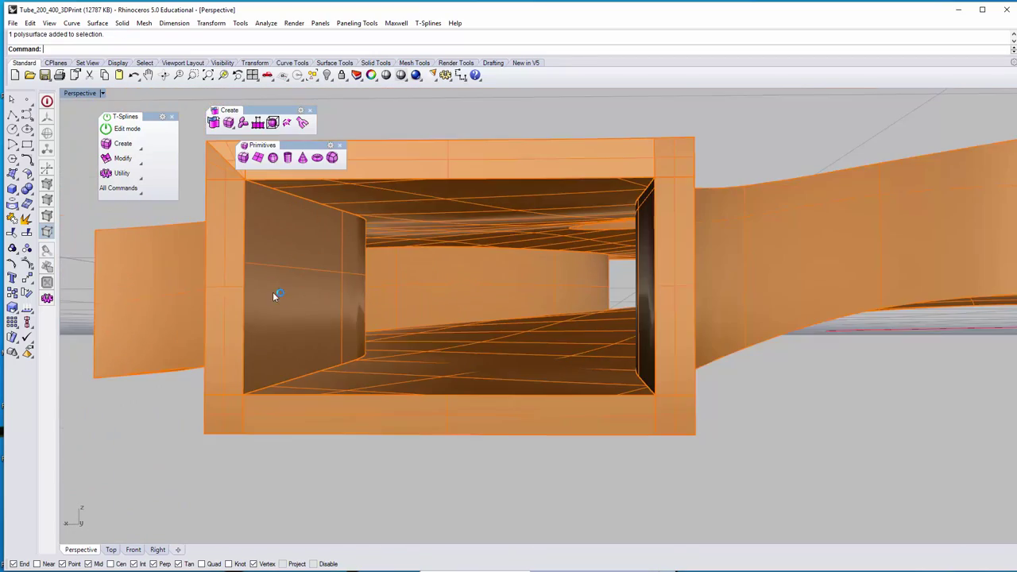
right_drag(280, 344, 540, 236)
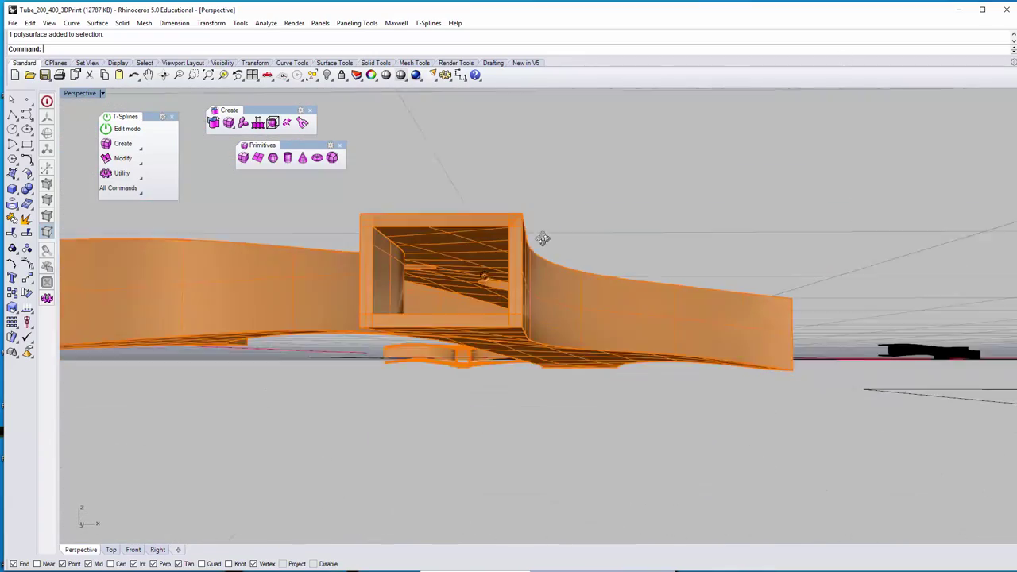
scroll(441, 265, up, 5)
scroll(433, 262, down, 3)
Look over the perforated plate and tube from several angles, then start meshing the part.
right_drag(424, 263, 718, 405)
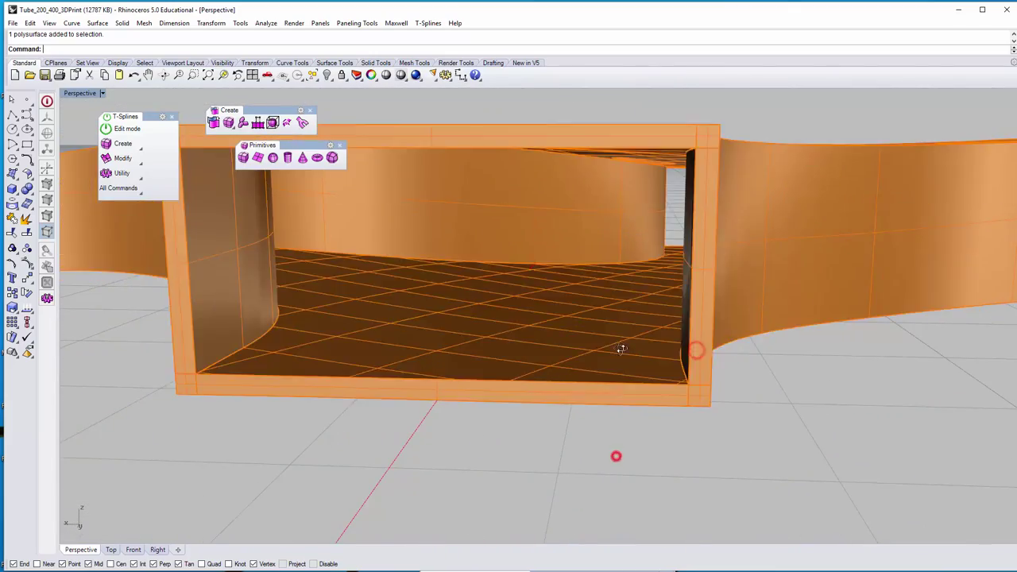
scroll(617, 347, up, 3)
right_drag(632, 344, 627, 302)
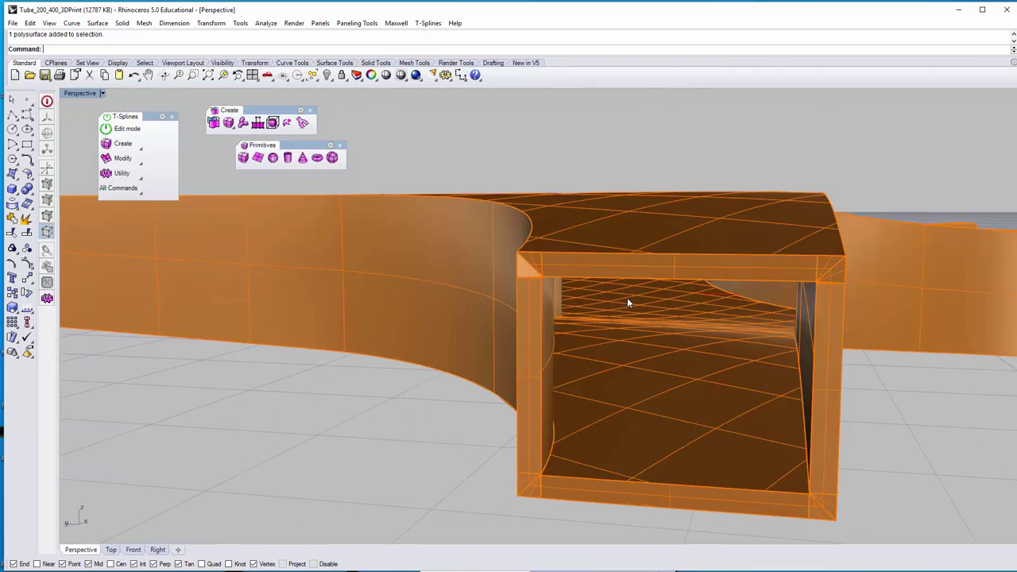
right_drag(557, 277, 502, 234)
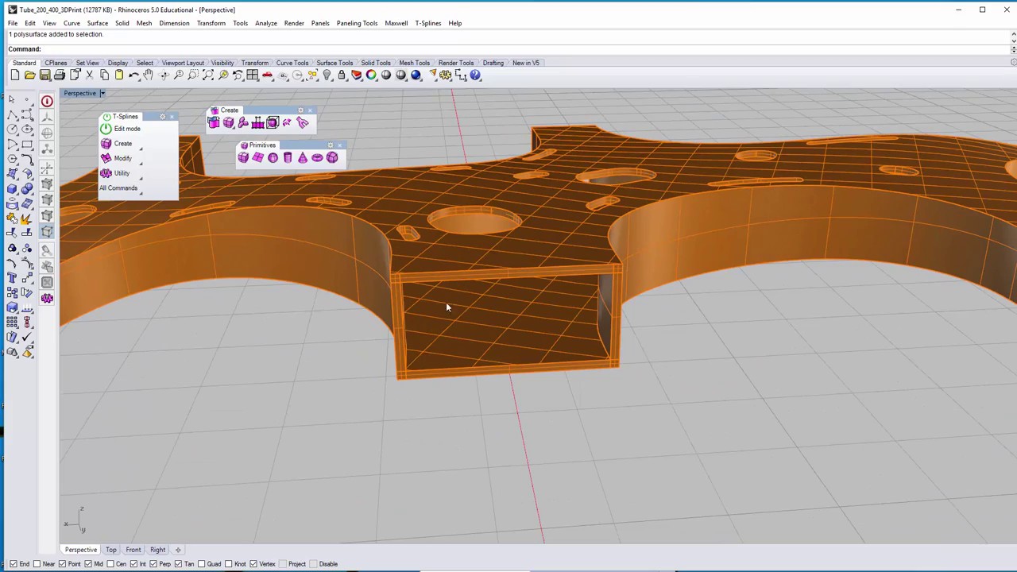
right_drag(460, 300, 391, 246)
right_drag(432, 245, 565, 284)
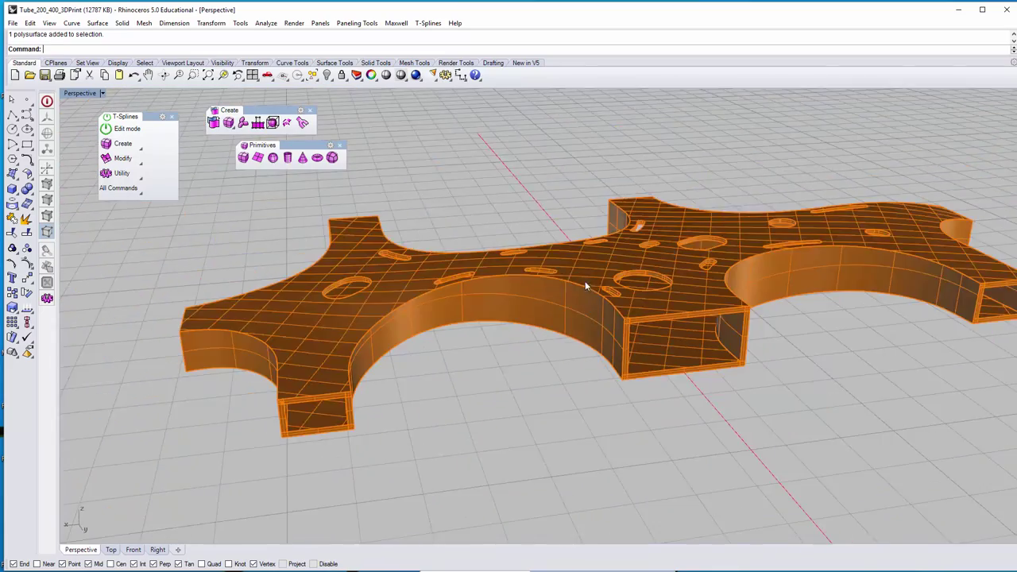
right_drag(585, 281, 637, 261)
scroll(636, 260, up, 3)
text(sh)
key(Return)
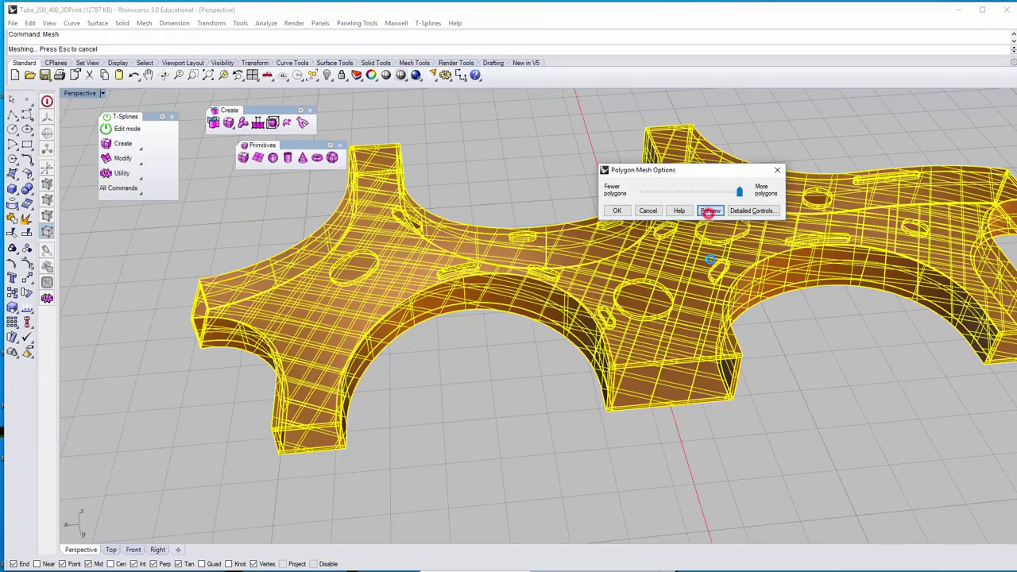
Accept the mesh settings and move the original part down away from its new mesh.
scroll(710, 238, down, 3)
click(618, 210)
right_drag(619, 211, 514, 298)
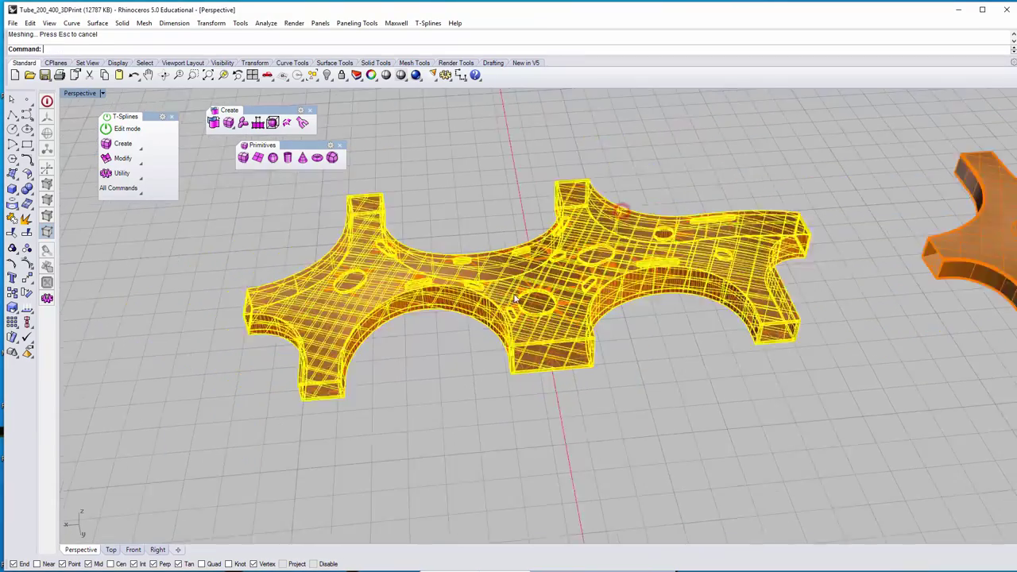
scroll(515, 298, down, 5)
scroll(515, 298, up, 5)
drag(526, 296, 544, 518)
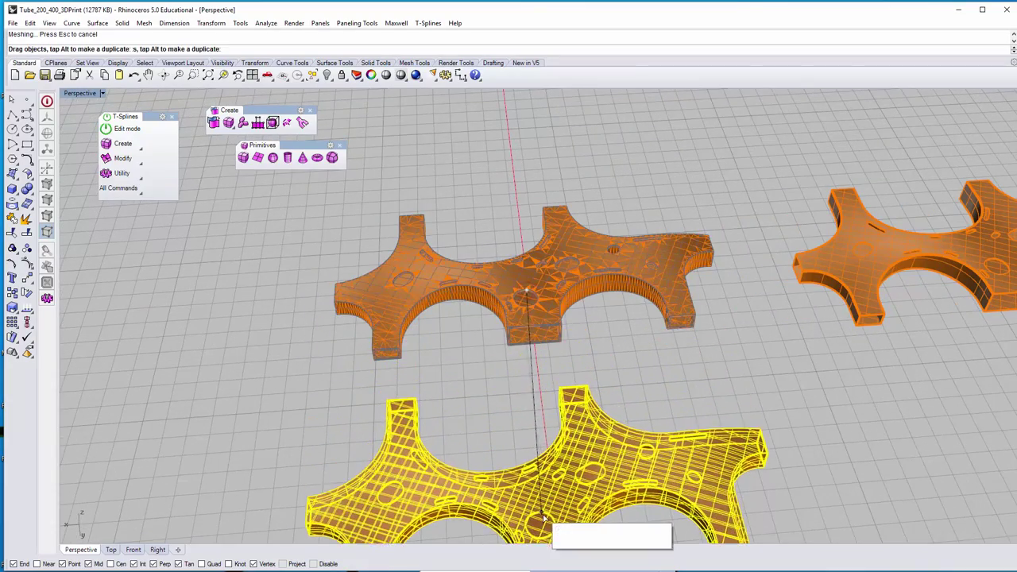
click(504, 286)
Check the new tube mesh for naked edges, then view the cylinders and L-shaped box.
click(469, 226)
scroll(413, 351, up, 3)
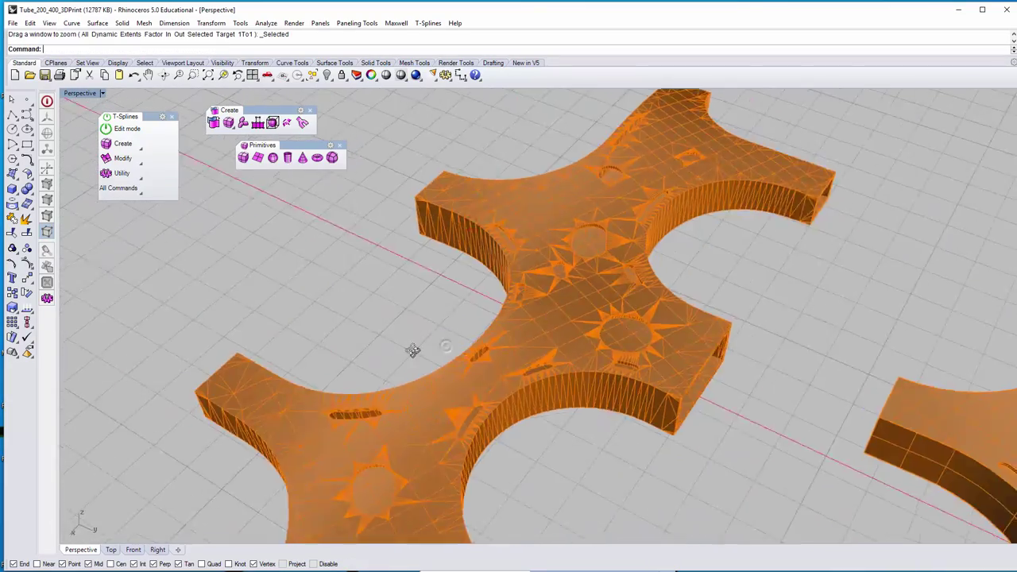
scroll(413, 350, up, 3)
right_drag(412, 351, 517, 291)
scroll(424, 288, up, 4)
scroll(577, 298, down, 5)
scroll(517, 292, down, 3)
click(492, 231)
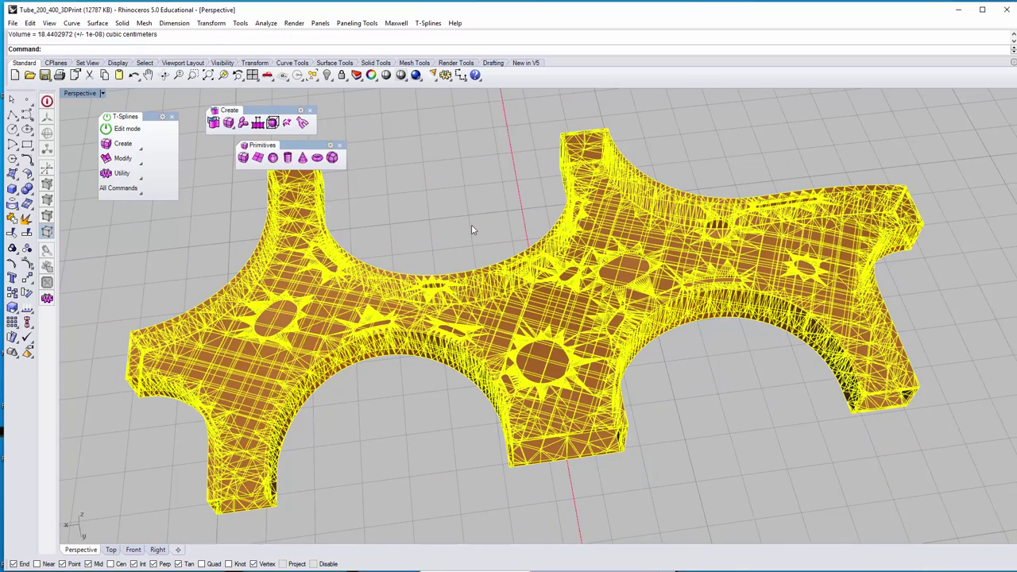
key(Return)
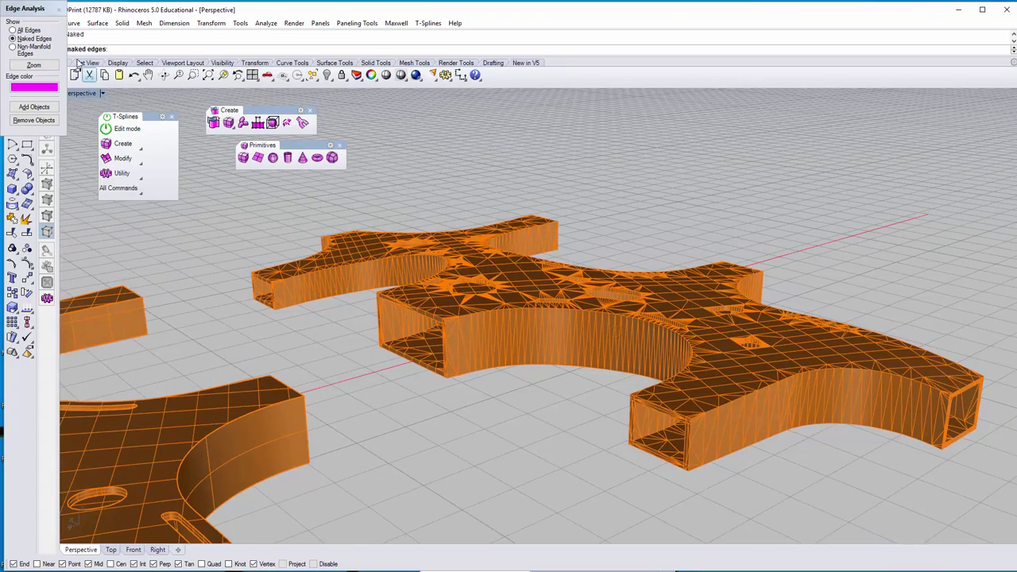
right_drag(726, 370, 630, 320)
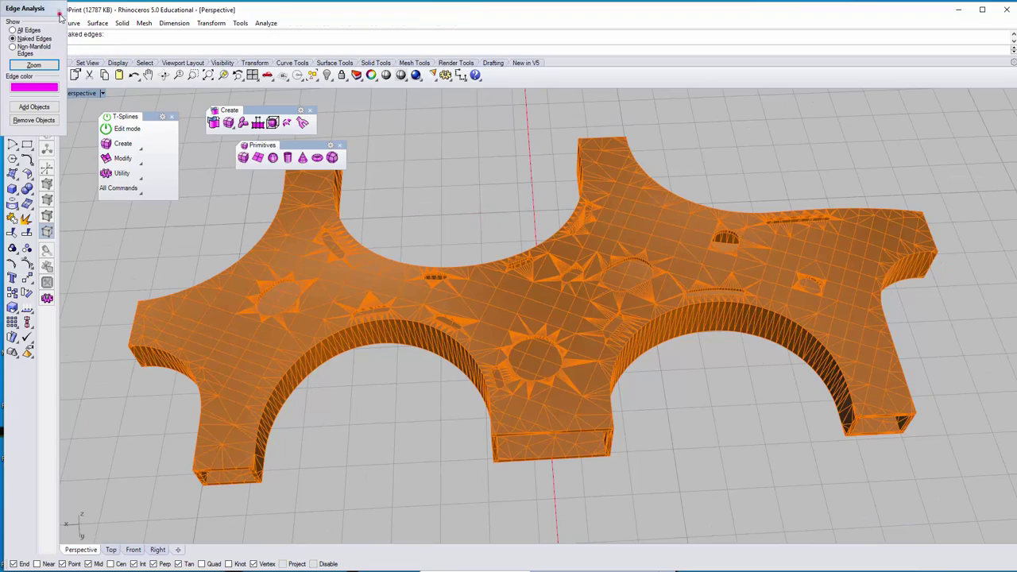
click(548, 282)
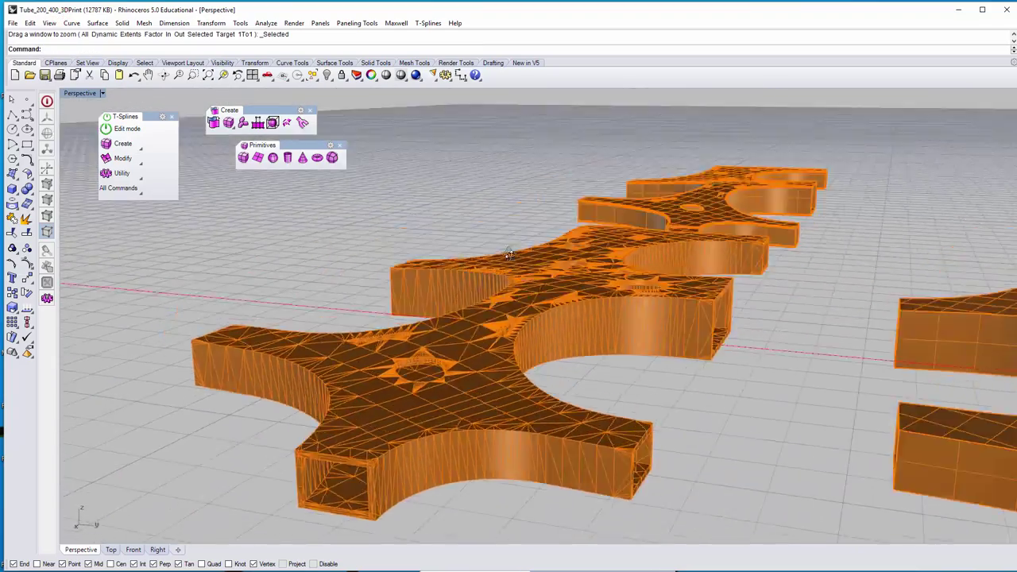
right_drag(508, 254, 603, 302)
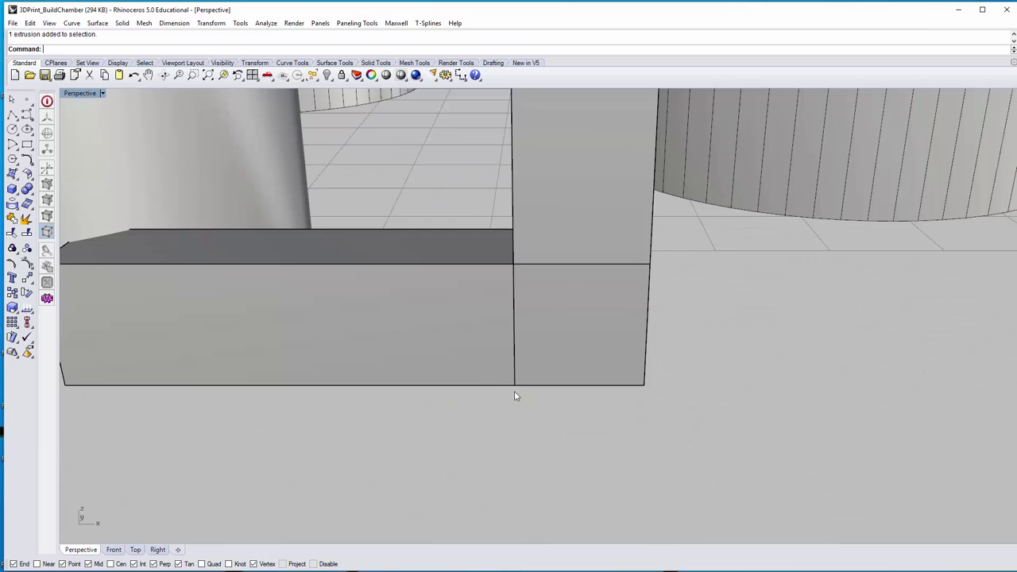
right_drag(516, 397, 469, 394)
Select both parts of the L-shaped box, then switch to the FabExamples folder of example models.
click(469, 394)
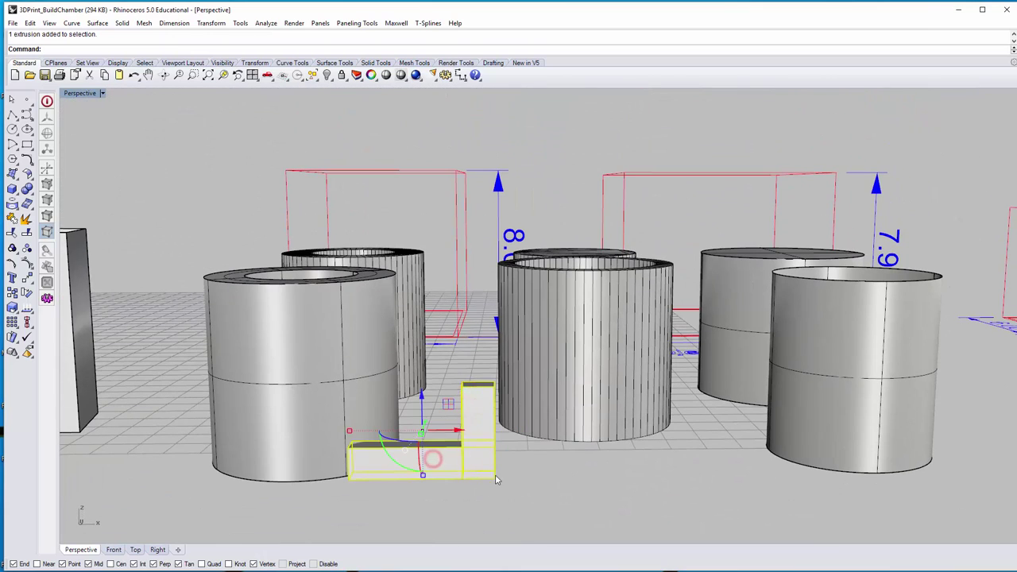
scroll(476, 458, up, 5)
click(403, 466)
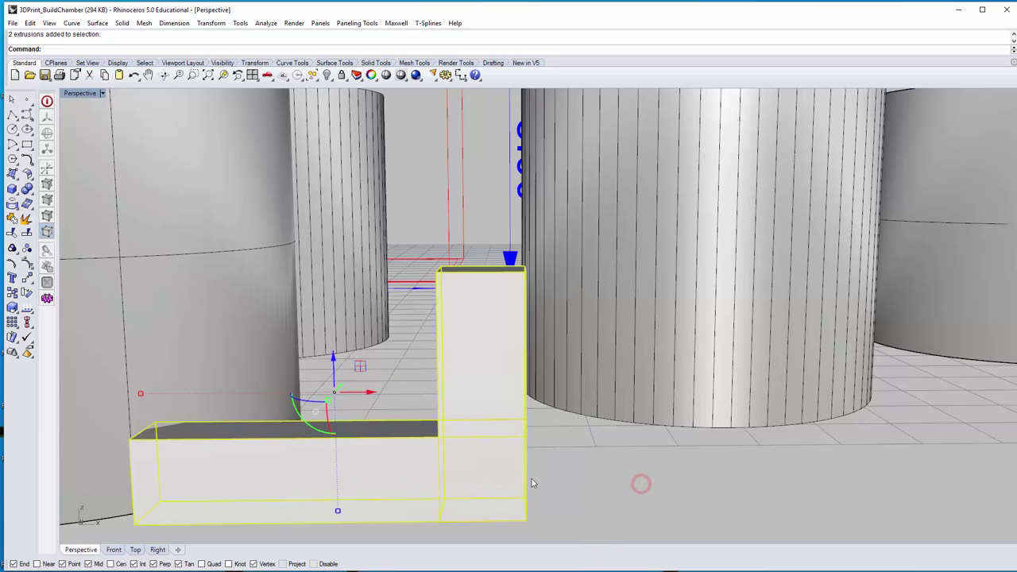
scroll(479, 389, down, 10)
scroll(470, 421, up, 5)
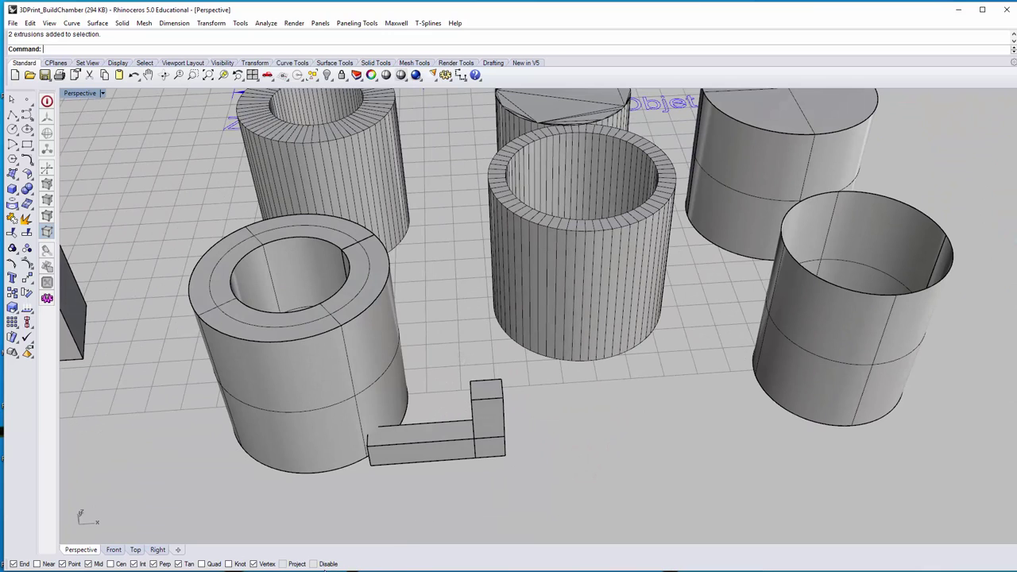
key(alt+Tab)
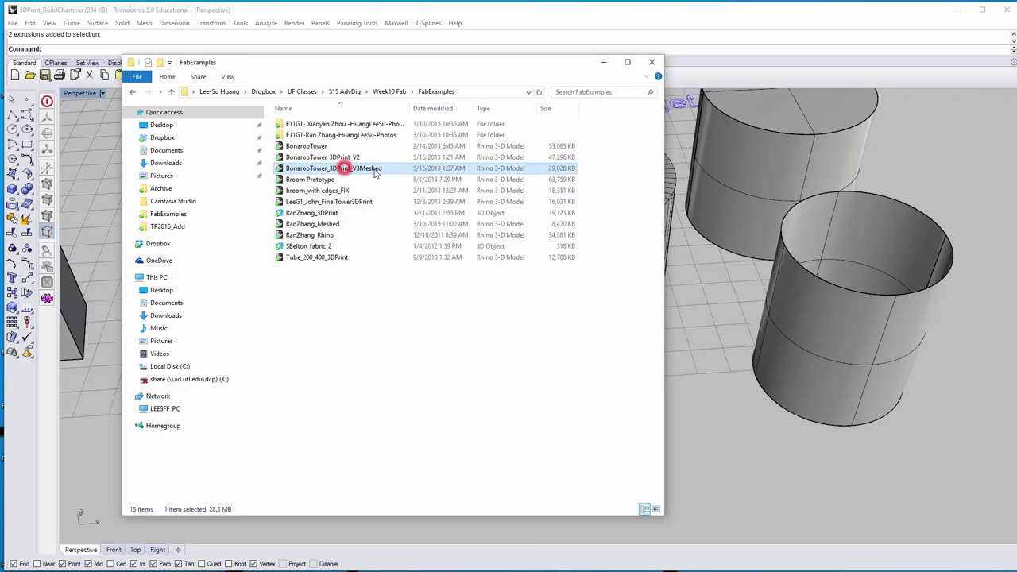
Open BonarooTower_3DPrint_V3Meshed and orbit the tower toward a tube joint.
key(Return)
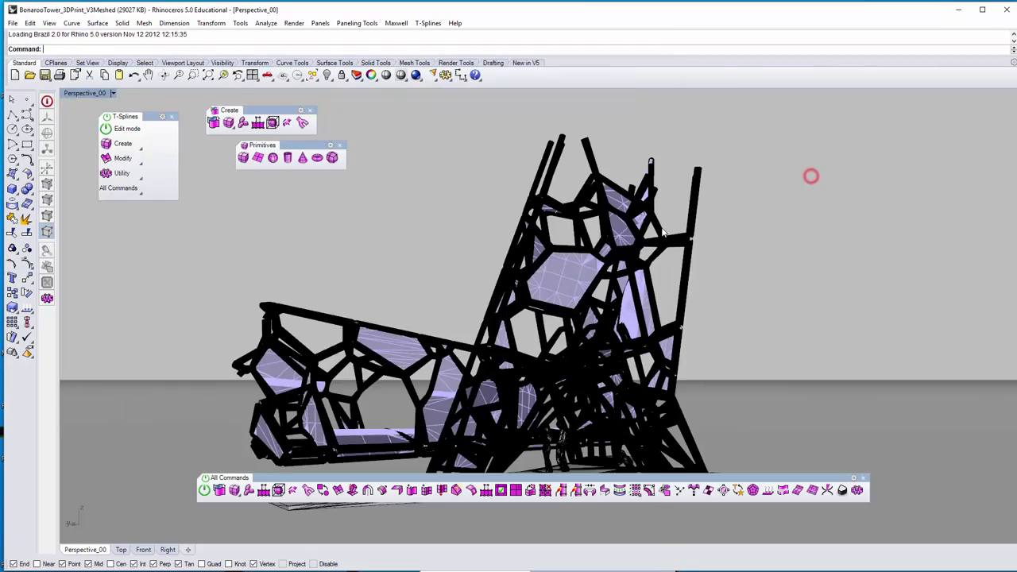
right_drag(662, 233, 509, 320)
scroll(480, 308, up, 5)
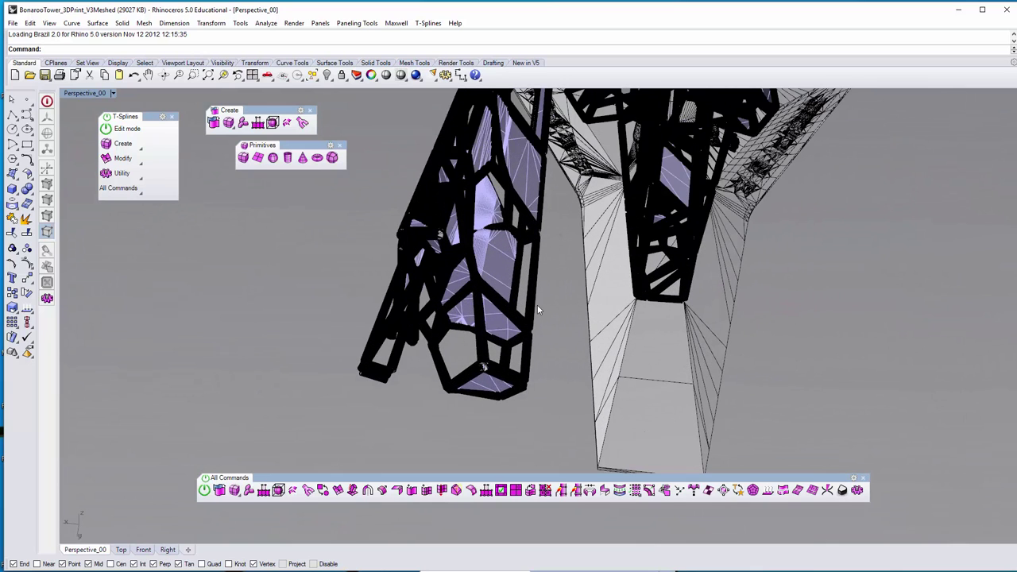
right_drag(574, 294, 578, 295)
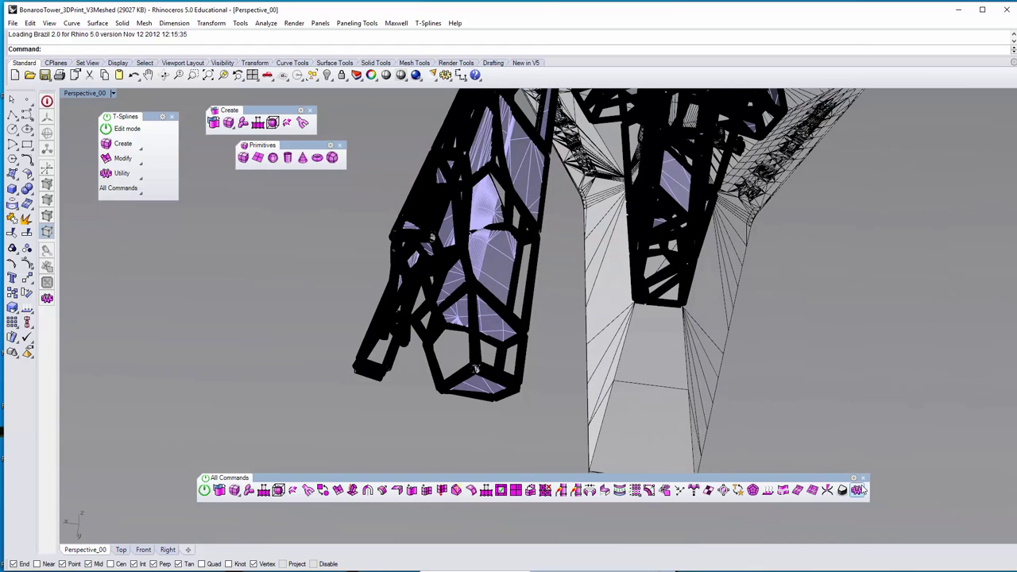
right_drag(862, 482, 863, 479)
scroll(355, 419, up, 8)
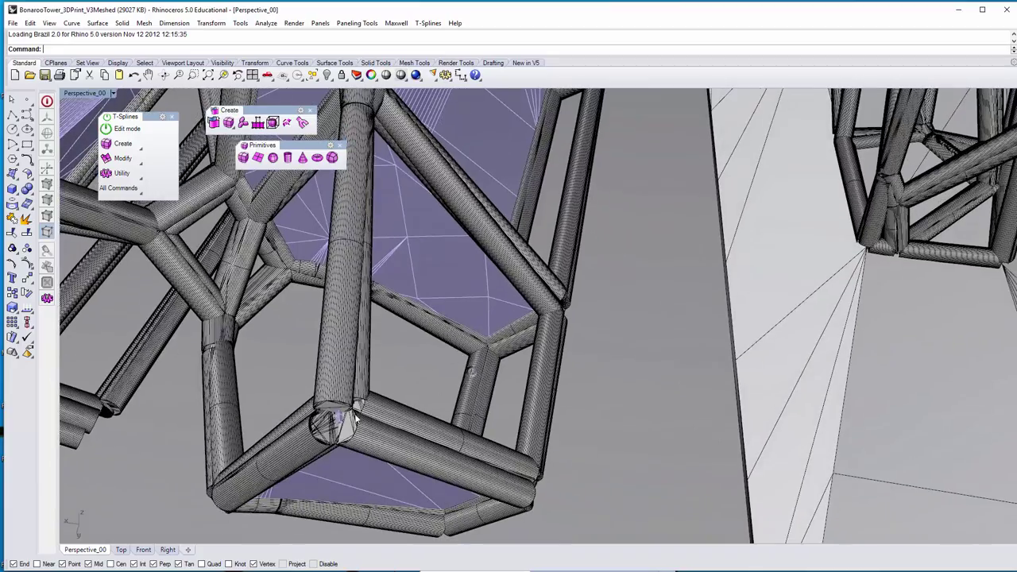
Pick the lower tube from the overlapping meshes, frame it, then select the four tubes meeting there.
click(308, 424)
click(339, 455)
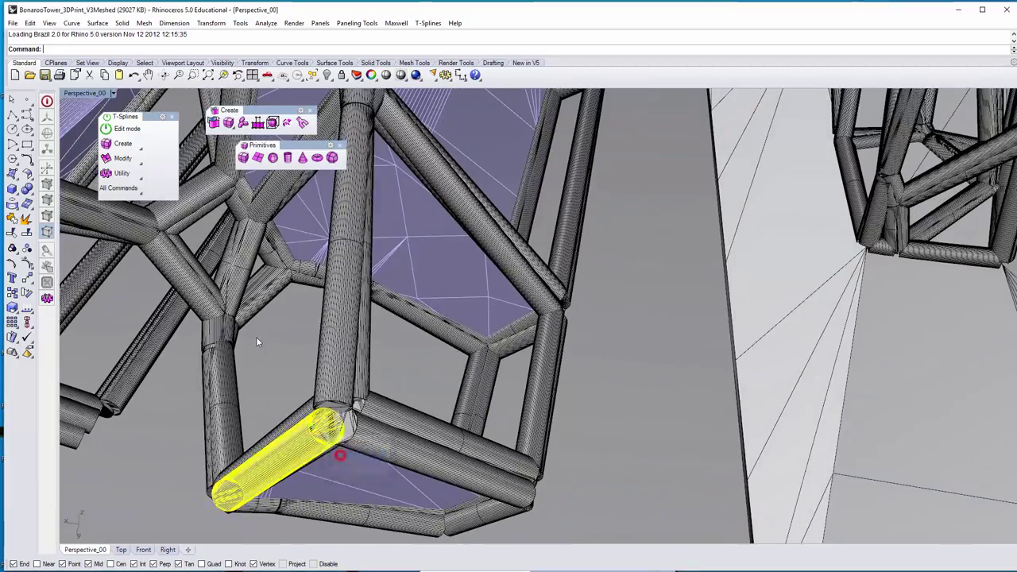
key(ctrl+shift+e)
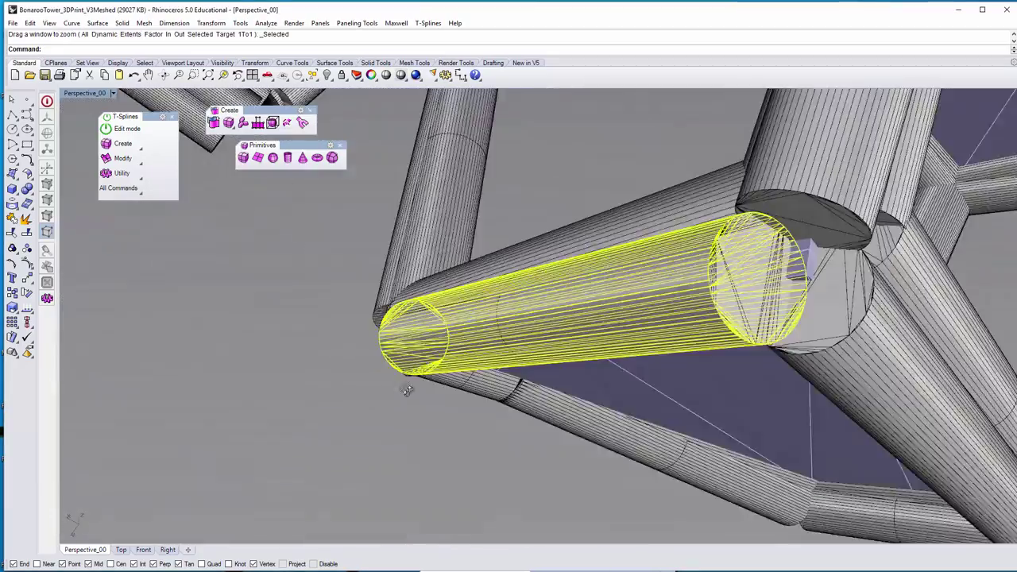
right_drag(407, 391, 332, 358)
click(322, 361)
scroll(540, 310, up, 3)
click(519, 323)
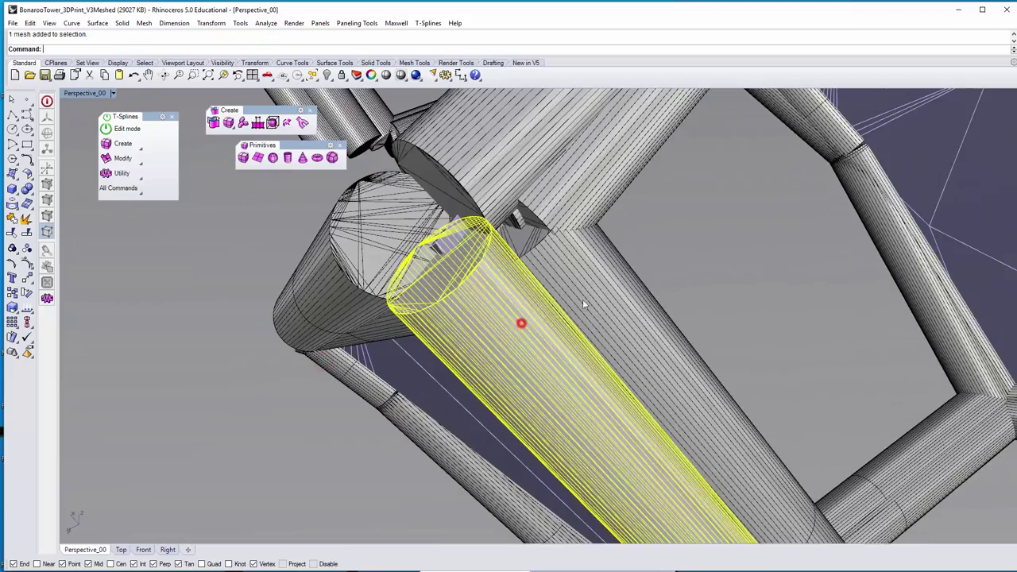
shift+click(586, 295)
shift+click(579, 186)
shift+click(477, 162)
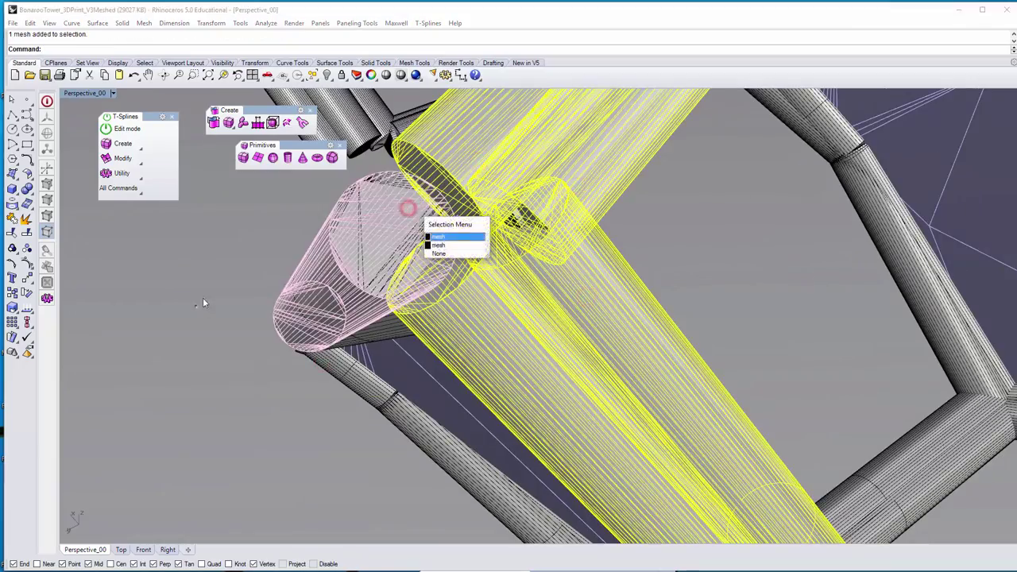
Select individual tubes among the overlapping meshes, viewing the joint from other sides.
right_drag(226, 321, 386, 328)
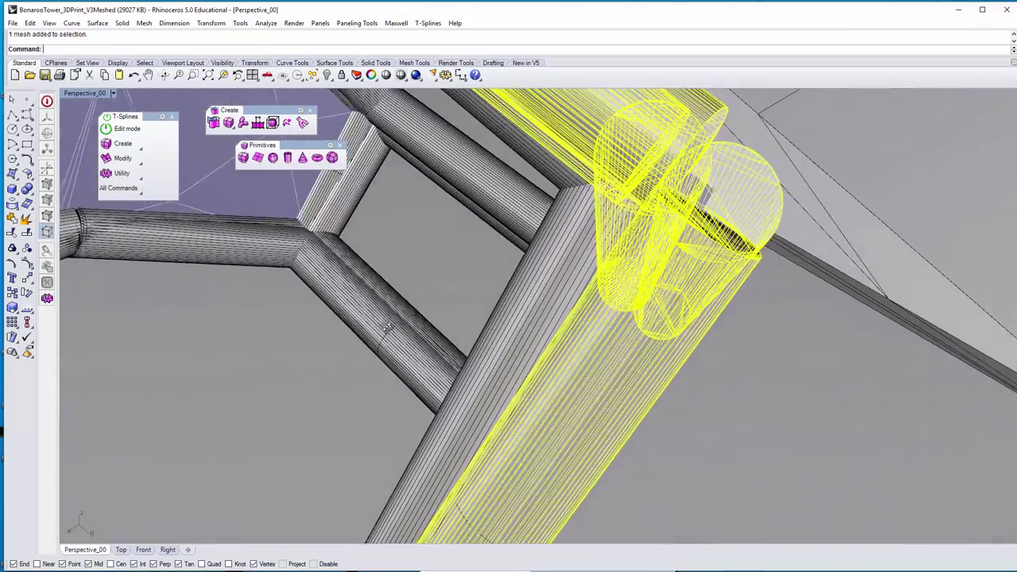
click(527, 284)
click(659, 345)
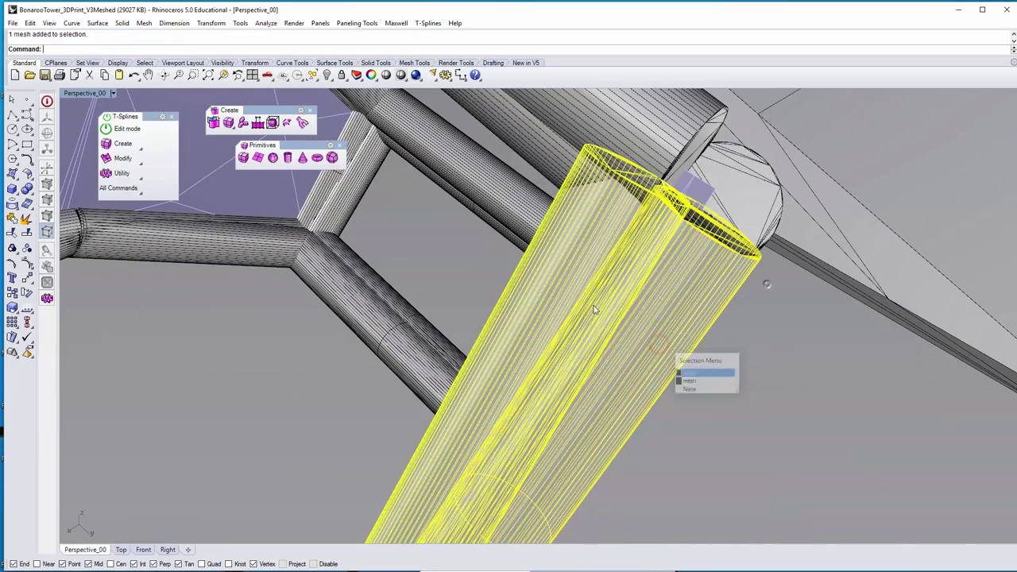
right_drag(767, 285, 552, 214)
click(732, 248)
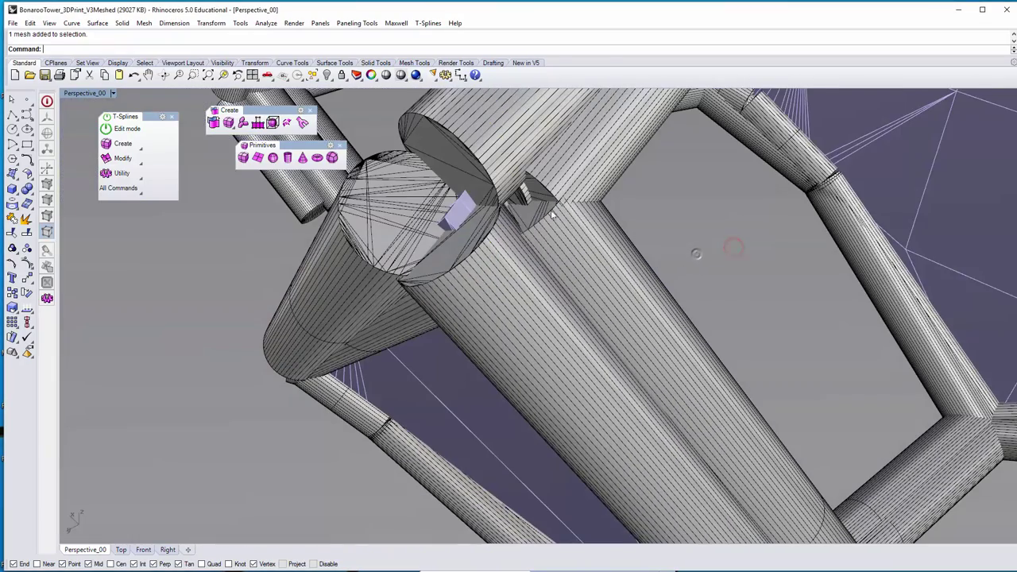
right_drag(451, 190, 486, 341)
click(486, 342)
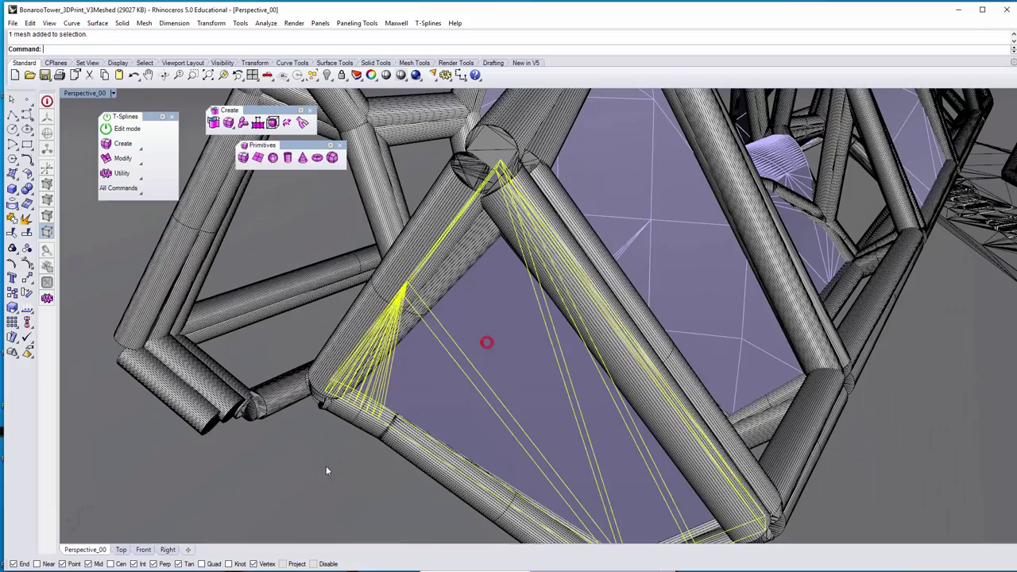
click(325, 467)
right_drag(326, 467, 597, 274)
Select the triangular panel, then three overlapping tubes at the joint, and orbit the lattice.
click(511, 336)
click(595, 261)
shift+click(514, 291)
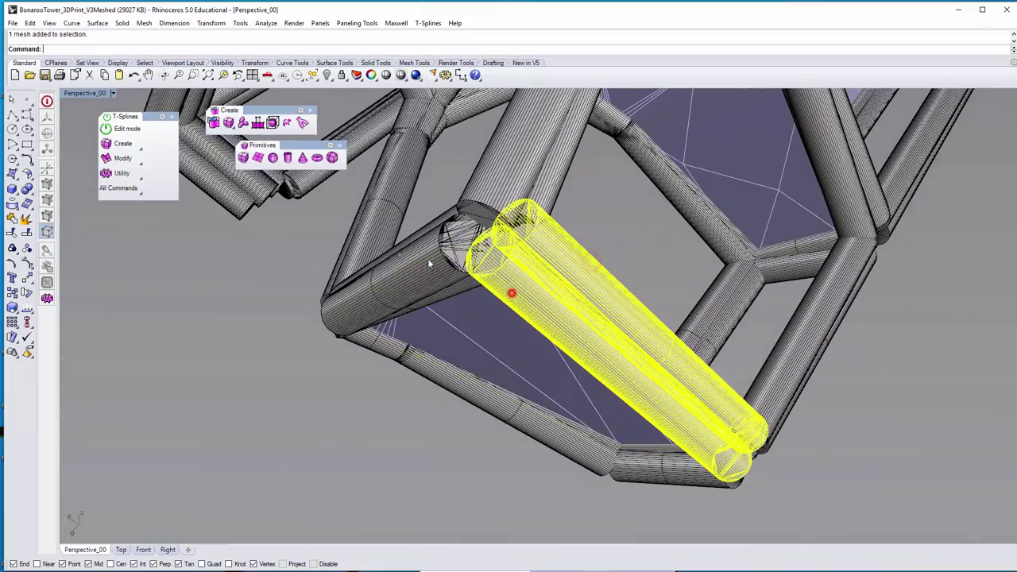
shift+click(397, 249)
right_drag(531, 212, 251, 336)
click(594, 211)
click(594, 217)
click(252, 336)
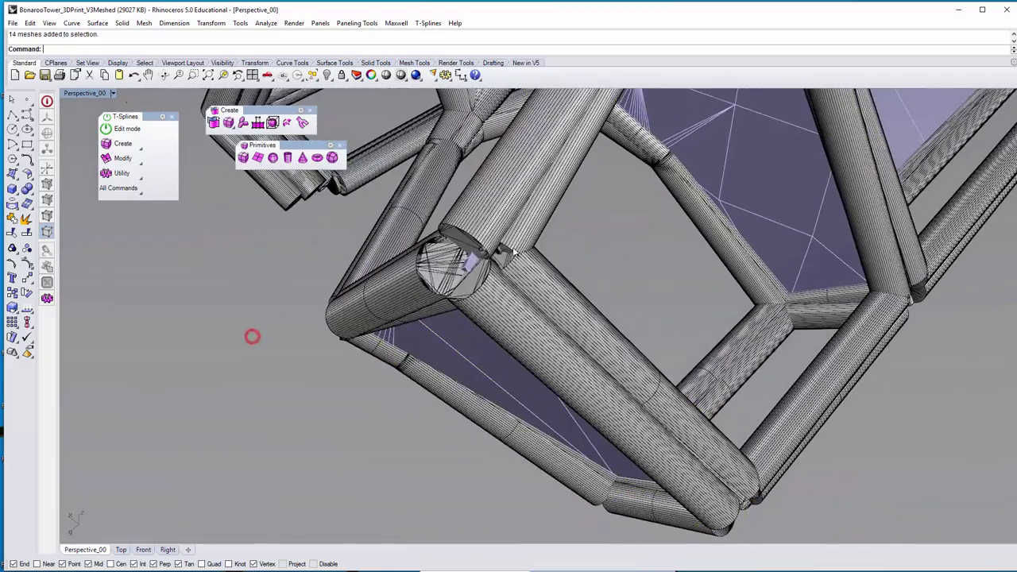
scroll(252, 336, up, 5)
right_drag(455, 207, 438, 229)
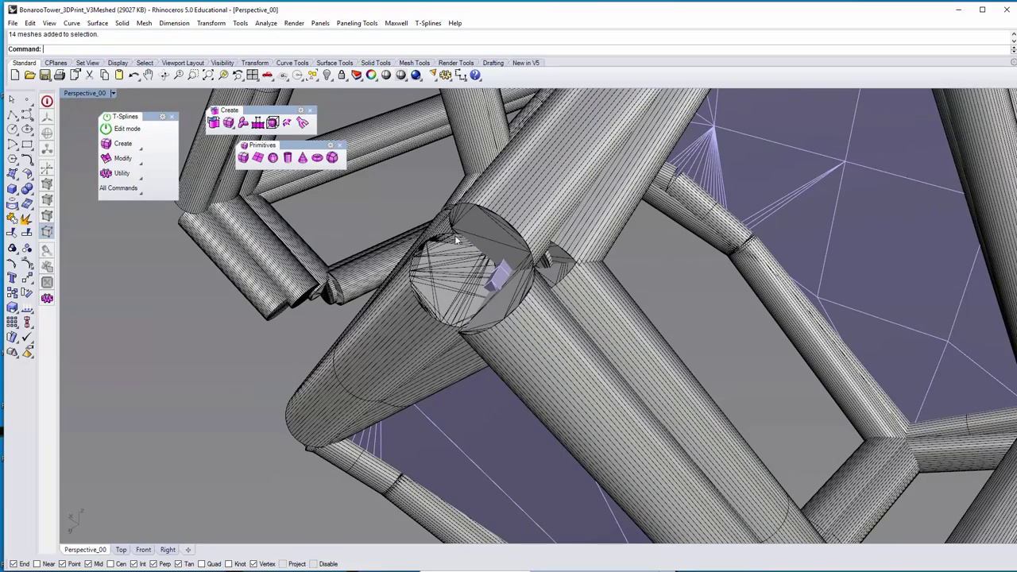
scroll(554, 259, down, 5)
right_drag(555, 258, 507, 210)
scroll(508, 209, up, 4)
scroll(455, 300, down, 4)
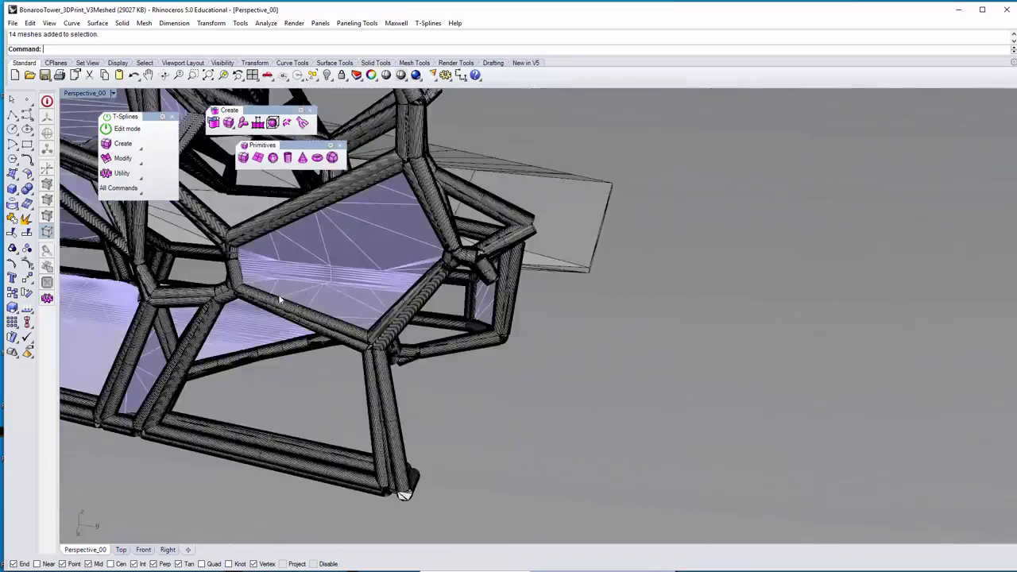
scroll(454, 300, up, 3)
scroll(455, 300, up, 3)
right_drag(413, 326, 477, 334)
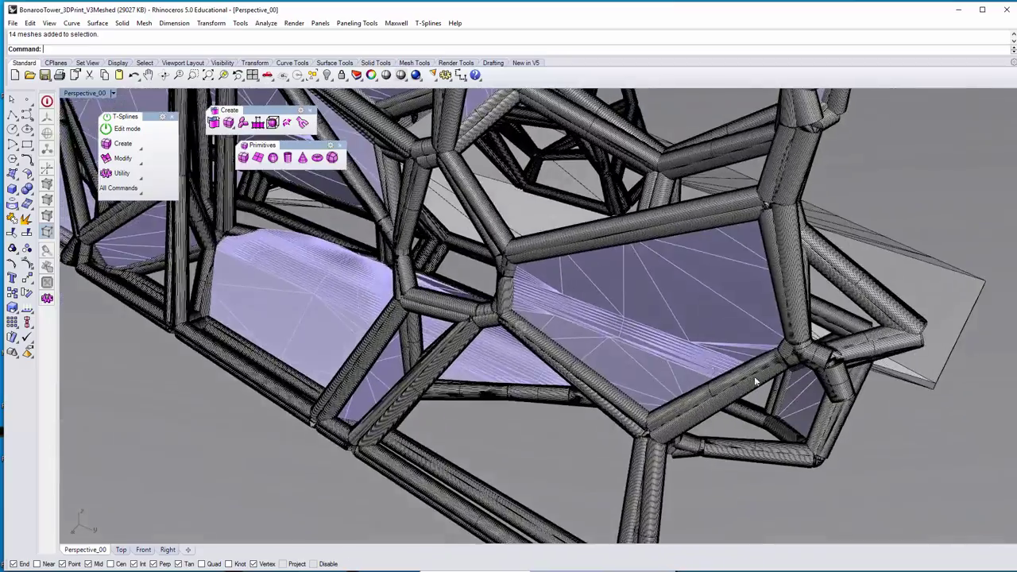
scroll(545, 328, up, 3)
right_drag(545, 328, 344, 294)
scroll(343, 294, up, 2)
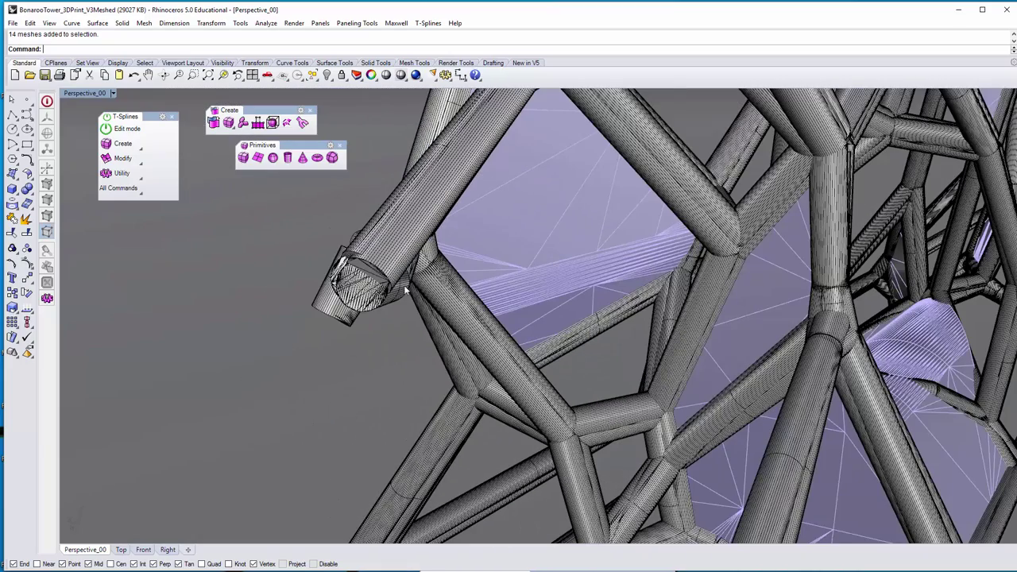
scroll(392, 301, down, 3)
scroll(563, 312, up, 3)
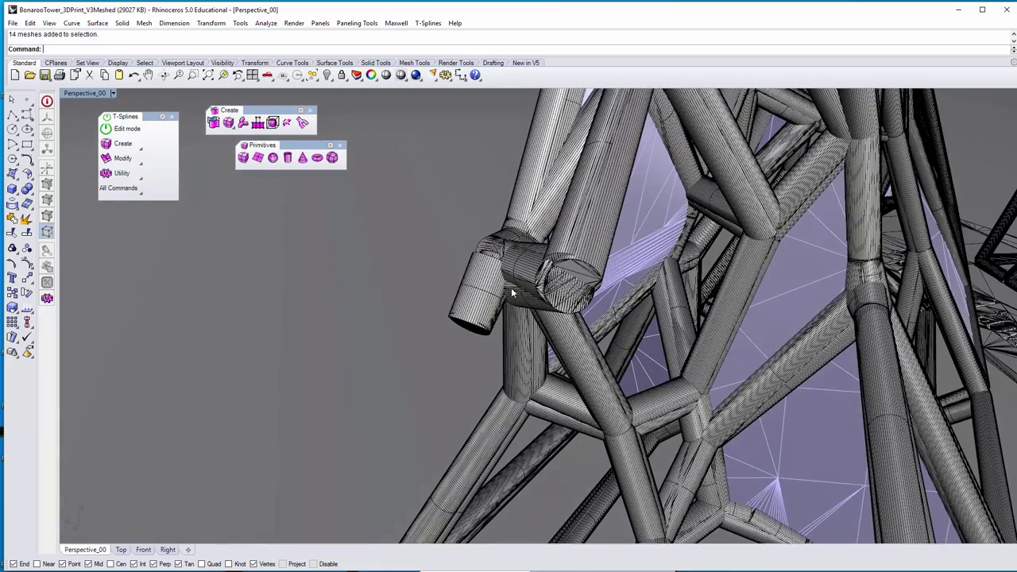
scroll(513, 294, down, 3)
right_drag(513, 294, 626, 364)
scroll(626, 365, up, 3)
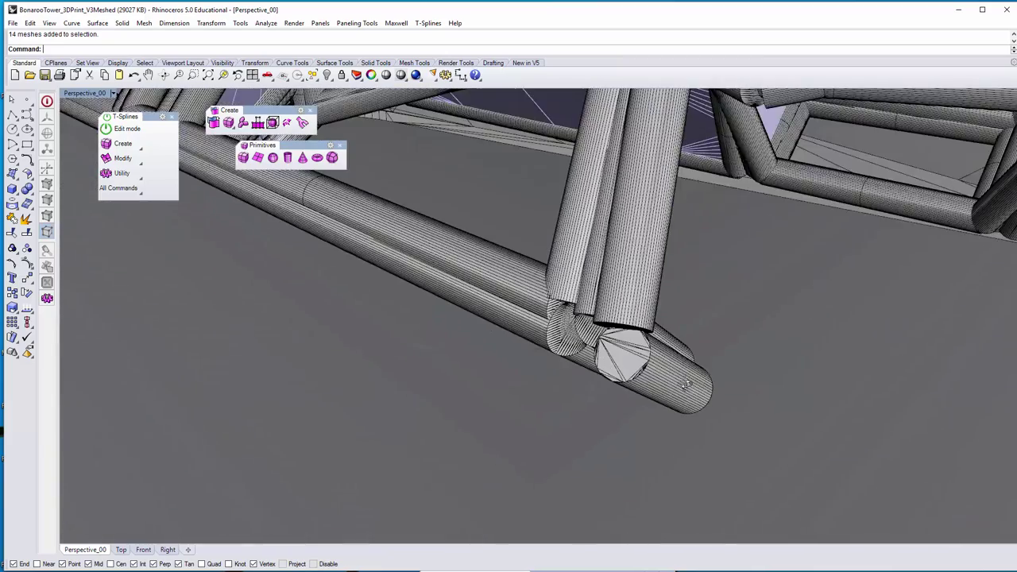
scroll(545, 352, down, 3)
scroll(548, 413, up, 5)
scroll(556, 425, down, 2)
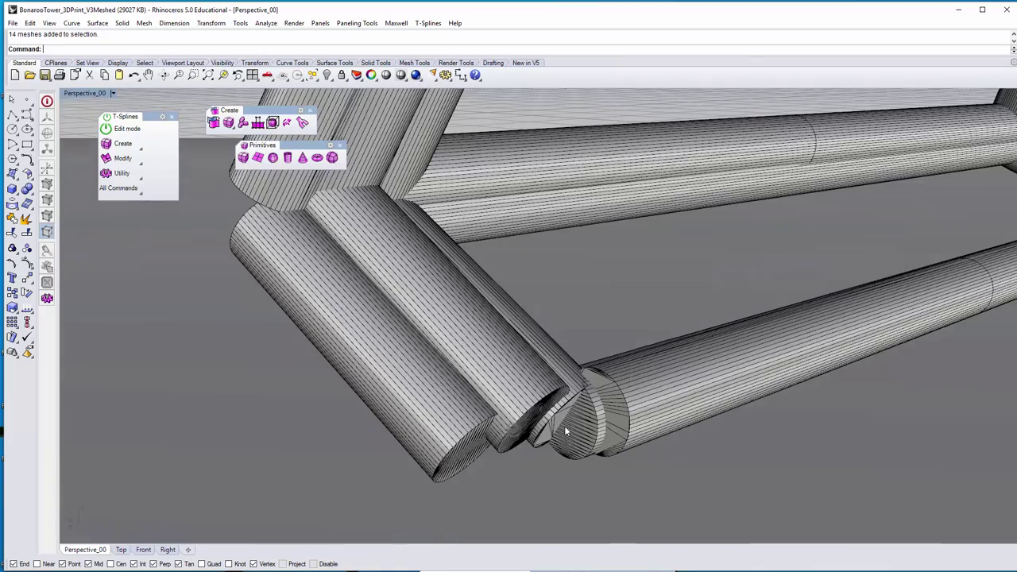
right_drag(546, 367, 531, 367)
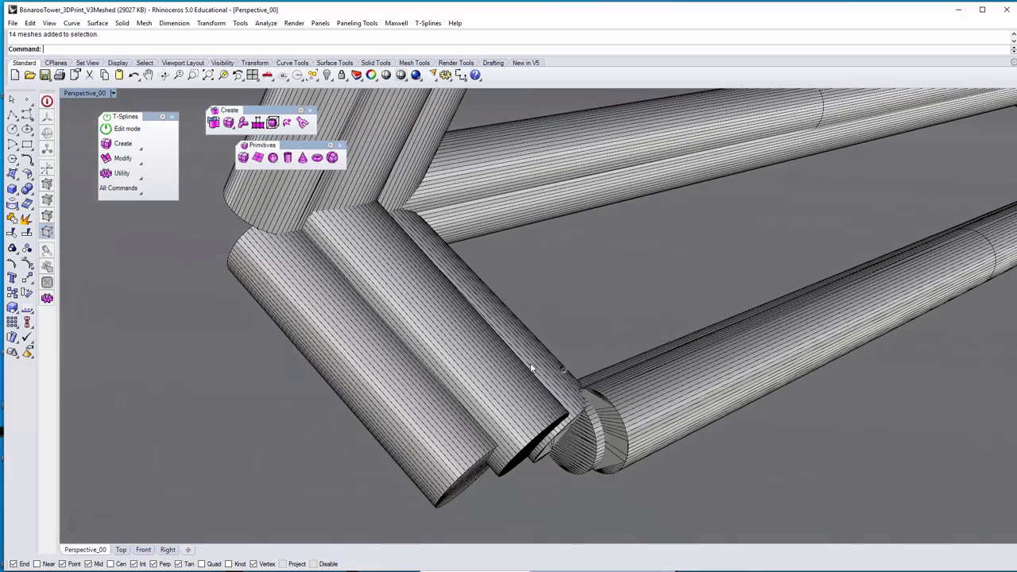
right_drag(608, 415, 609, 291)
scroll(571, 395, up, 3)
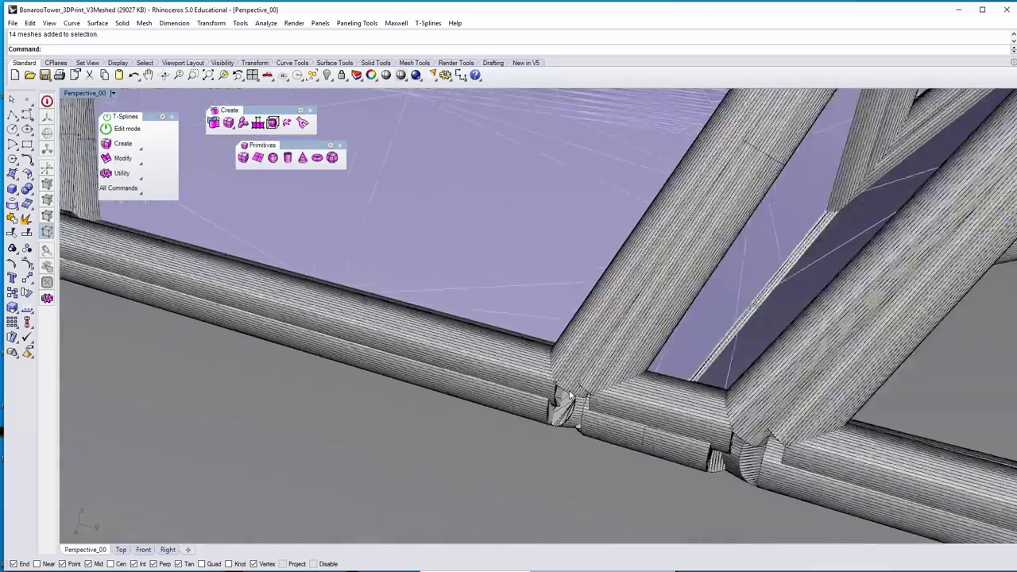
scroll(569, 395, down, 5)
right_drag(569, 395, 343, 340)
scroll(427, 364, up, 4)
right_drag(414, 447, 444, 233)
right_drag(411, 292, 649, 390)
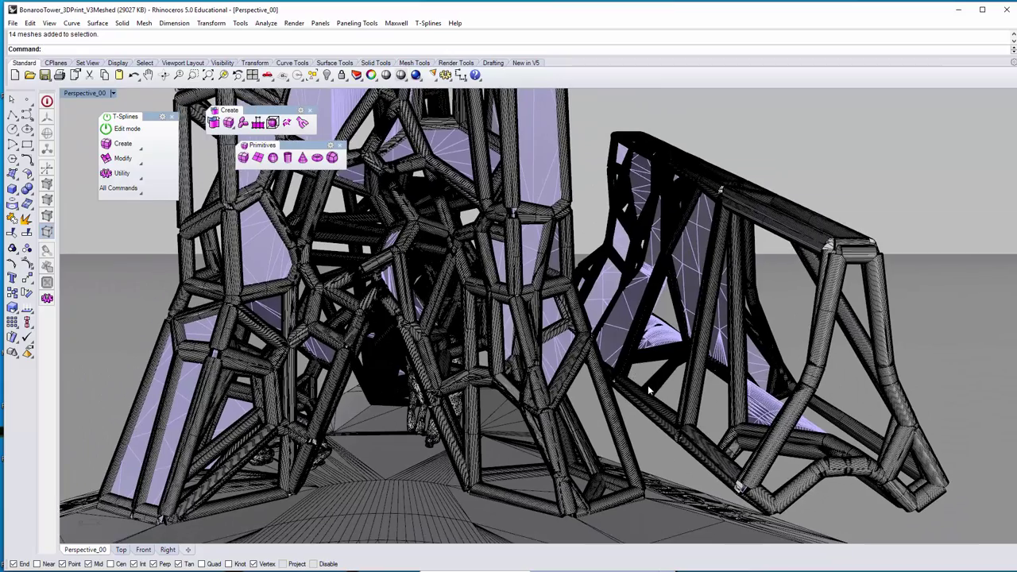
right_drag(822, 290, 620, 154)
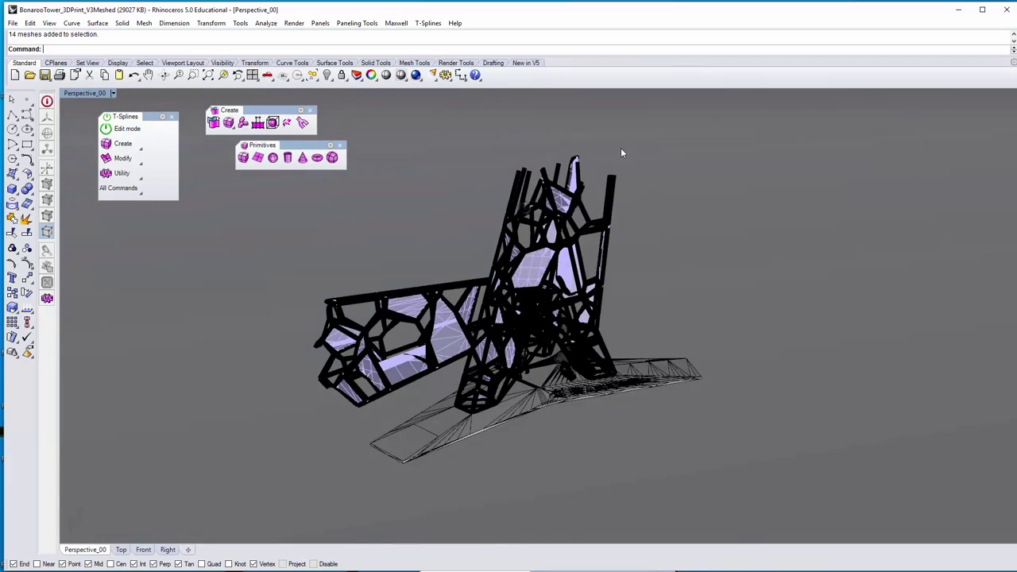
scroll(581, 230, up, 5)
scroll(567, 159, down, 5)
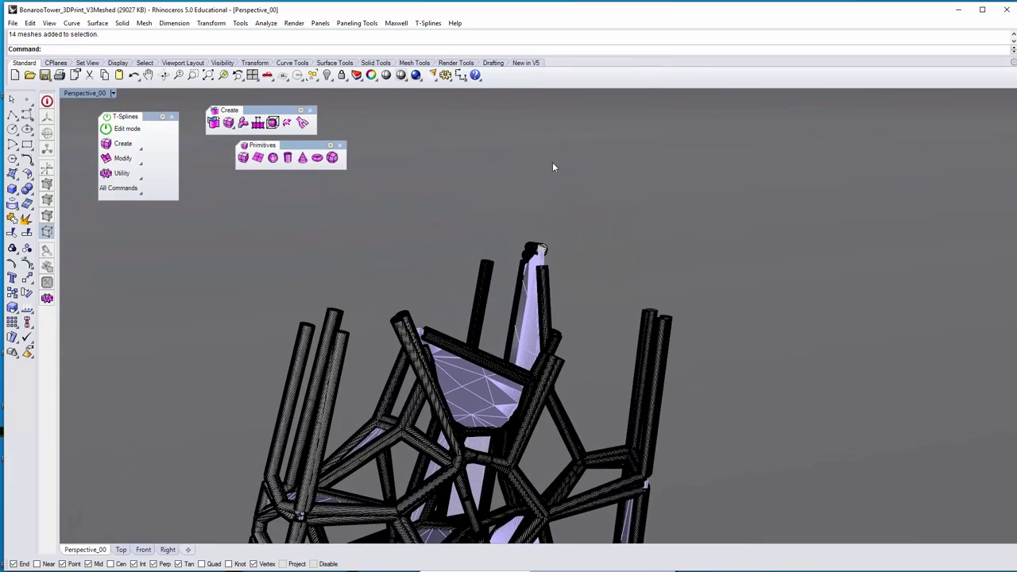
scroll(553, 240, up, 3)
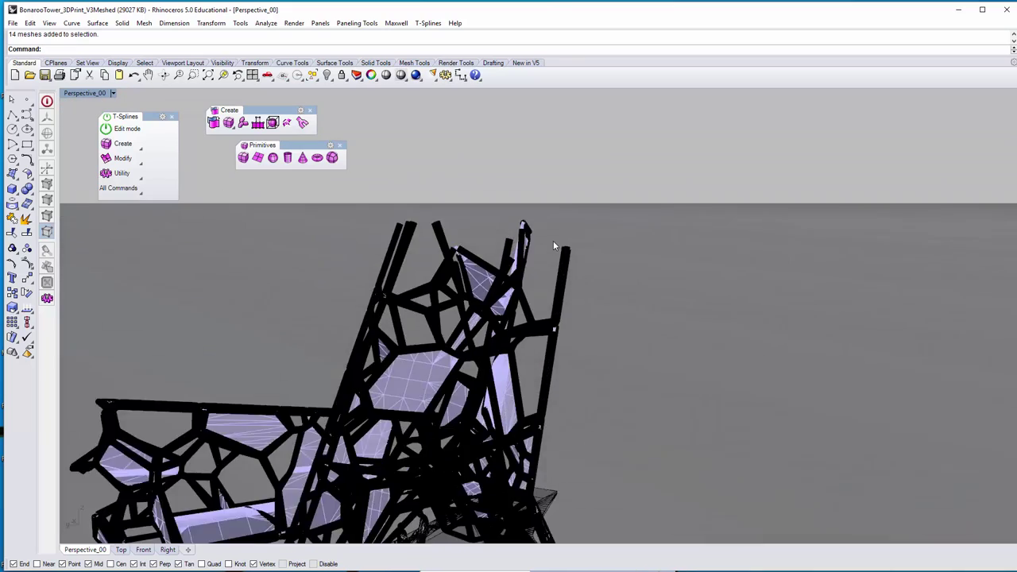
scroll(552, 240, down, 6)
right_drag(552, 240, 612, 298)
drag(467, 245, 747, 487)
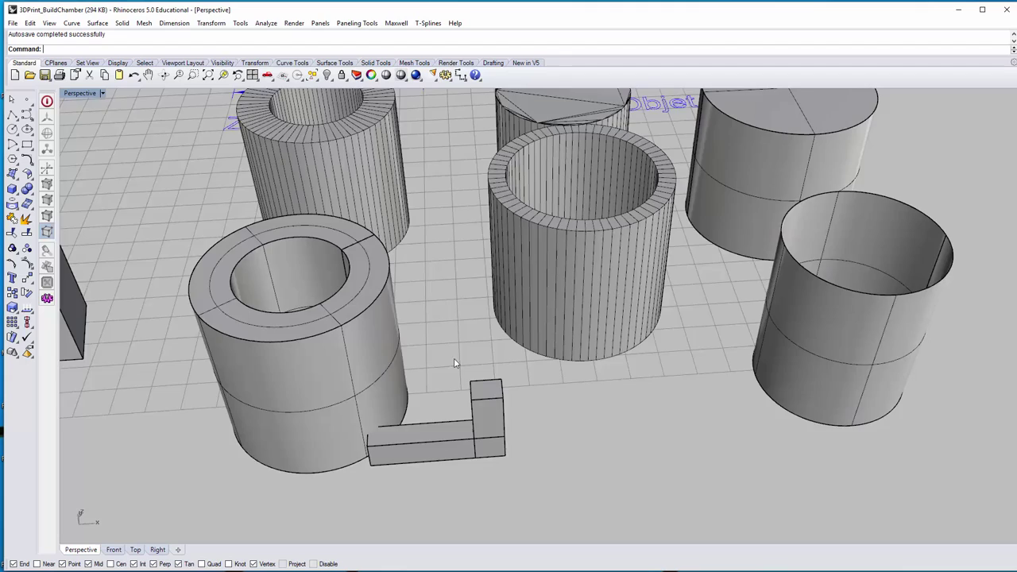
Copy the ZCorp 450 box and slide it over the tower, centring it sideways and in depth.
scroll(503, 342, down, 6)
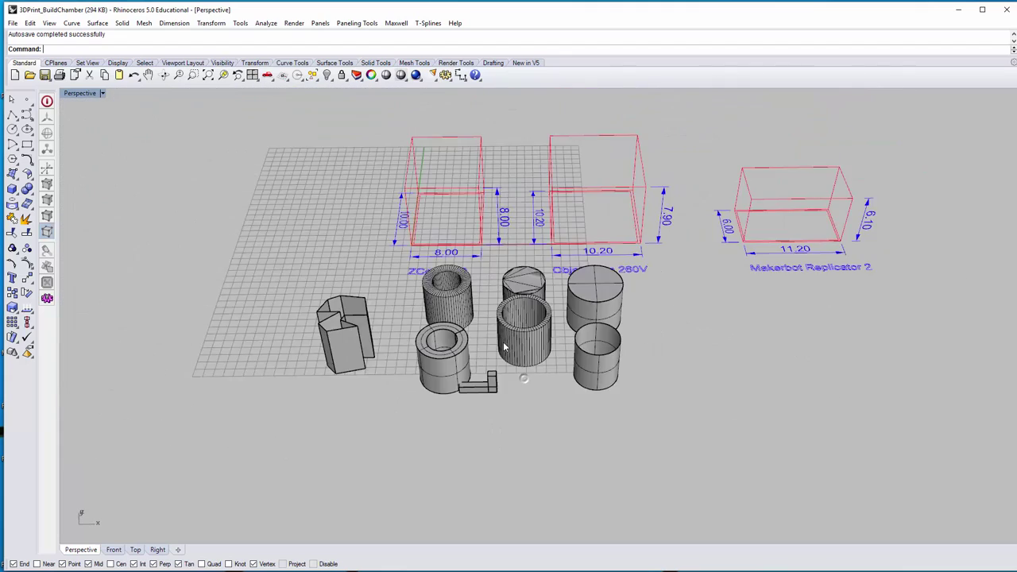
scroll(492, 365, up, 5)
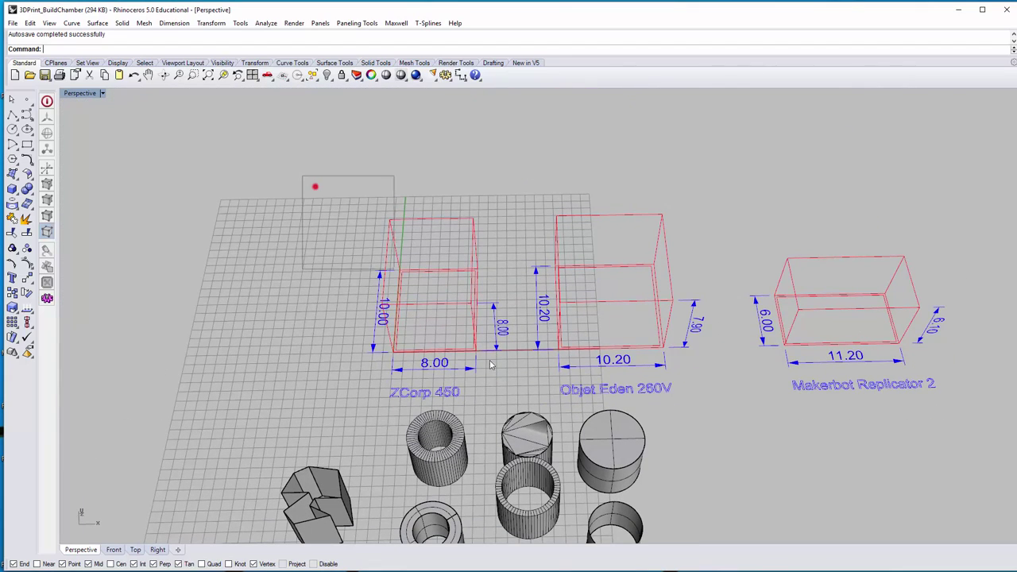
key(ctrl+c)
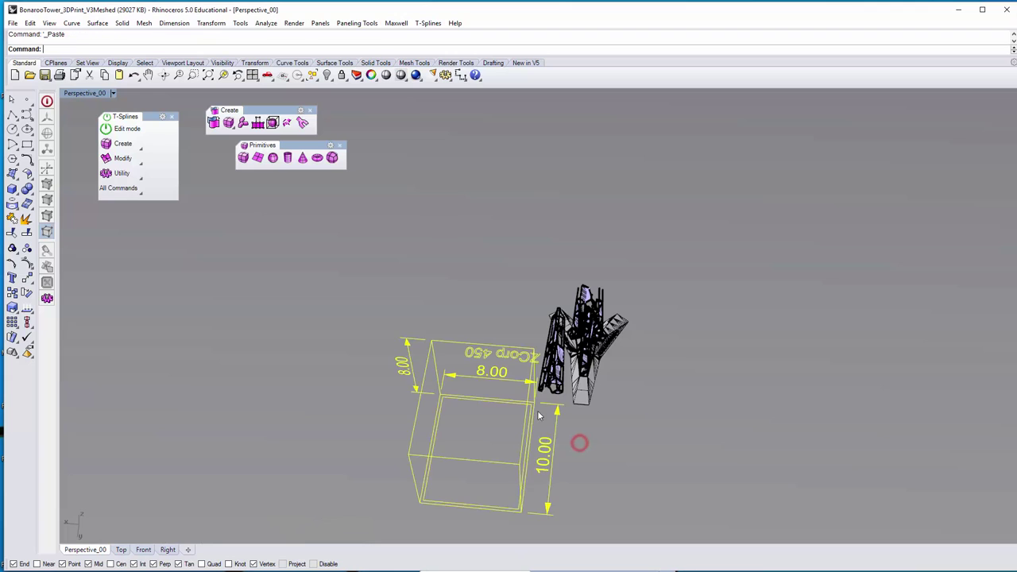
right_drag(538, 415, 531, 408)
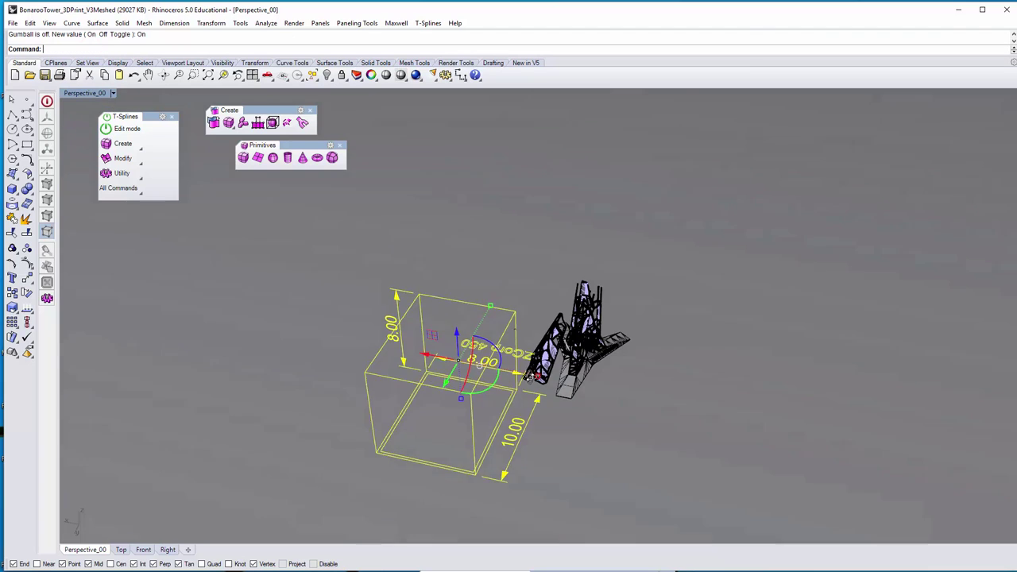
right_drag(531, 377, 514, 383)
drag(437, 431, 540, 348)
text(zs)
key(Return)
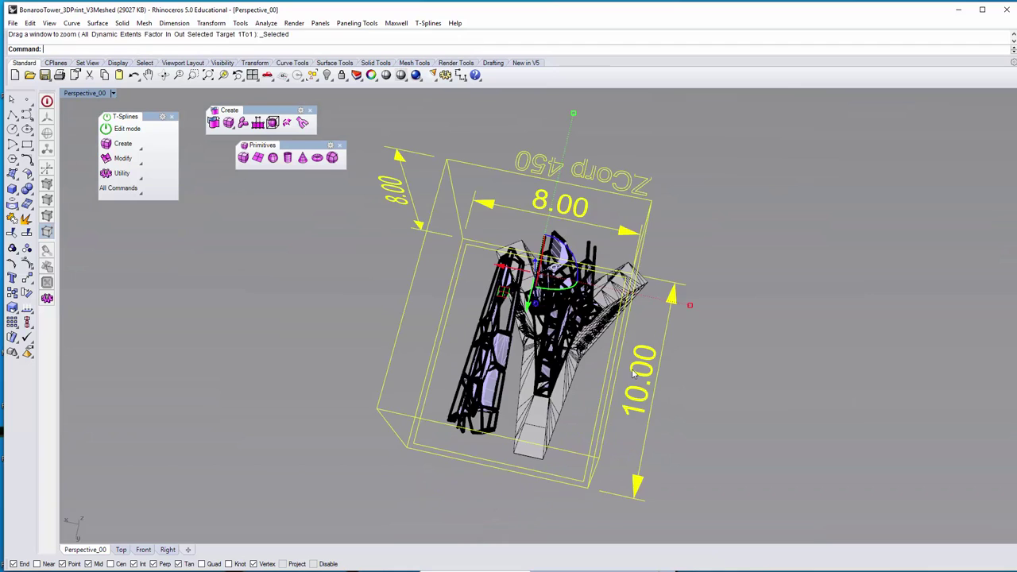
right_drag(568, 279, 492, 285)
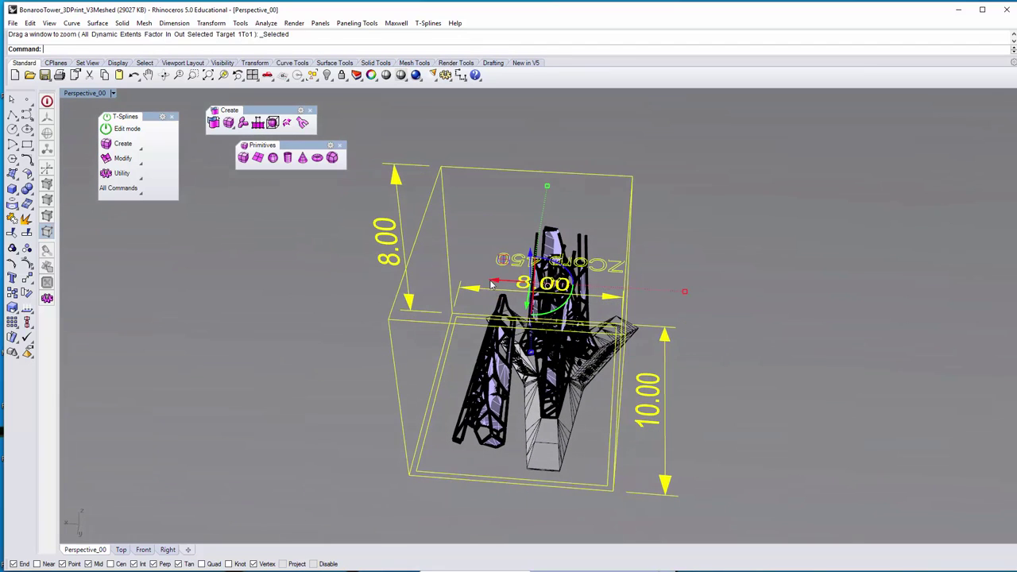
drag(499, 284, 521, 287)
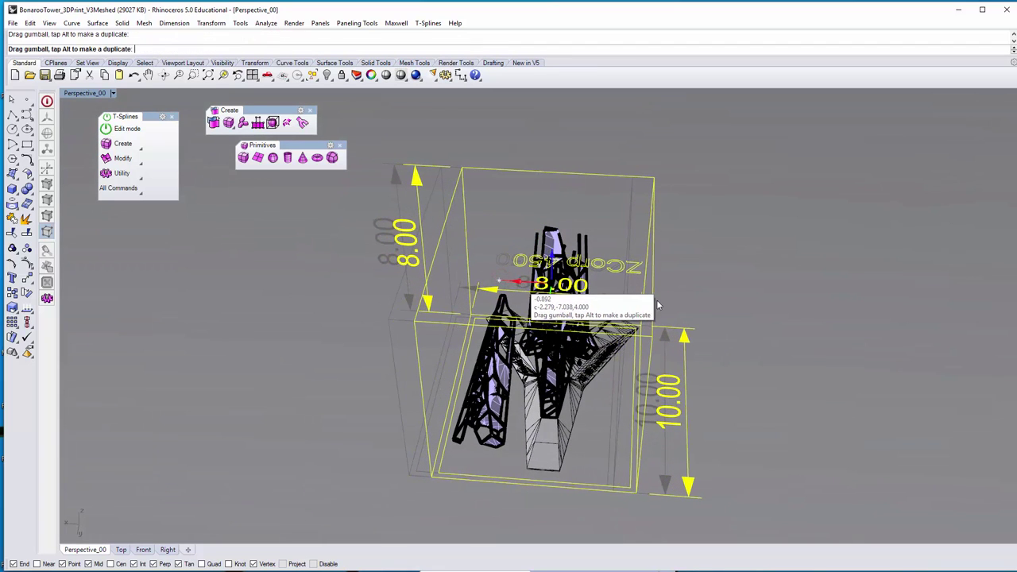
right_drag(717, 296, 691, 423)
mouse_move(566, 312)
mouse_down()
mouse_move(586, 312)
mouse_move(559, 326)
mouse_up()
Measure the distance between the tower base and the build box with Distance.
right_drag(559, 327, 788, 425)
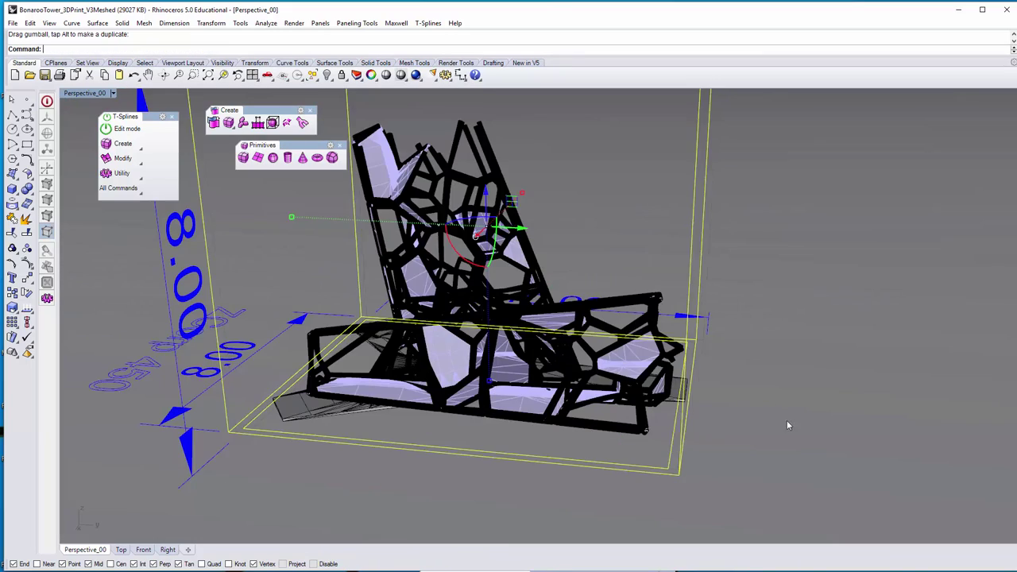
scroll(636, 381, up, 5)
scroll(651, 397, down, 2)
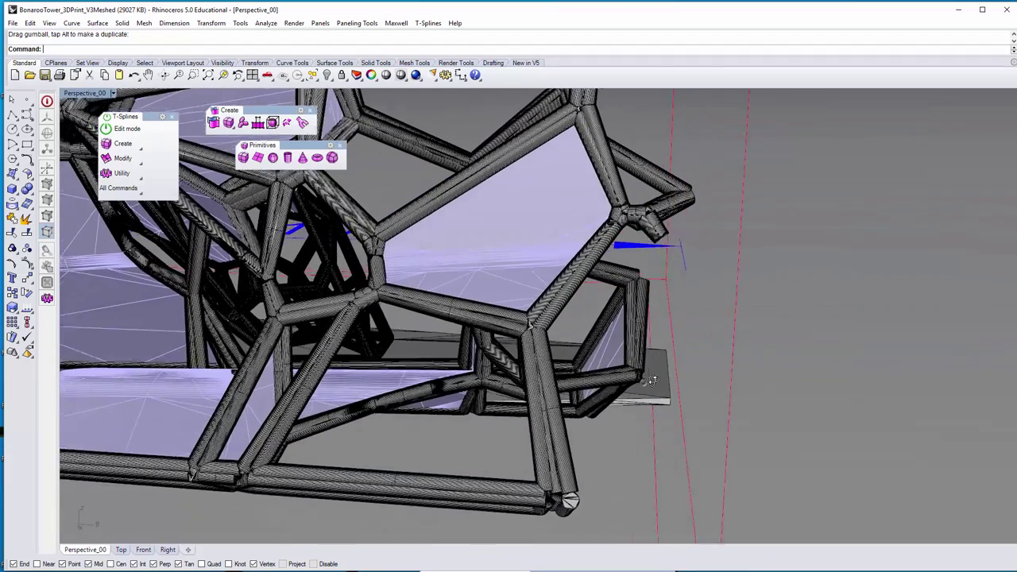
scroll(692, 477, down, 3)
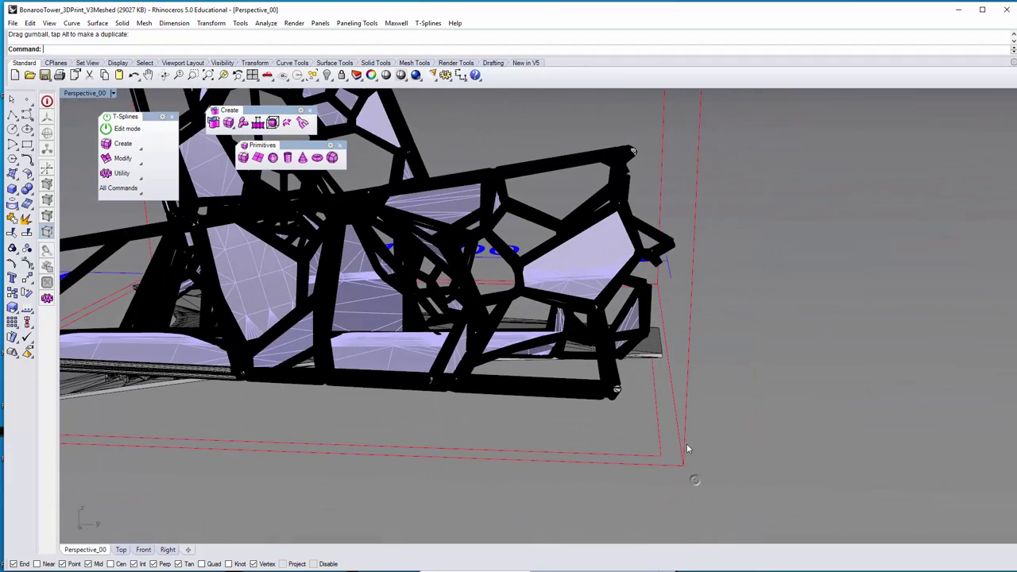
text(distance)
key(Return)
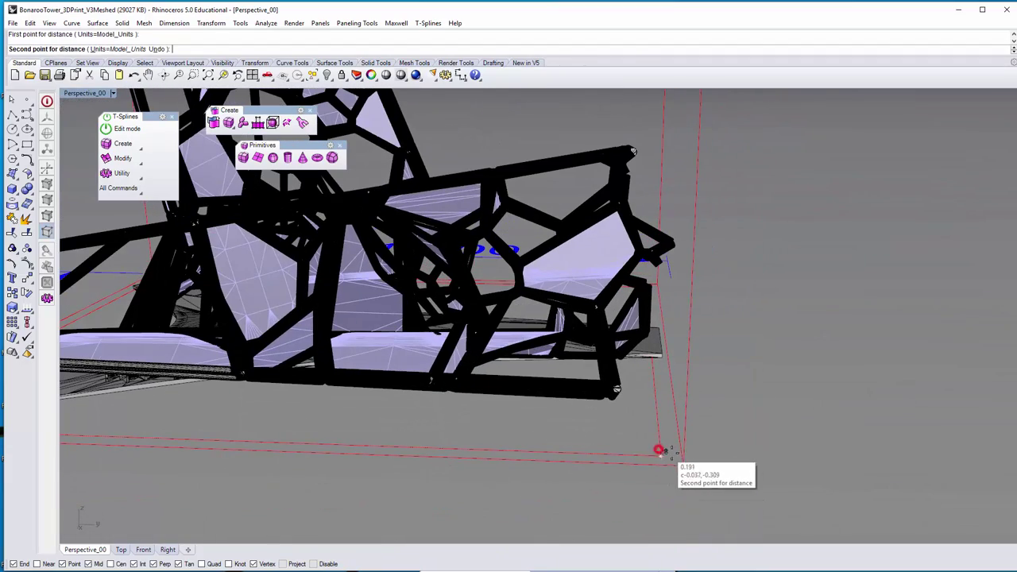
right_drag(704, 430, 625, 317)
scroll(625, 316, up, 5)
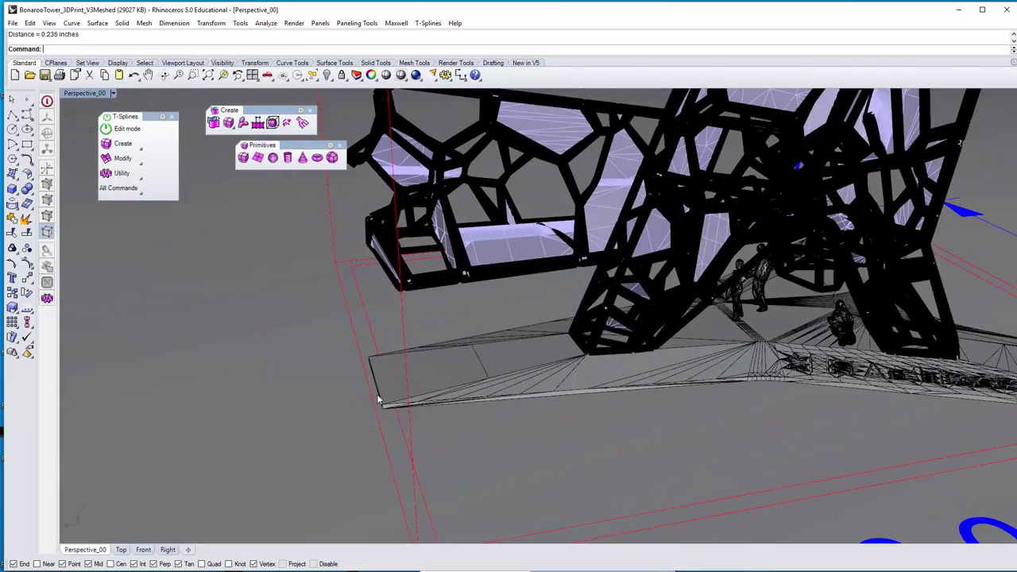
scroll(487, 406, down, 3)
right_drag(826, 390, 775, 407)
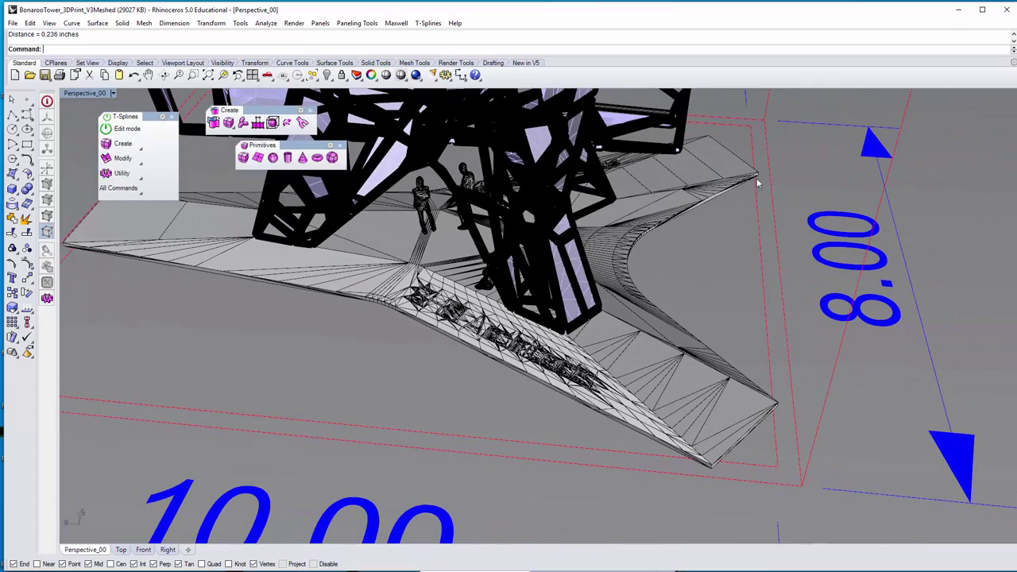
scroll(757, 183, down, 2)
right_drag(757, 183, 621, 300)
right_drag(634, 288, 537, 270)
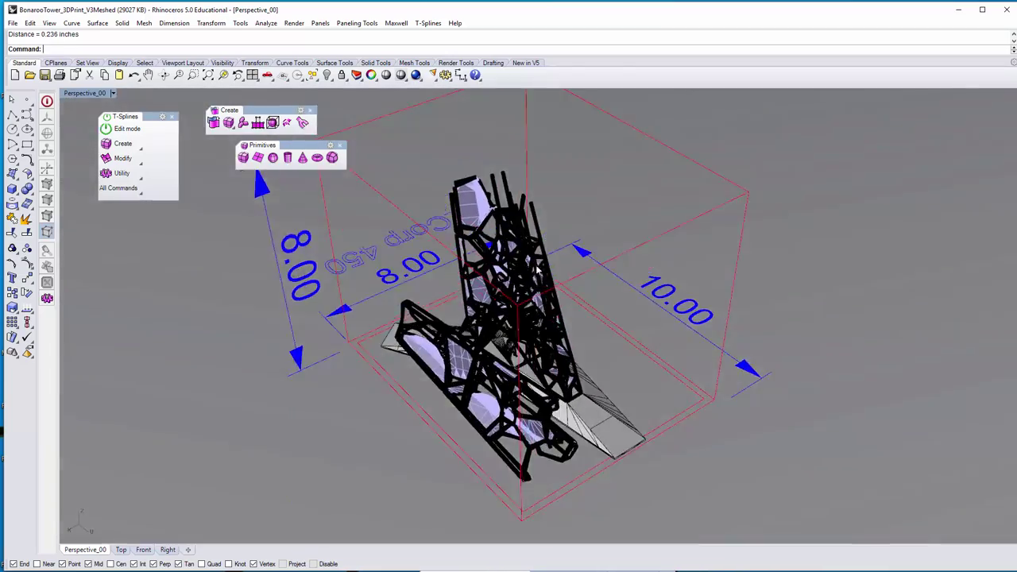
Close the Bonaroo tower file, answer the save prompt, and return to the STL prep page.
click(1005, 10)
click(518, 322)
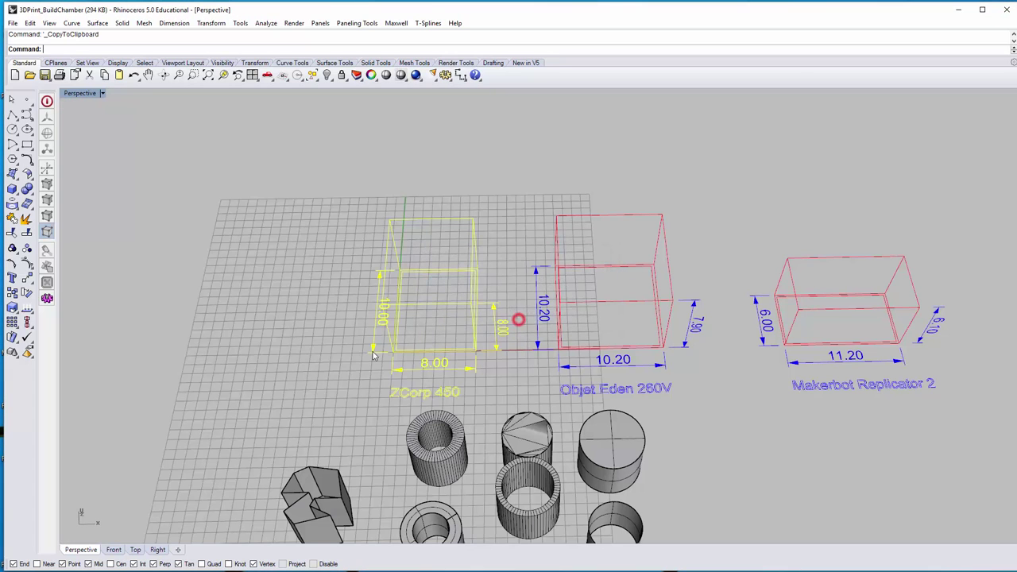
click(153, 350)
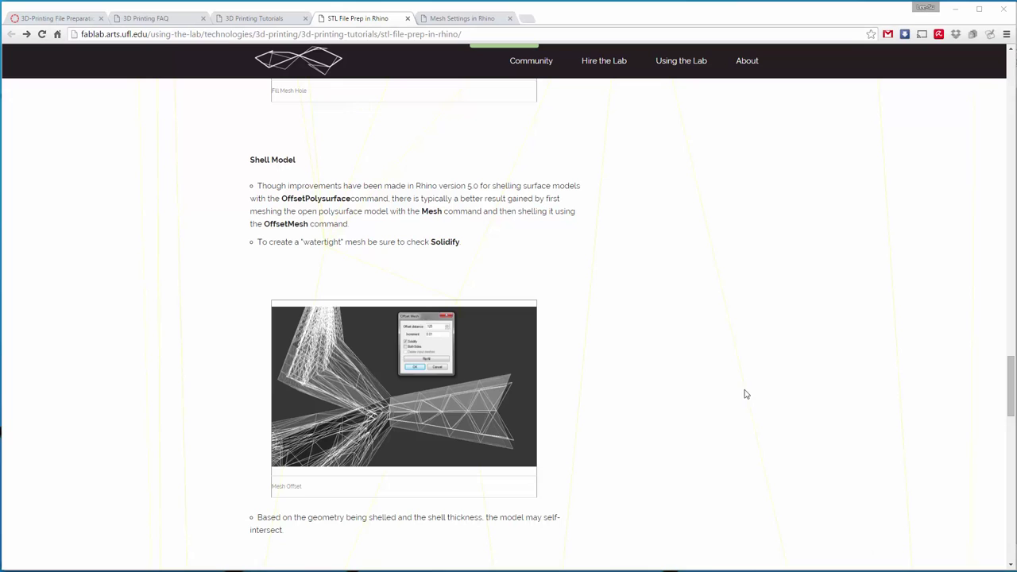
click(727, 360)
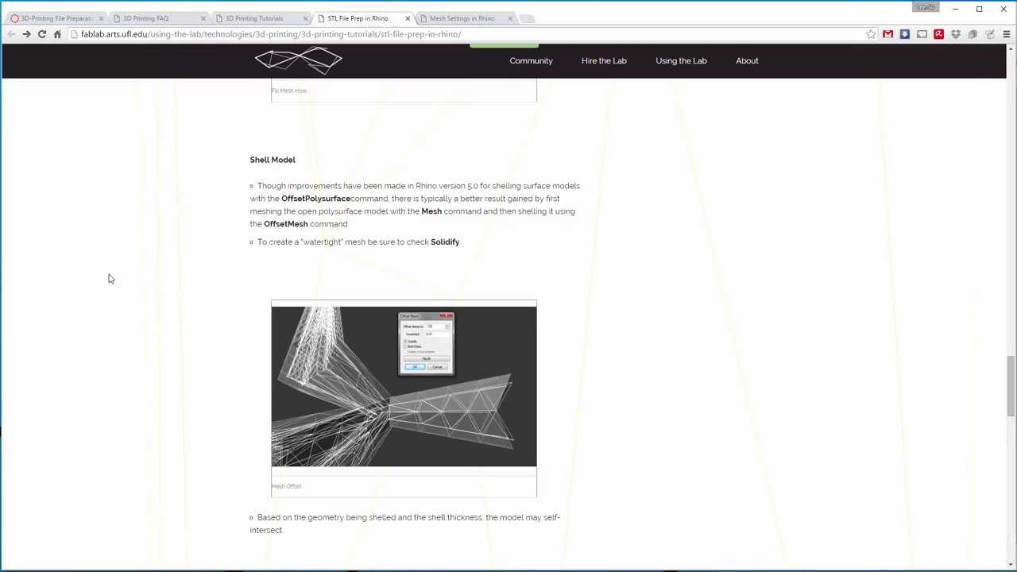
scroll(108, 283, down, 5)
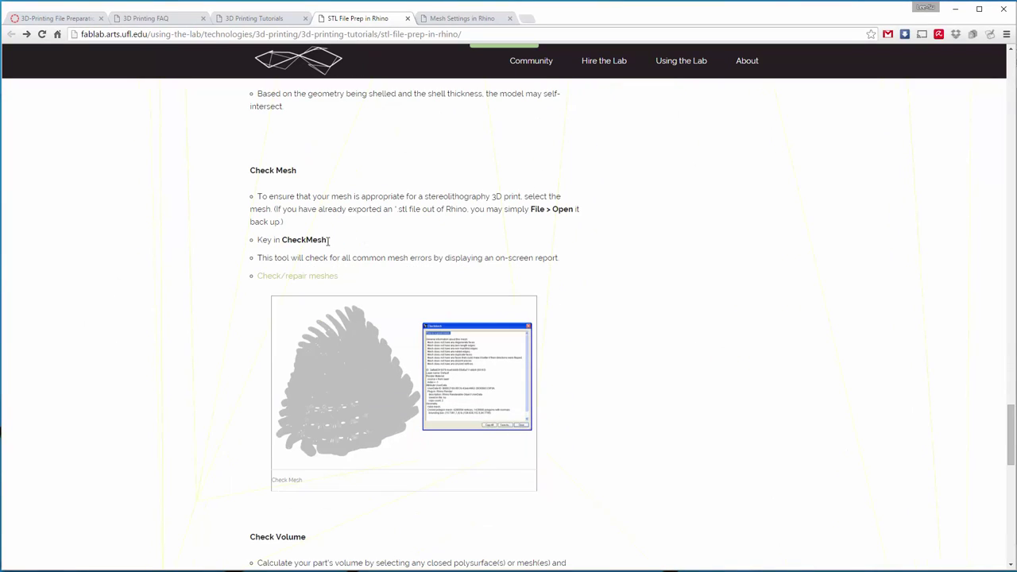
scroll(198, 238, down, 5)
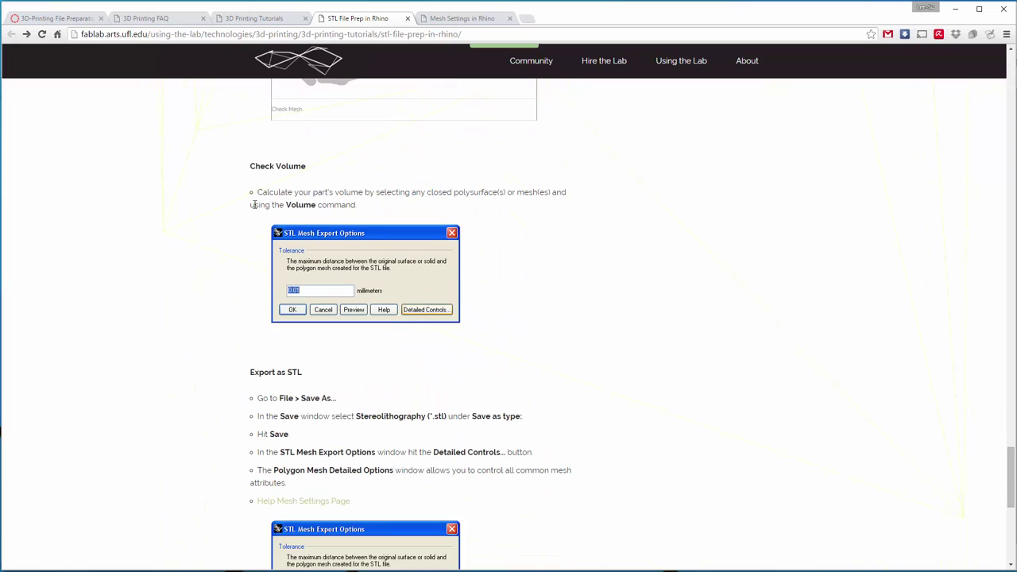
scroll(198, 254, down, 3)
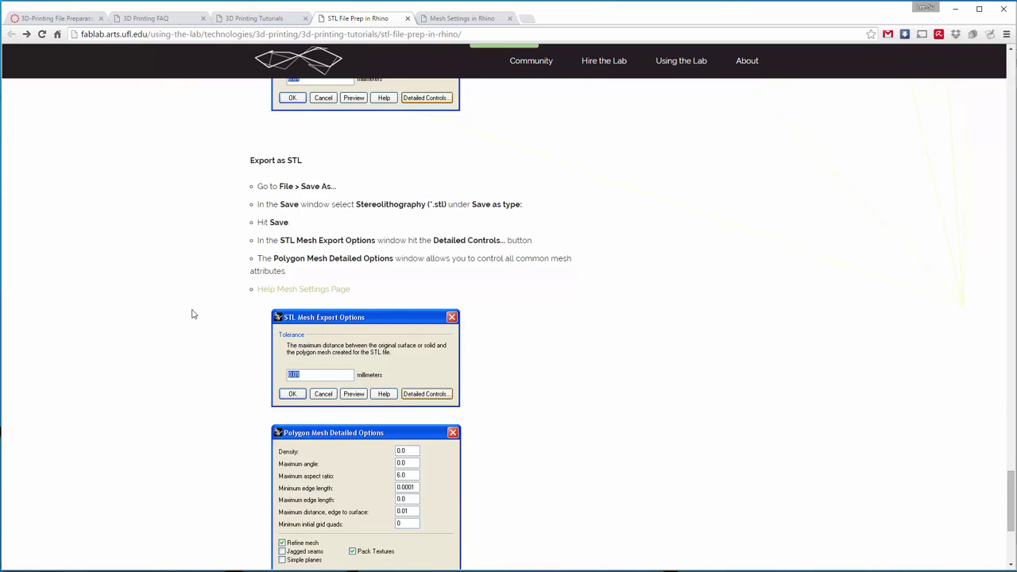
scroll(127, 303, down, 2)
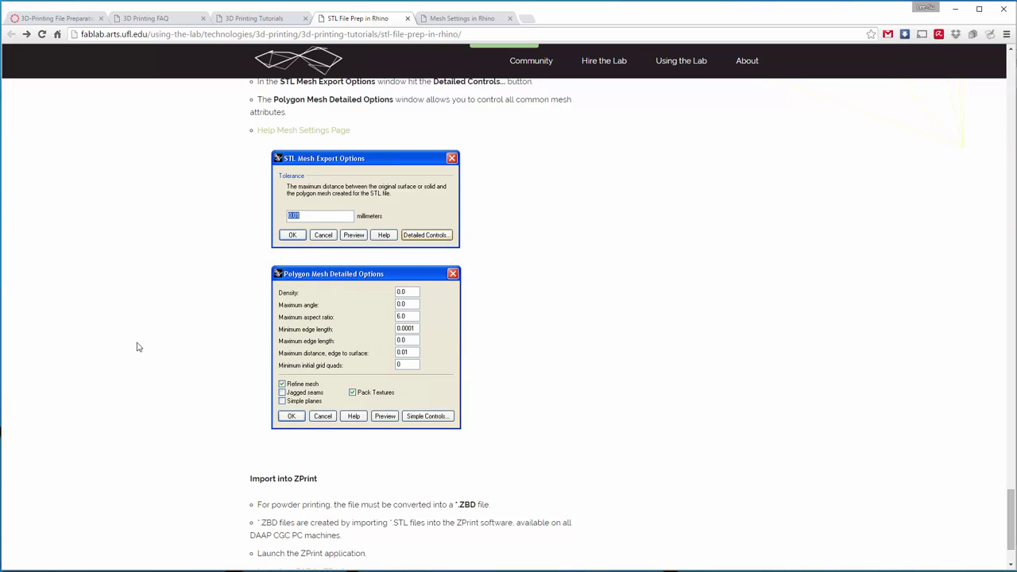
scroll(139, 342, down, 1)
scroll(139, 342, up, 2)
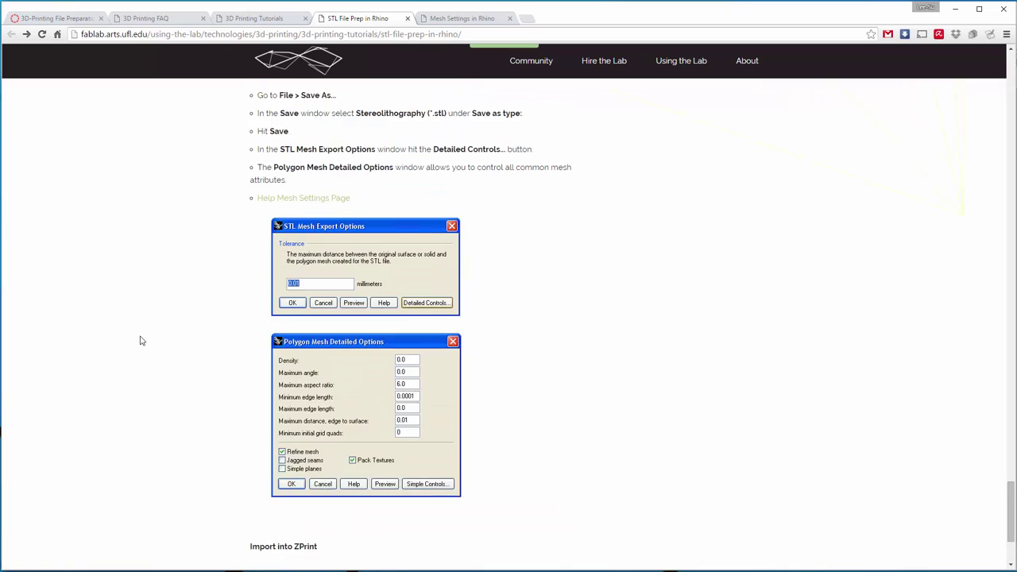
scroll(139, 342, down, 2)
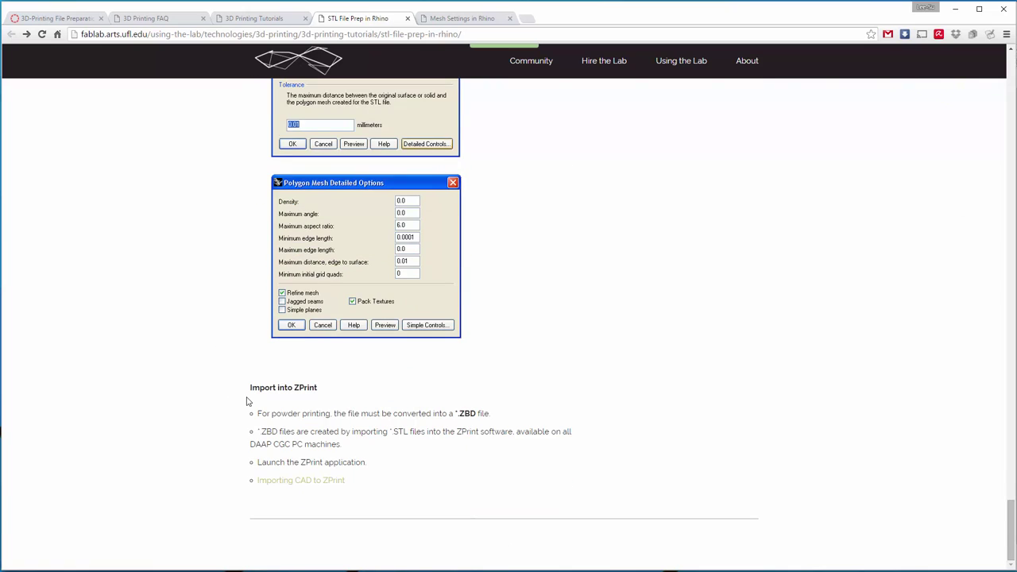
scroll(246, 402, up, 3)
scroll(256, 401, up, 7)
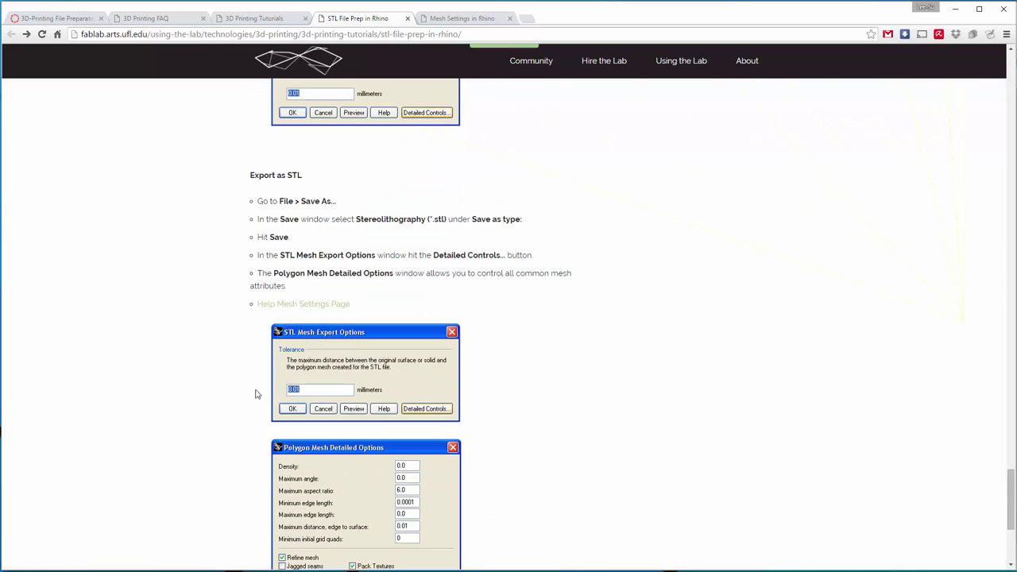
scroll(397, 302, up, 12)
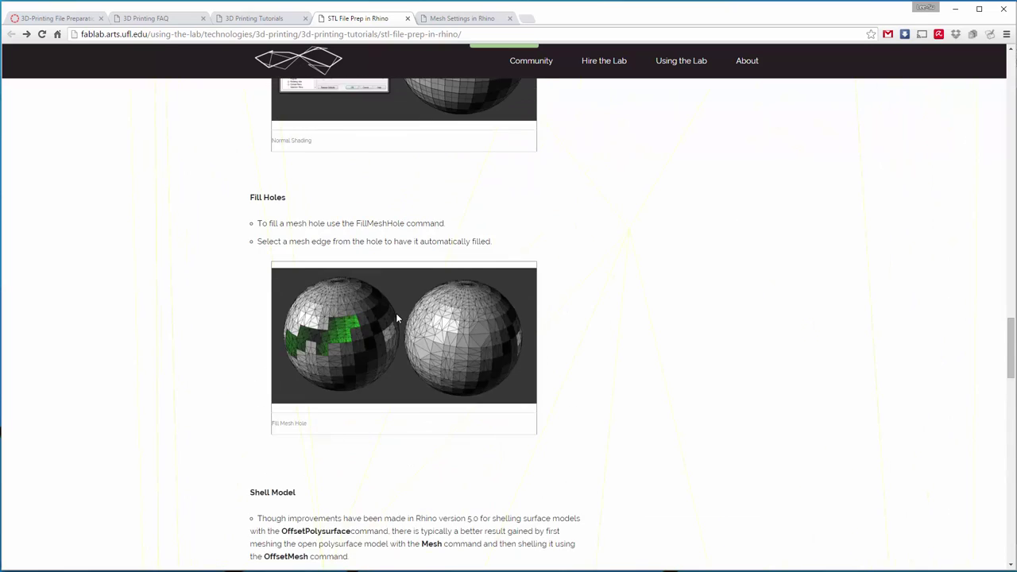
scroll(391, 312, up, 15)
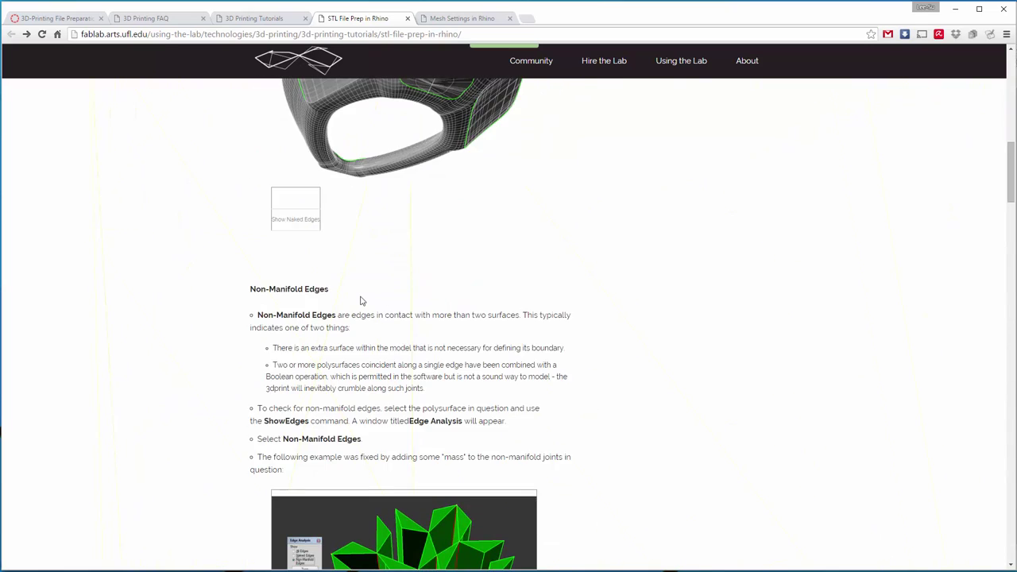
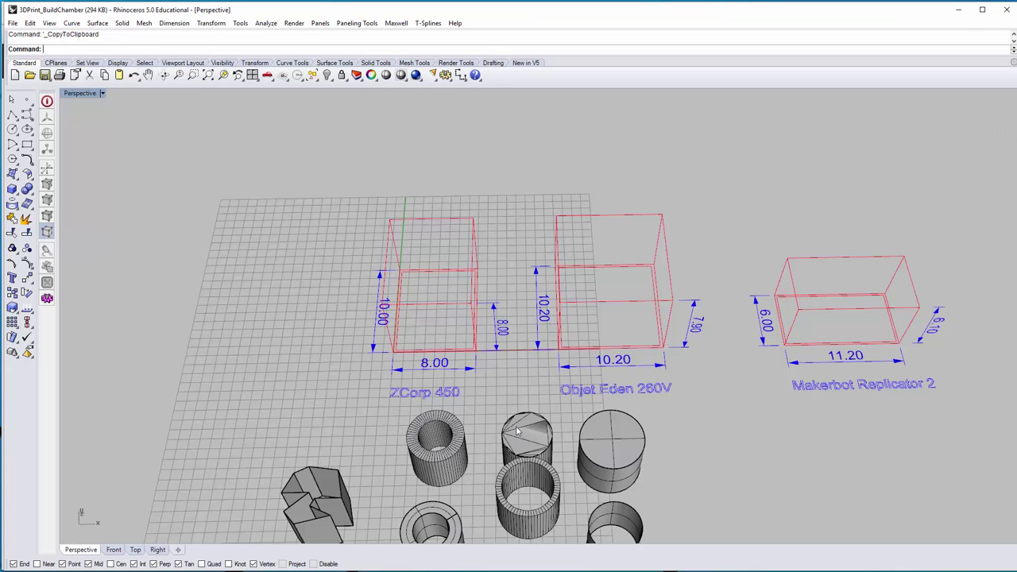
Pan the build chamber view, then orbit around the hollow orange Tube_200_400_3DPrint parts from several angles.
shift+right_drag(517, 429, 454, 322)
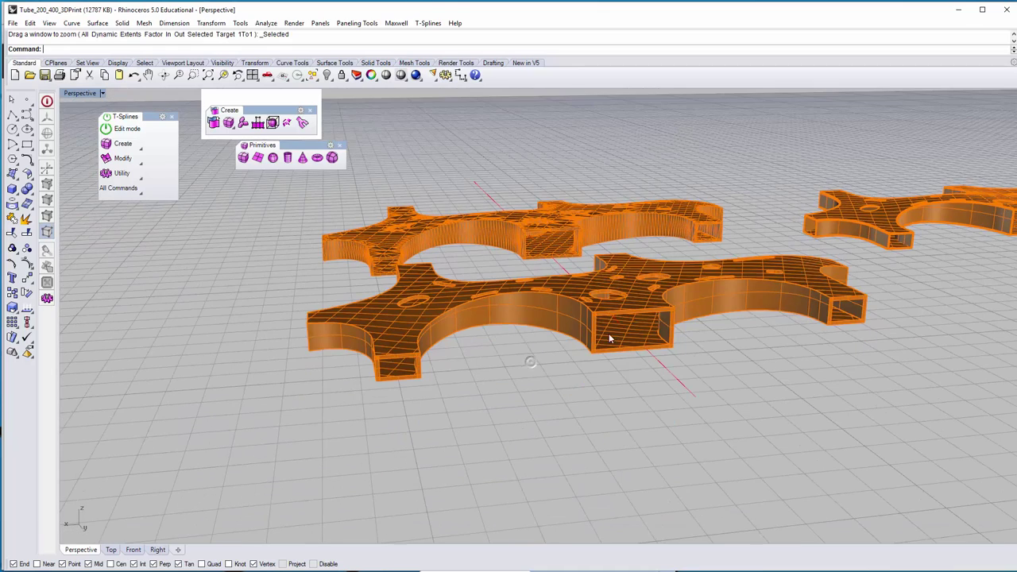
click(531, 363)
right_drag(620, 312, 628, 306)
click(638, 236)
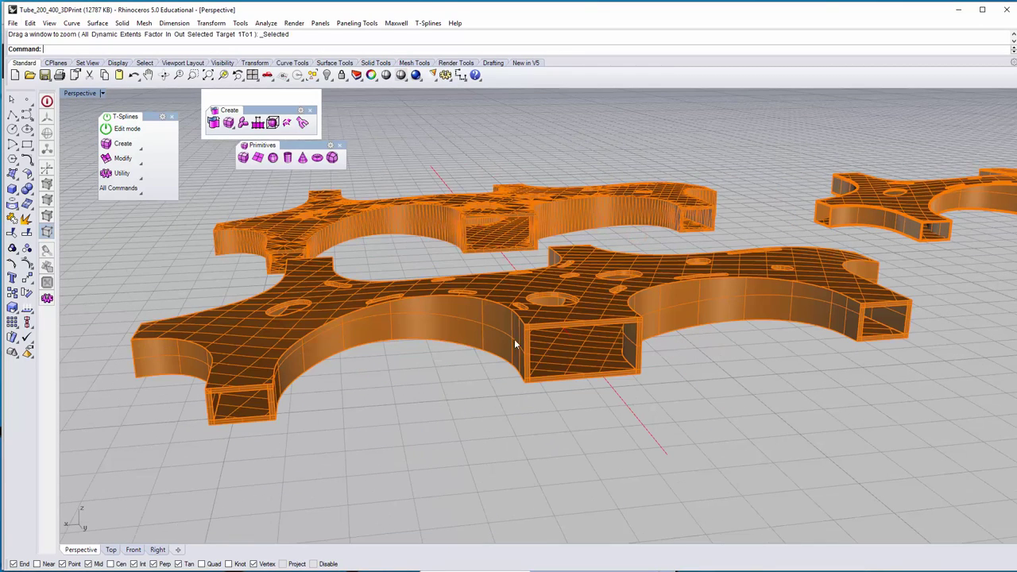
right_drag(574, 278, 514, 345)
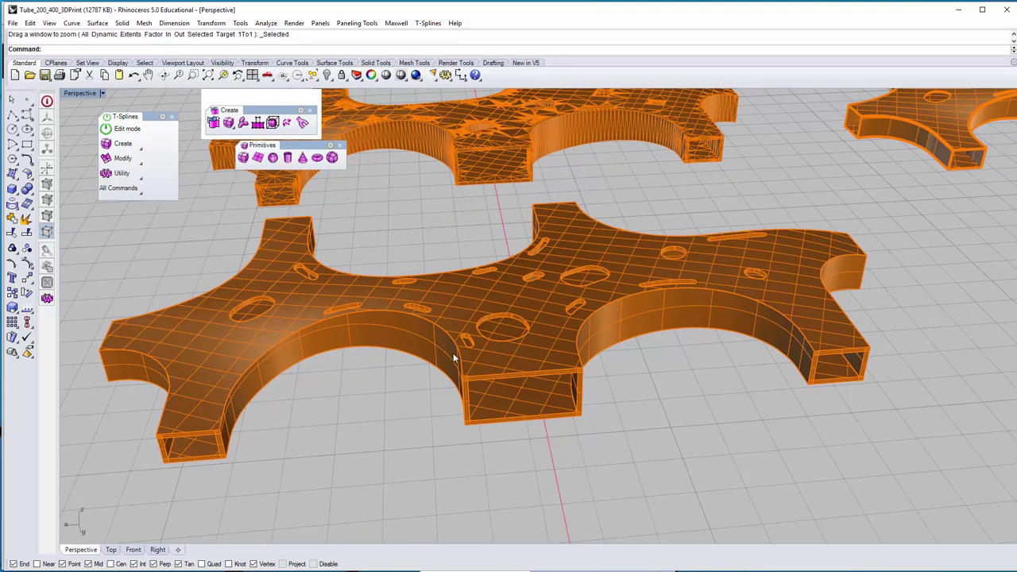
right_drag(307, 363, 243, 338)
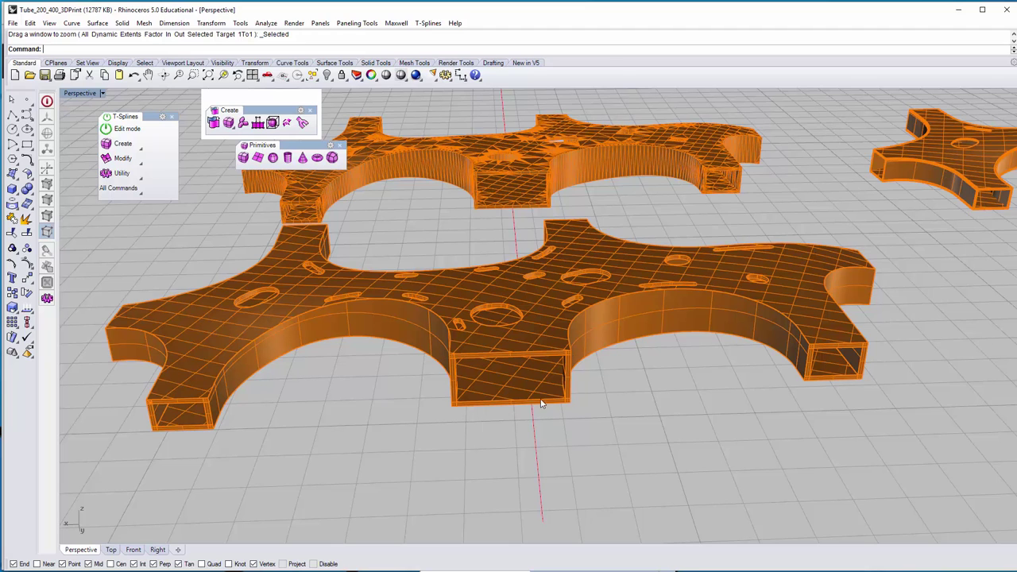
right_drag(551, 284, 524, 205)
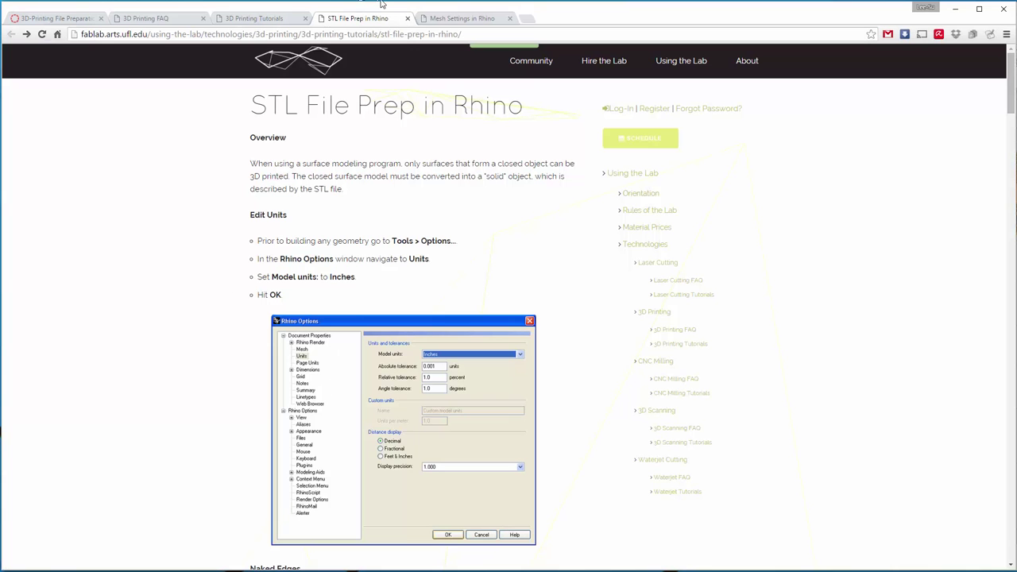
Browse the 3D Printing Tutorials, STL File Prep in Rhino and Mesh Settings in Rhino pages.
scroll(157, 240, down, 3)
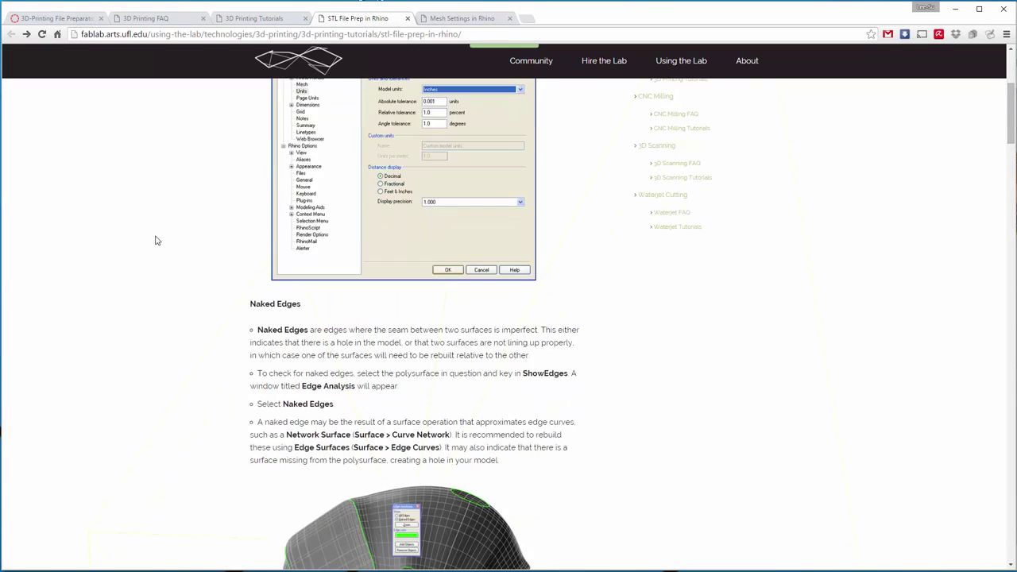
click(224, 17)
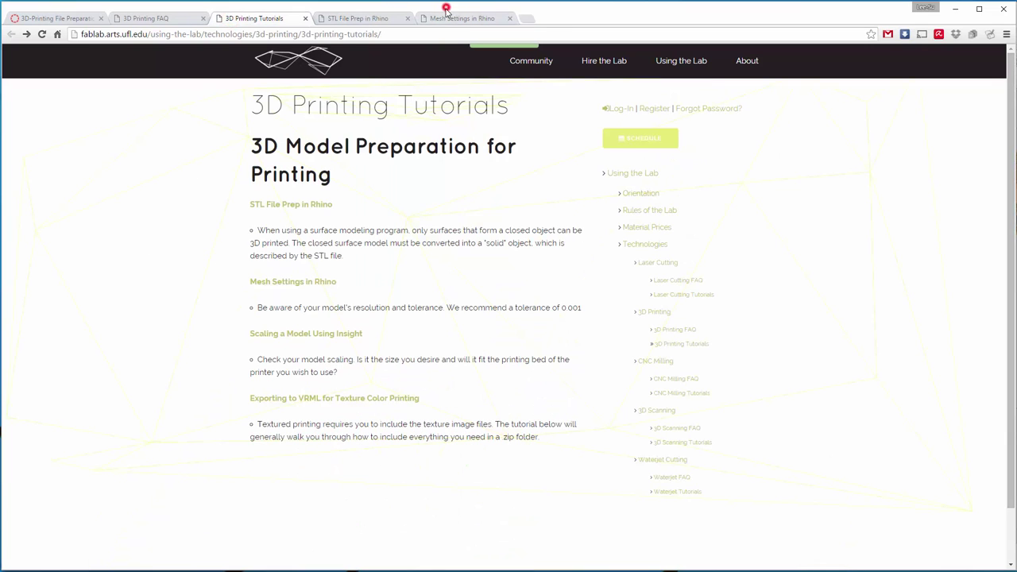
click(371, 16)
scroll(201, 301, down, 20)
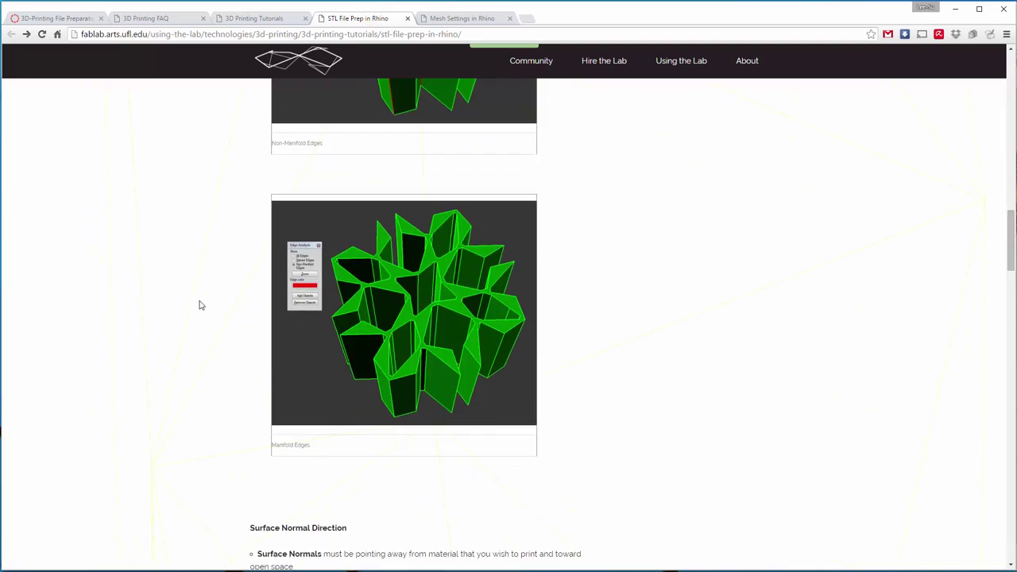
scroll(198, 305, down, 20)
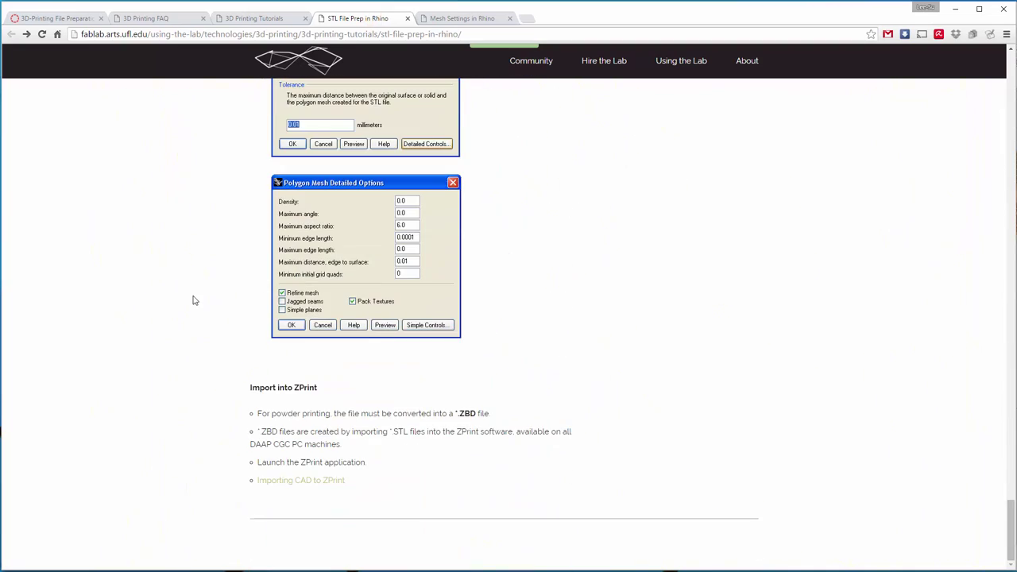
click(439, 17)
scroll(139, 326, down, 15)
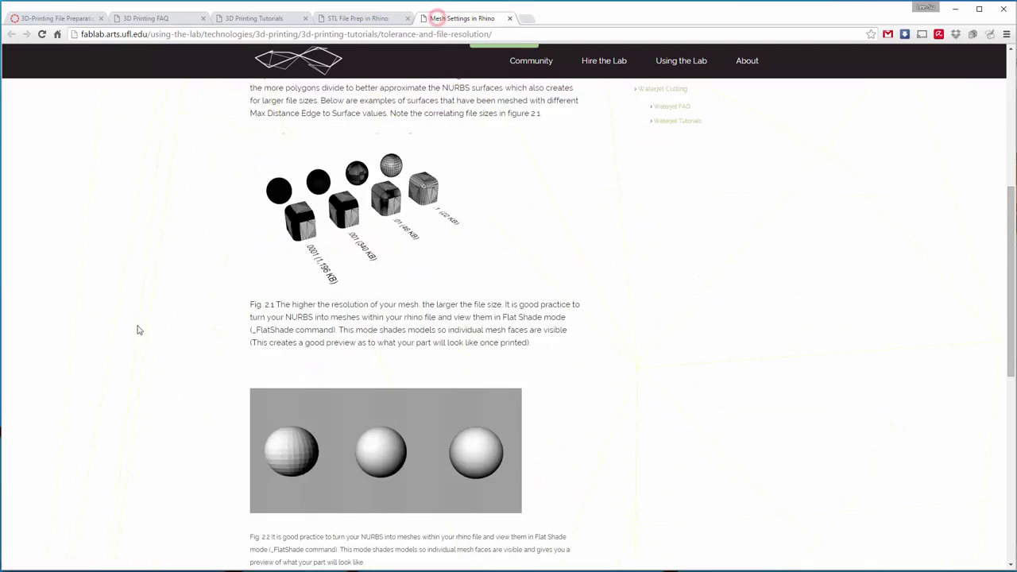
scroll(145, 322, down, 1)
scroll(146, 320, up, 2)
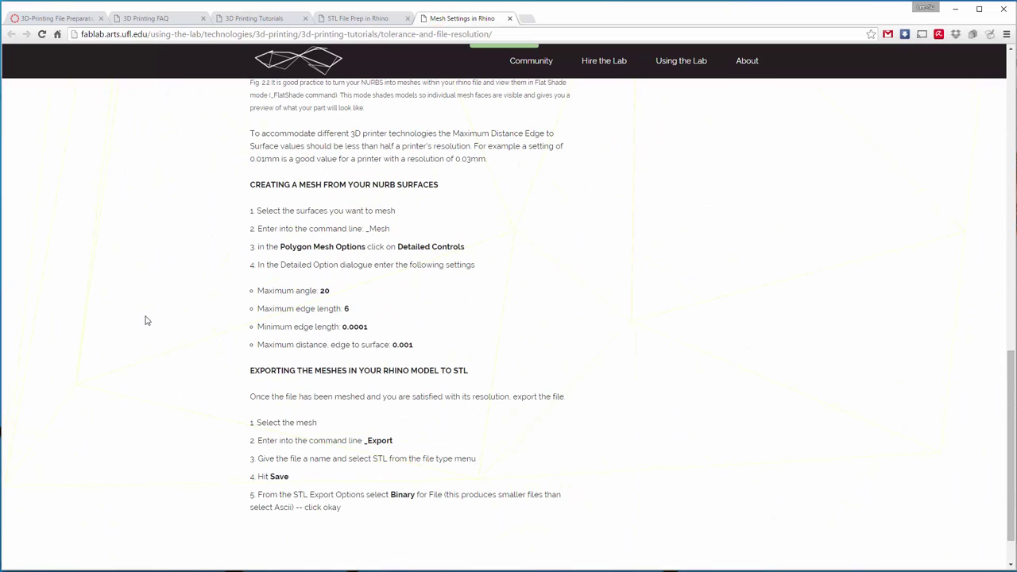
scroll(154, 250, up, 4)
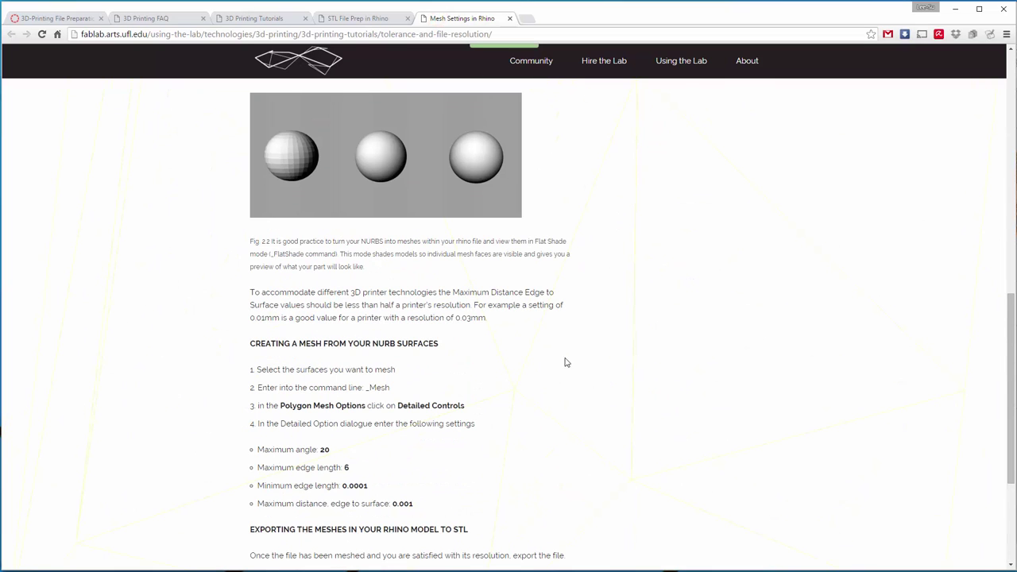
Read the 3D Printing FAQ's minimum thickness items, highlighting the Makerbot 1/8" entry.
click(159, 18)
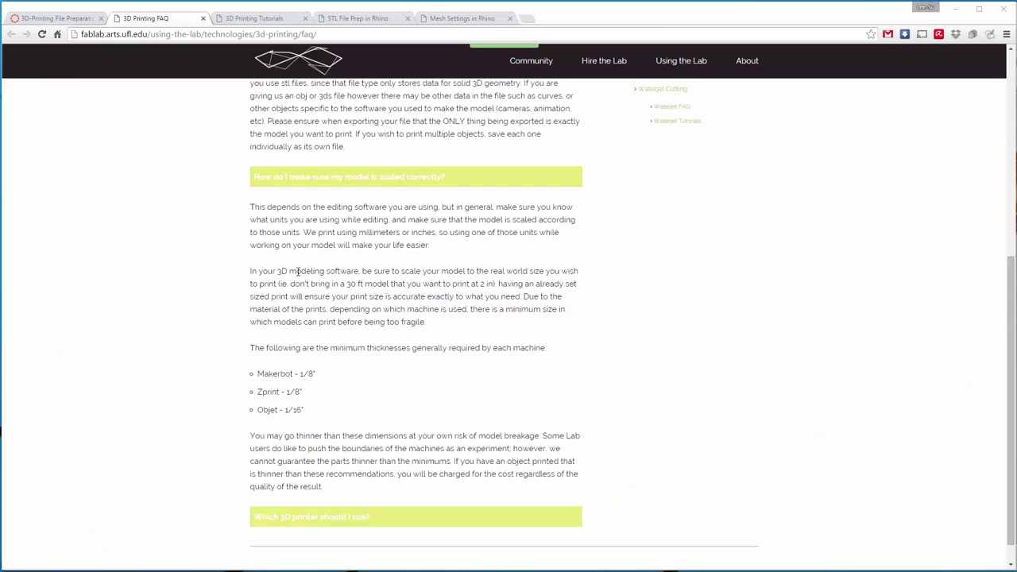
scroll(211, 82, up, 6)
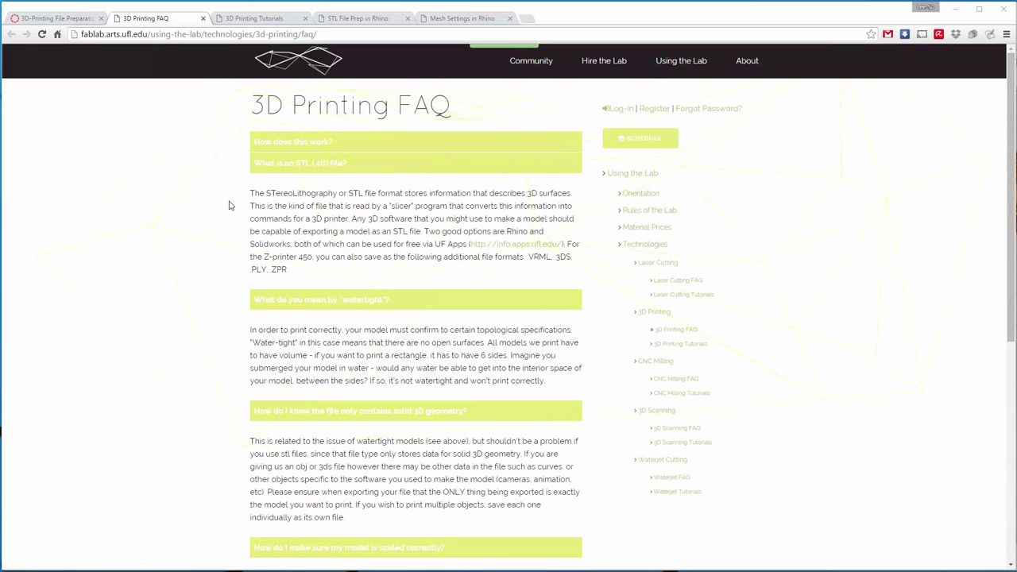
scroll(238, 262, down, 5)
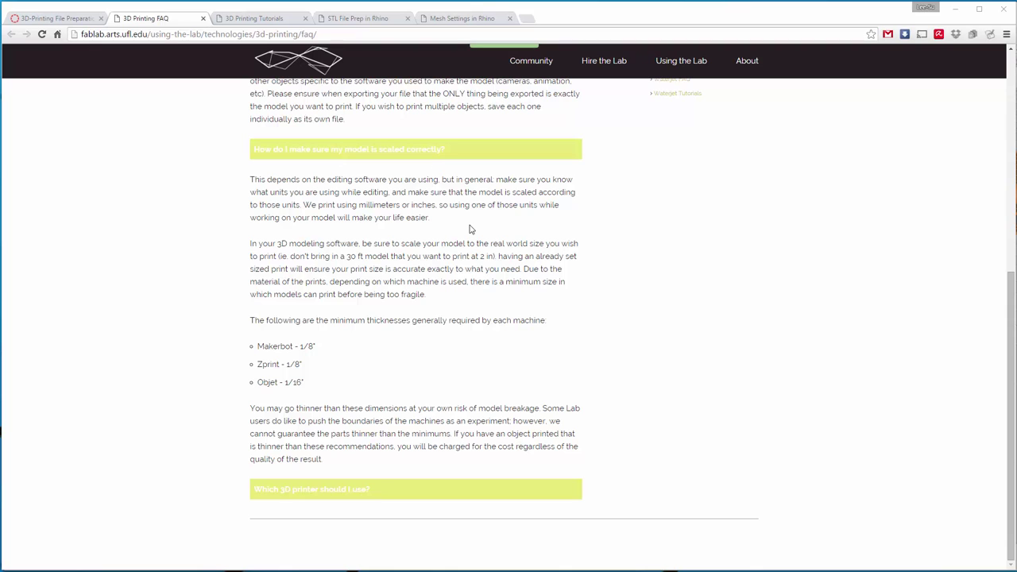
drag(311, 384, 246, 336)
click(246, 335)
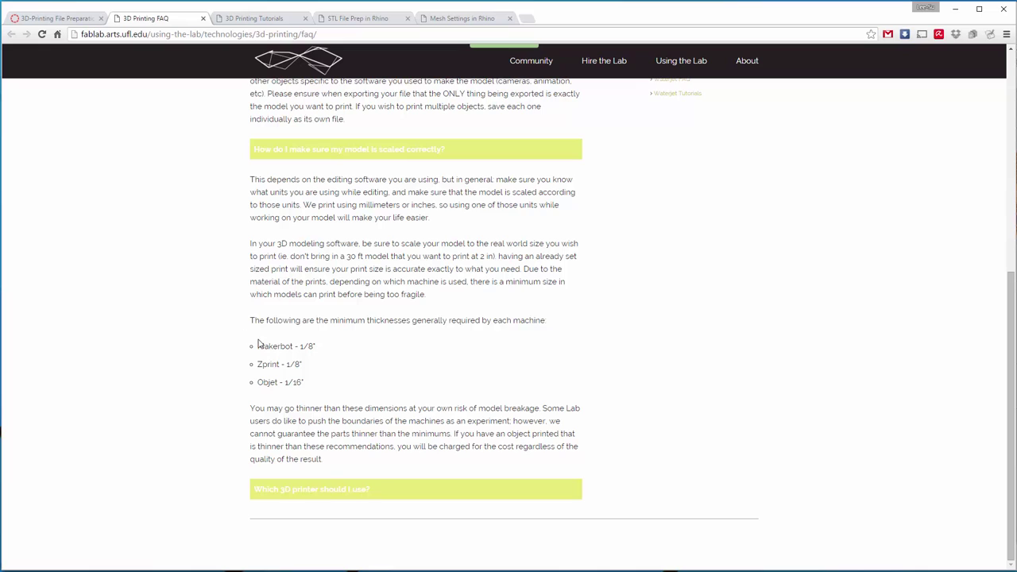
drag(319, 344, 261, 347)
click(262, 348)
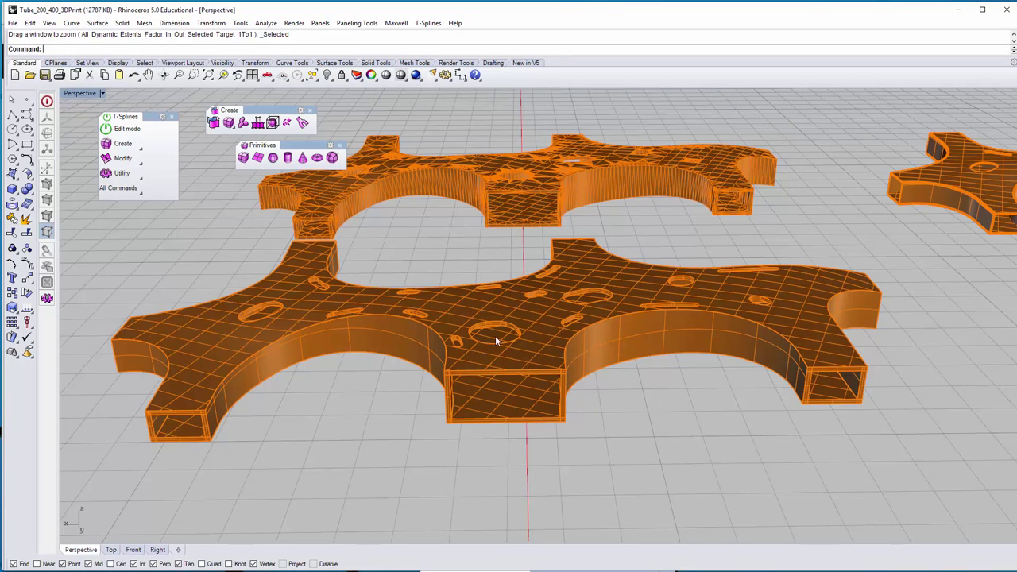
right_drag(495, 336, 424, 307)
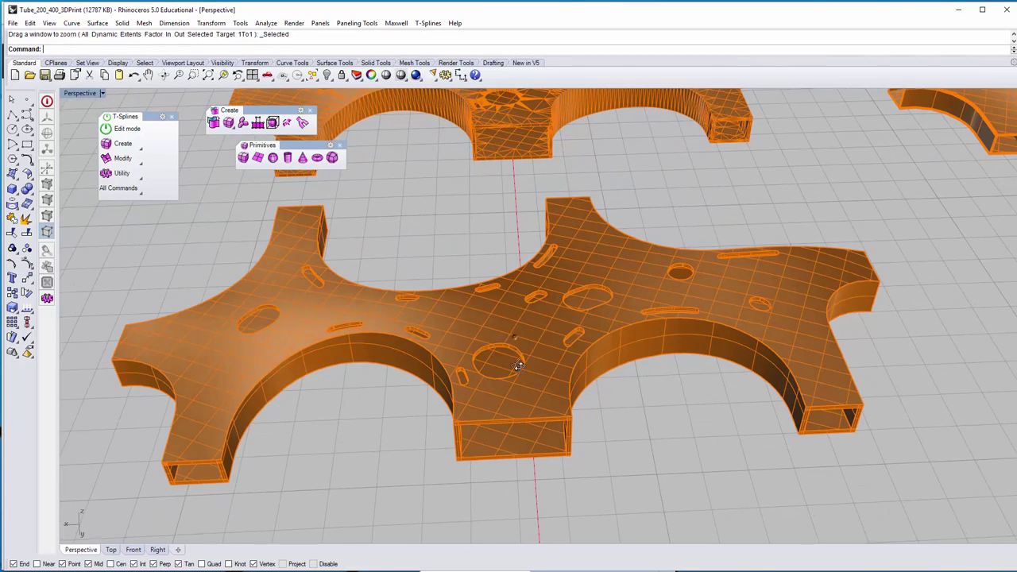
right_drag(517, 387, 521, 344)
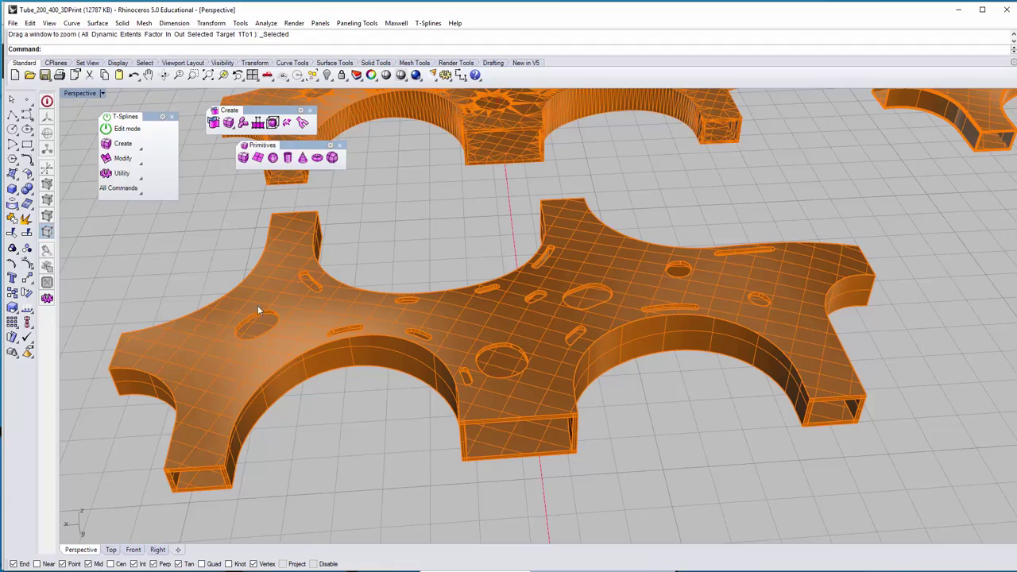
right_drag(449, 376, 677, 326)
click(523, 407)
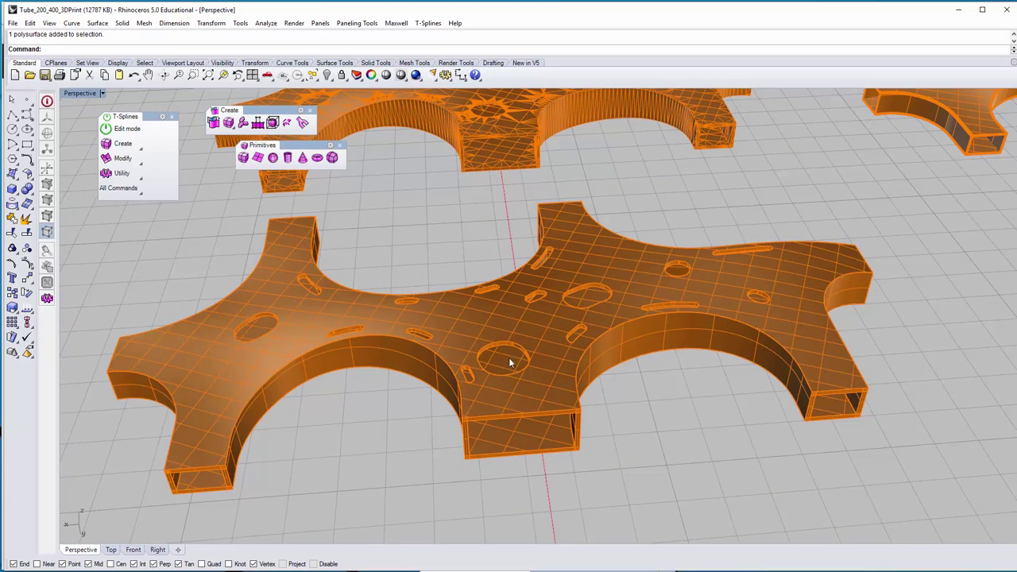
drag(513, 363, 409, 406)
key(ctrl+z)
right_drag(572, 228, 484, 272)
click(681, 204)
right_drag(680, 204, 539, 278)
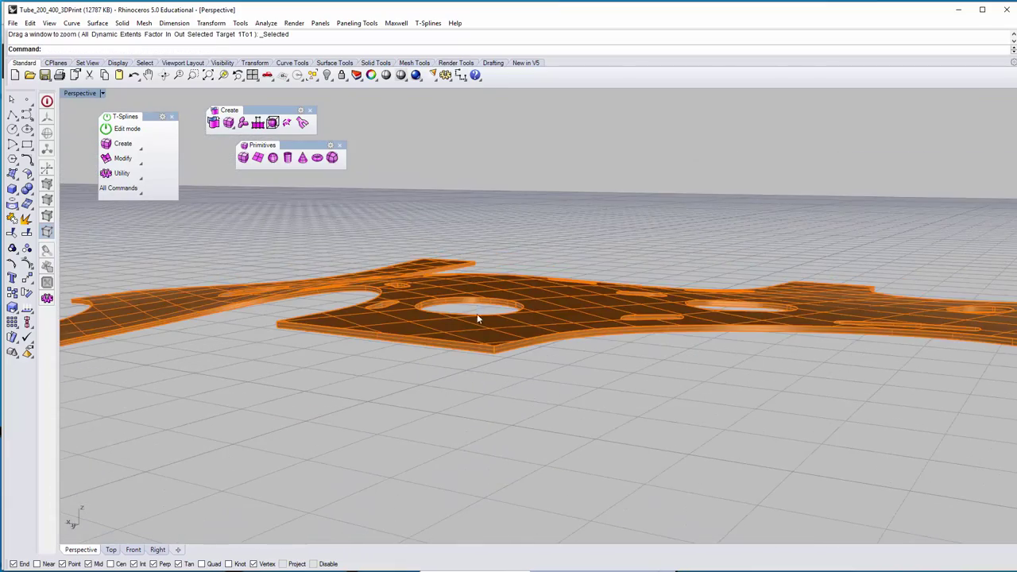
right_drag(478, 318, 356, 317)
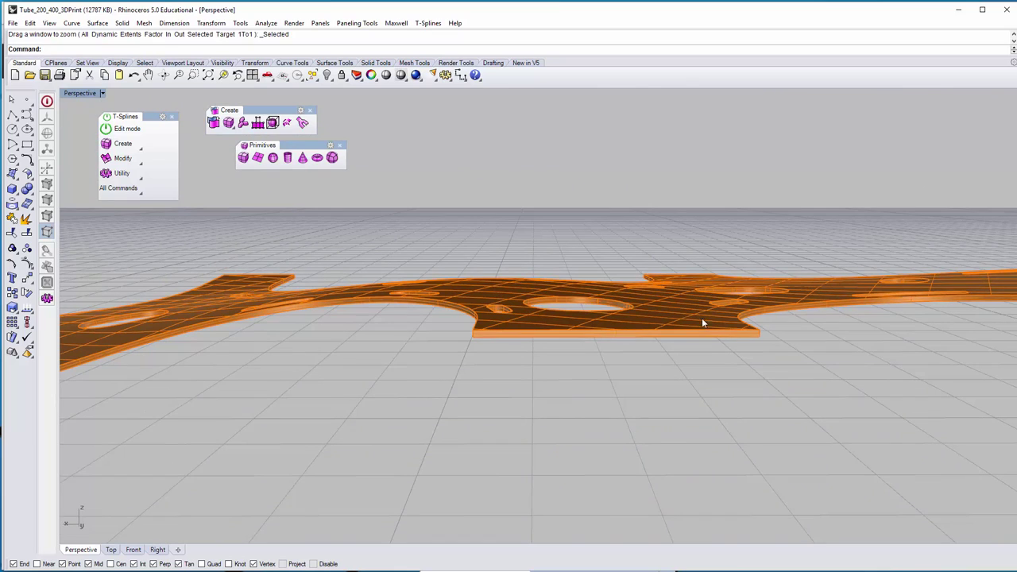
right_drag(578, 271, 302, 318)
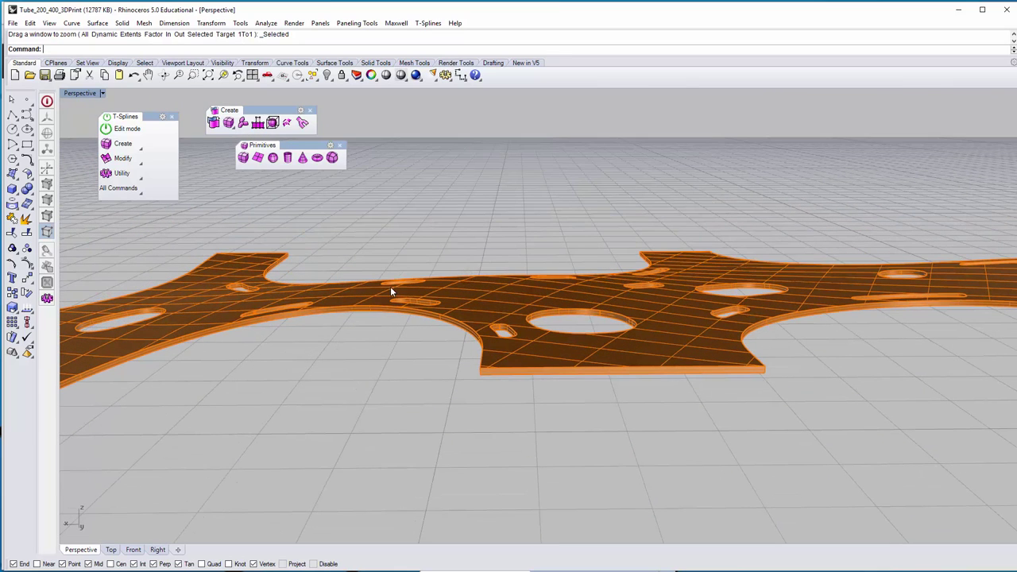
drag(678, 266, 437, 363)
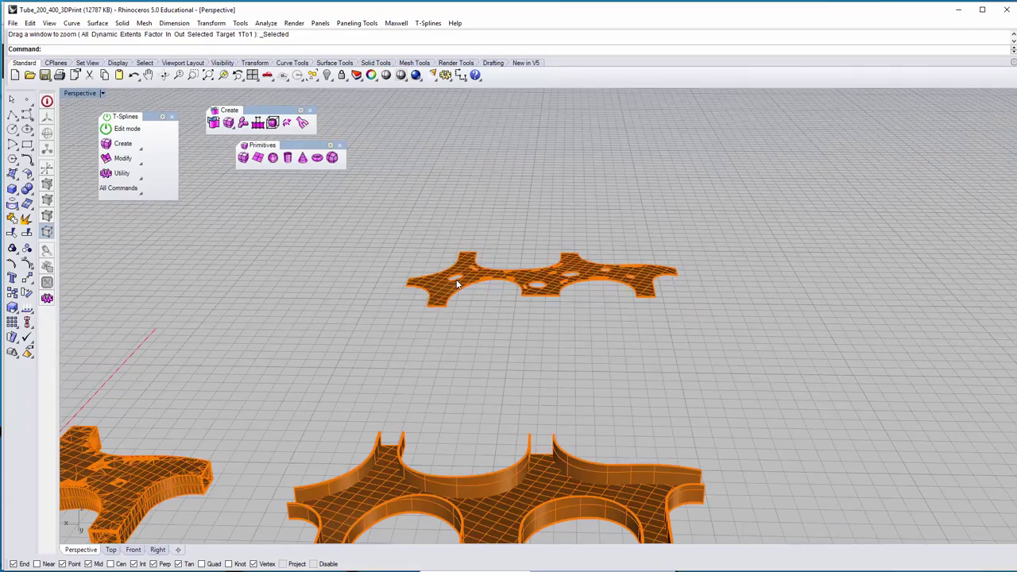
key(ctrl+z)
right_drag(438, 363, 524, 408)
click(522, 402)
click(610, 307)
key(ctrl+alt+e)
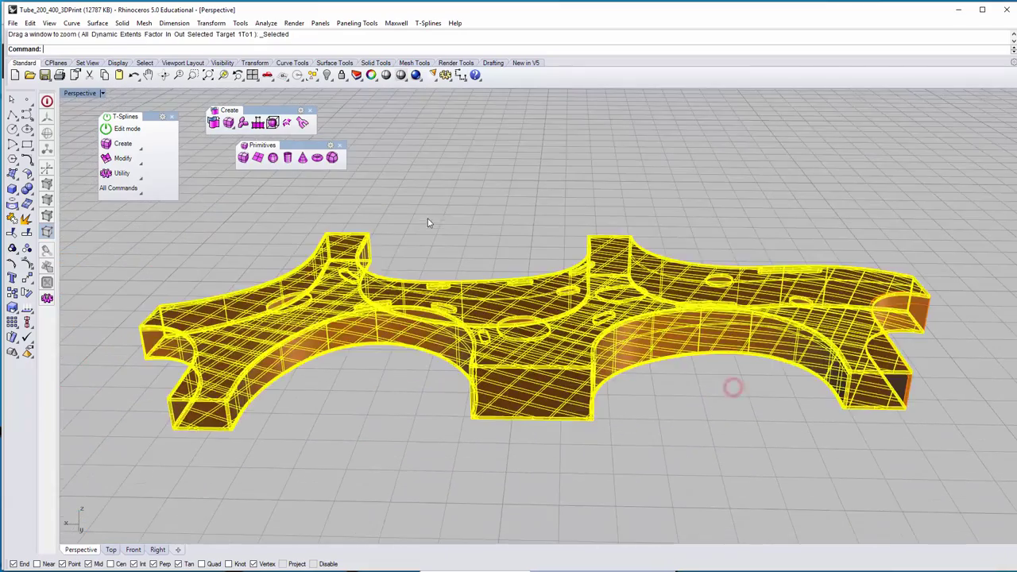
click(404, 197)
right_drag(586, 271, 549, 374)
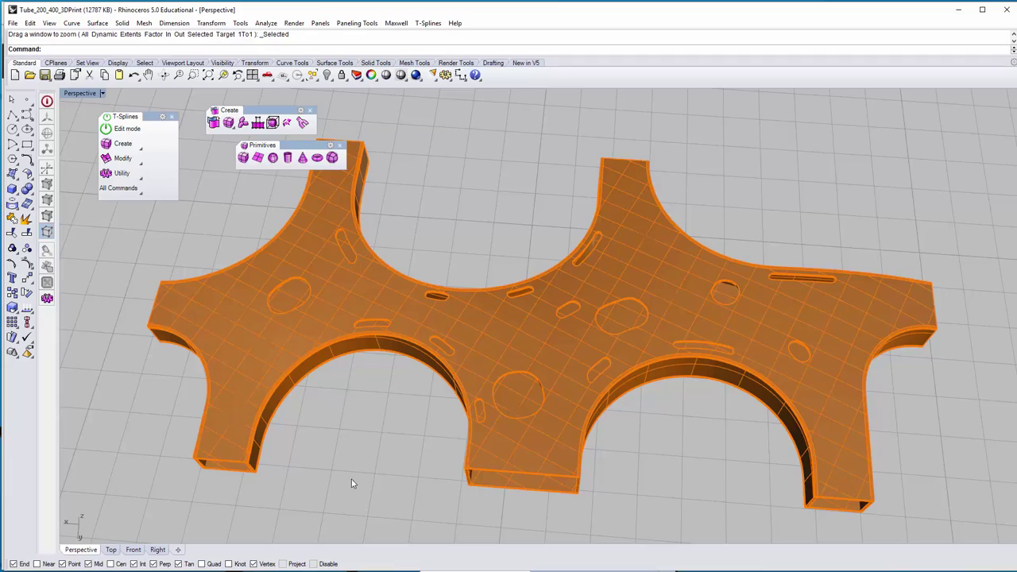
mouse_move(351, 479)
right_down()
mouse_move(357, 447)
mouse_move(390, 424)
mouse_move(321, 400)
mouse_move(336, 376)
mouse_move(323, 390)
mouse_move(325, 382)
mouse_move(303, 501)
mouse_move(350, 476)
right_up()
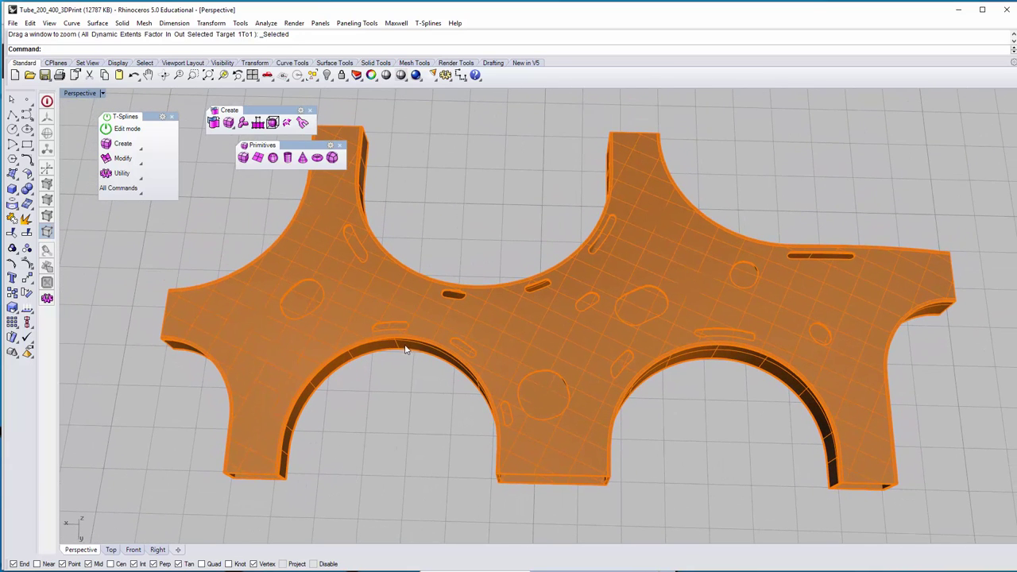
right_drag(405, 348, 429, 388)
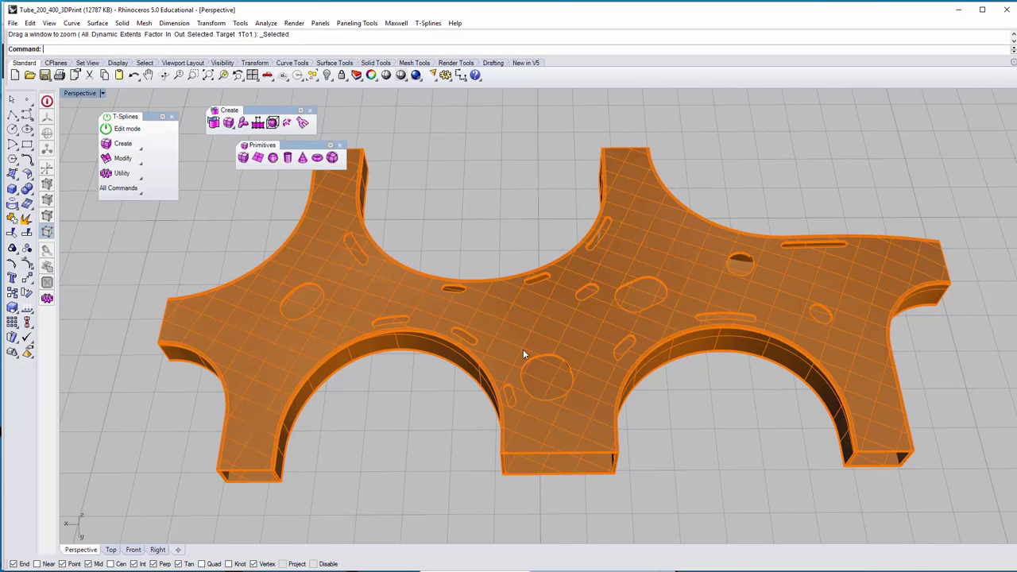
Go back to the 3D Printing FAQ page in Chrome and scroll through it.
key(alt+Tab)
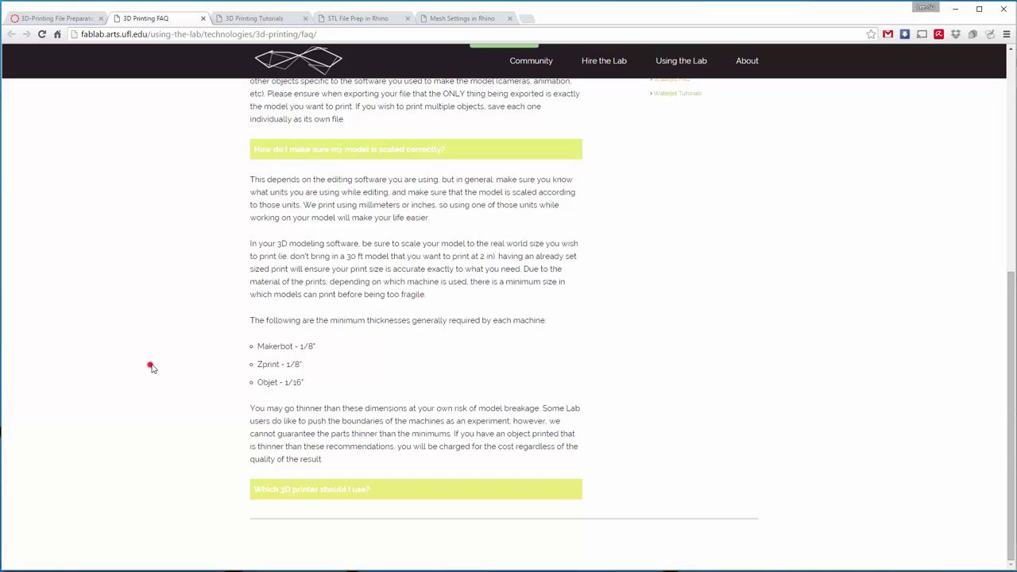
click(148, 364)
scroll(124, 386, up, 4)
click(125, 386)
scroll(191, 424, down, 2)
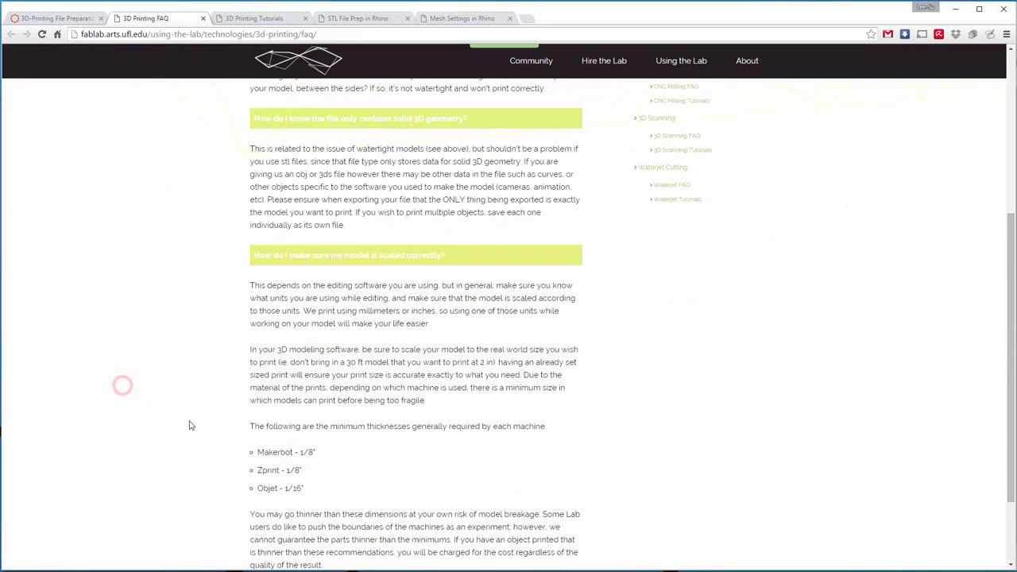
Bring up the FabExamples folder and clear the V3Meshed file selection.
key(alt+Tab)
click(449, 350)
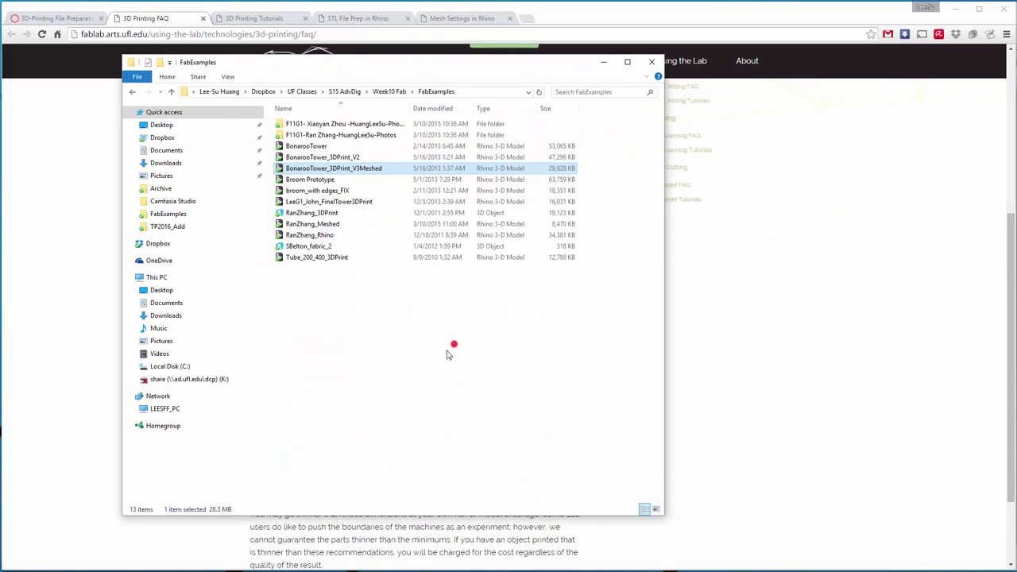
click(458, 415)
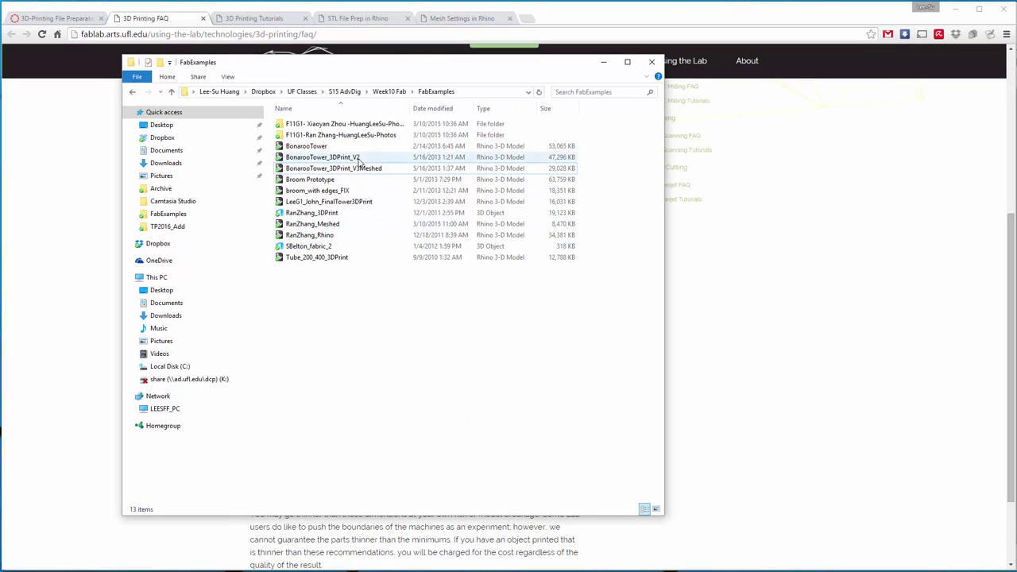
Open the first photo in the F11G1 folder and enlarge the viewer to full screen.
double_click(346, 123)
double_click(294, 129)
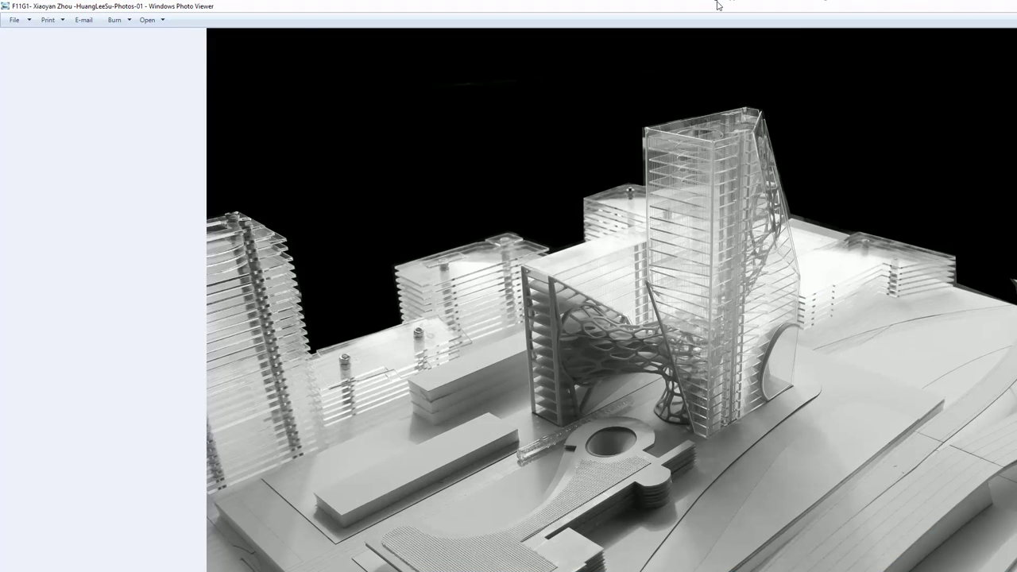
drag(715, 4, 219, 11)
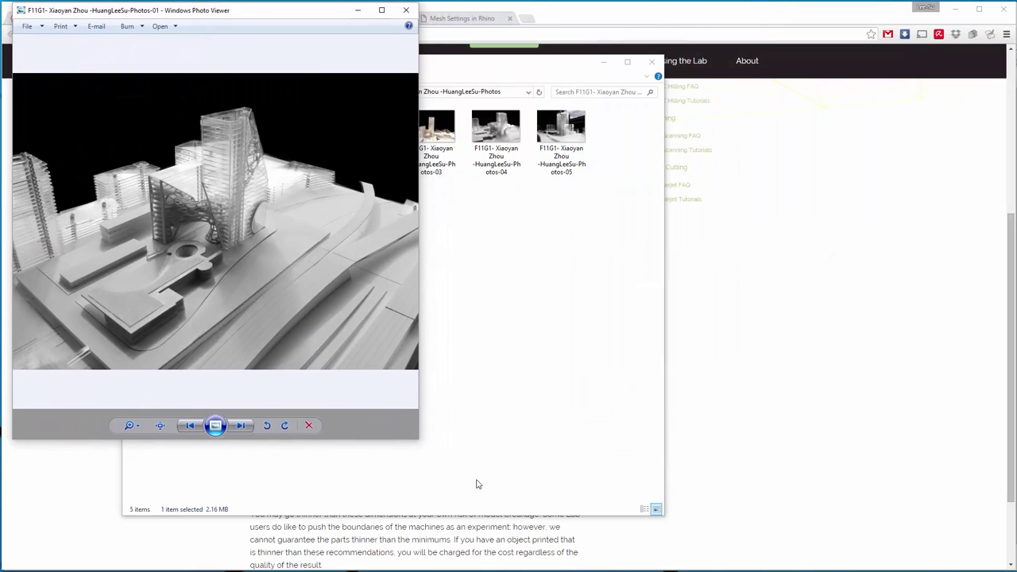
drag(416, 439, 1014, 571)
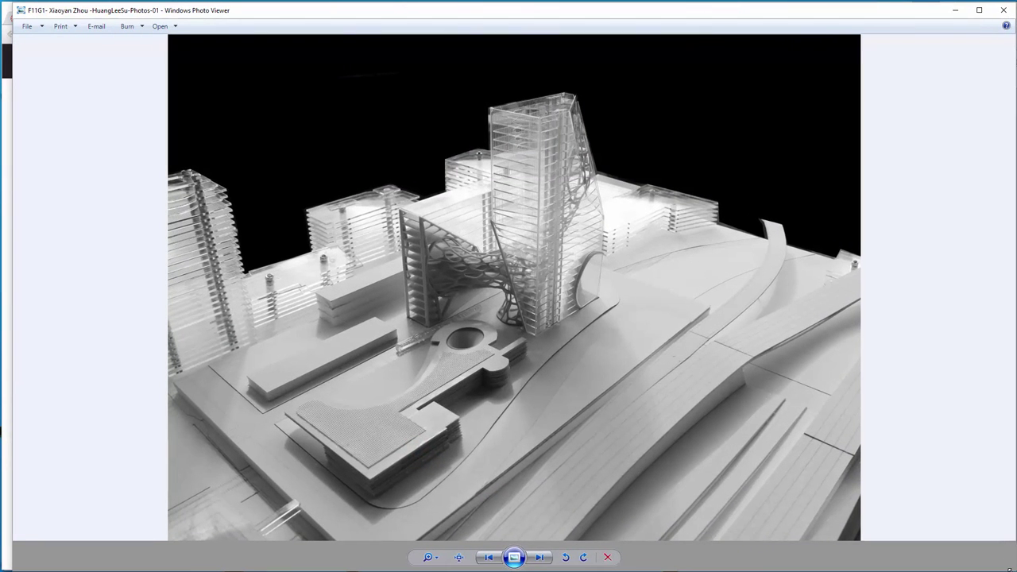
click(672, 333)
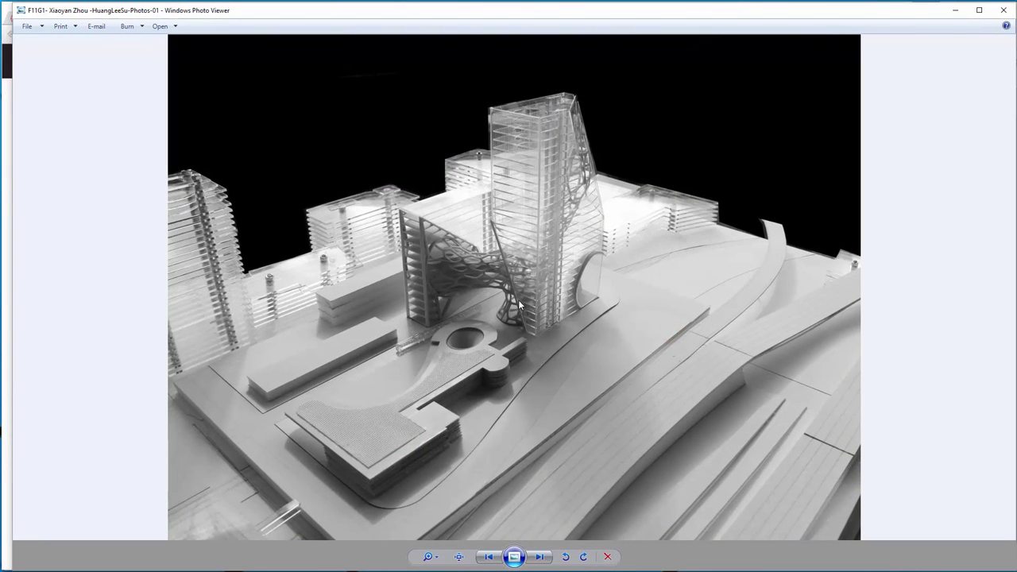
Step through all five F11G1 model photos, then close Photo Viewer.
click(540, 557)
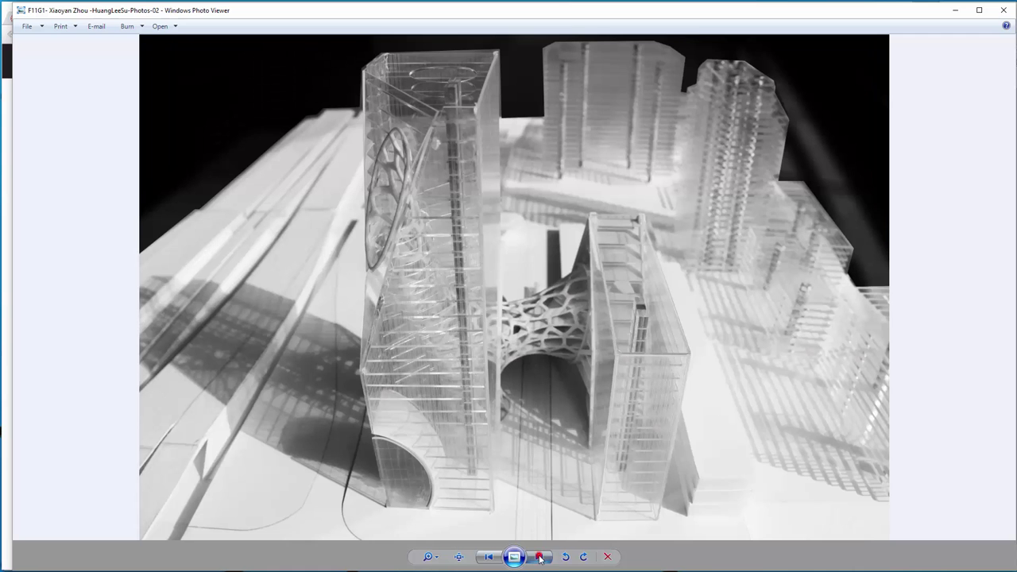
click(540, 557)
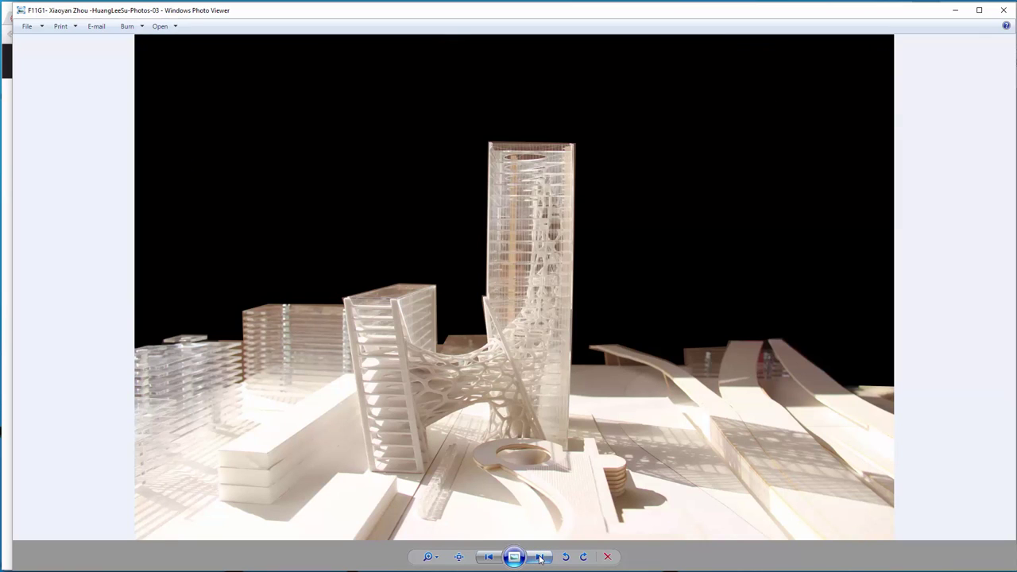
click(540, 557)
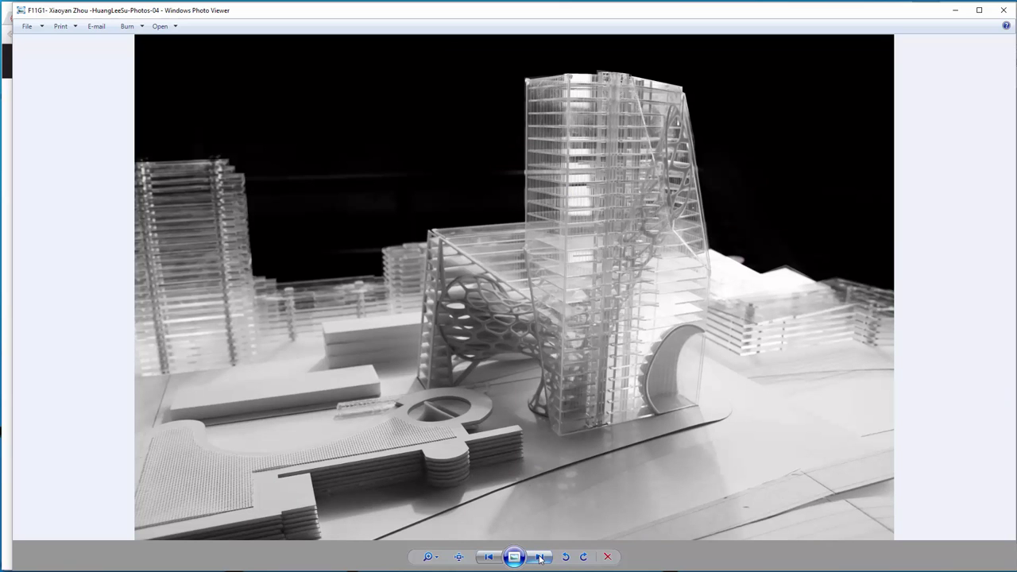
click(540, 557)
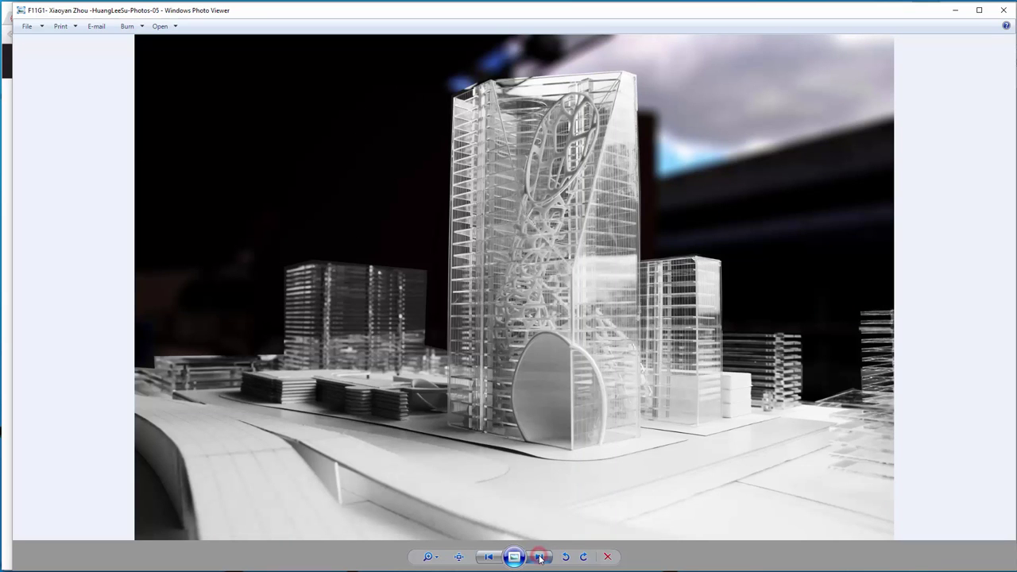
click(539, 557)
click(539, 557)
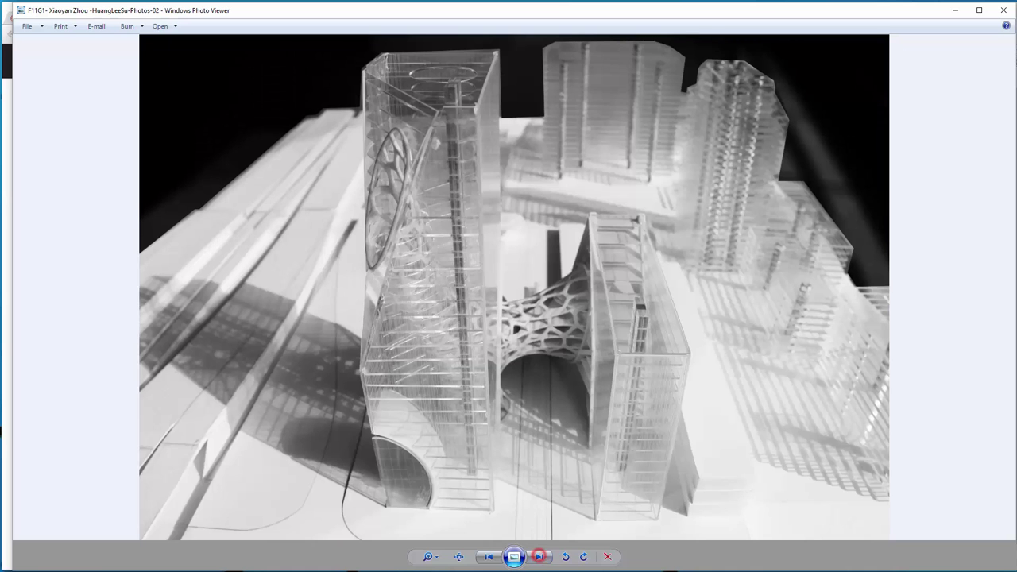
click(1008, 10)
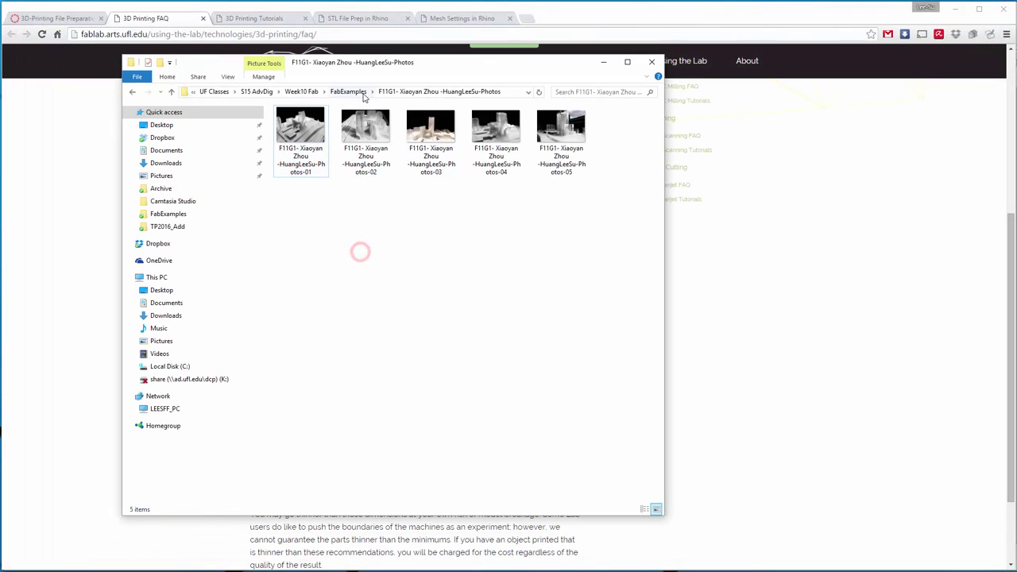
Return to FabExamples and open the first photo in the other student's folder.
click(357, 91)
double_click(340, 134)
double_click(300, 127)
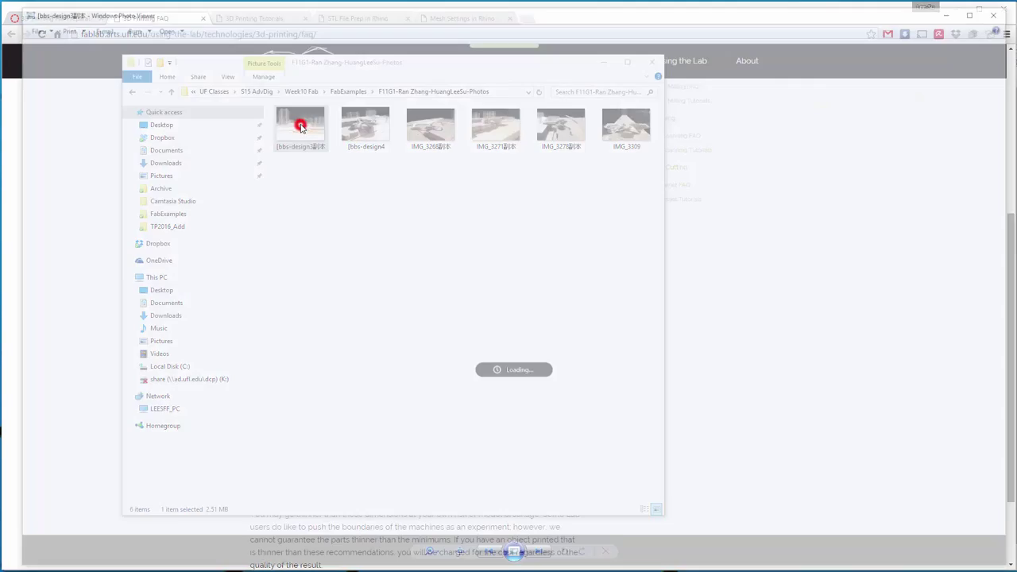
Step through each of that student's printed-model photos, then close Photo Viewer.
click(540, 557)
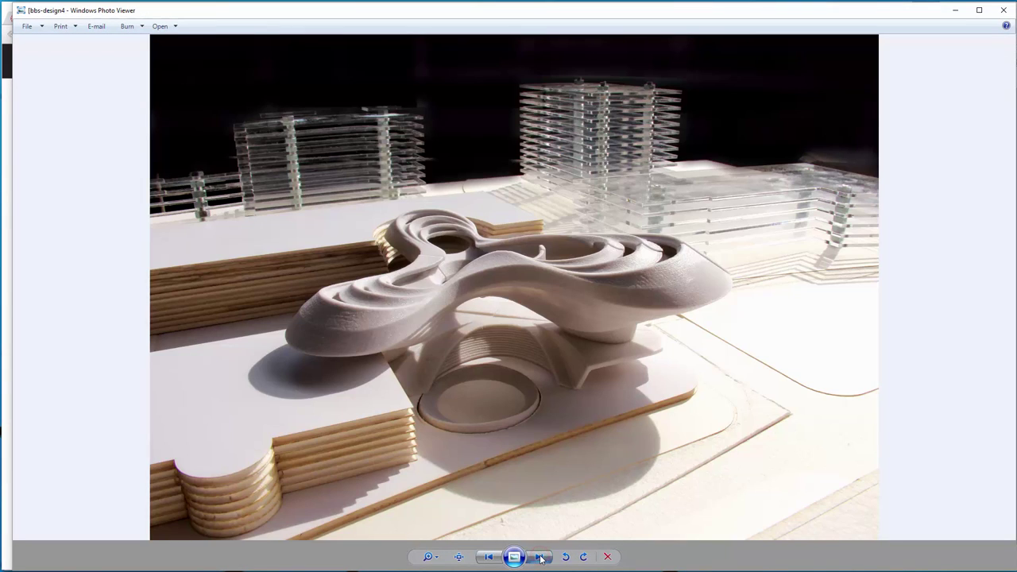
click(540, 557)
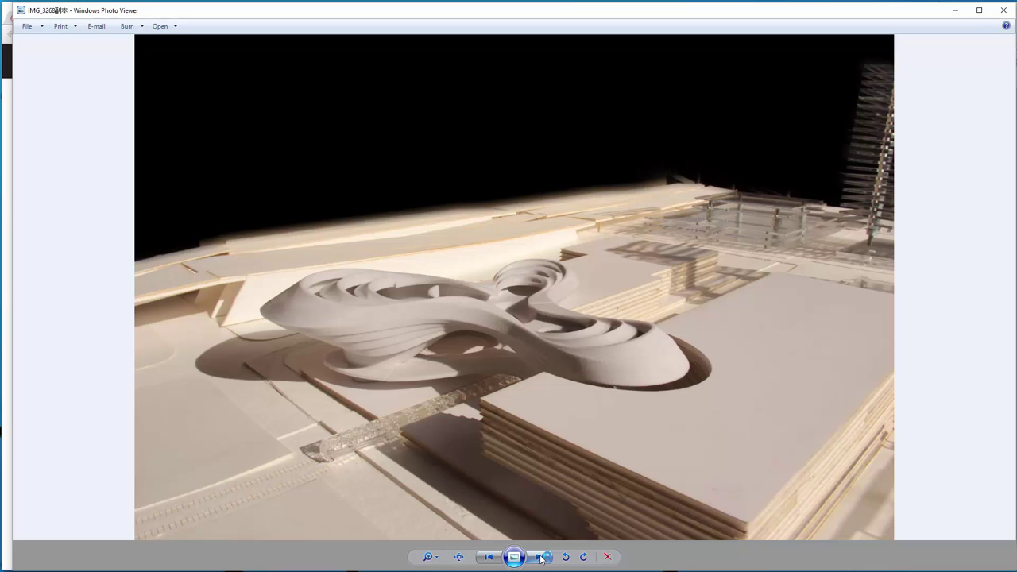
click(540, 557)
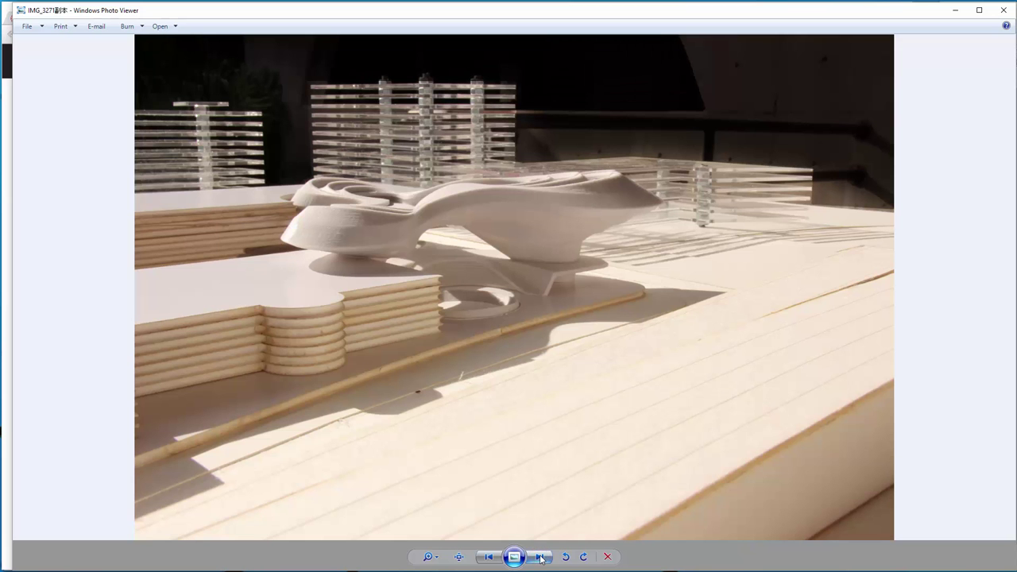
click(540, 557)
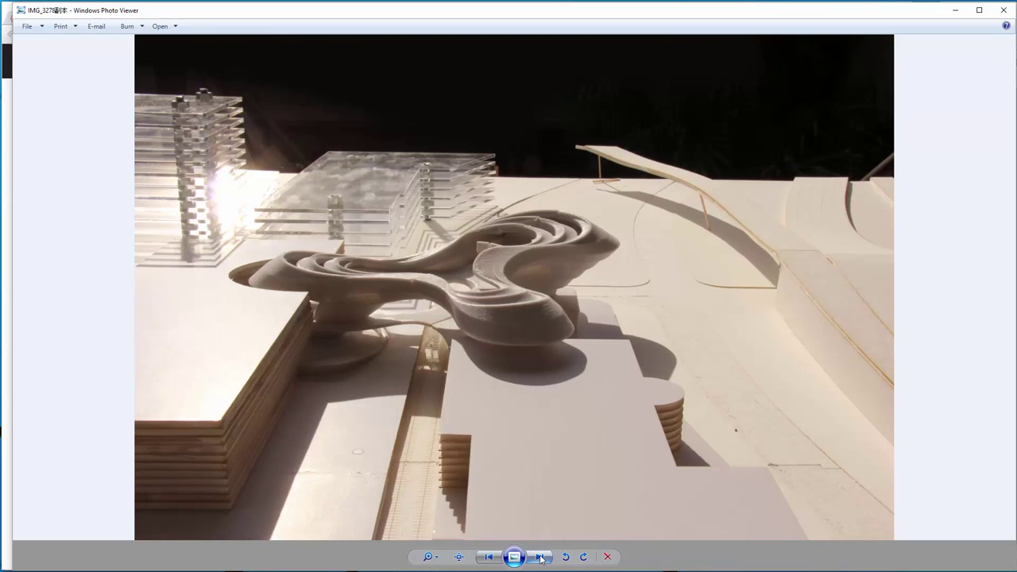
click(540, 557)
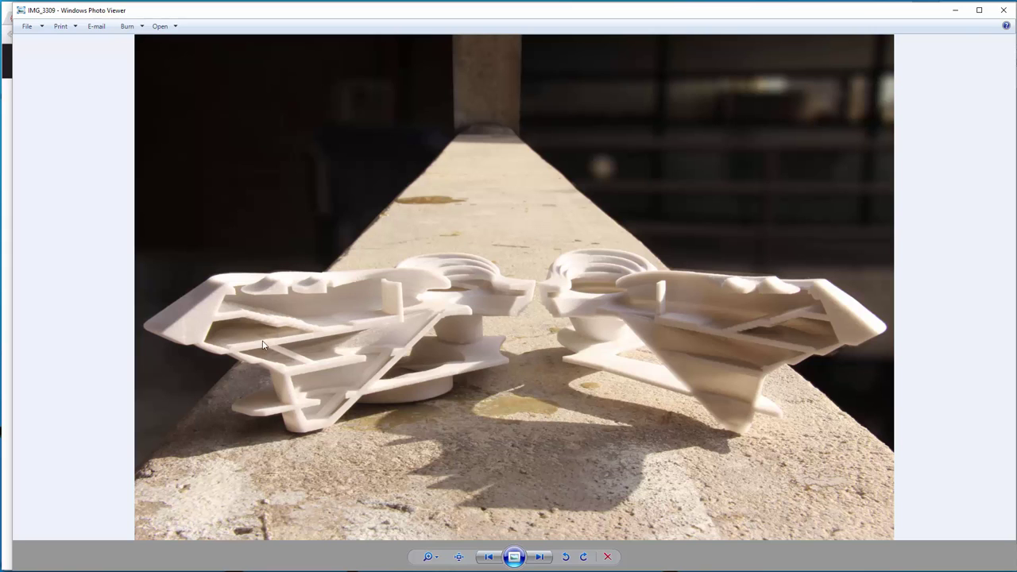
click(538, 558)
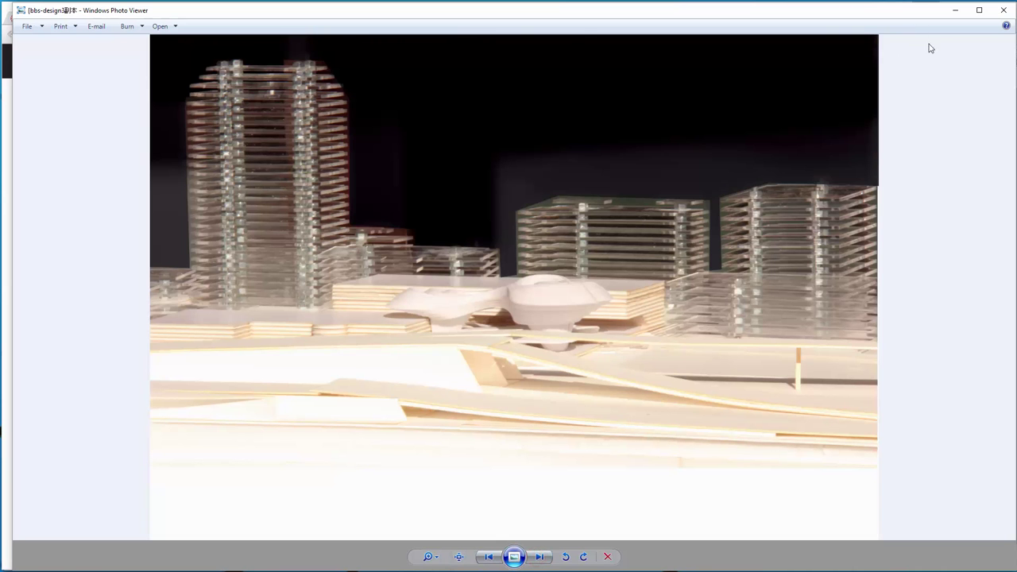
click(1006, 9)
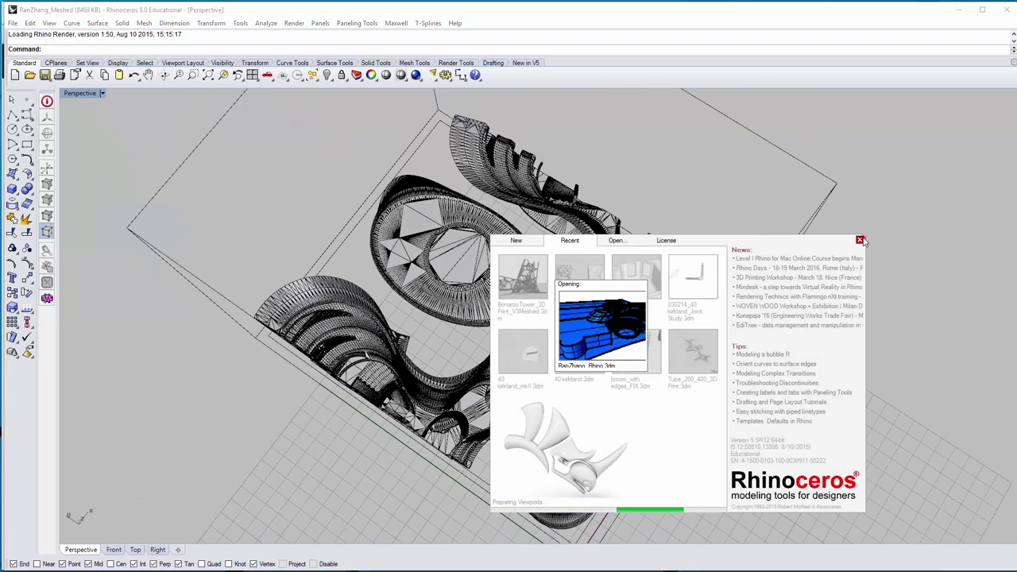
click(859, 240)
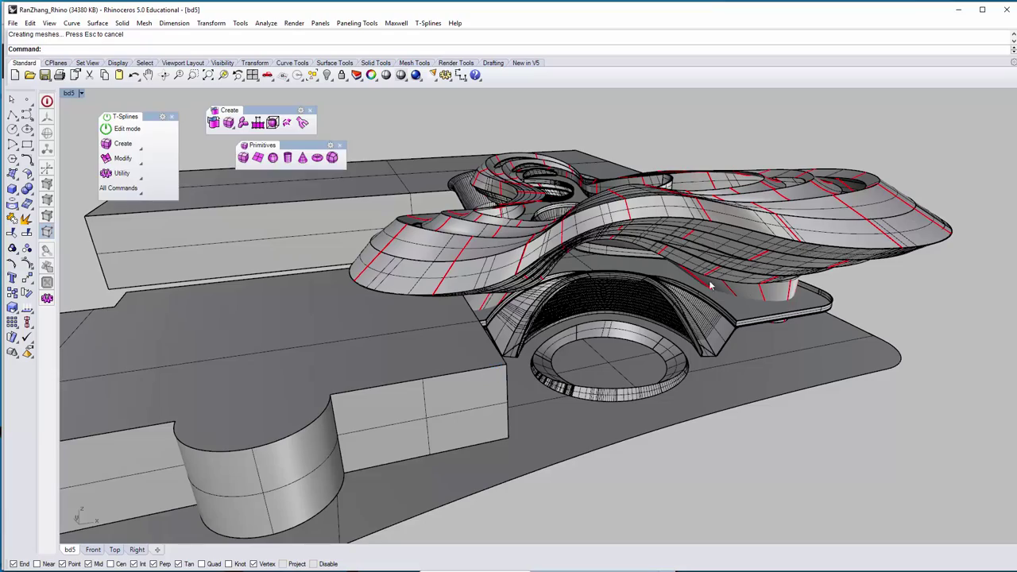
right_drag(711, 286, 604, 322)
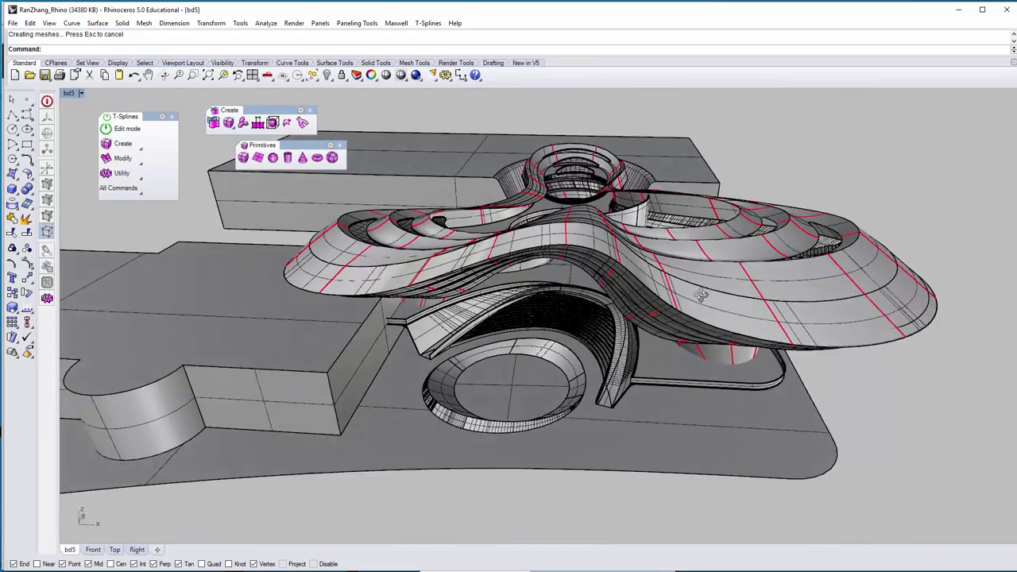
scroll(603, 322, up, 5)
click(560, 319)
click(601, 347)
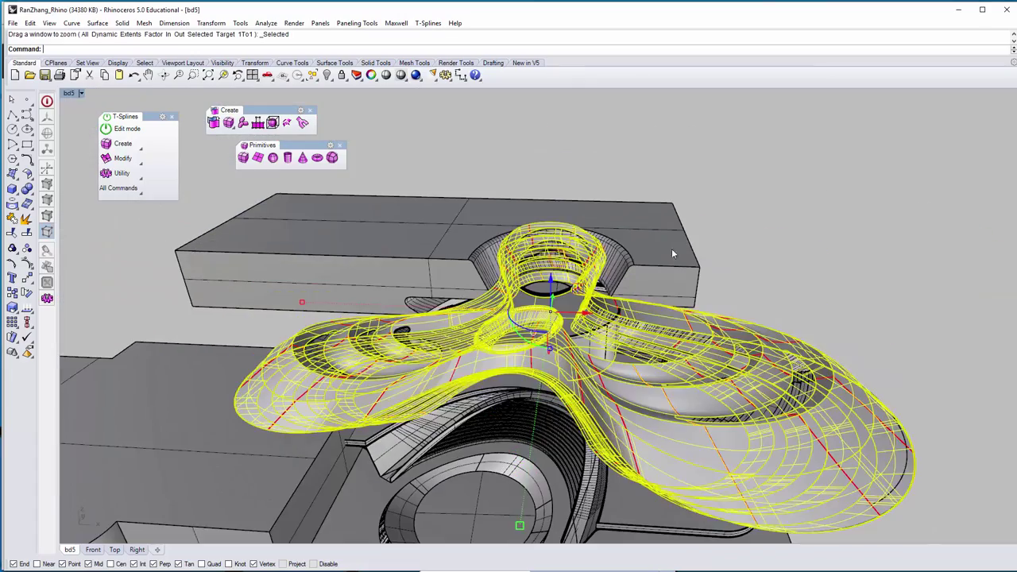
key(Escape)
right_drag(797, 220, 699, 318)
click(455, 412)
scroll(625, 491, down, 4)
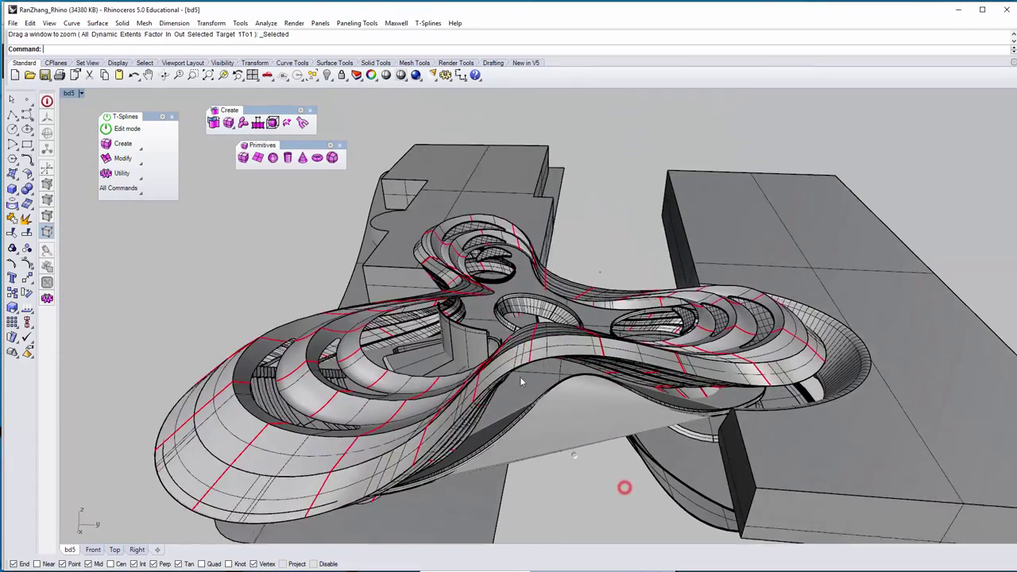
key(ctrl+a)
right_drag(549, 416, 672, 362)
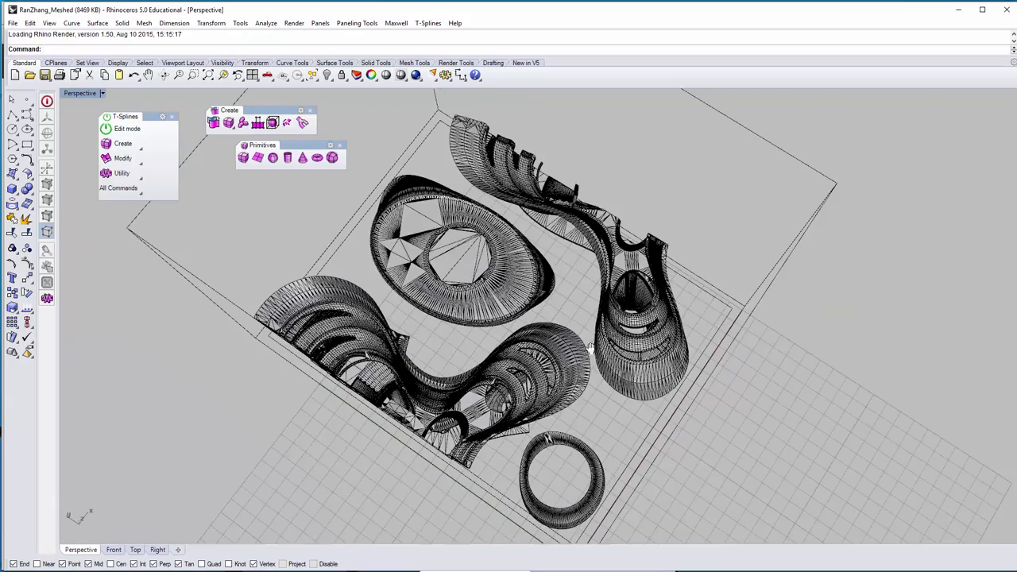
right_drag(590, 347, 522, 341)
click(522, 342)
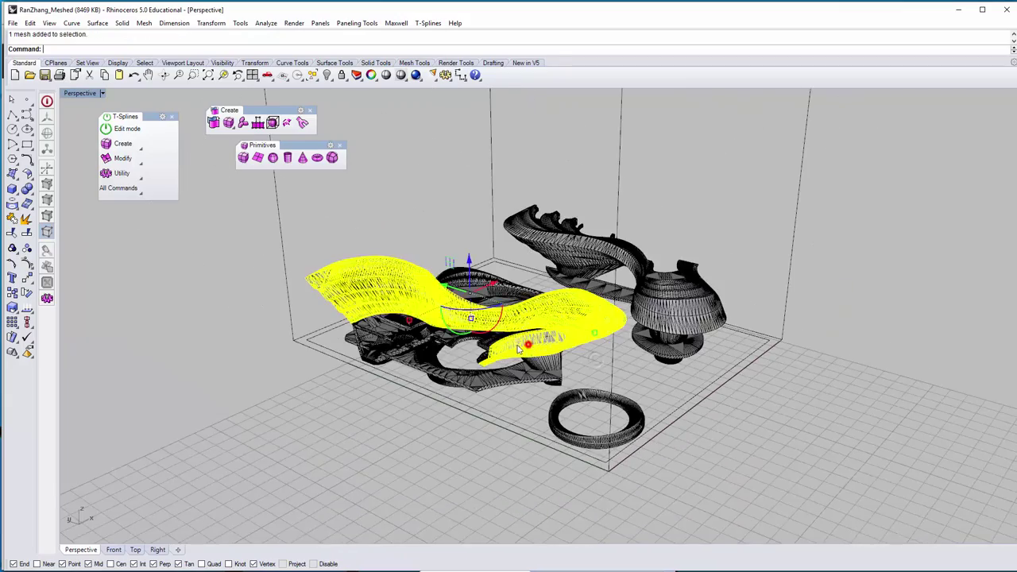
key(ctrl+alt+e)
click(425, 470)
scroll(425, 470, up, 6)
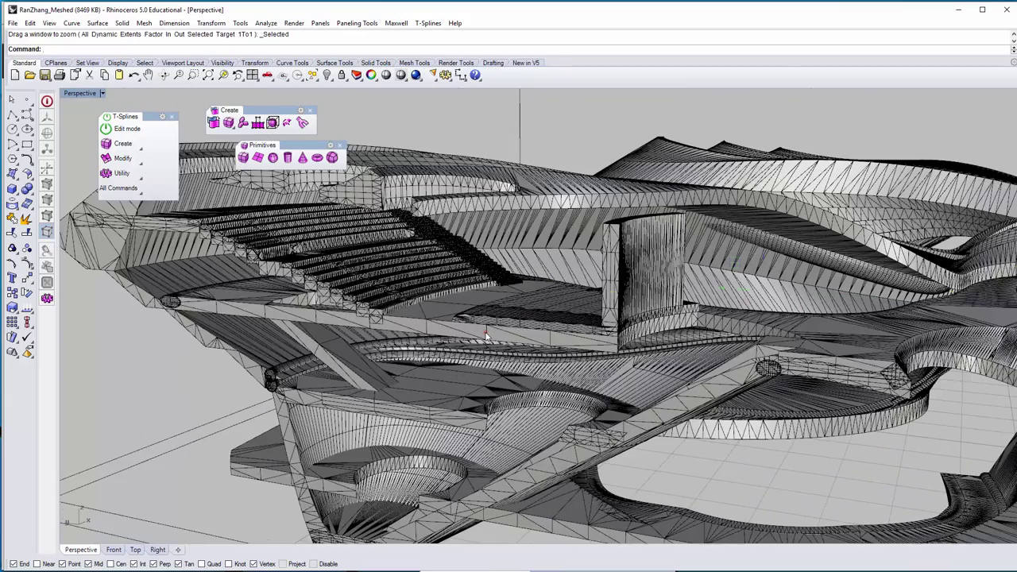
click(485, 333)
scroll(438, 327, down, 5)
click(645, 429)
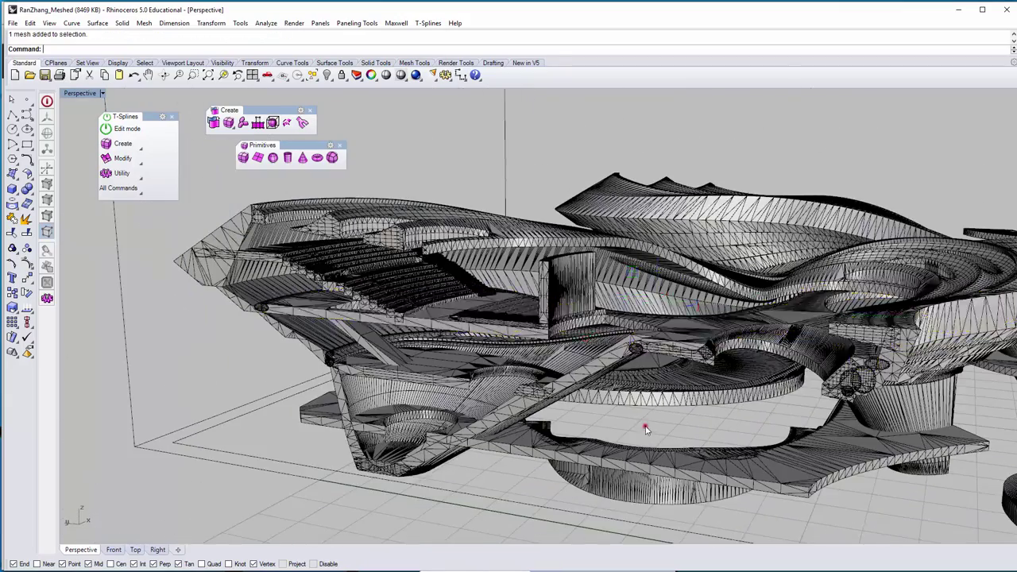
Orbit around the whole model, selecting the ring-shaped mesh and neighbouring meshes.
right_drag(571, 325, 570, 269)
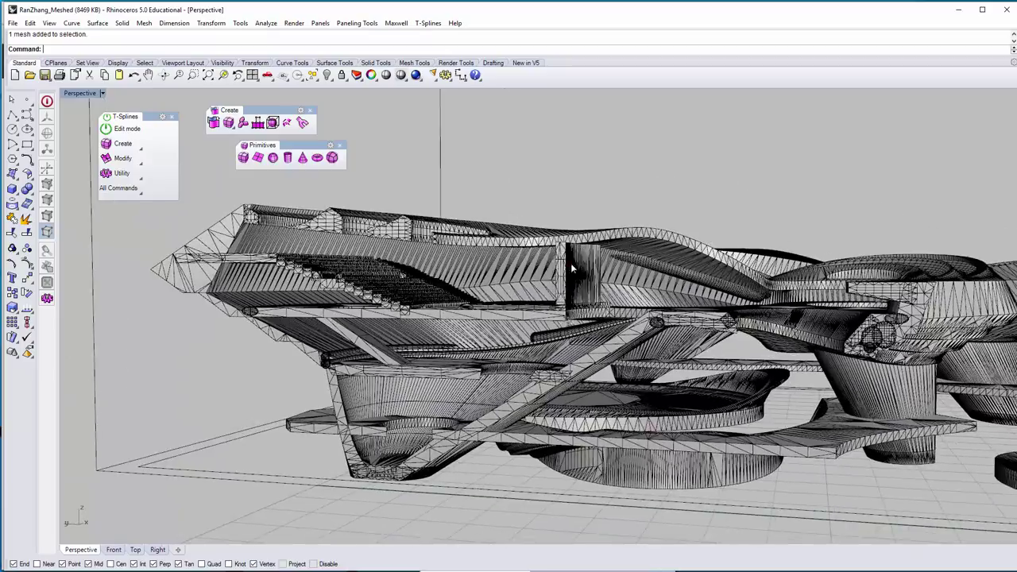
click(775, 409)
right_drag(779, 402, 415, 385)
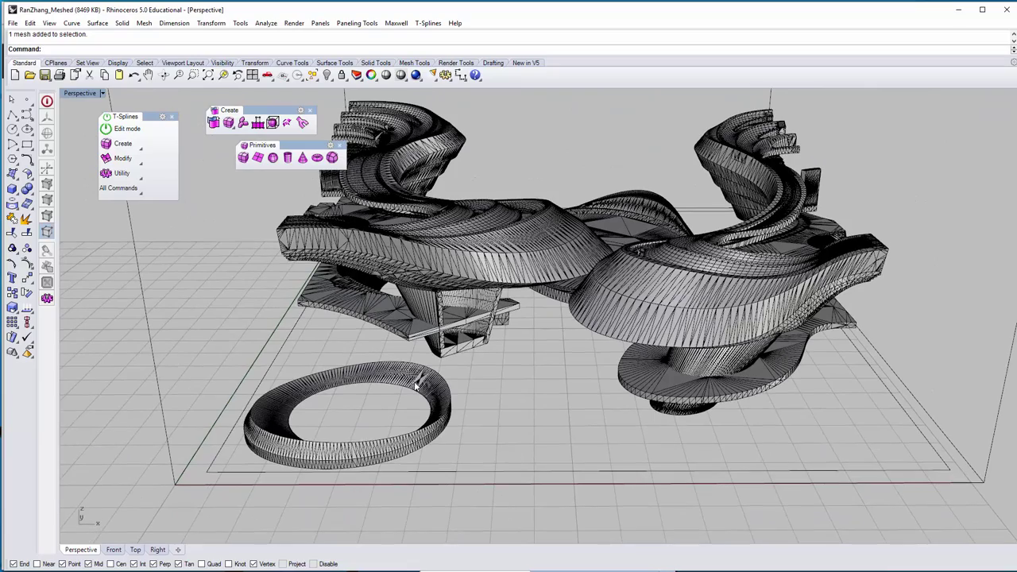
right_drag(563, 352, 626, 412)
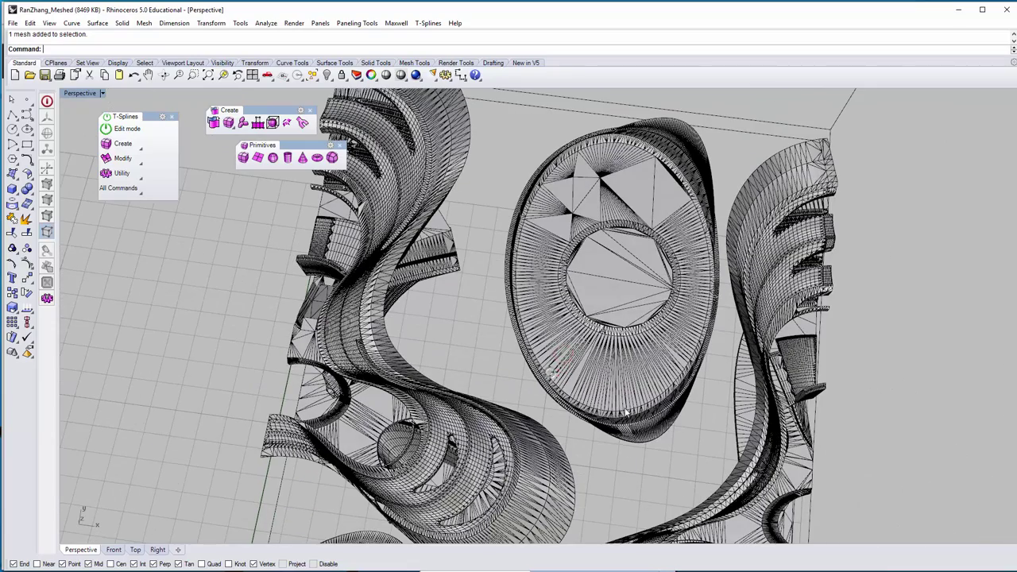
click(565, 148)
click(525, 143)
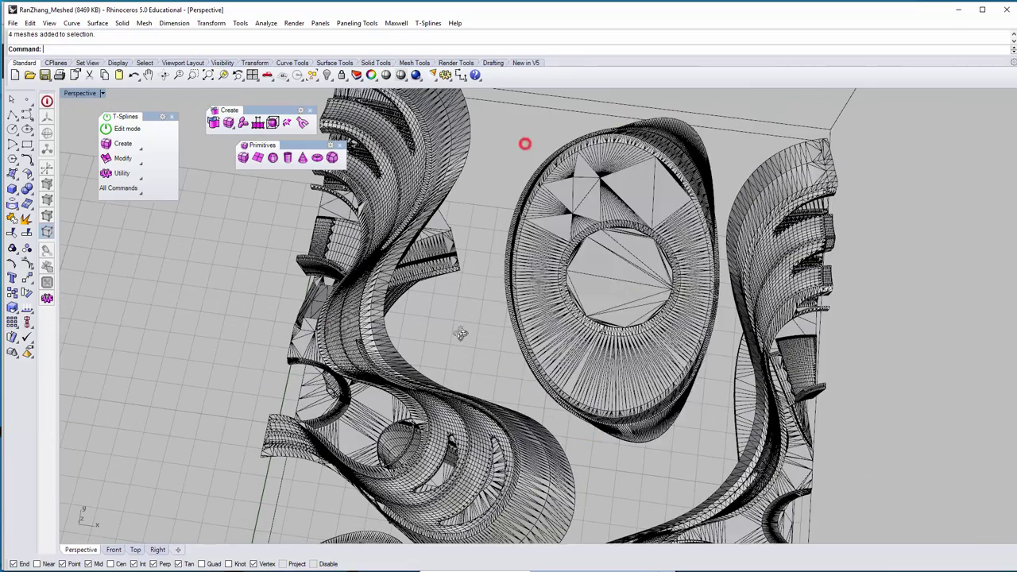
right_drag(463, 334, 435, 302)
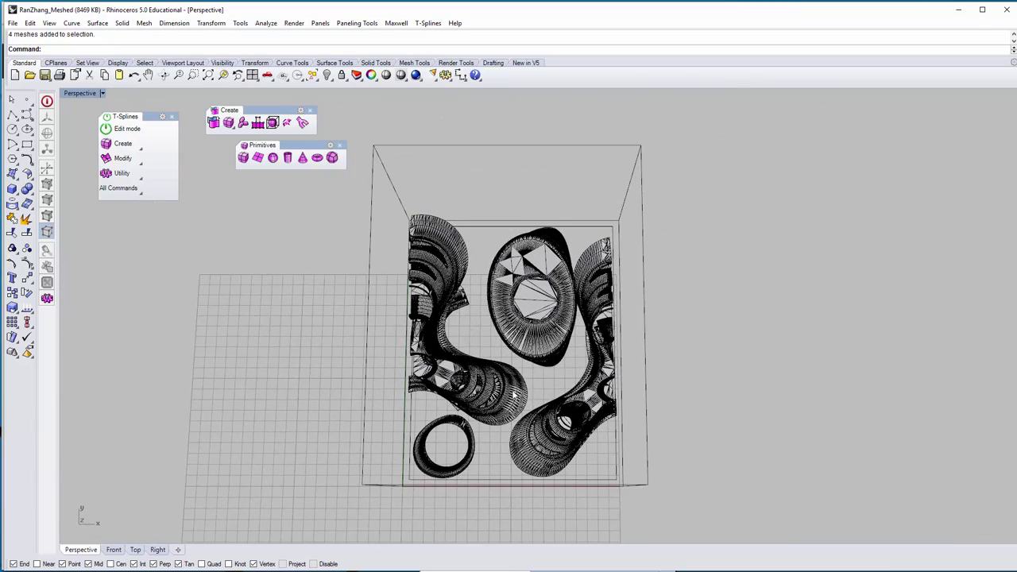
right_drag(588, 372, 433, 418)
scroll(439, 258, up, 5)
scroll(461, 271, up, 5)
scroll(475, 277, down, 5)
scroll(515, 263, up, 3)
scroll(485, 310, down, 4)
scroll(475, 327, up, 4)
scroll(461, 334, up, 3)
scroll(441, 318, up, 2)
scroll(441, 322, down, 5)
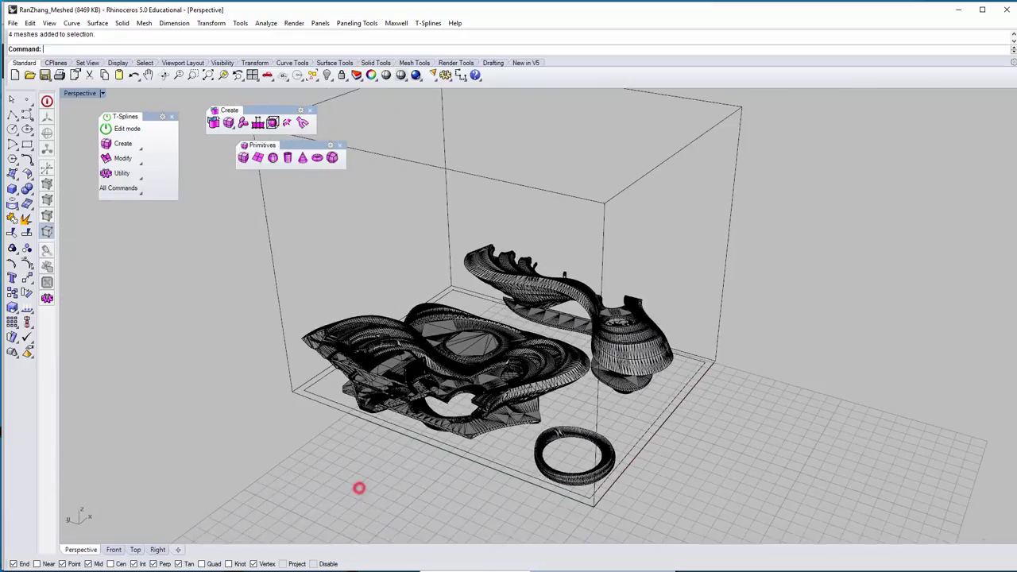
click(1006, 11)
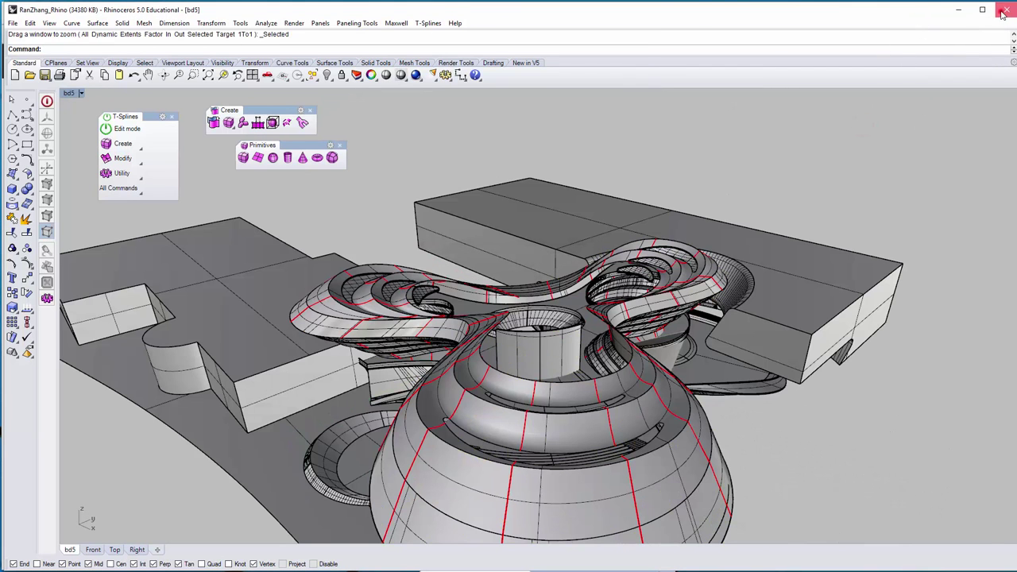
click(1002, 13)
click(517, 317)
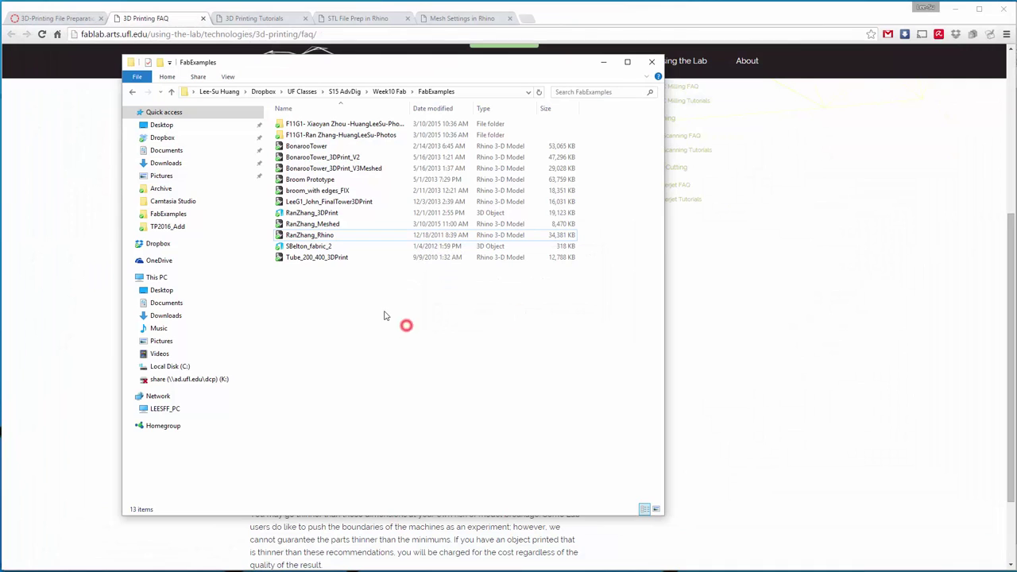
click(327, 246)
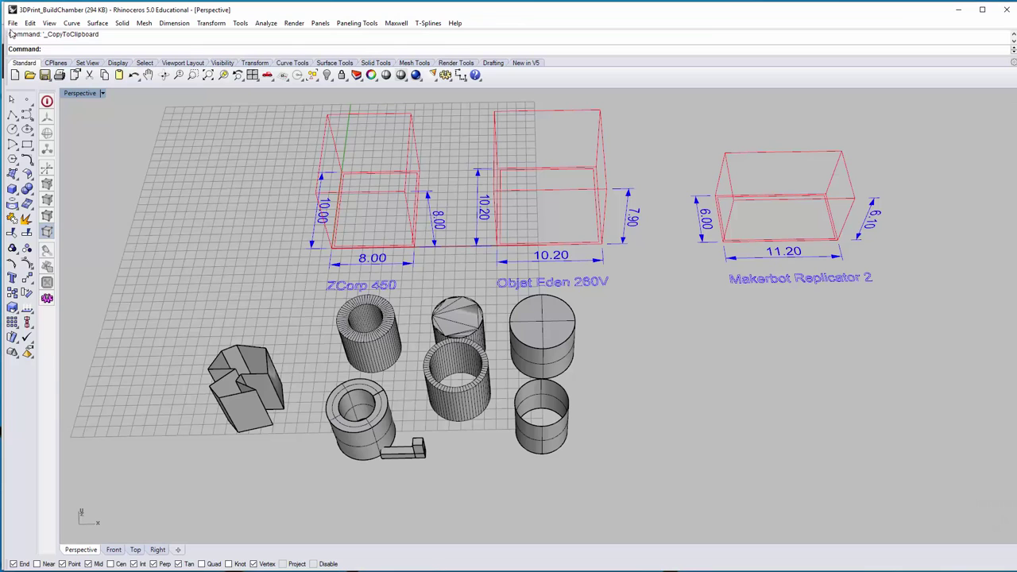
click(12, 23)
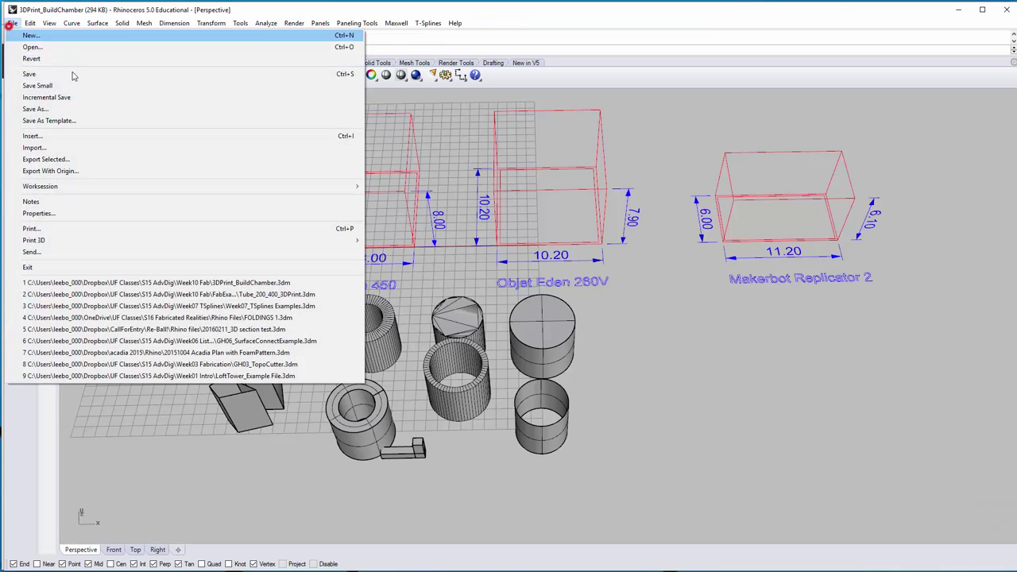
click(602, 507)
Drag SBelton_fabric_2 into the build-chamber file and import it with the default 3DS settings.
key(alt+Tab)
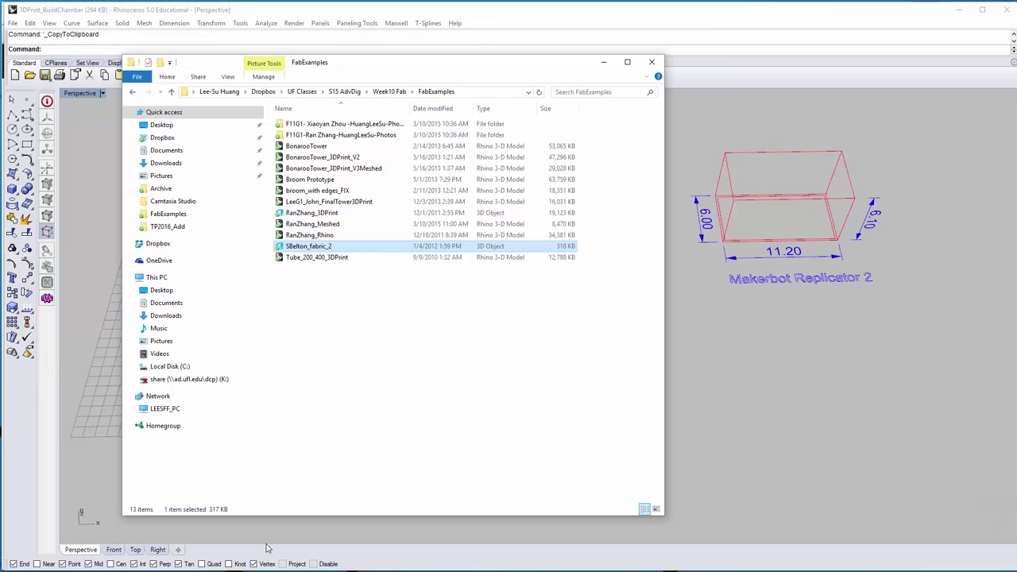
drag(355, 249, 725, 323)
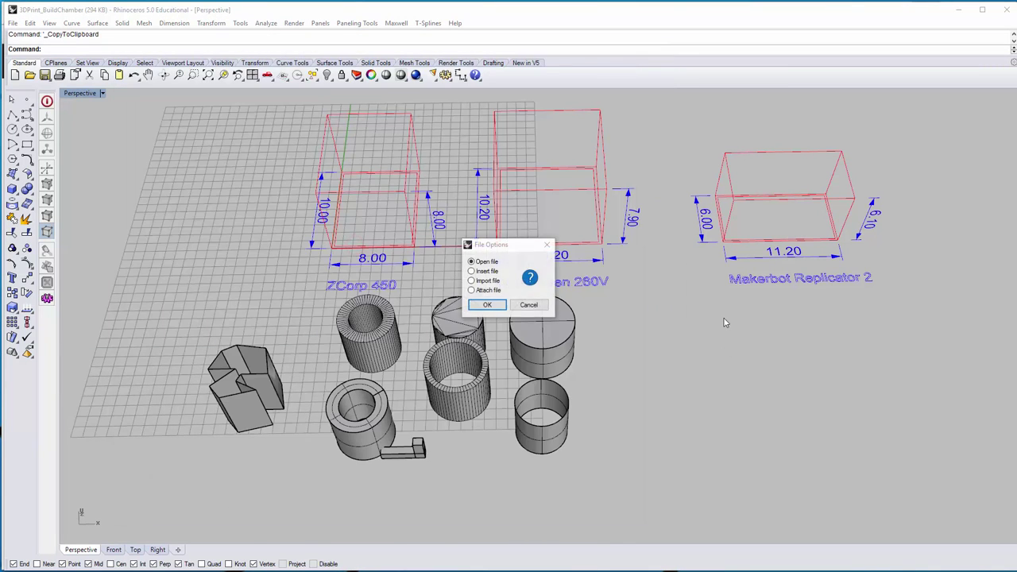
click(487, 305)
click(469, 310)
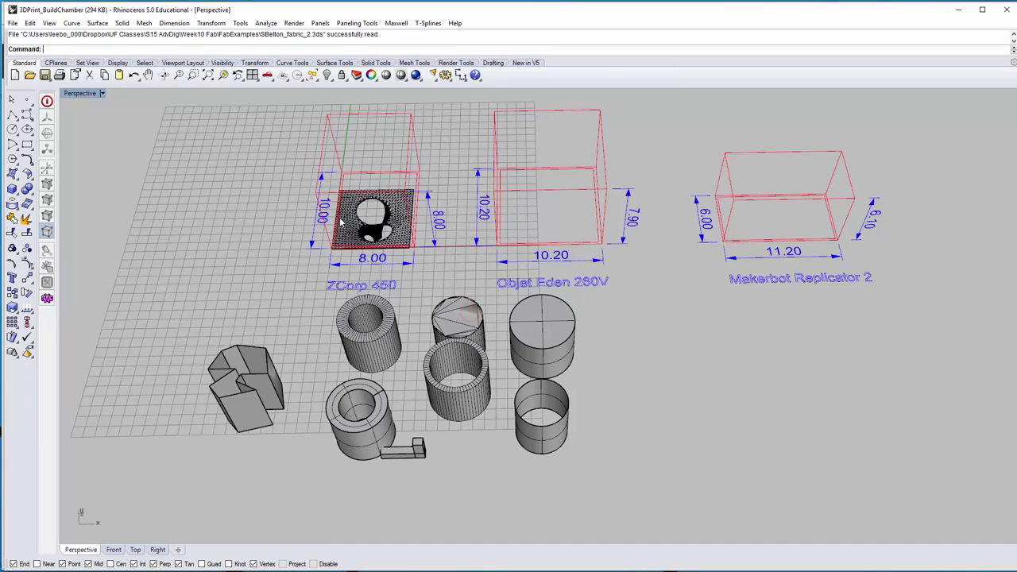
Zoom to the imported fabric mesh, orbit around it and raise it upward.
click(341, 224)
key(ctrl+shift+e)
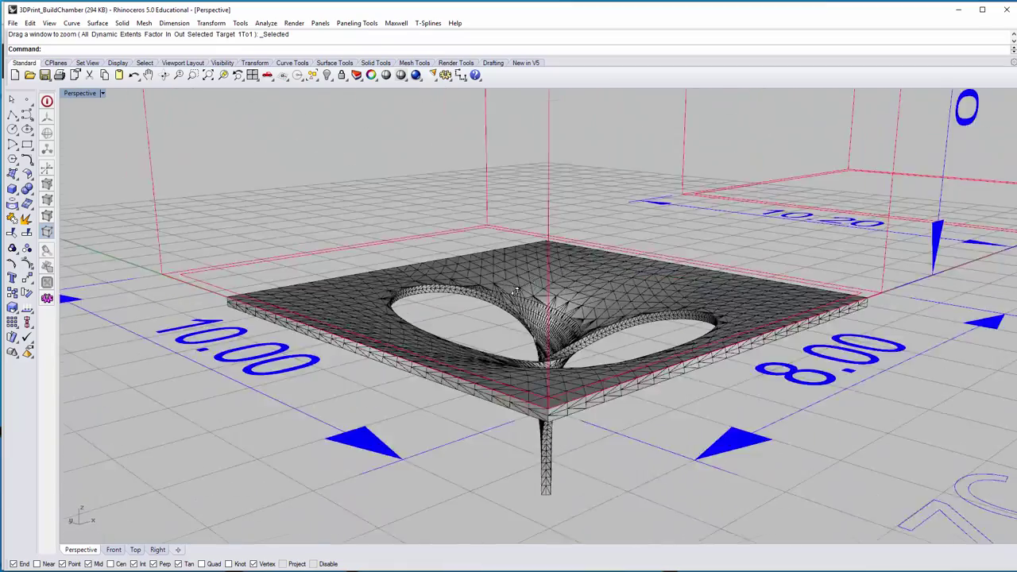
right_drag(515, 291, 544, 388)
click(417, 337)
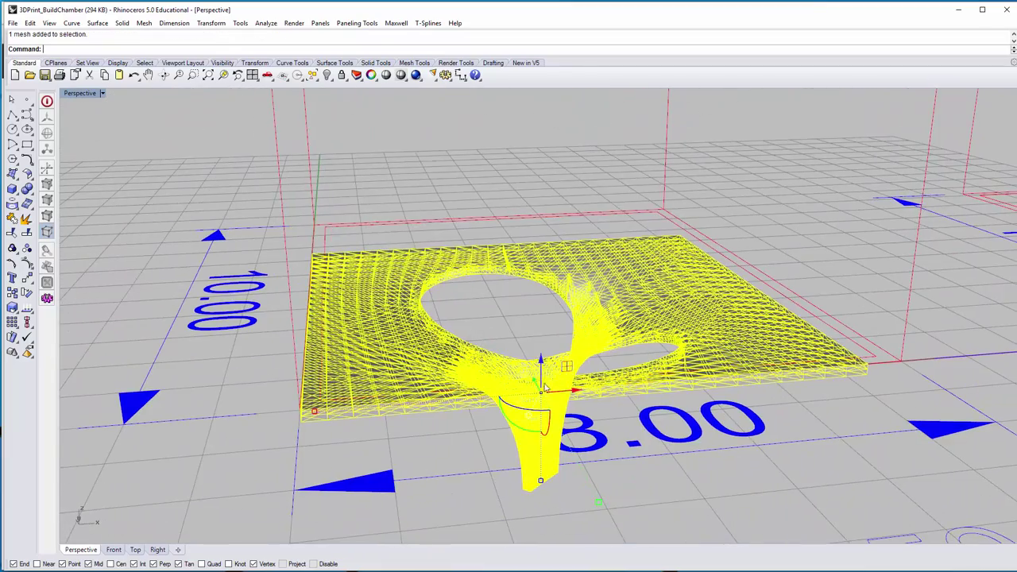
drag(544, 388, 539, 210)
right_drag(469, 330, 509, 262)
click(395, 271)
Zoom to the fabric mesh and orbit to look down on its two oval openings.
click(532, 238)
key(ctrl+alt+e)
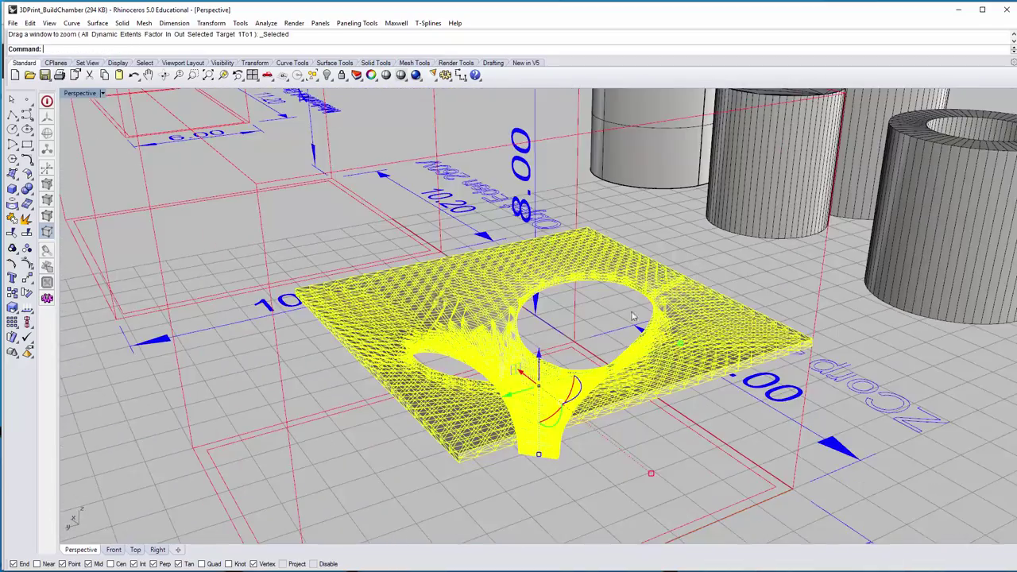
click(633, 316)
right_drag(633, 316, 625, 369)
click(598, 347)
click(483, 389)
scroll(544, 342, up, 3)
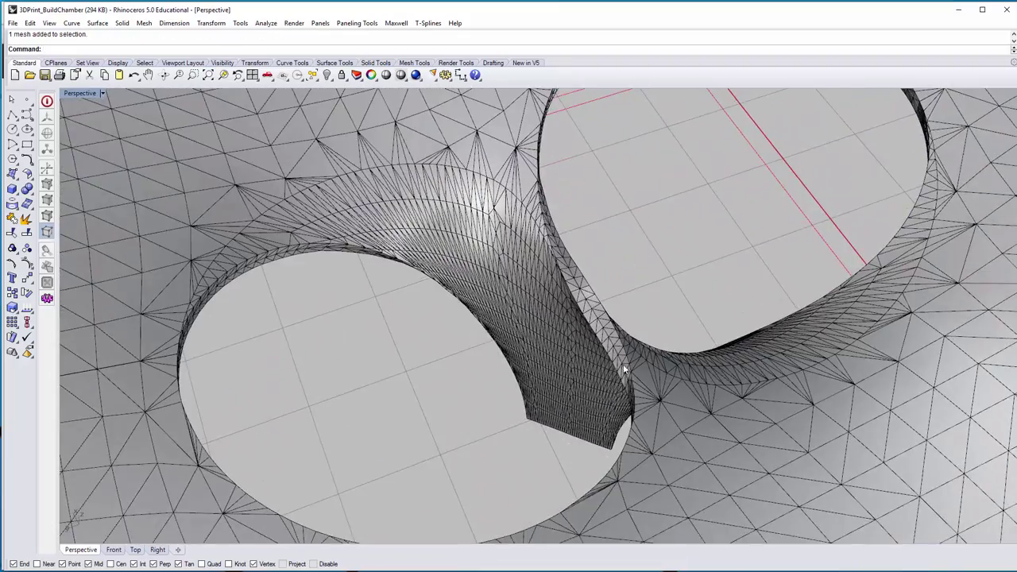
right_drag(551, 146, 657, 405)
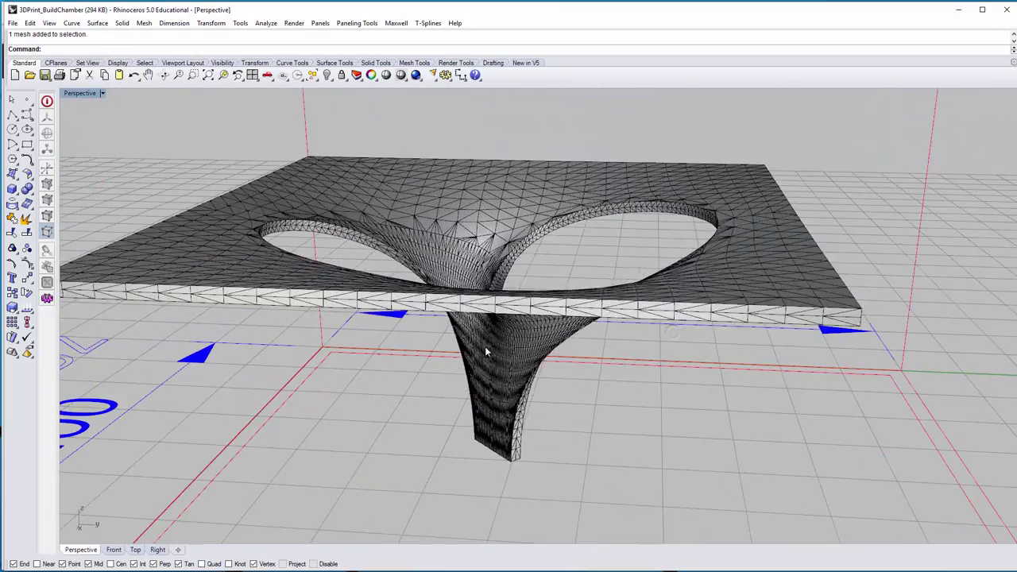
Look up under the funnel leg, pull back among the chambers, then delete the fabric mesh.
click(649, 414)
mouse_move(747, 278)
right_down()
mouse_move(675, 233)
mouse_move(564, 403)
right_up()
click(564, 404)
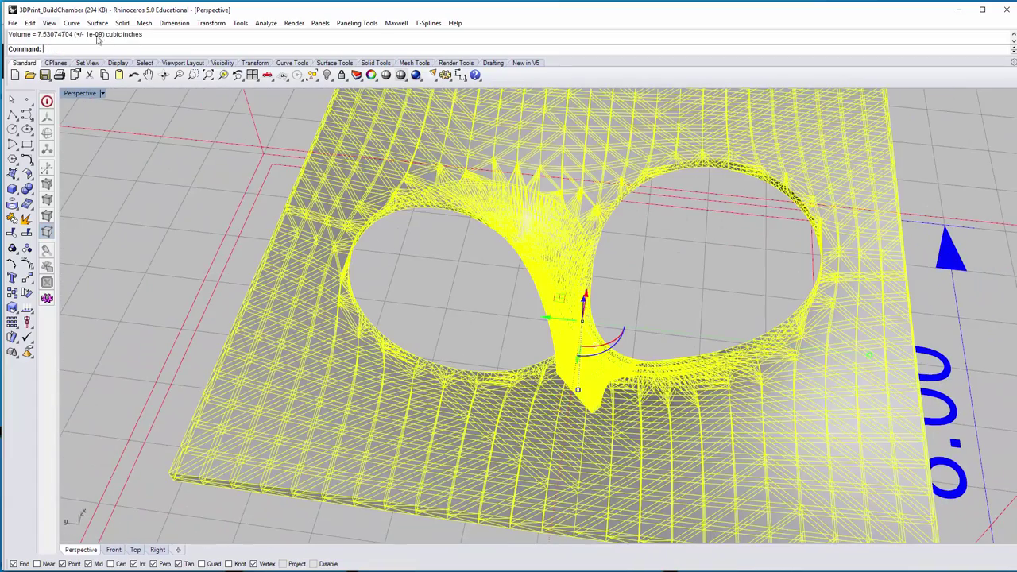
key(Escape)
mouse_move(361, 187)
right_down()
mouse_move(392, 120)
mouse_move(518, 347)
right_up()
click(518, 347)
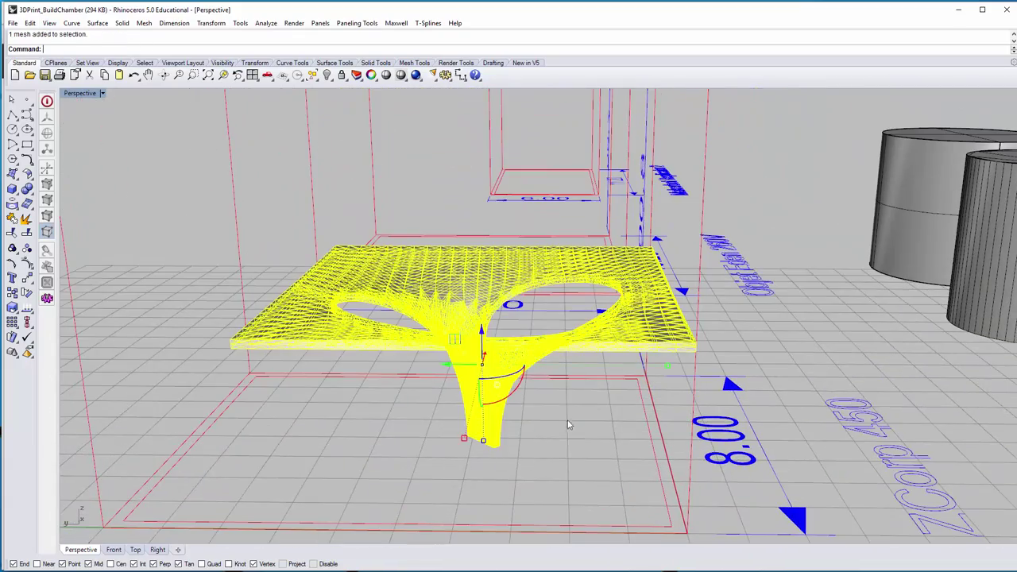
right_drag(568, 425, 524, 437)
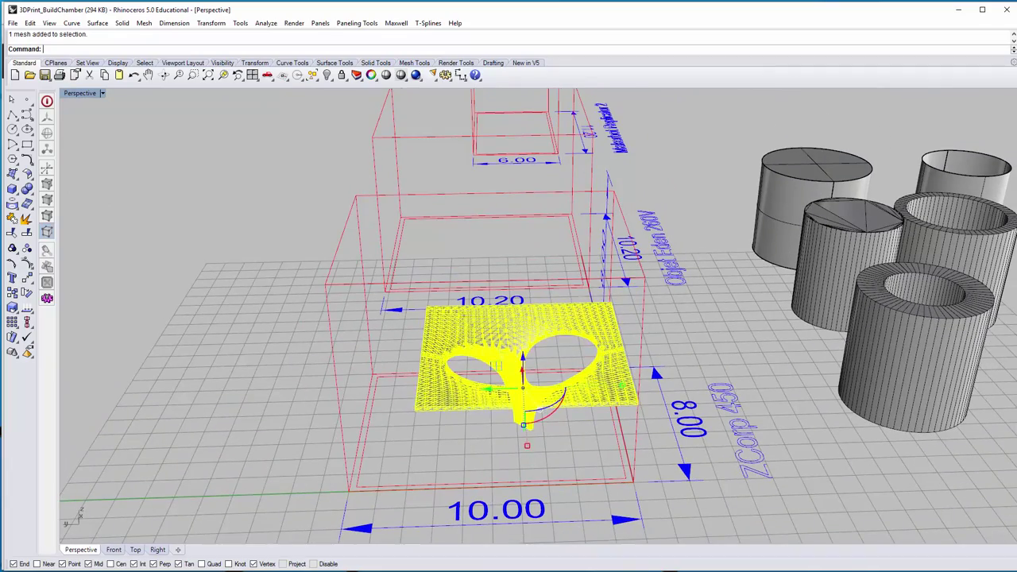
key(Delete)
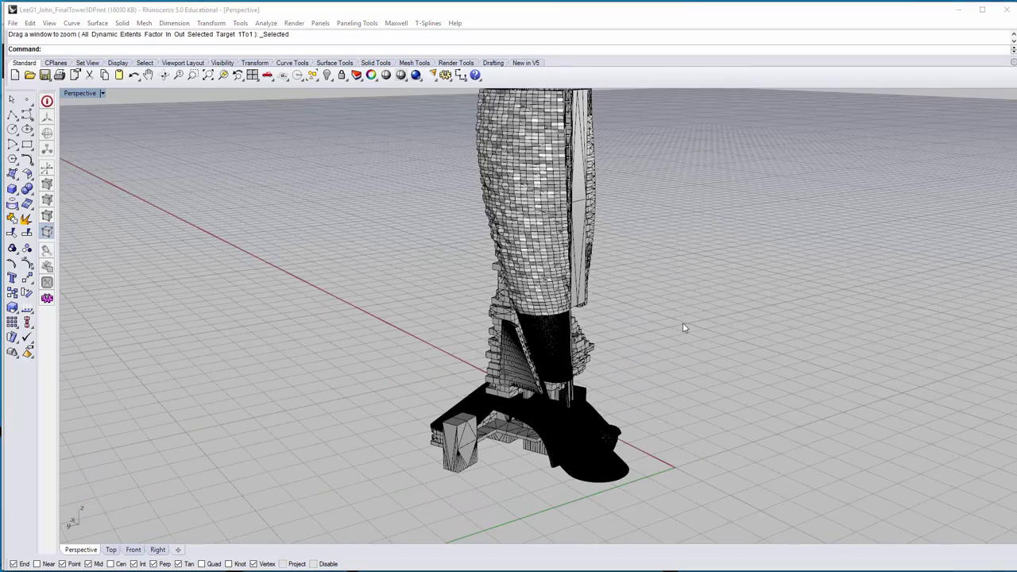
Orbit and zoom around the FinalTower mesh, viewing its faceted panels from low side angles.
right_drag(679, 322, 552, 282)
click(556, 276)
click(804, 139)
right_drag(705, 127, 601, 350)
scroll(431, 234, up, 3)
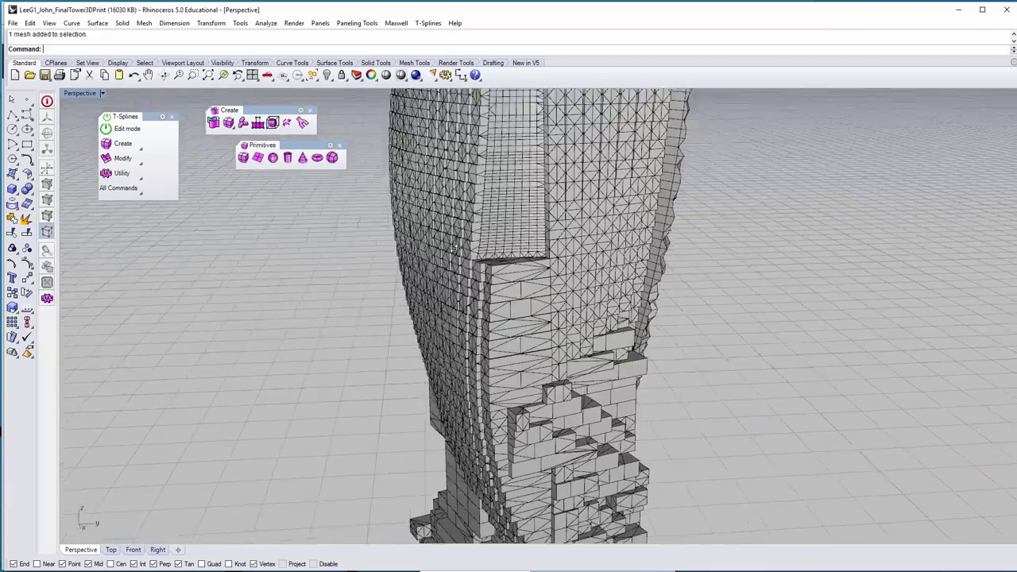
right_drag(407, 388, 569, 287)
scroll(569, 288, up, 3)
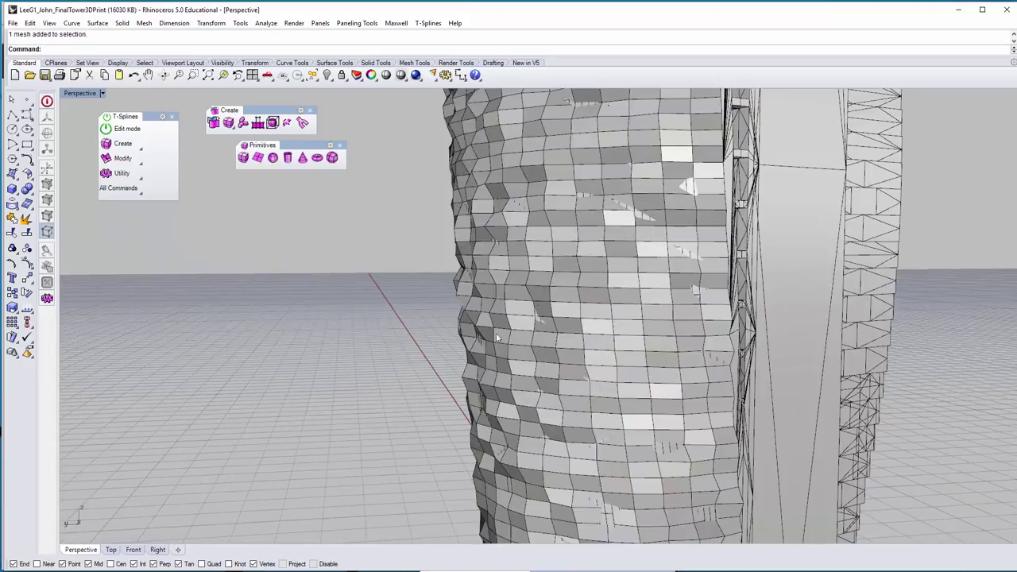
mouse_move(496, 339)
right_down()
mouse_move(446, 310)
mouse_move(606, 292)
mouse_move(599, 341)
mouse_move(570, 333)
mouse_move(526, 410)
mouse_move(507, 282)
mouse_move(450, 224)
mouse_move(572, 226)
mouse_move(402, 265)
mouse_move(498, 276)
mouse_move(486, 321)
right_up()
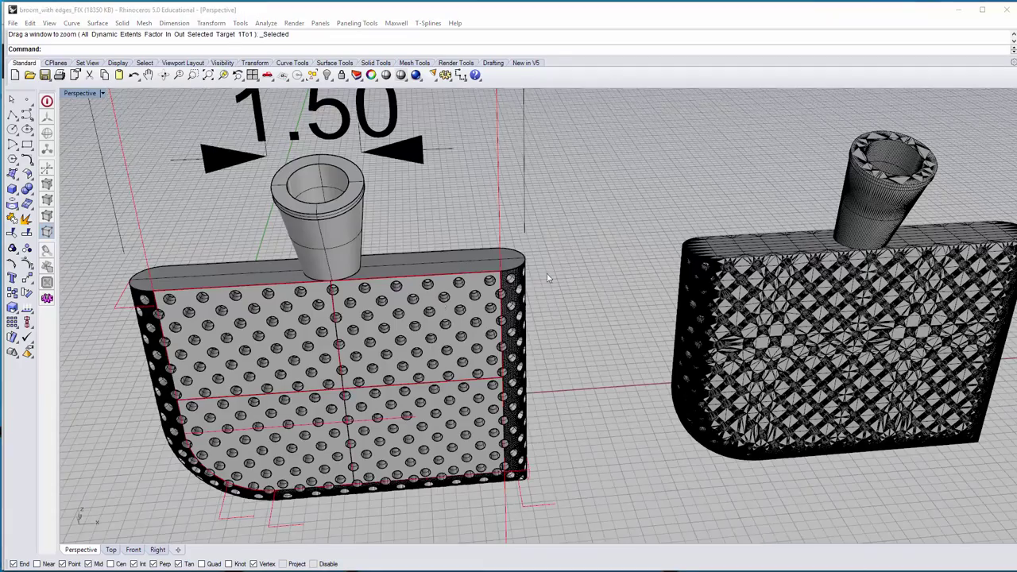
Orbit in on both flasks and select the left flask's perforated body.
shift+right_drag(557, 287, 505, 297)
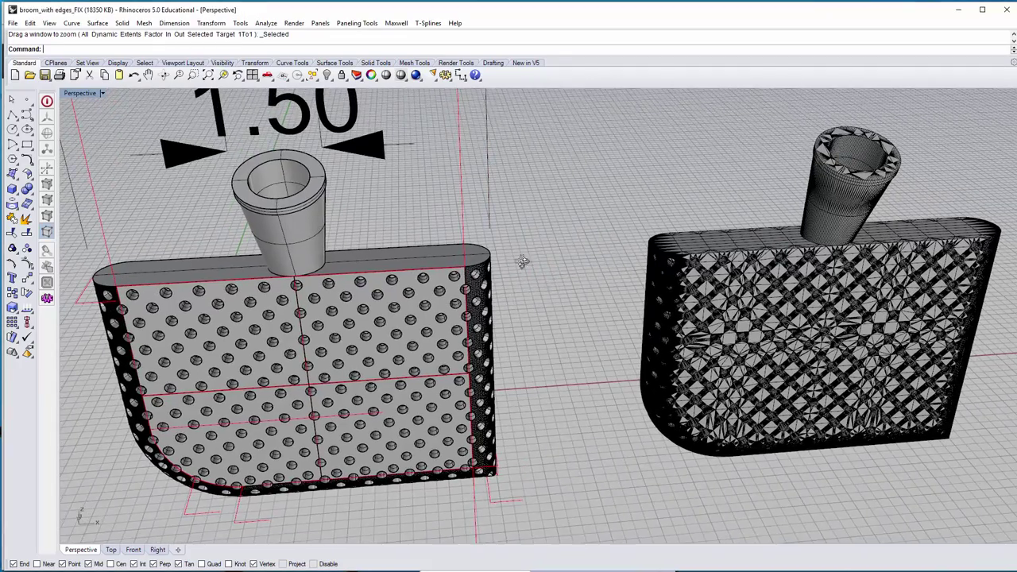
right_drag(523, 263, 486, 326)
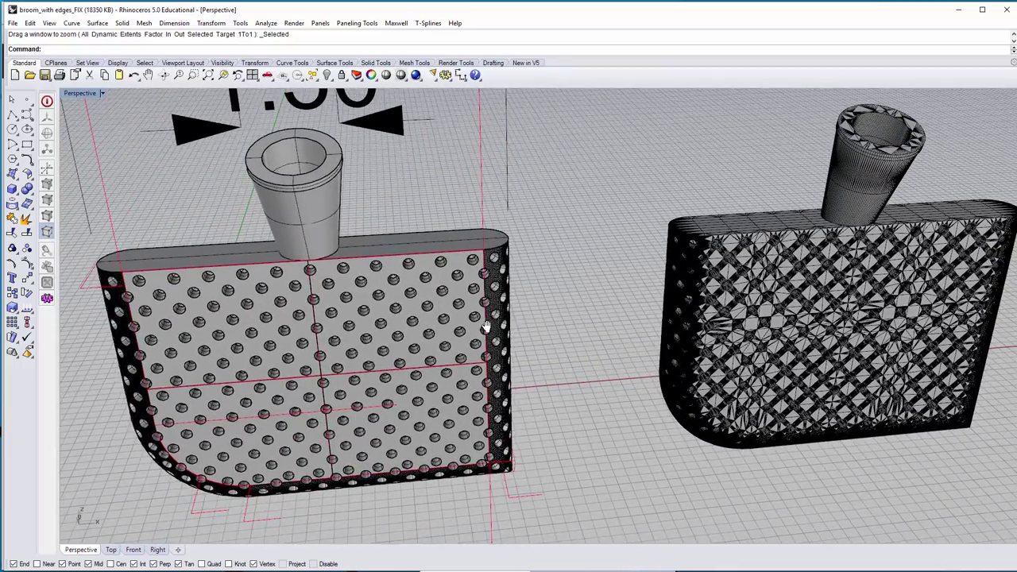
click(394, 328)
click(579, 350)
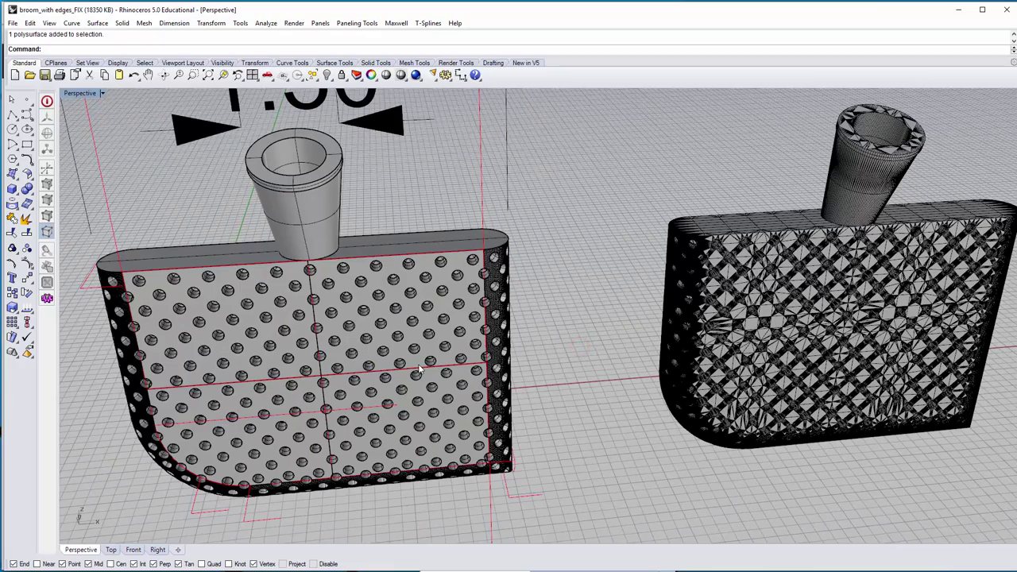
right_drag(581, 345, 461, 304)
scroll(461, 304, up, 5)
scroll(461, 304, down, 5)
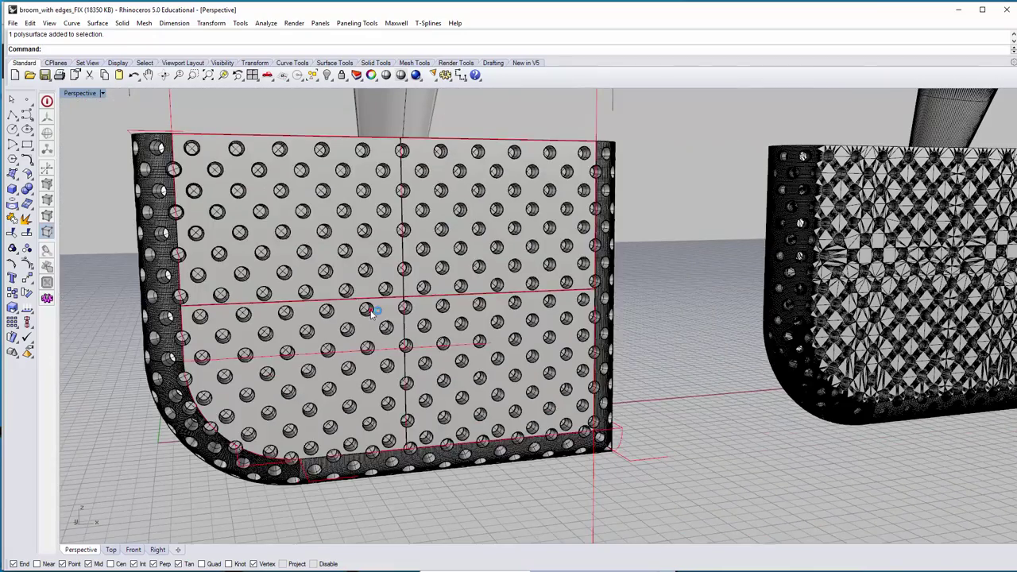
click(604, 309)
Run ShowEdges on the selected flask to check its edges.
text(Sh)
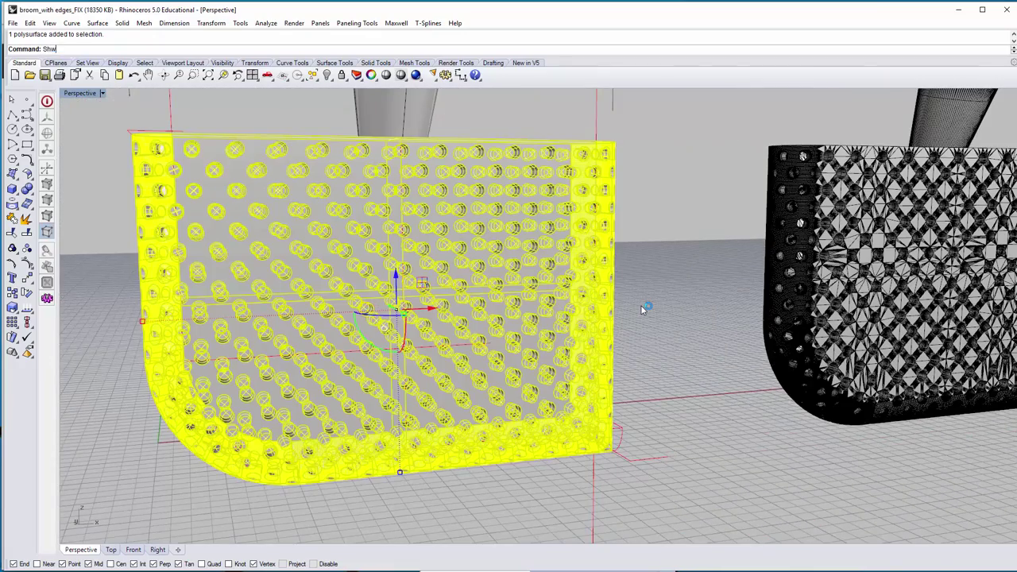
key(BackSpace)
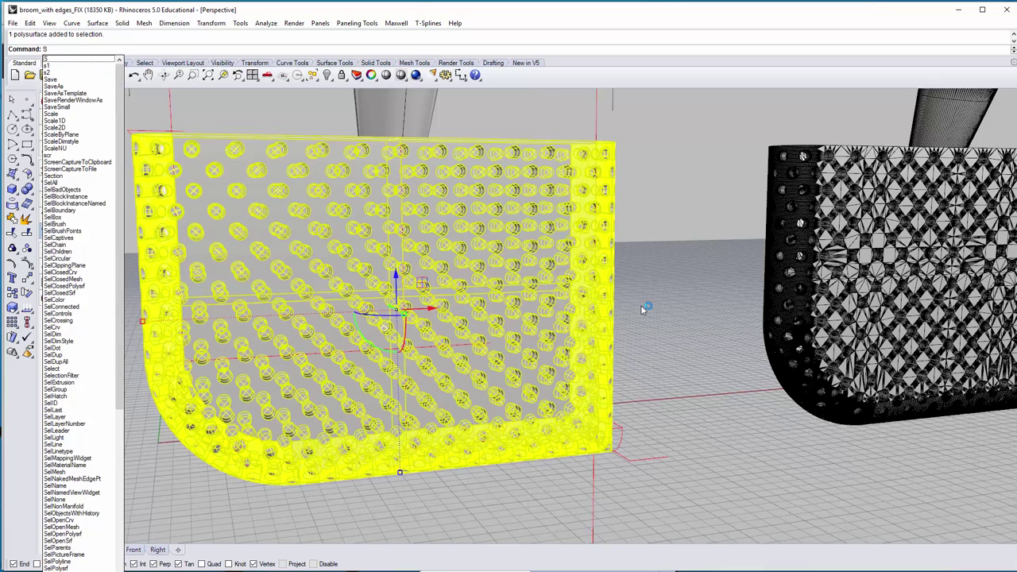
text(hoed)
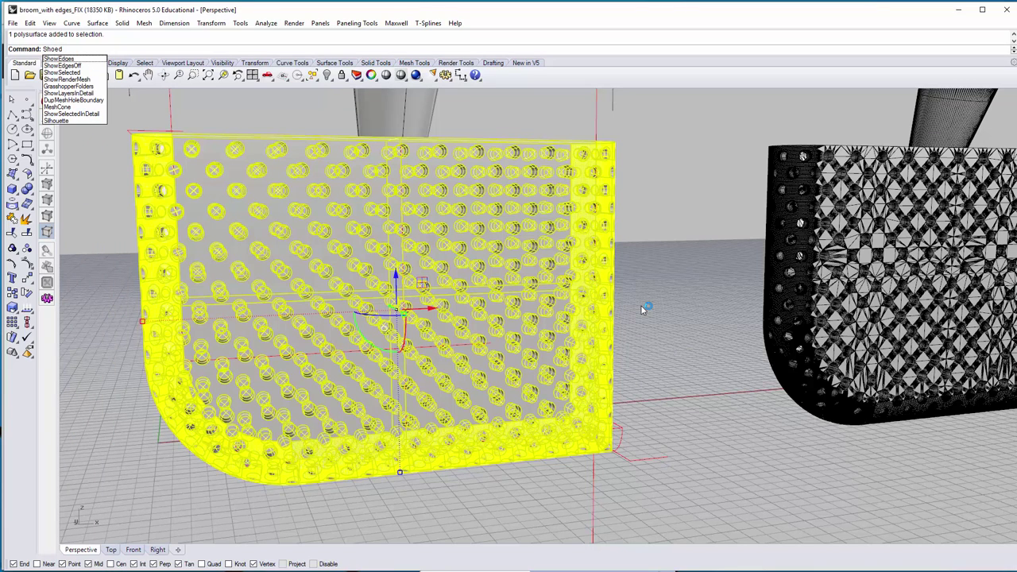
key(Return)
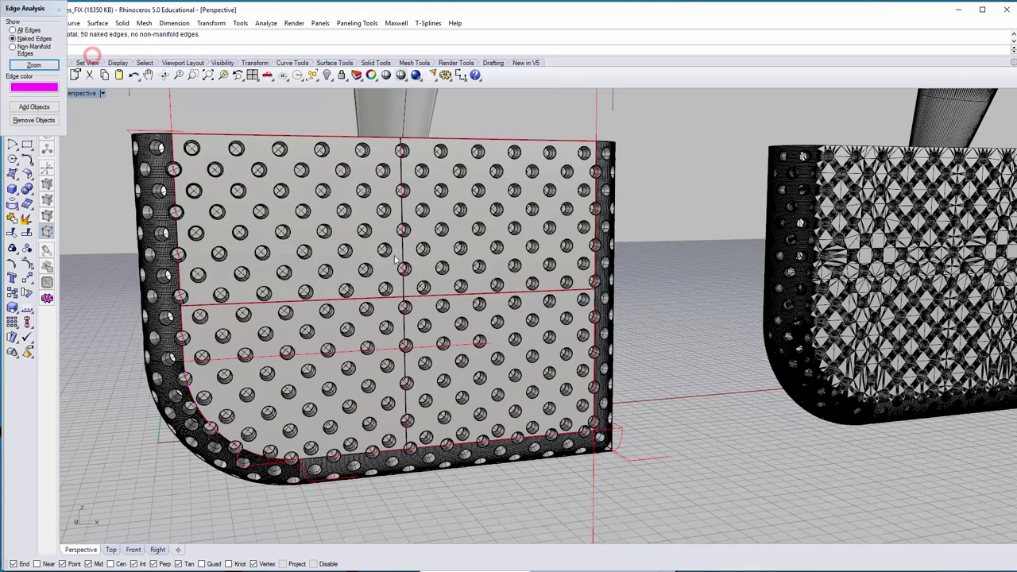
Orbit onto the perforated panel, show only naked edges, and zoom to the first one on a hole rim.
scroll(387, 238, up, 2)
right_drag(388, 238, 253, 316)
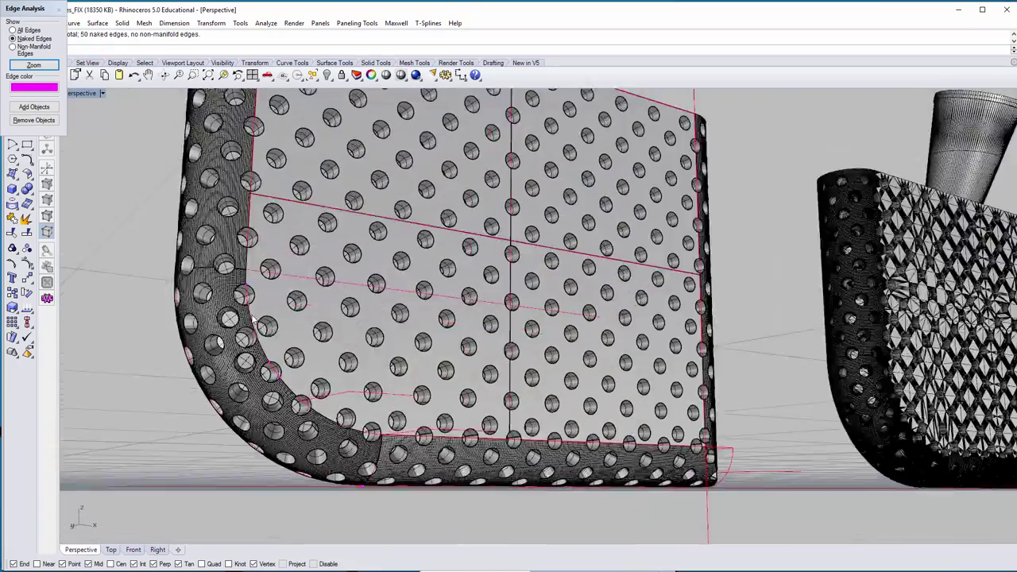
scroll(253, 316, up, 5)
scroll(253, 316, down, 5)
scroll(231, 272, up, 4)
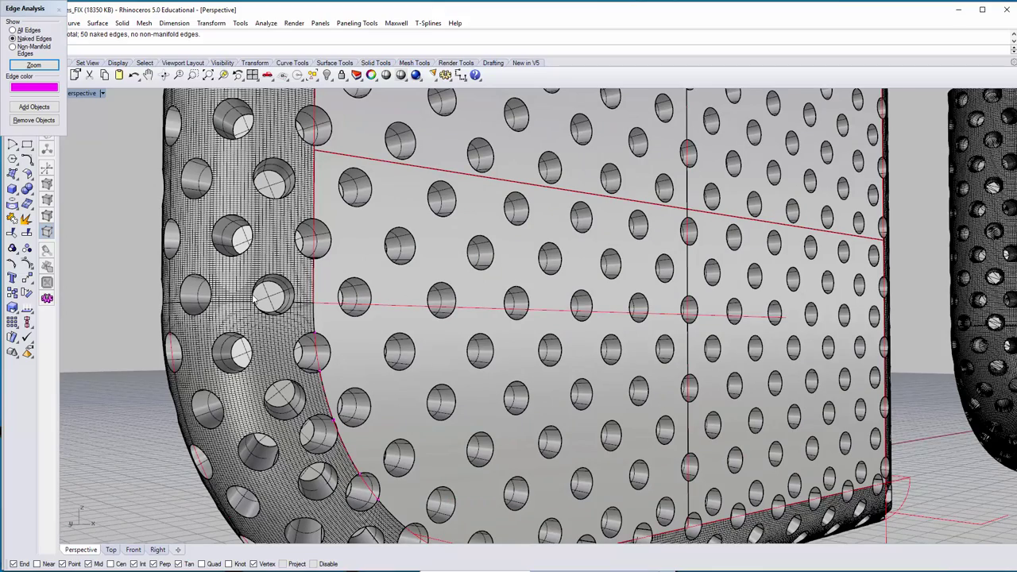
right_drag(302, 366, 318, 485)
right_drag(209, 219, 342, 225)
click(32, 38)
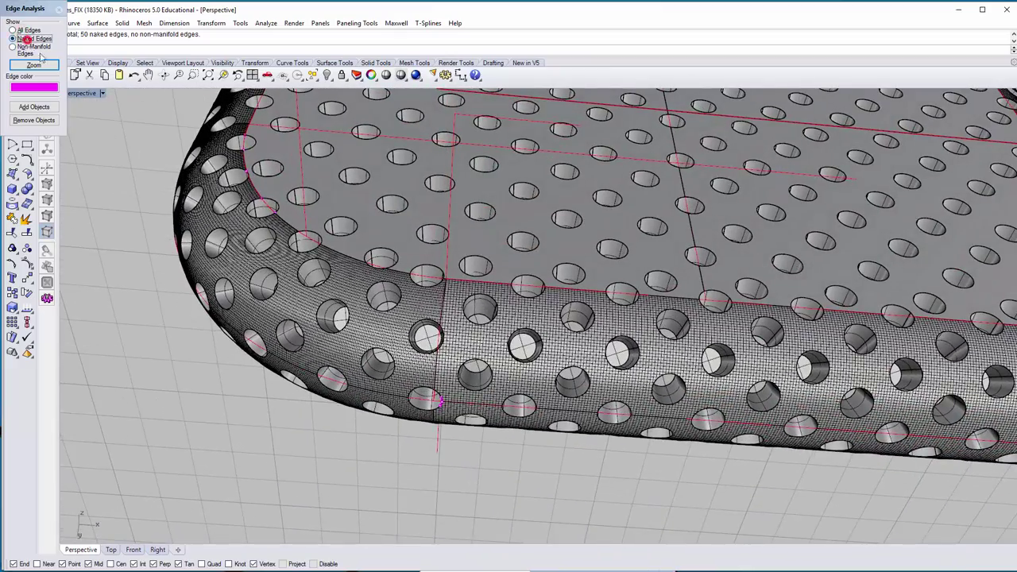
click(45, 67)
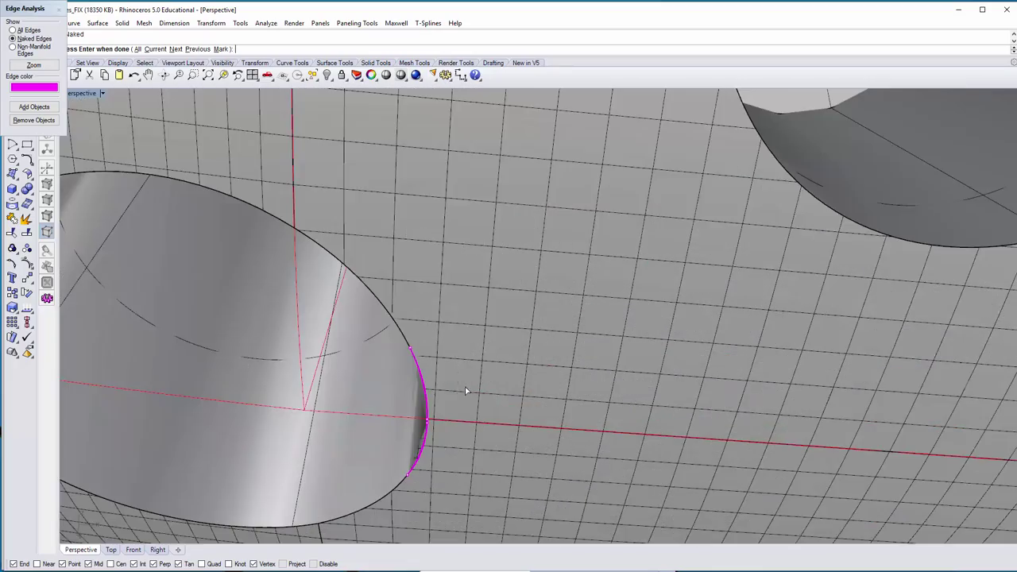
Step through the perforated flask's naked edges one by one with Next, then finish the review.
right_drag(426, 403, 467, 401)
key(n)
key(Return)
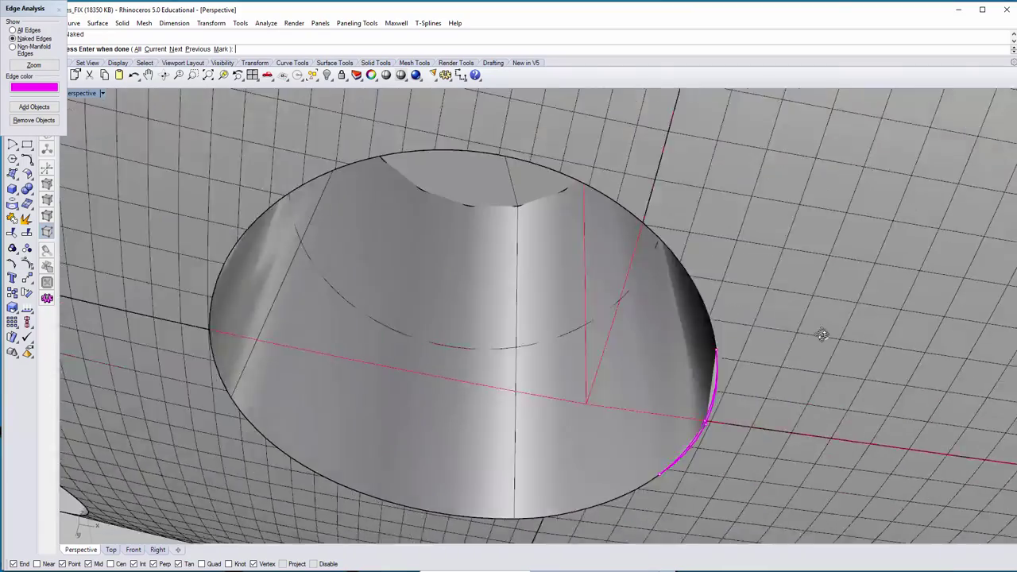
key(n)
key(Return)
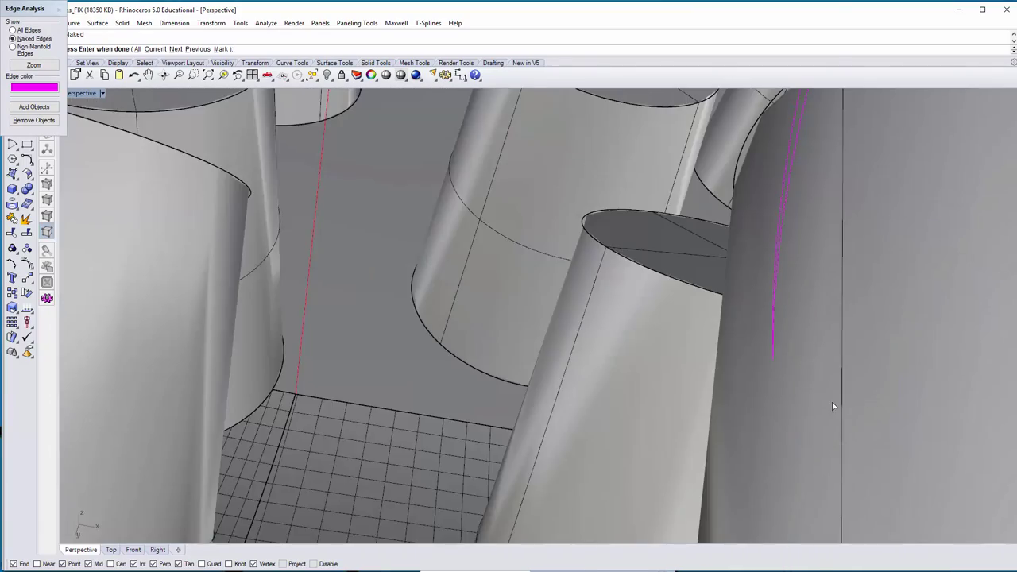
key(n)
key(Return)
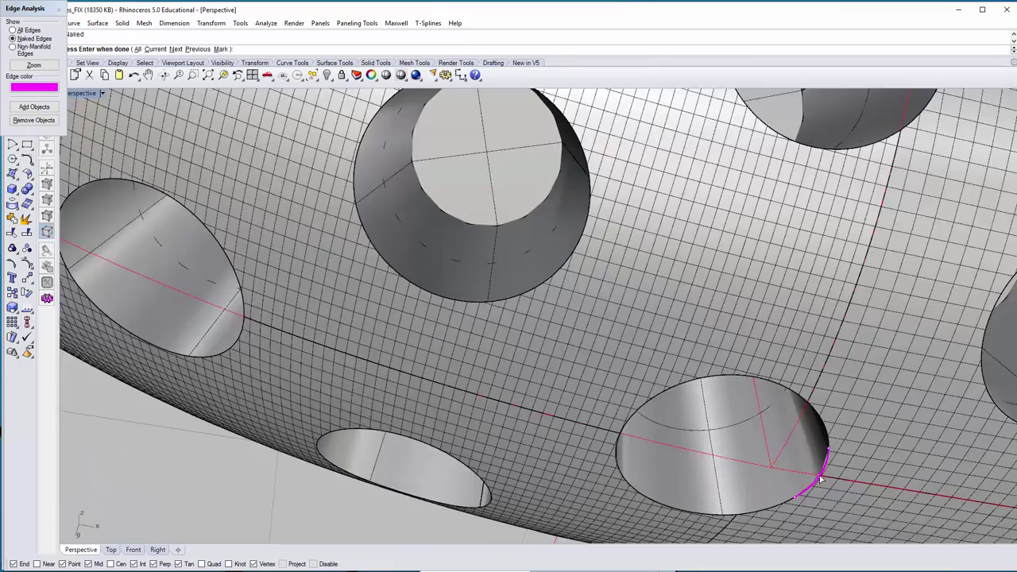
key(n)
key(Return)
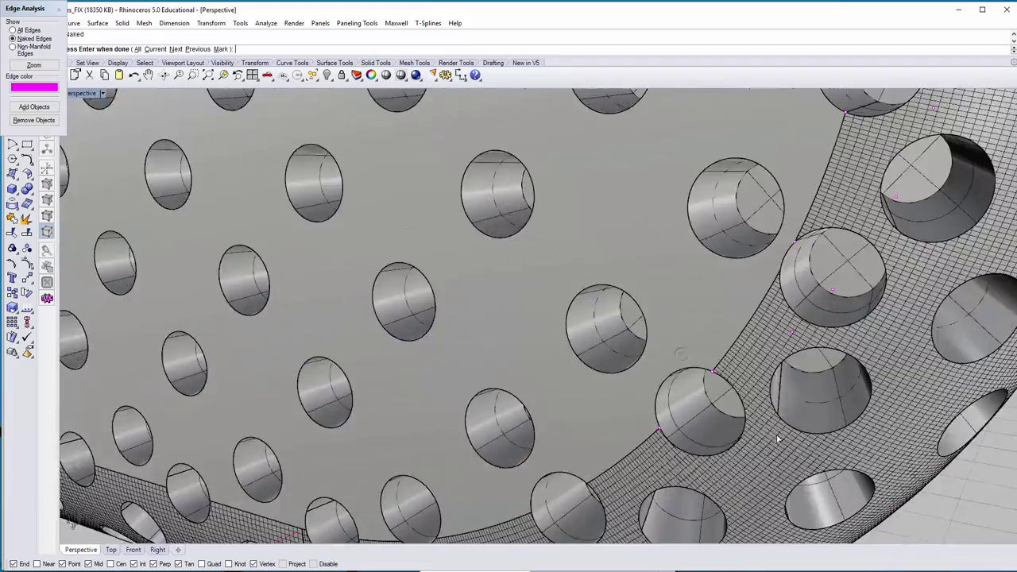
key(n)
key(Return)
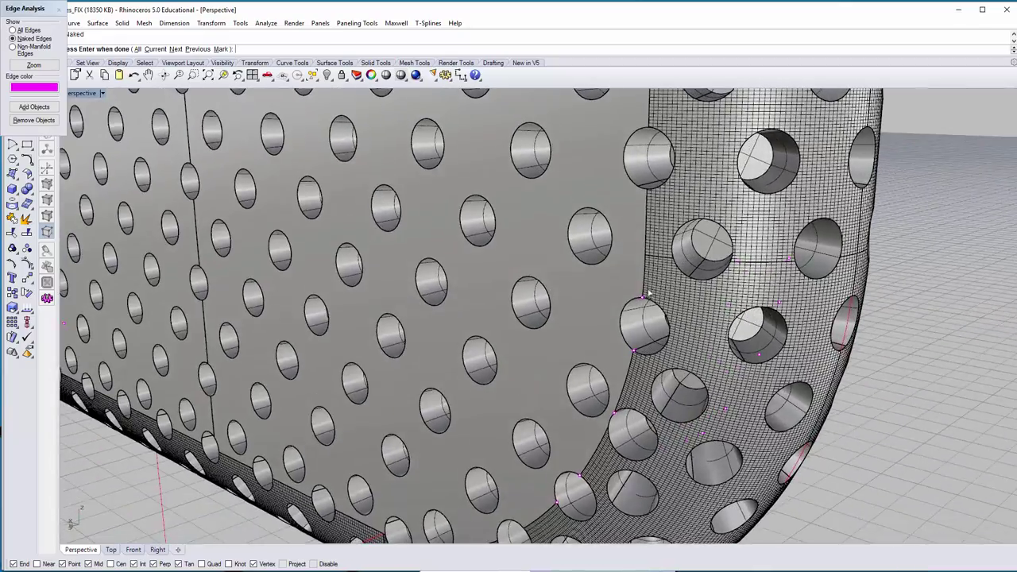
key(n)
key(Return)
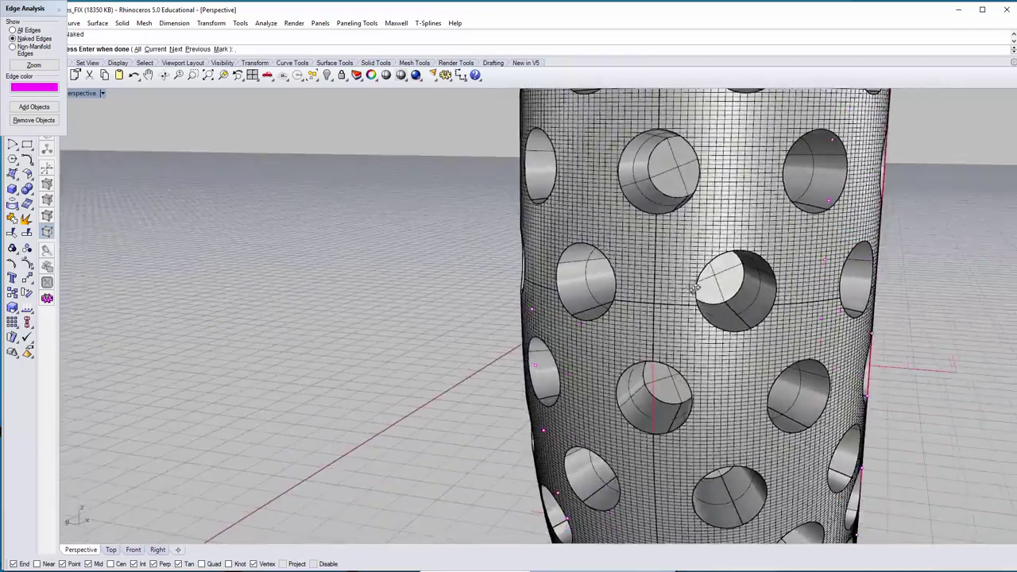
key(n)
key(Return)
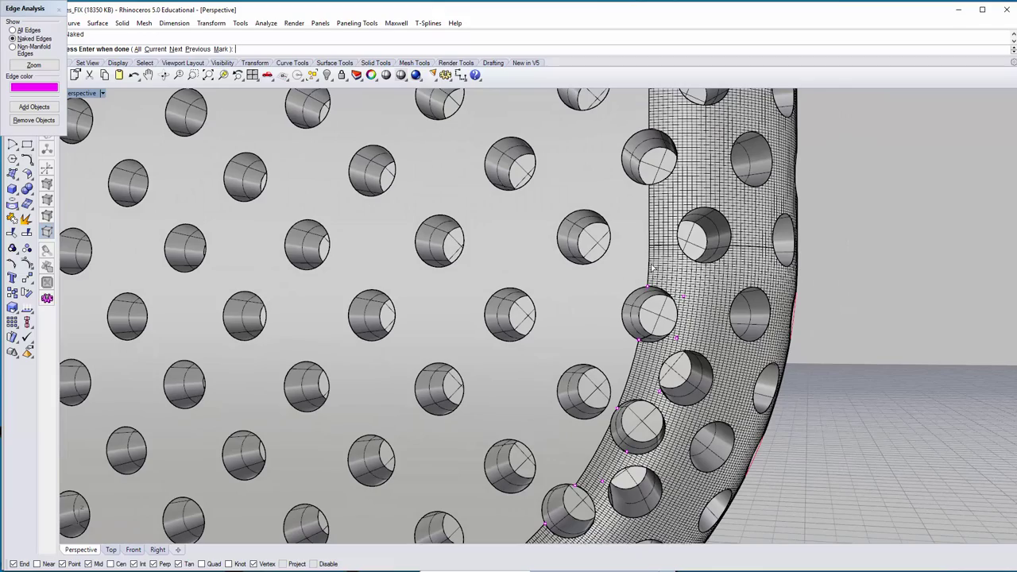
scroll(645, 283, up, 4)
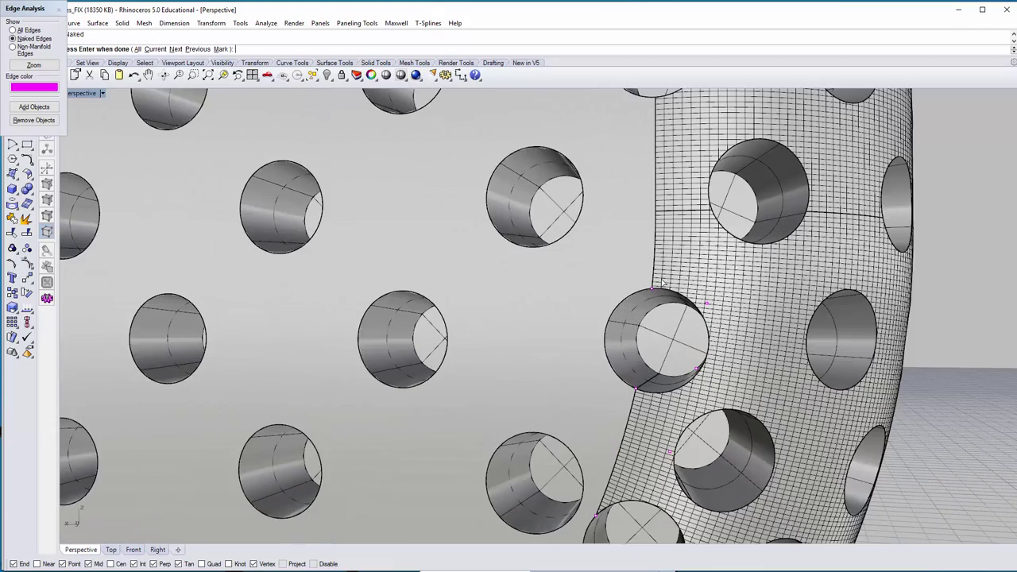
key(n)
key(Return)
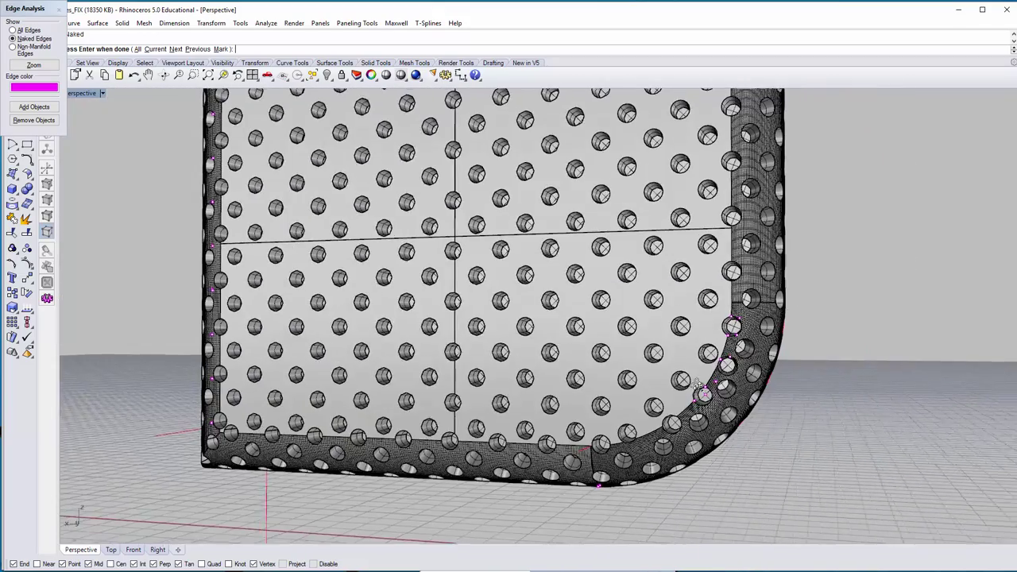
key(n)
key(Return)
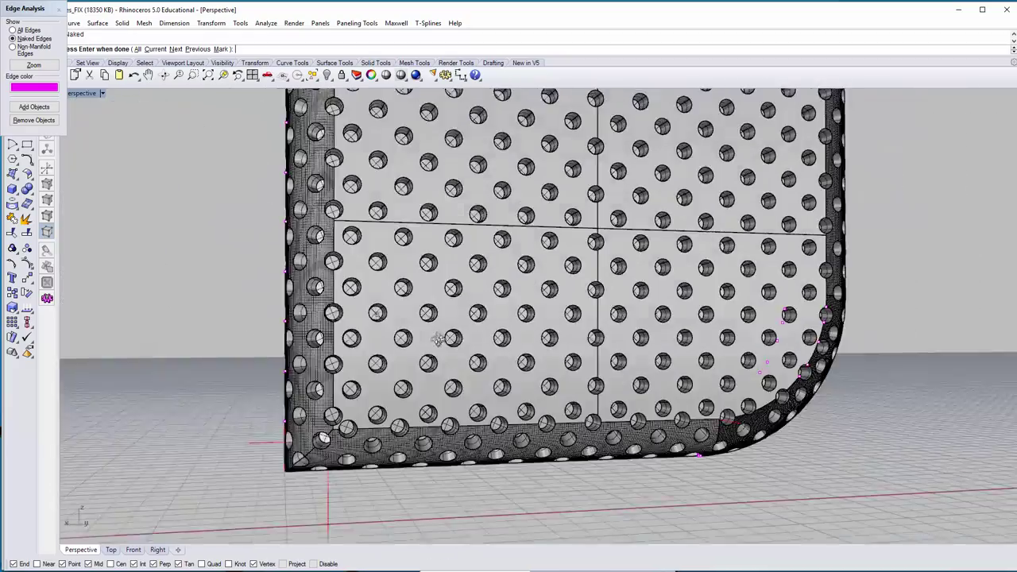
key(n)
key(Return)
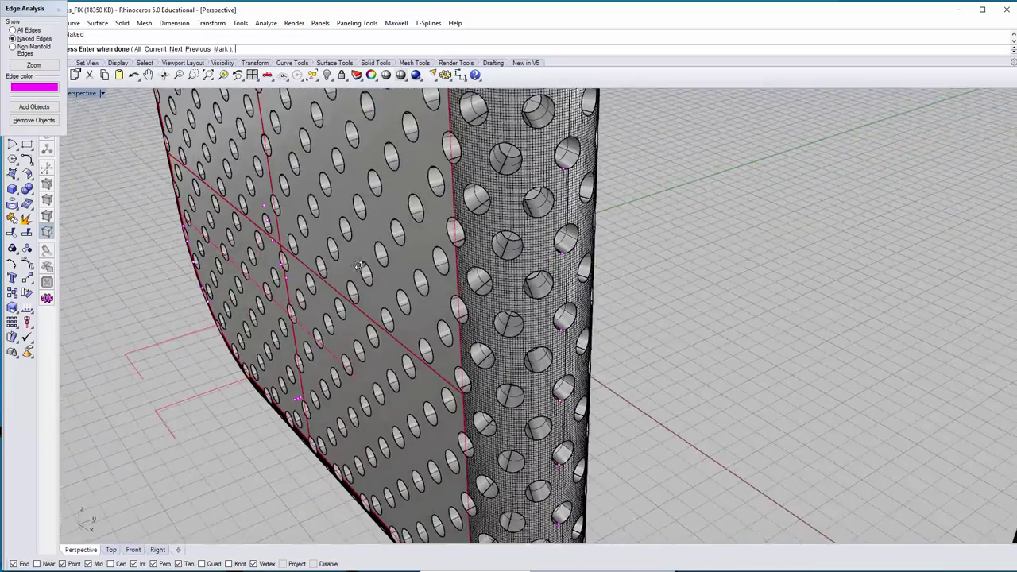
key(n)
key(Return)
key(n)
key(Return)
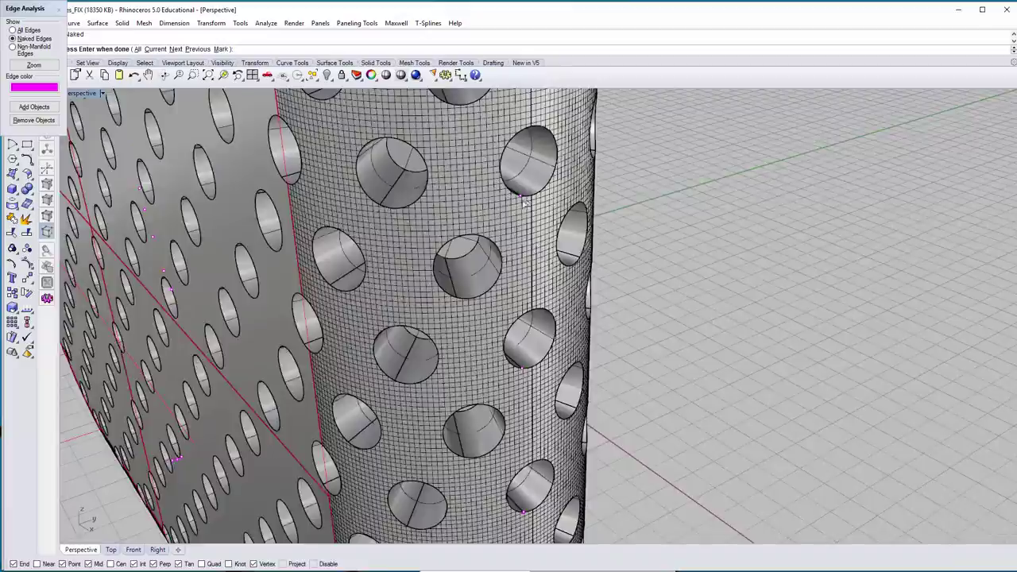
key(n)
key(Return)
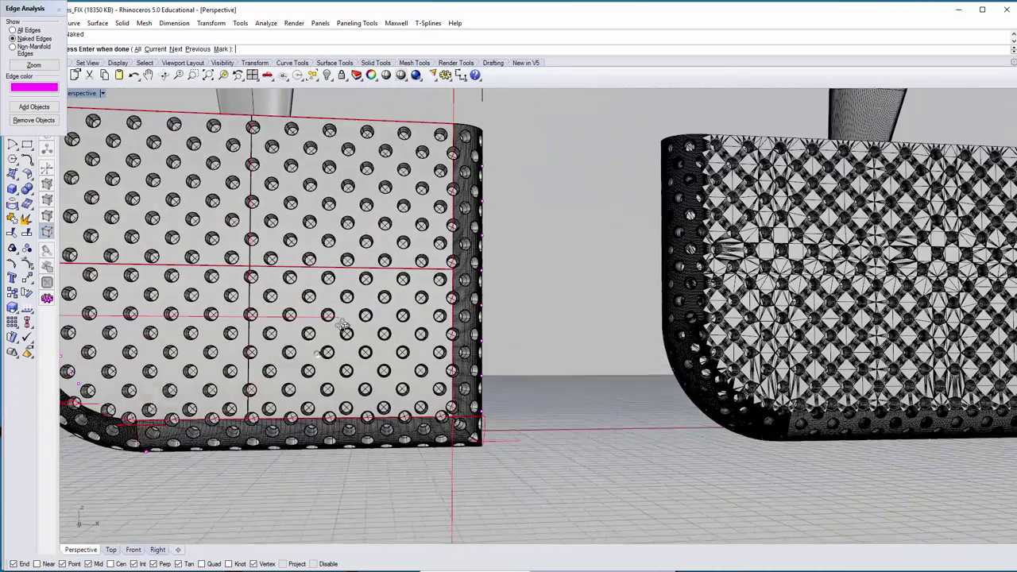
key(Return)
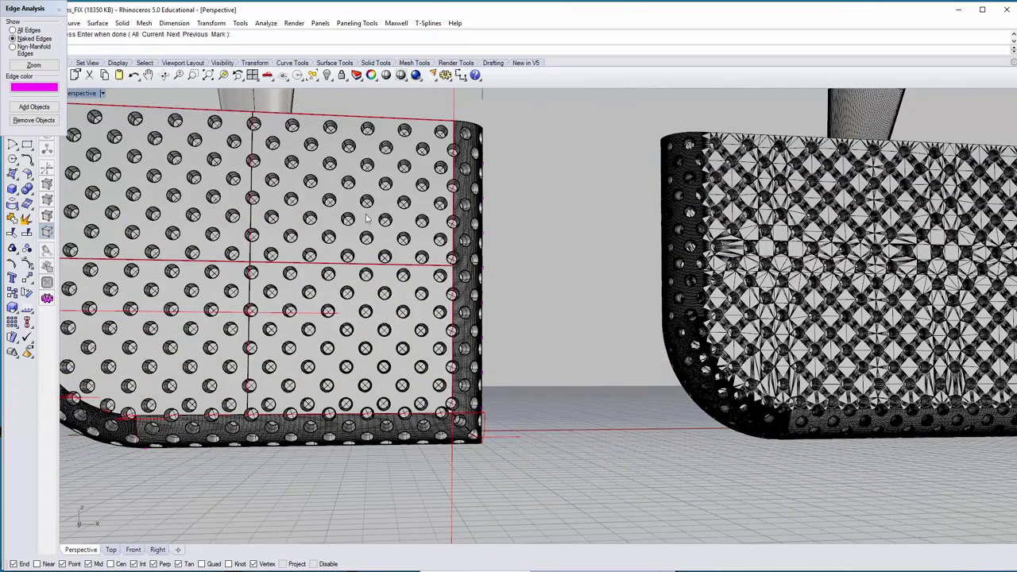
Close the edge analysis readout and select the right-hand meshed panel.
click(144, 23)
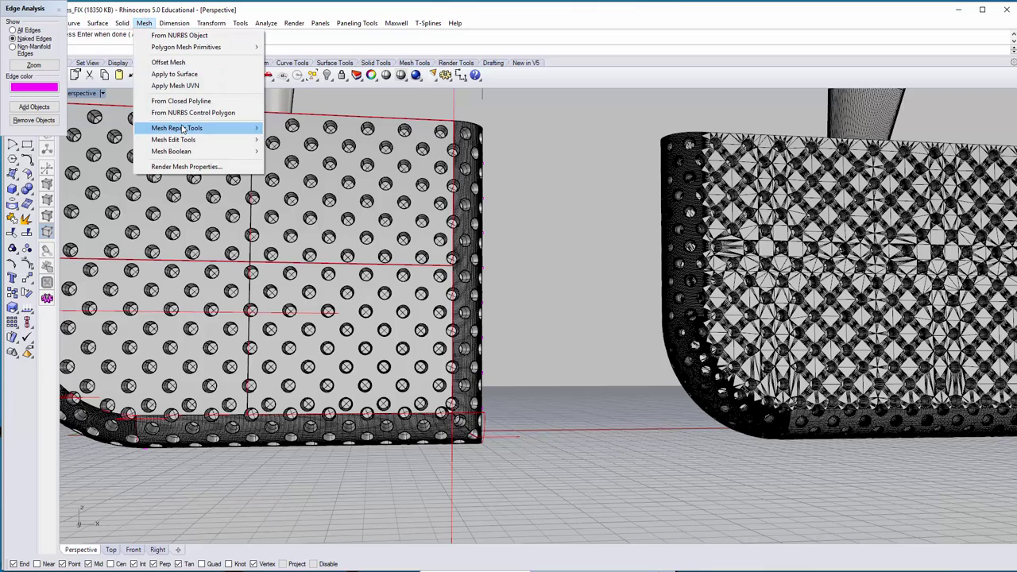
mouse_move(182, 129)
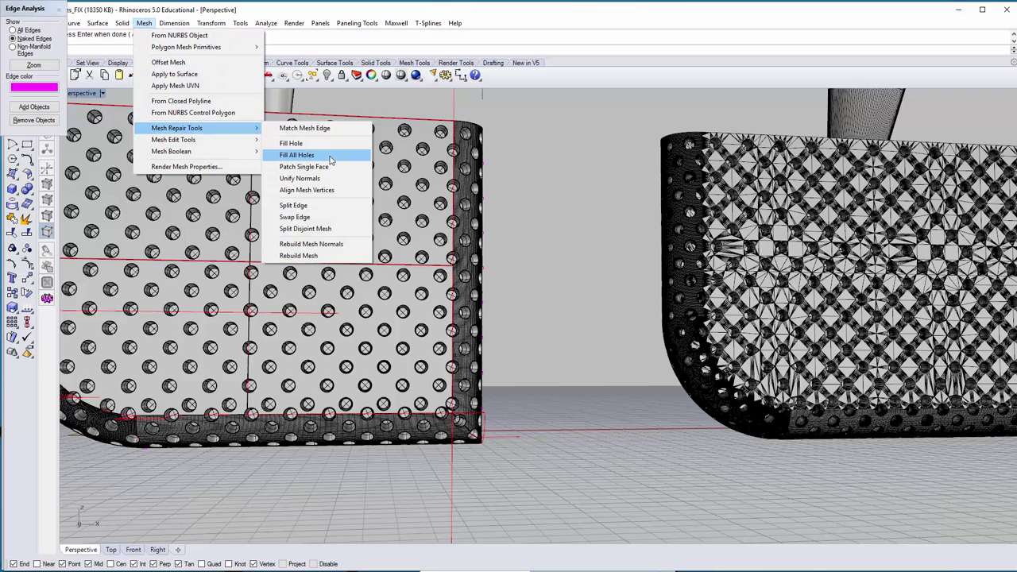
click(529, 176)
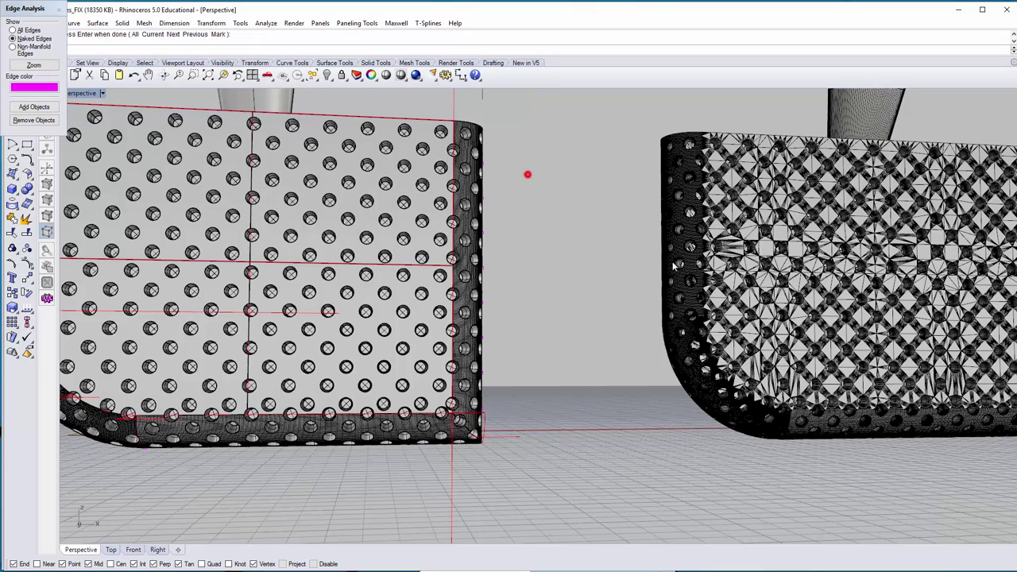
shift+right_drag(529, 176, 278, 185)
click(572, 208)
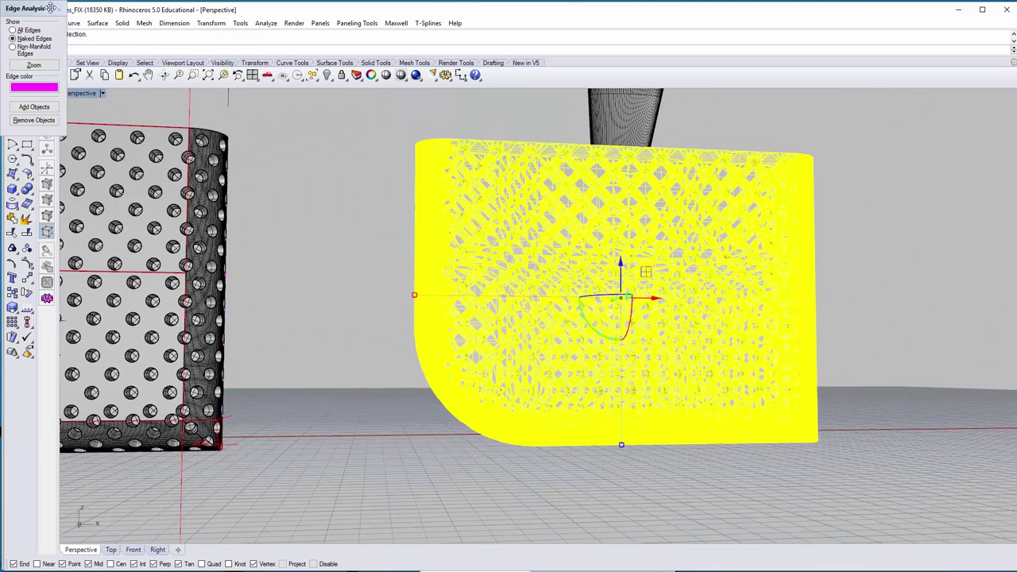
click(57, 8)
click(292, 129)
click(459, 203)
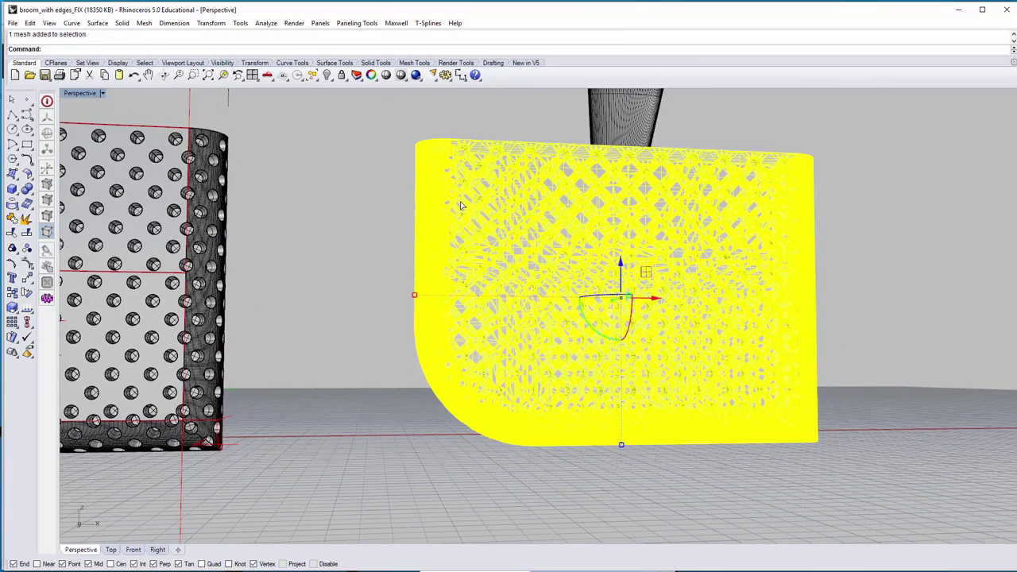
Run ShowEdges on the right-hand mesh and zoom to its naked edges.
text(Shwoed)
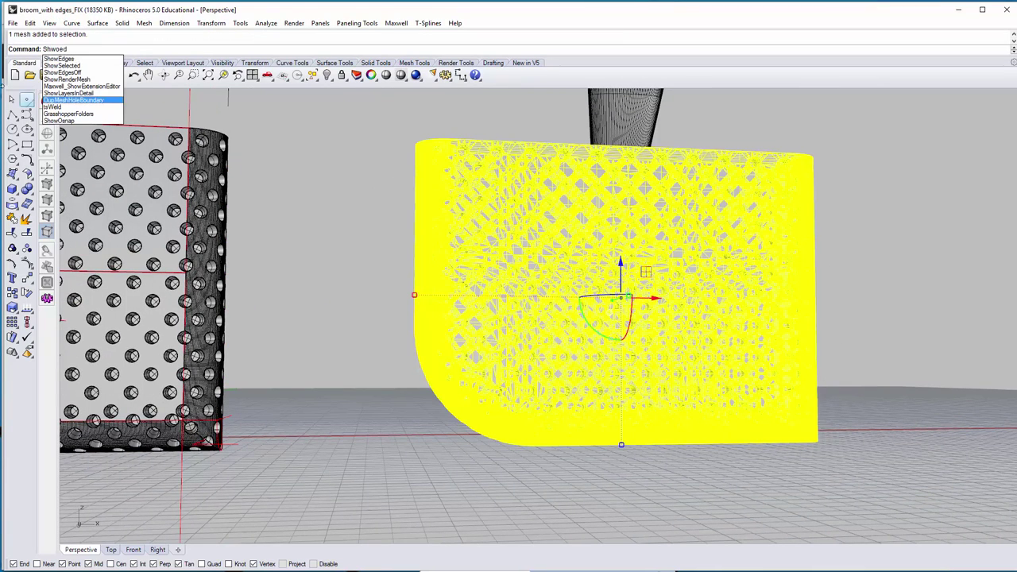
click(61, 65)
click(56, 64)
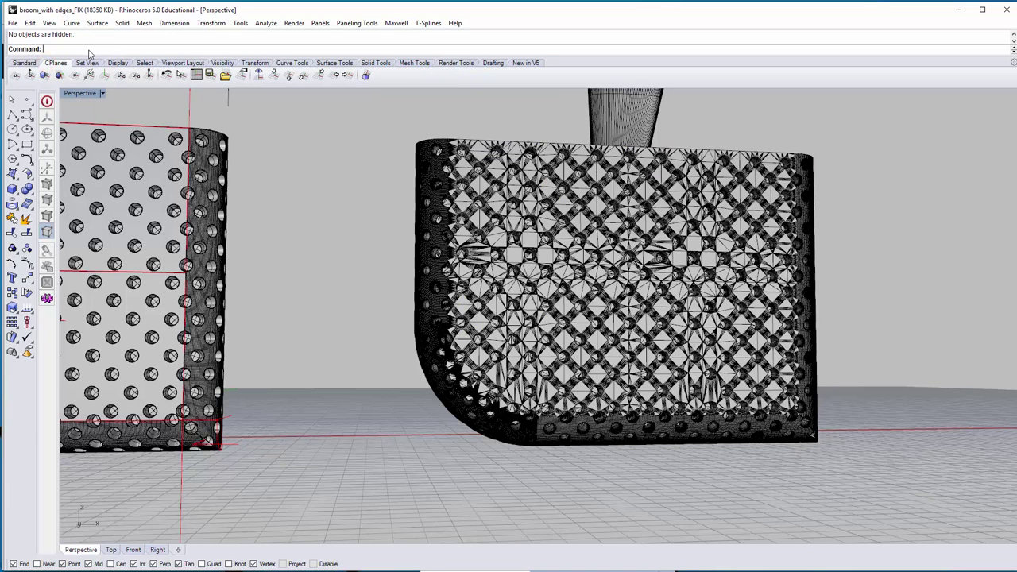
text(ShowEdges)
key(Return)
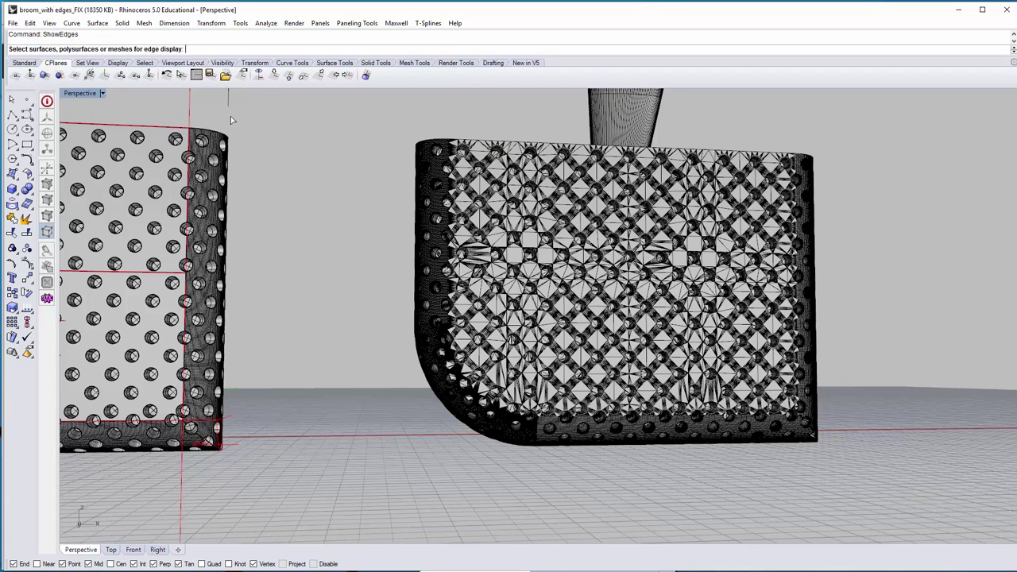
click(597, 184)
key(Return)
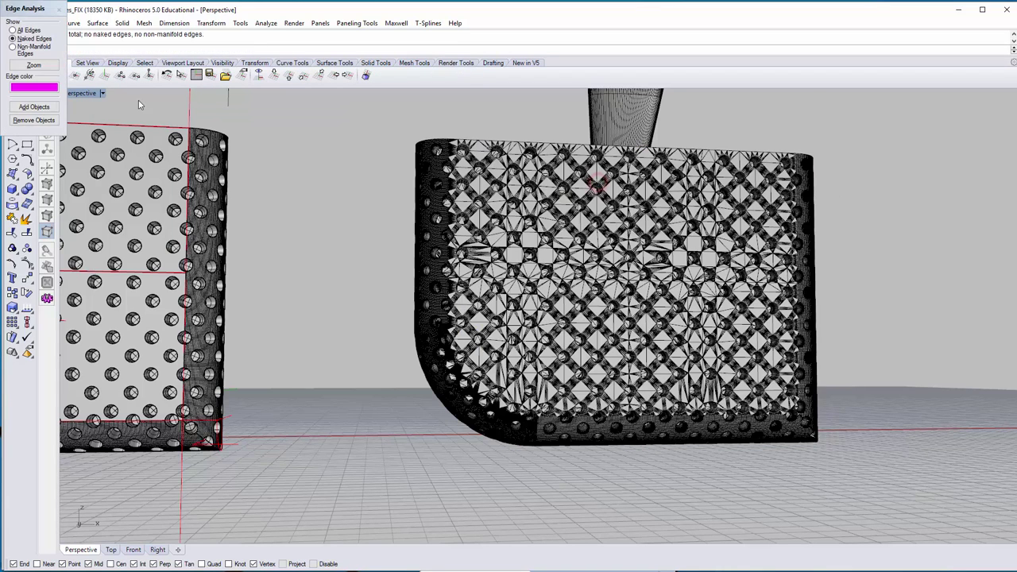
click(34, 65)
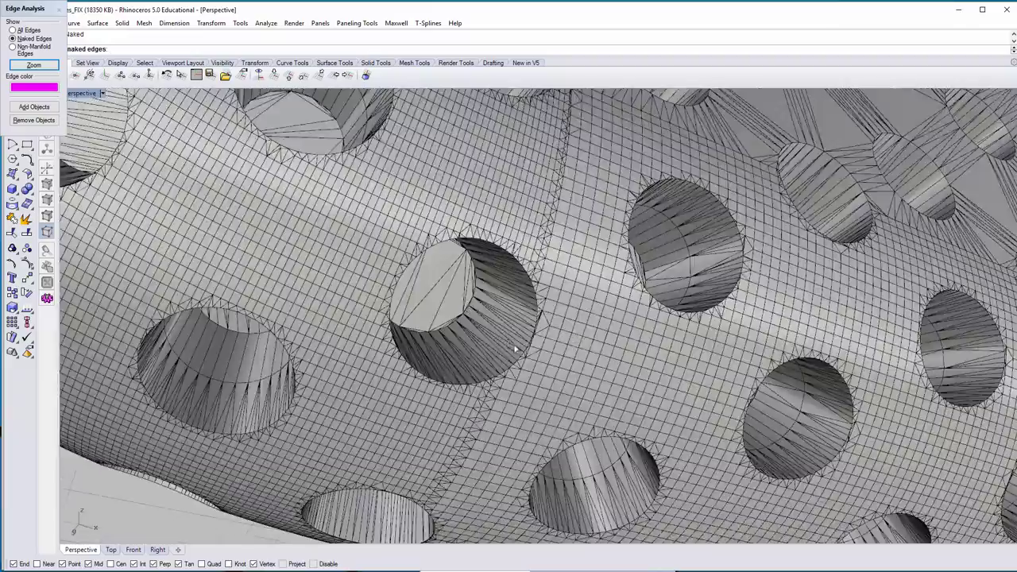
key(Escape)
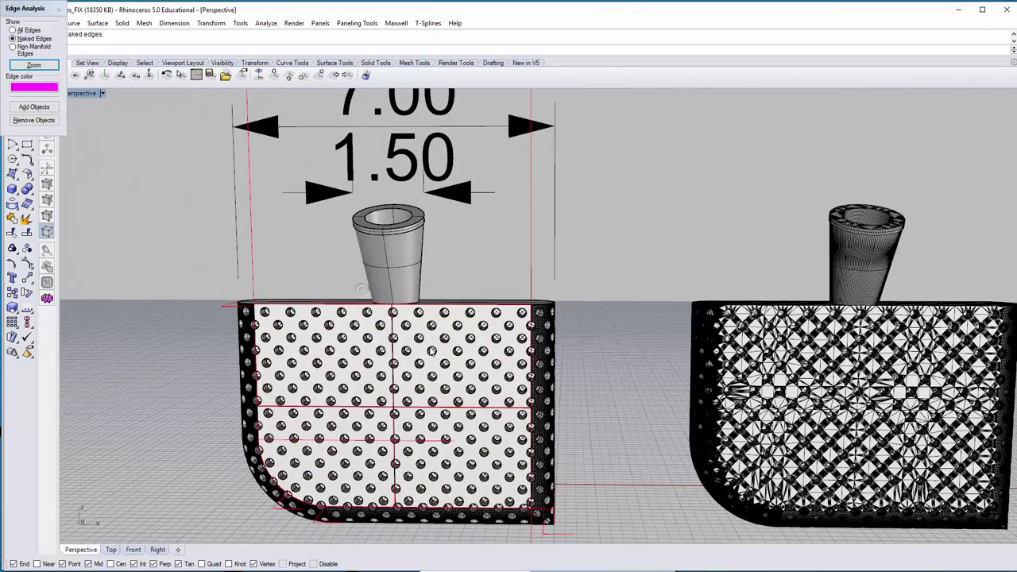
Close the Edge Analysis panel and orbit to a level view of both broom heads.
shift+right_drag(223, 254, 220, 207)
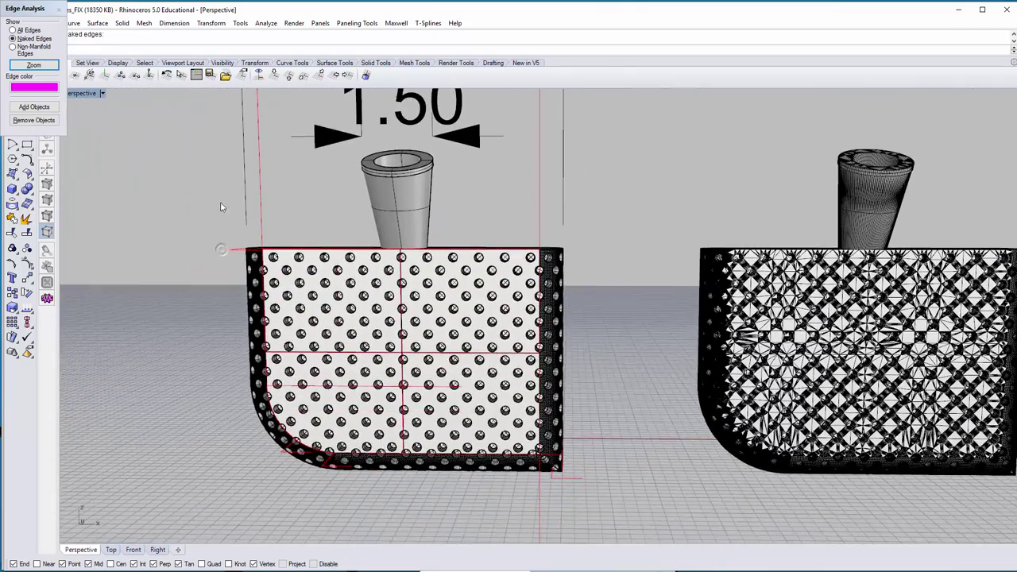
click(61, 4)
right_drag(183, 235, 211, 238)
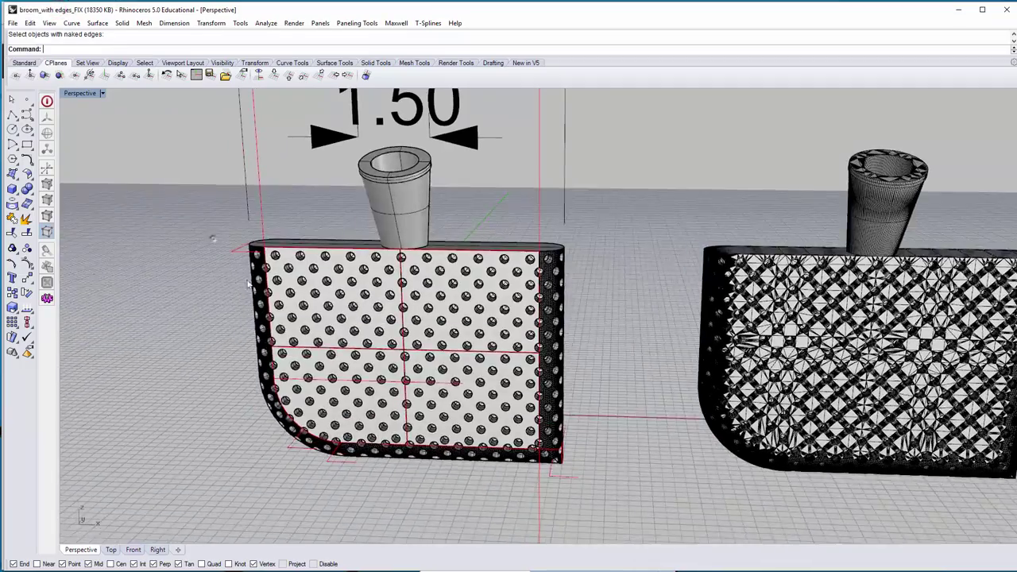
scroll(211, 238, up, 3)
right_drag(259, 332, 565, 368)
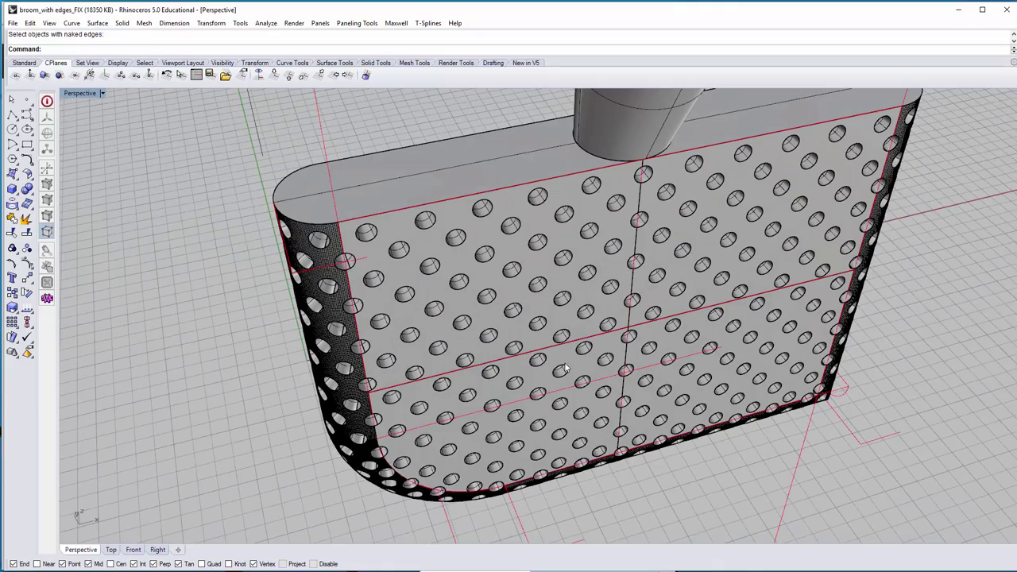
right_drag(536, 291, 512, 246)
scroll(454, 295, down, 3)
scroll(520, 304, down, 2)
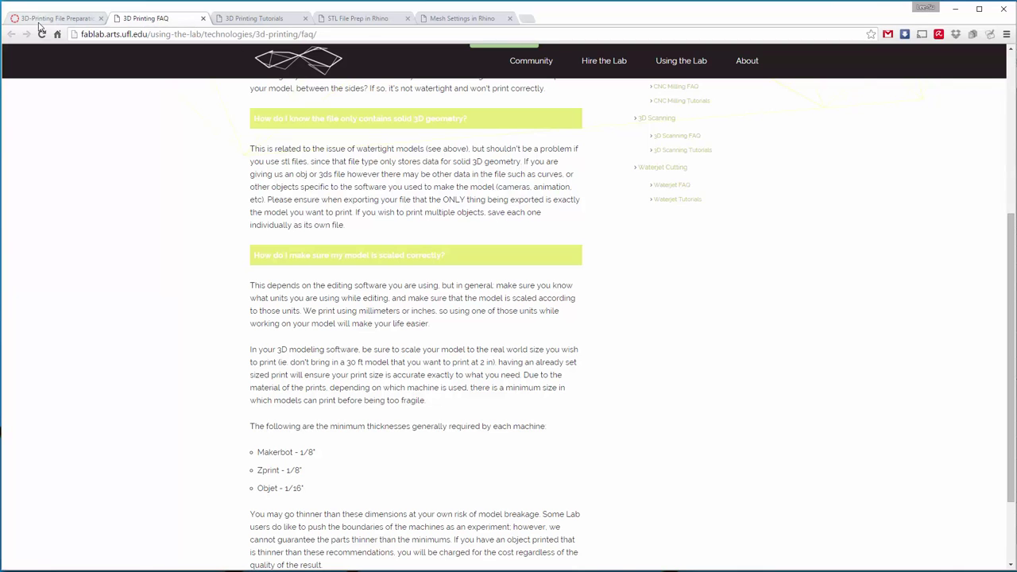
Bring up the 3D-Printing File Preparation page and highlight the Intersecting/Overlapping tip.
click(56, 18)
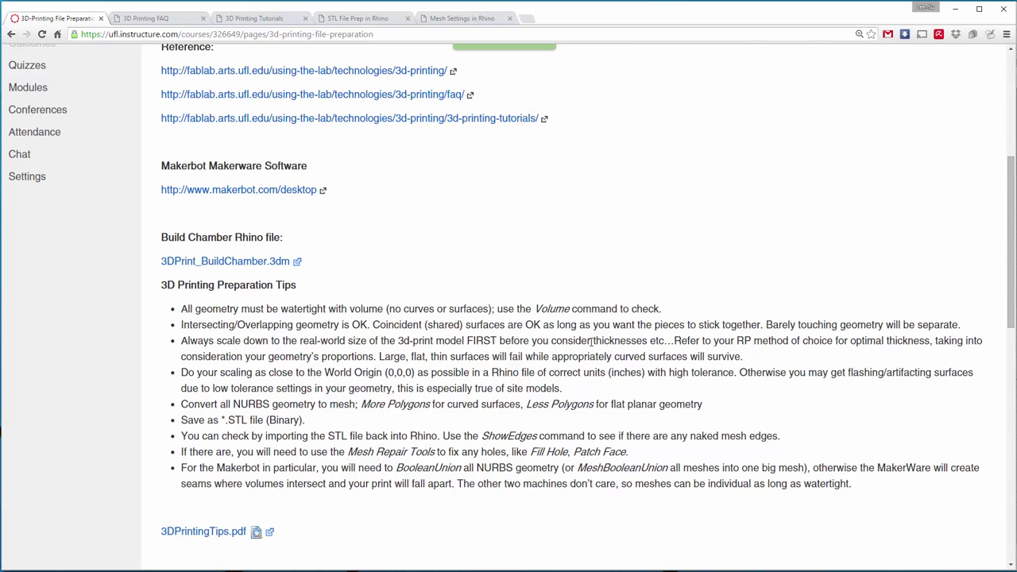
triple_click(241, 325)
click(242, 325)
Highlight the NURBS conversion, Save as STL, naked mesh edges and Fill Hole/Patch Face tips.
triple_click(373, 404)
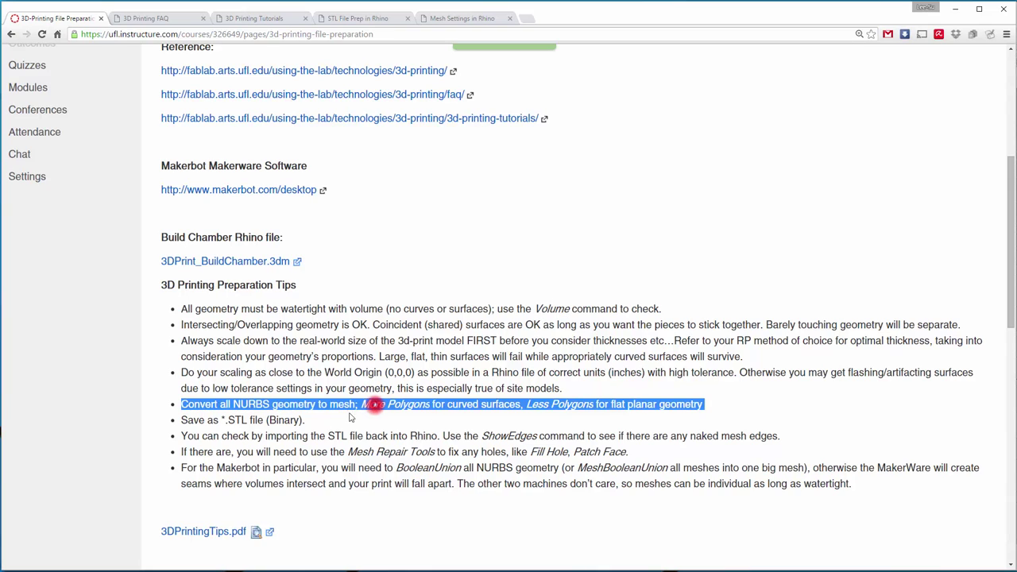
triple_click(265, 420)
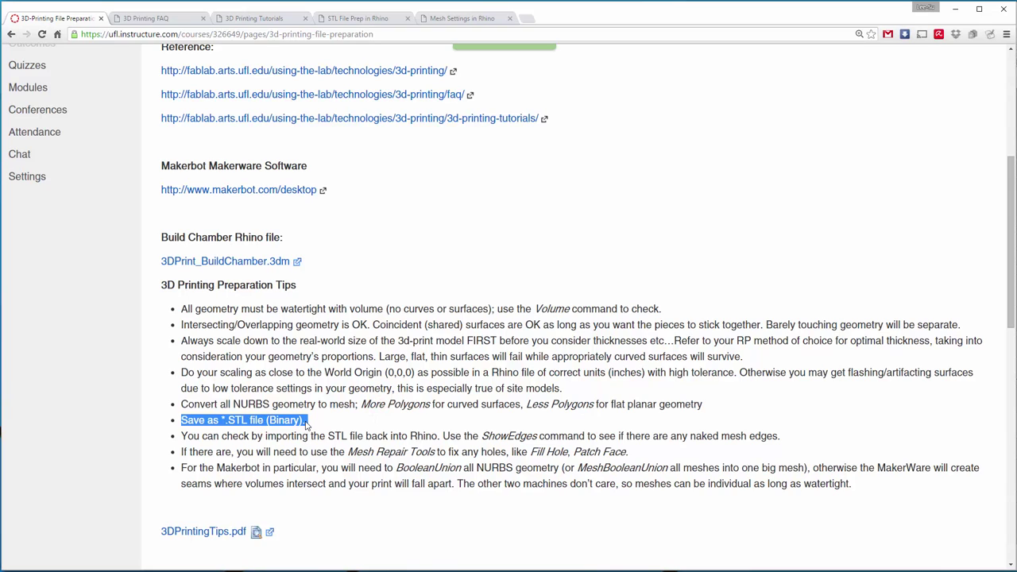
triple_click(464, 435)
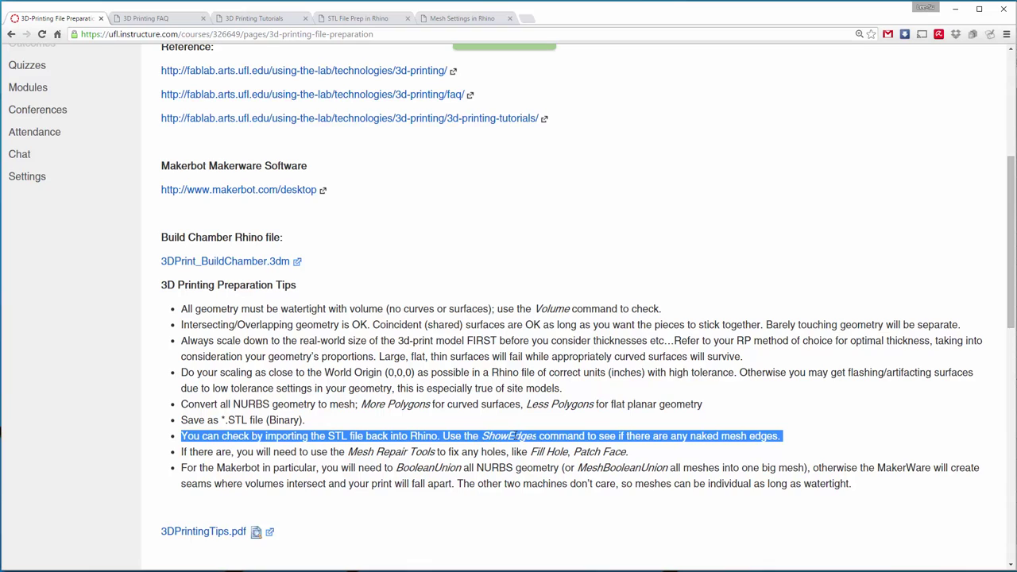
drag(685, 435, 787, 435)
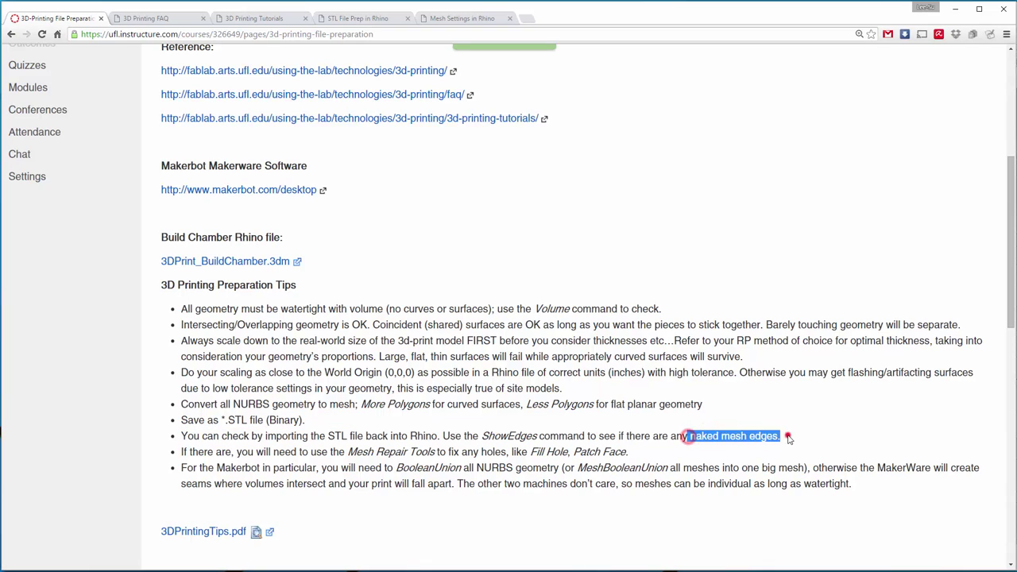
click(788, 435)
drag(533, 451, 628, 452)
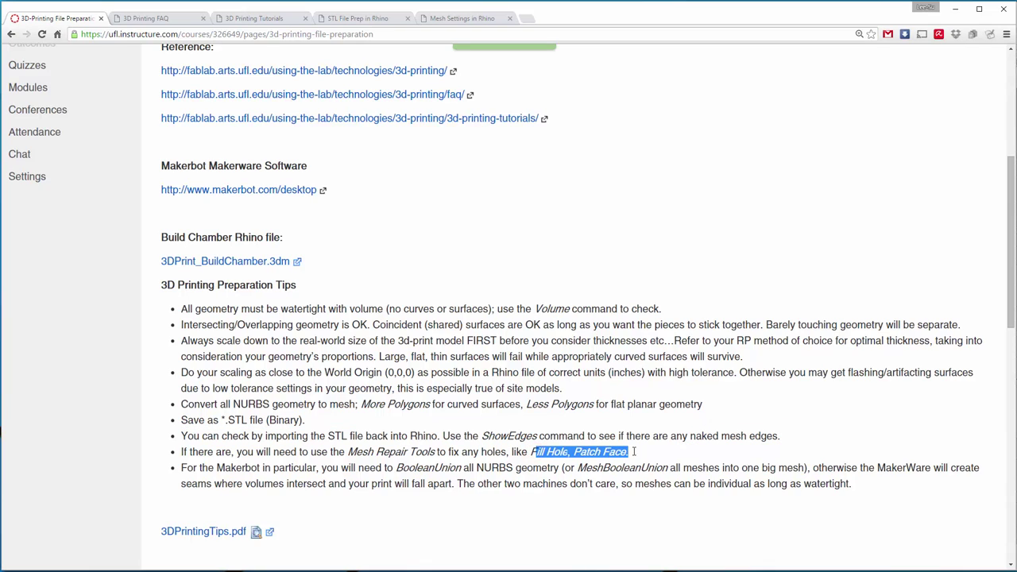
click(616, 450)
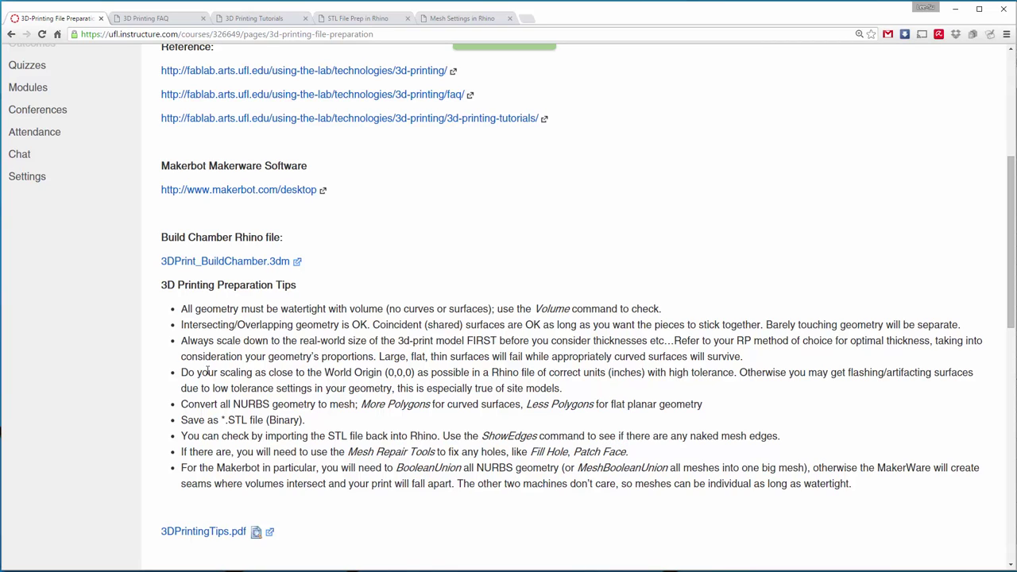
Highlight the 'Do your scaling' tip, then clear the highlight.
mouse_move(182, 373)
mouse_down()
mouse_move(570, 388)
mouse_move(176, 374)
mouse_up()
click(642, 380)
click(178, 373)
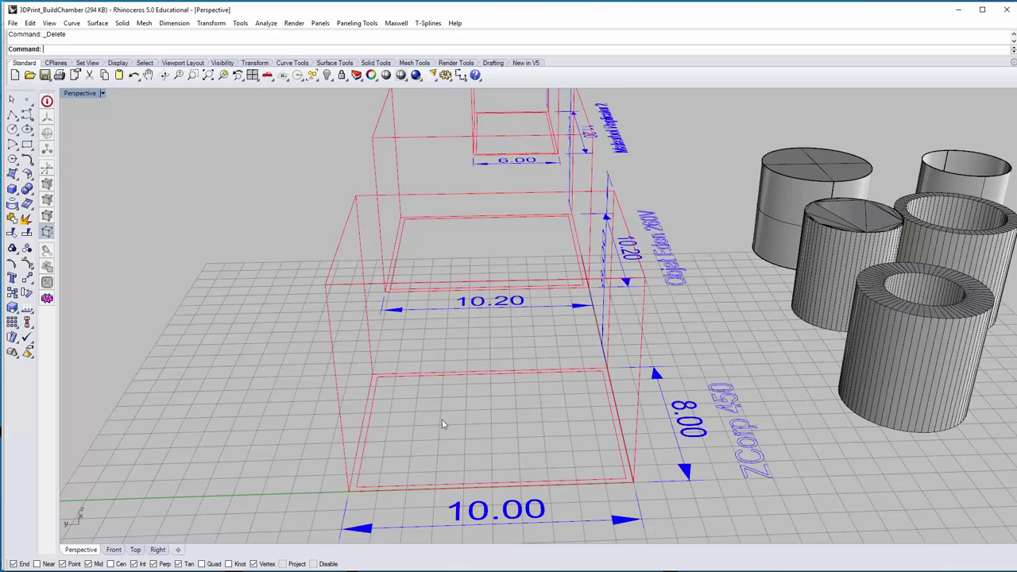
scroll(461, 375, down, 6)
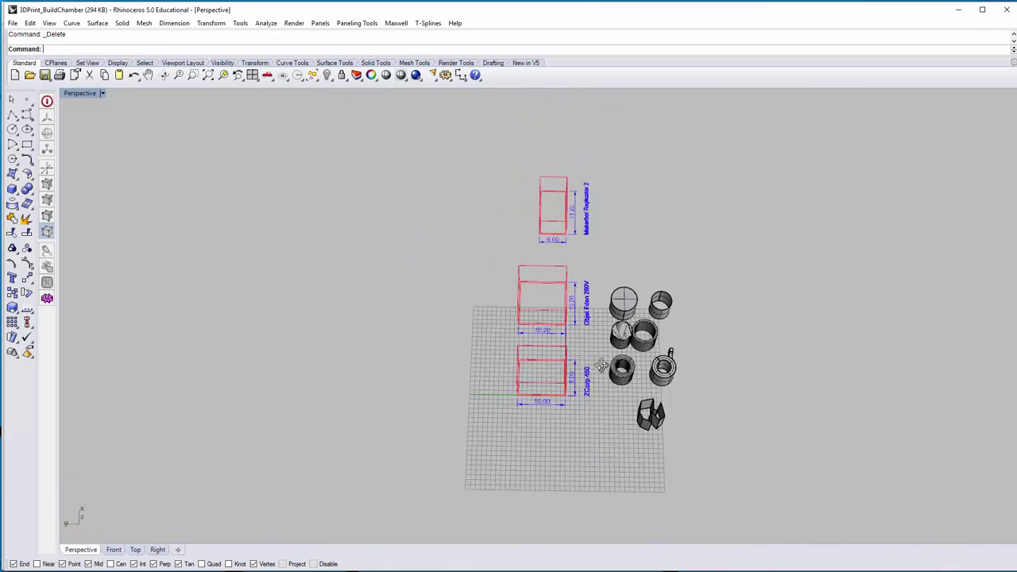
right_drag(509, 350, 461, 375)
scroll(462, 375, up, 2)
right_drag(519, 298, 501, 326)
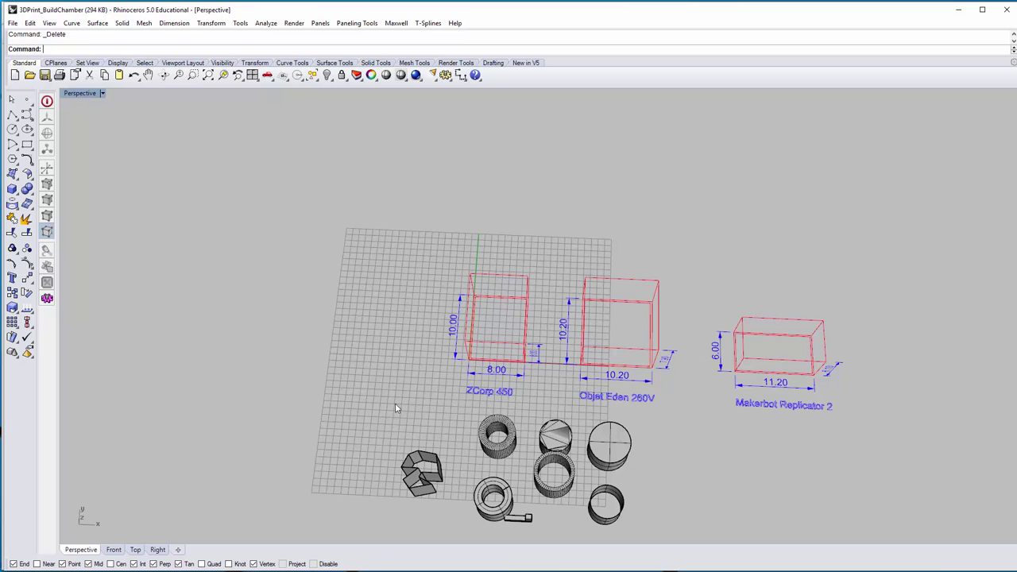
scroll(396, 408, down, 6)
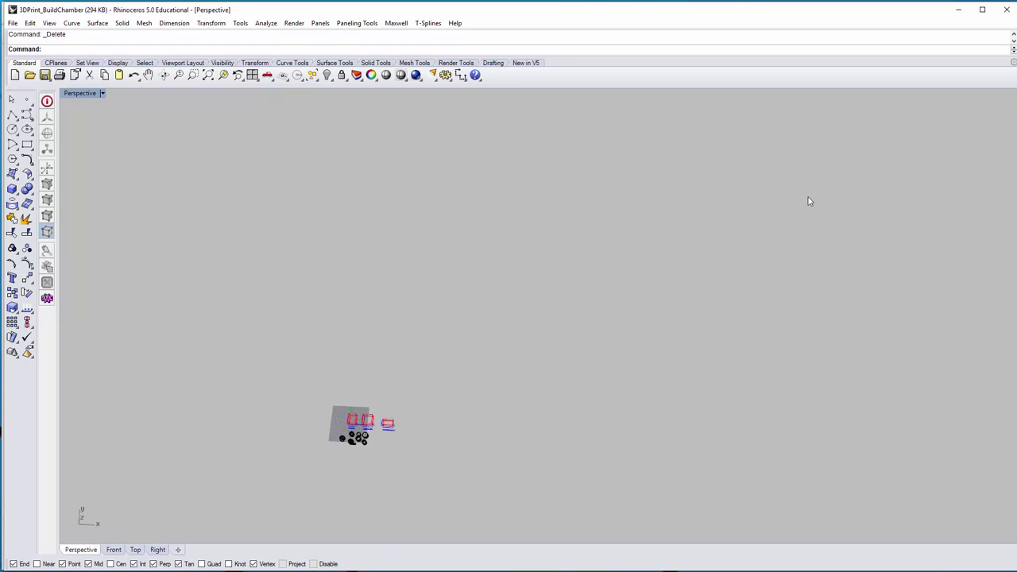
key(alt+Tab)
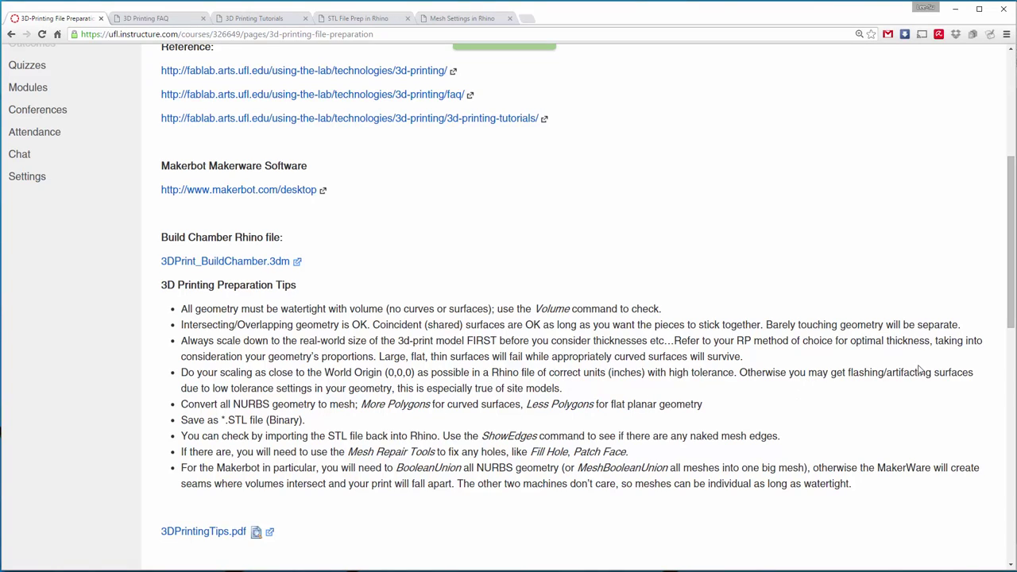
drag(848, 371, 923, 372)
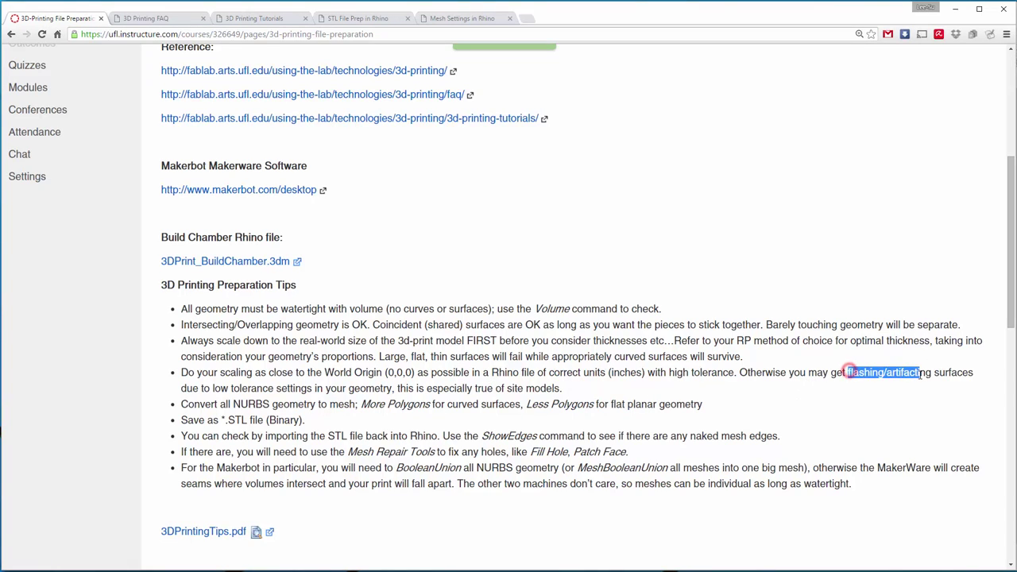
click(919, 373)
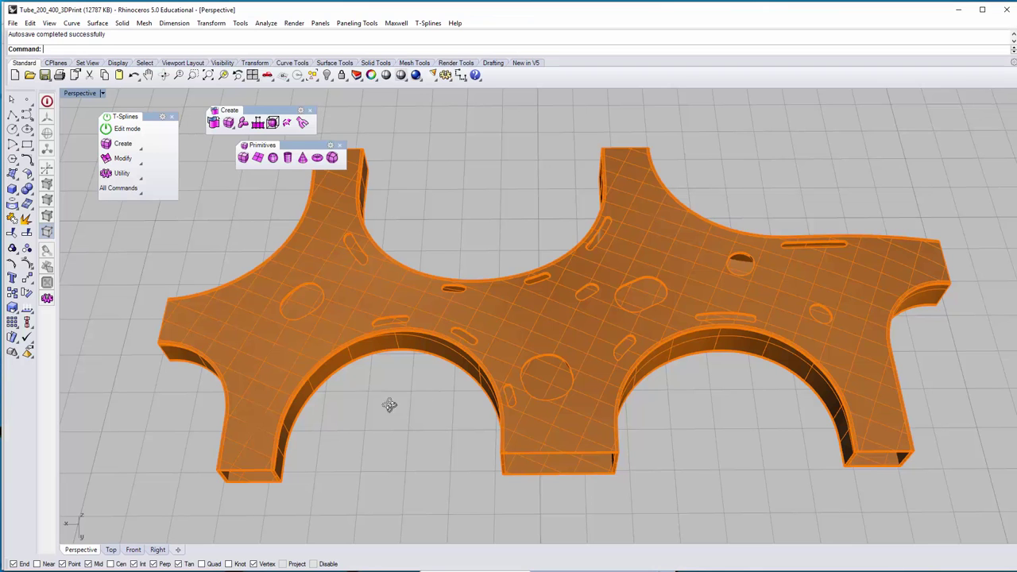
Orbit and zoom around the orange tube's hollow open end from several angles.
scroll(390, 404, up, 5)
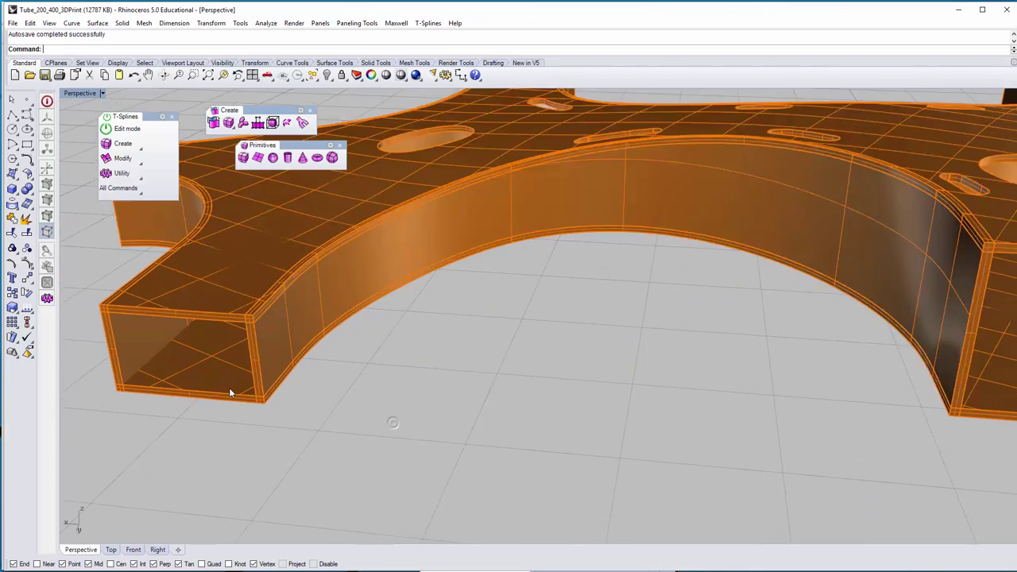
right_drag(279, 314, 303, 317)
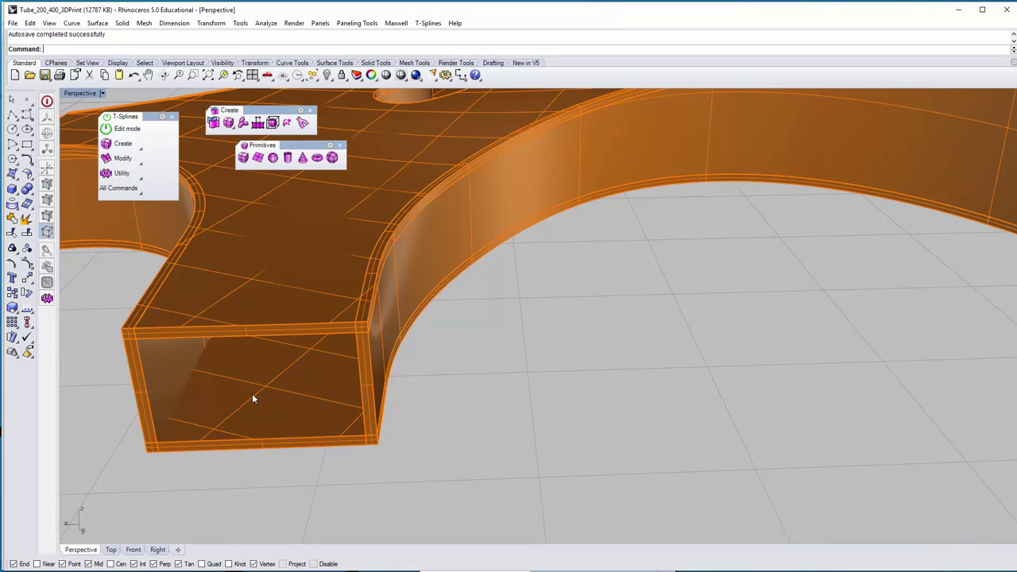
right_drag(420, 312, 416, 307)
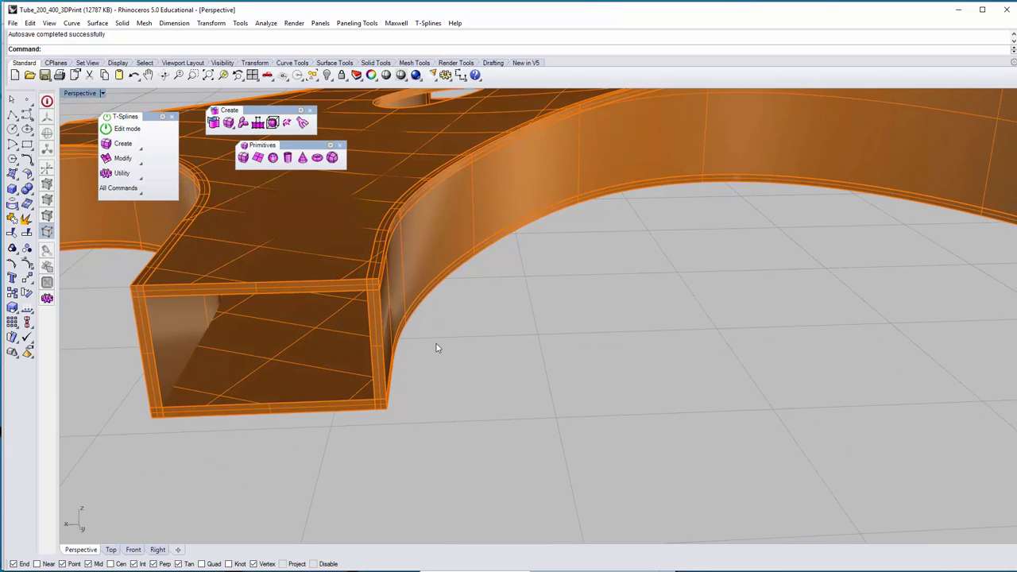
scroll(493, 334, down, 5)
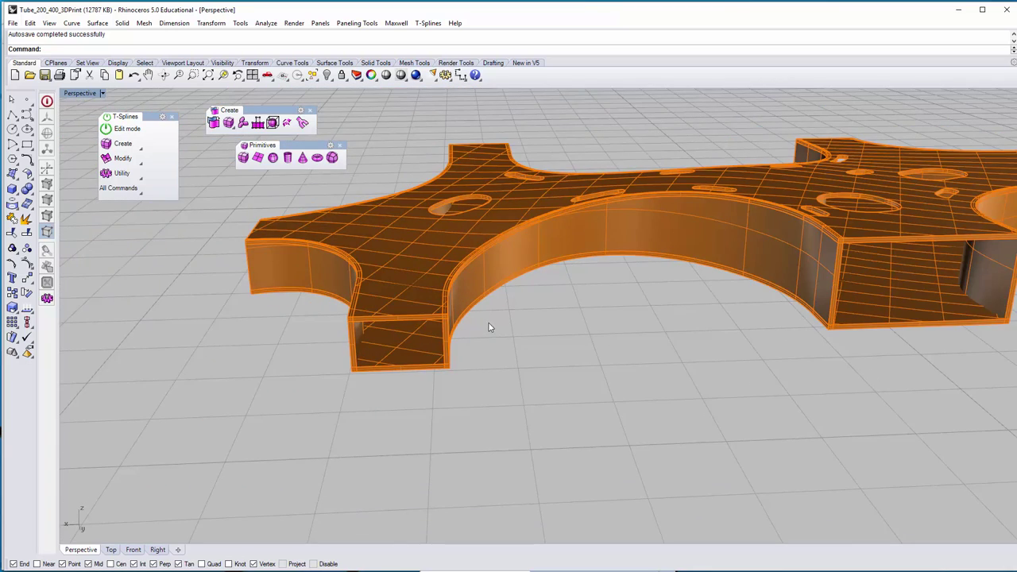
scroll(468, 382, up, 3)
scroll(488, 358, down, 4)
scroll(486, 356, down, 3)
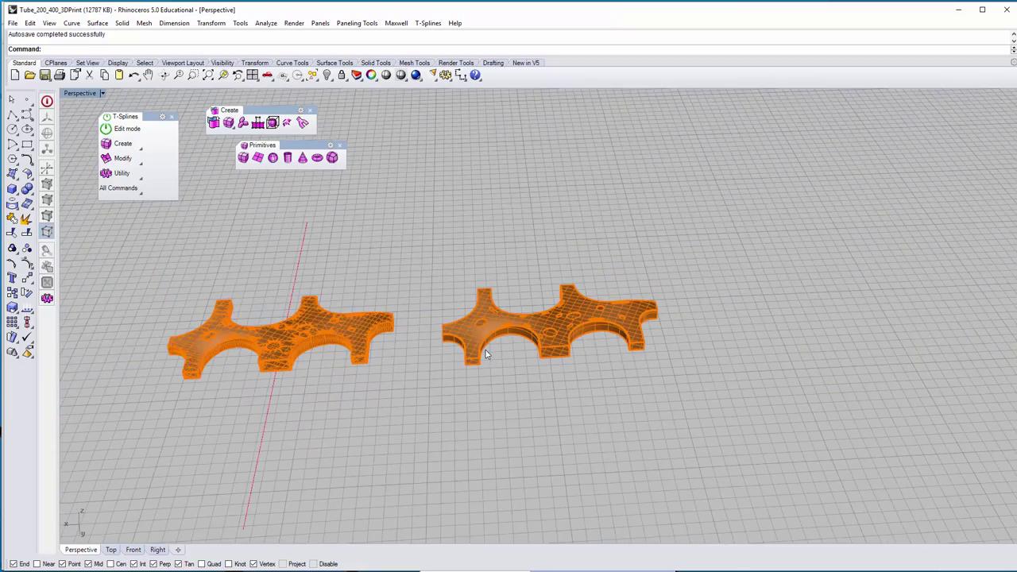
scroll(477, 350, up, 6)
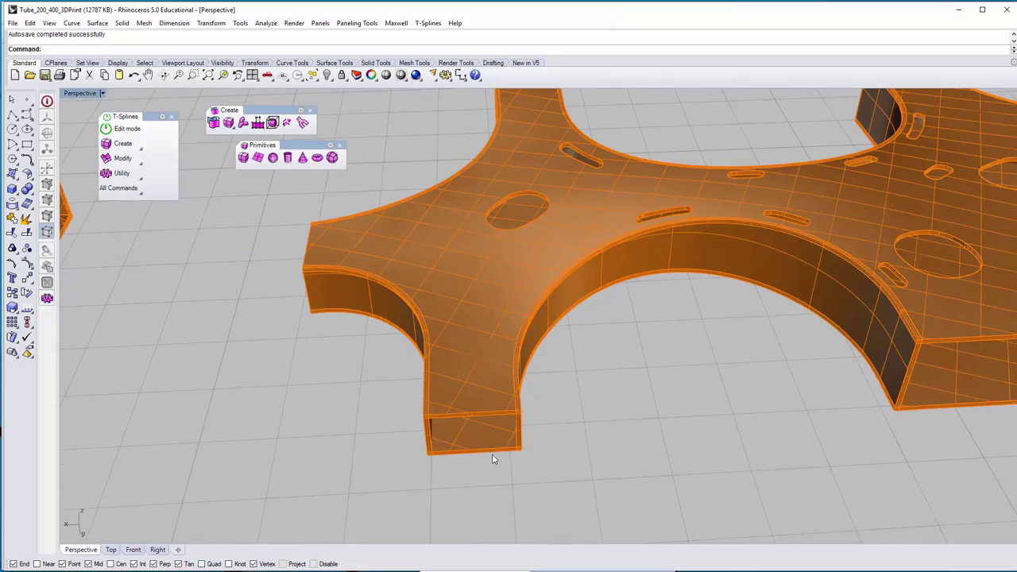
right_drag(491, 454, 484, 413)
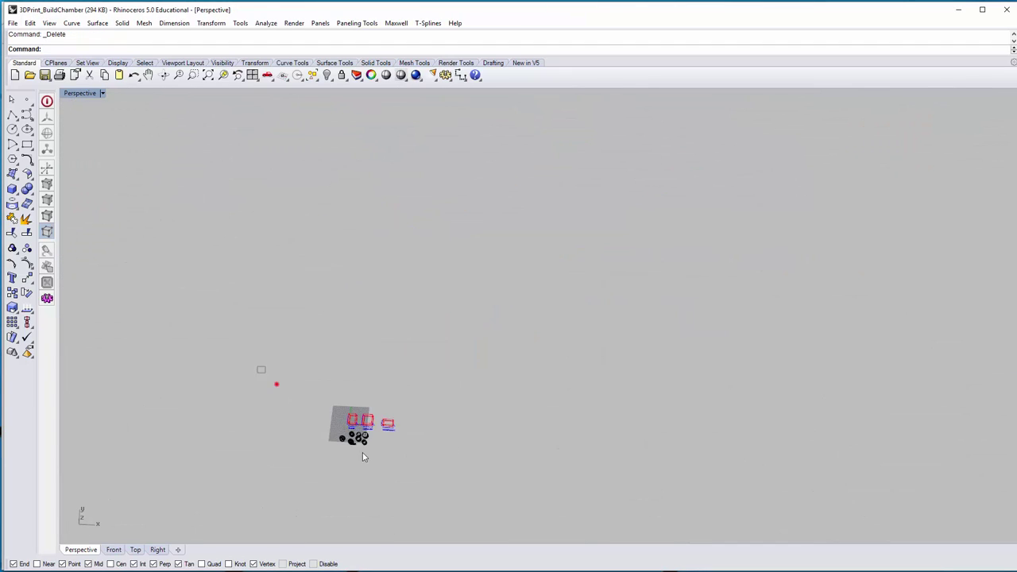
Zoom to the selection with ZS, deselect, and tilt the view lower on the printer chambers.
text(zs)
key(Return)
click(383, 337)
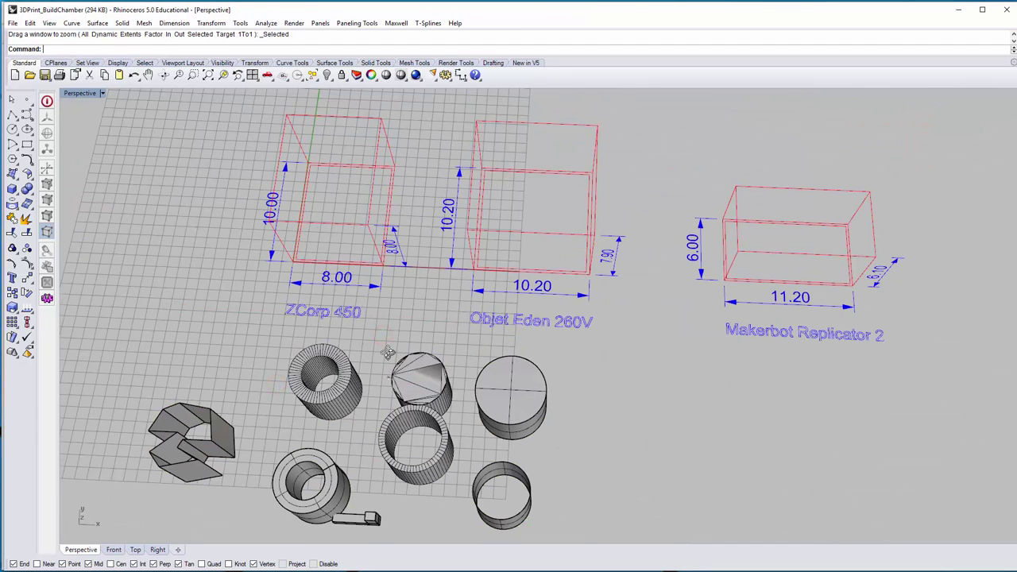
right_drag(390, 354, 393, 365)
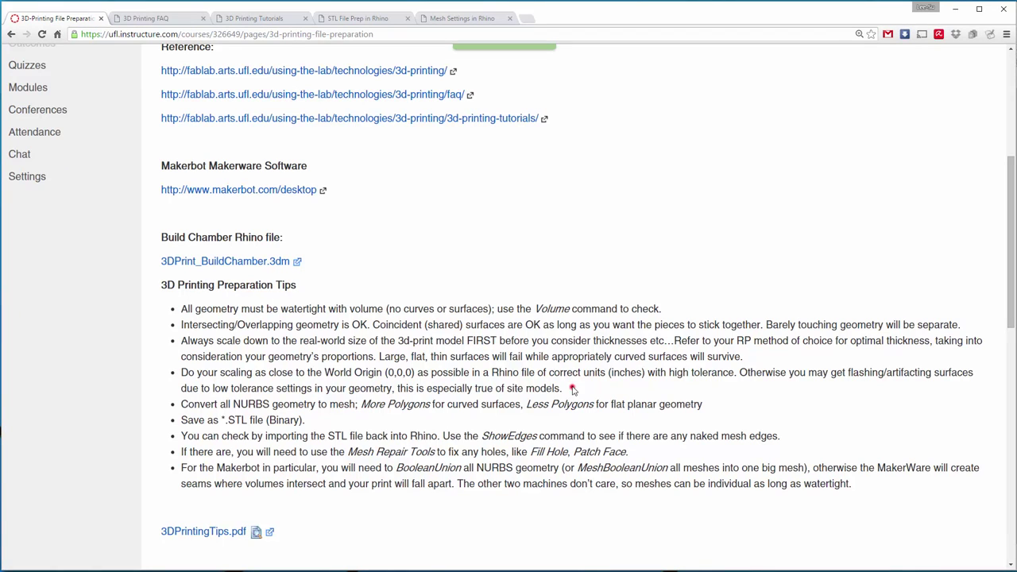
drag(564, 389, 182, 369)
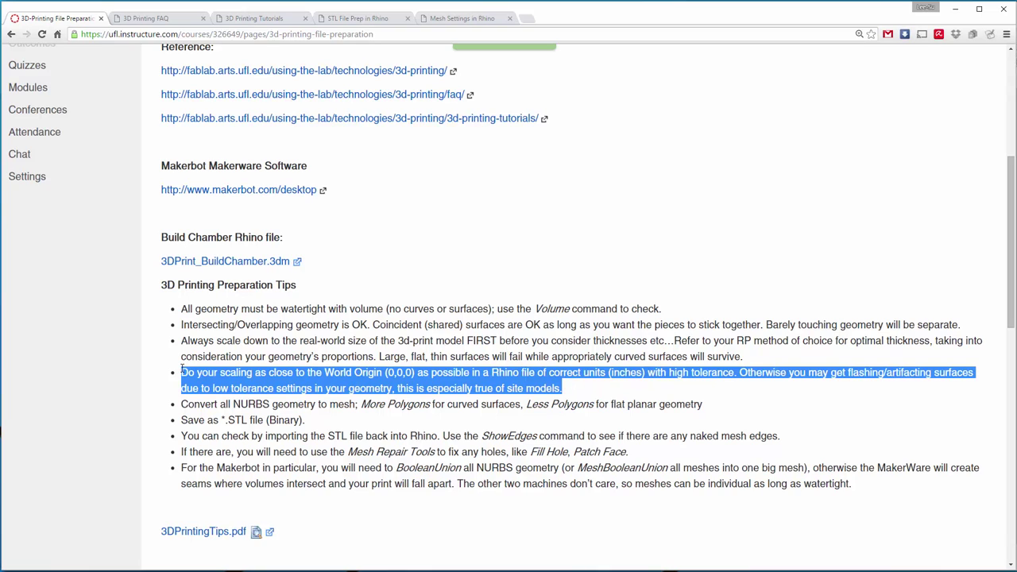
click(595, 383)
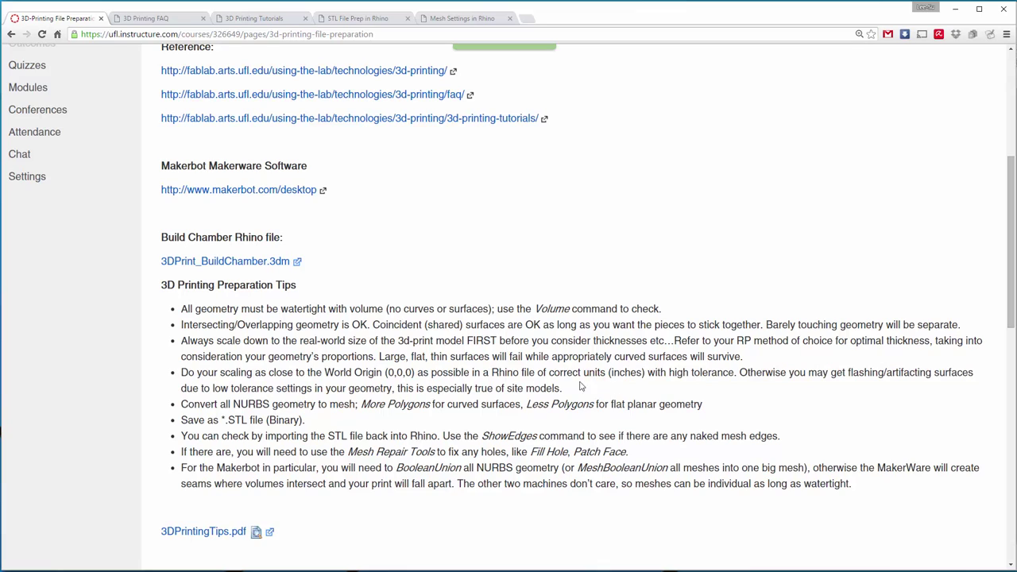
scroll(514, 386, down, 2)
scroll(508, 382, up, 5)
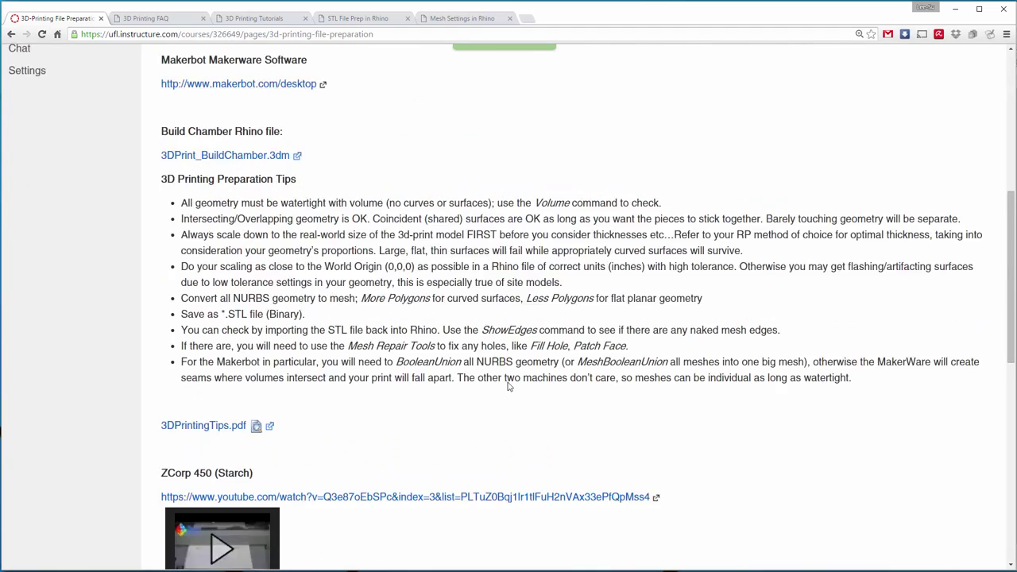
scroll(508, 382, down, 1)
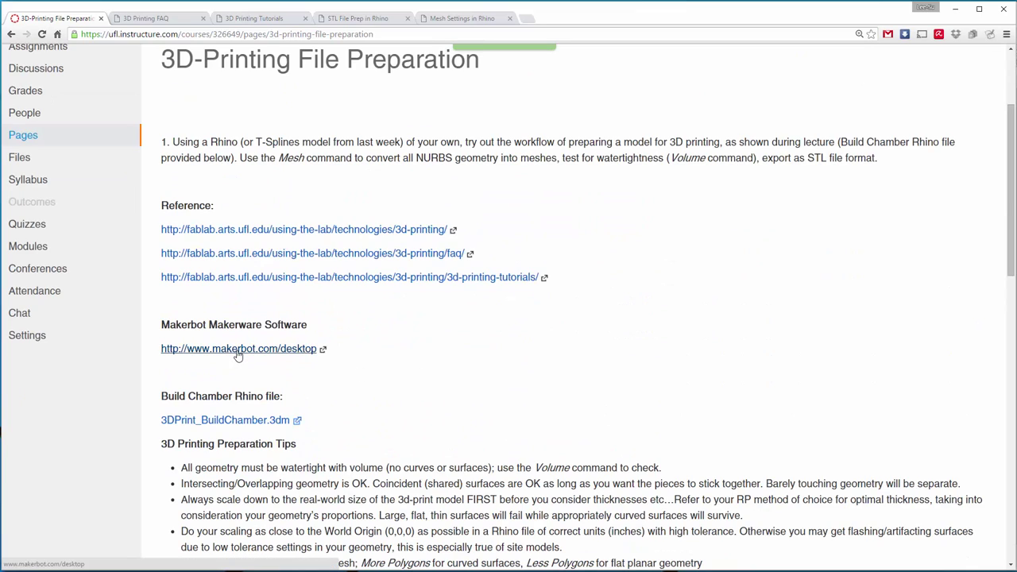
scroll(602, 439, down, 3)
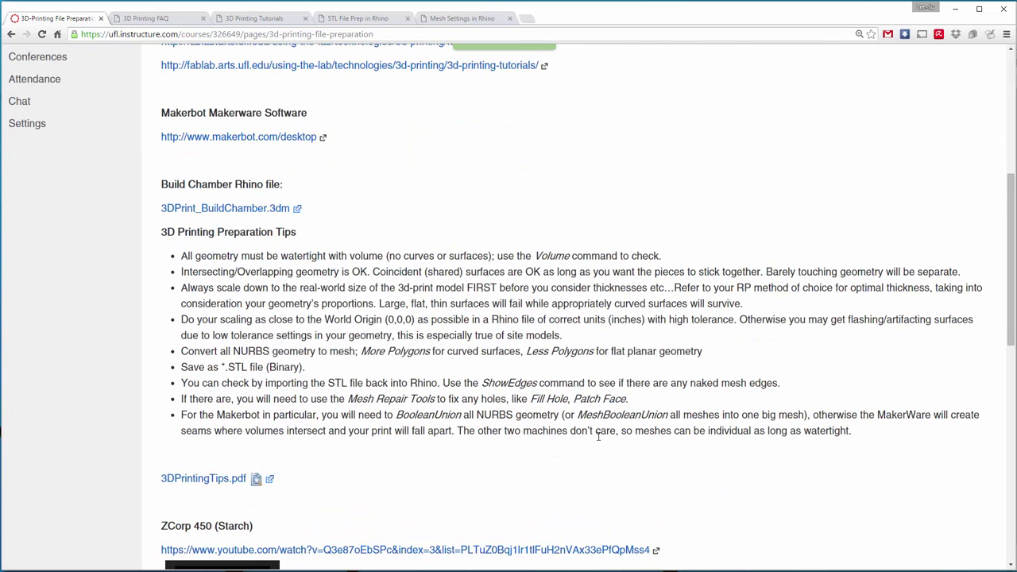
scroll(599, 436, up, 5)
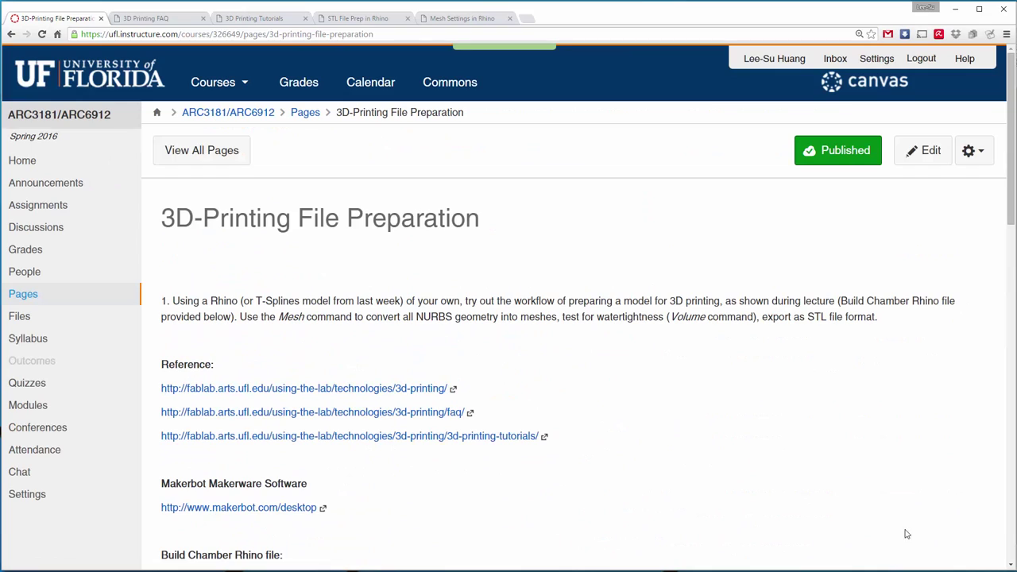